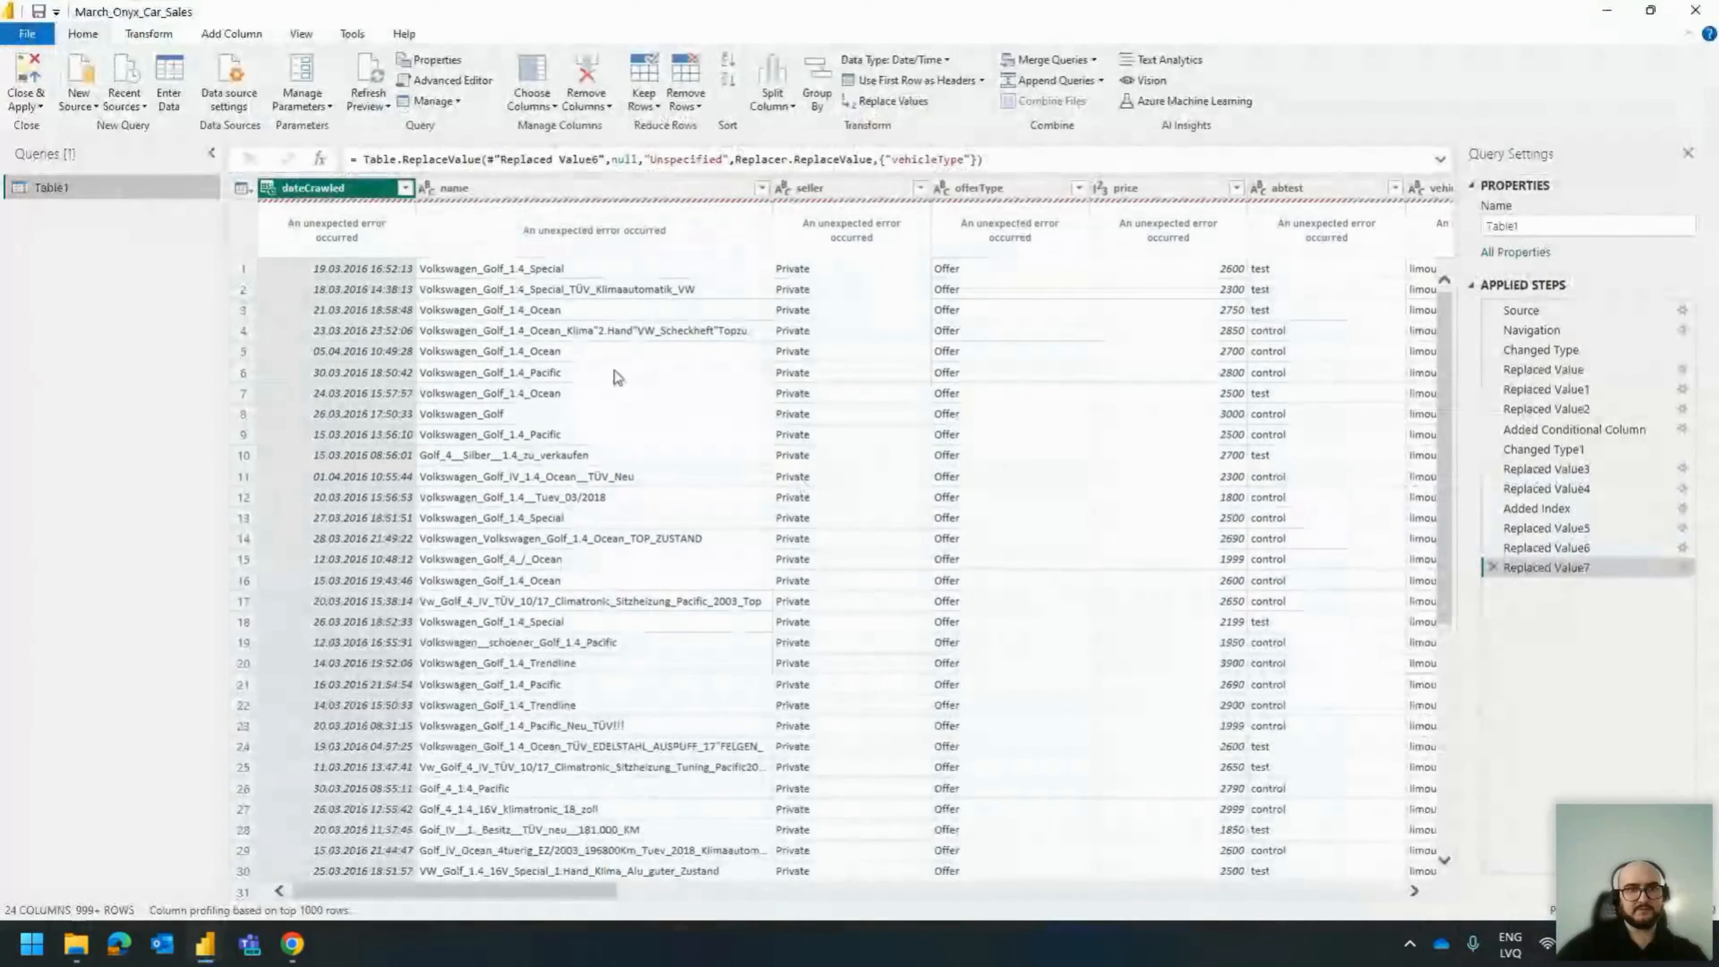
Return to the first Replaced Value step, load the complete list of seller values, and close it without filtering.
click(1546, 529)
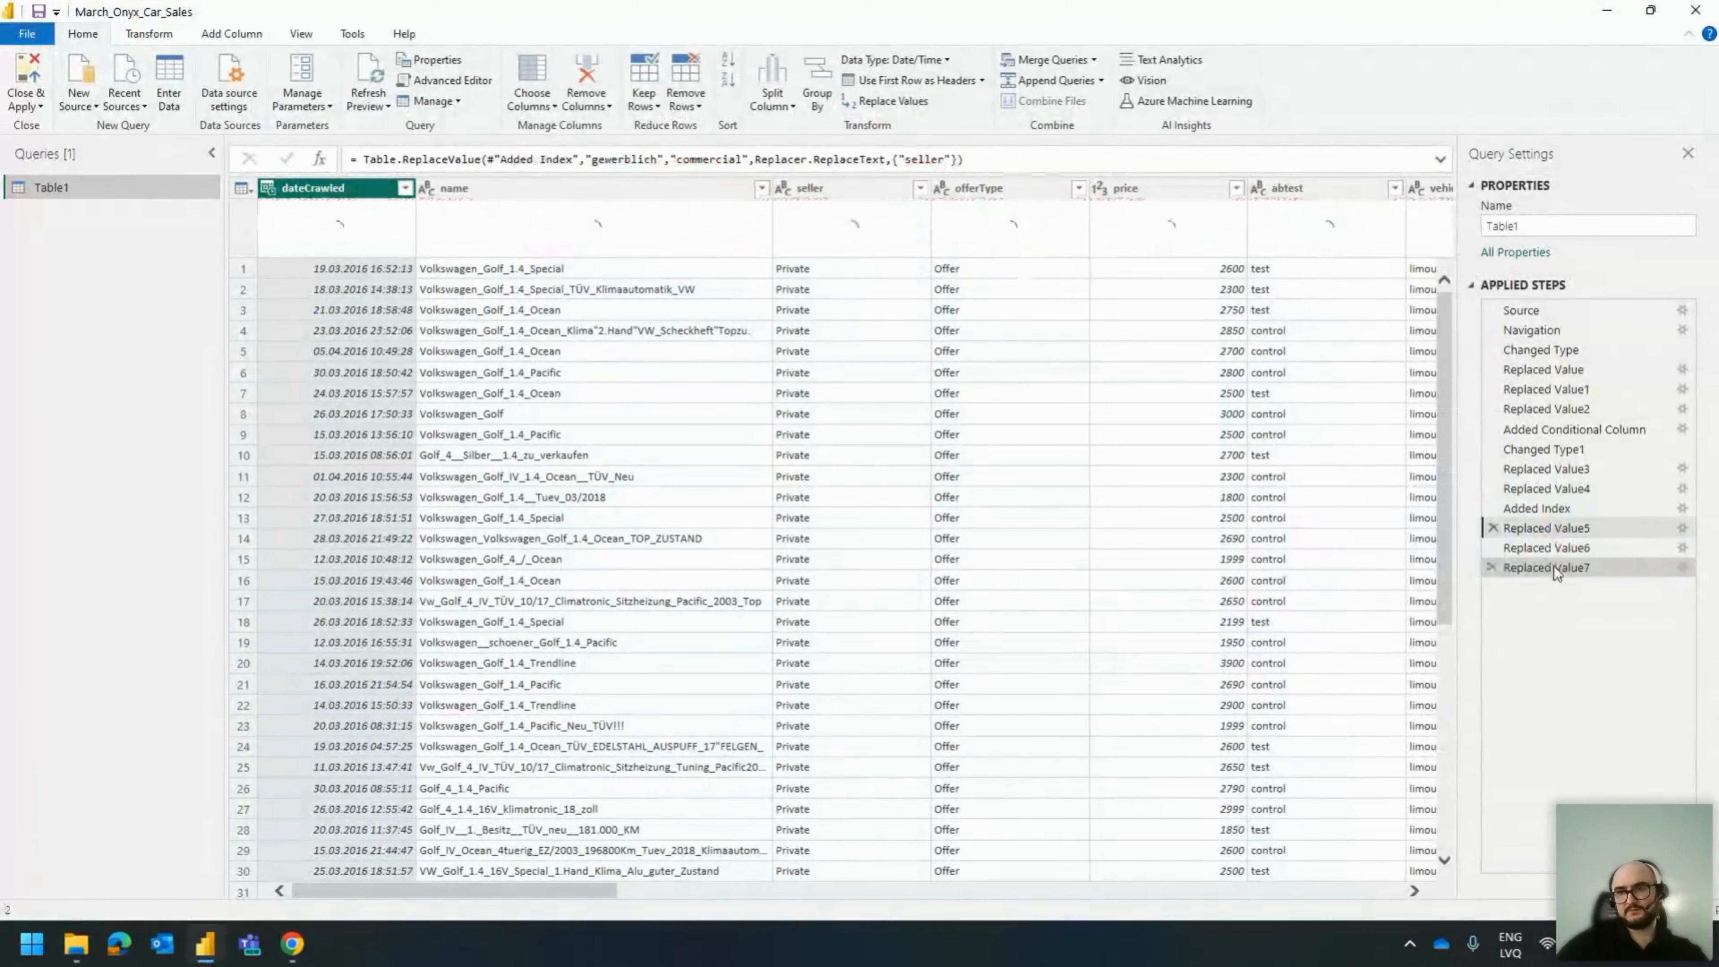
click(1554, 568)
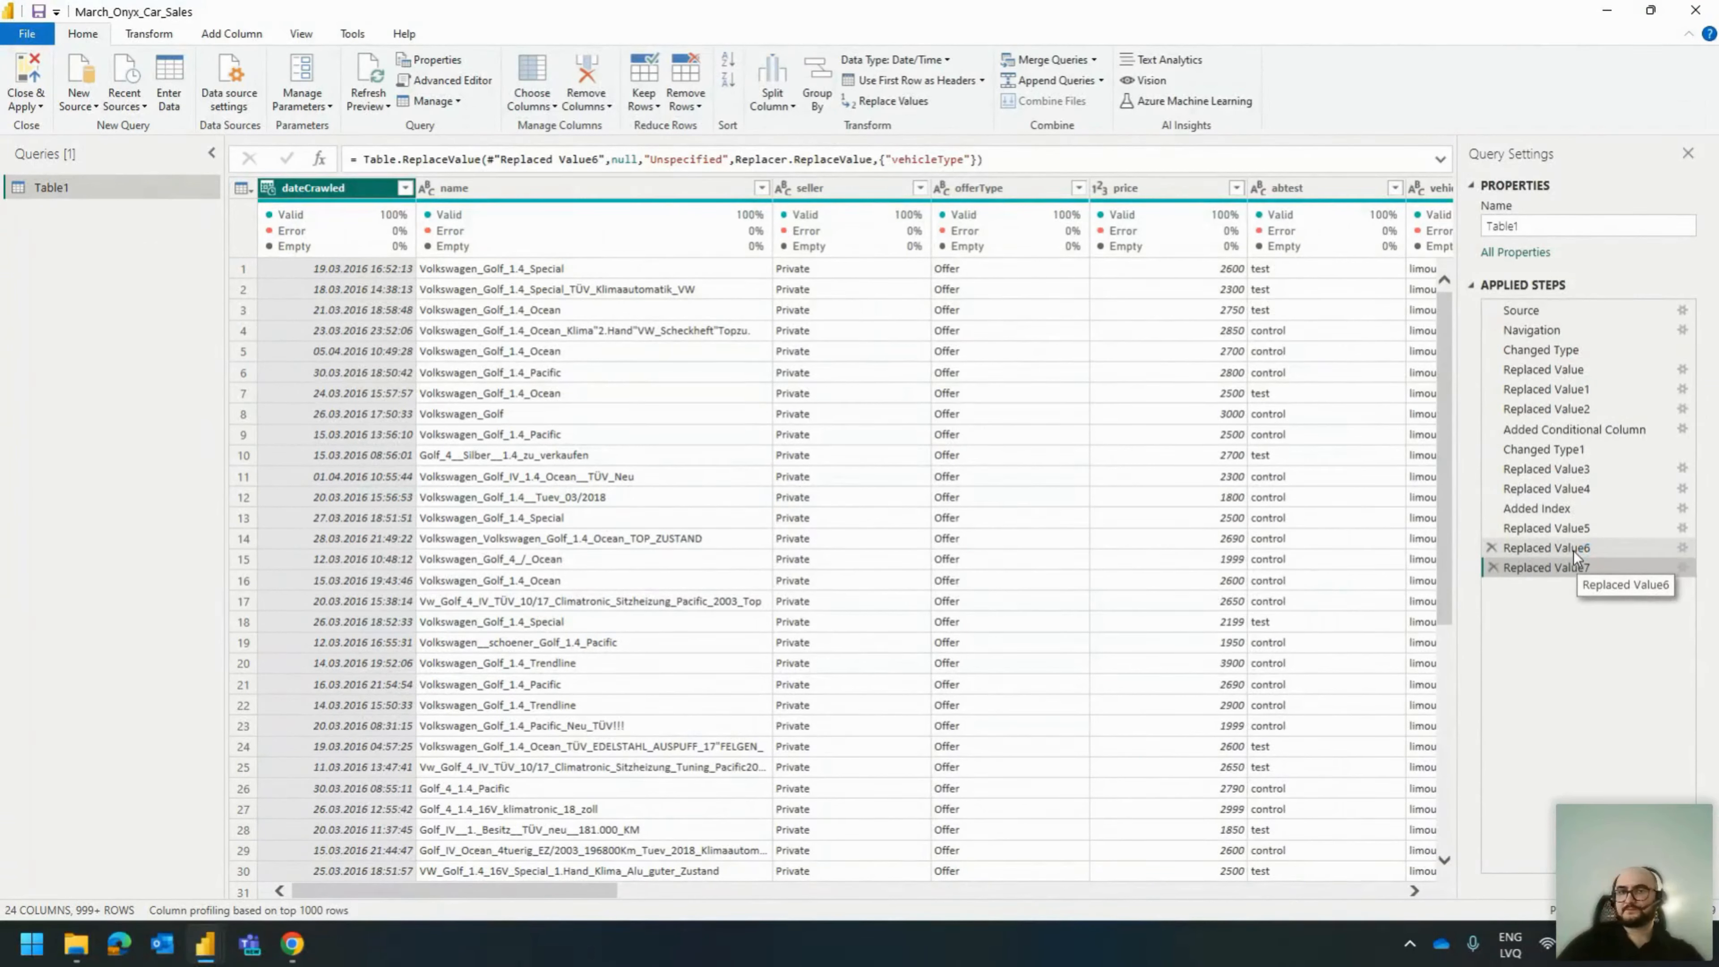
click(1550, 369)
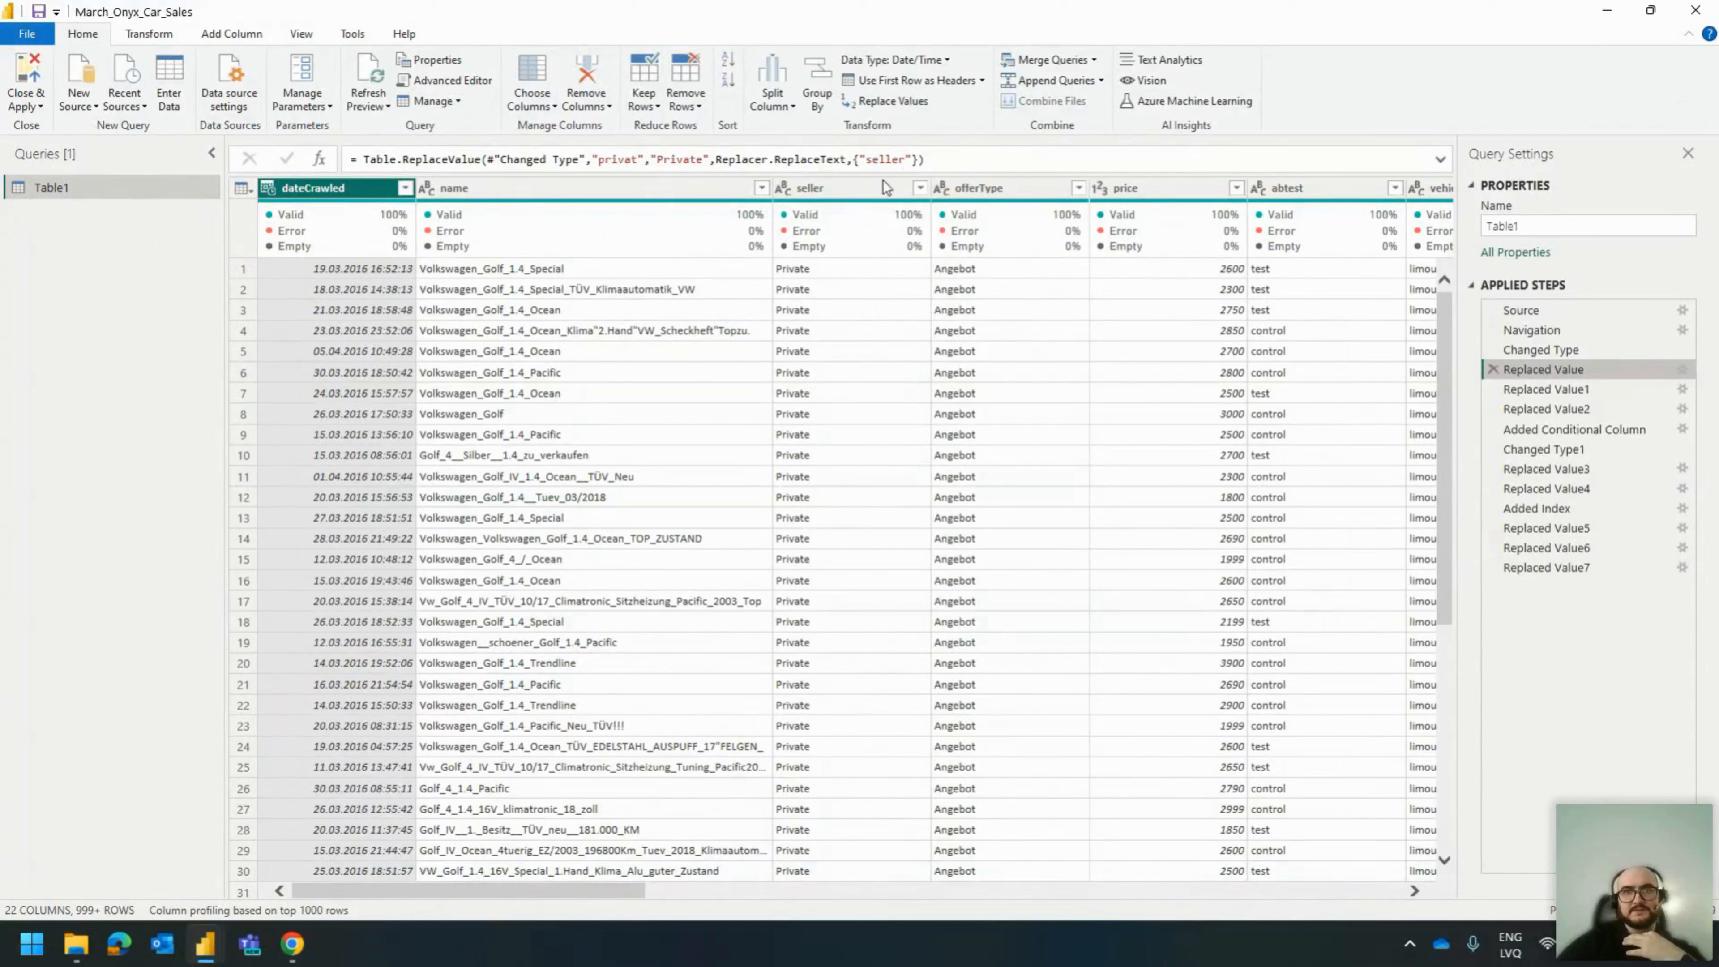
click(920, 188)
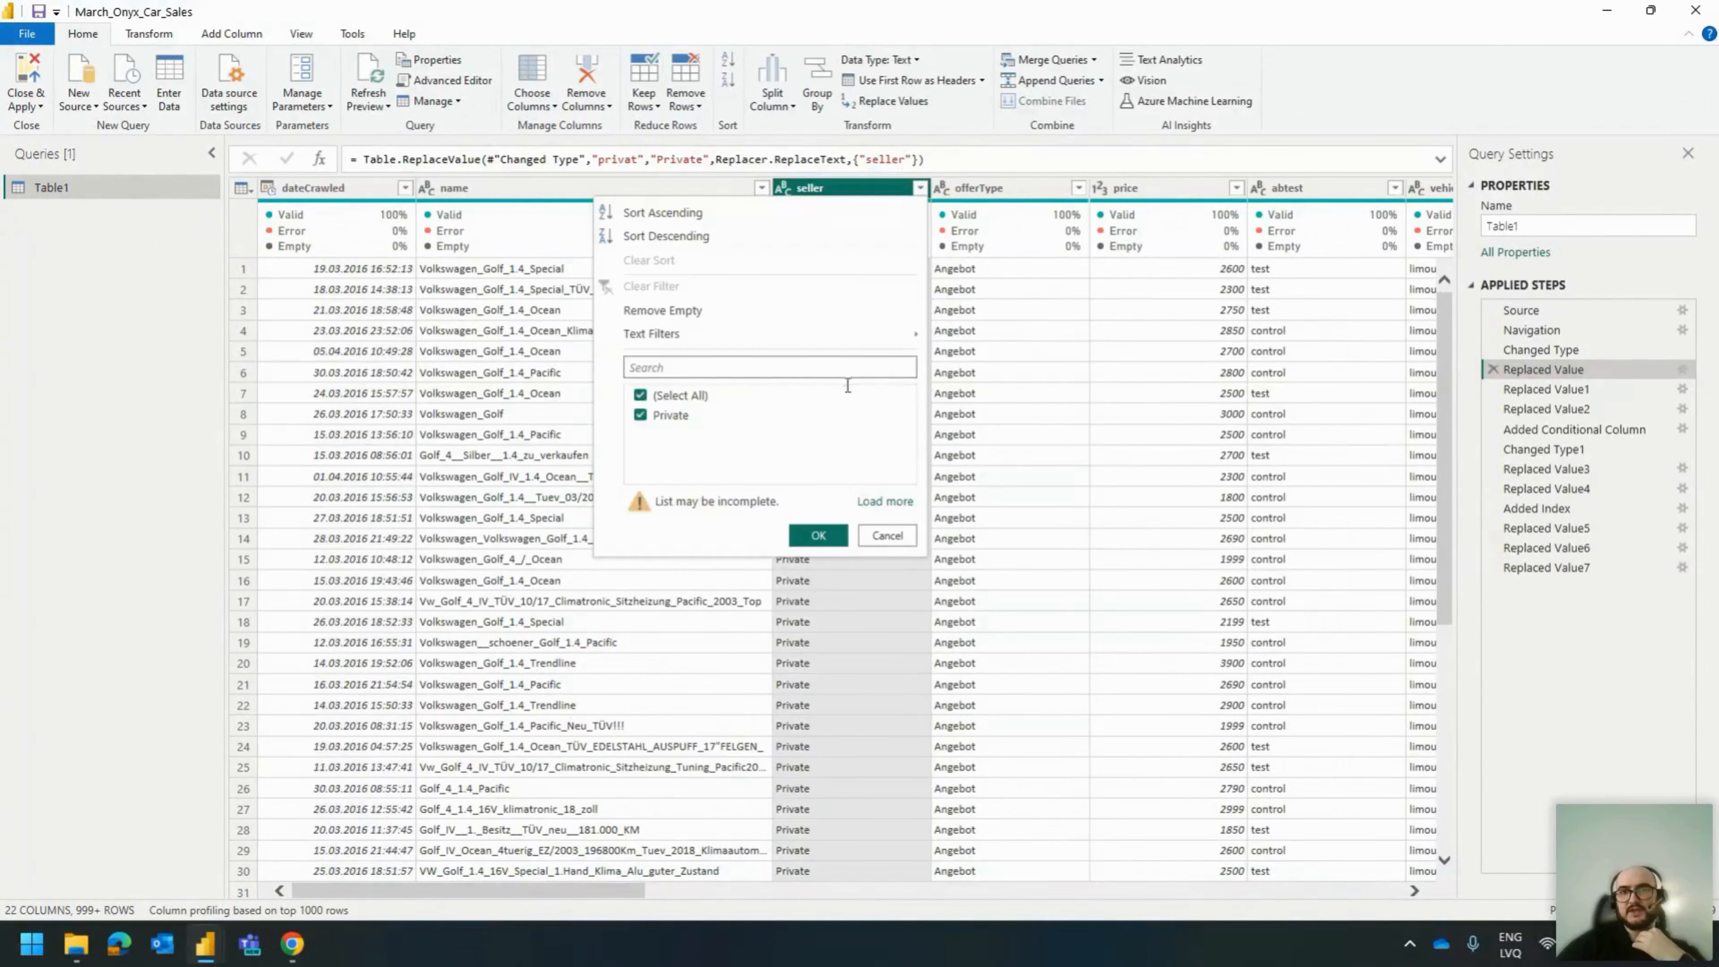
click(886, 501)
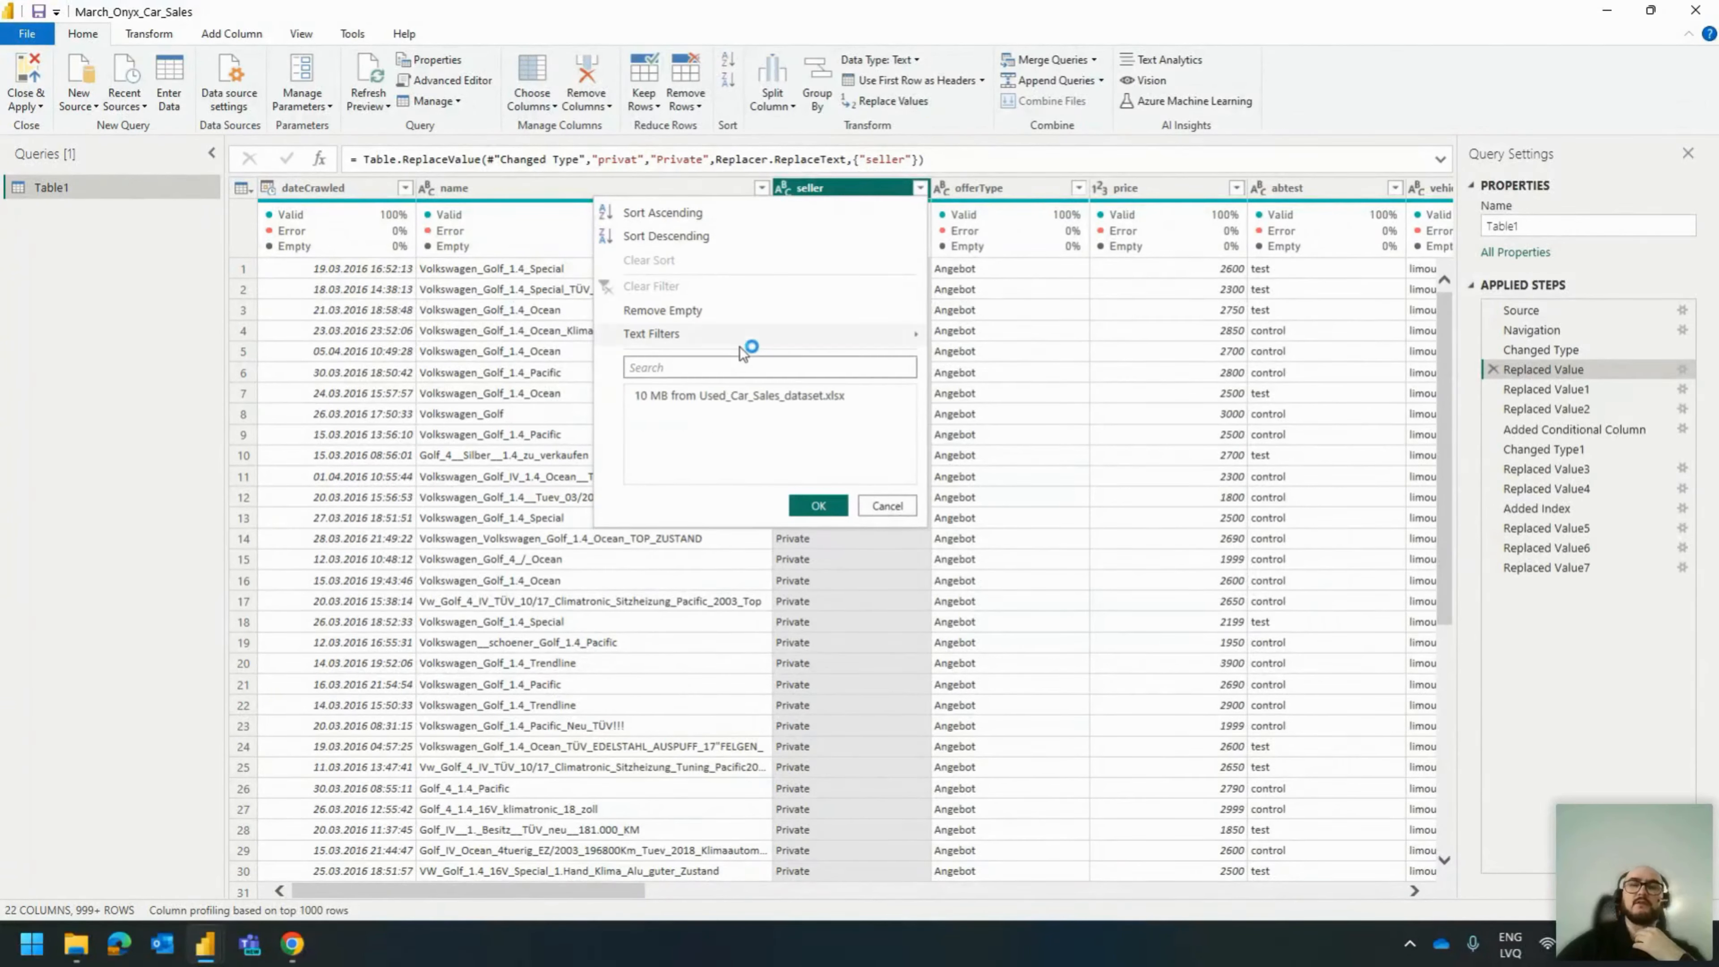
mouse_move(740, 347)
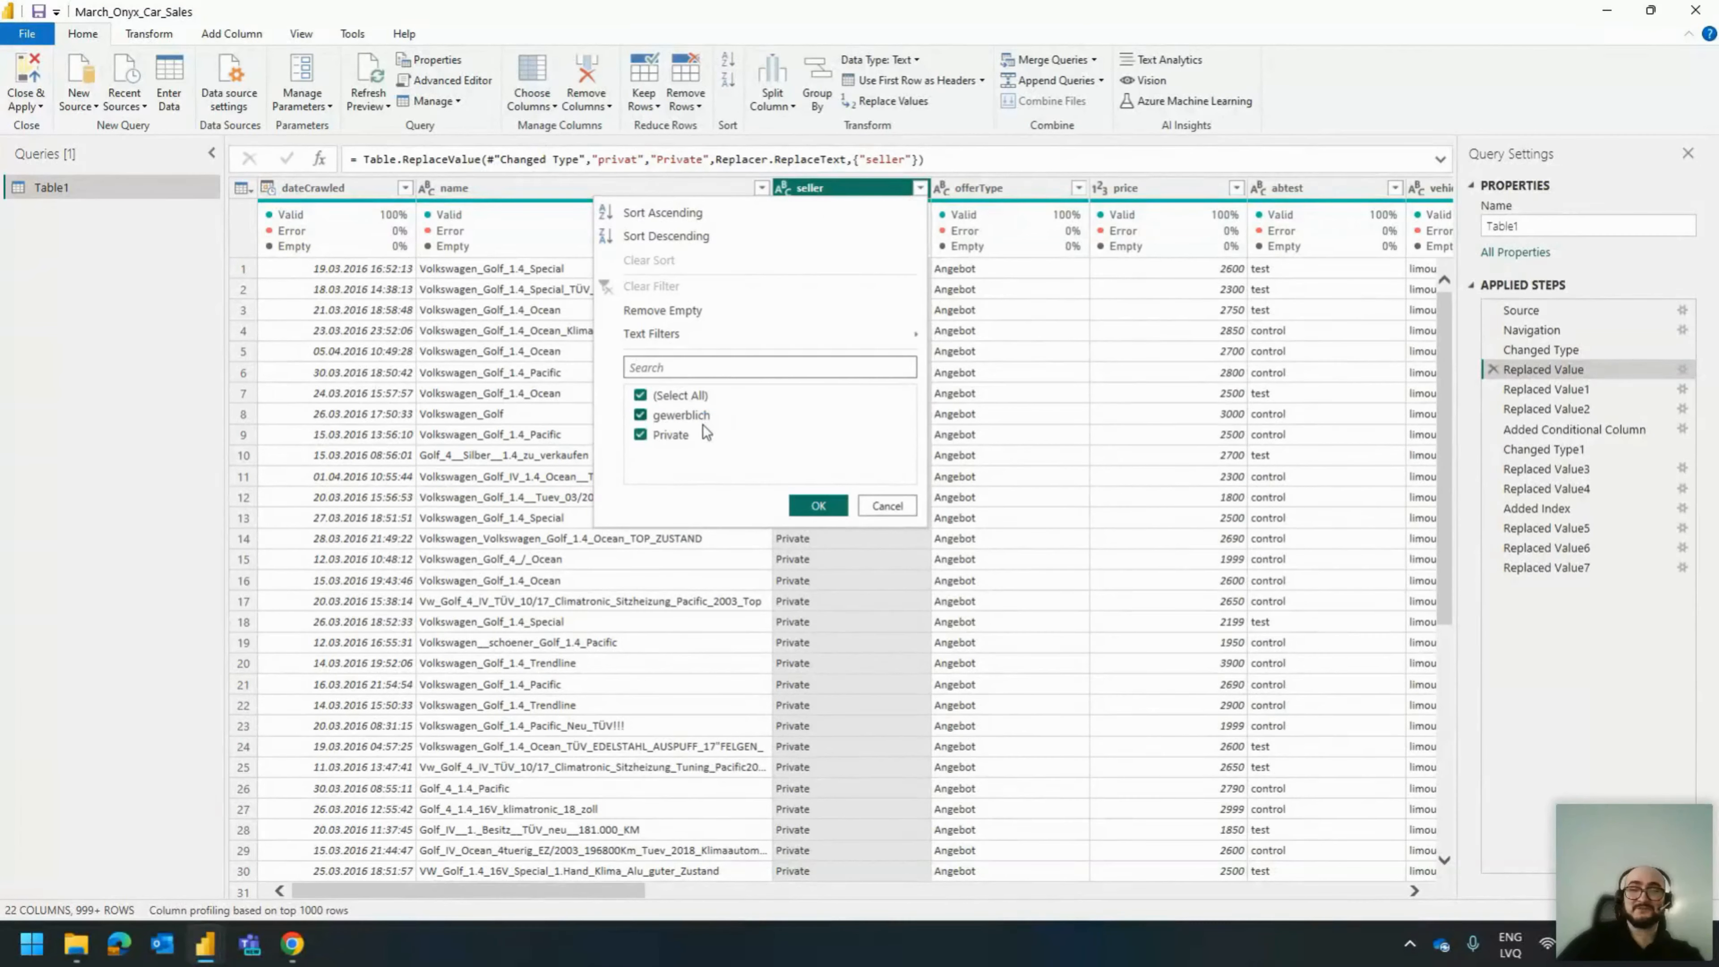
click(898, 508)
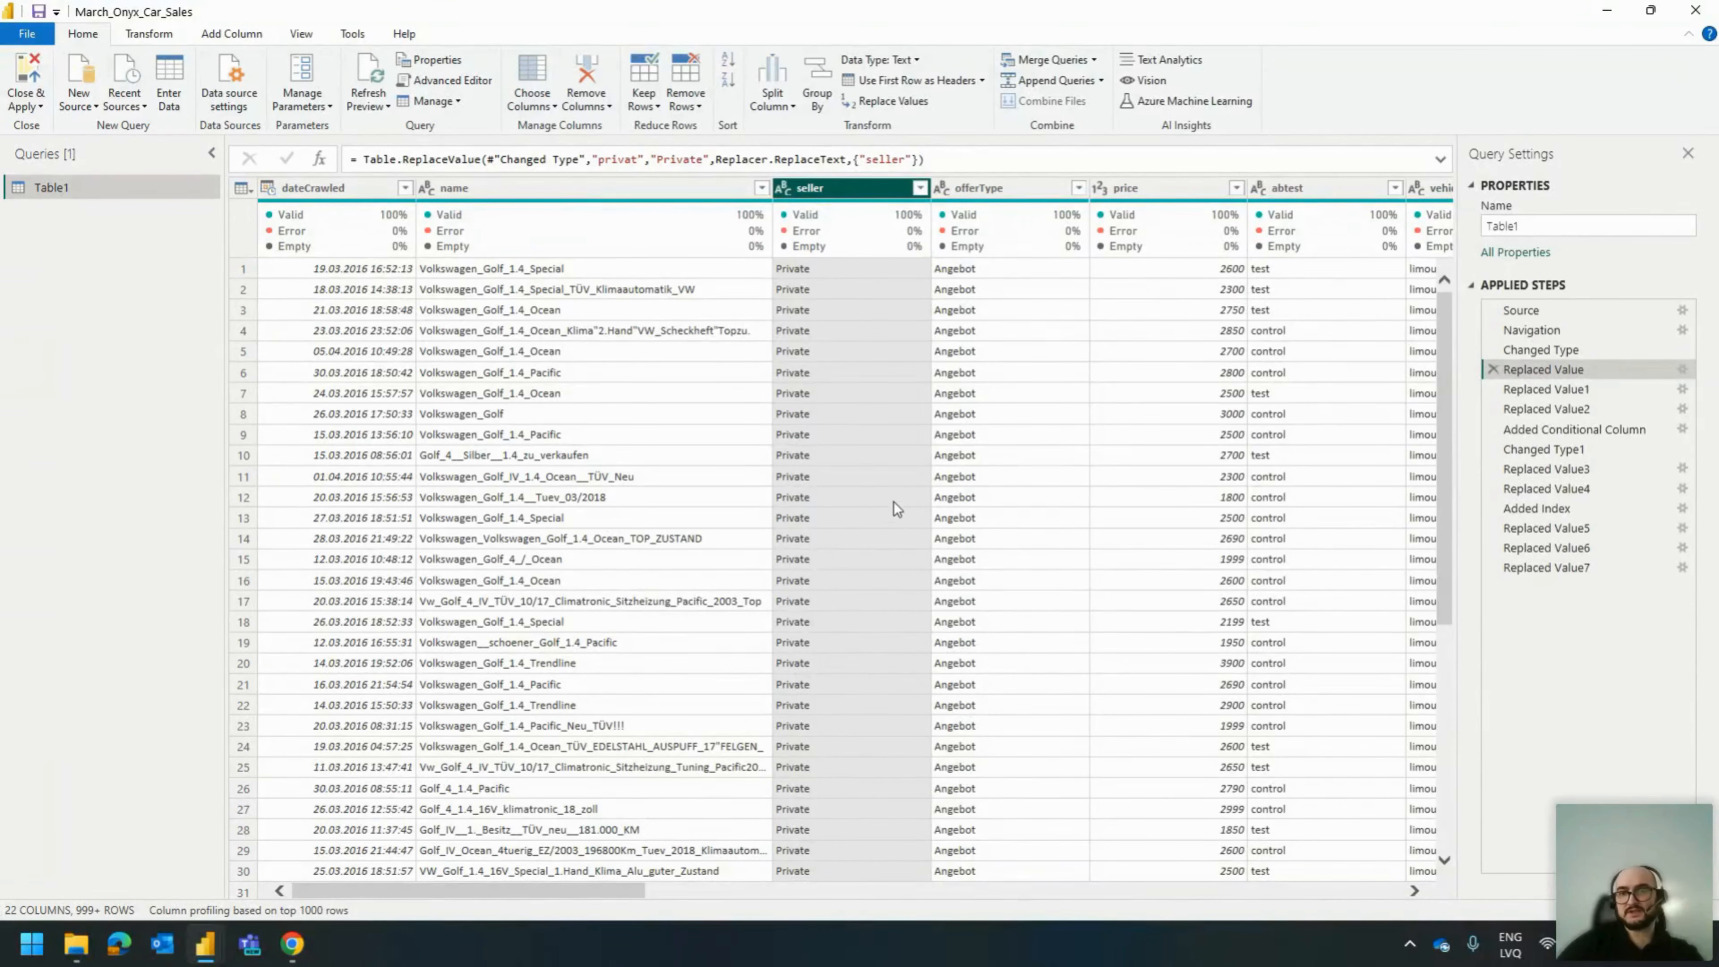
Load the complete list of offerType values at the same step and close it without filtering.
click(1078, 187)
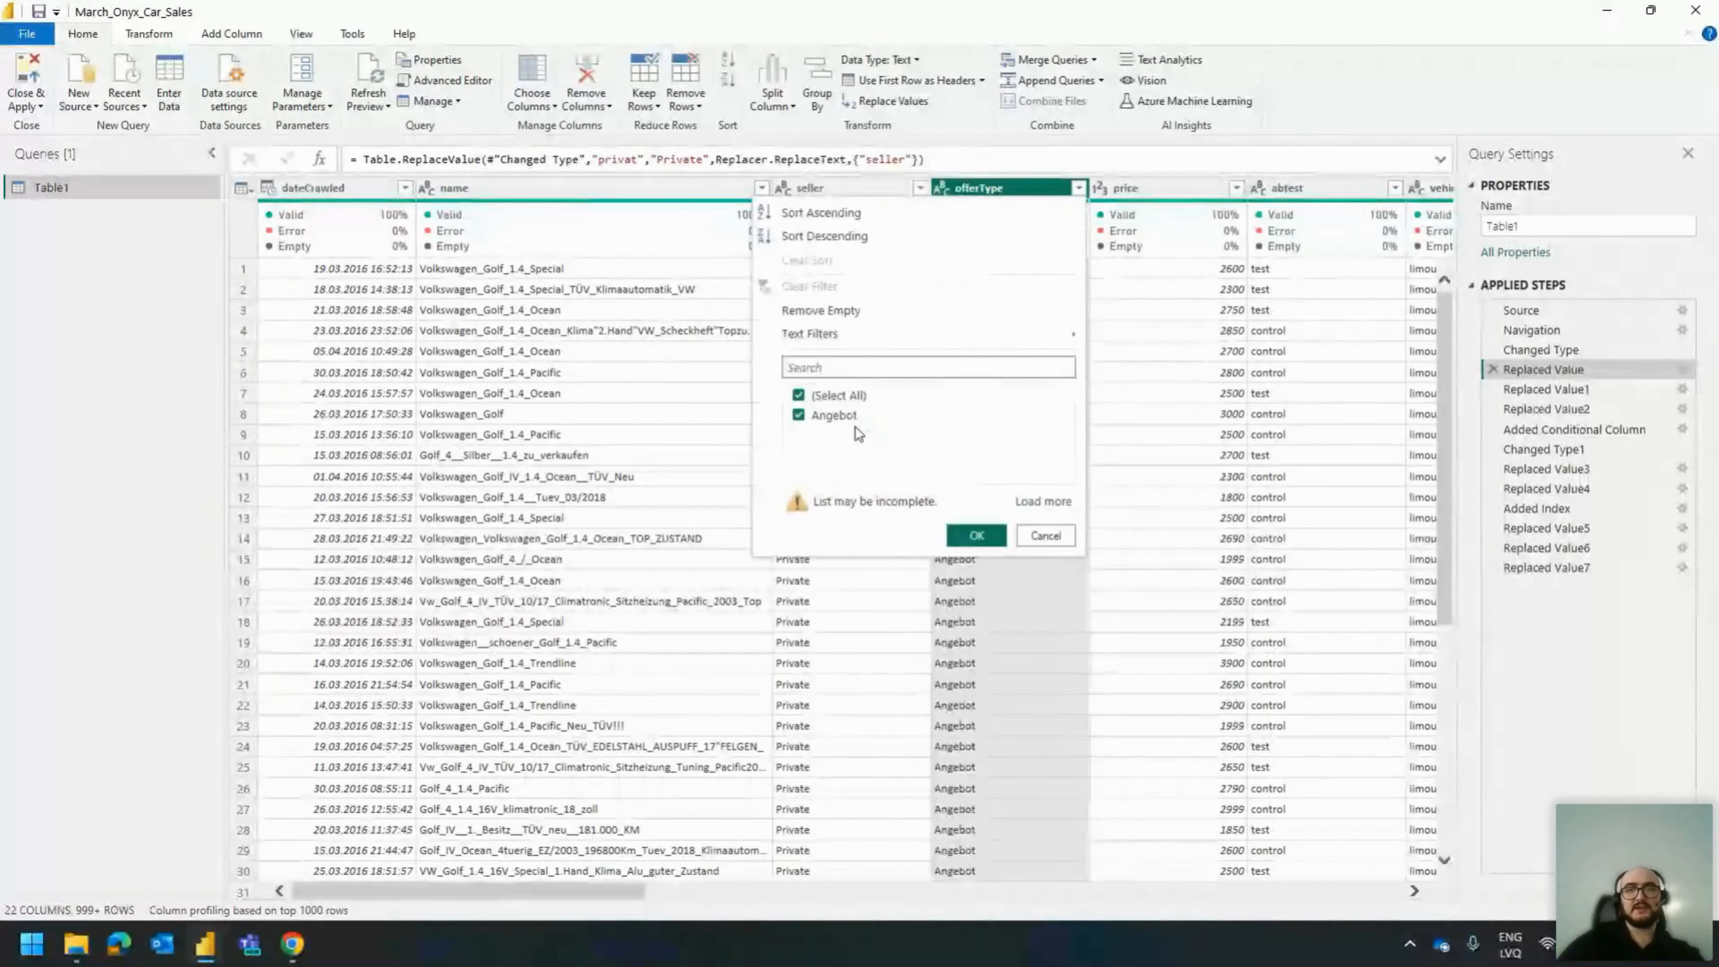
click(1035, 500)
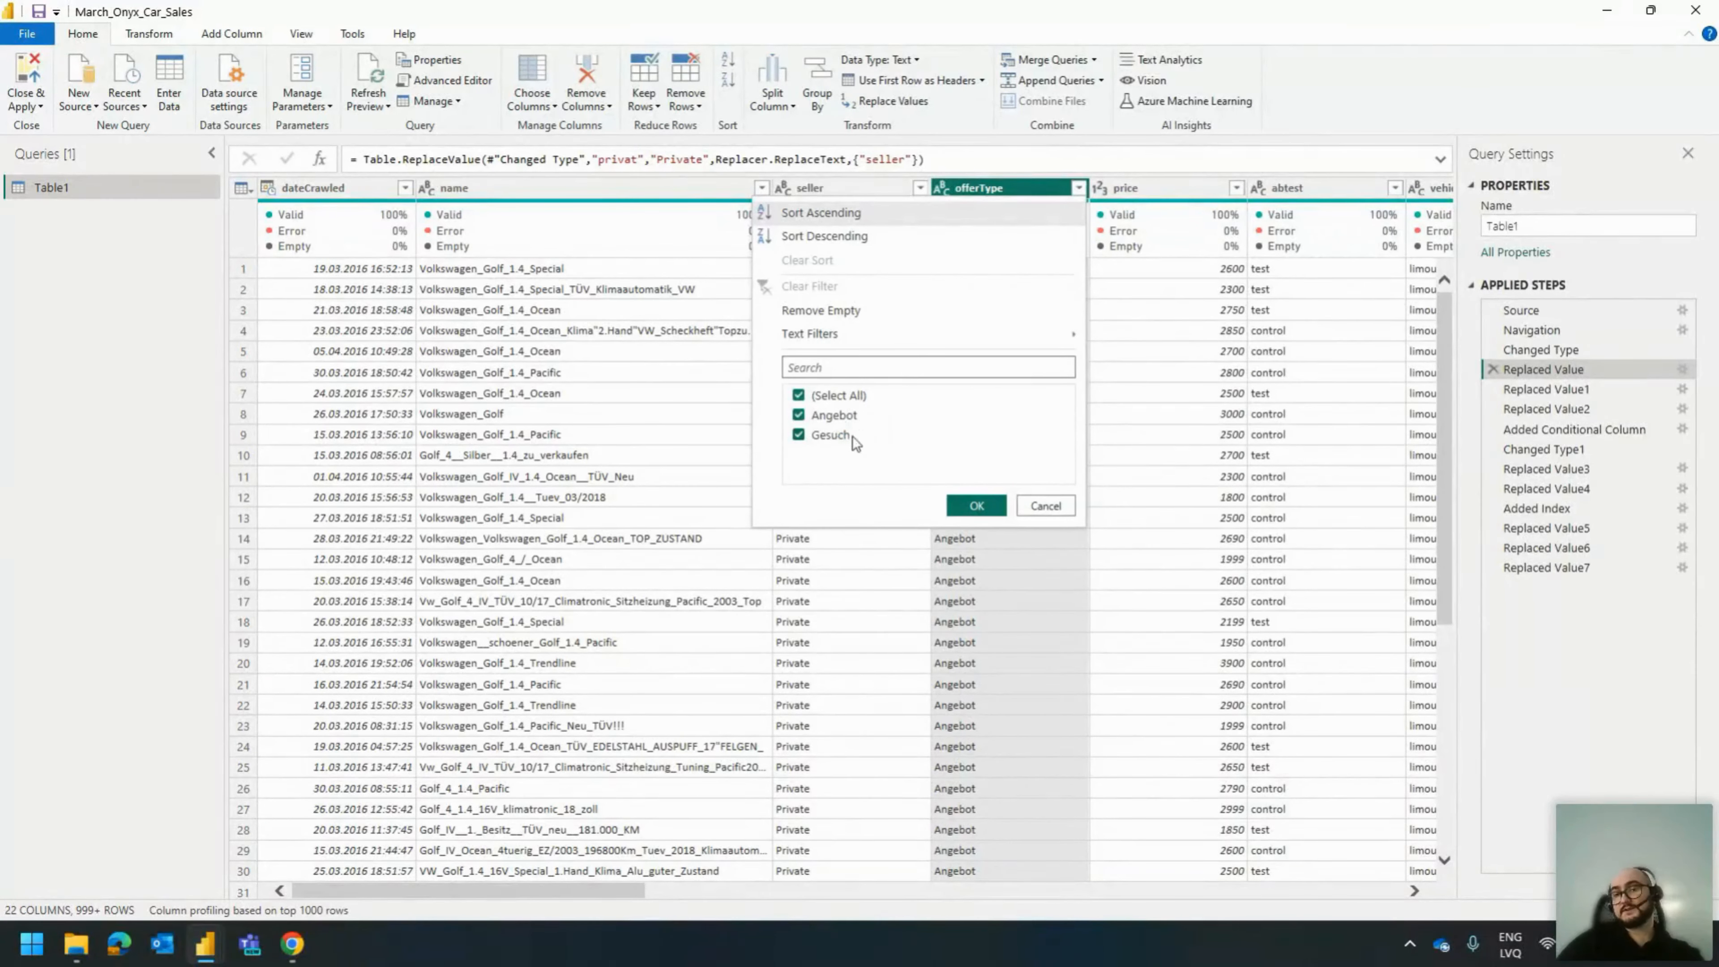
click(1045, 506)
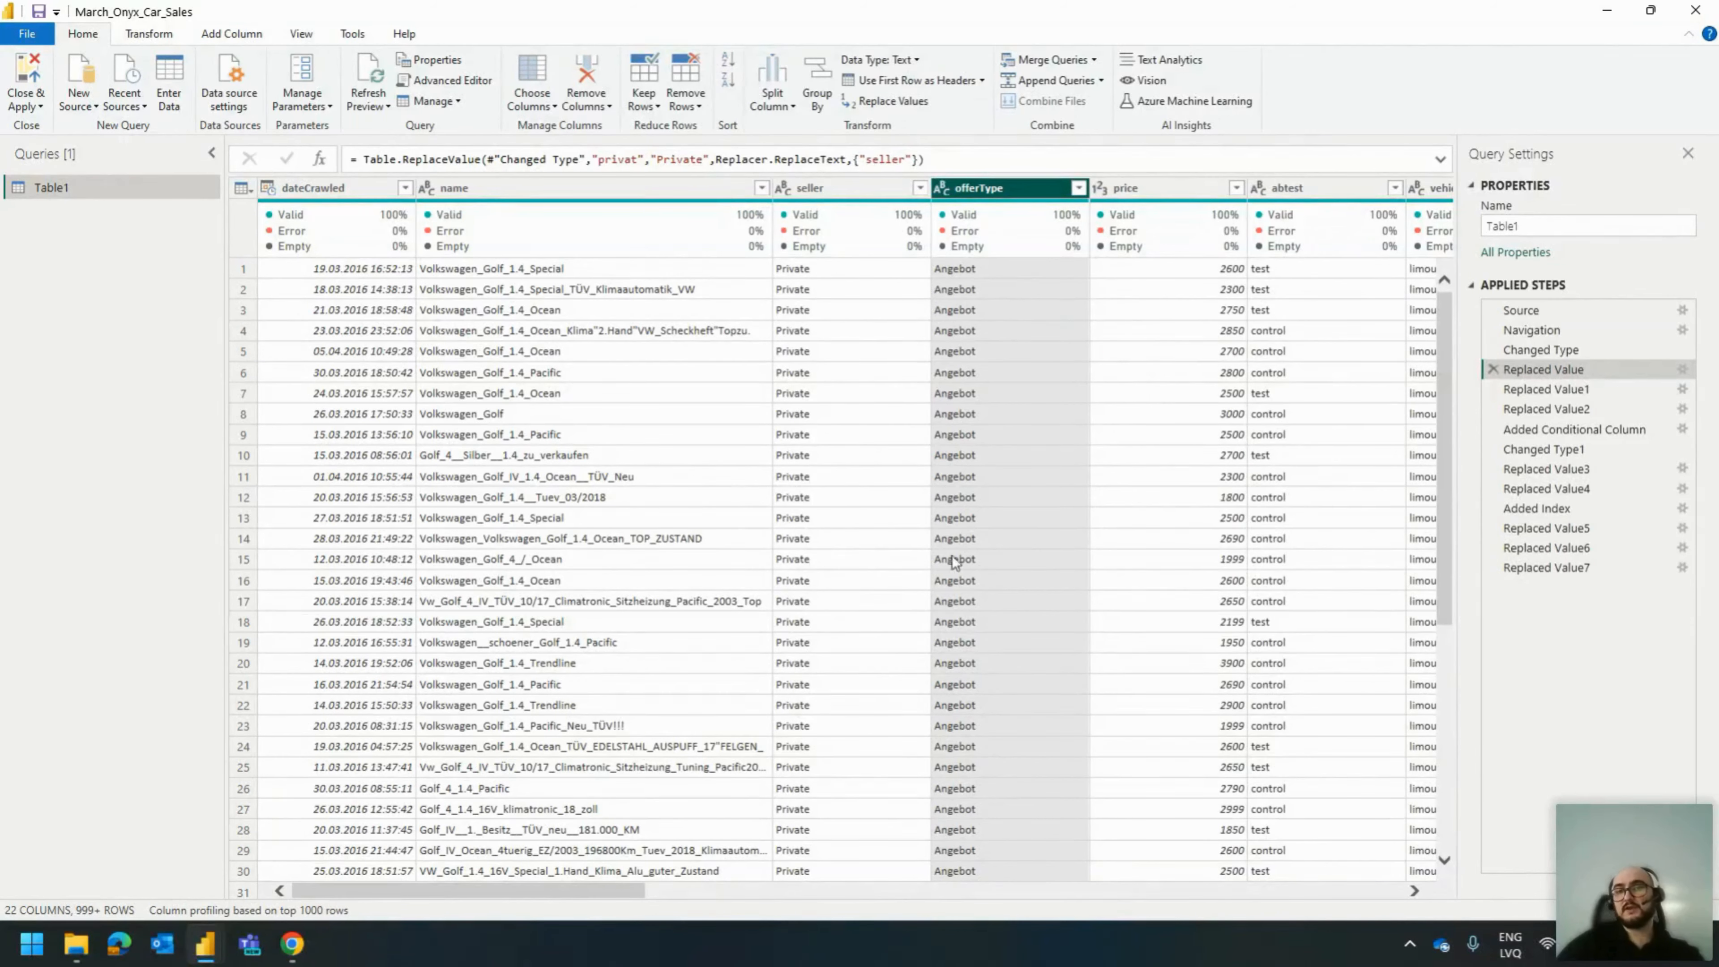
Examine offerType at the Replaced Value7 step and review the Gearbox_eng conditional column rules without changing them.
drag(601, 890, 708, 893)
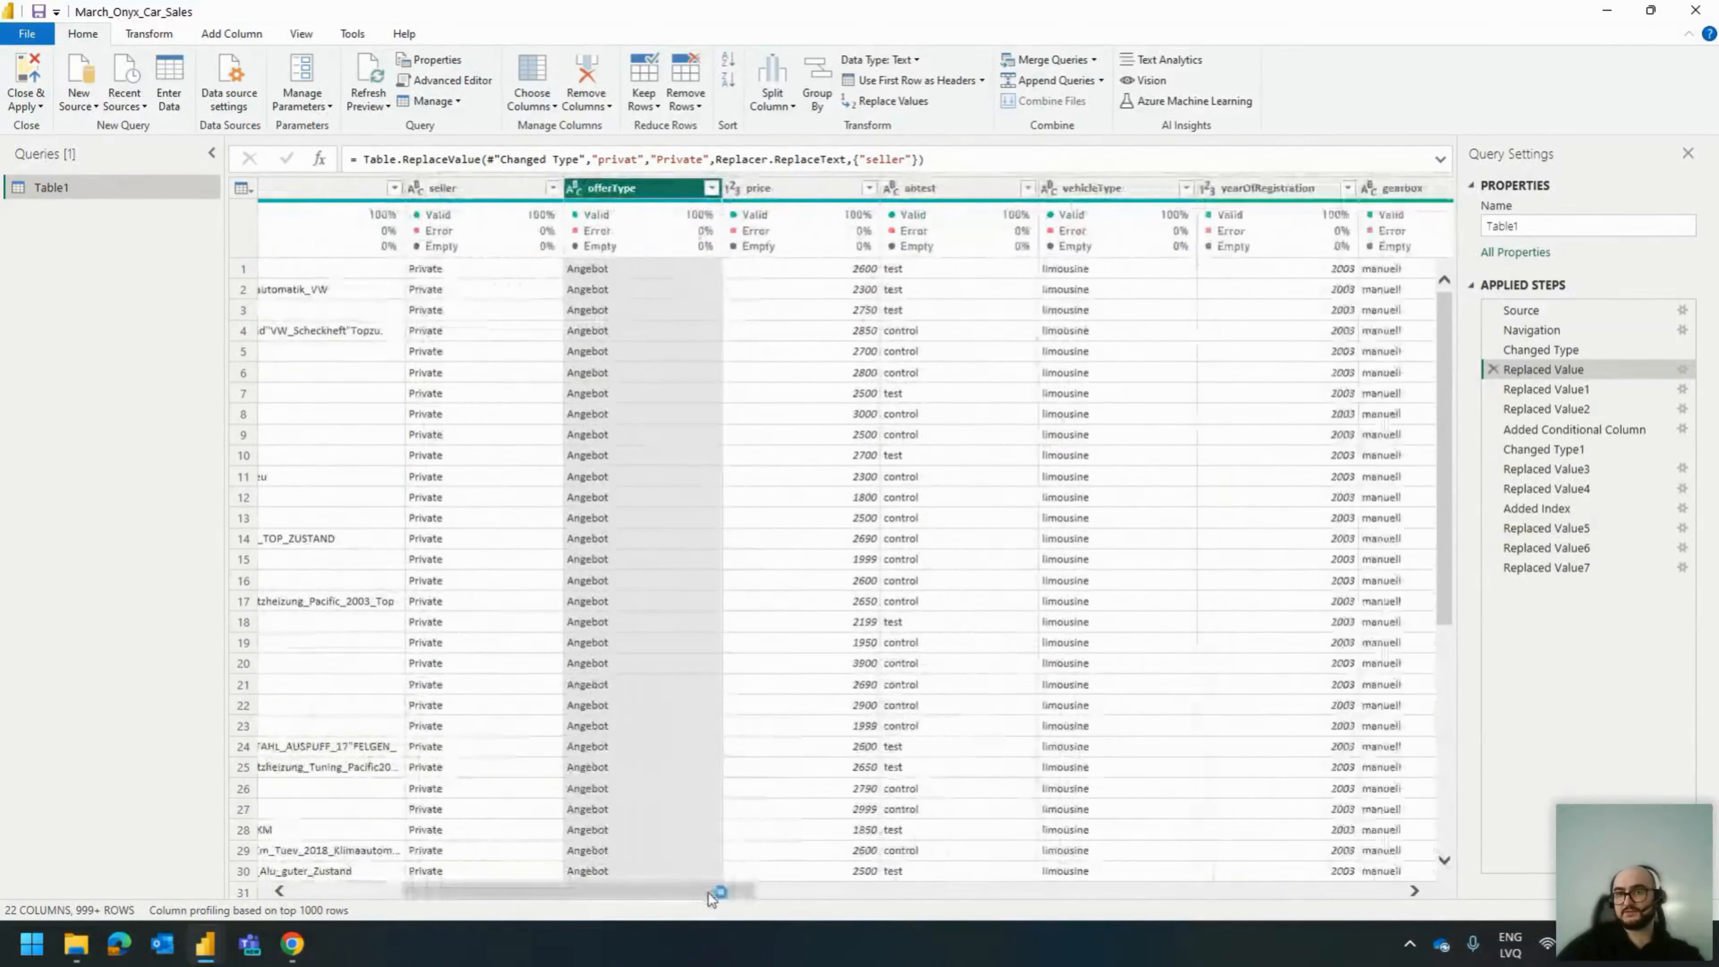
click(1568, 571)
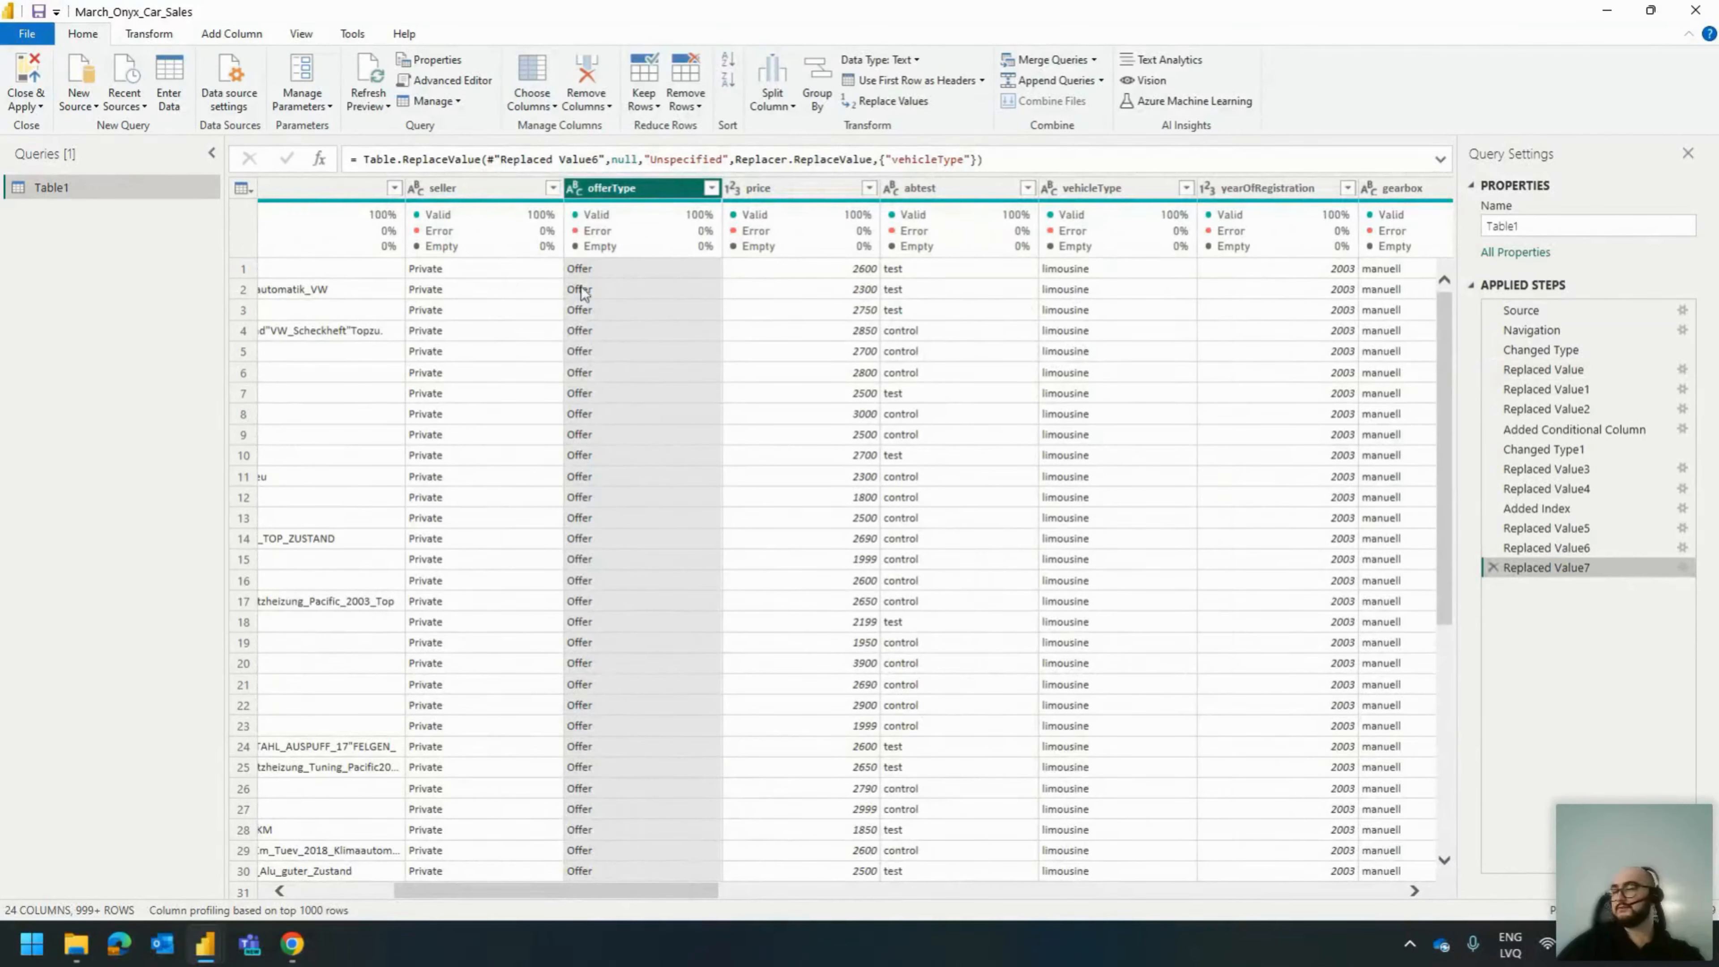
mouse_move(664, 257)
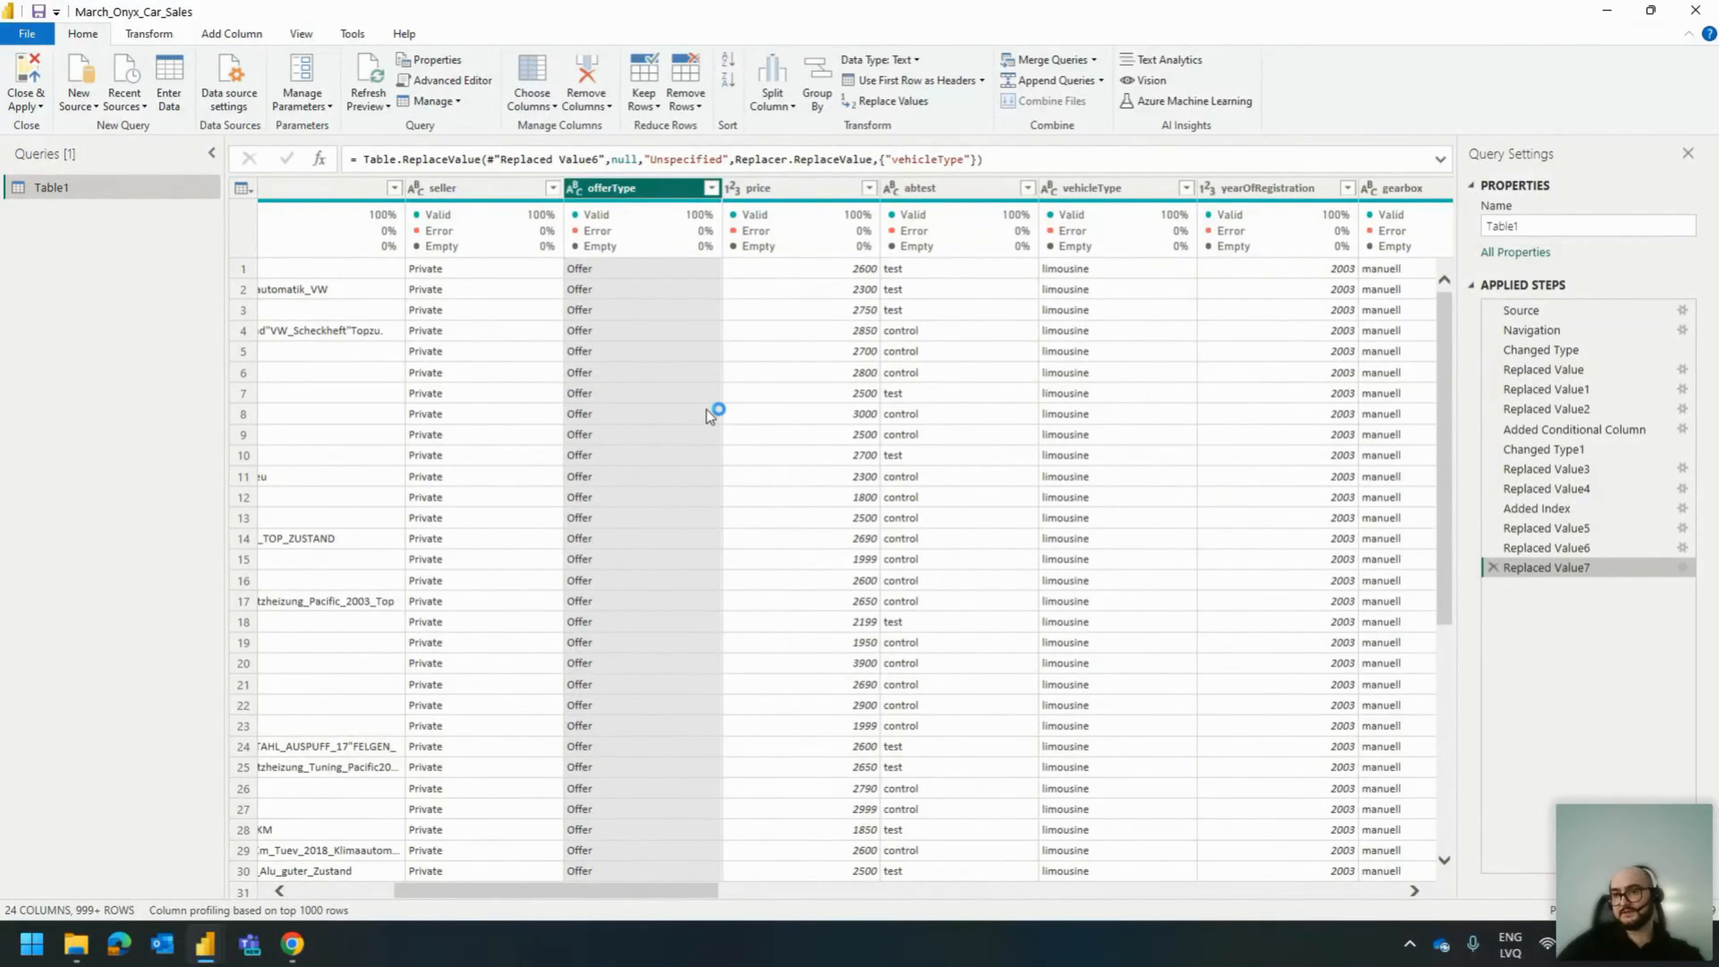
click(1688, 435)
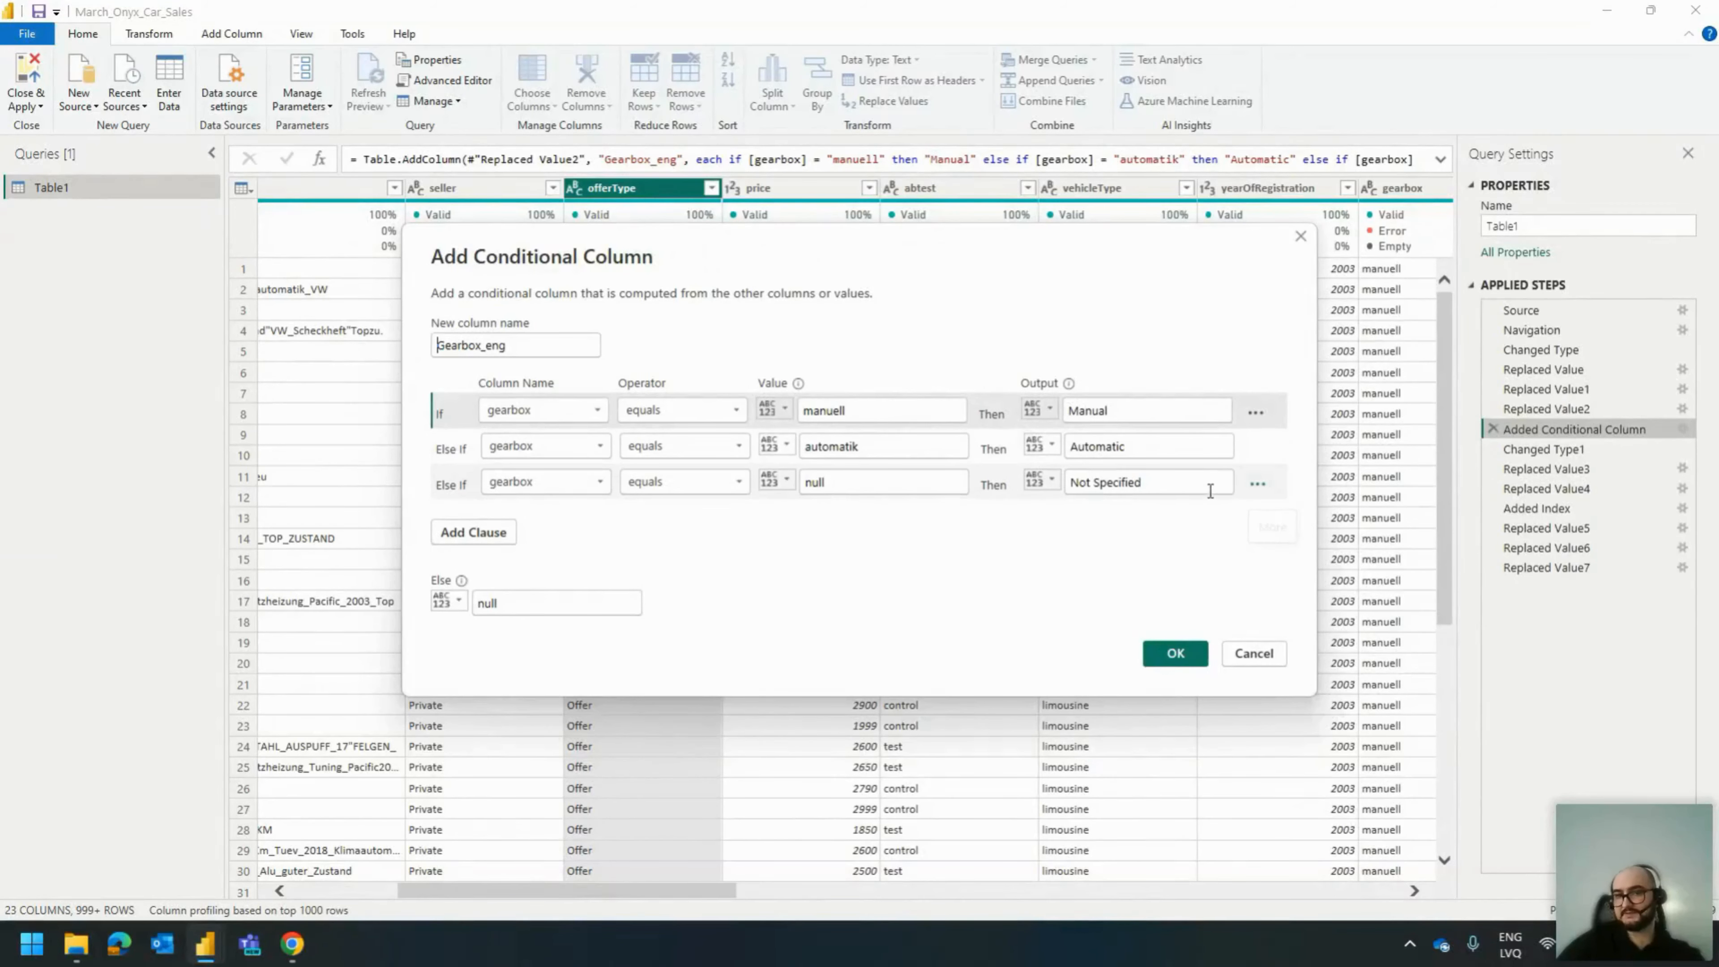
click(1272, 652)
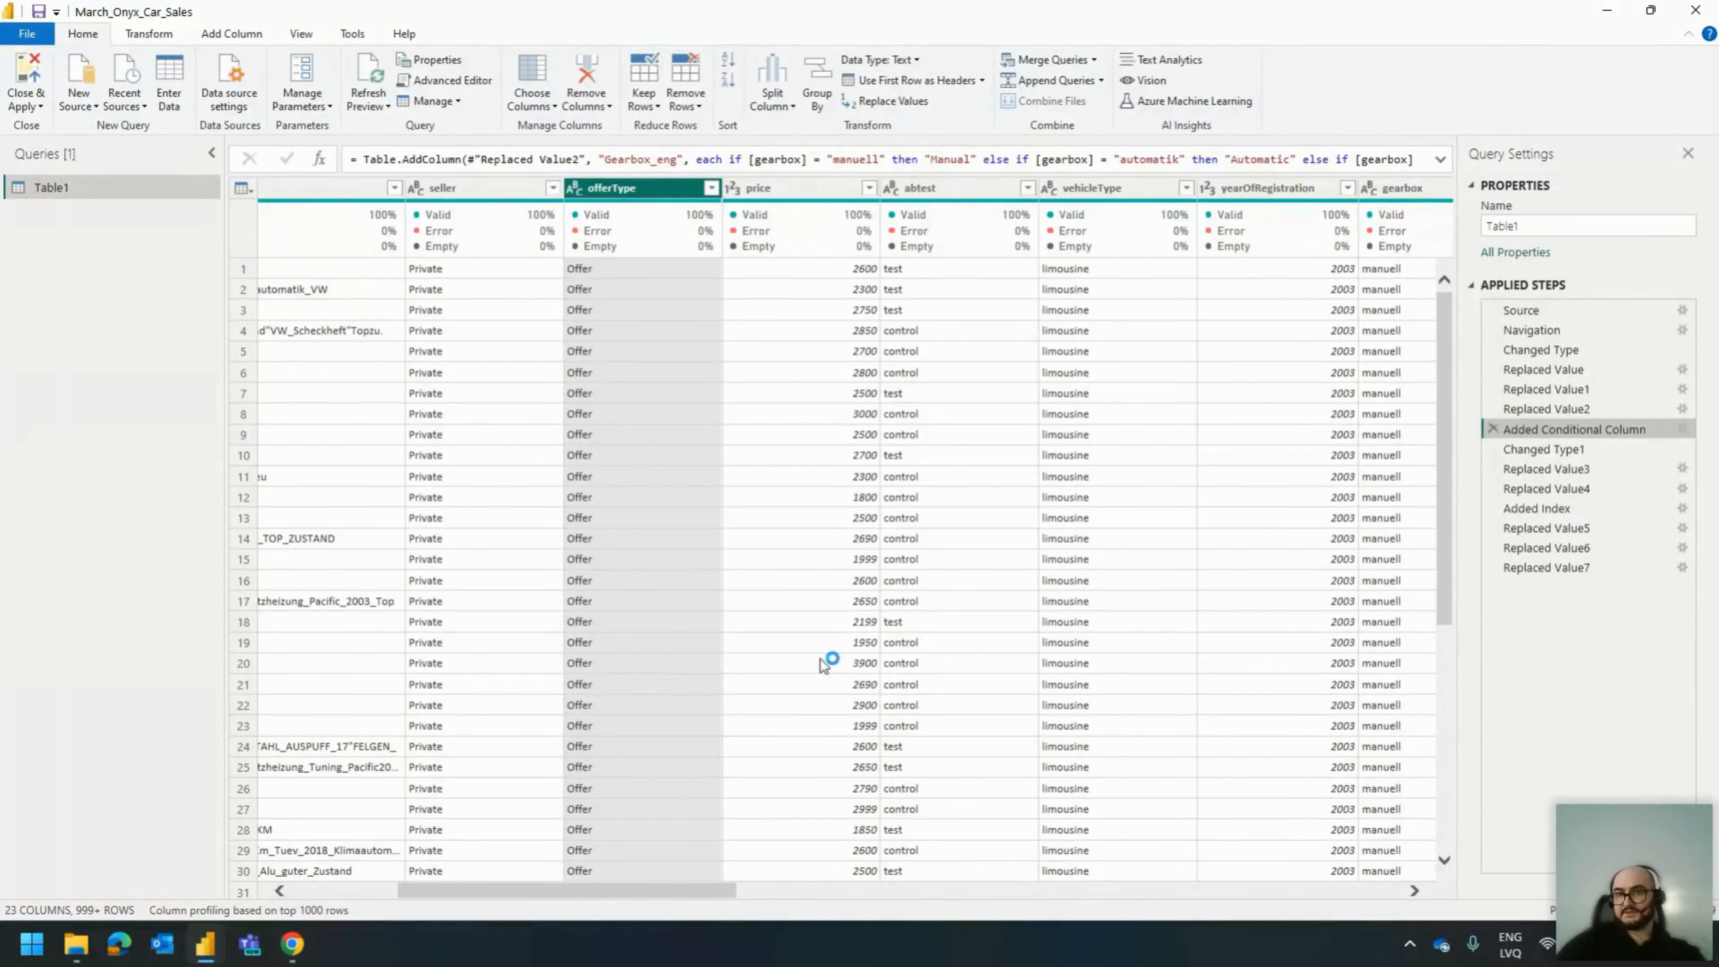
Examine the abtest column's statistics and value distribution, and check the quality summaries of yearOfRegistration and price.
click(931, 192)
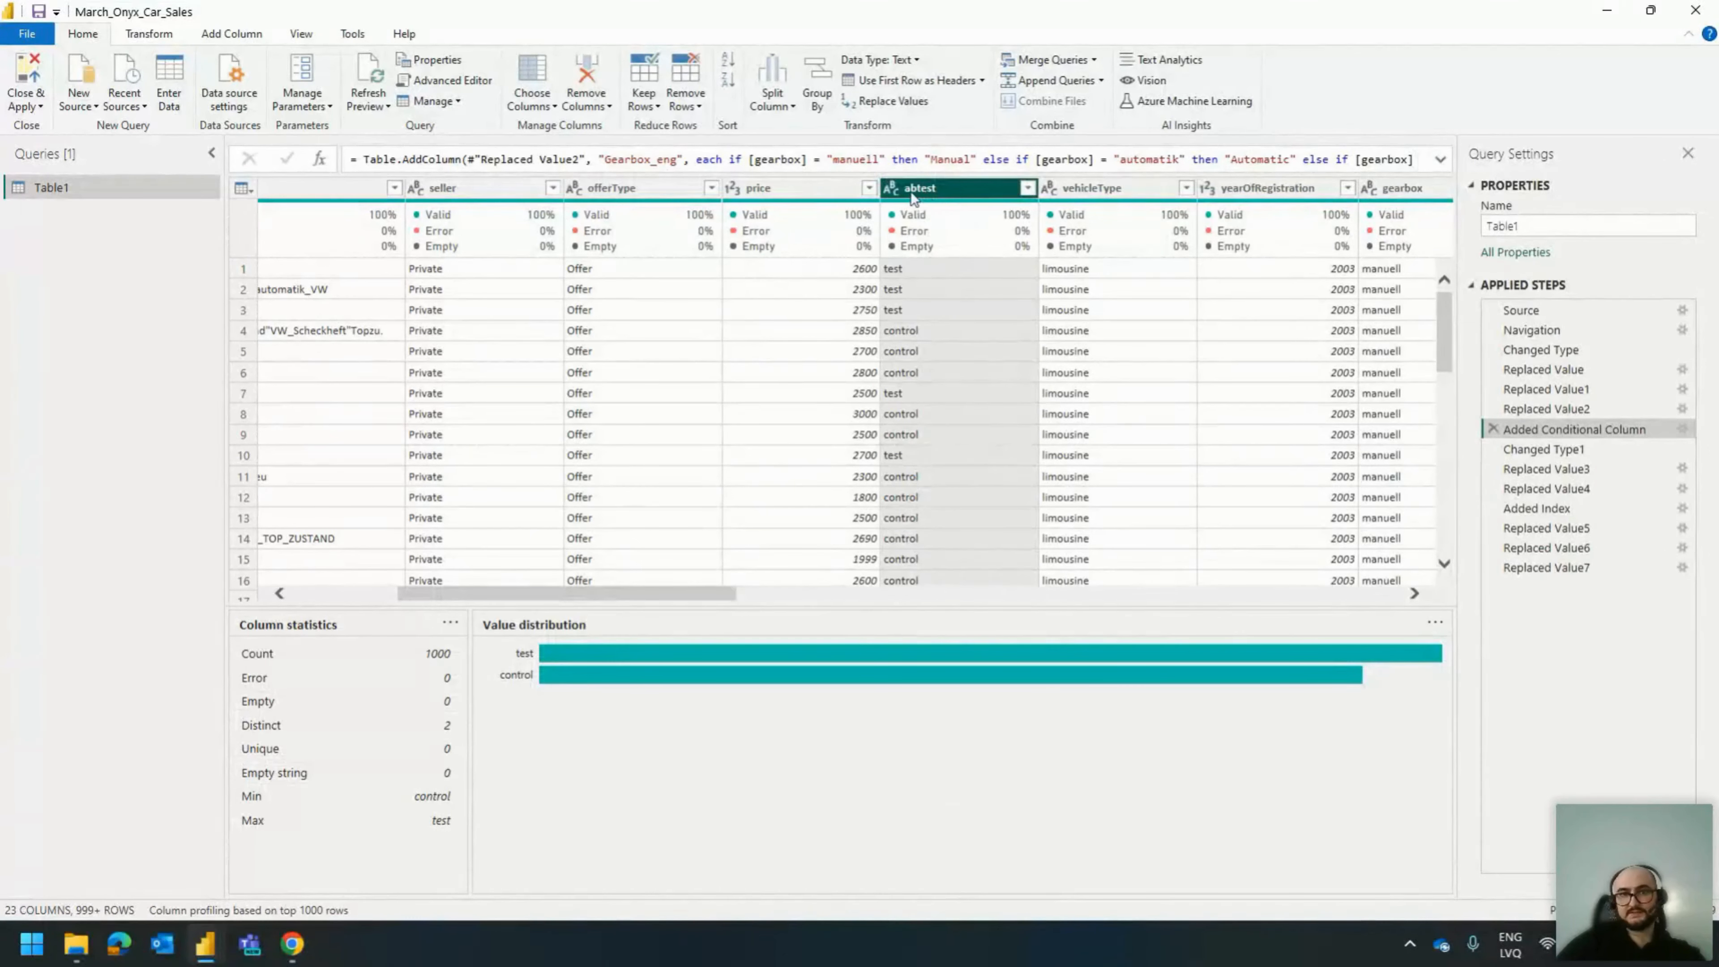
click(934, 274)
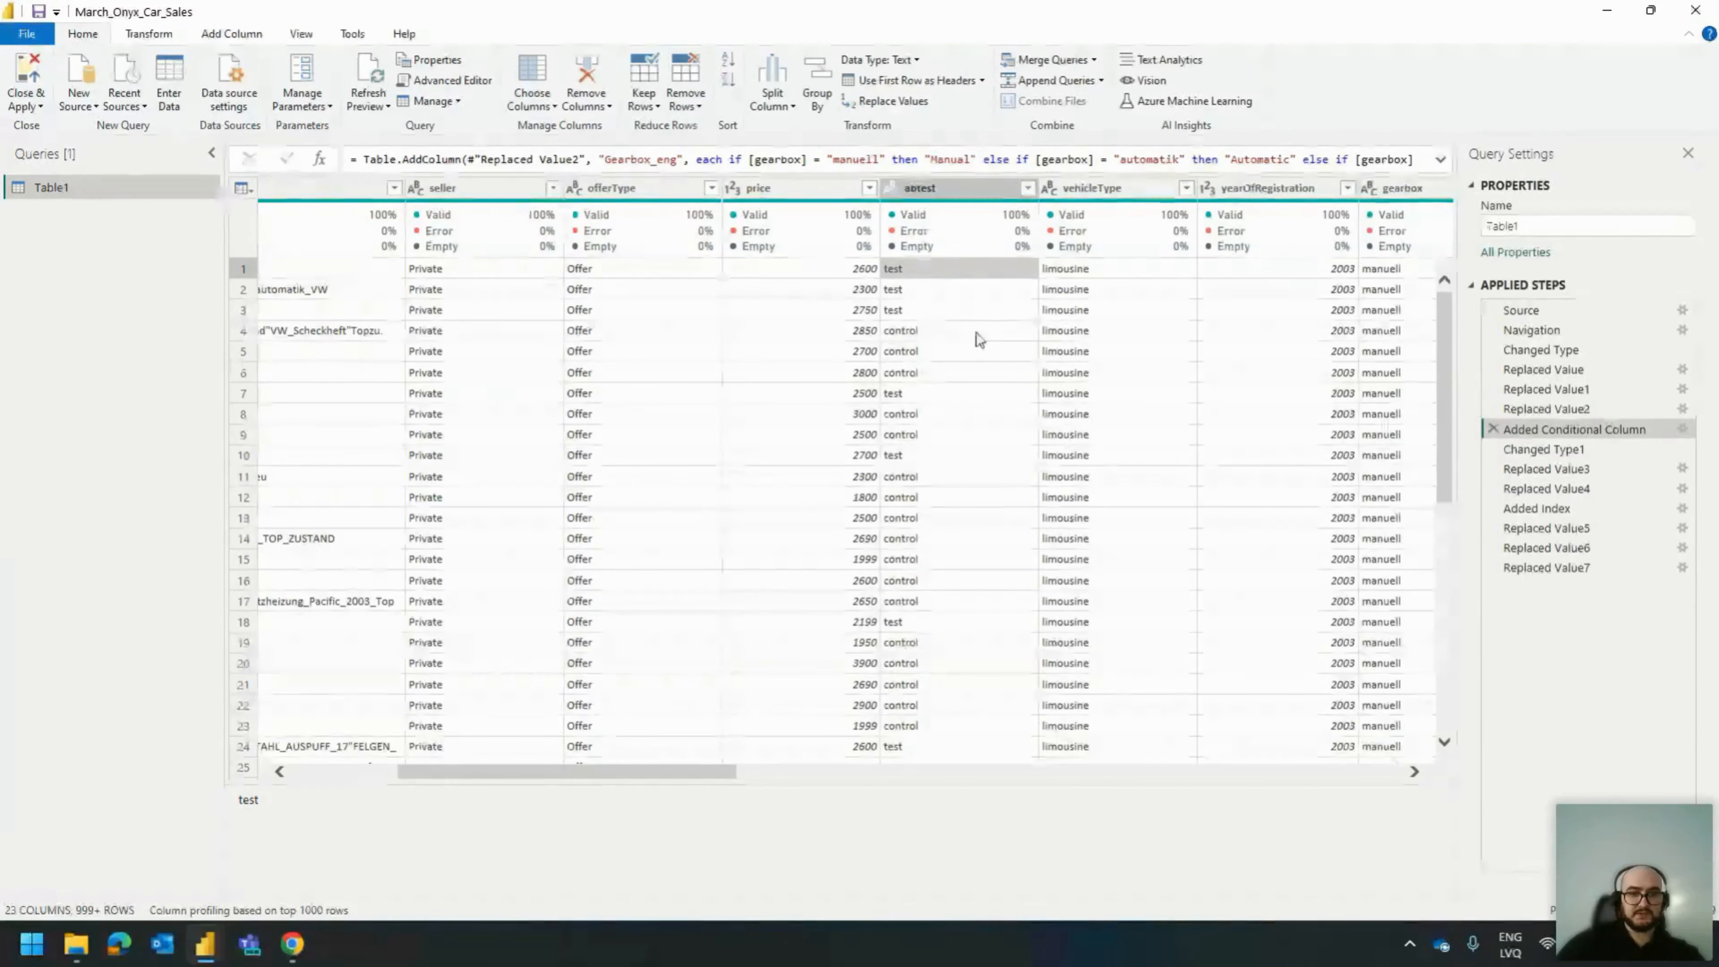
drag(619, 764, 638, 773)
mouse_move(1193, 230)
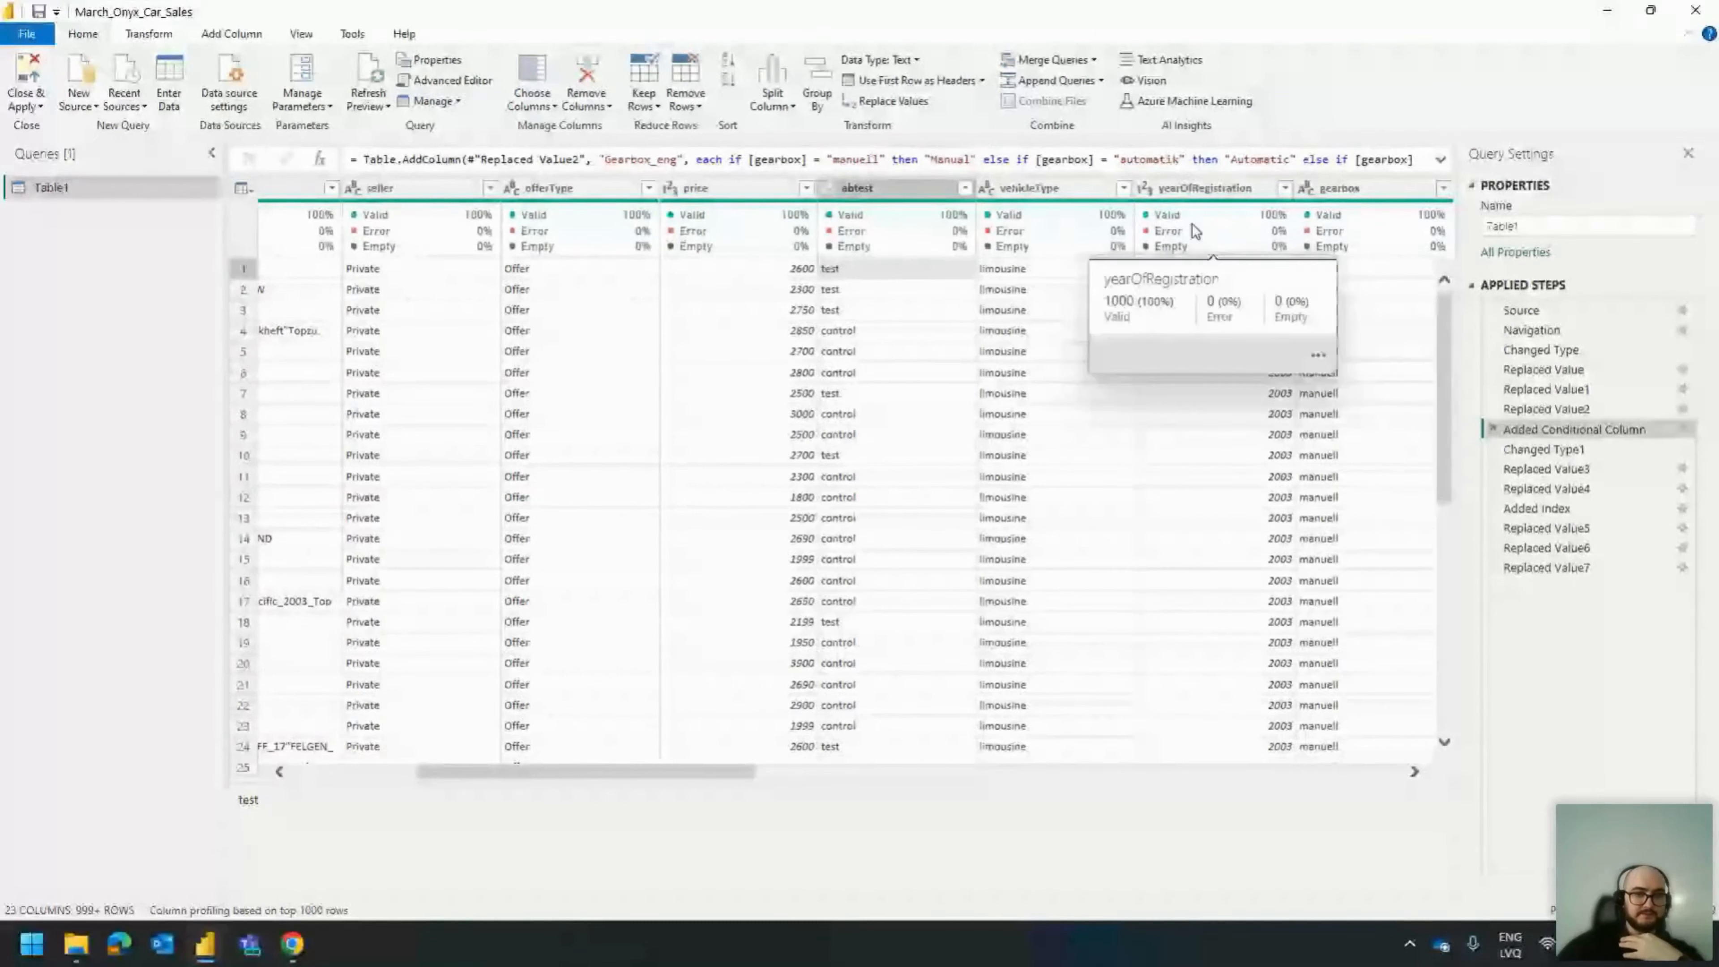
mouse_move(784, 220)
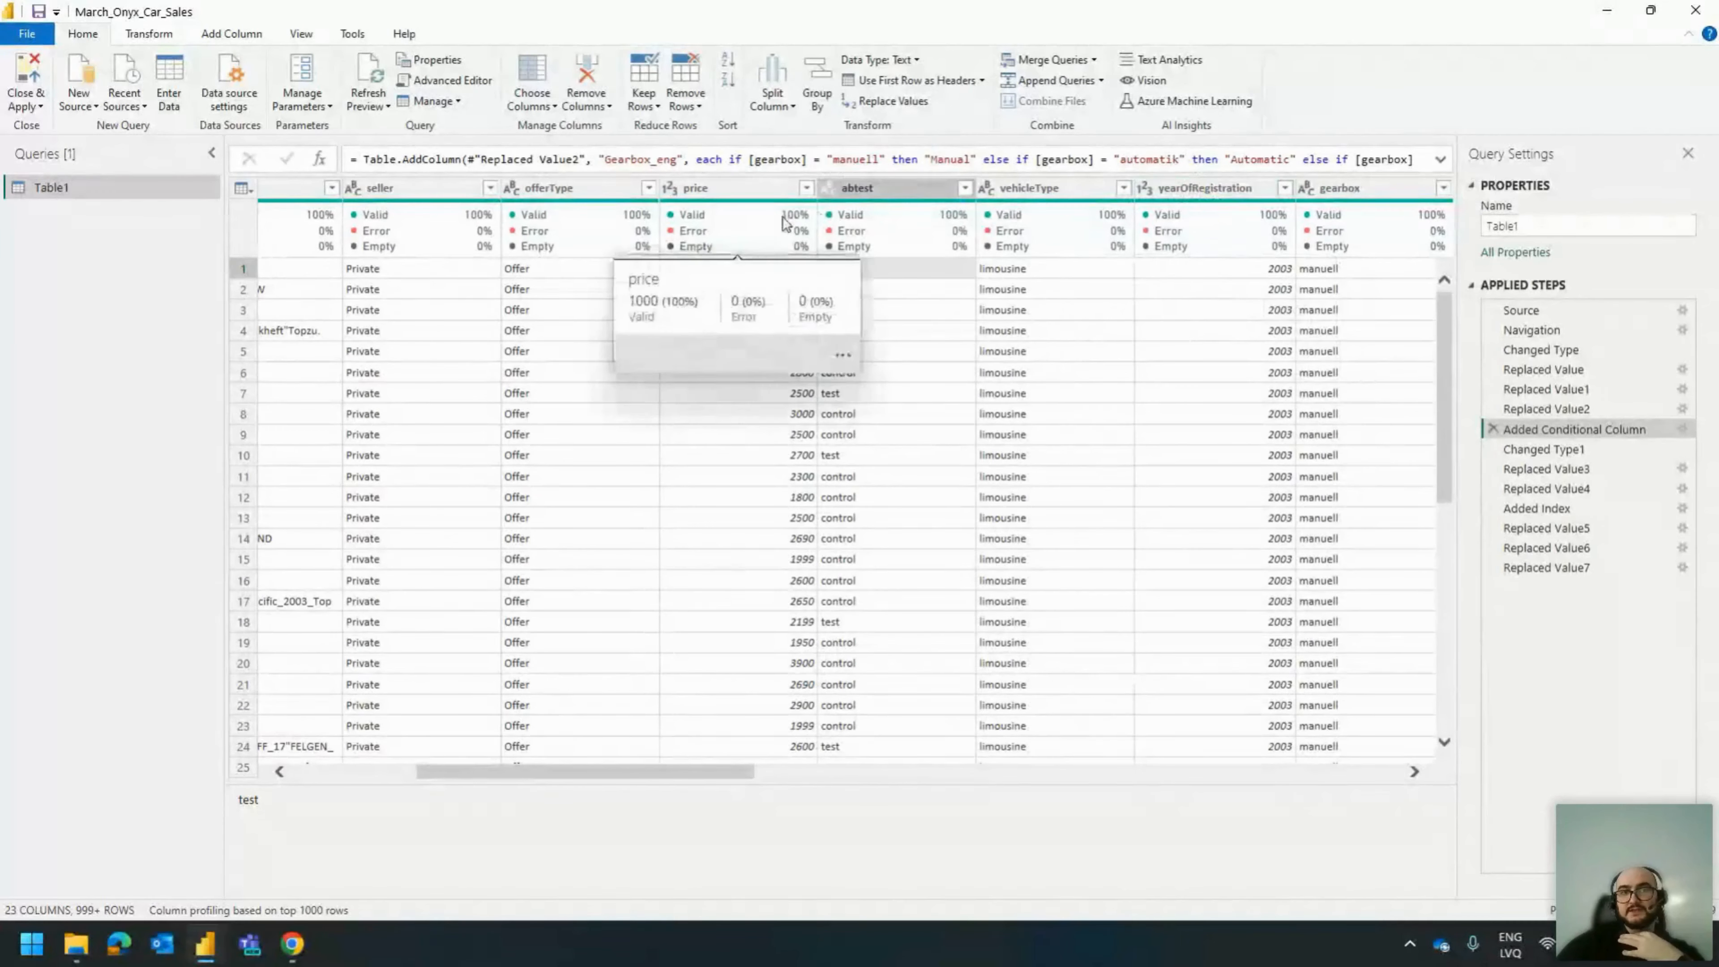
Review the dateCrawled column and examine the dateCreated column's statistics and value distribution.
drag(636, 776, 498, 775)
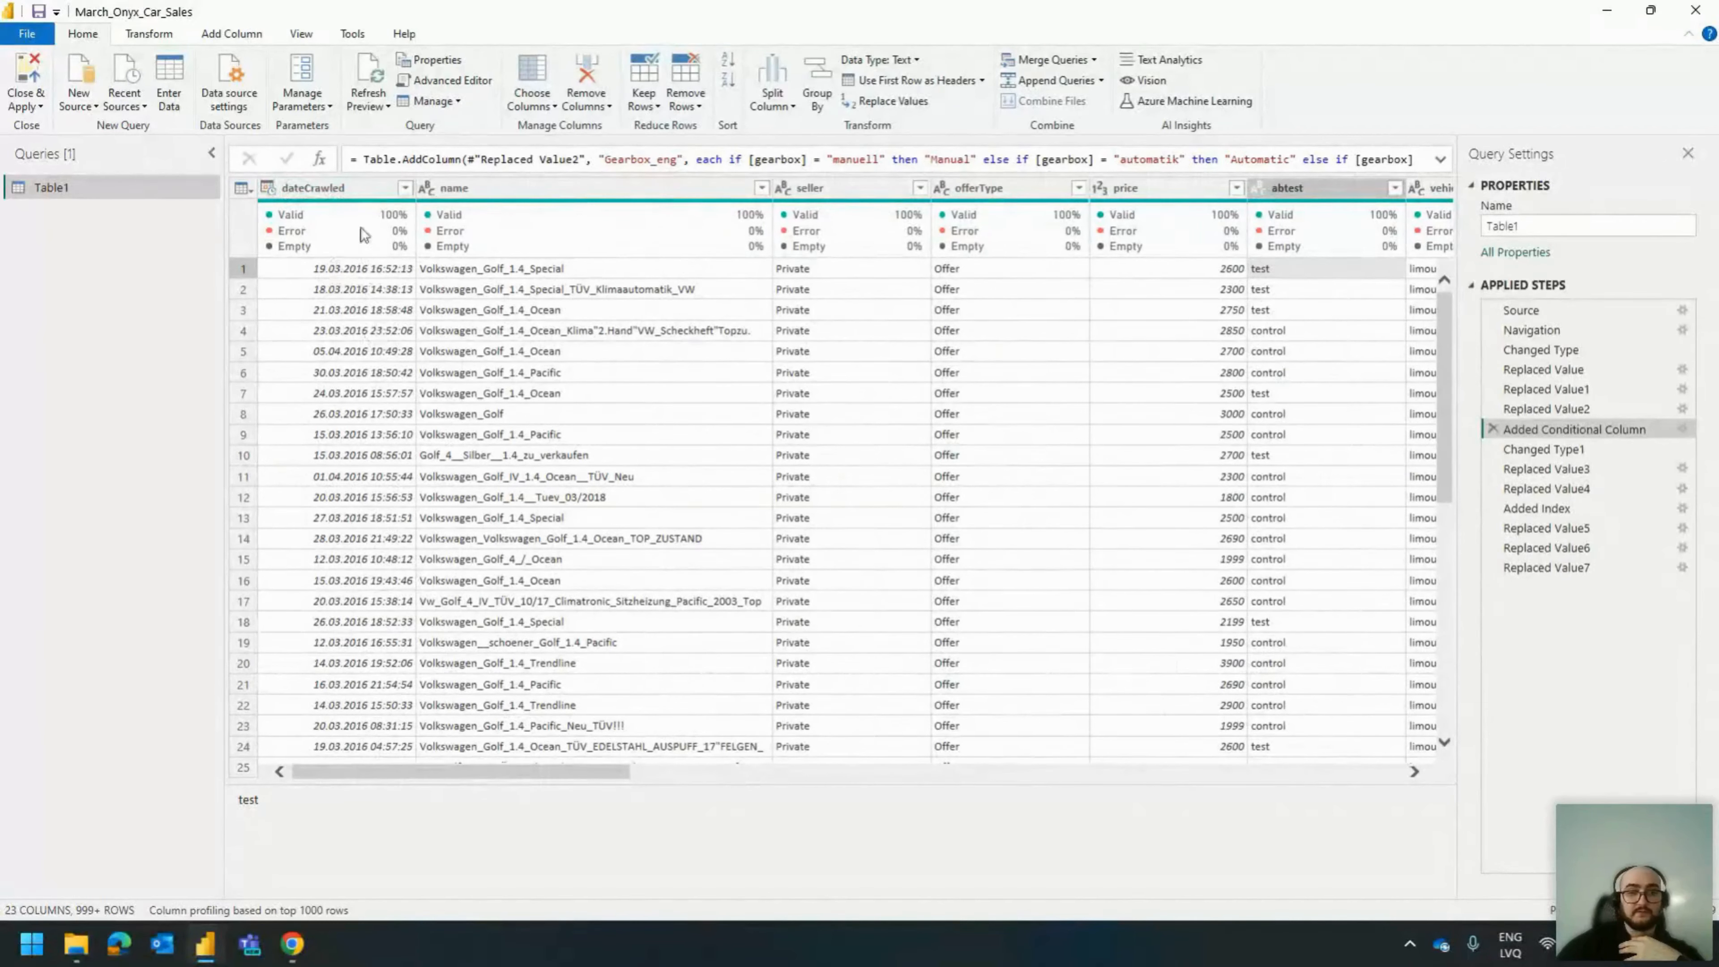
click(351, 195)
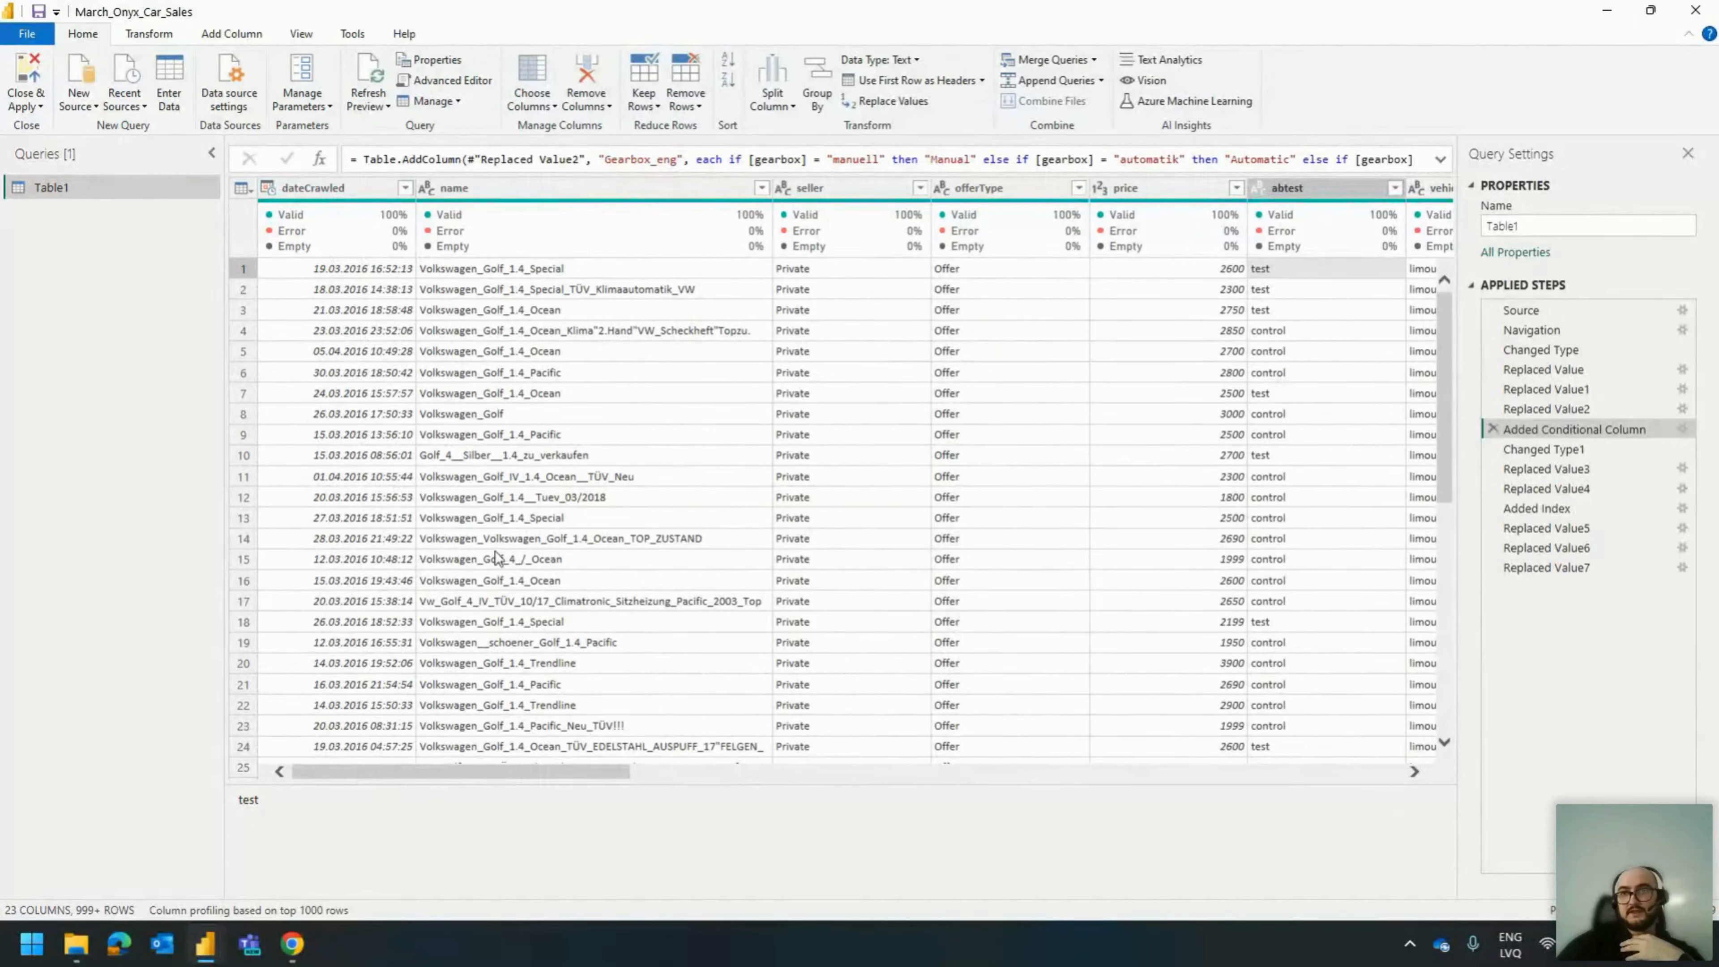
drag(497, 769, 1261, 772)
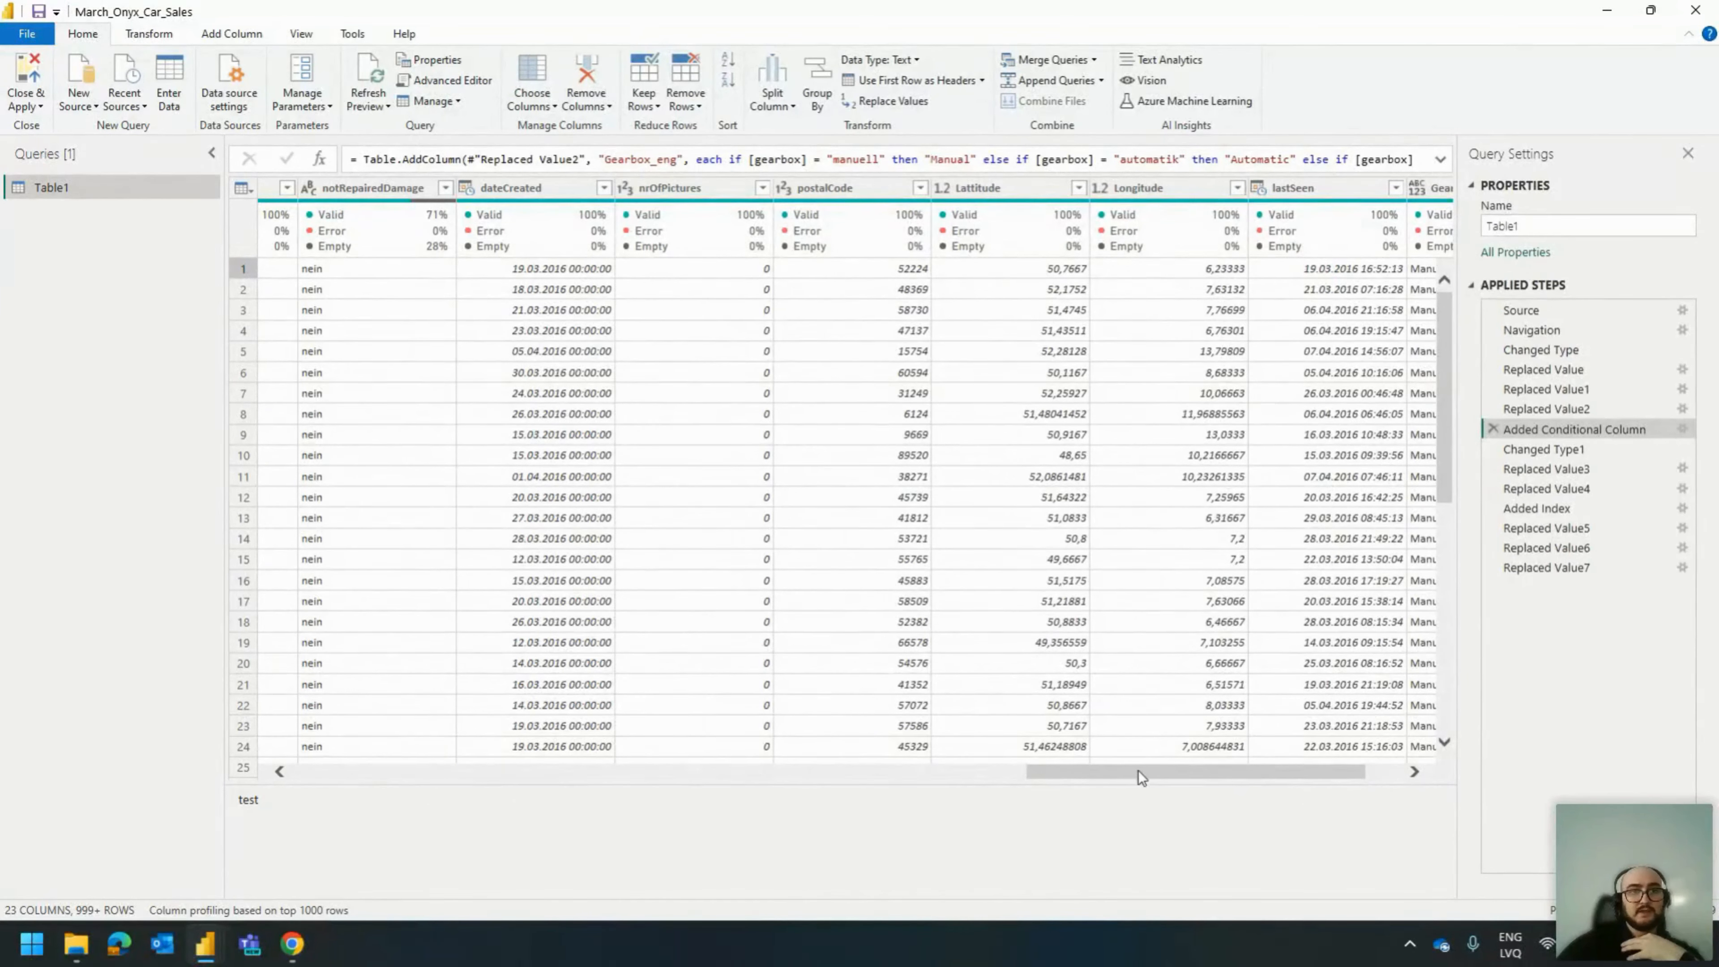
click(516, 190)
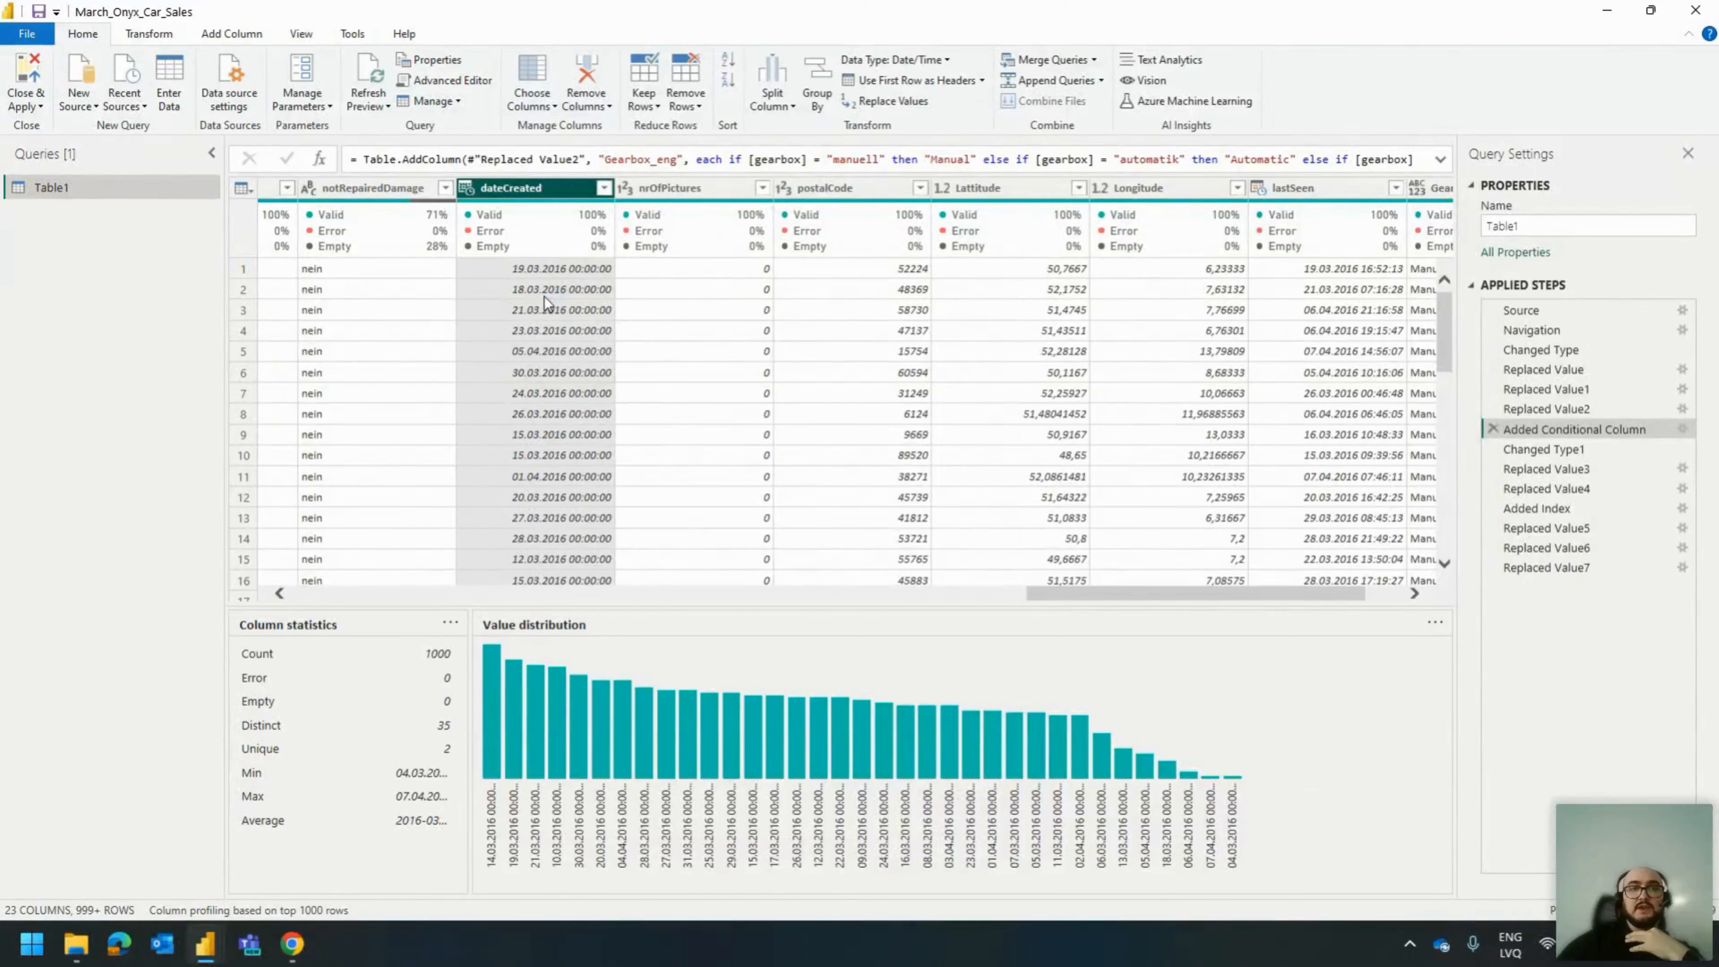
Move the monthOfRegistration column directly after yearOfRegistration as an inserted intermediate step, and return to the Replaced Value7 step.
drag(1116, 593, 747, 593)
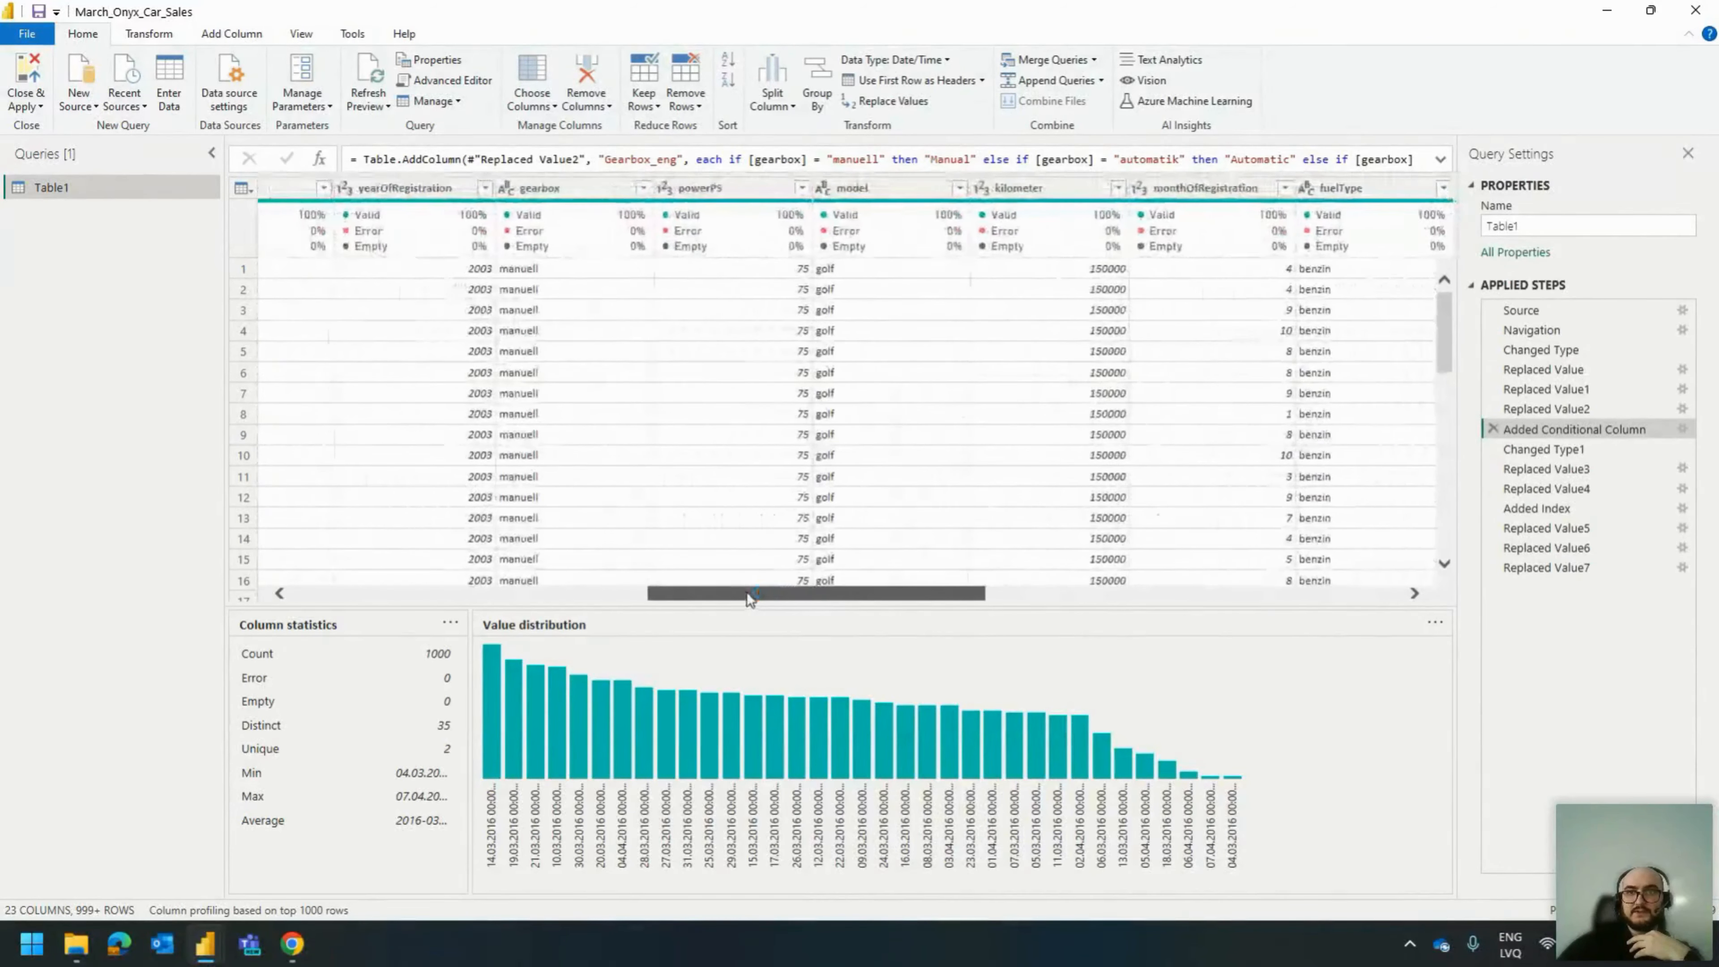
drag(1242, 188, 562, 237)
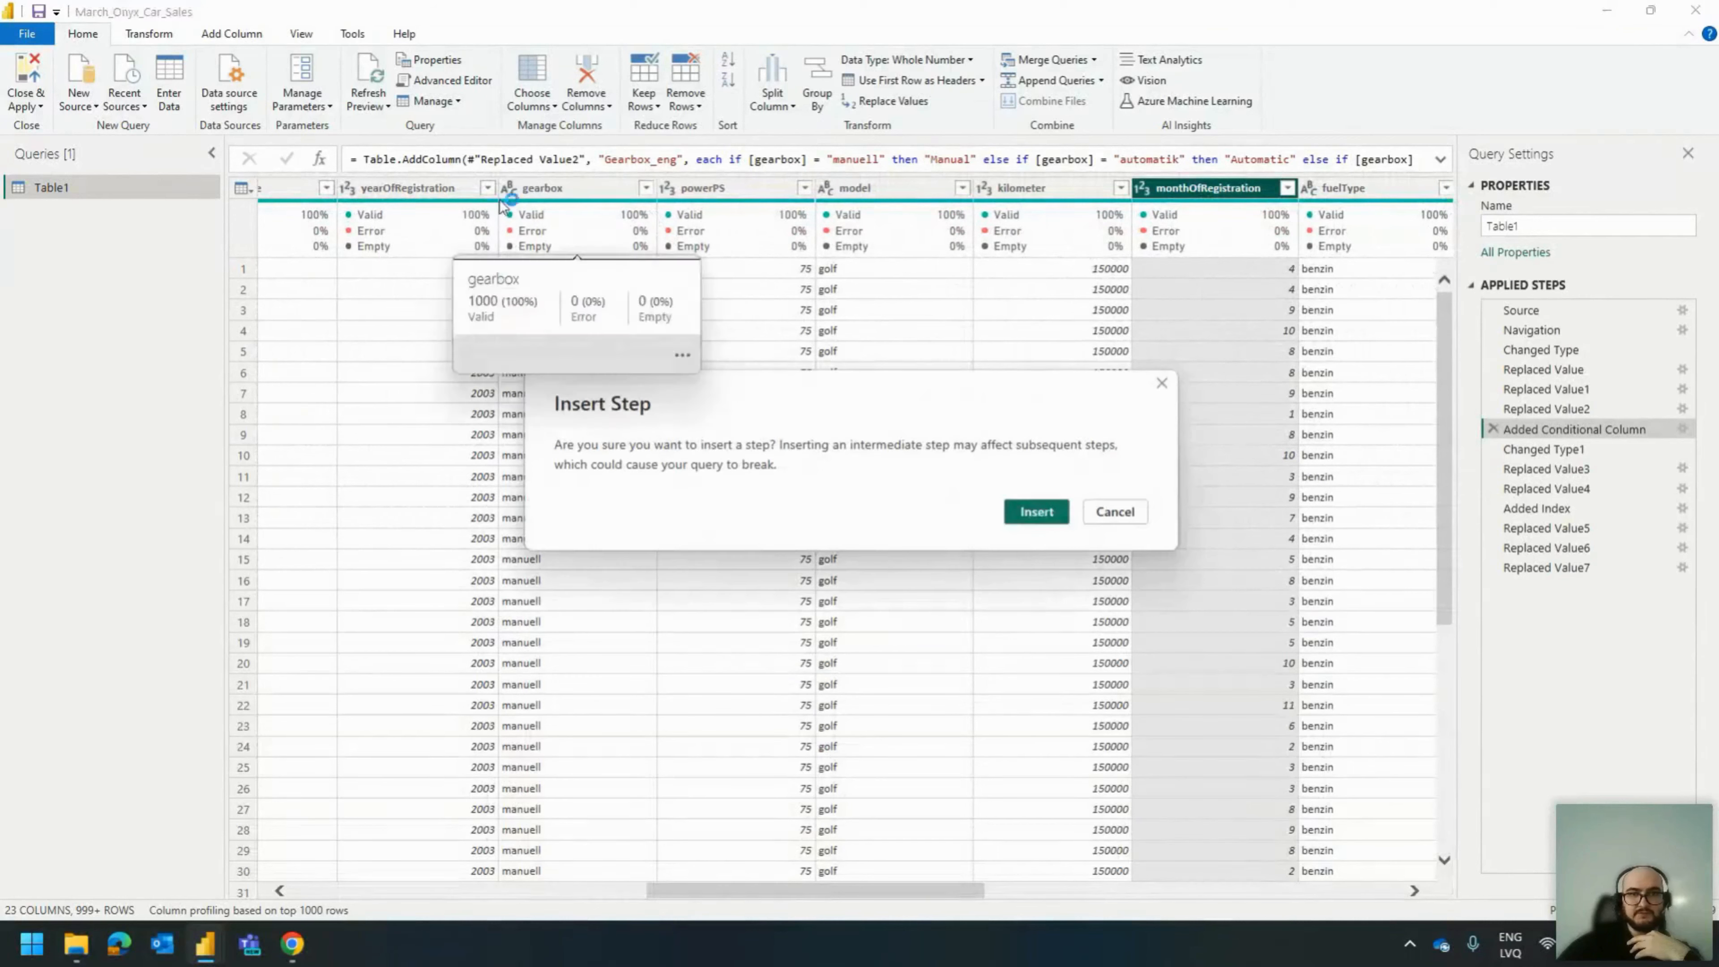
click(1036, 513)
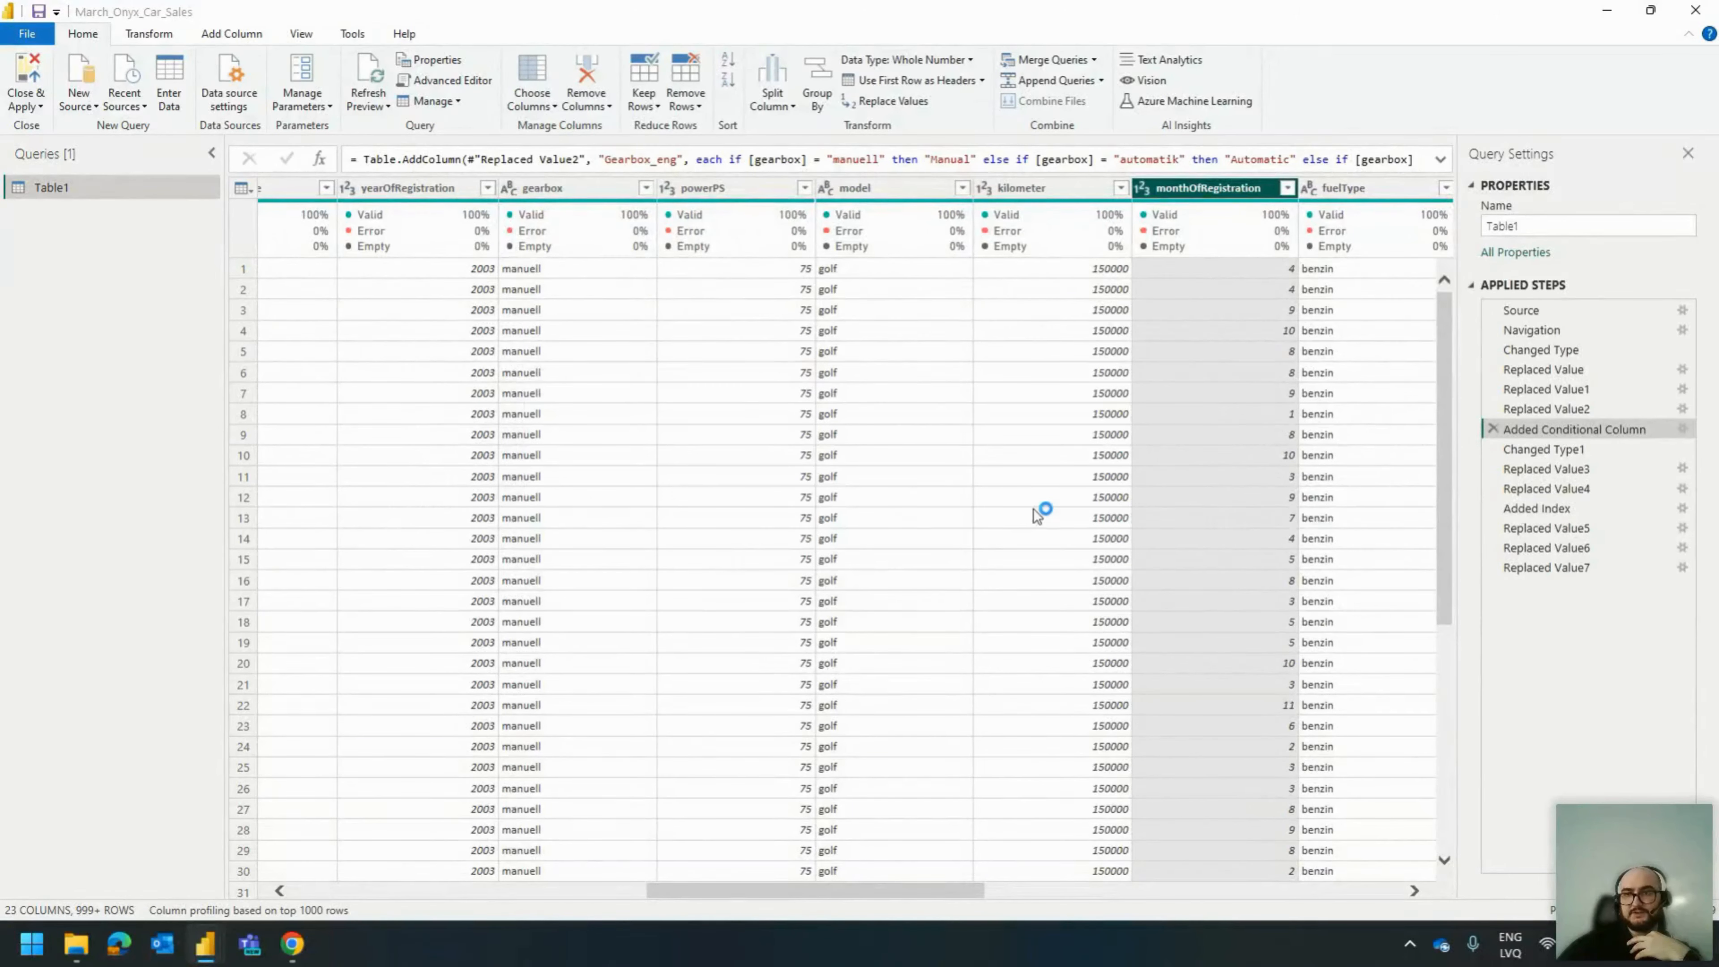
click(1526, 586)
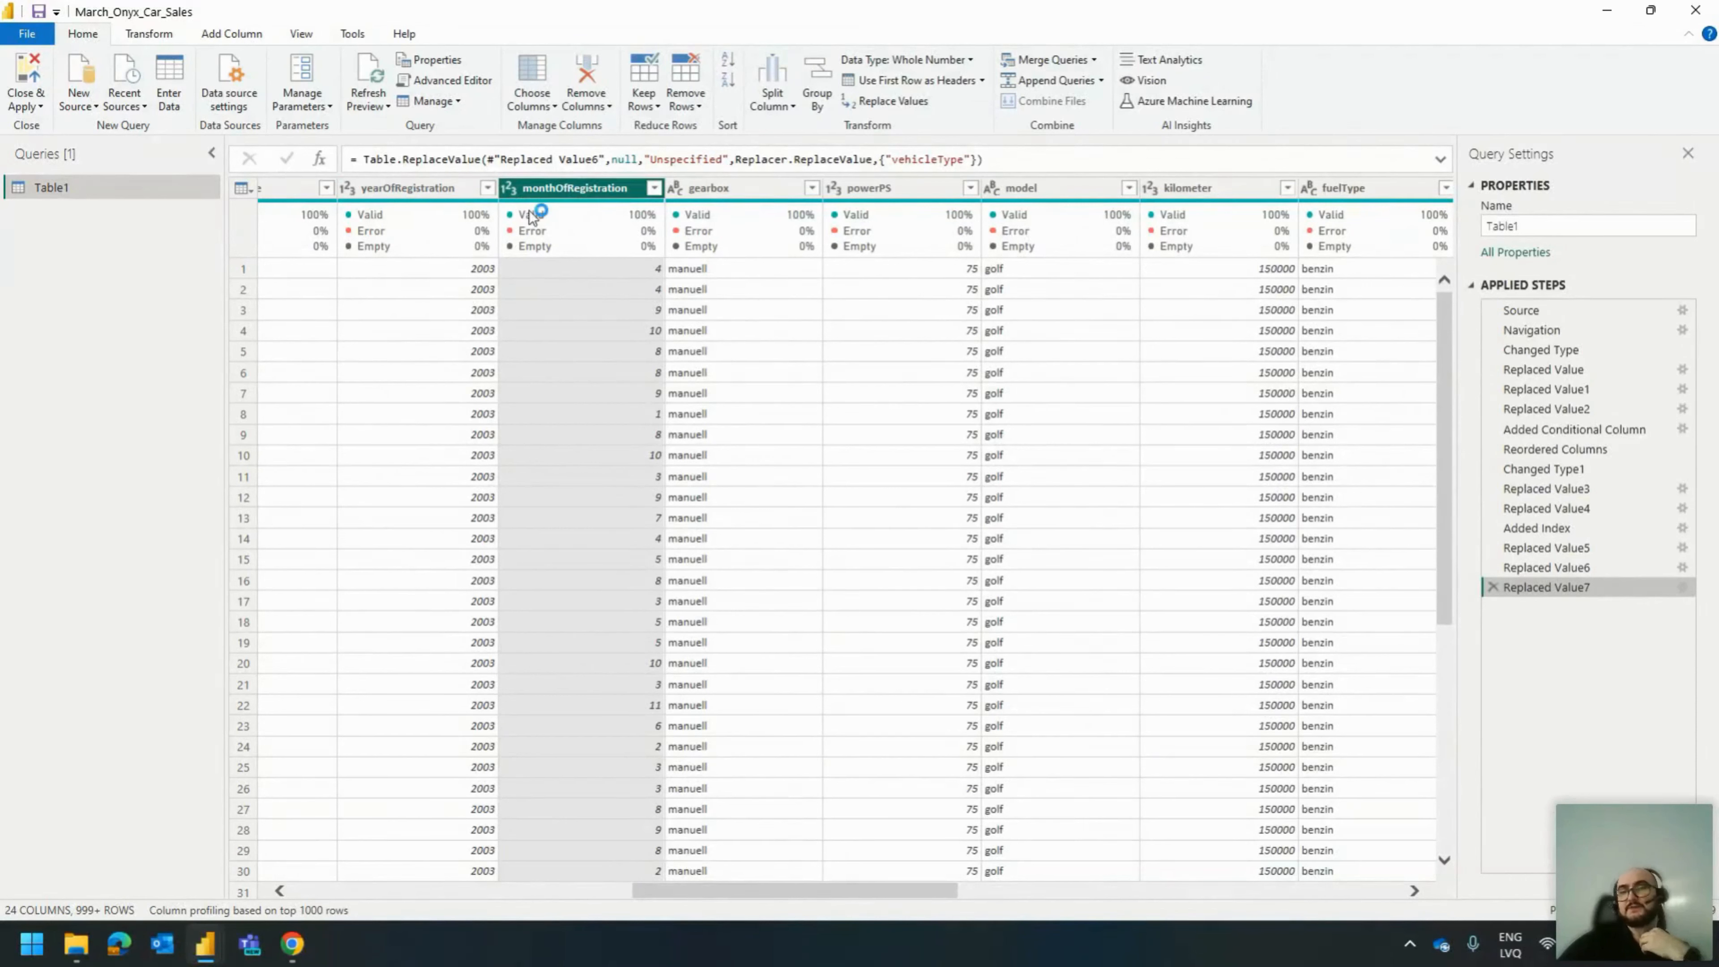
mouse_move(533, 216)
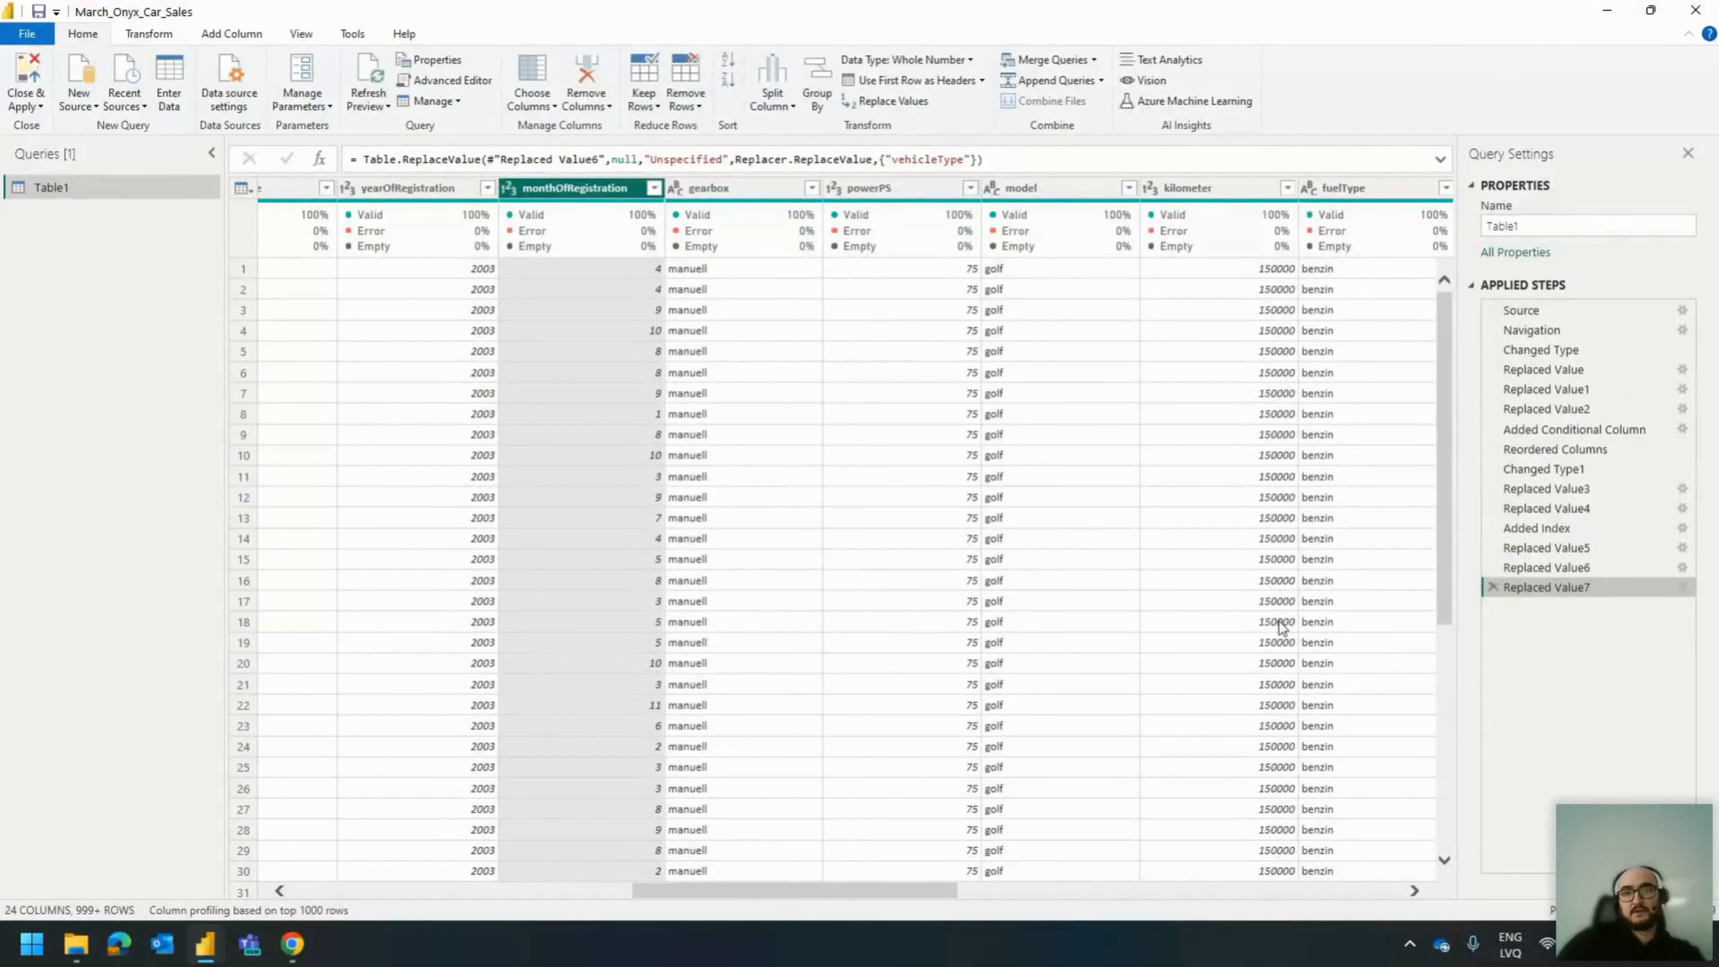
scroll(1166, 607, down, 4)
scroll(648, 526, up, 4)
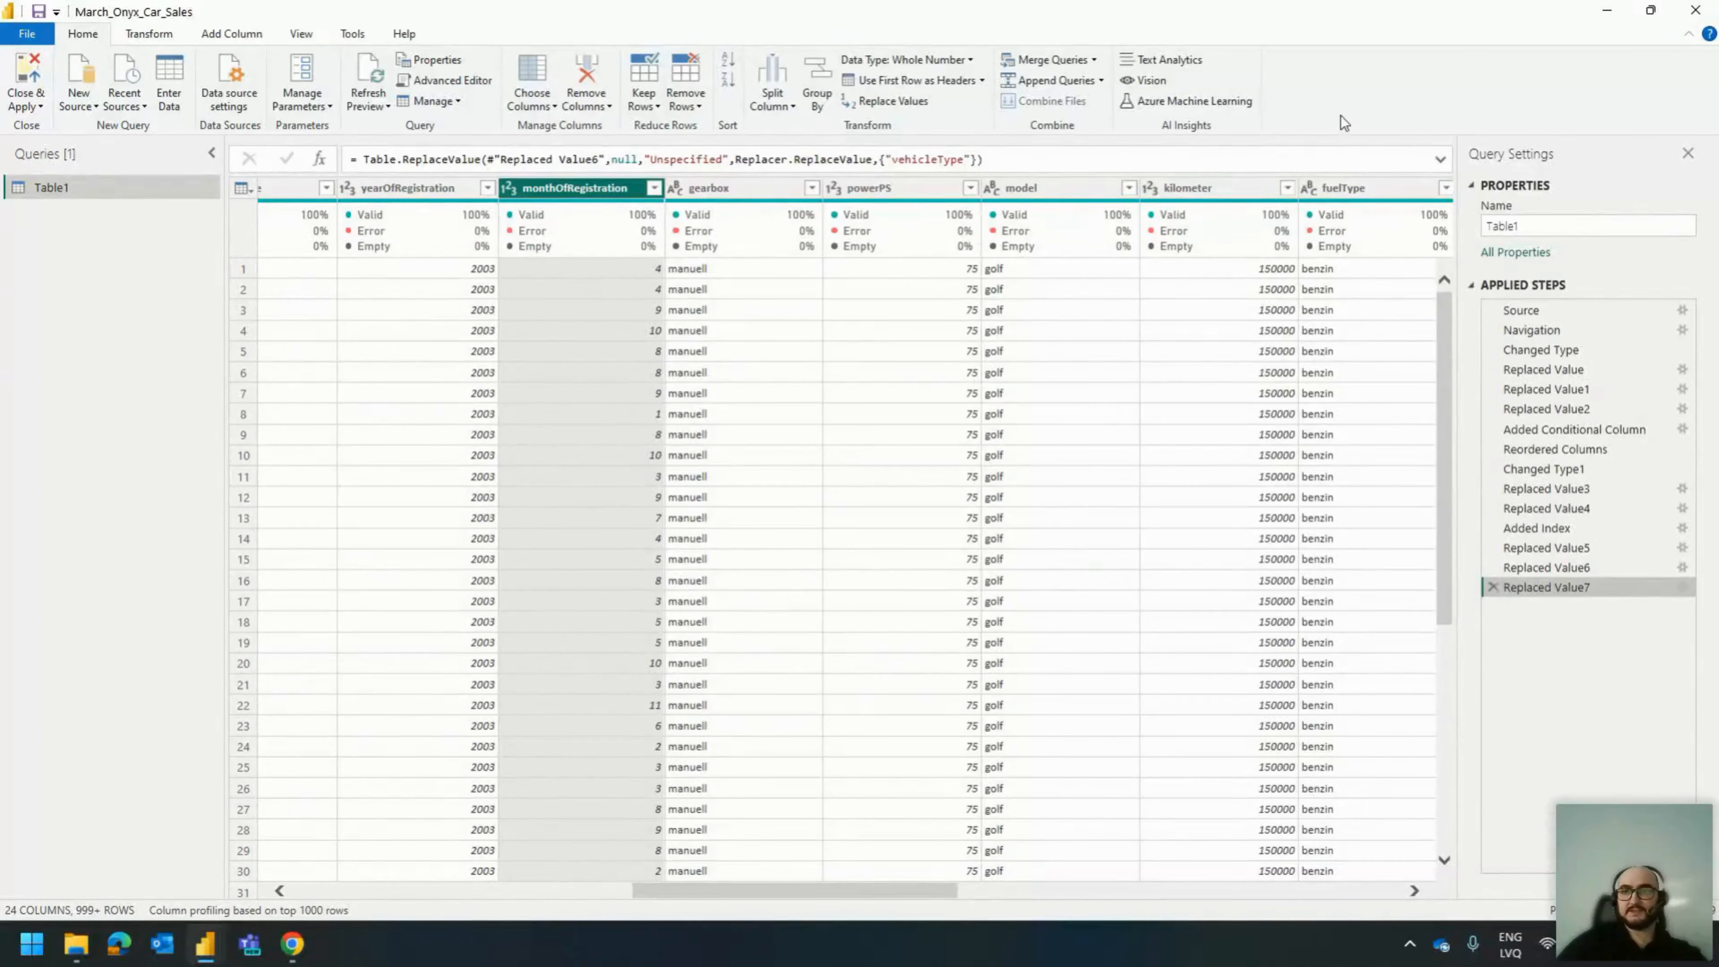
Switch to the report view, dismiss the pending query changes notice without applying them, and show the Table1 fields.
click(1603, 12)
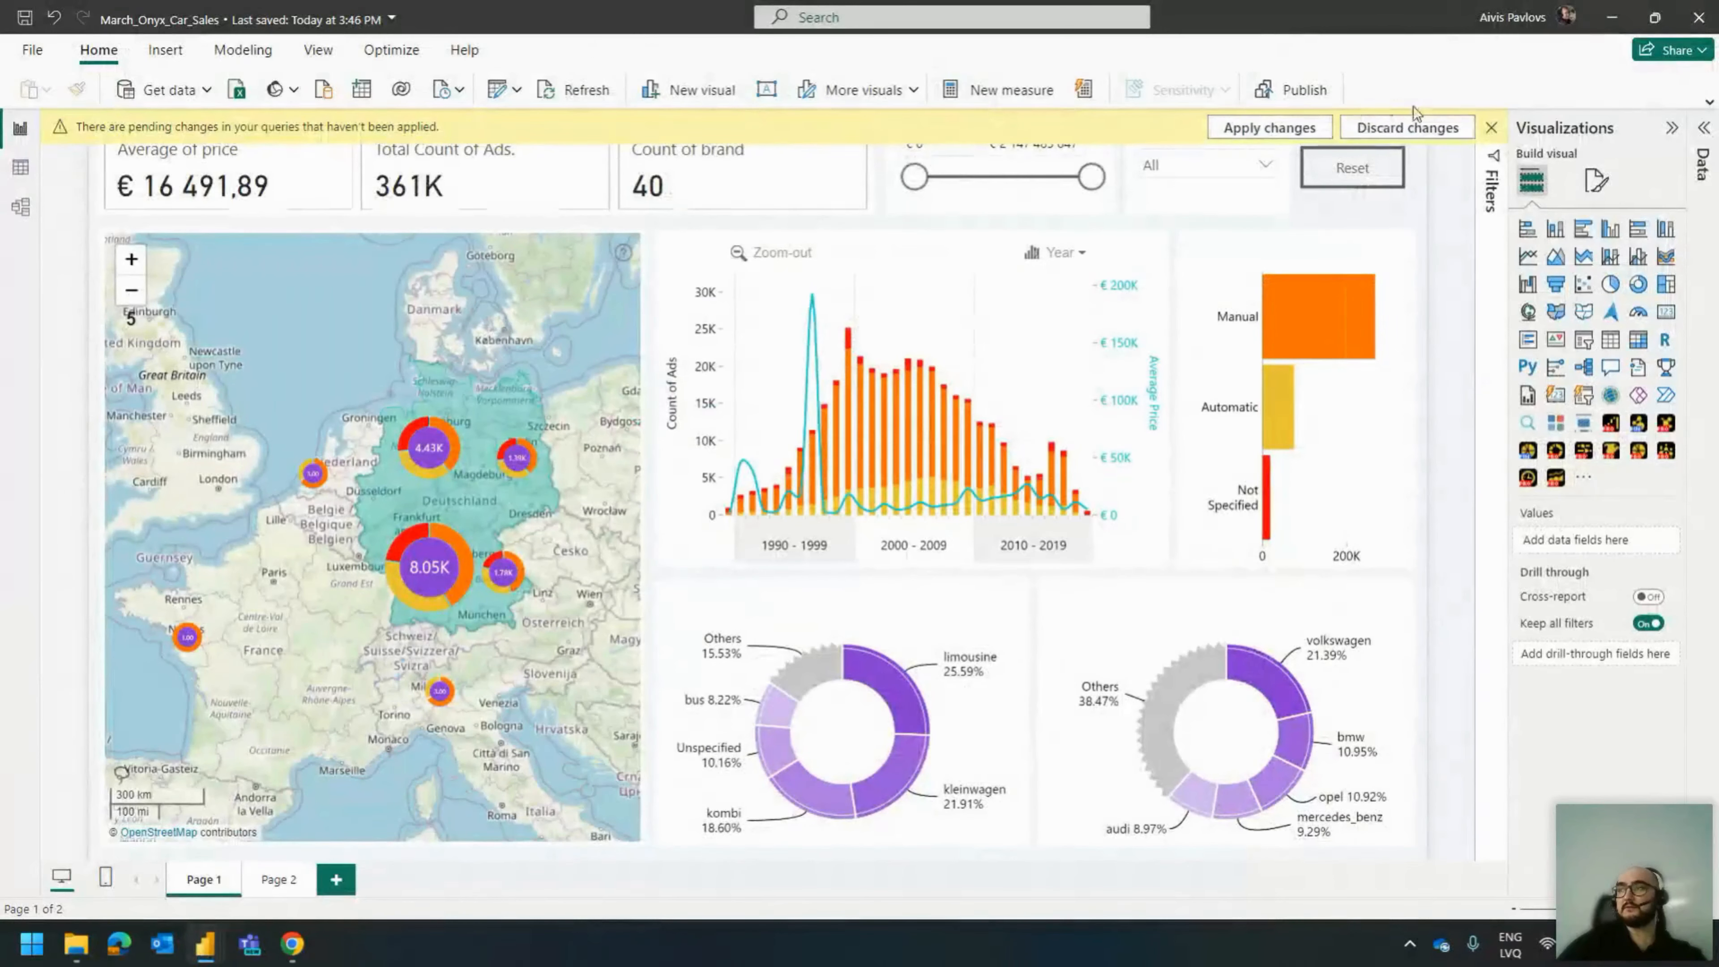
click(1491, 129)
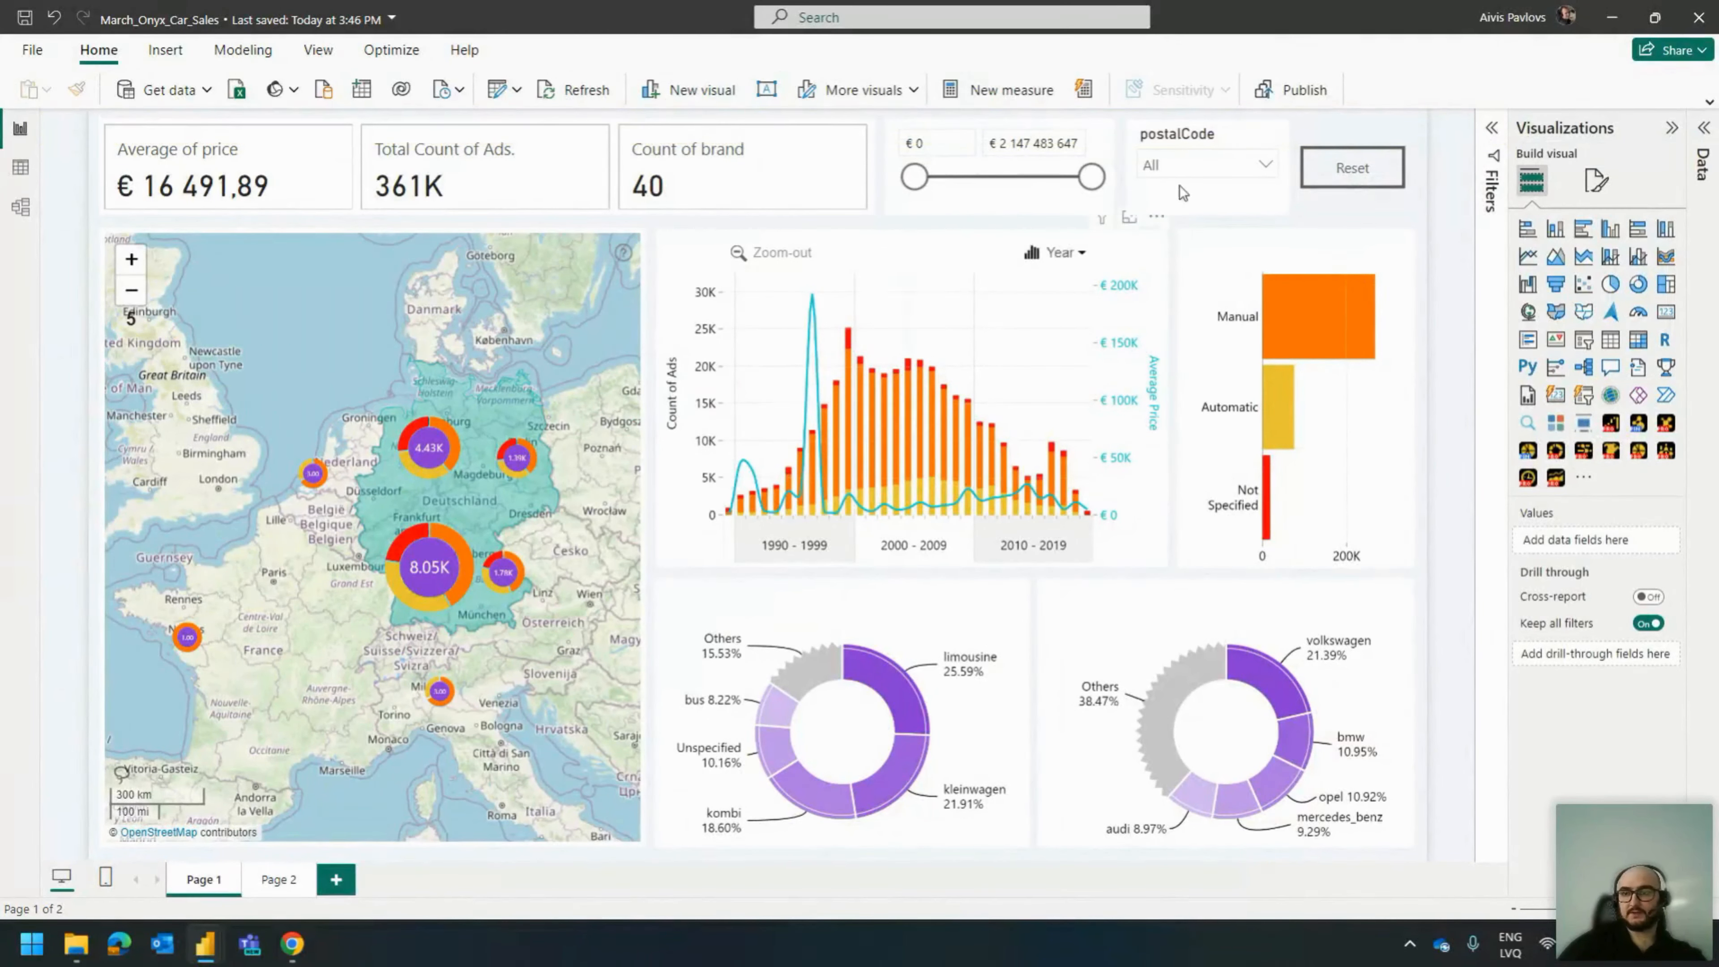
click(1704, 128)
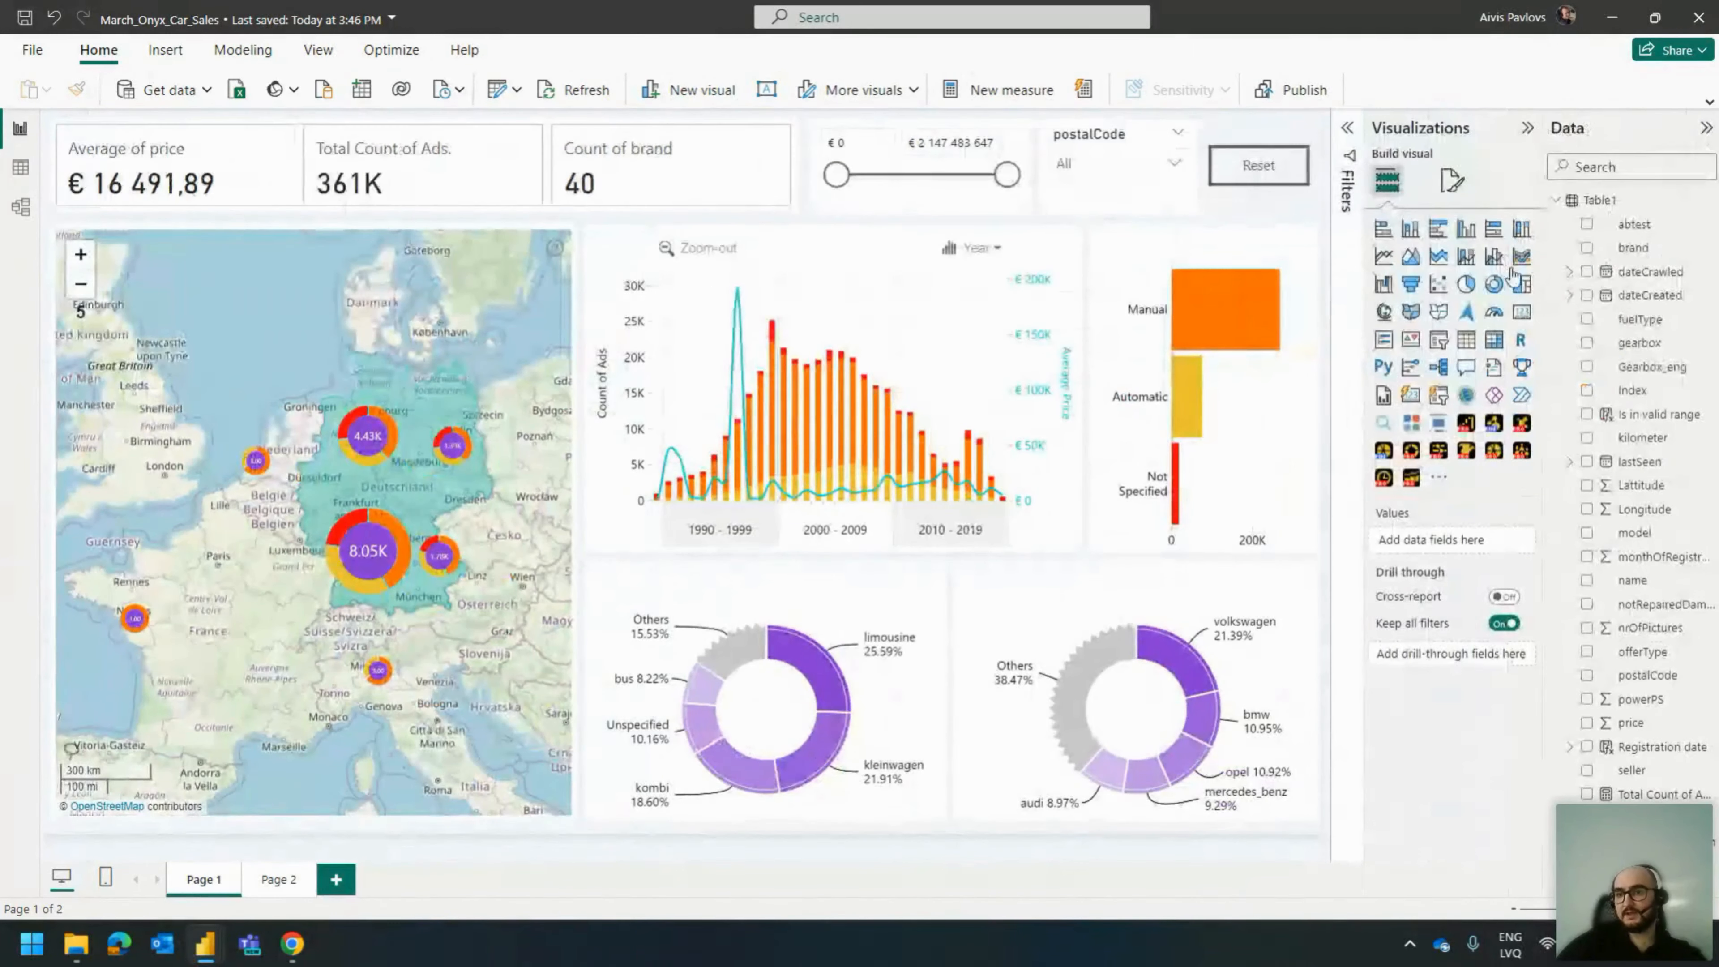
Display the Registration date column's DAX formula and examine its yearOfRegistration argument.
click(1660, 747)
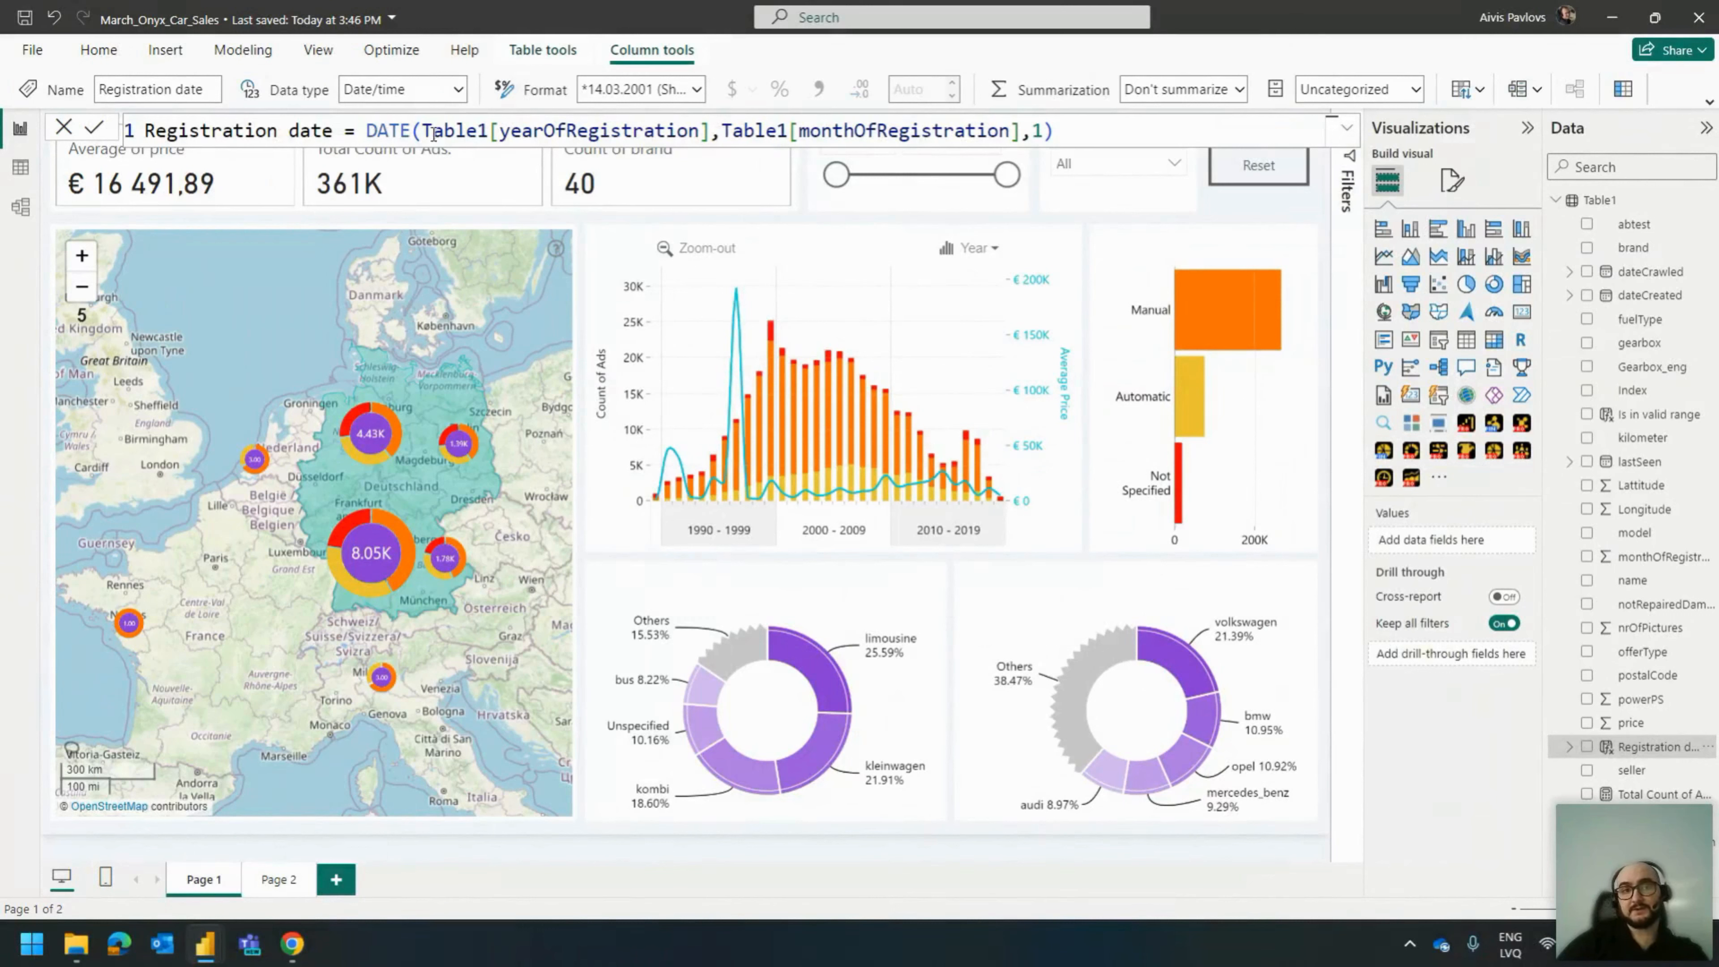
drag(425, 131, 700, 128)
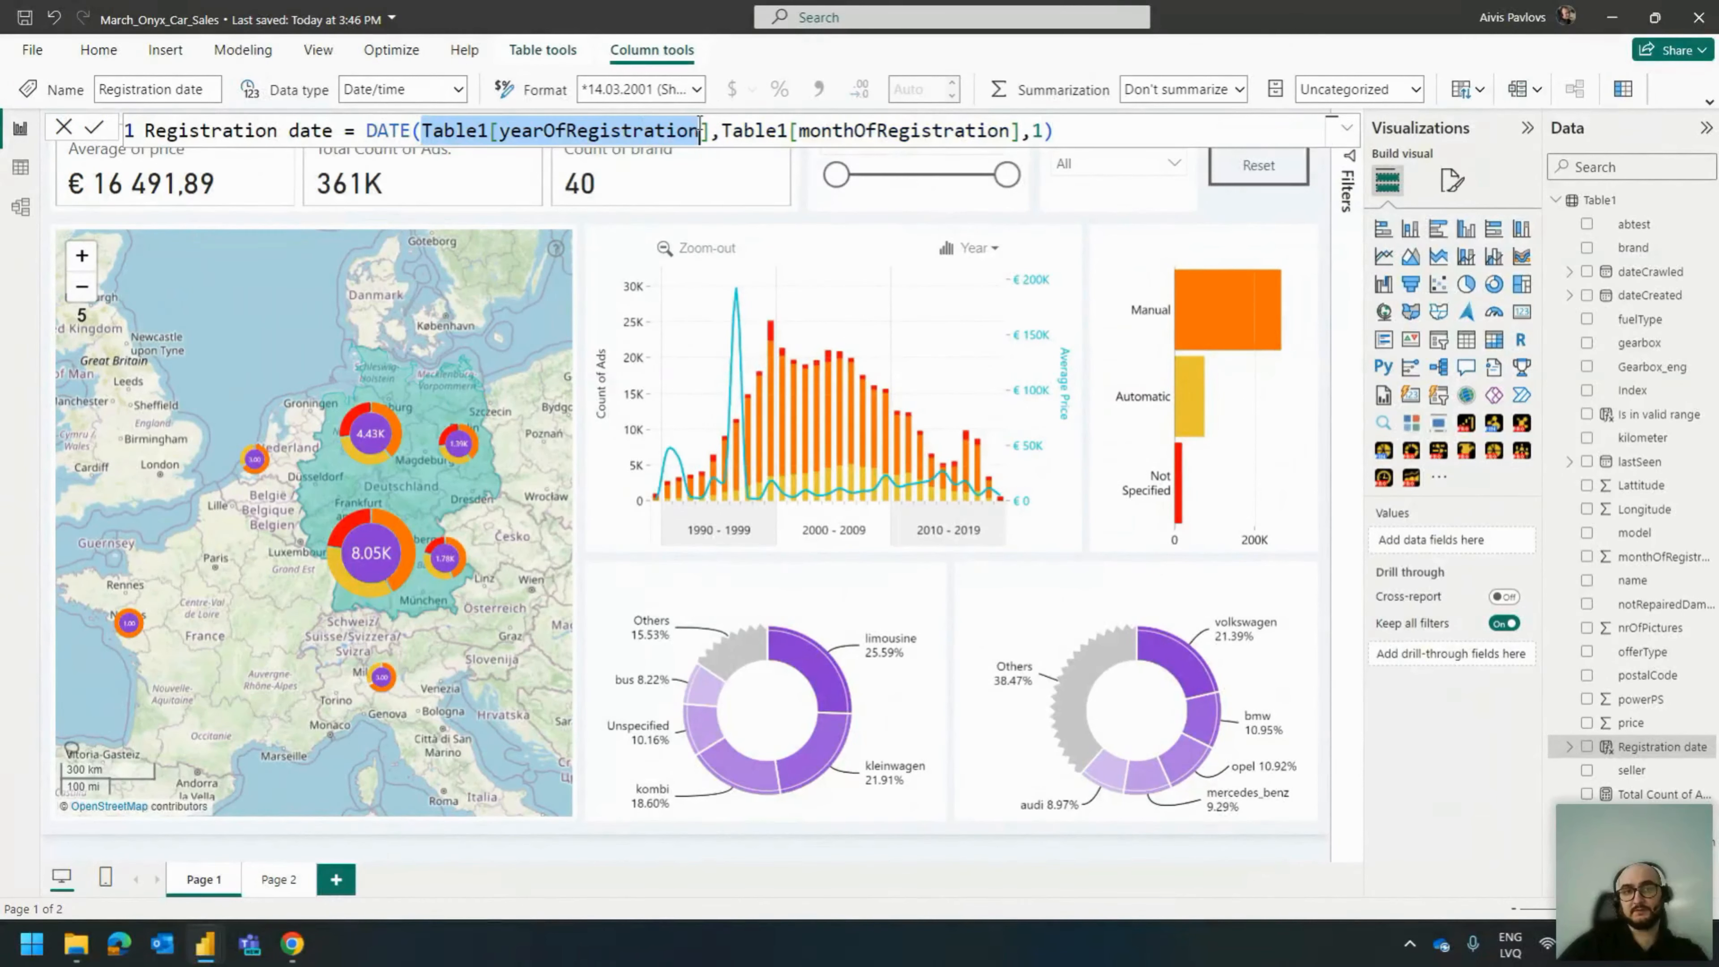
click(546, 131)
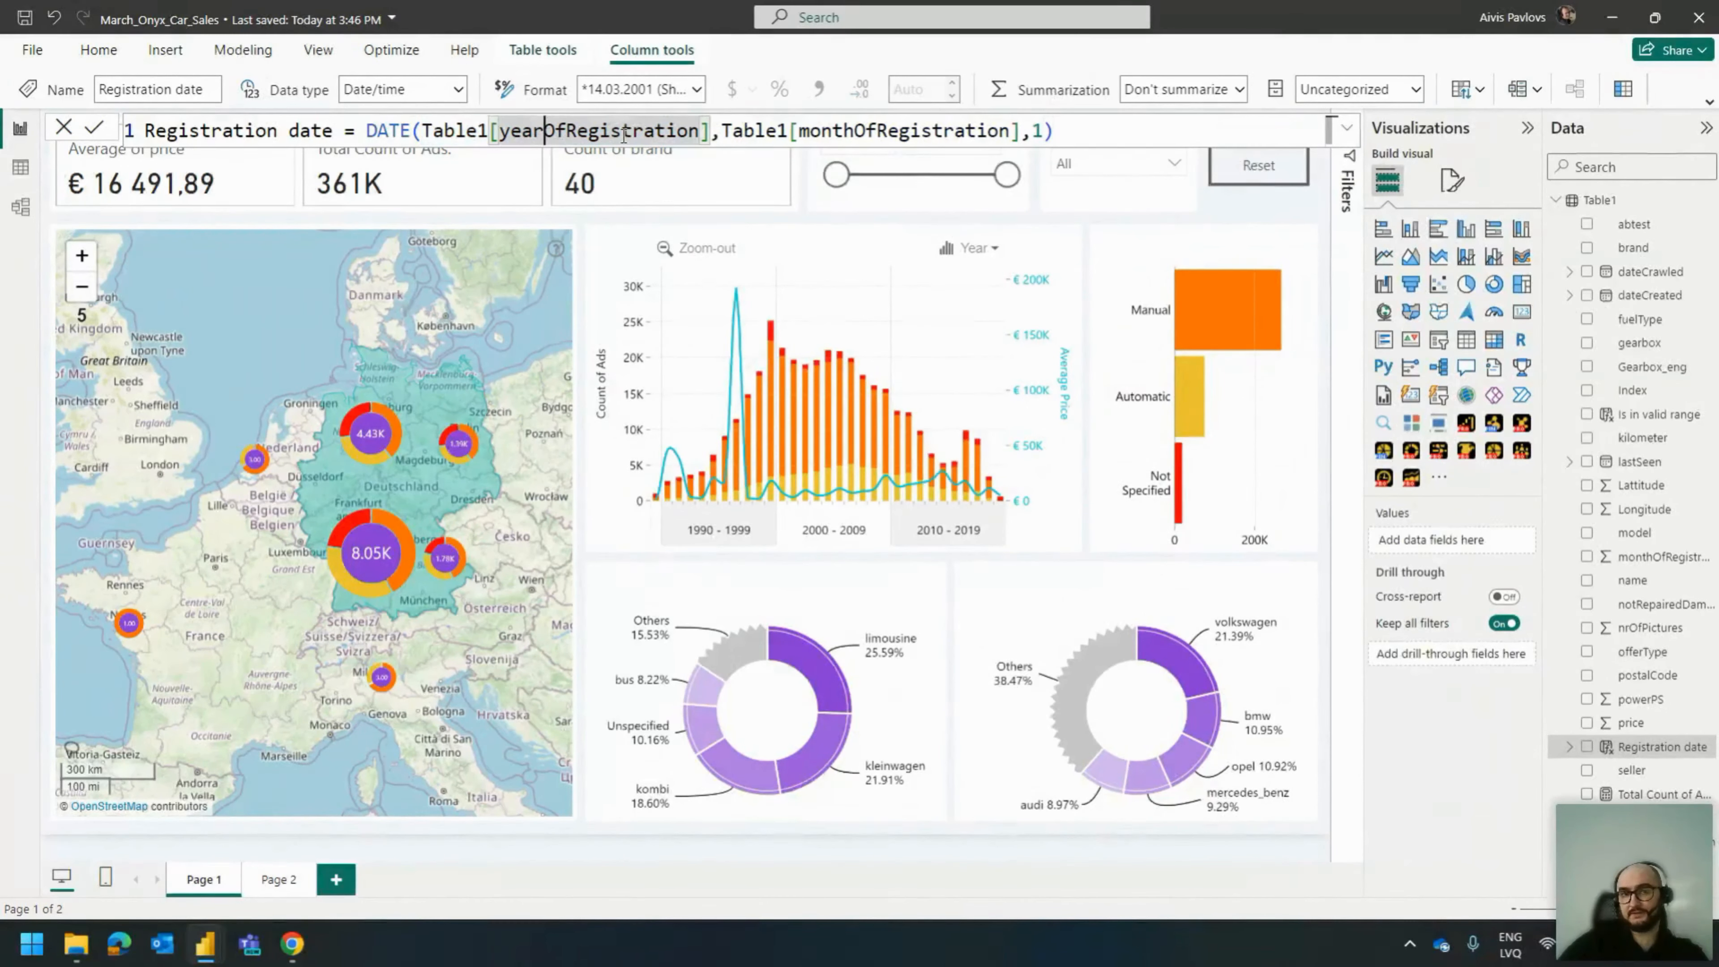
Examine the monthOfRegistration and day arguments in the Registration date formula, and select the ads and average price chart.
mouse_move(722, 131)
mouse_down()
mouse_move(1020, 133)
mouse_move(722, 132)
mouse_up()
click(1041, 131)
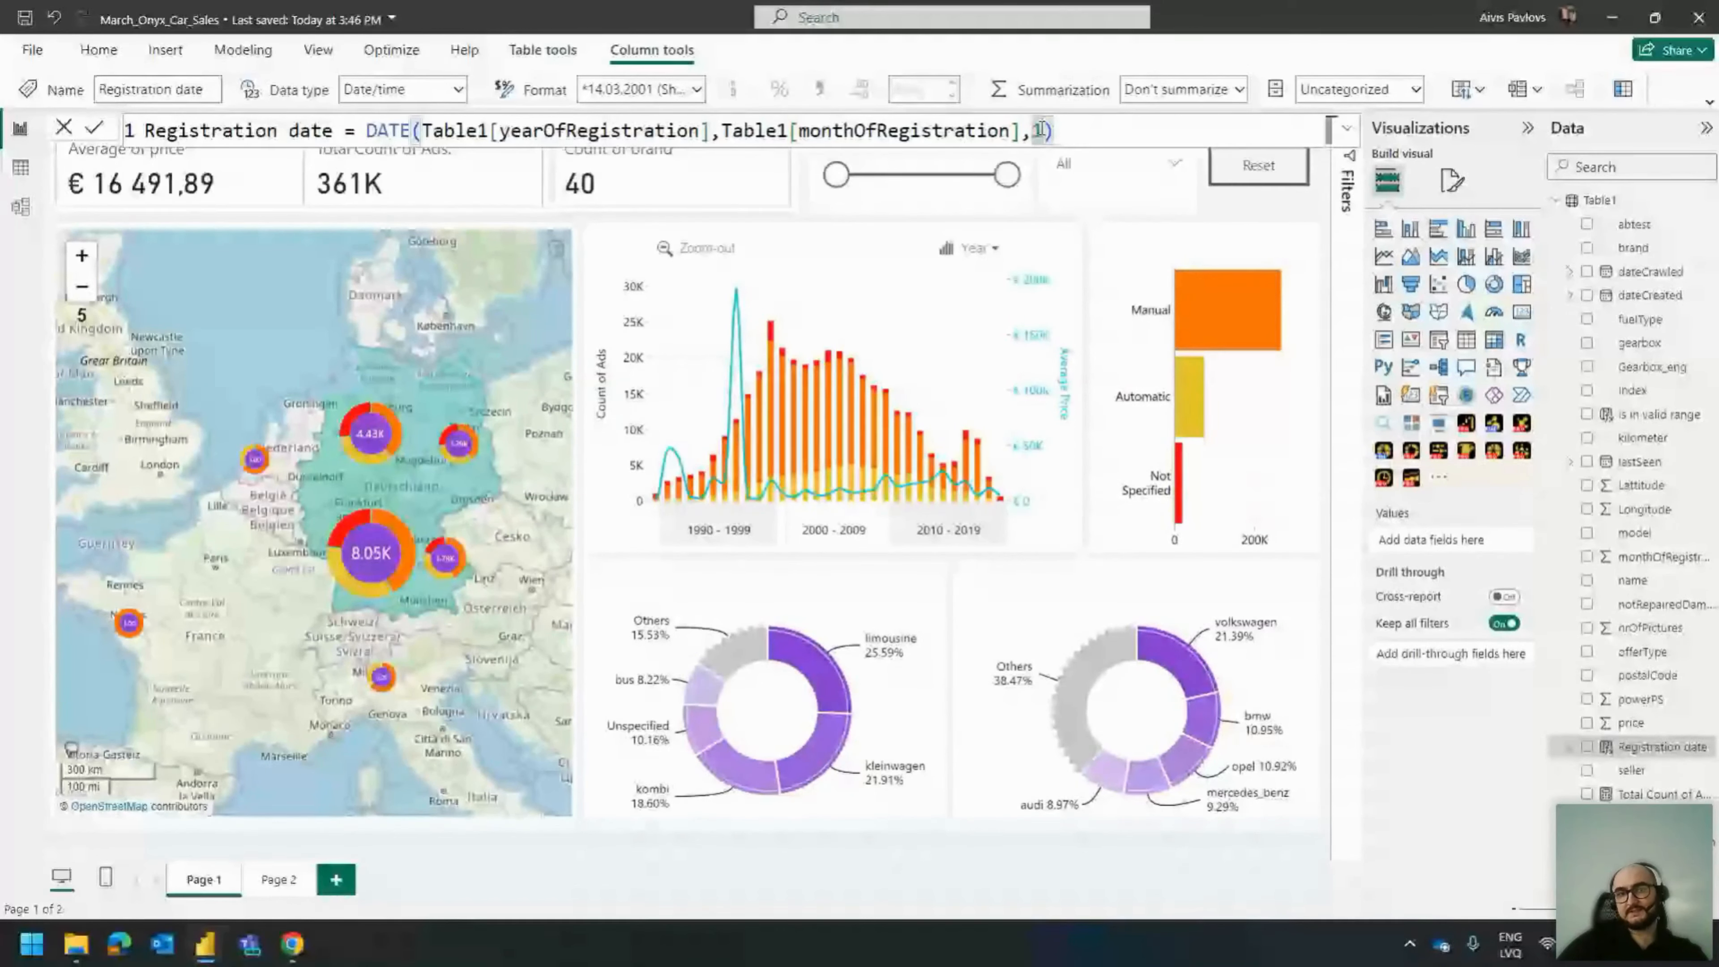
click(612, 263)
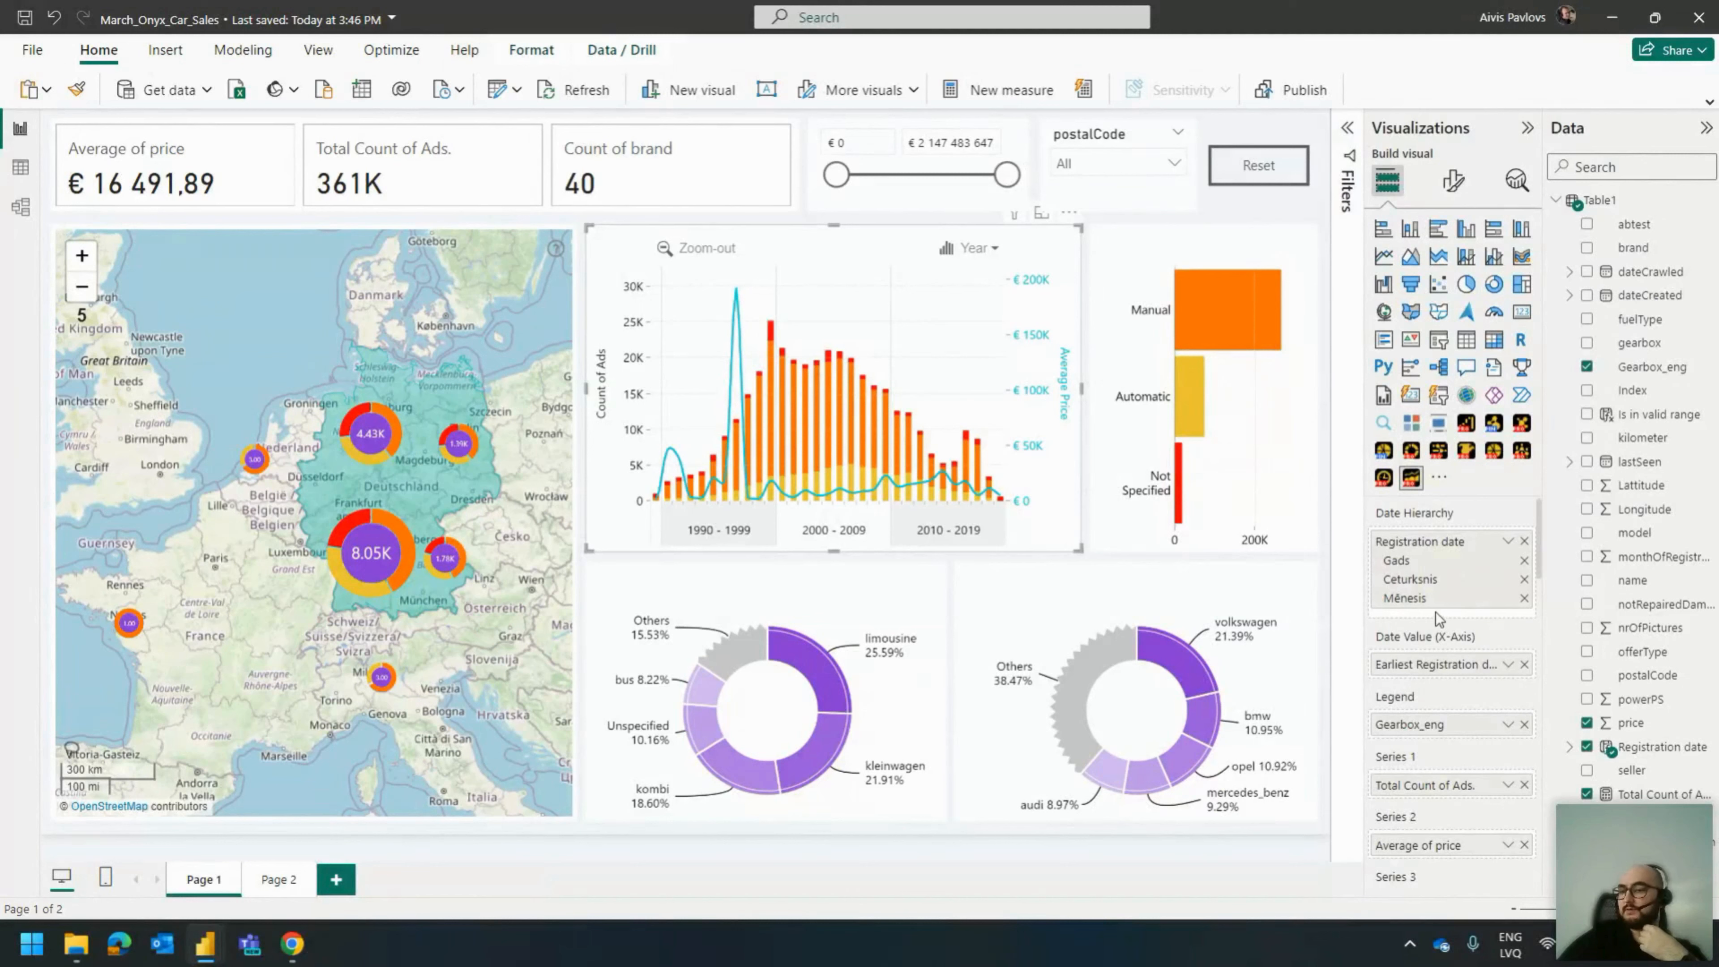
Inspect the levels of the Registration date hierarchy, collapse it and redisplay the column's DAX formula.
click(1569, 746)
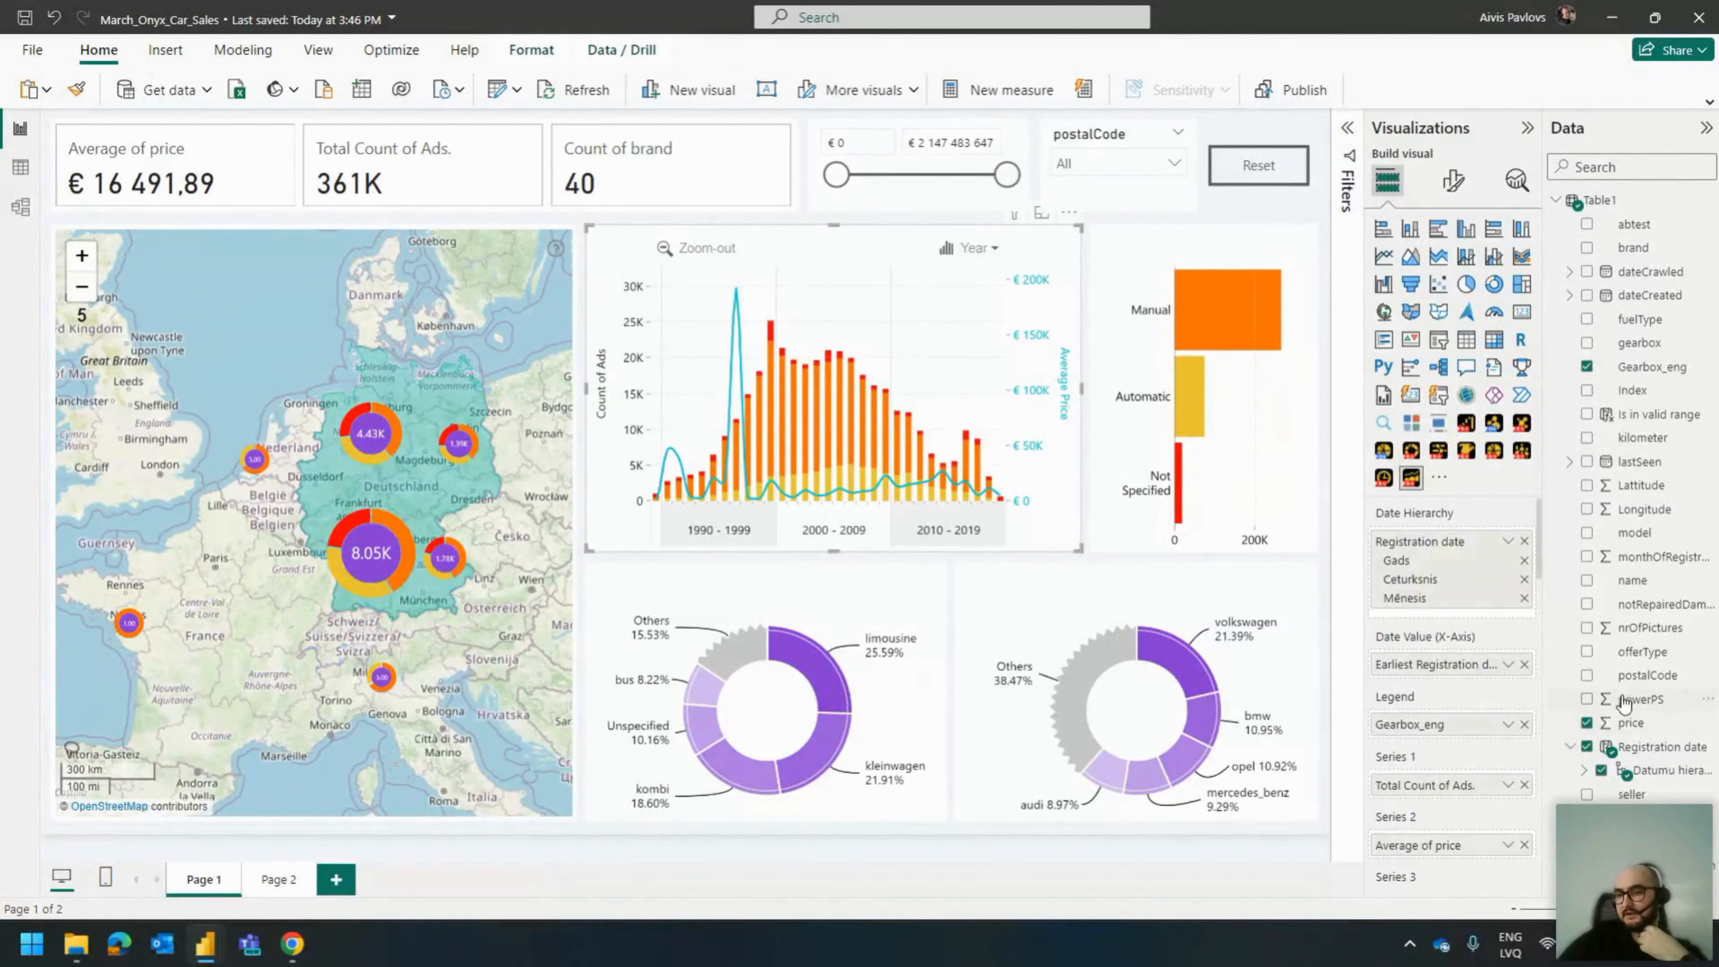
click(1584, 770)
scroll(1631, 778, down, 2)
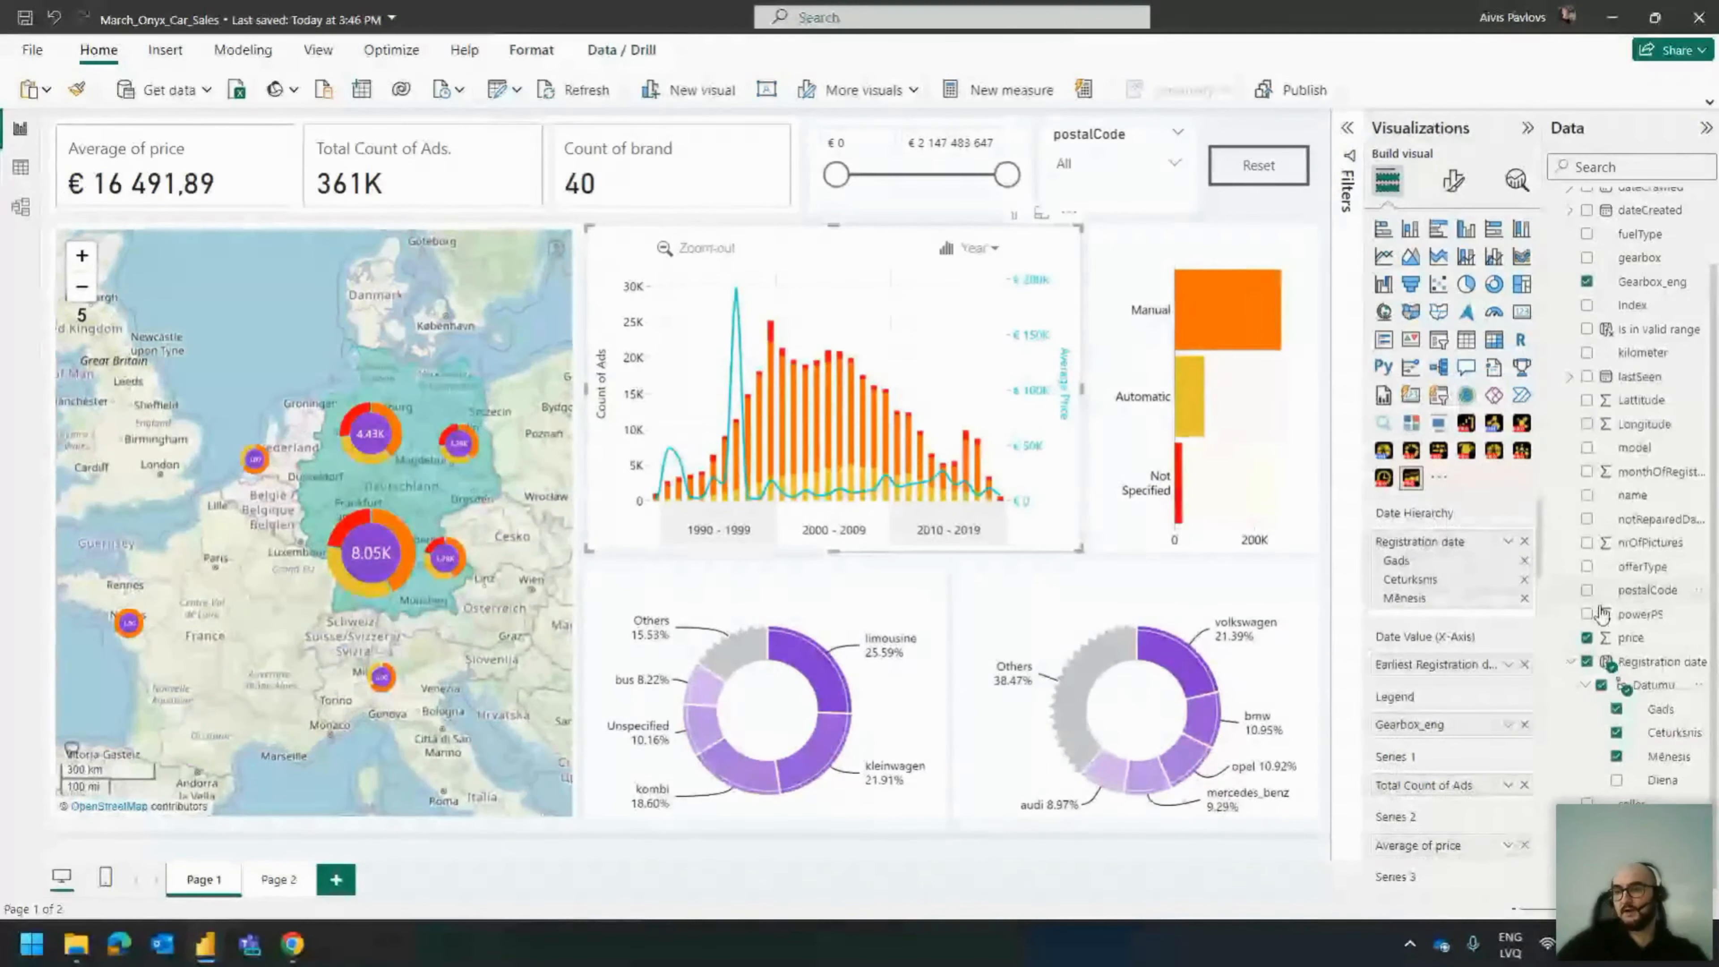
click(1571, 664)
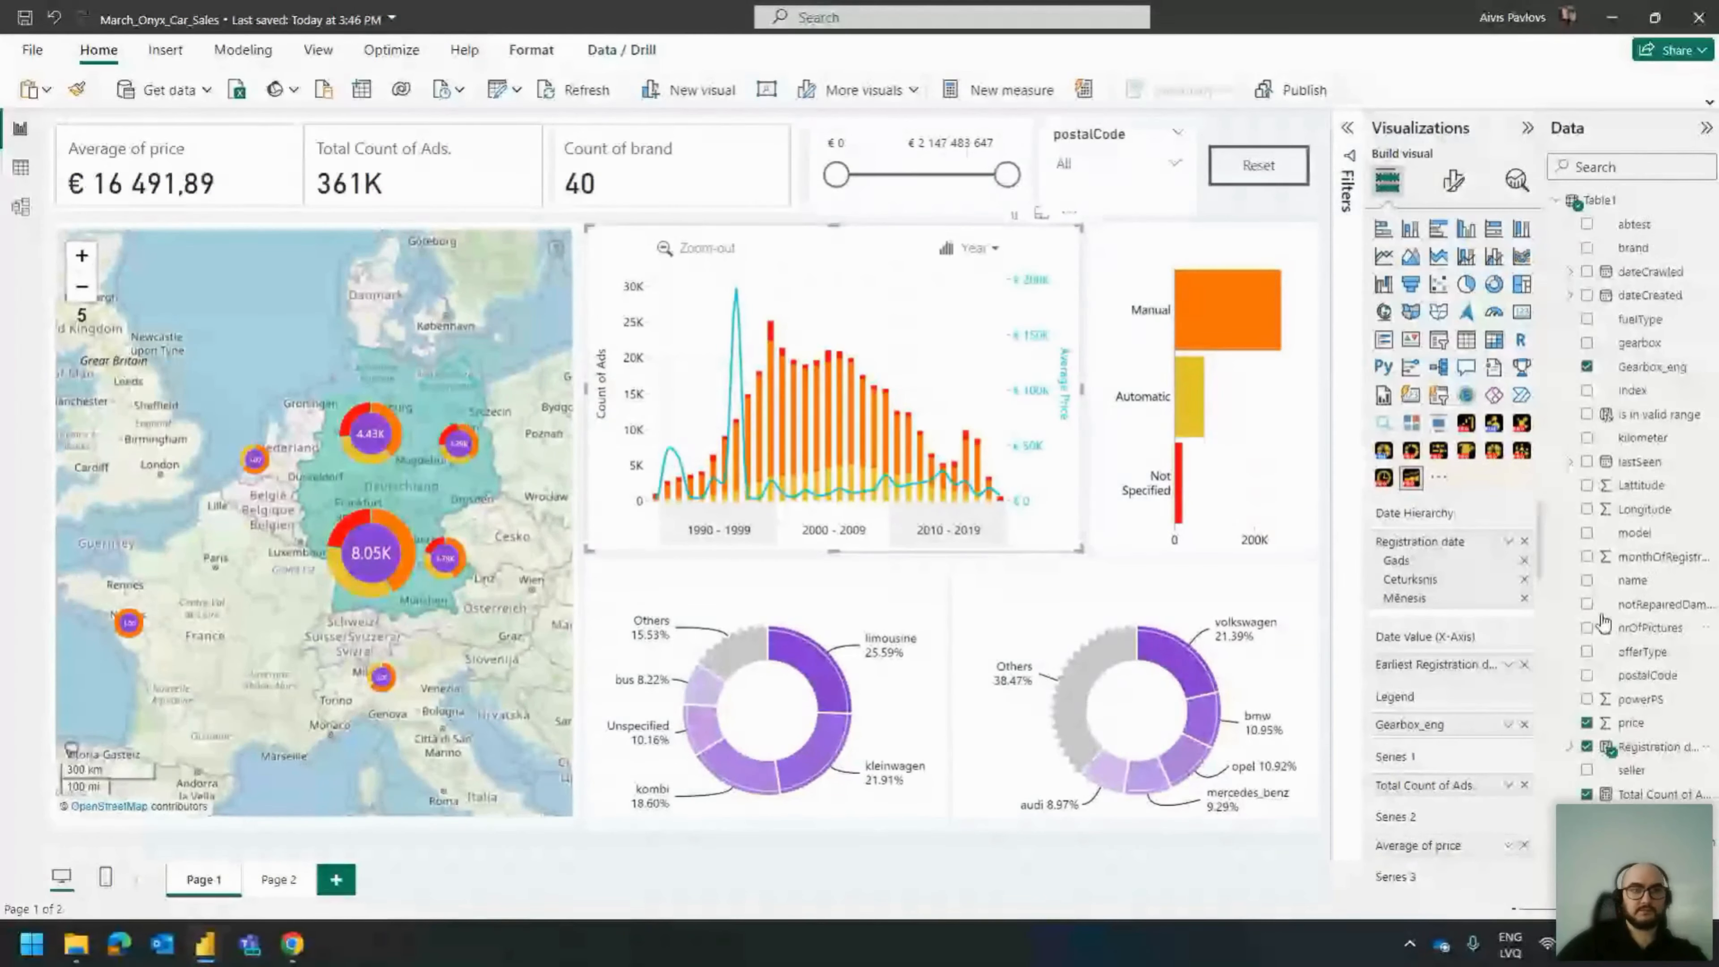
click(1658, 747)
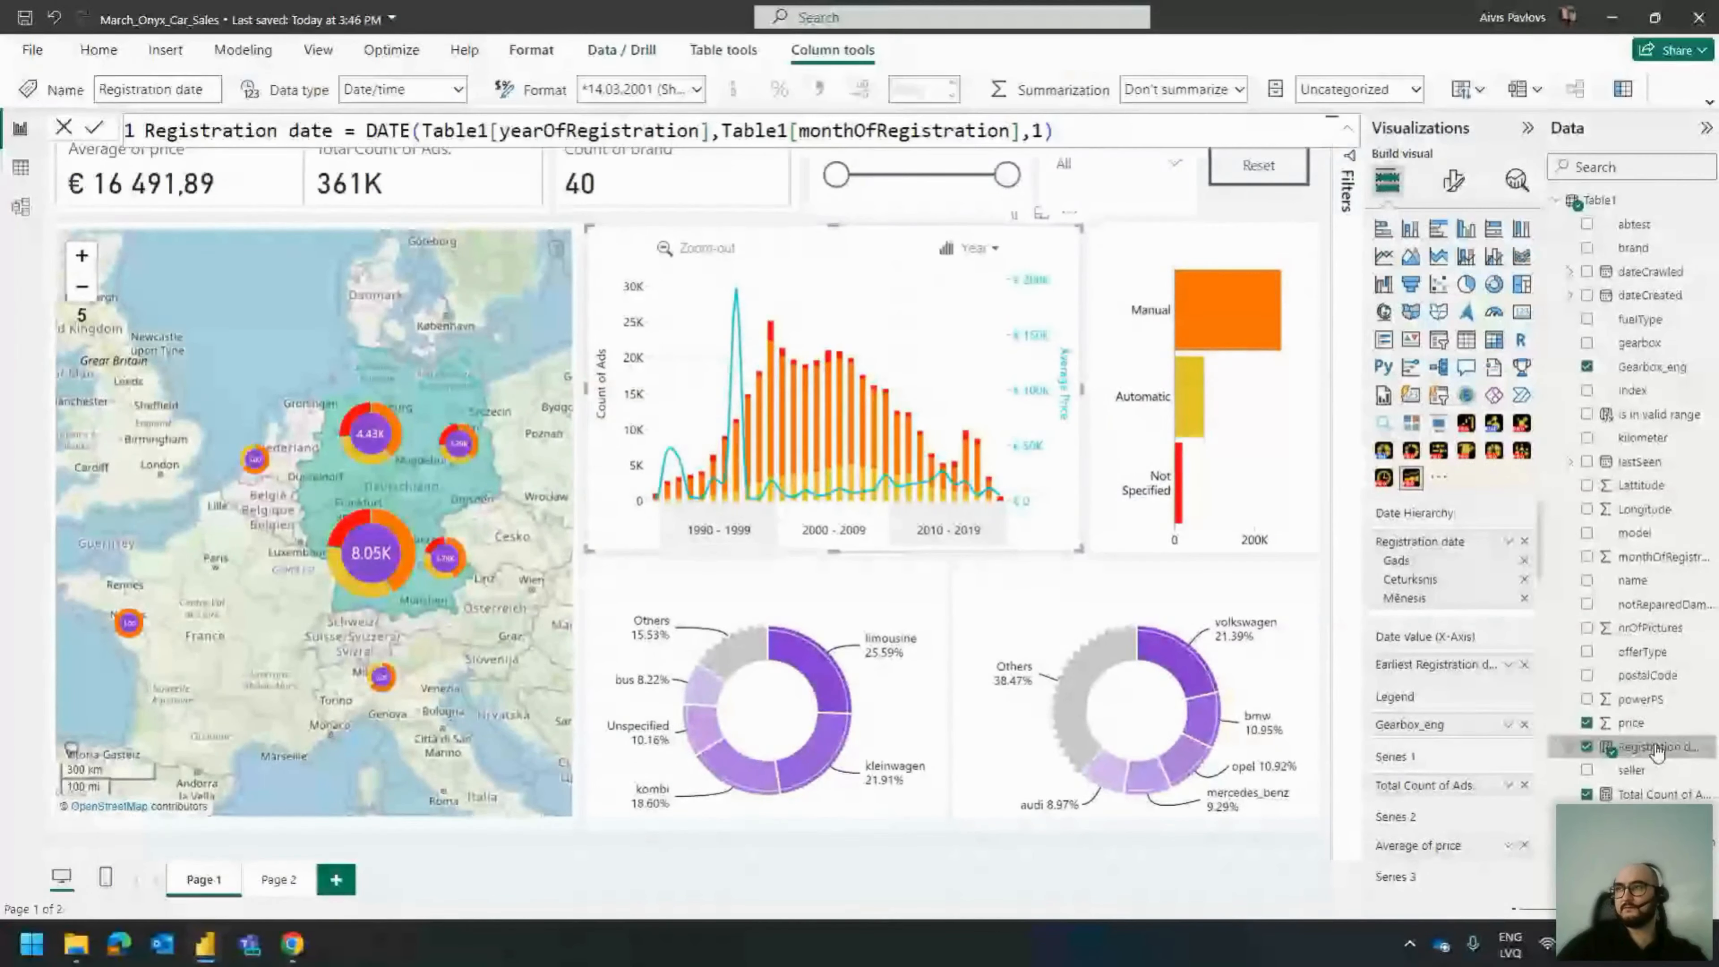
Display the Total Count of Ads. measure and examine its COUNT expression over the Index column.
click(1652, 796)
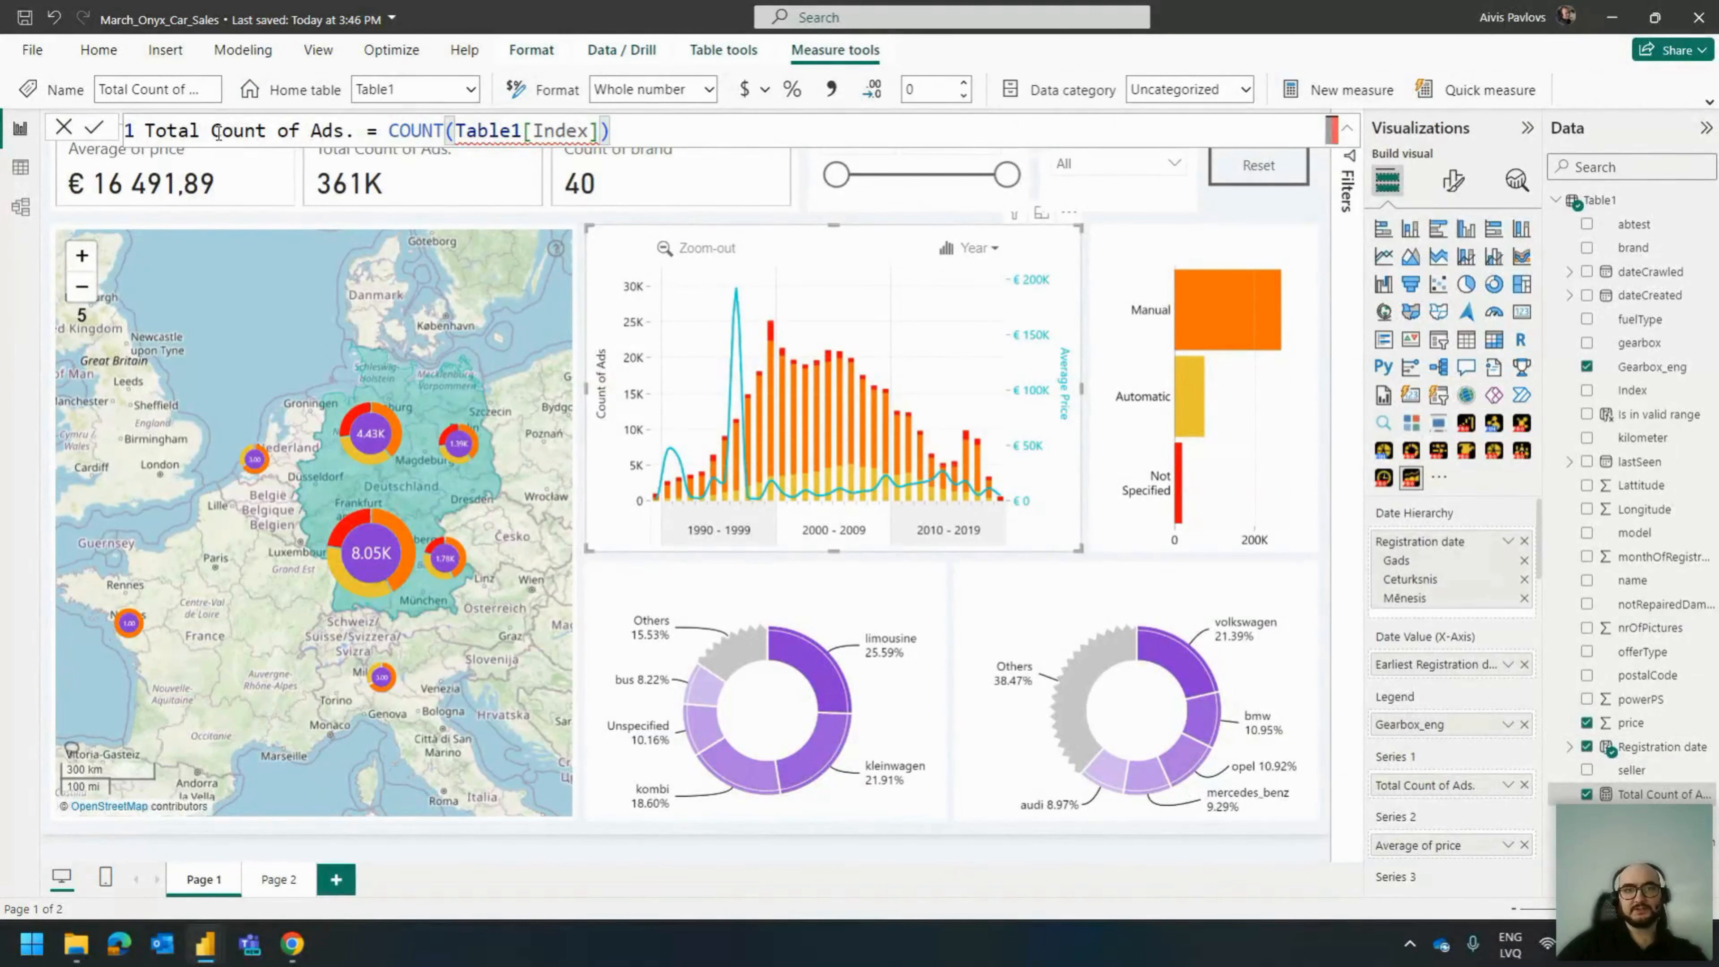
drag(390, 132, 646, 137)
click(647, 135)
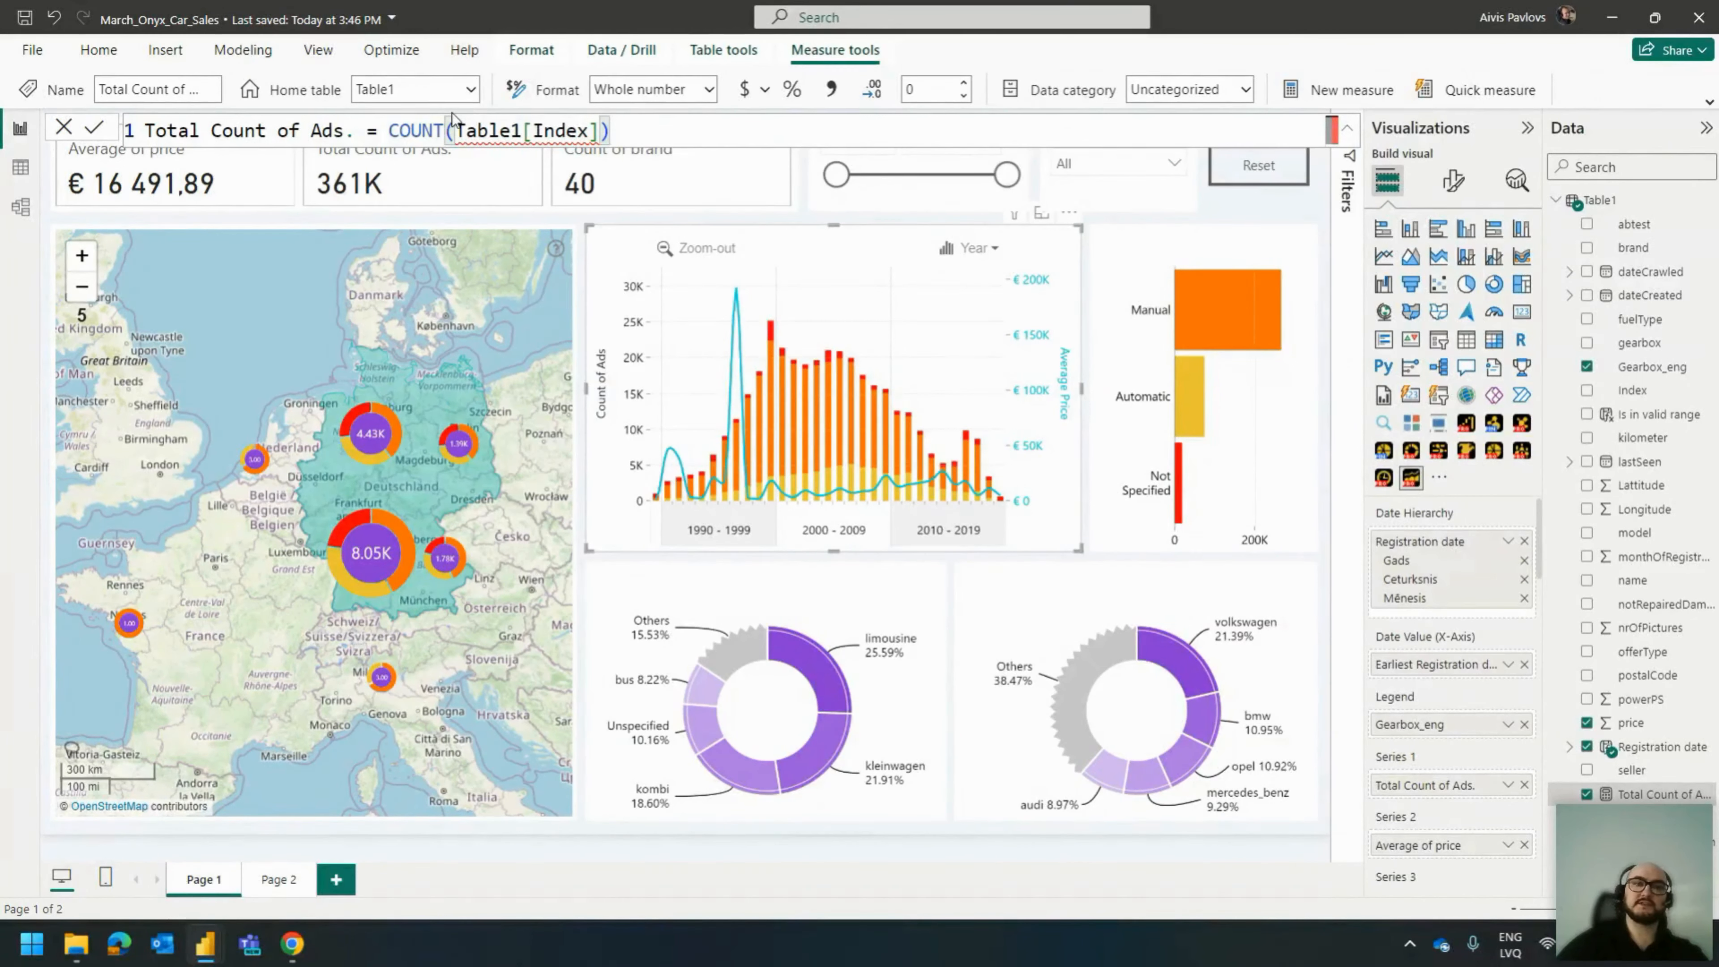
Open the query editor to view the index column options, cancel the custom index settings and return to the report.
click(103, 52)
click(496, 91)
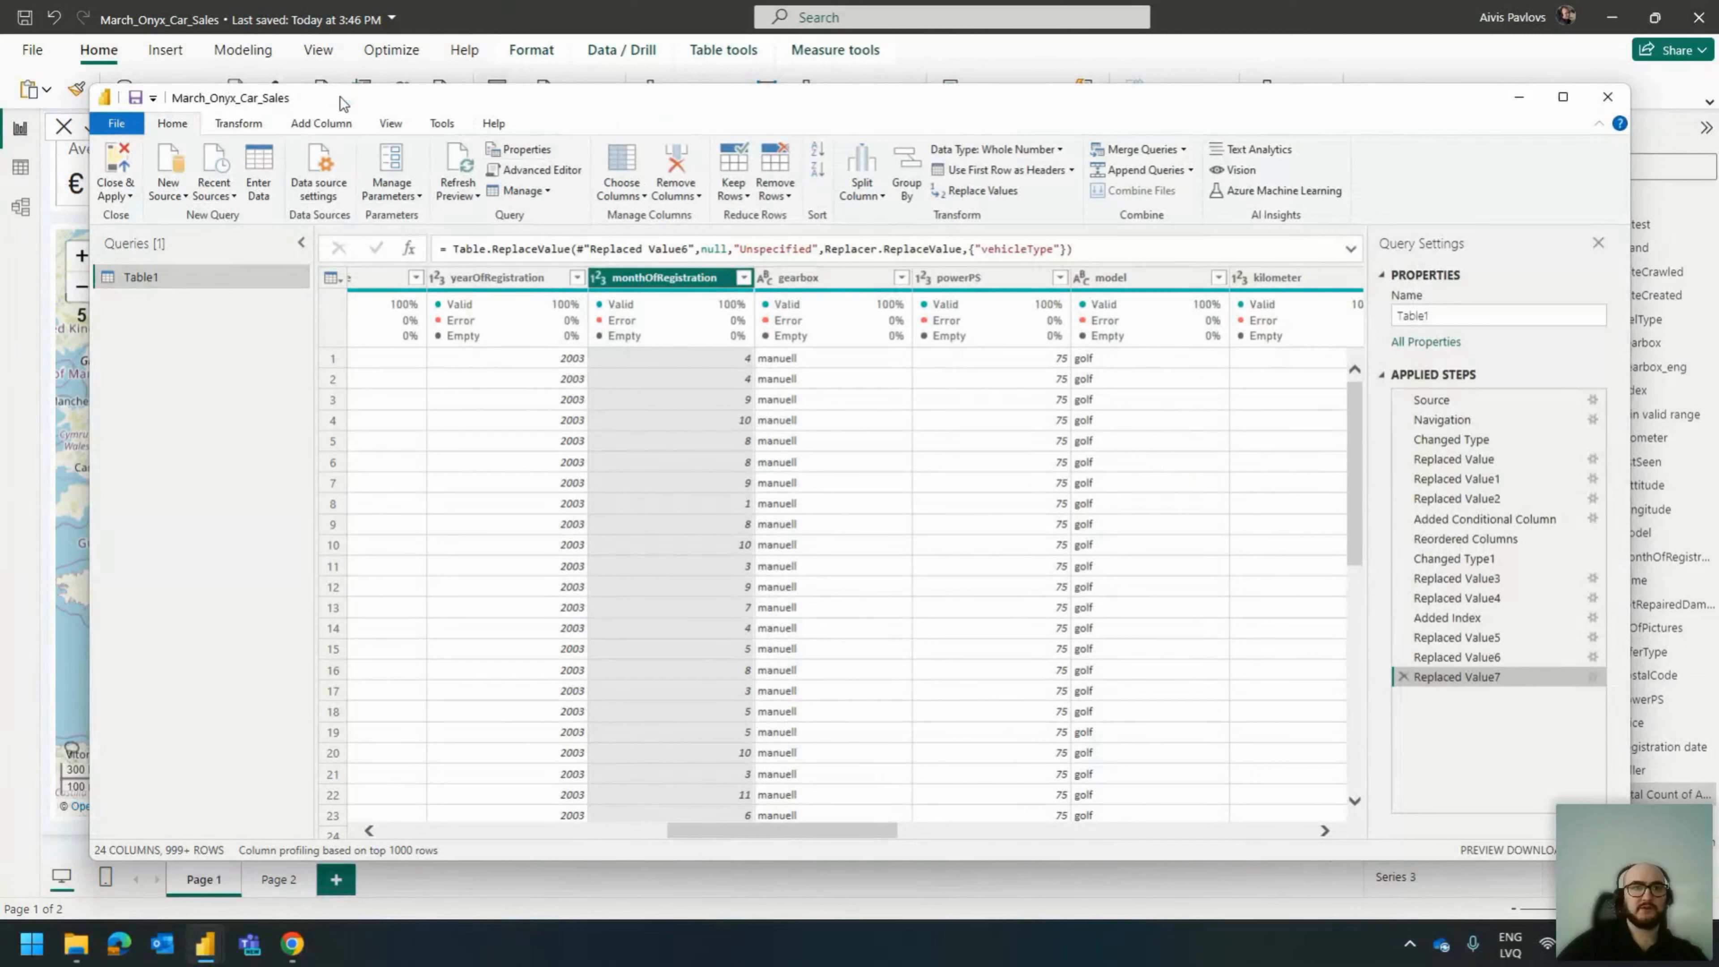
click(304, 126)
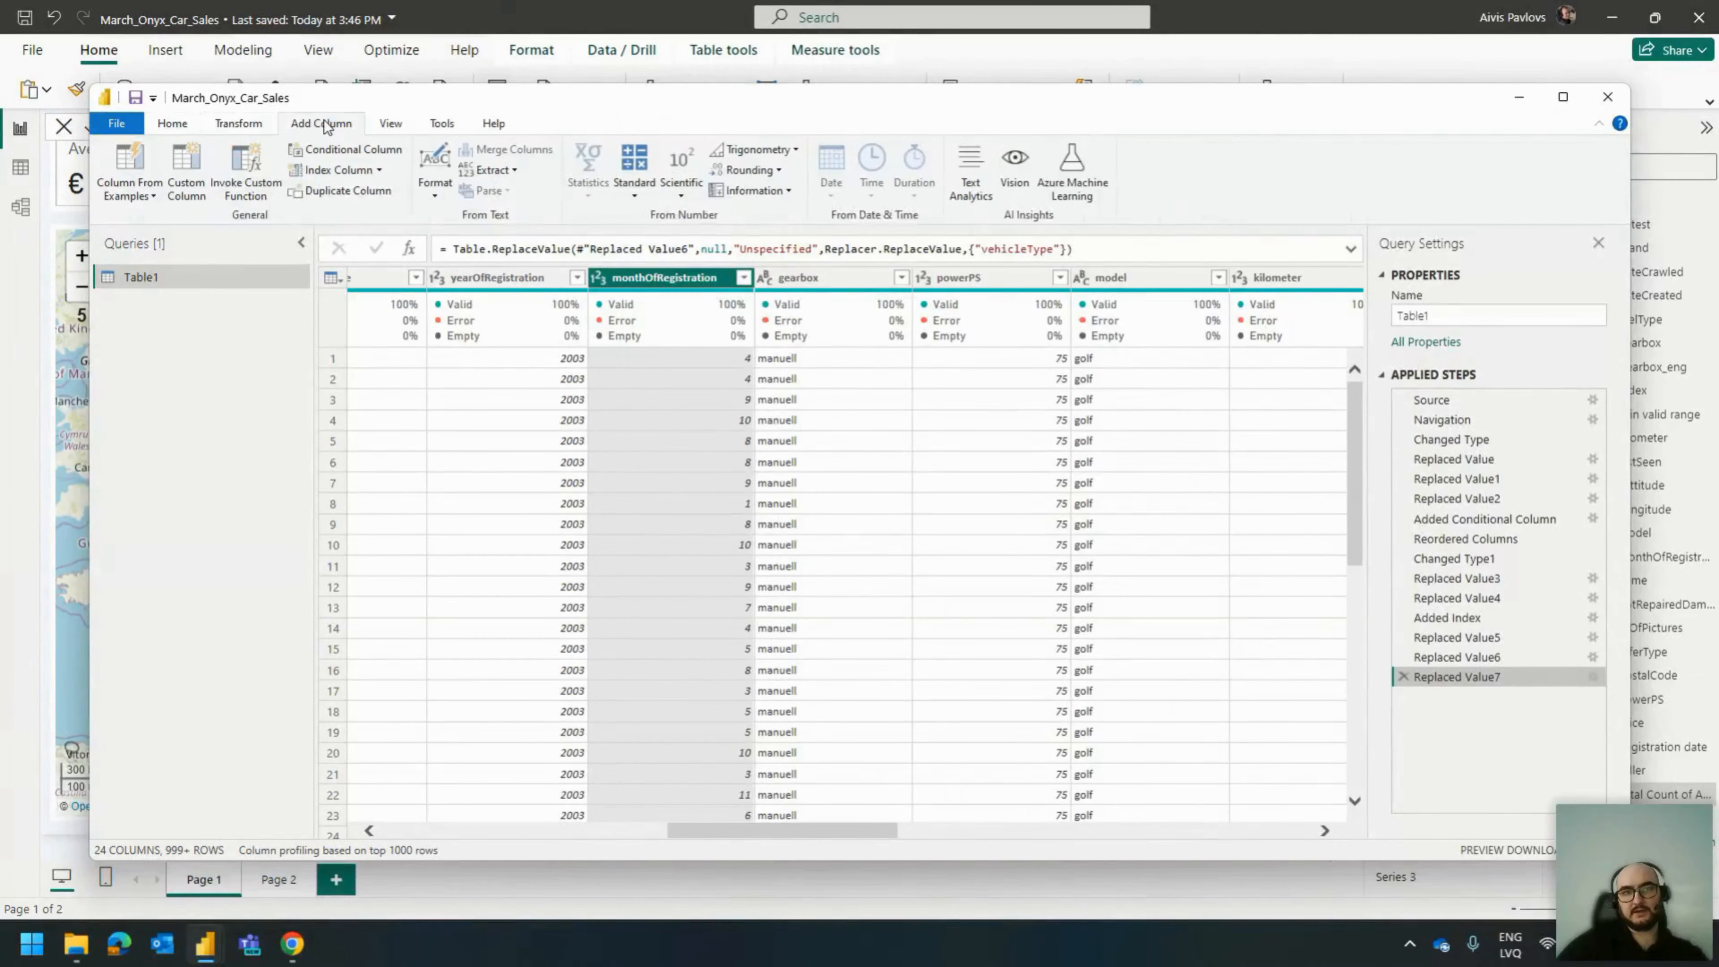
click(380, 170)
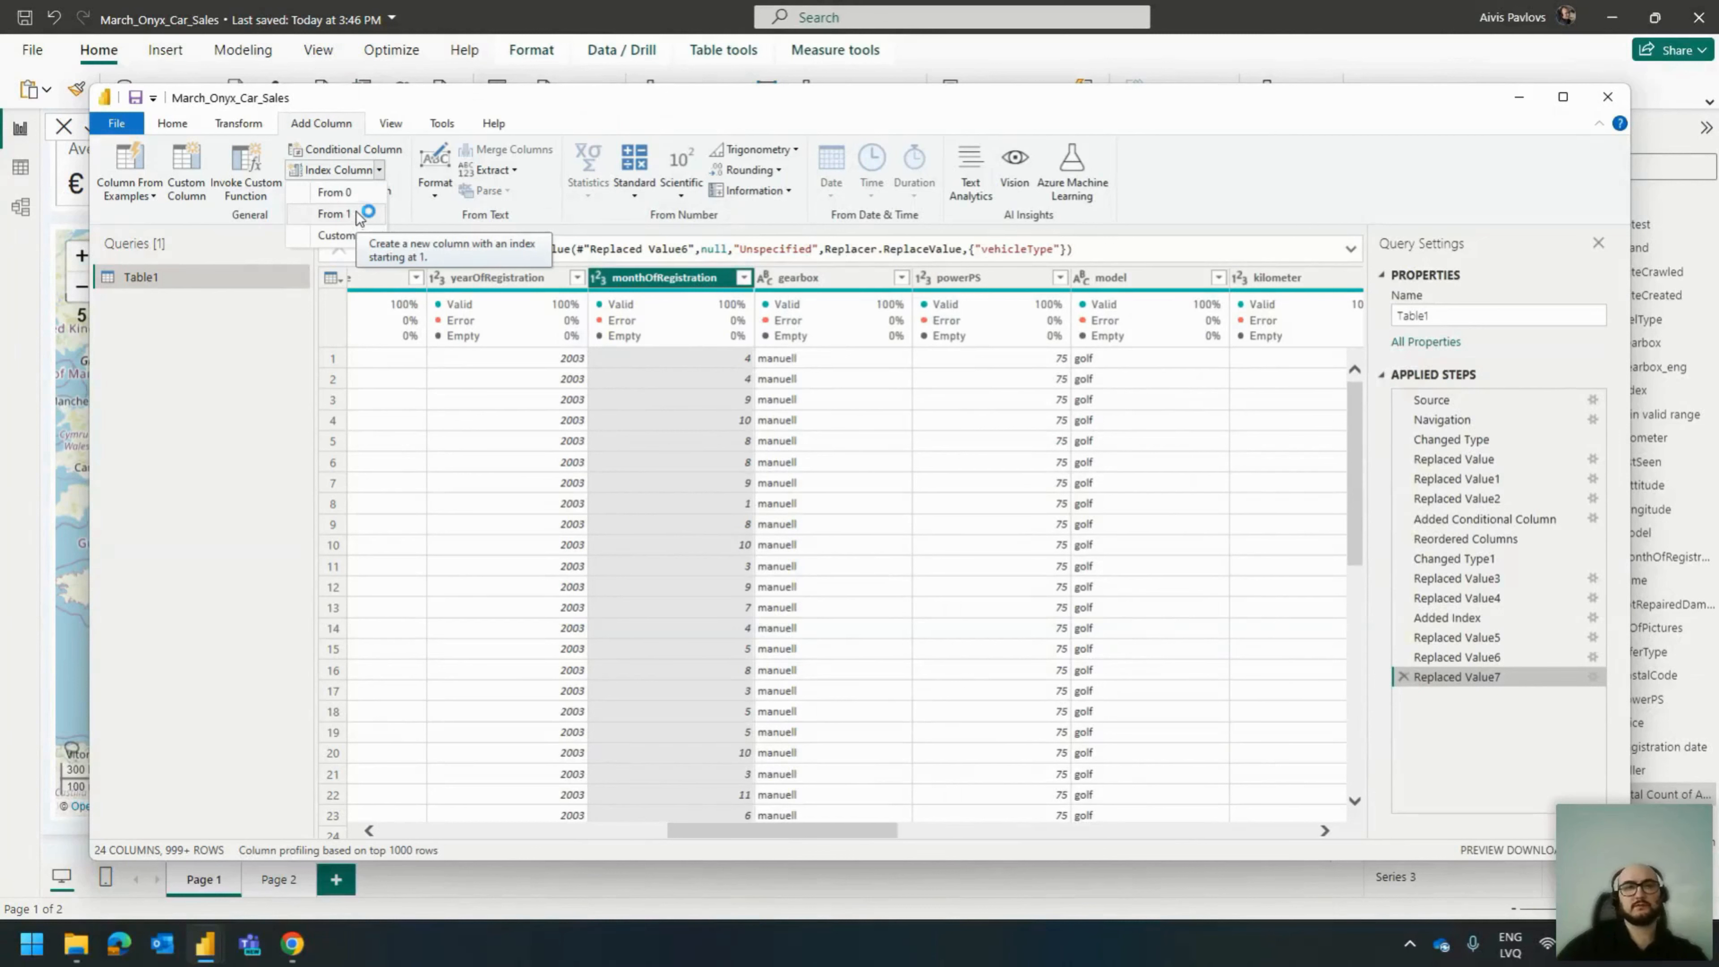
click(365, 236)
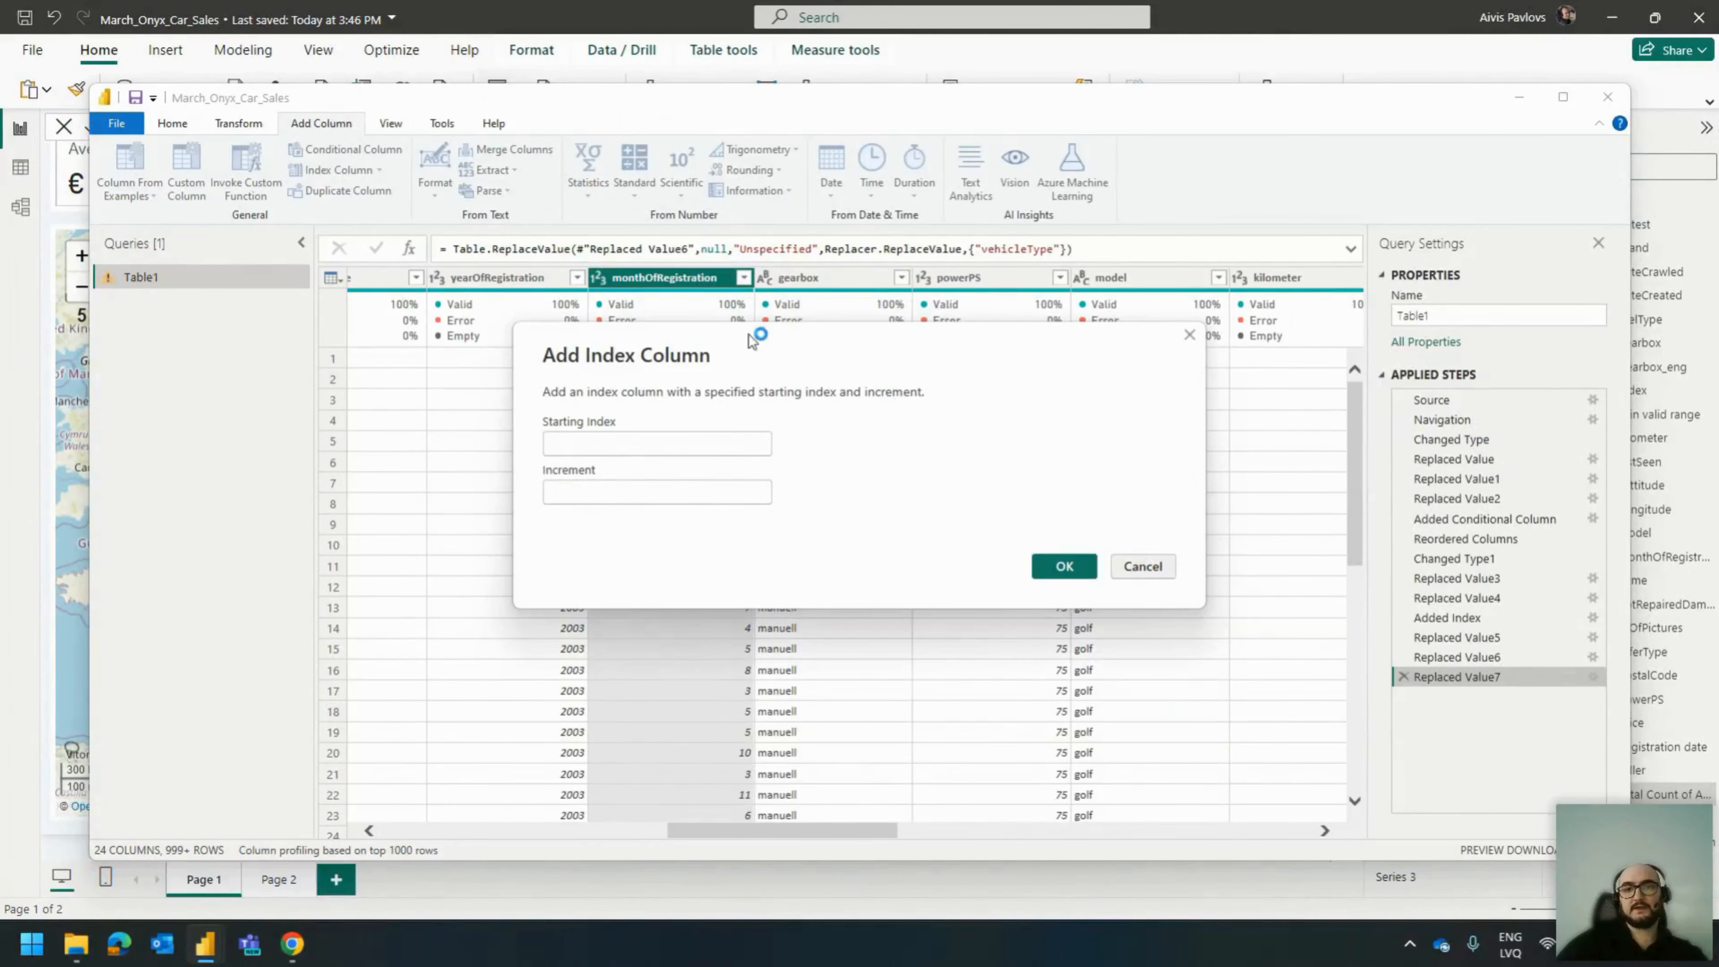
click(1161, 566)
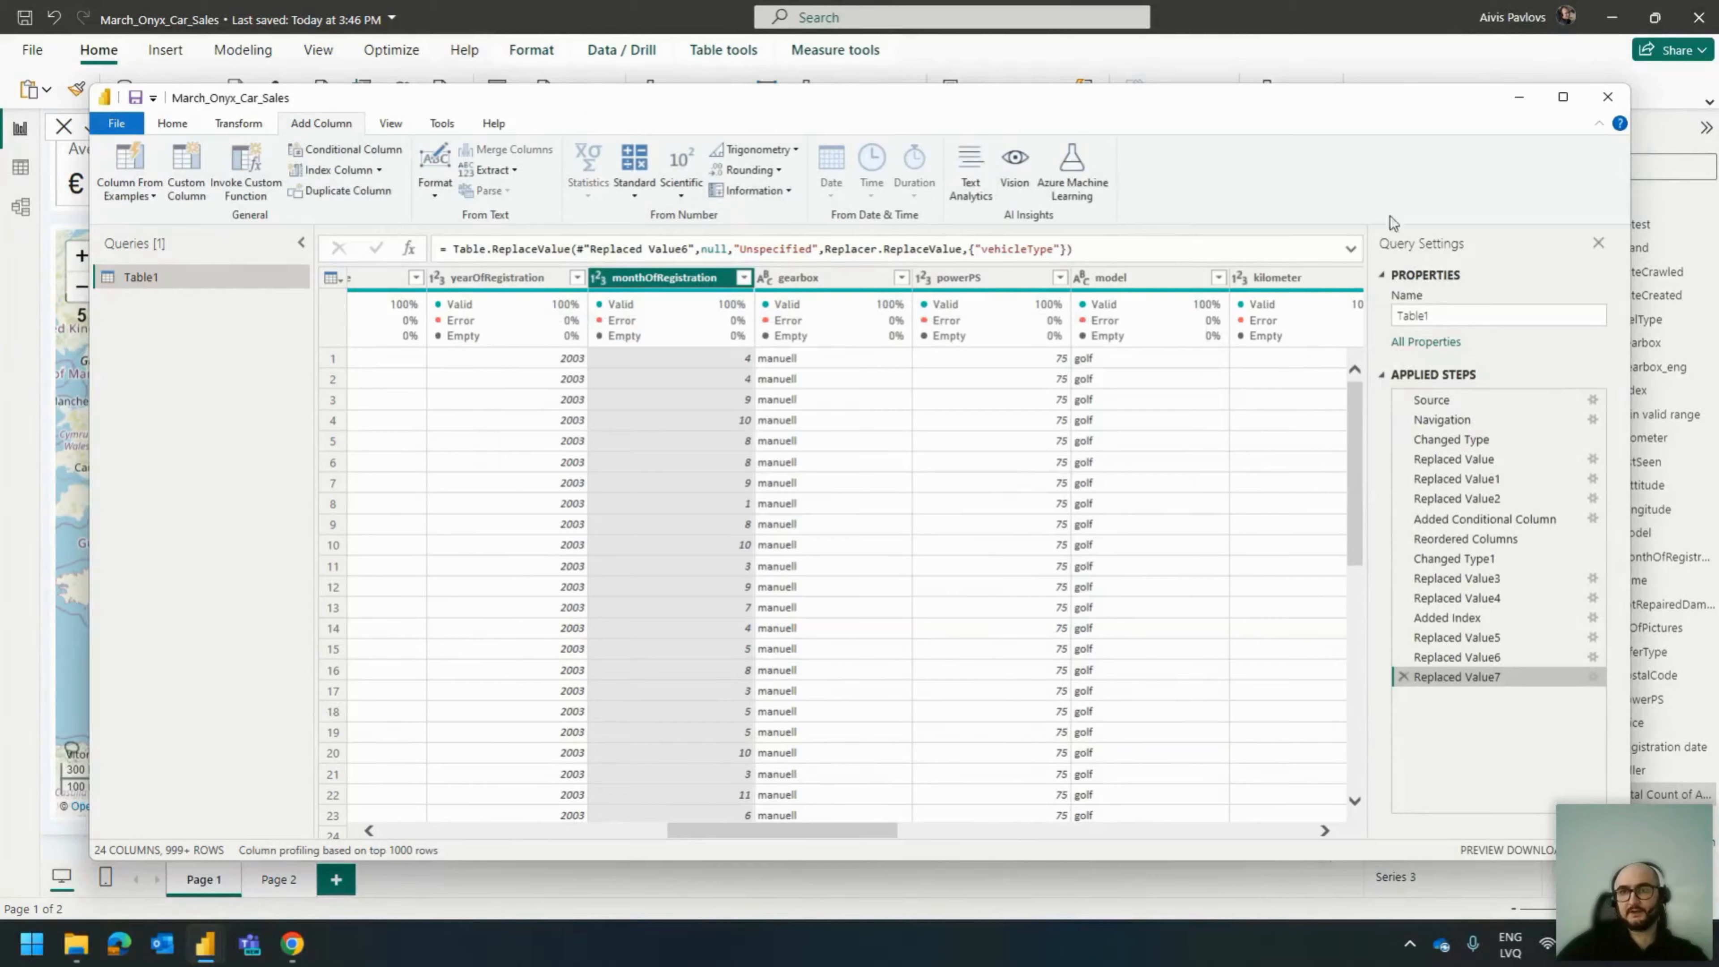
click(1519, 99)
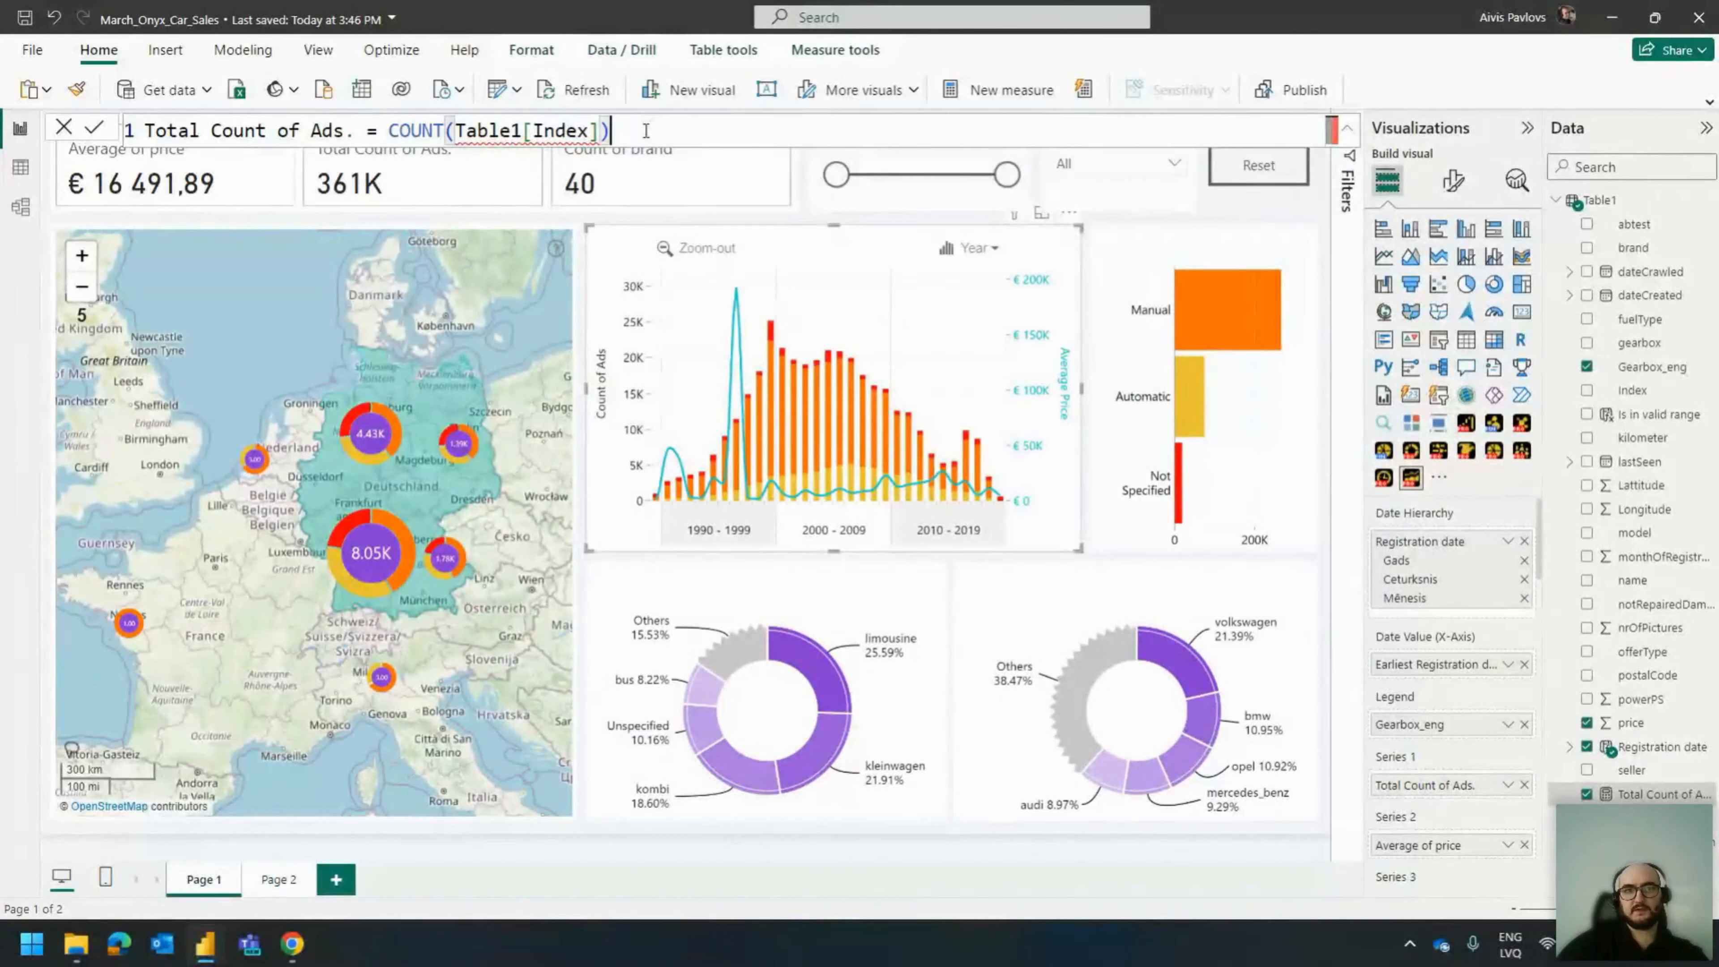
Insert a wide slicer near the upper edge of the blank Page 3 and assign it the Registration date field.
click(64, 128)
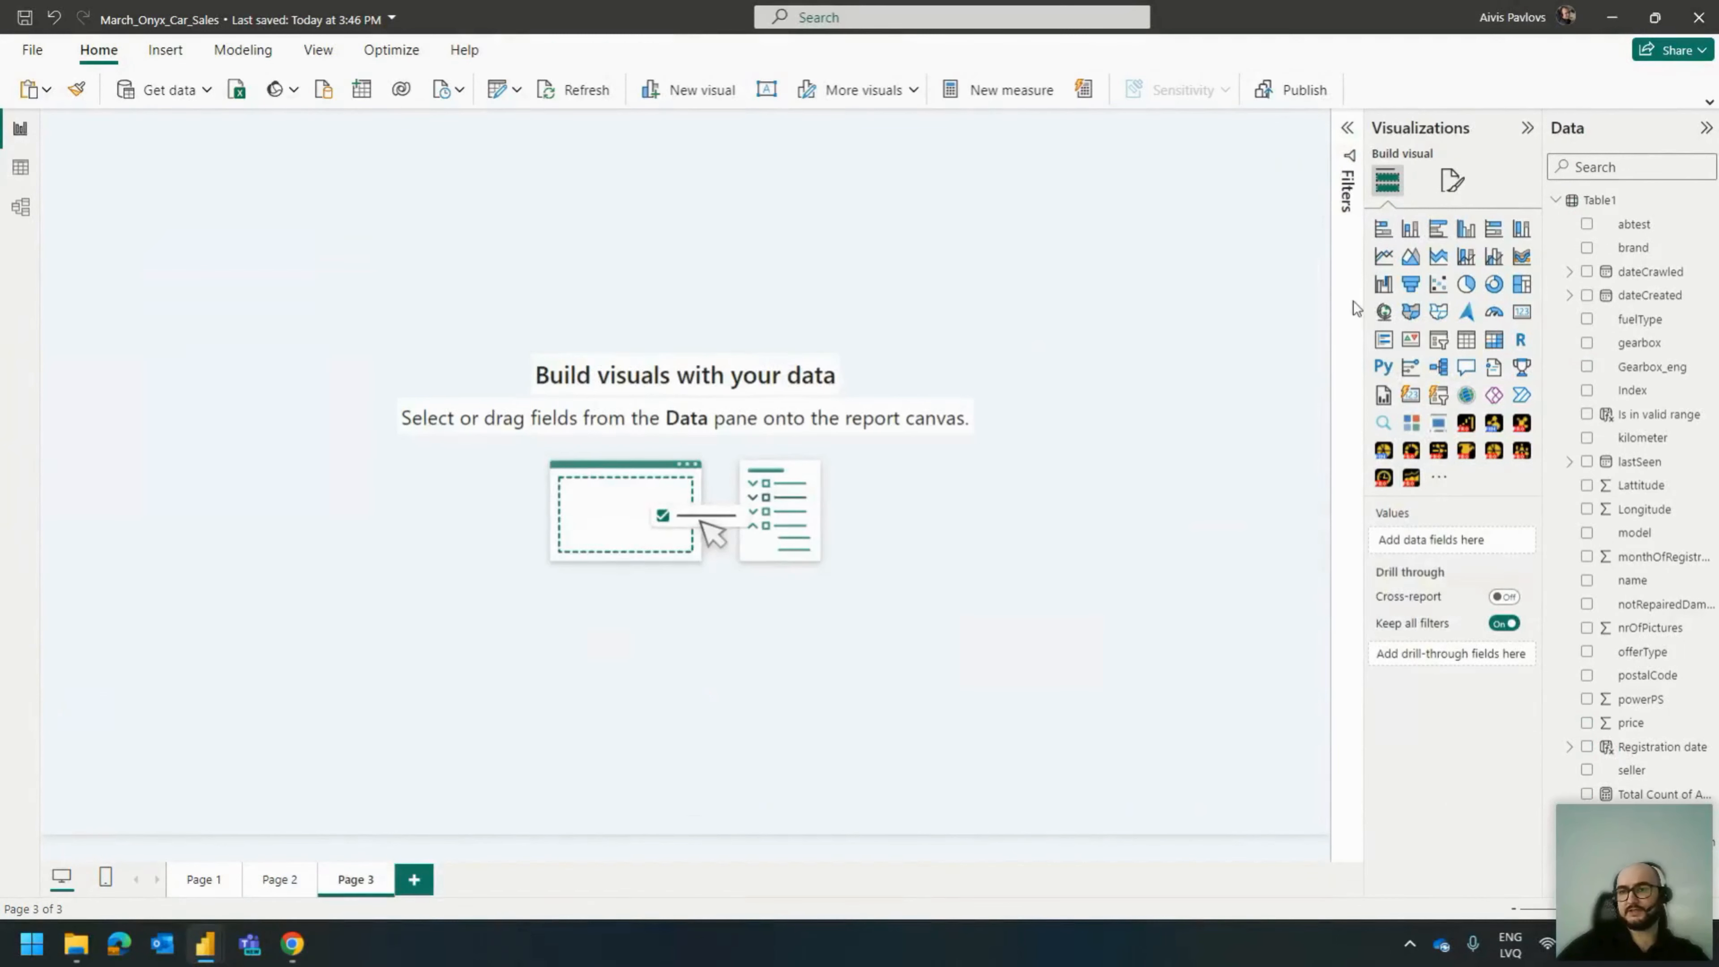
click(1439, 338)
drag(221, 128, 321, 197)
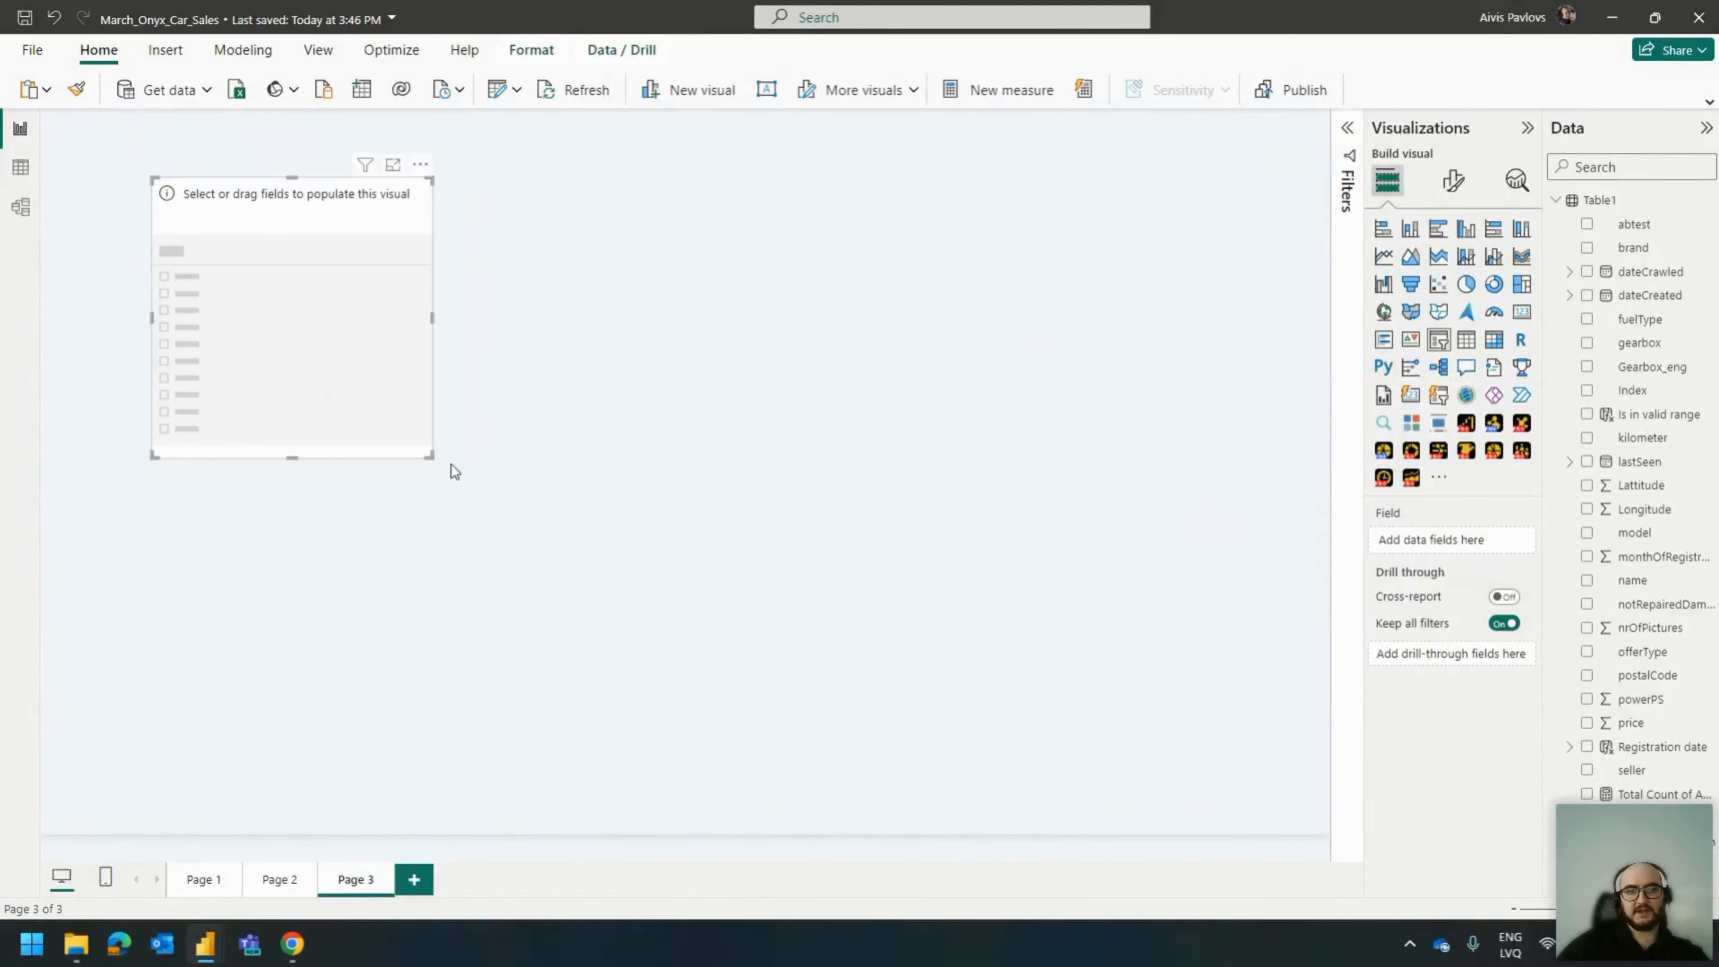
drag(431, 455, 1069, 437)
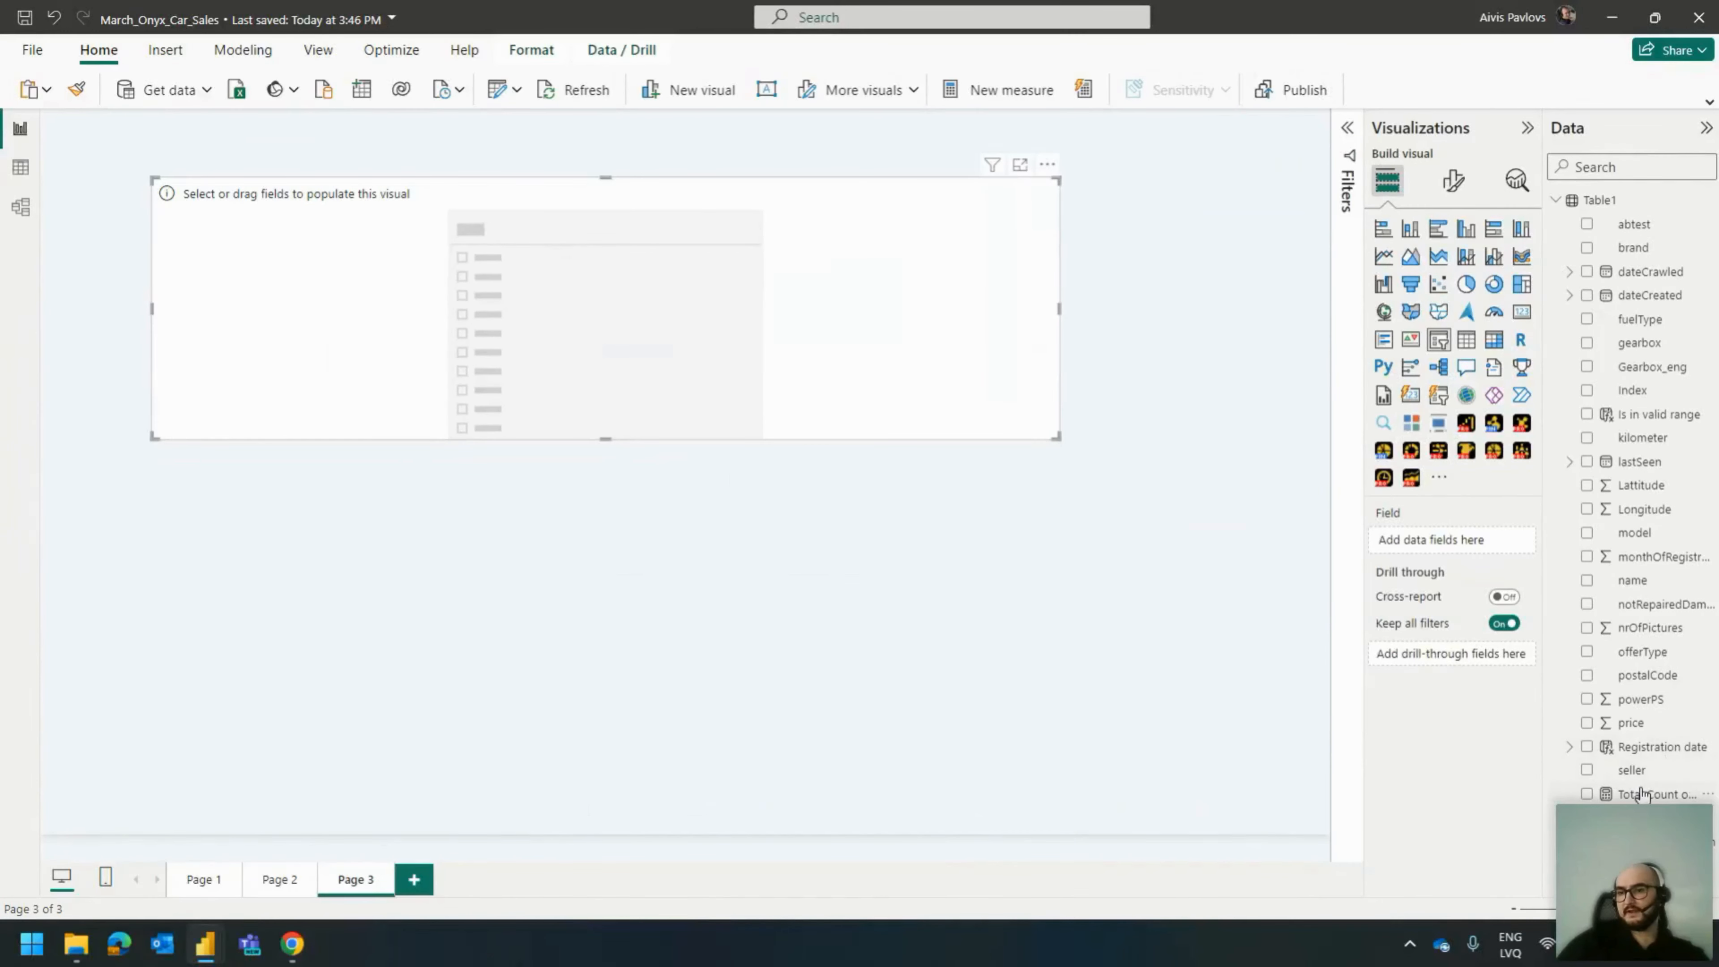
drag(1657, 762, 1443, 546)
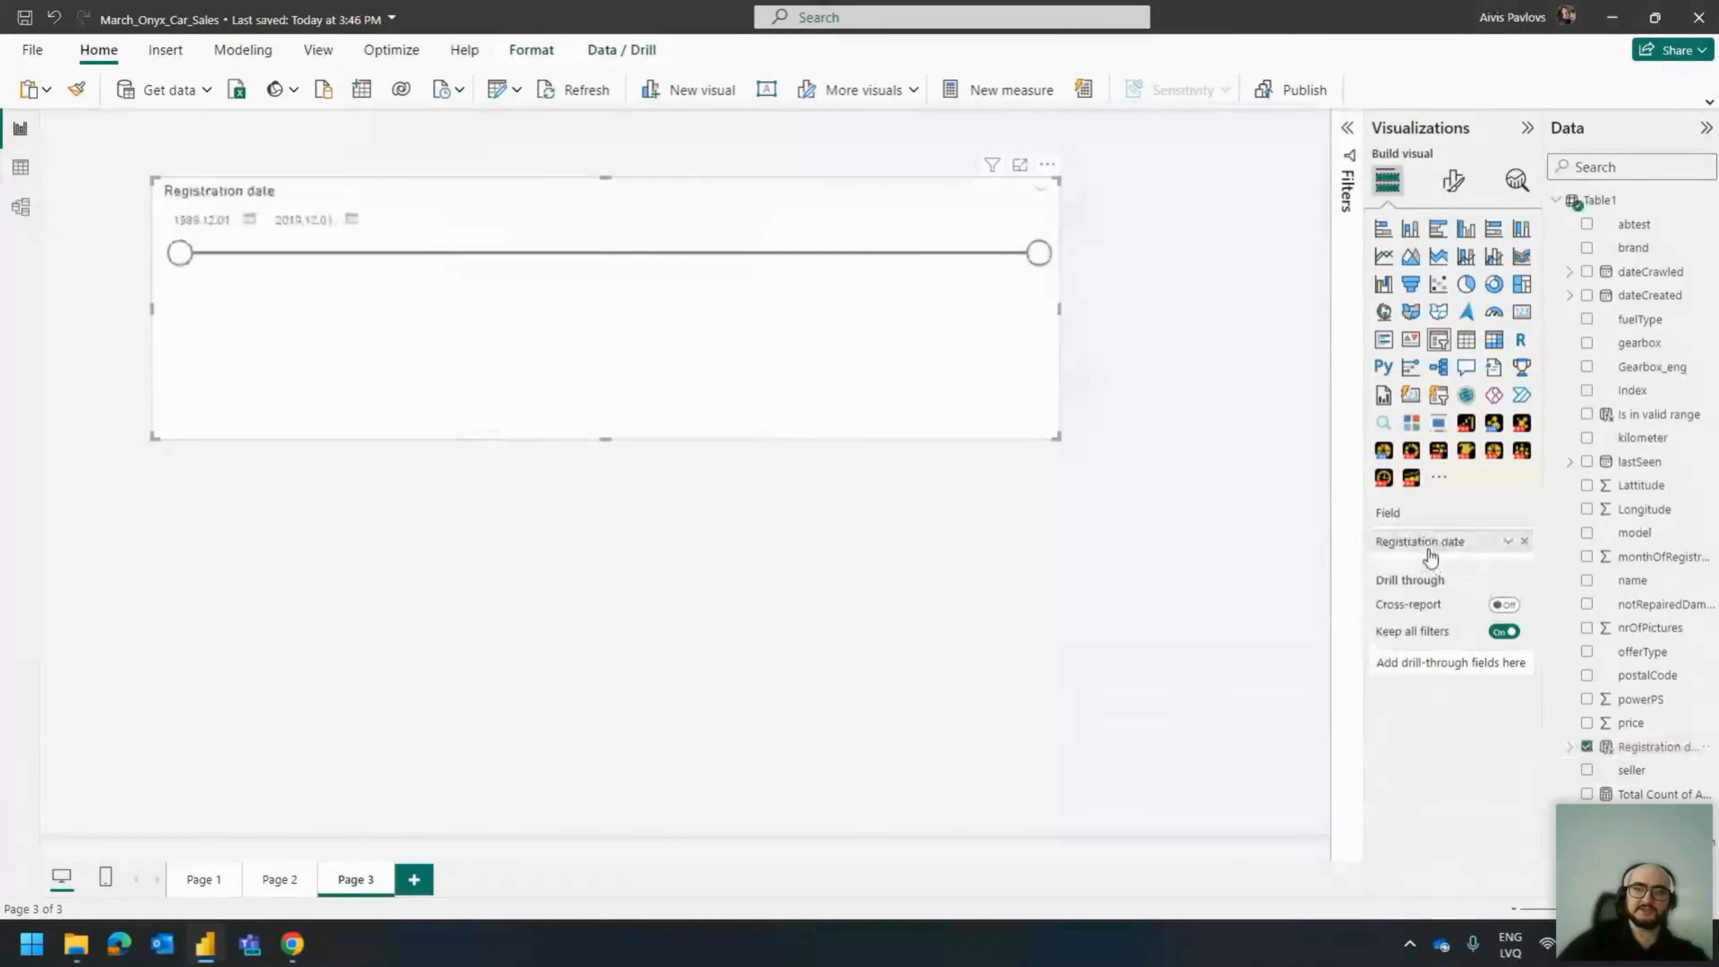
Review the Registration date formula, show the report filters and clear the Is in valid range filter on all pages.
click(1655, 748)
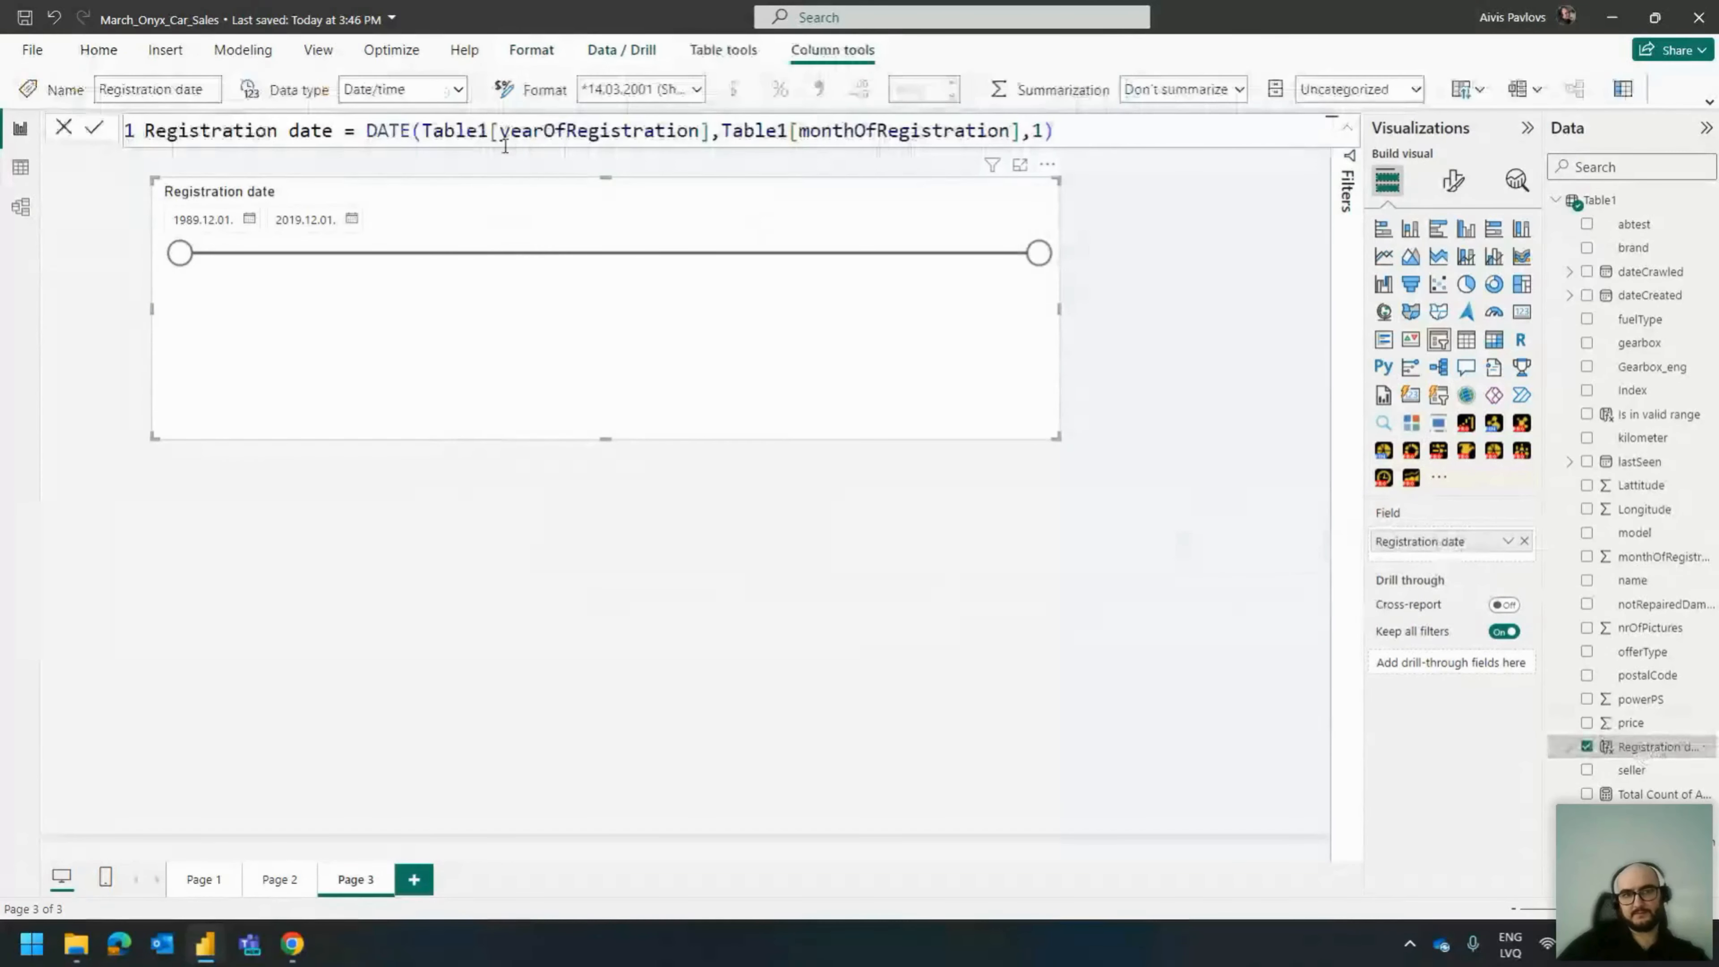
click(374, 165)
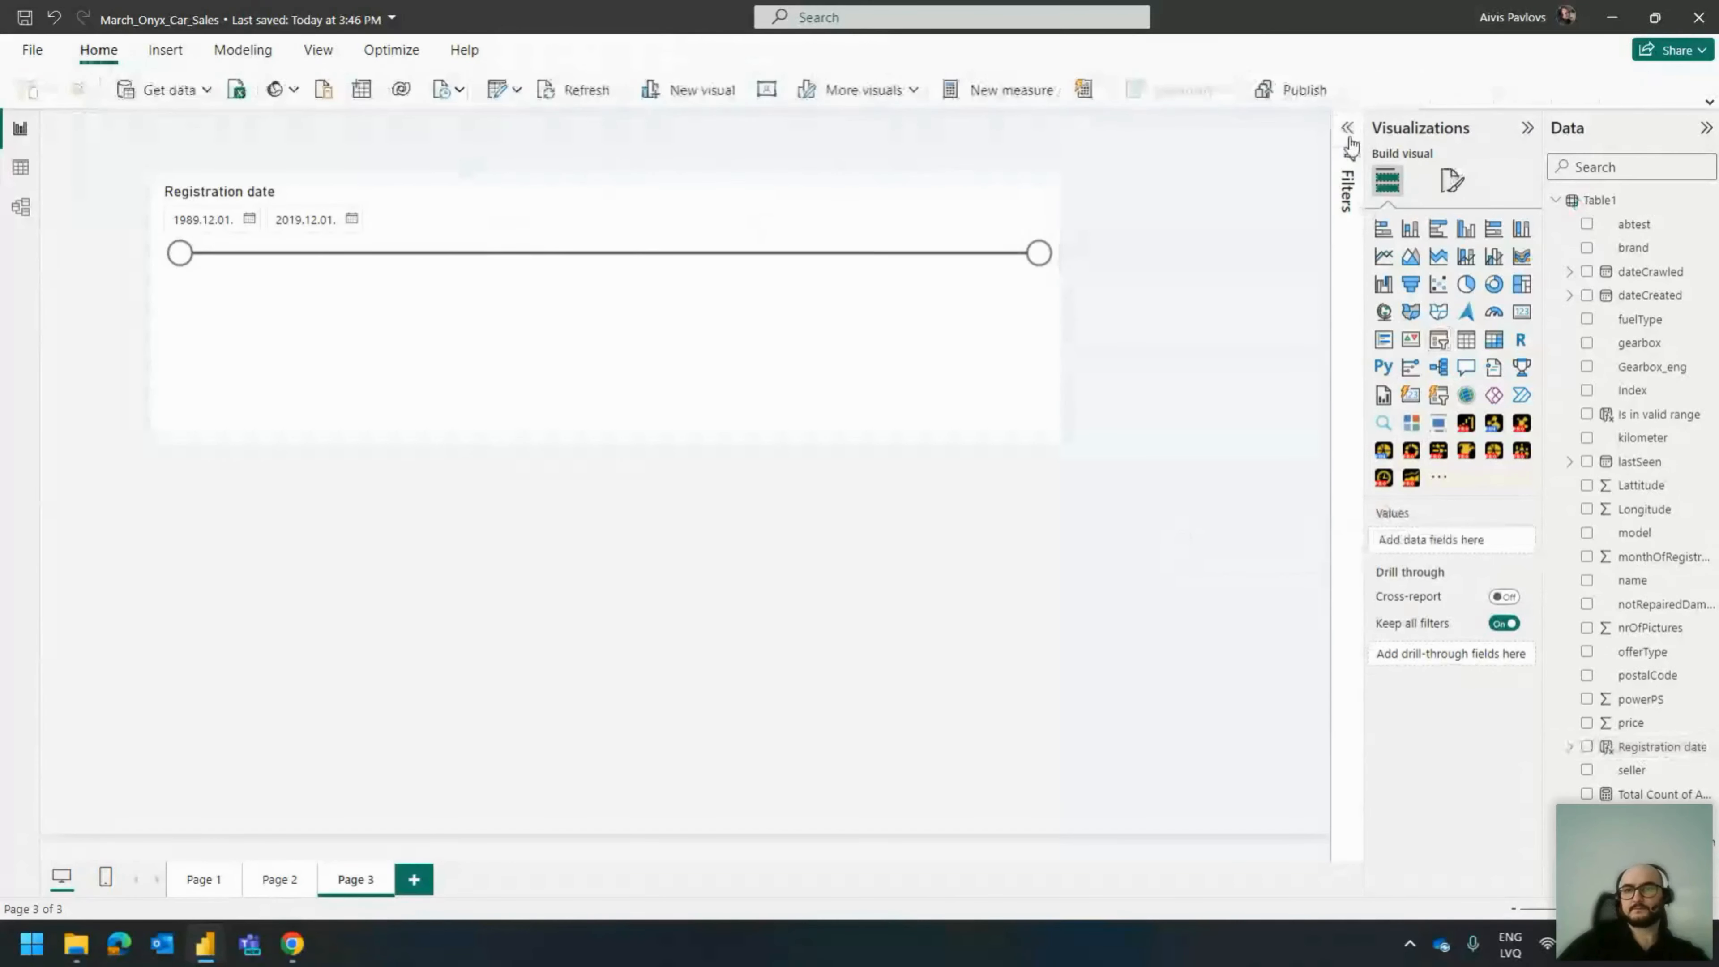
click(1349, 138)
click(1318, 358)
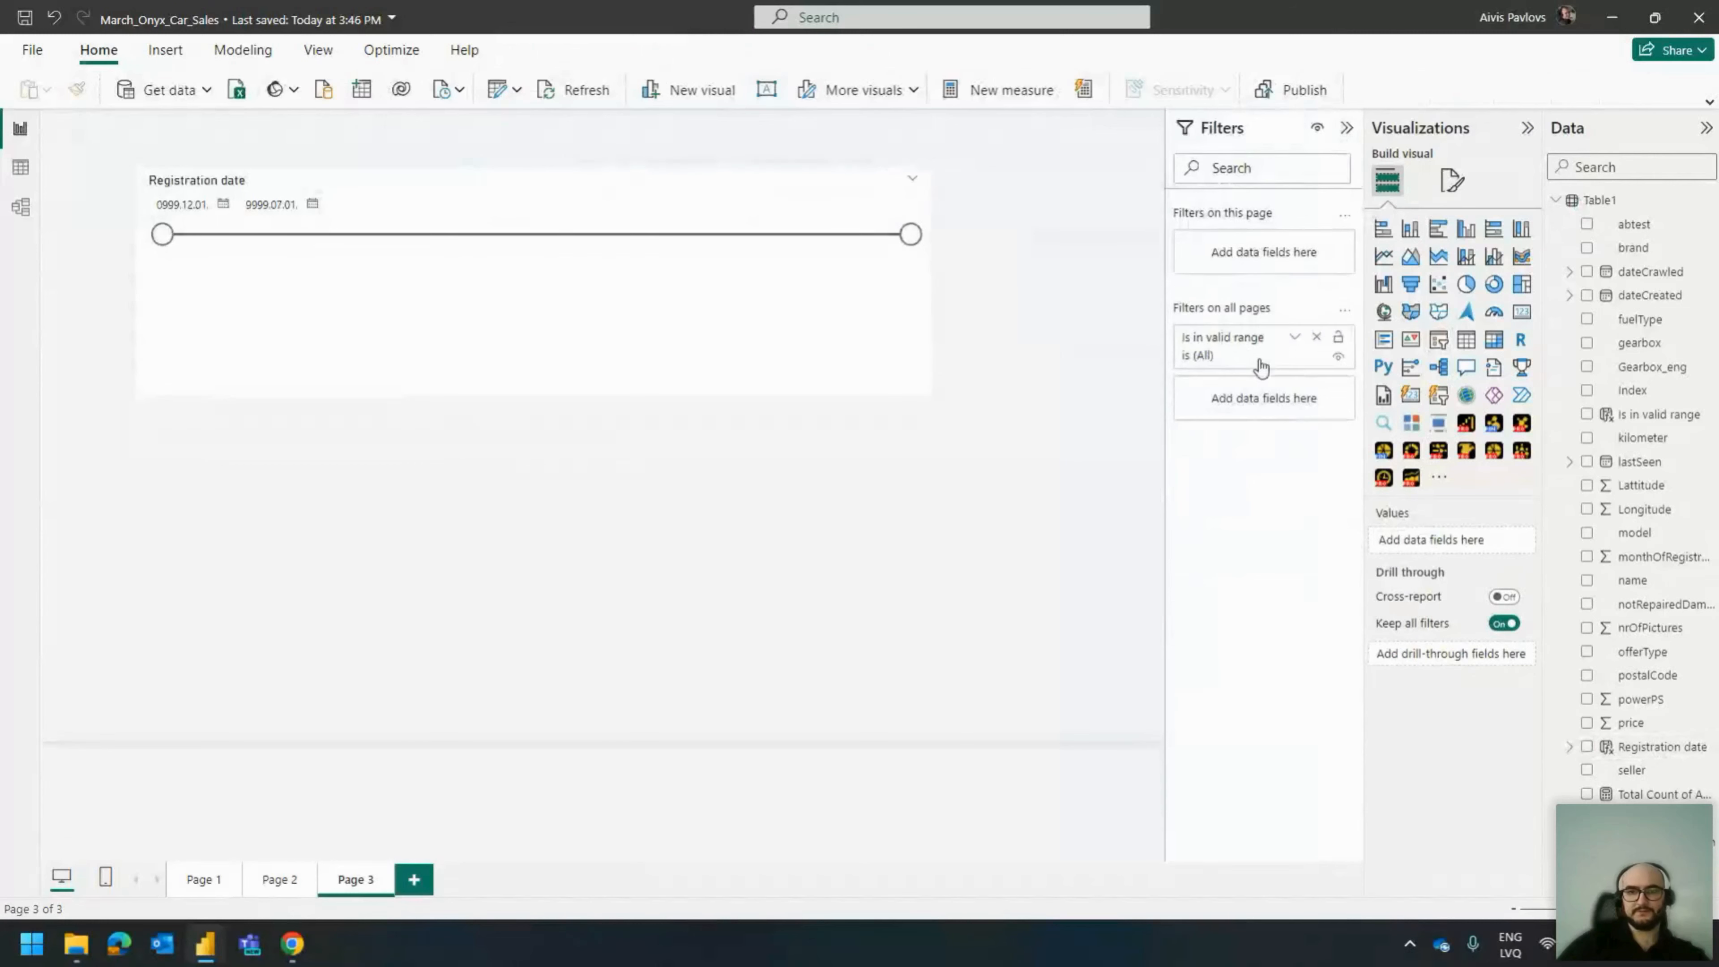
Examine the start and end dates of the Registration date slicer with the range filter cleared.
click(419, 185)
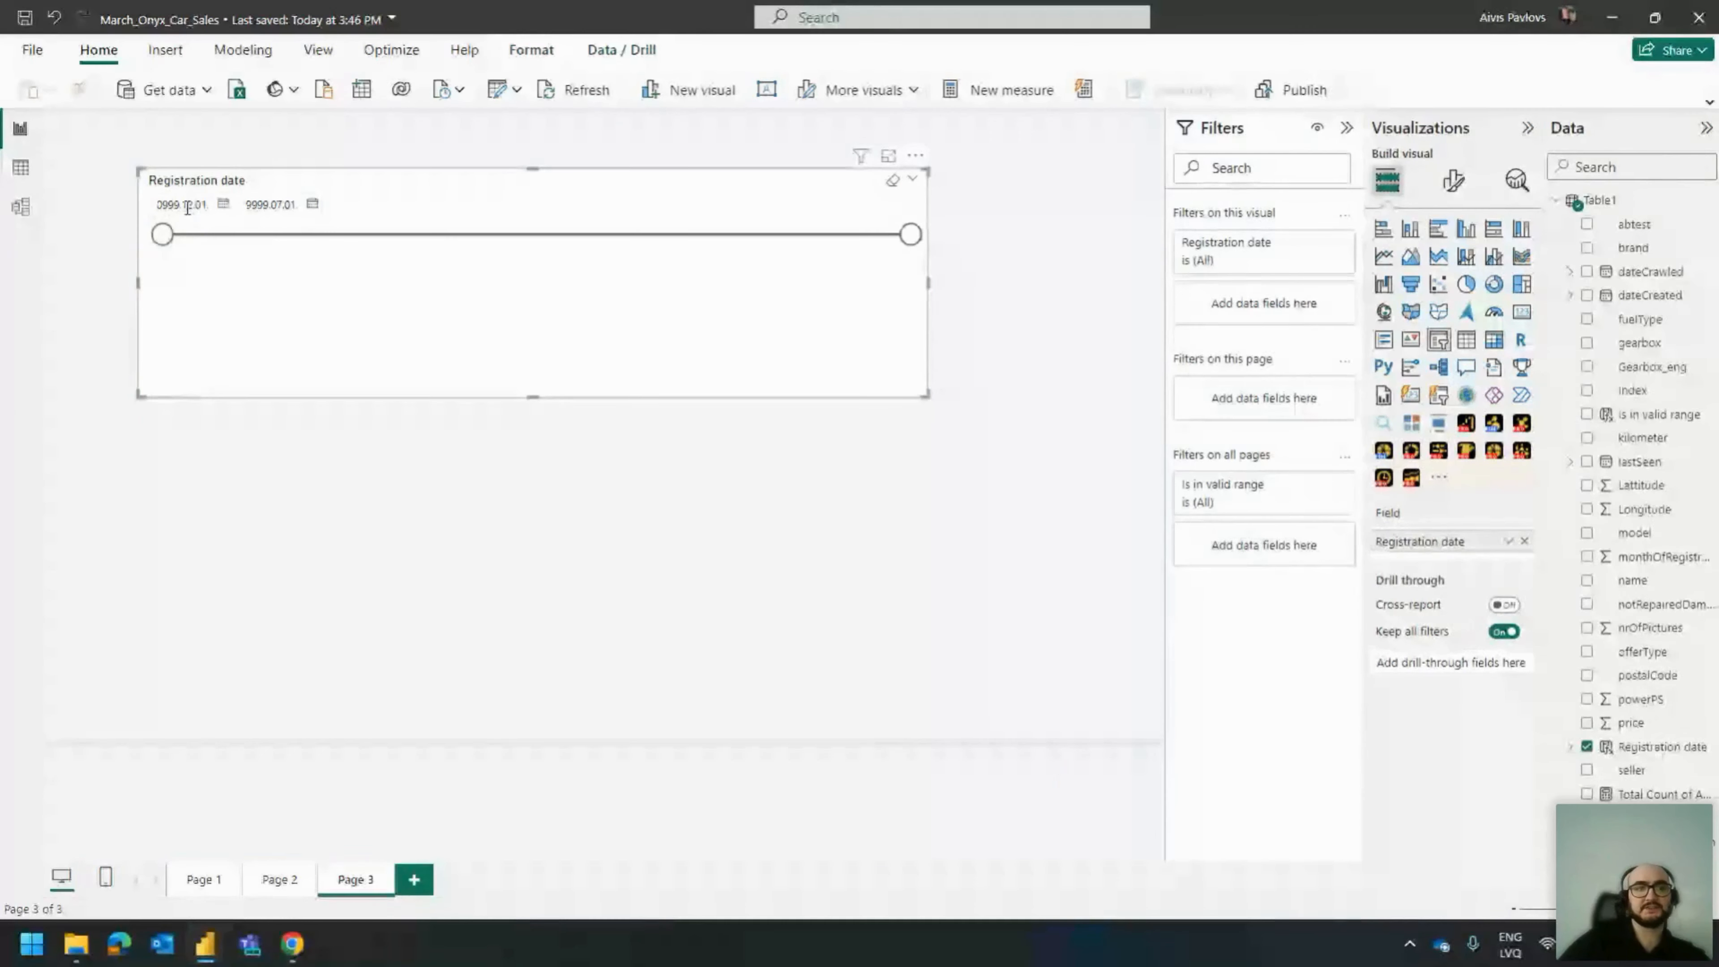
drag(171, 208, 148, 202)
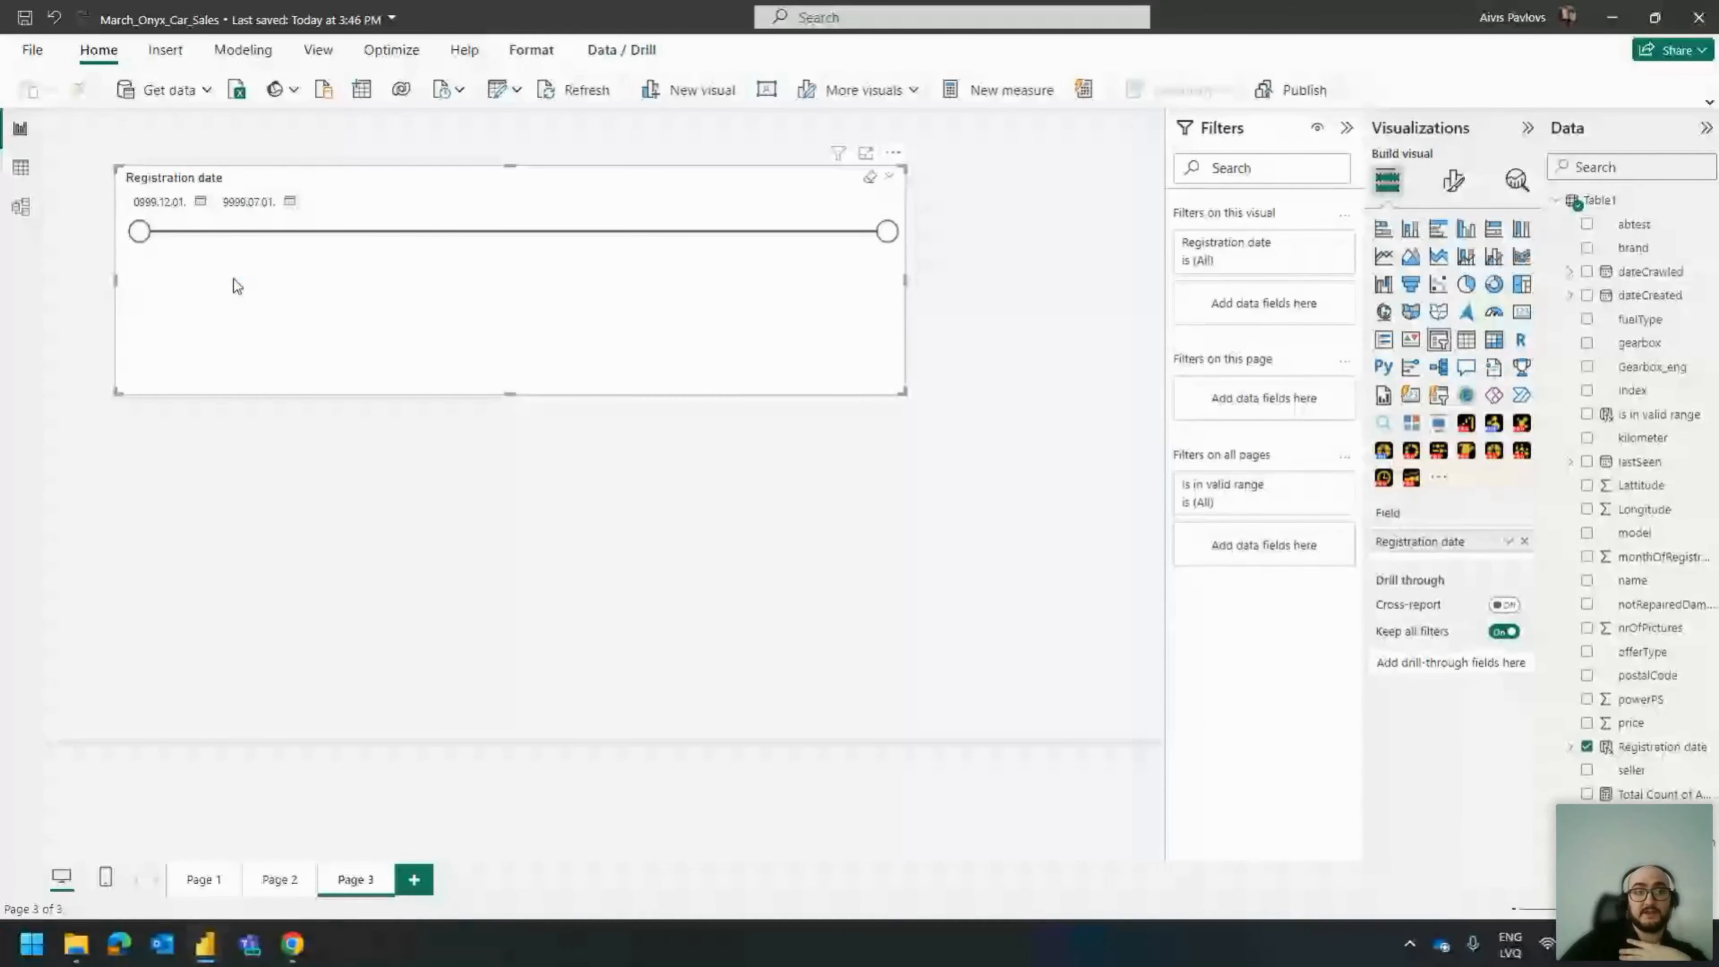
mouse_move(257, 206)
mouse_down()
mouse_move(217, 200)
mouse_move(265, 221)
mouse_up()
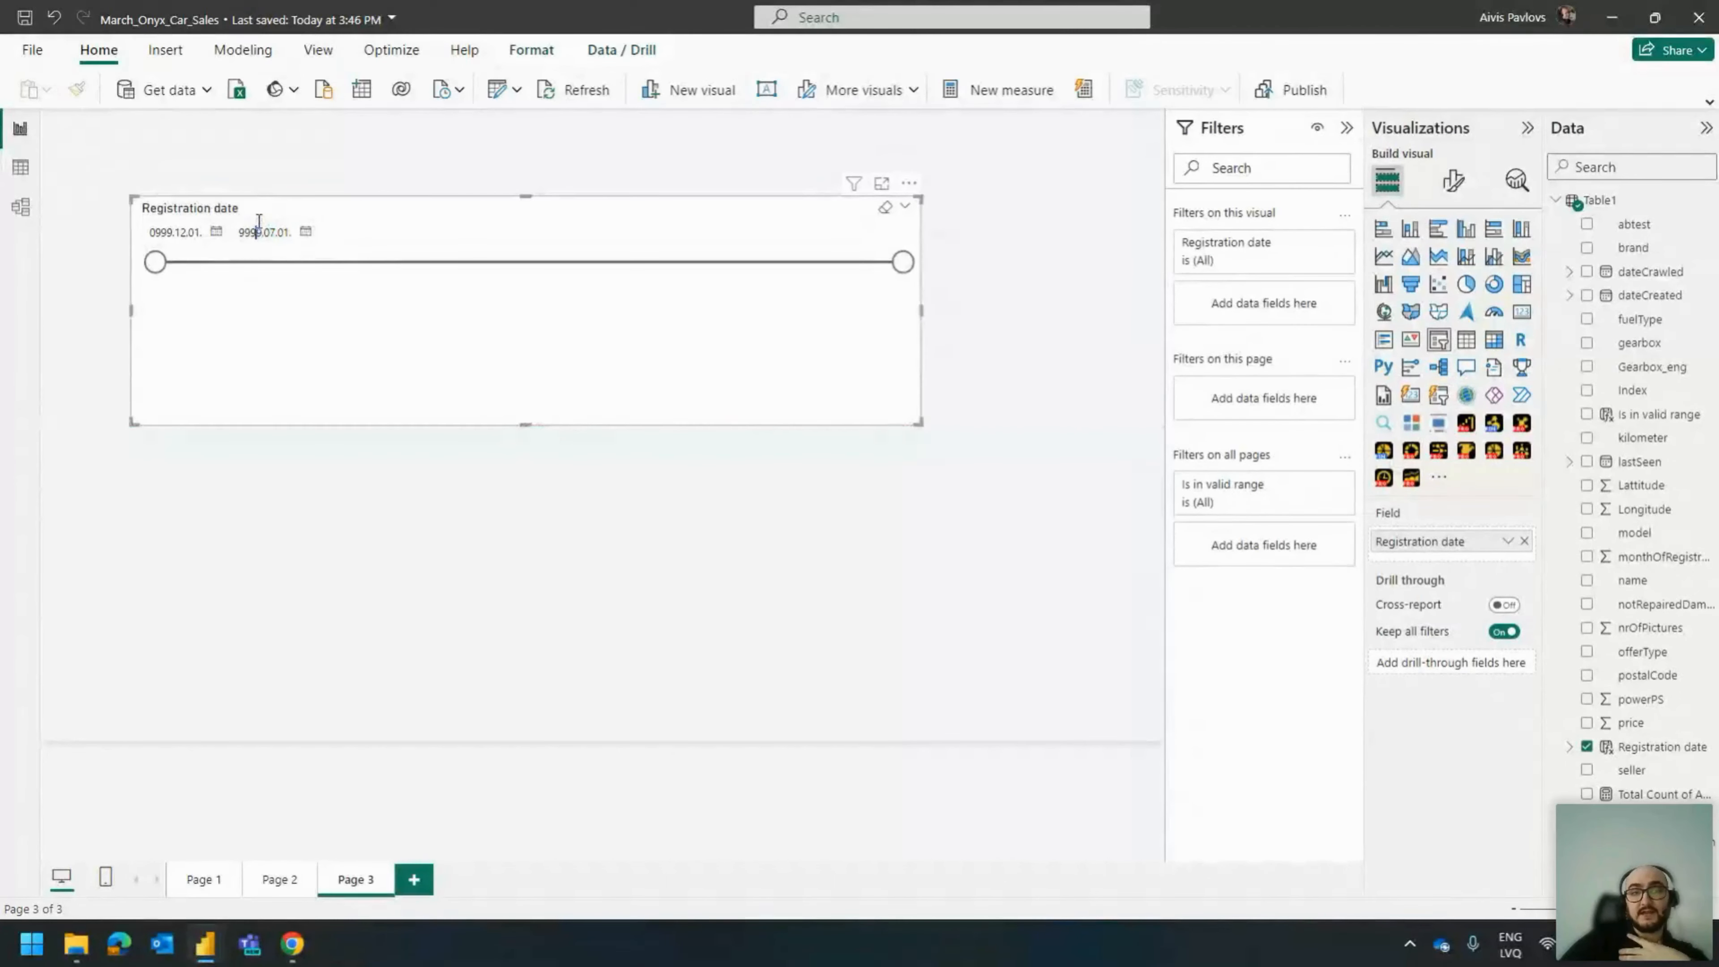
click(300, 176)
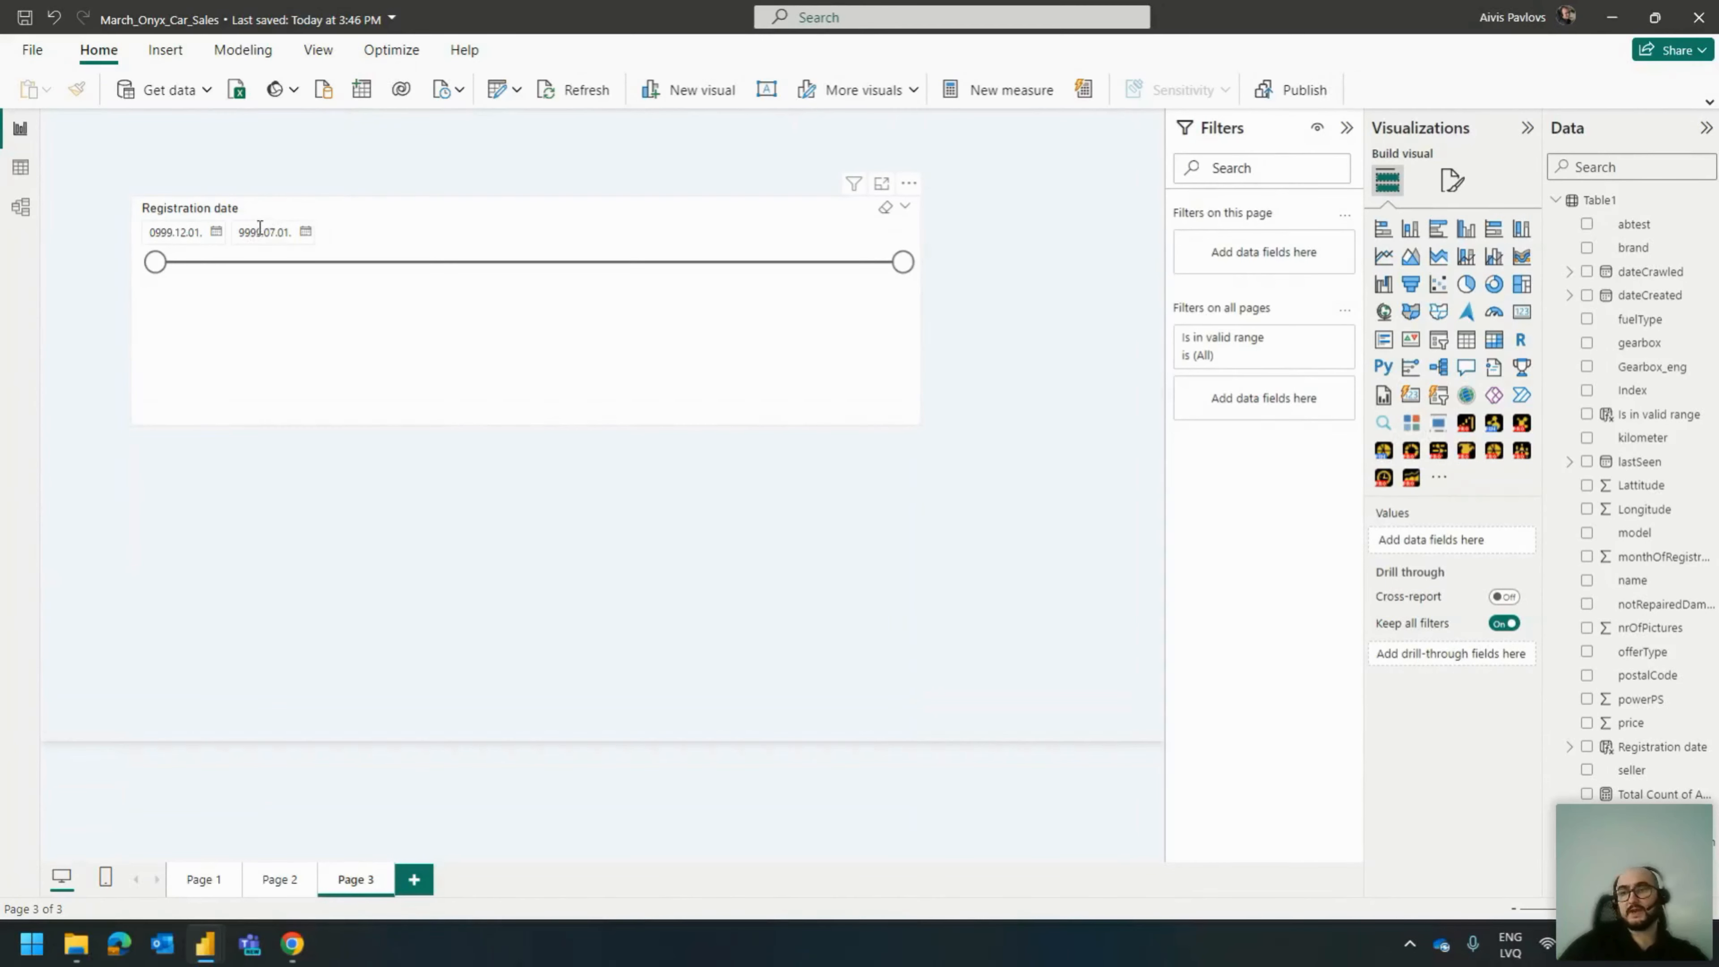
Display the Is in valid range column's DAX formula and examine its lower year limit.
click(1679, 414)
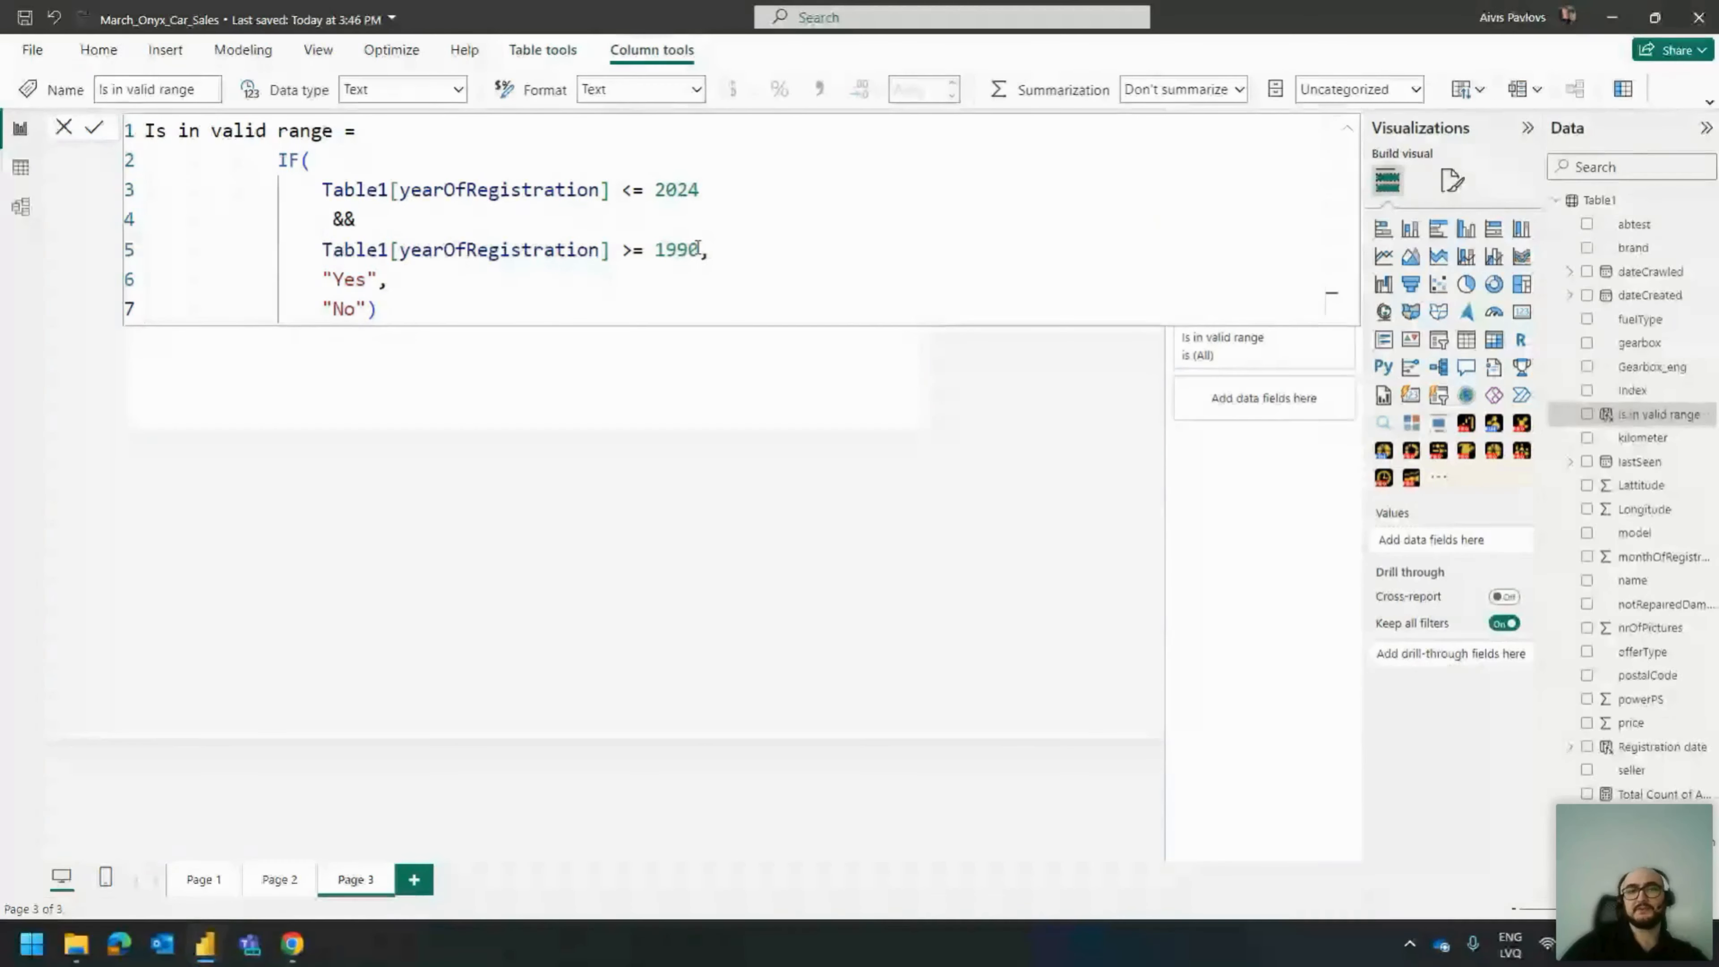
double_click(654, 251)
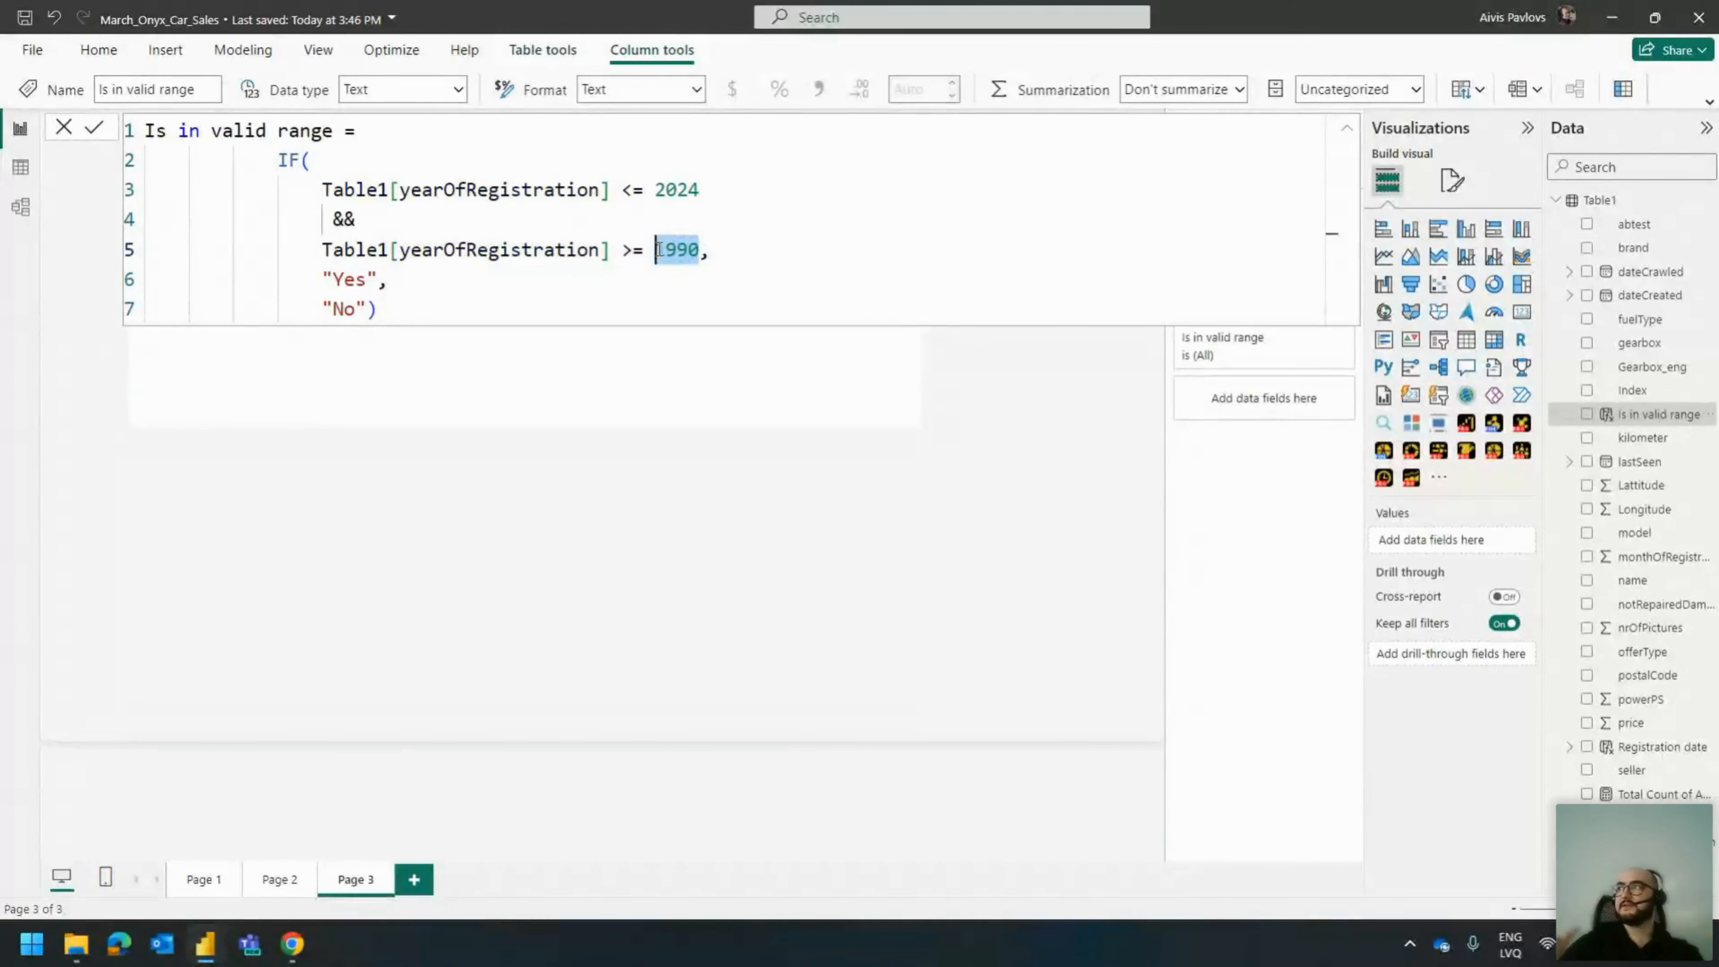
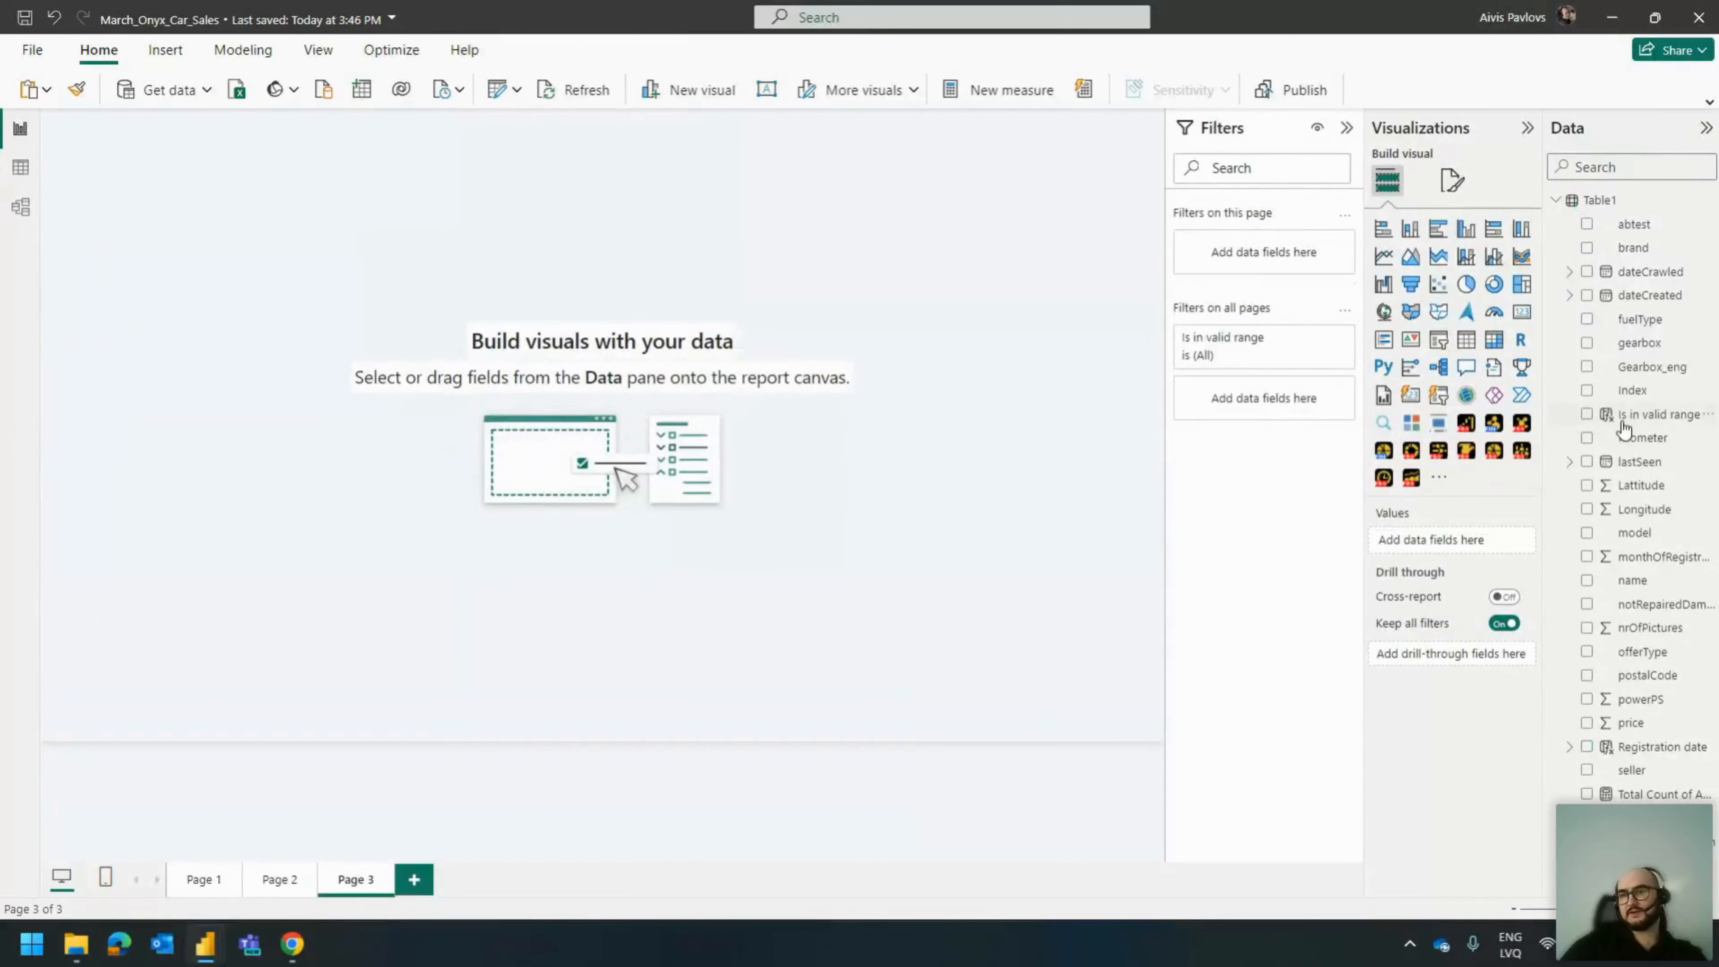
click(1645, 415)
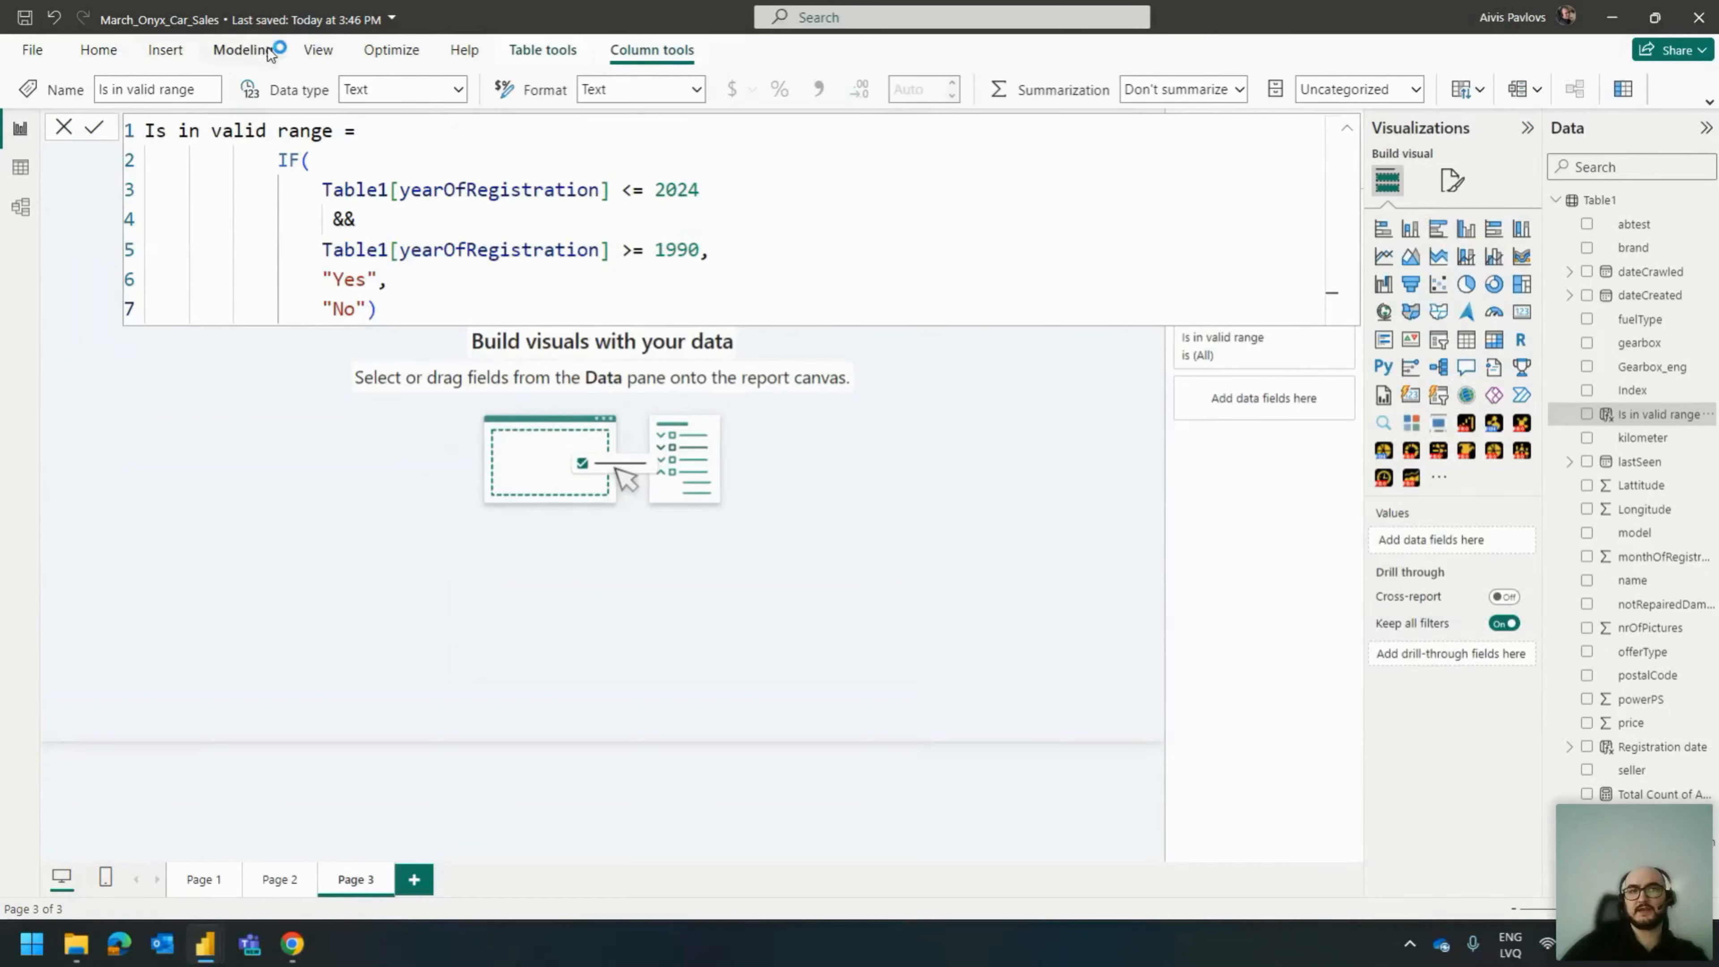
View the available types of new modelling parameter, and dismiss them together with the displayed formula.
click(109, 51)
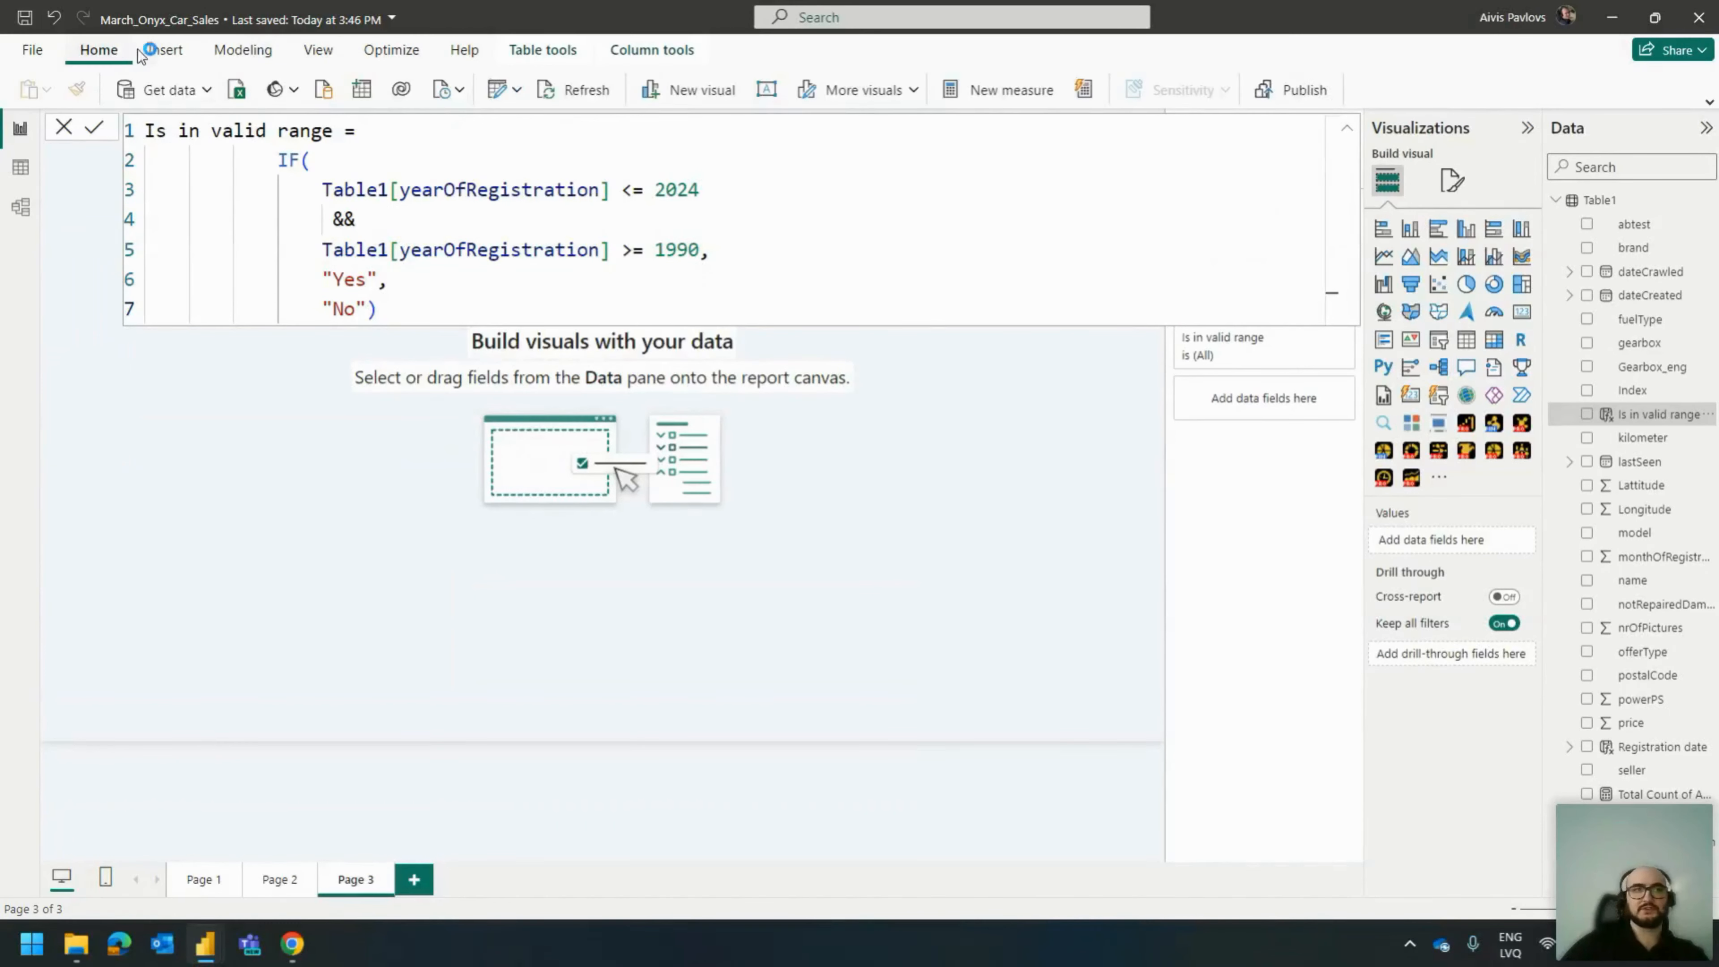
click(241, 49)
click(677, 91)
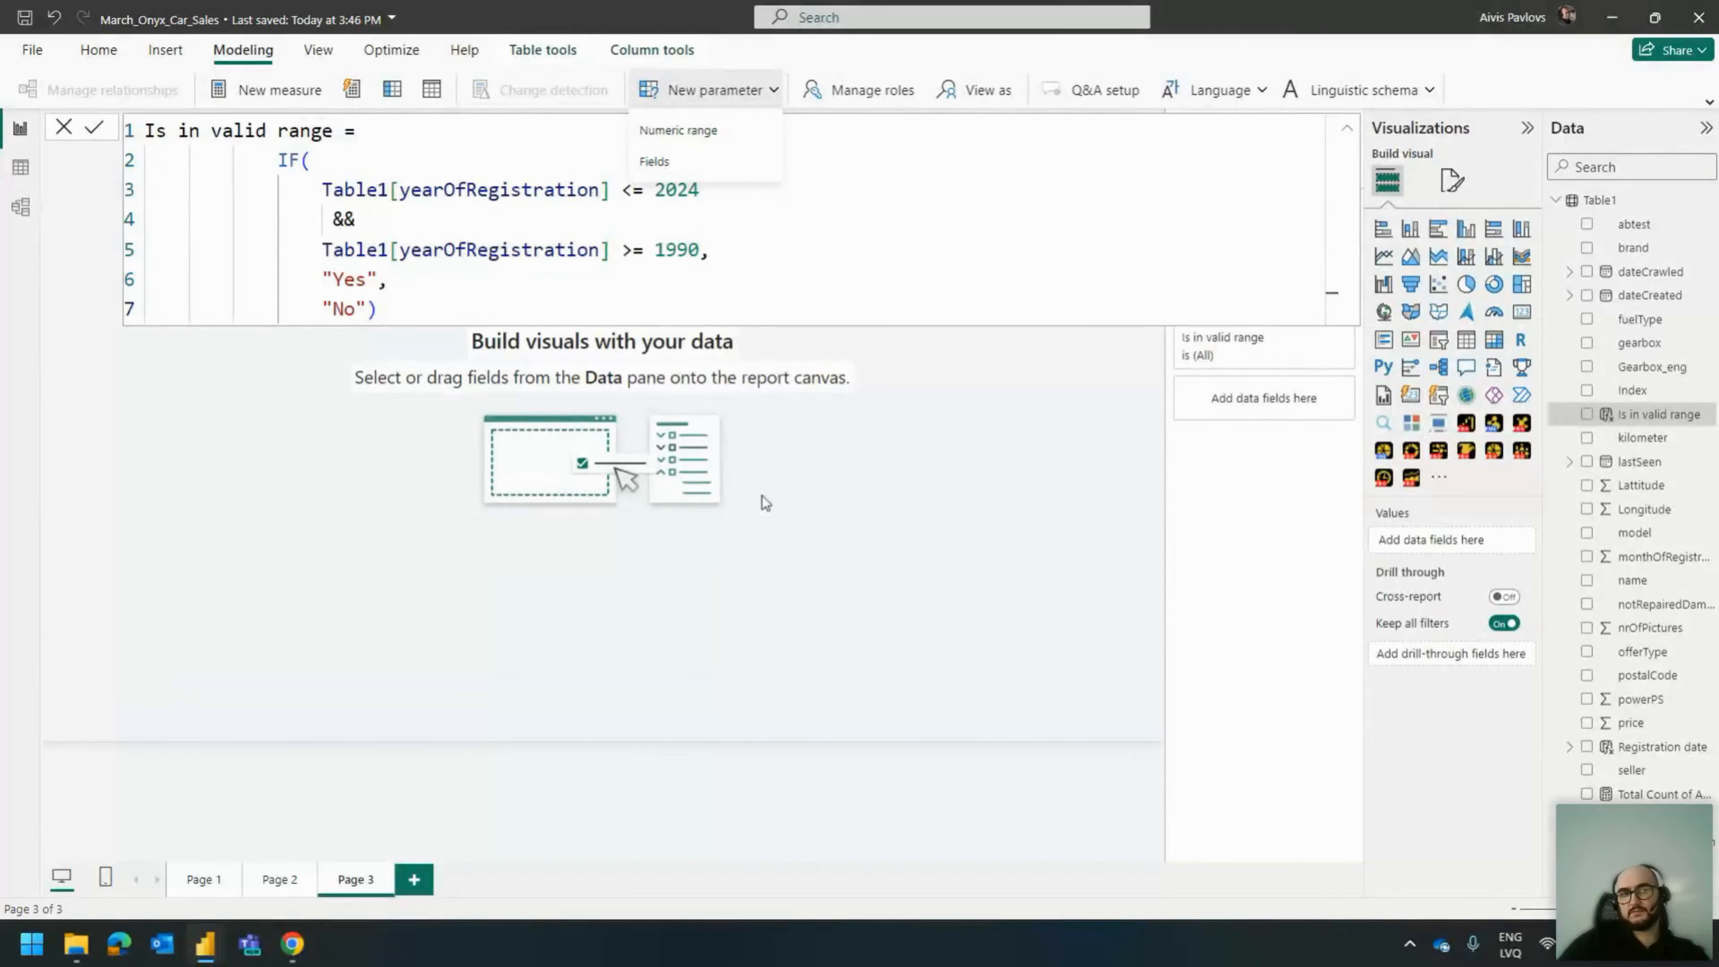
click(345, 523)
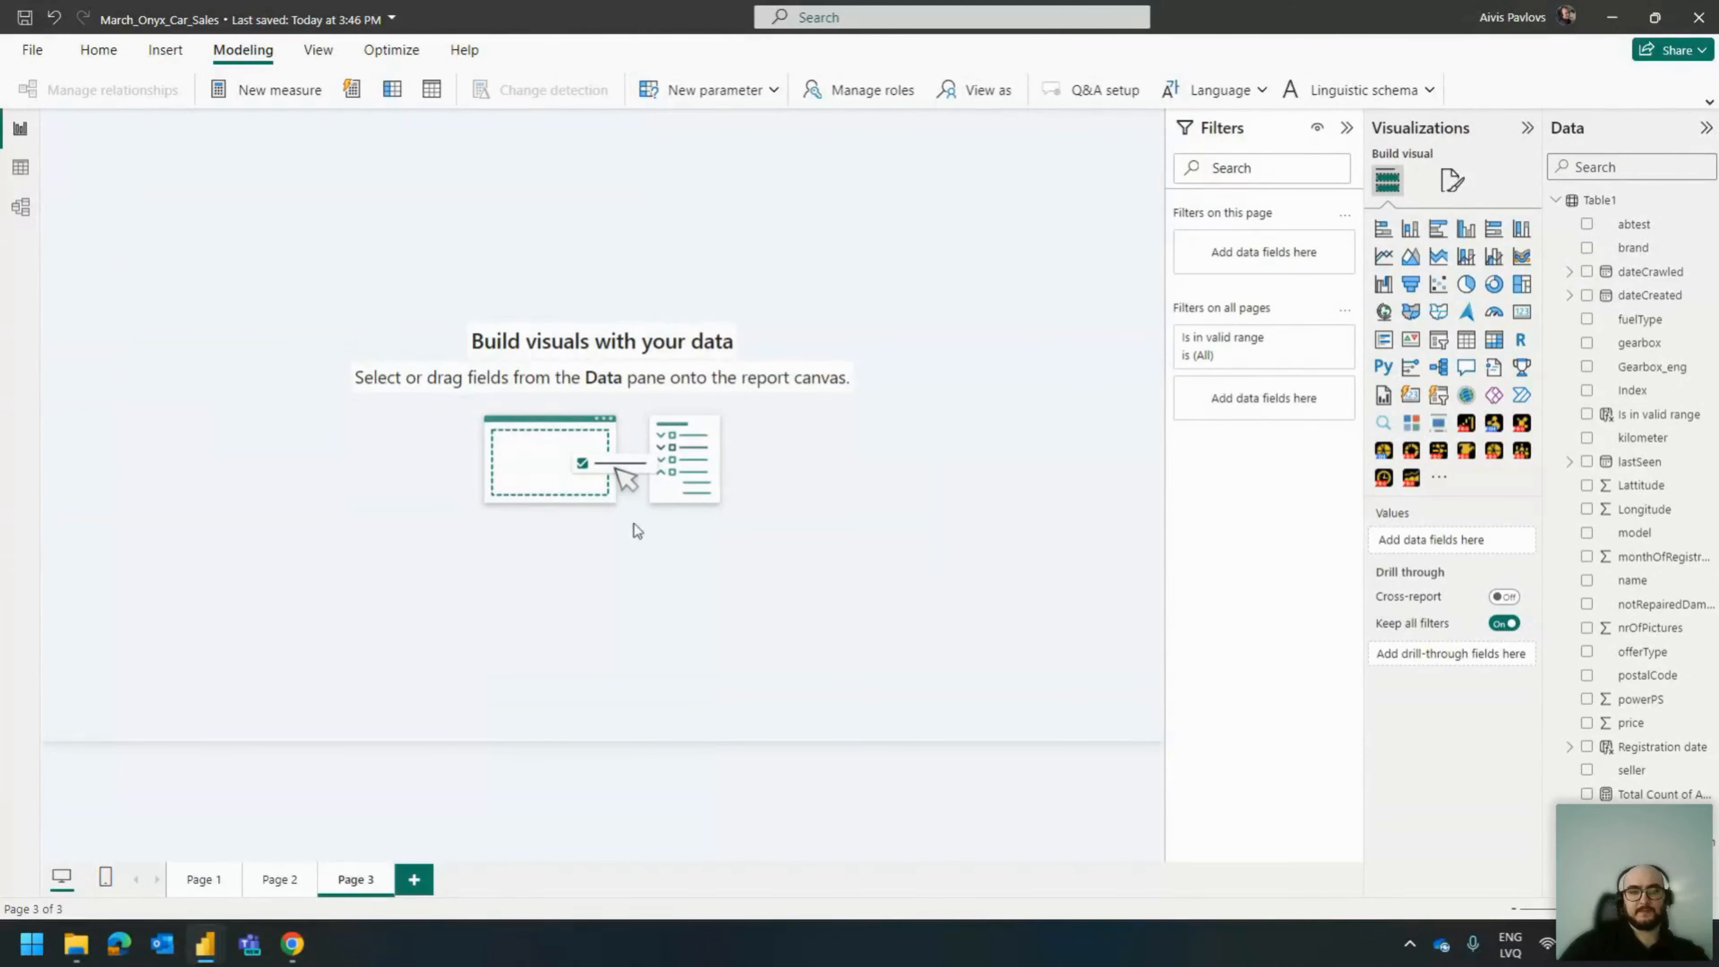
Switch to Page 1, review the Is in valid range formula and show the values in its all-pages filter.
click(203, 880)
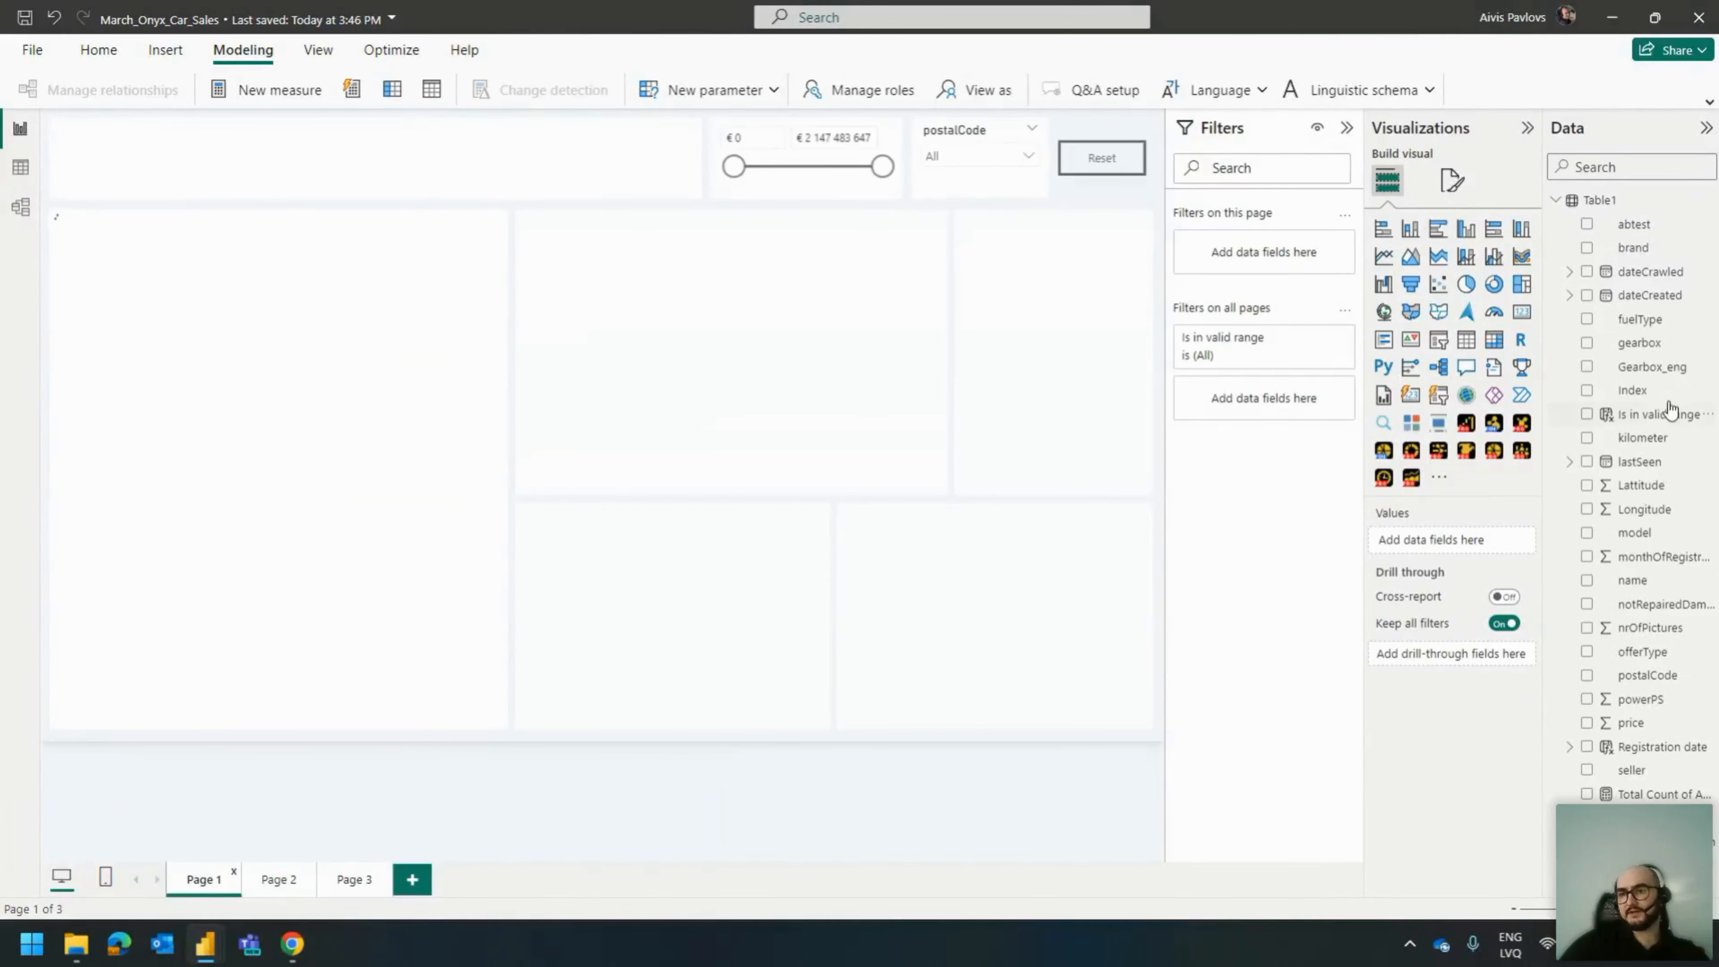
click(1645, 416)
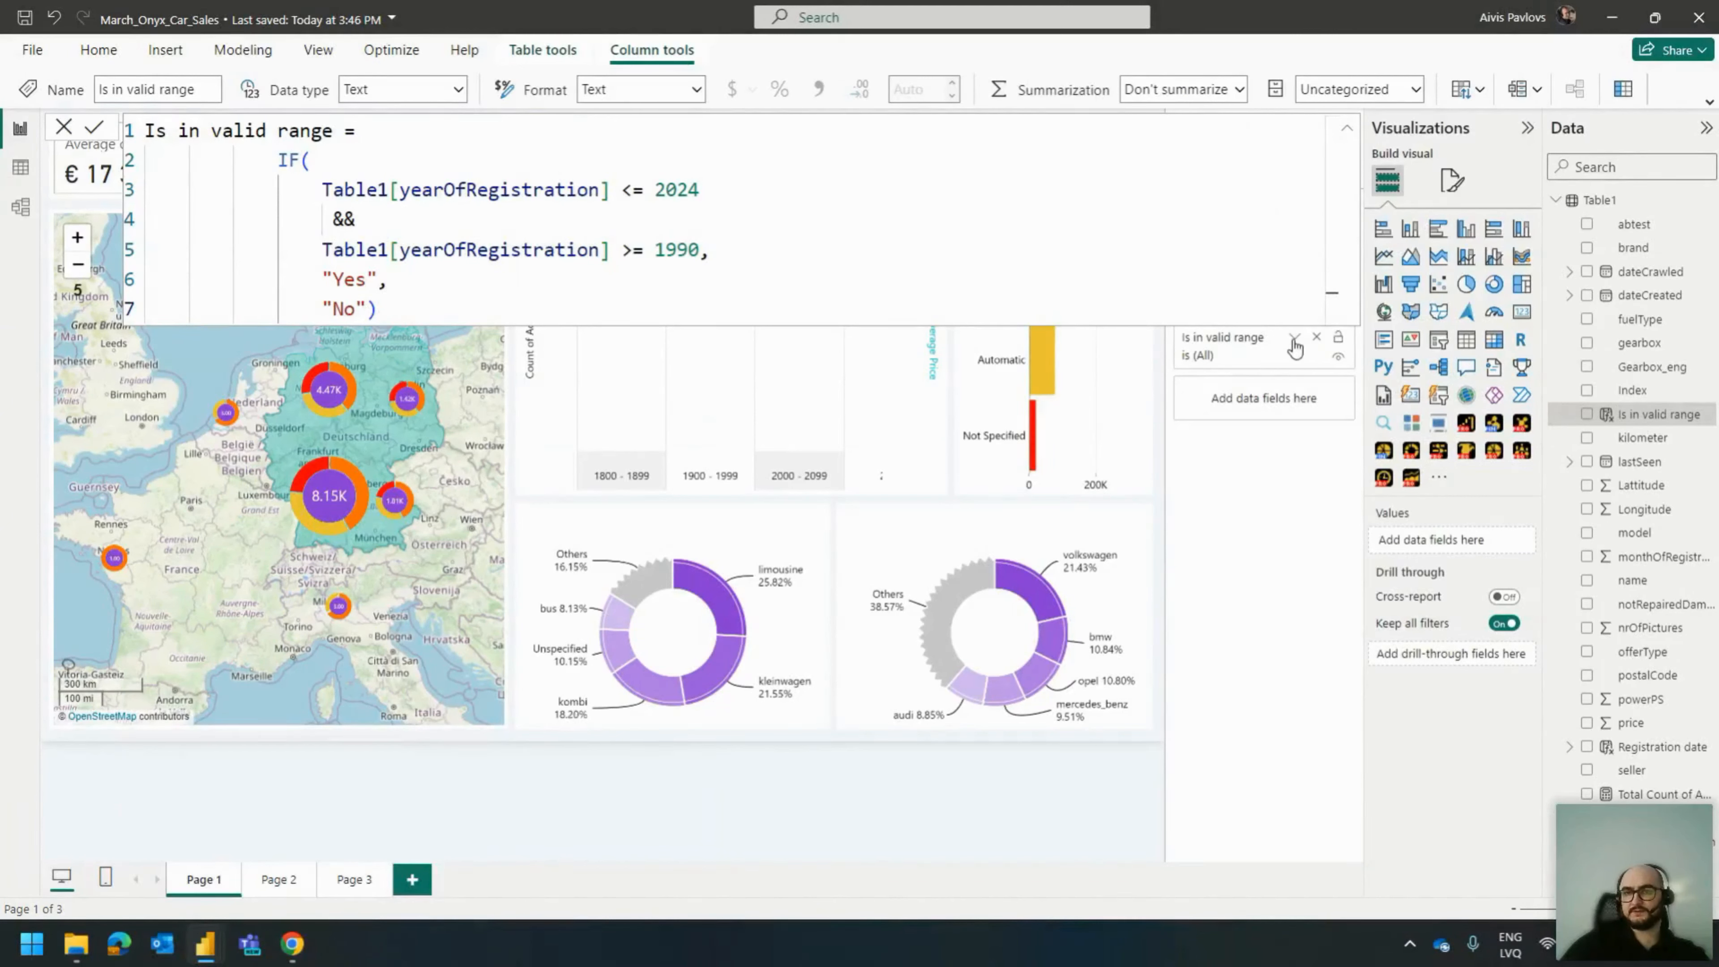
click(64, 127)
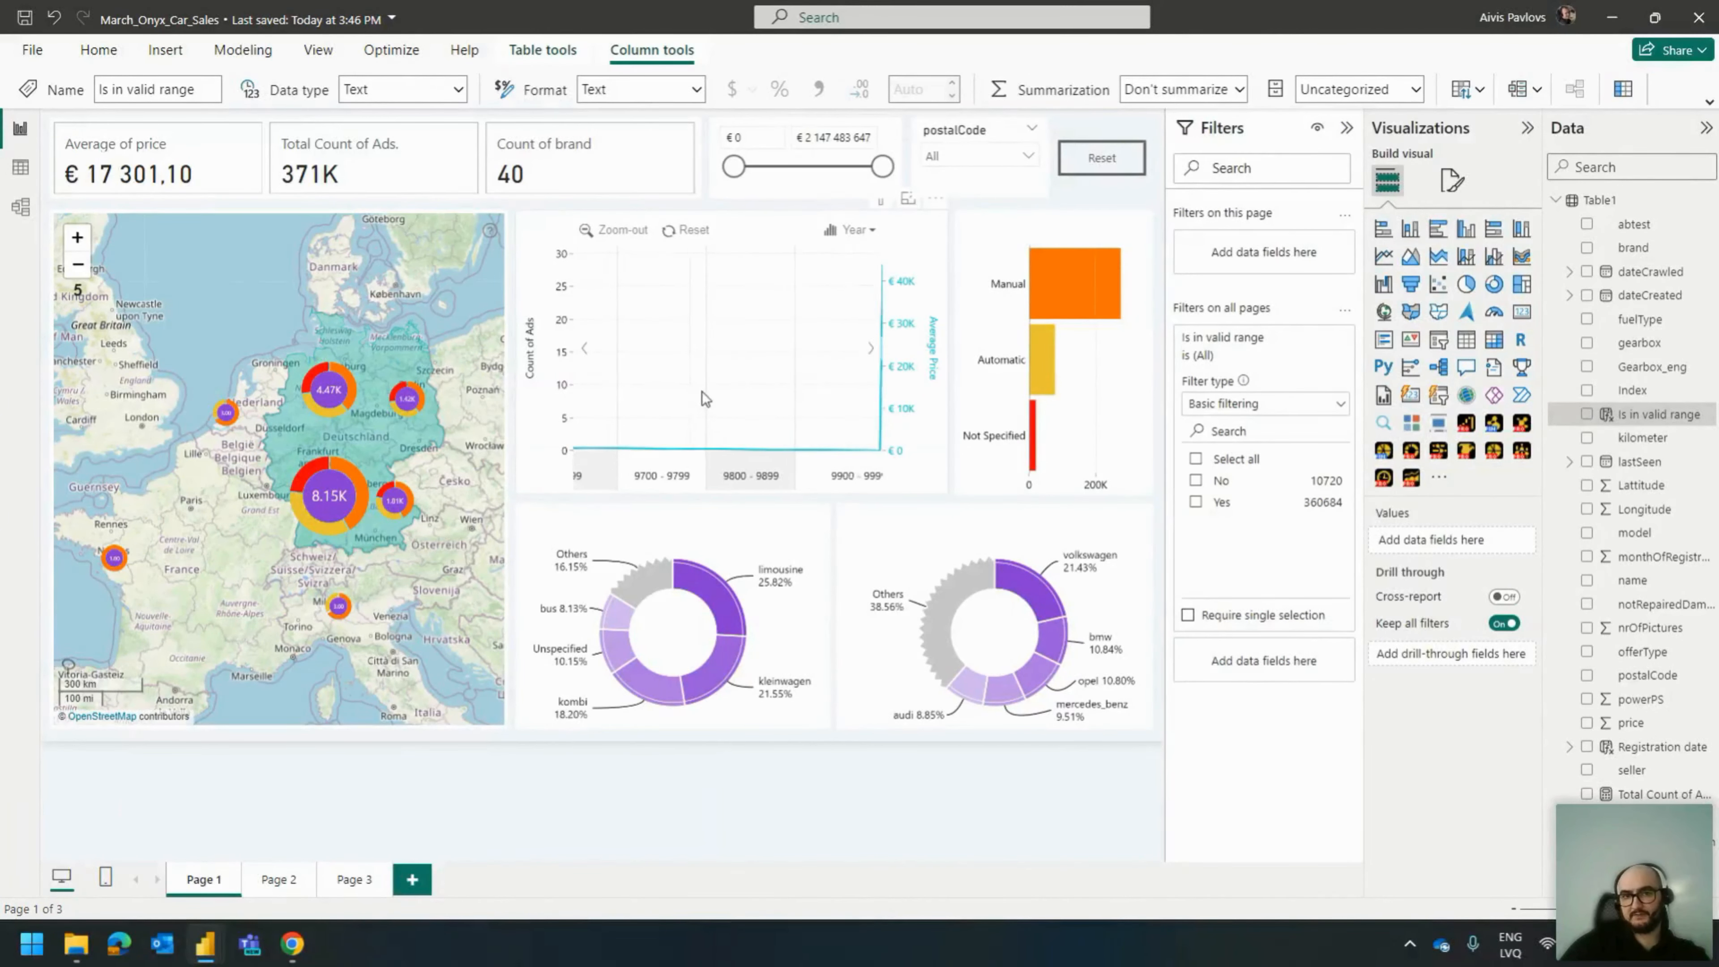
Drill into the far-future registration years on the ad count and average price chart to examine the out-of-range records.
drag(703, 390, 773, 310)
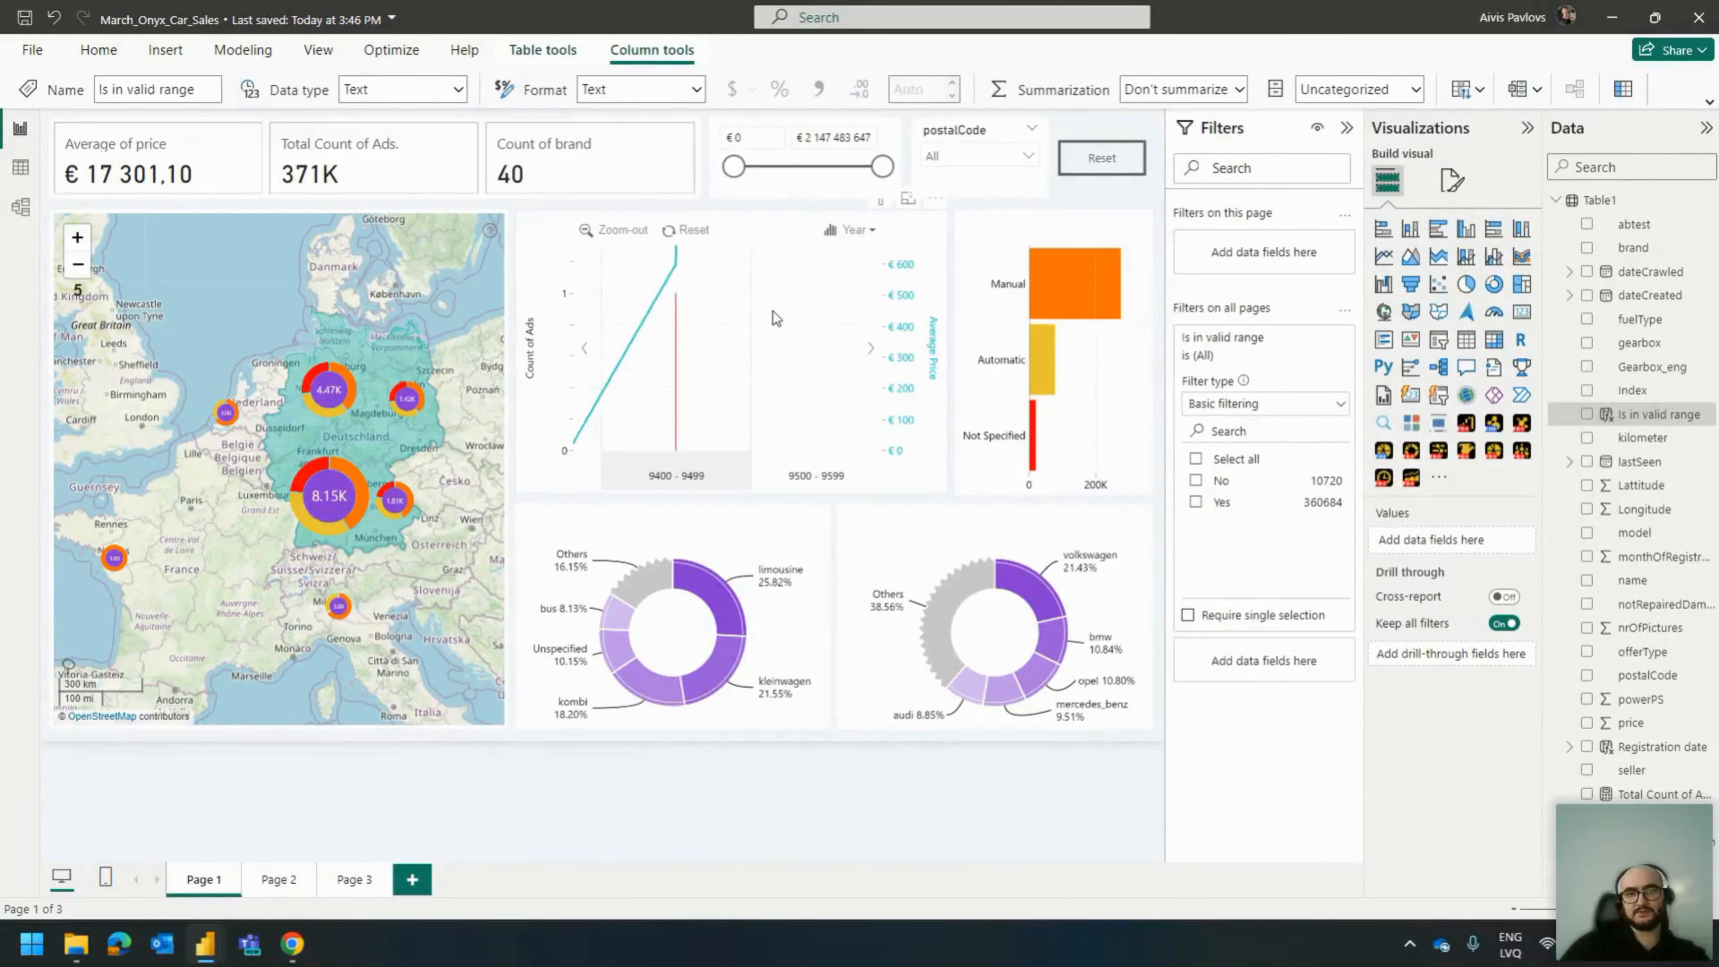
scroll(748, 300, down, 3)
click(745, 298)
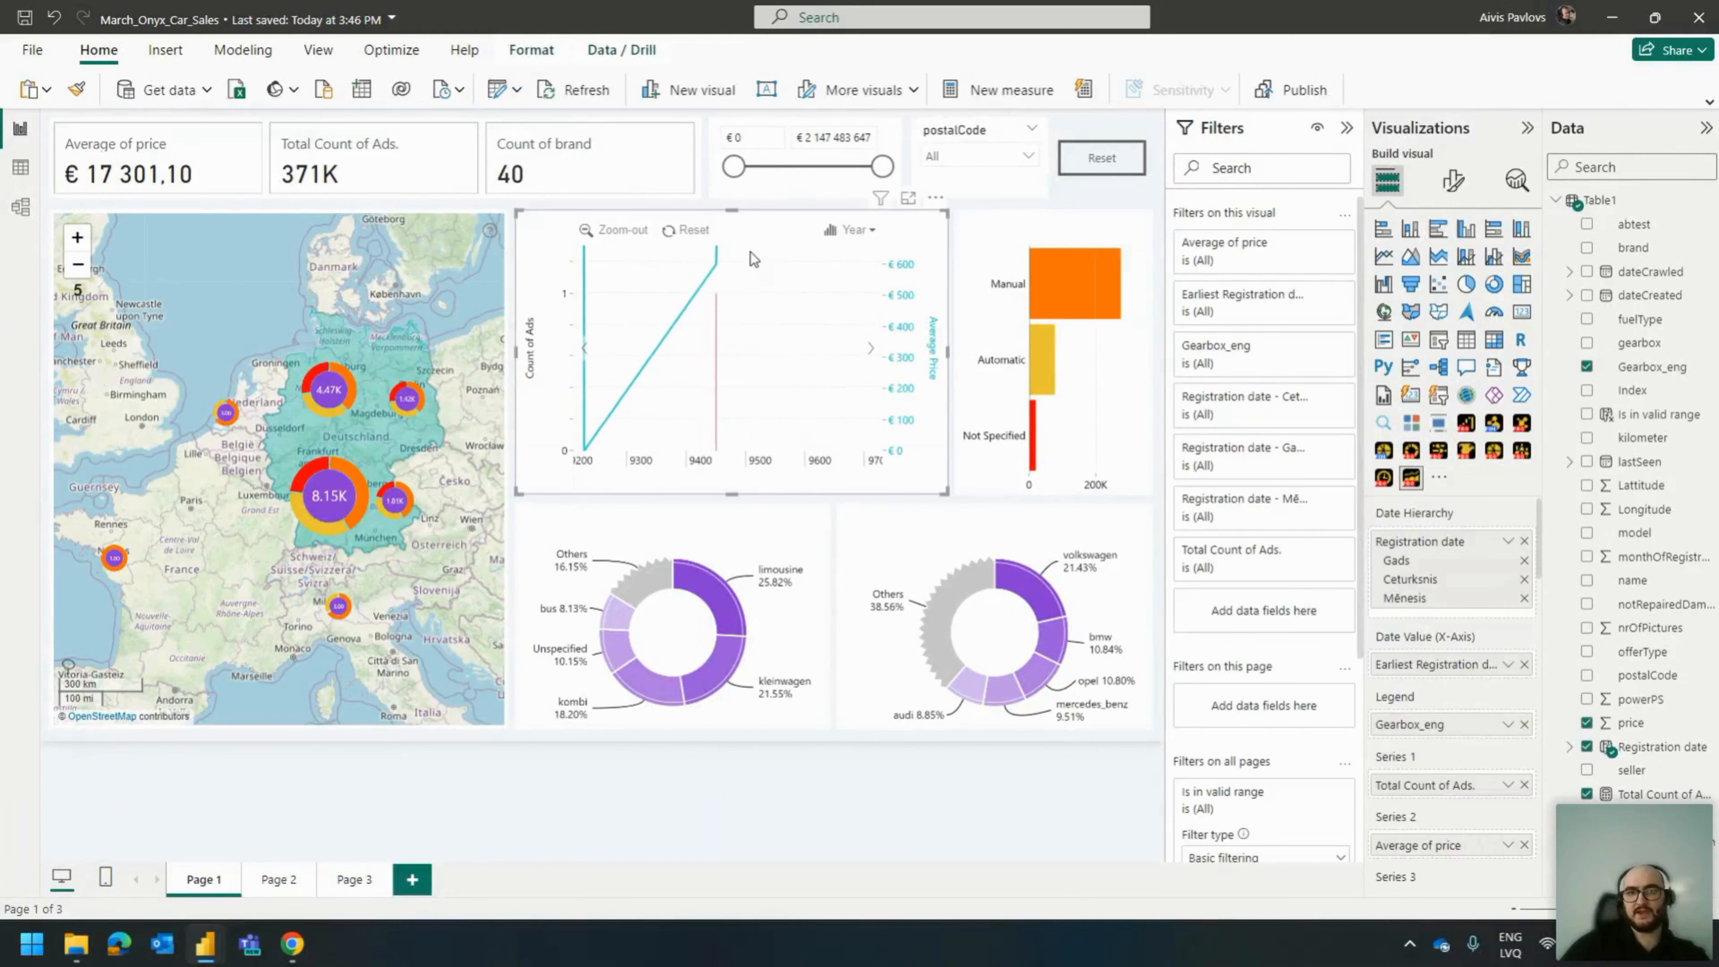
scroll(753, 259, up, 3)
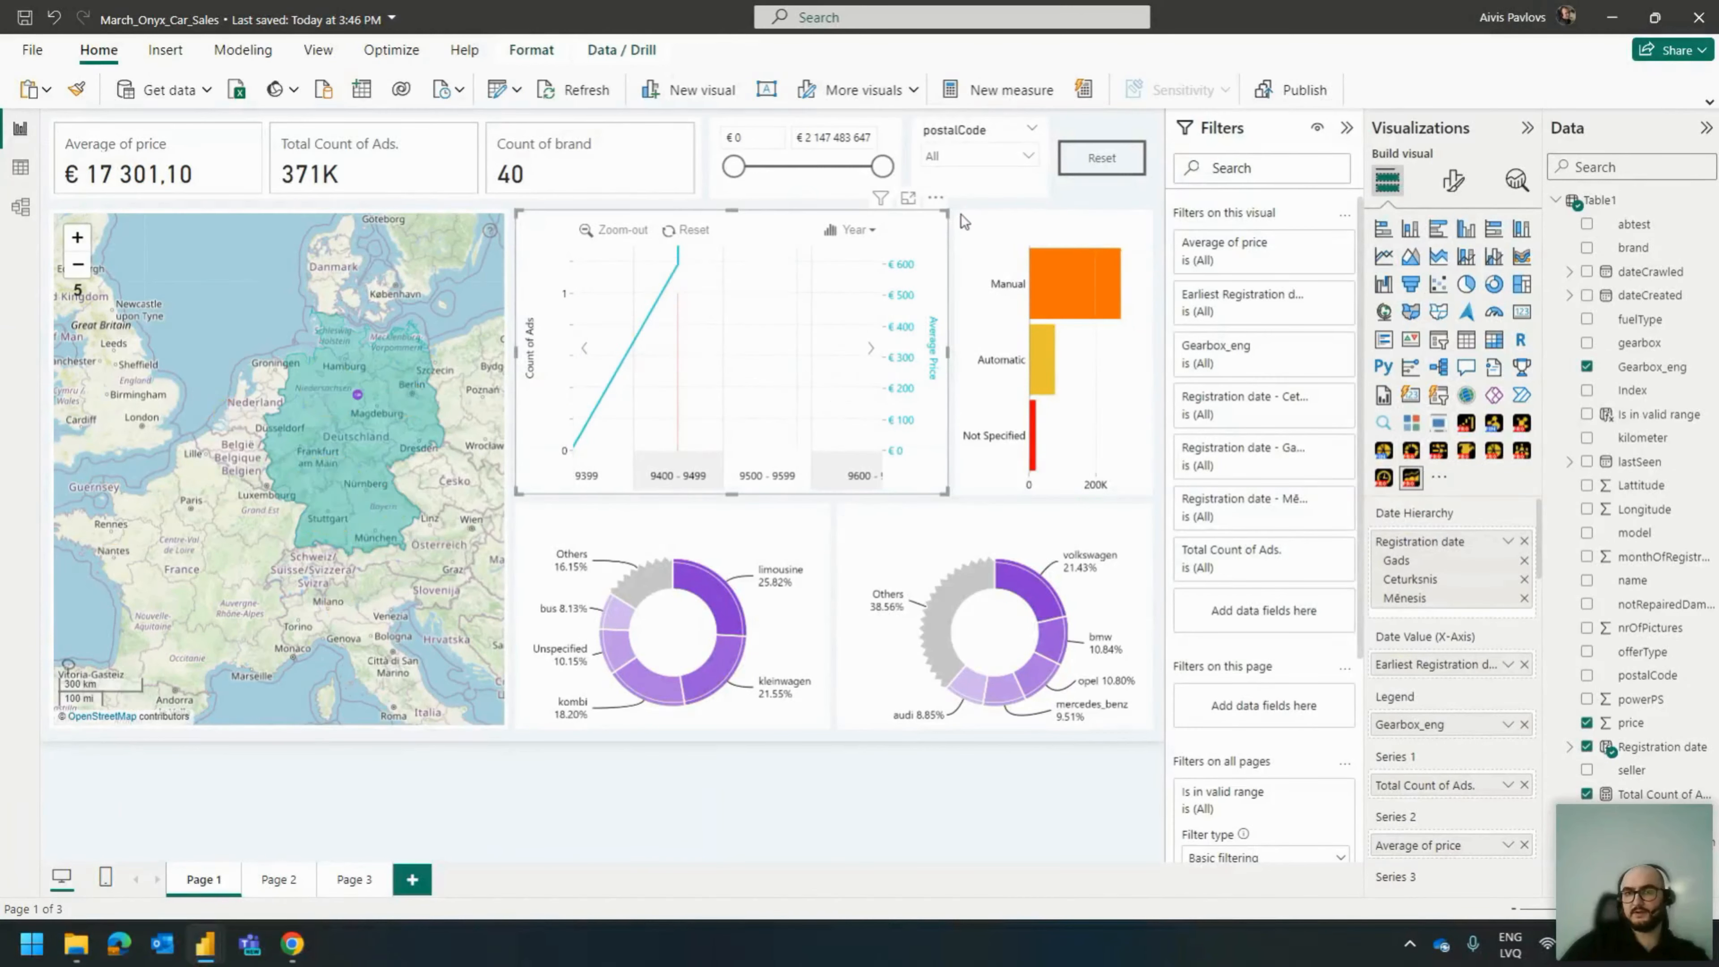
Filter all pages to Yes for Is in valid range and reset the year selection on the ad count chart.
click(1062, 196)
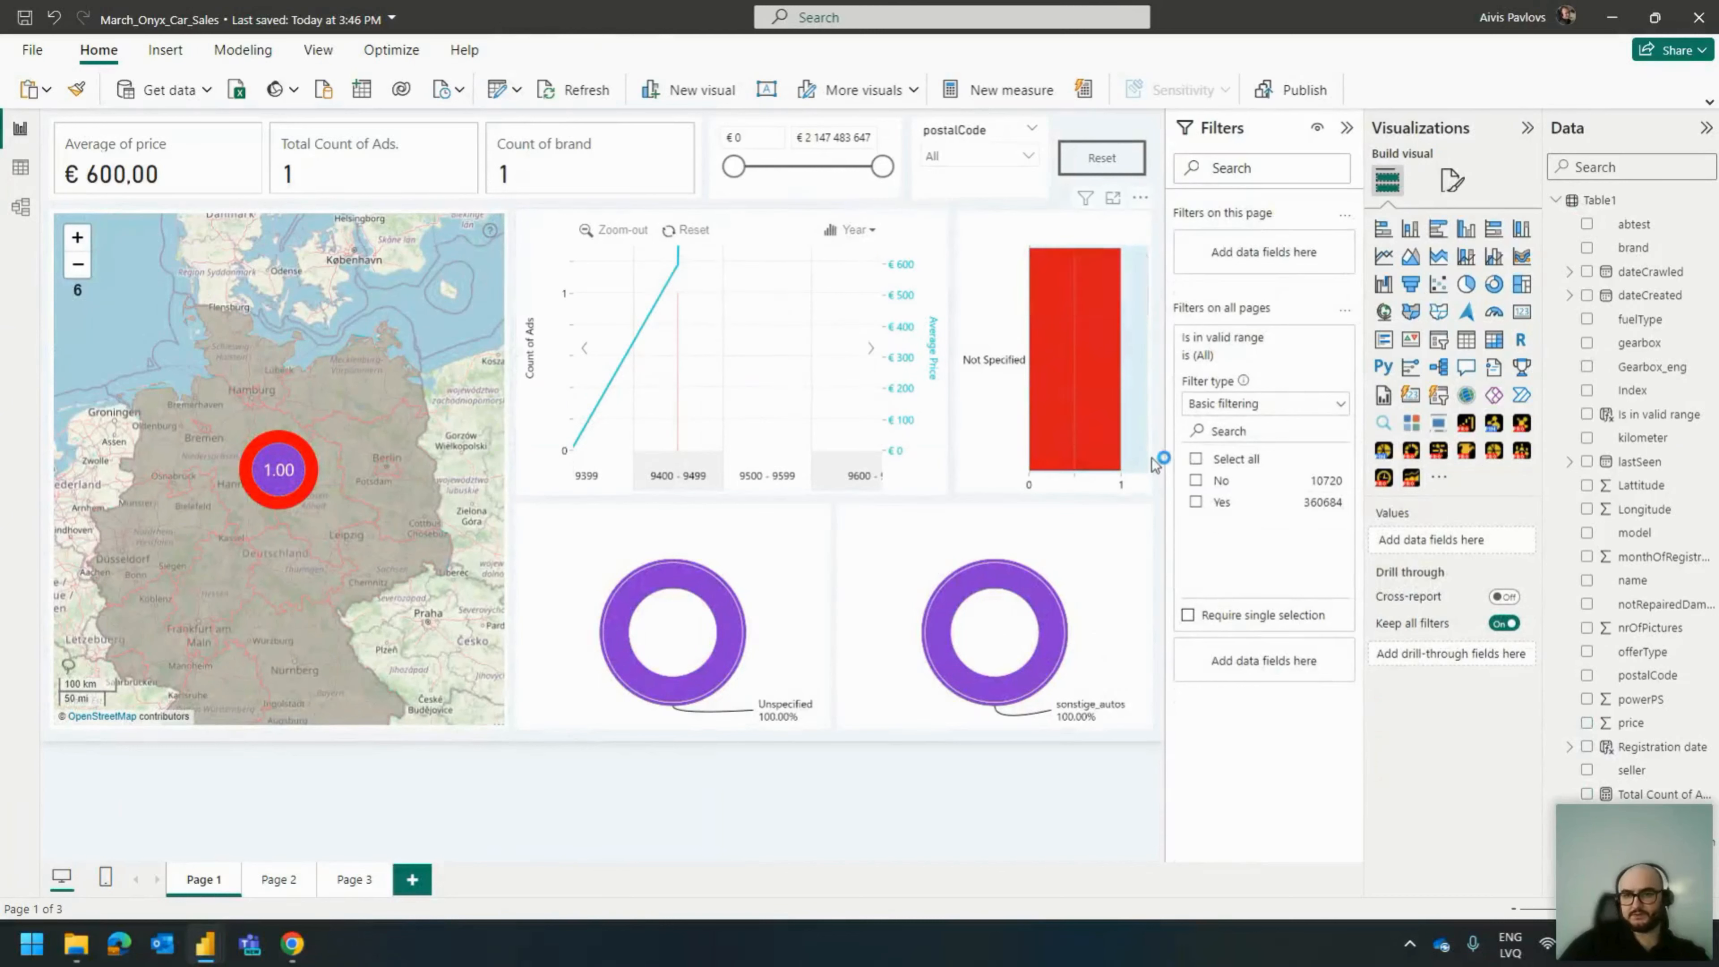
click(1195, 502)
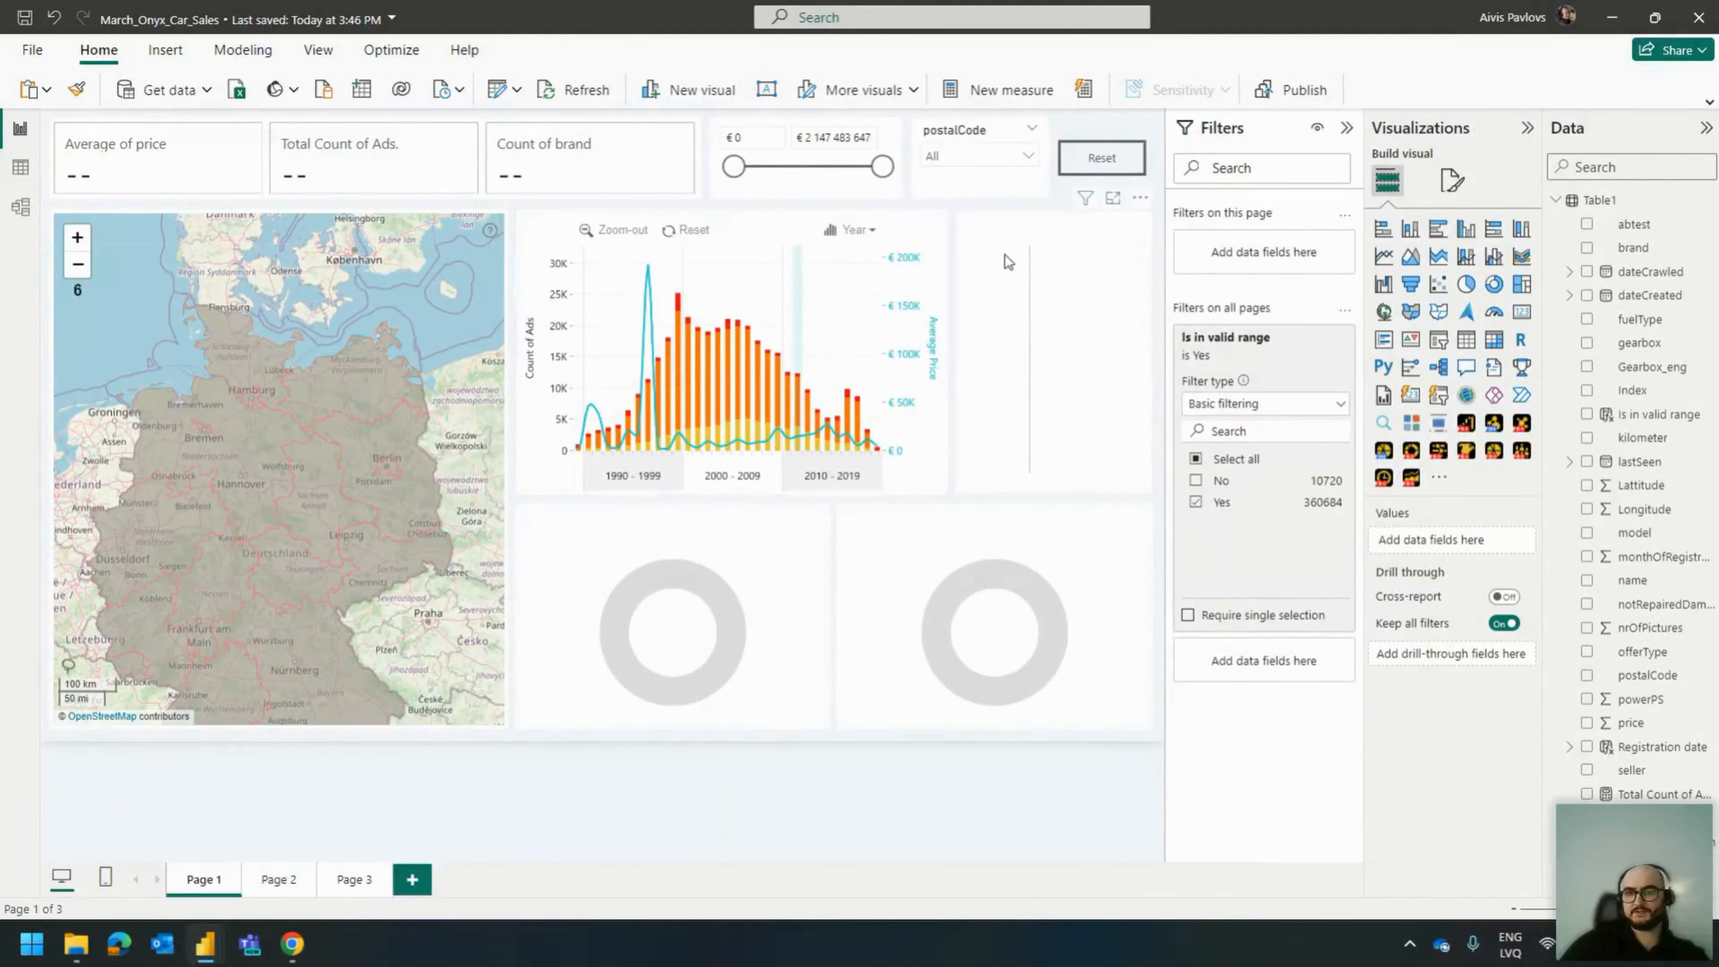
click(524, 214)
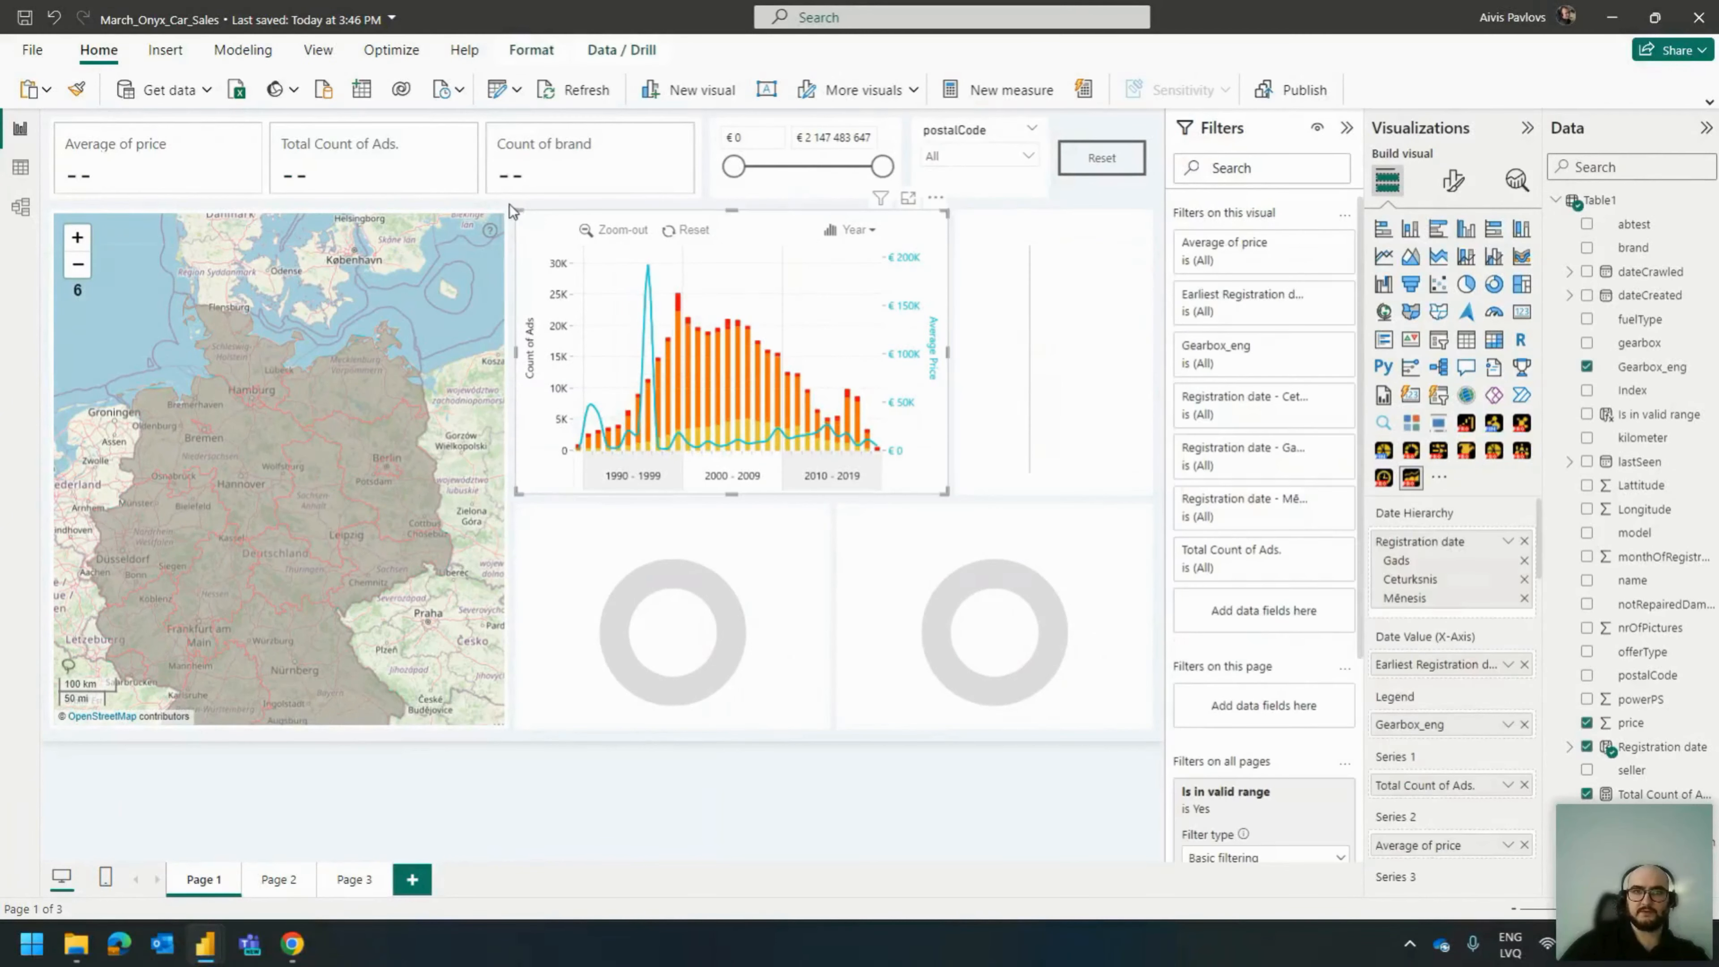
click(509, 205)
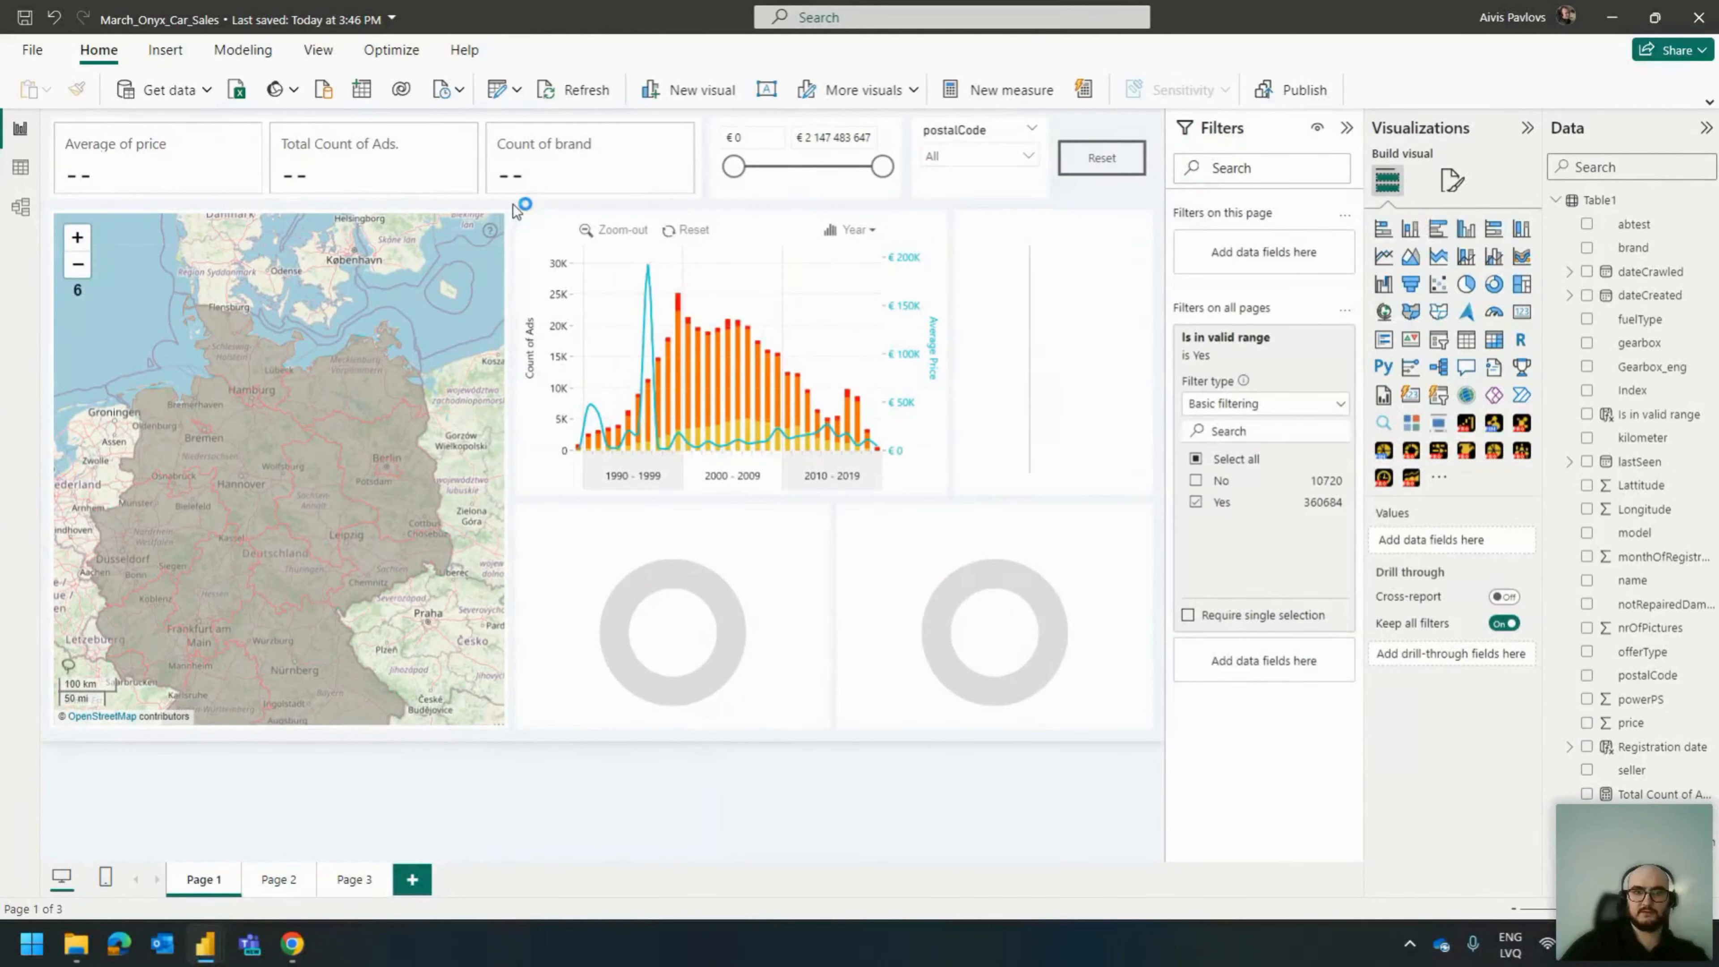
click(694, 232)
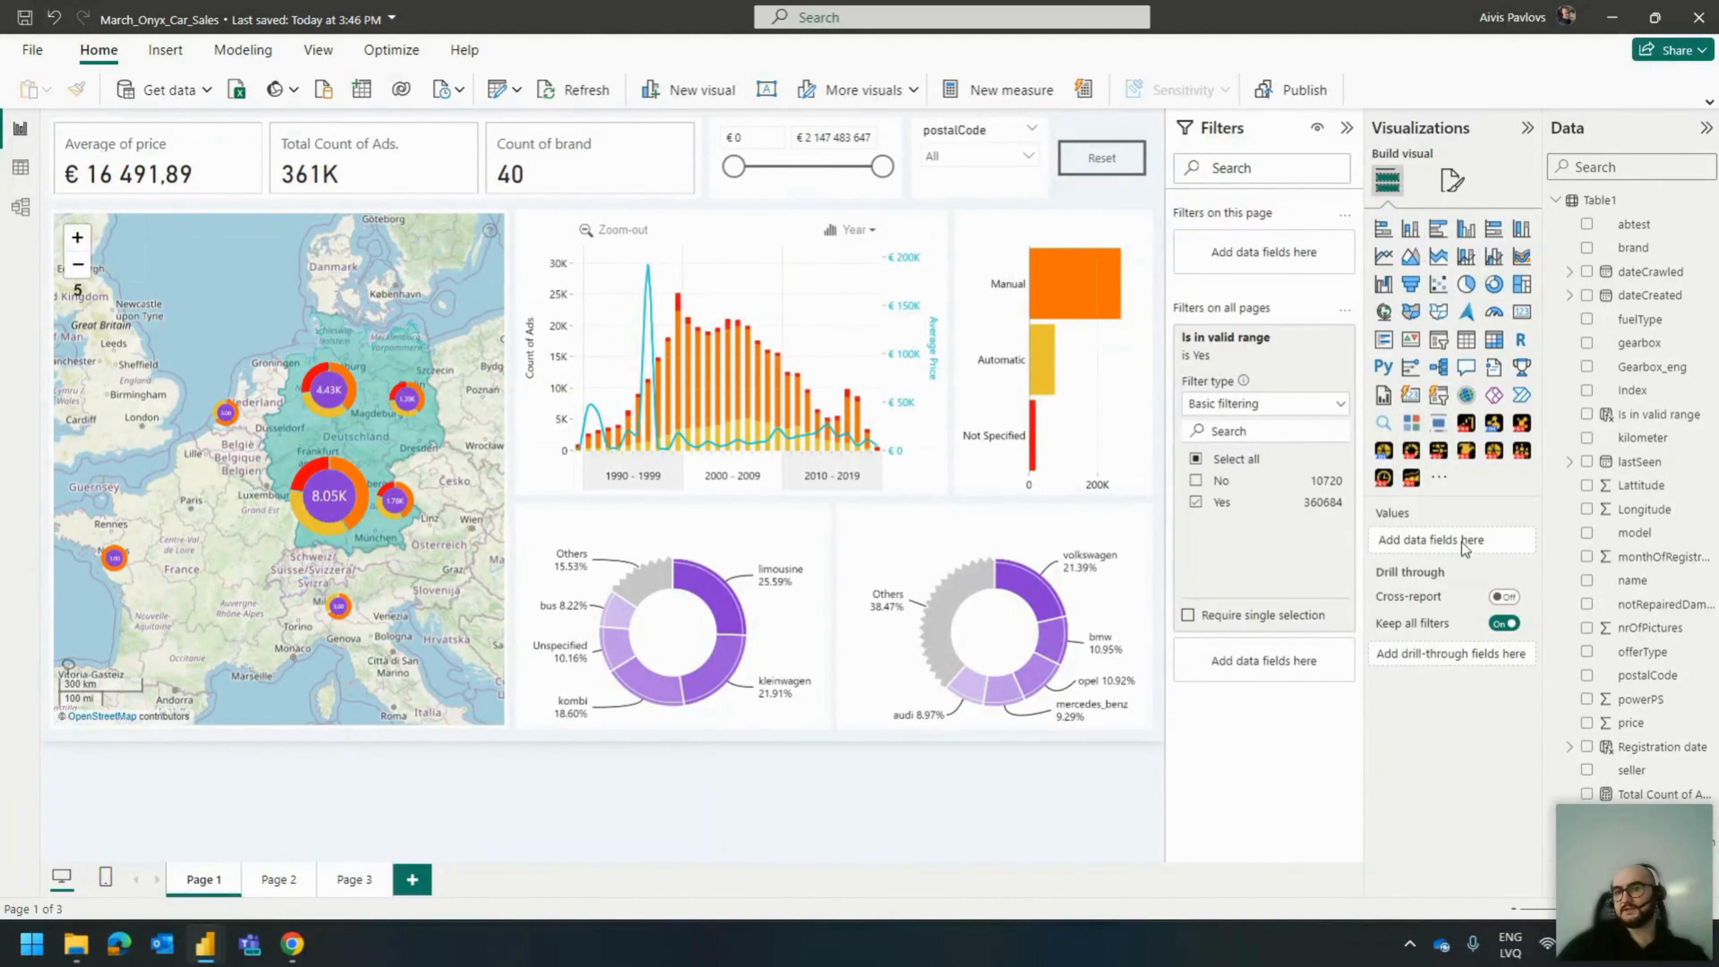
Collapse the report's filters and select the Page 1 map to show its latitude and longitude fields.
click(1346, 127)
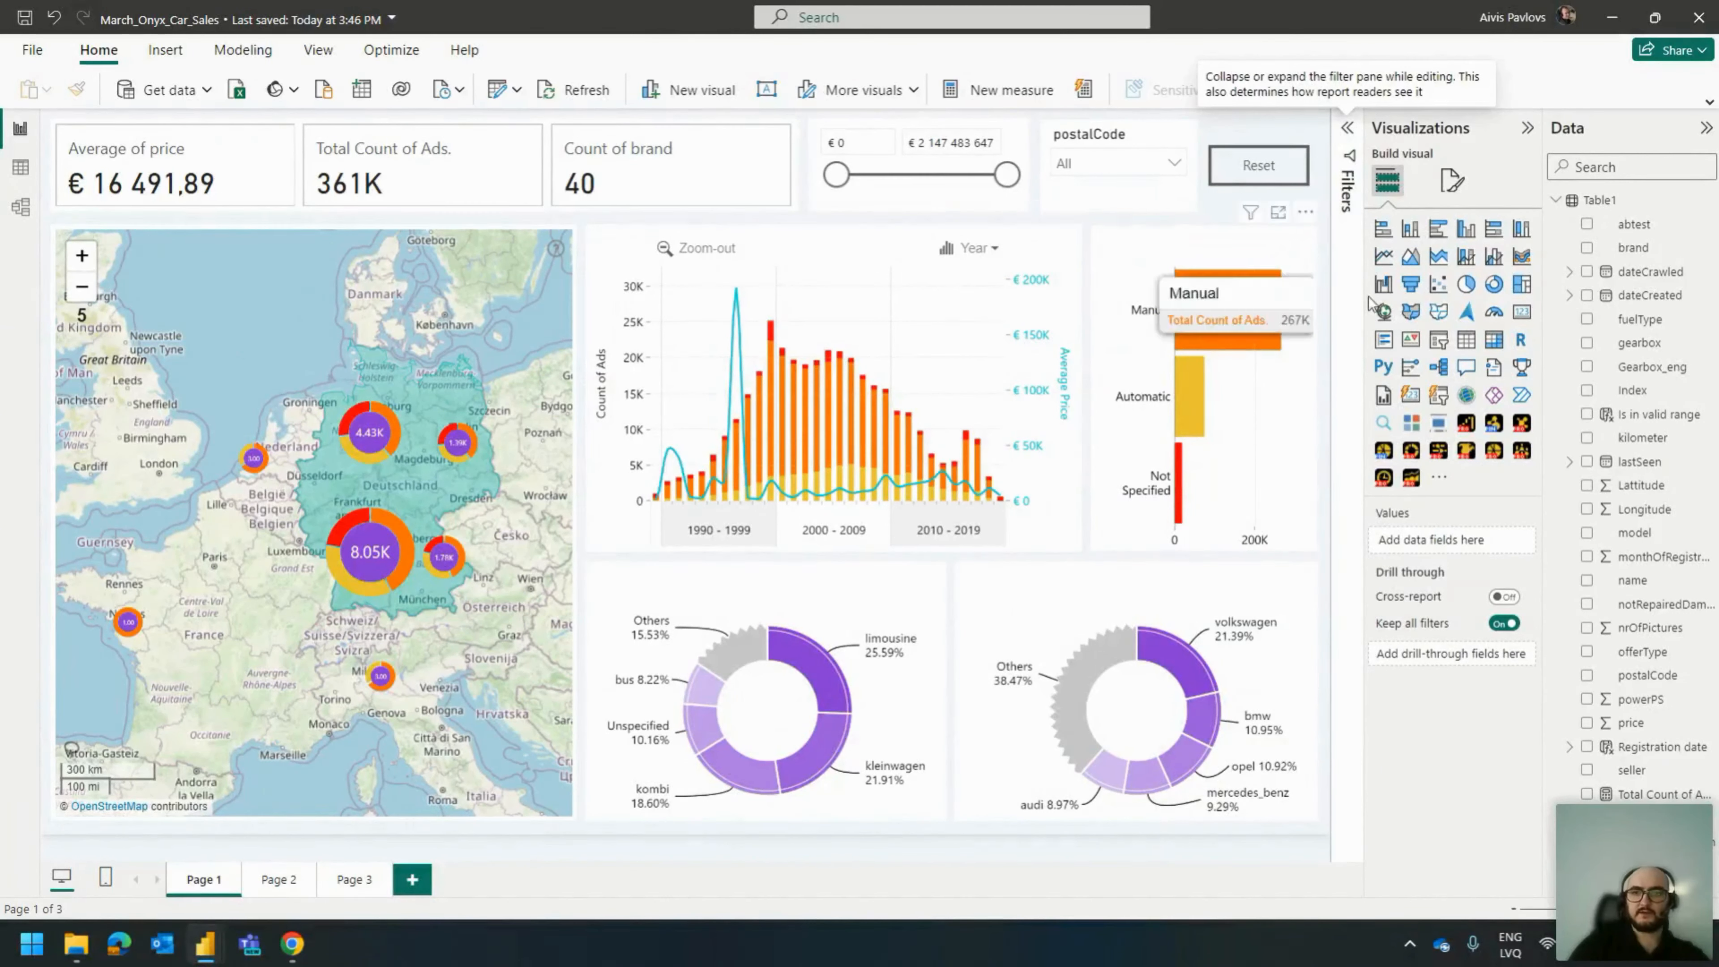
click(988, 568)
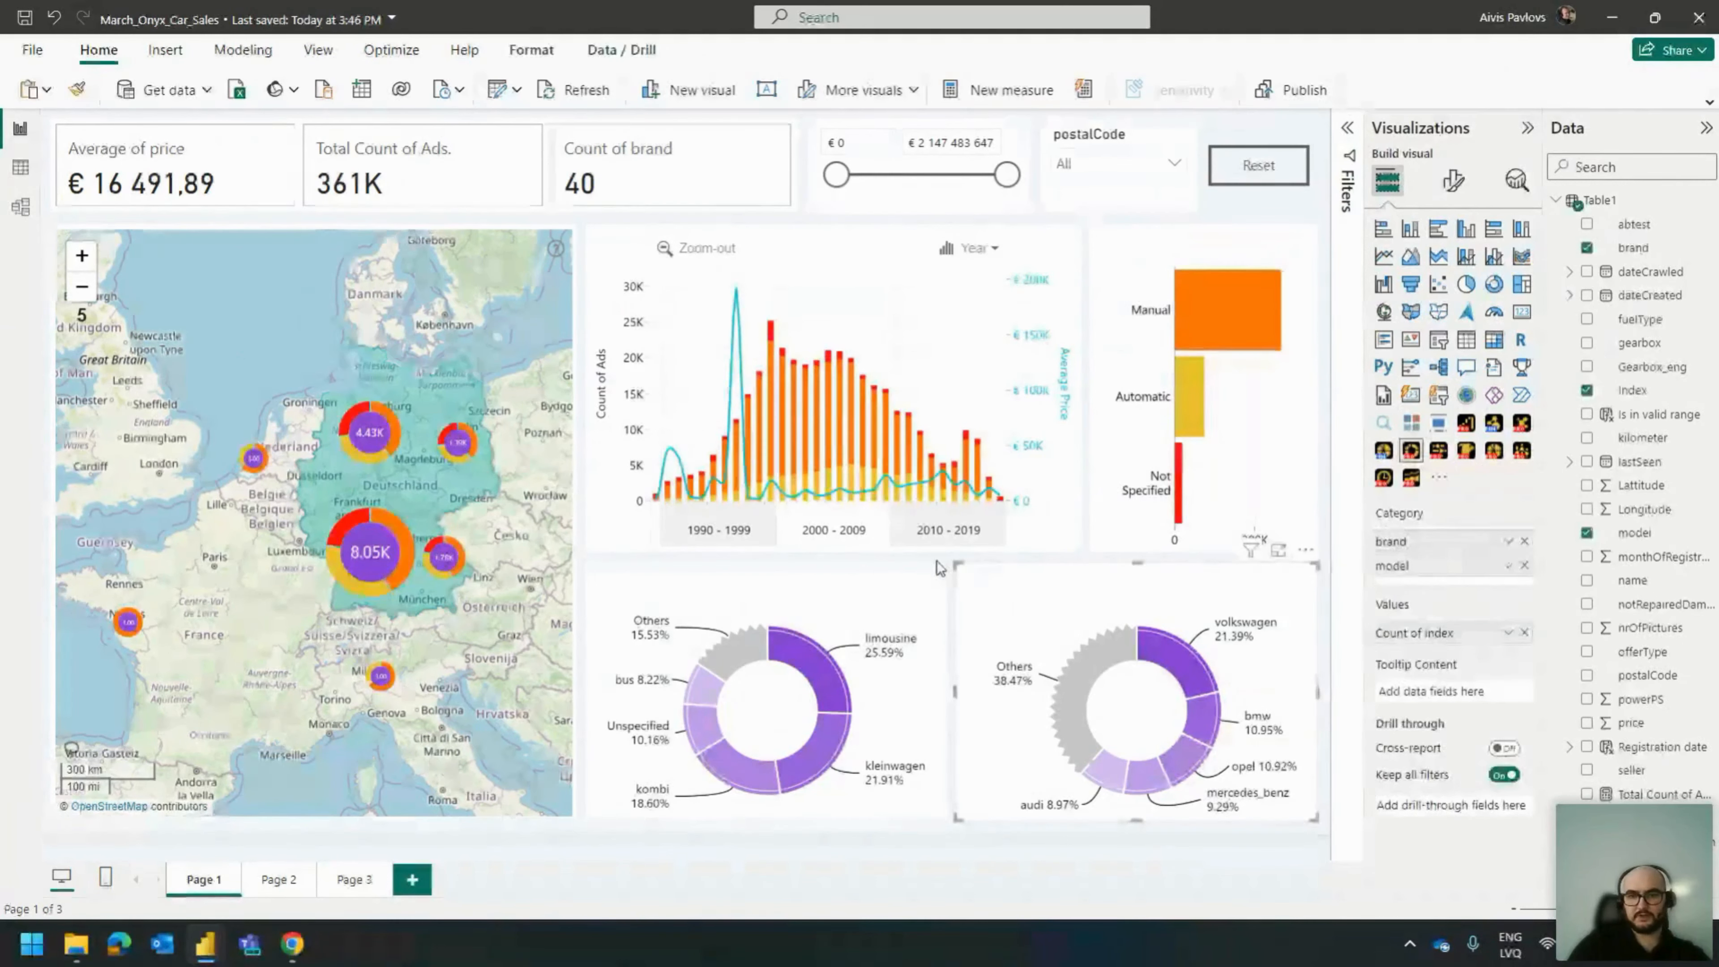
click(931, 566)
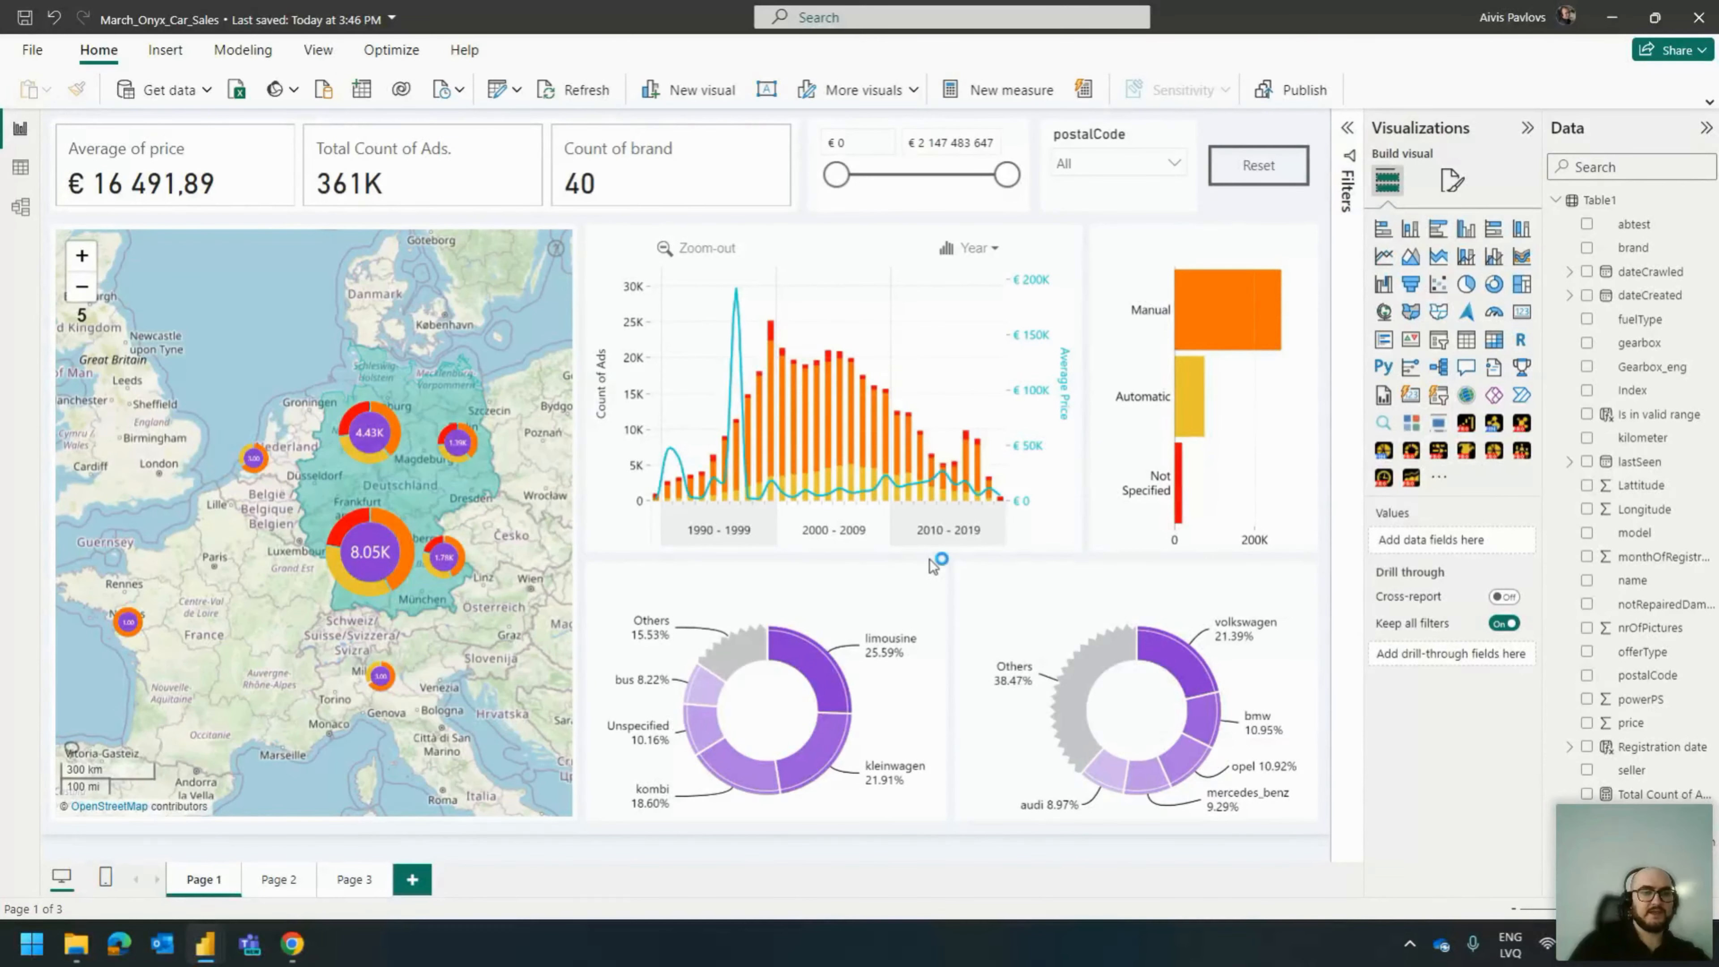
click(255, 349)
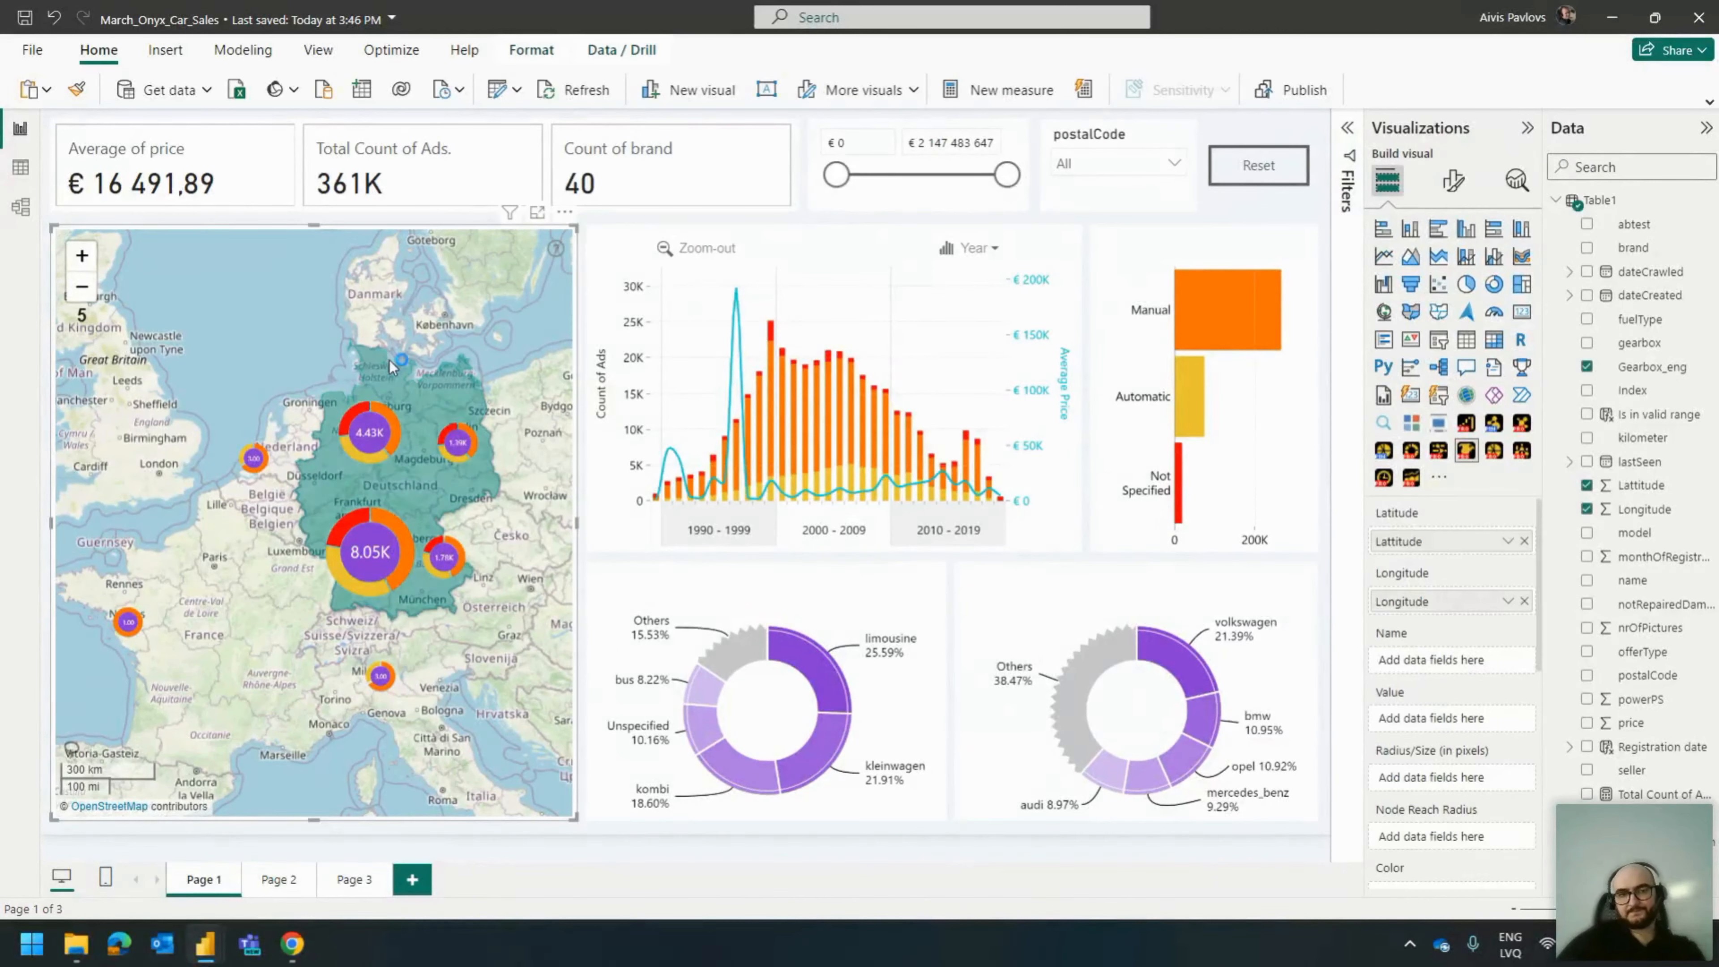
drag(509, 392, 450, 389)
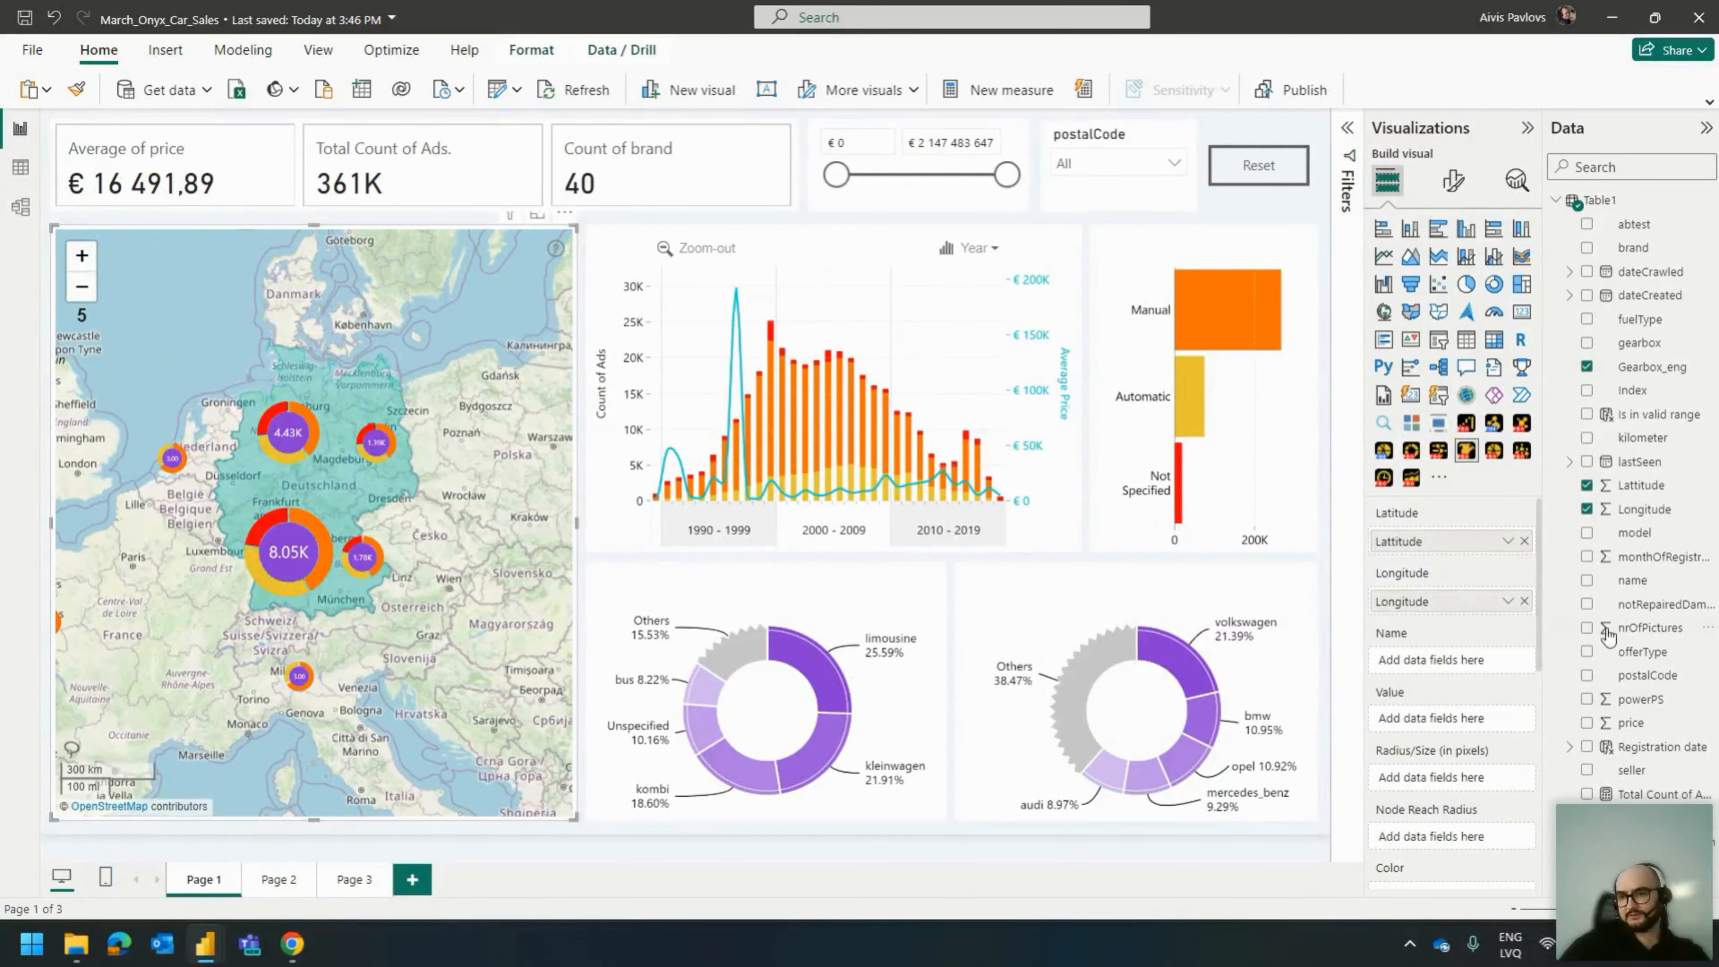
Examine the Lattitude, Longitude and postalCode columns in Table1's data.
click(31, 164)
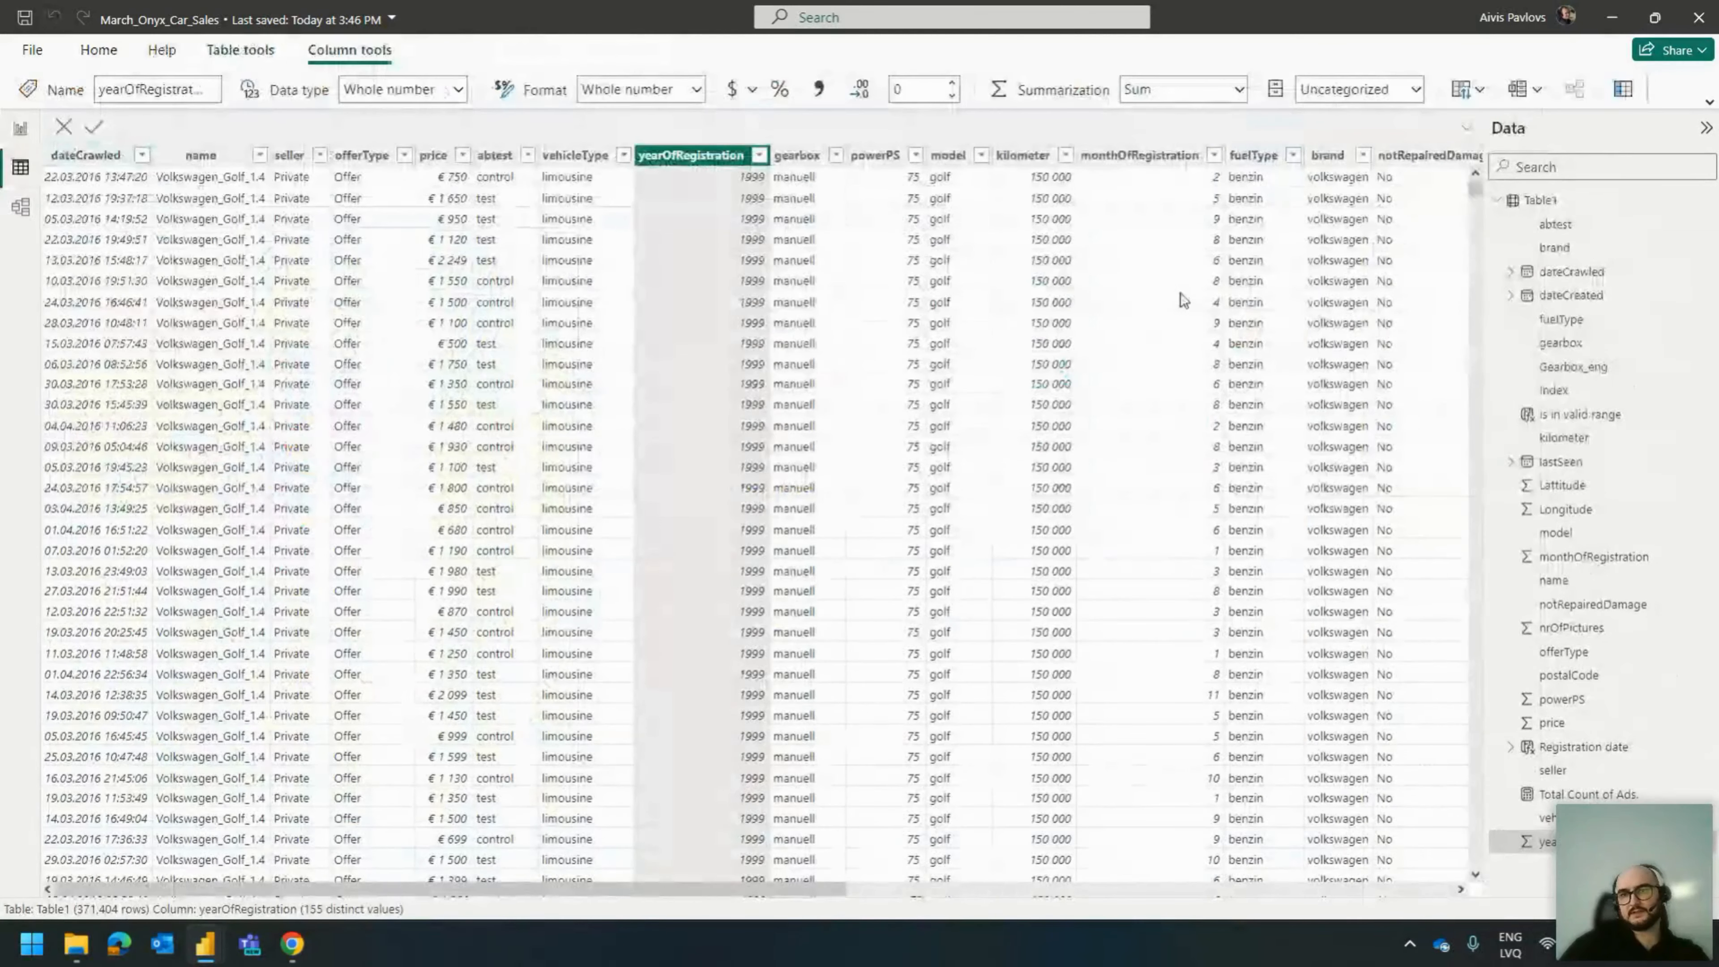
drag(816, 893, 1436, 849)
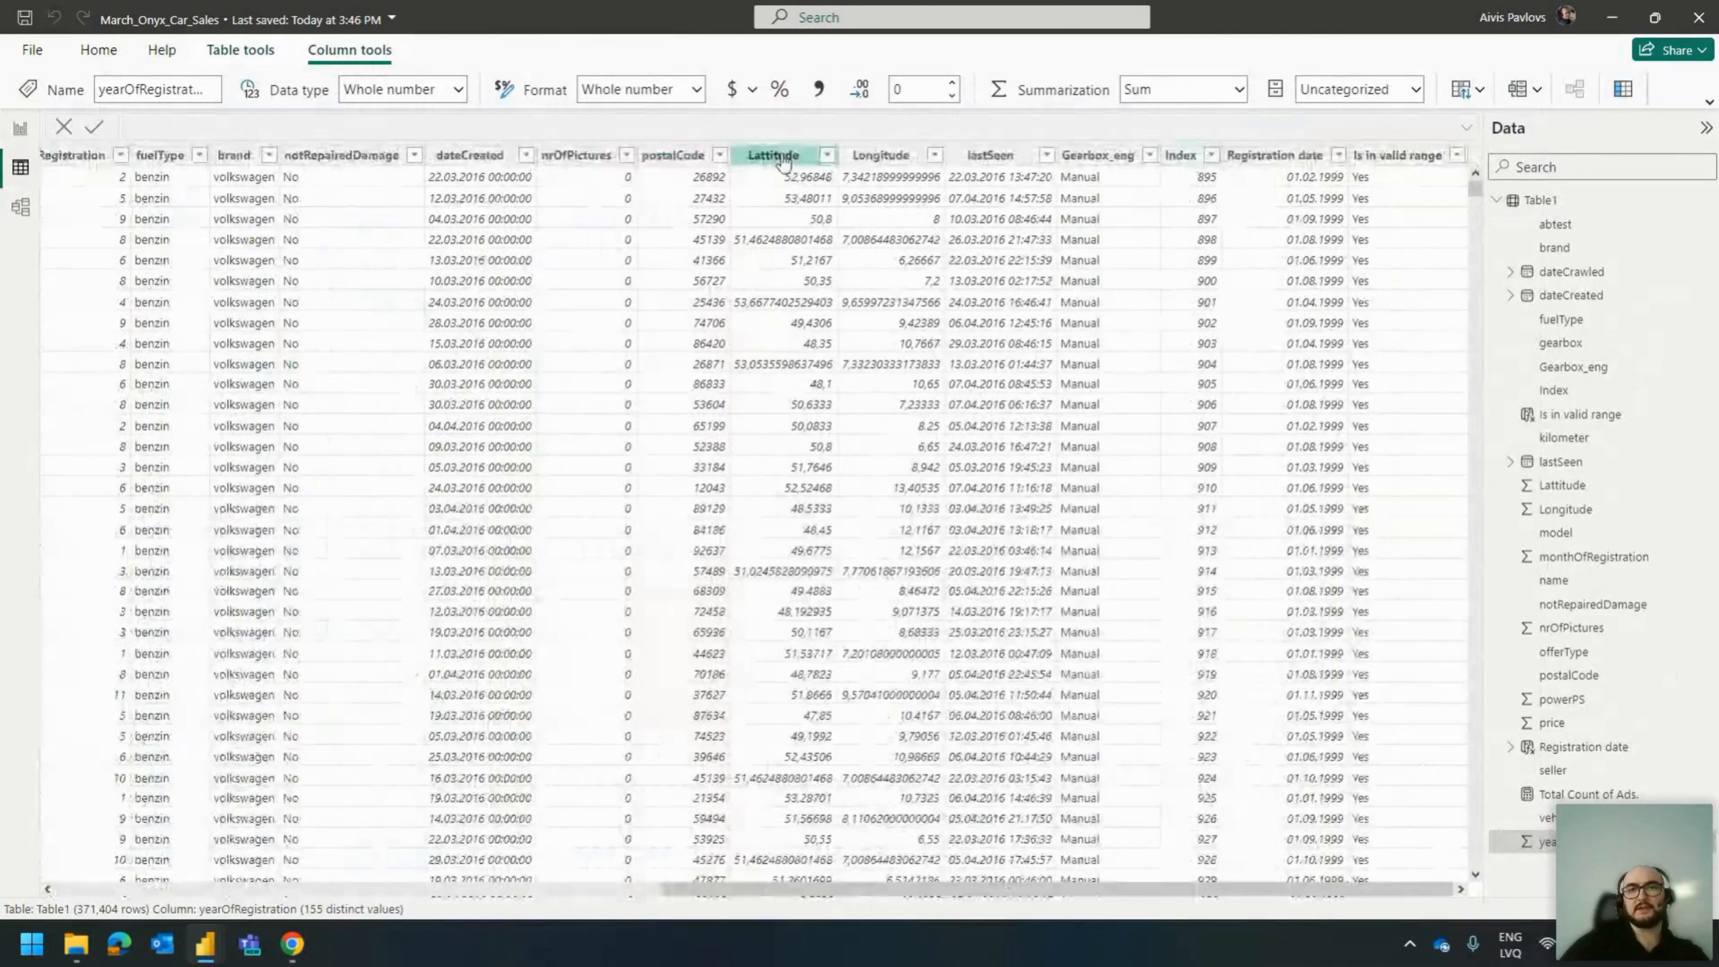
click(880, 155)
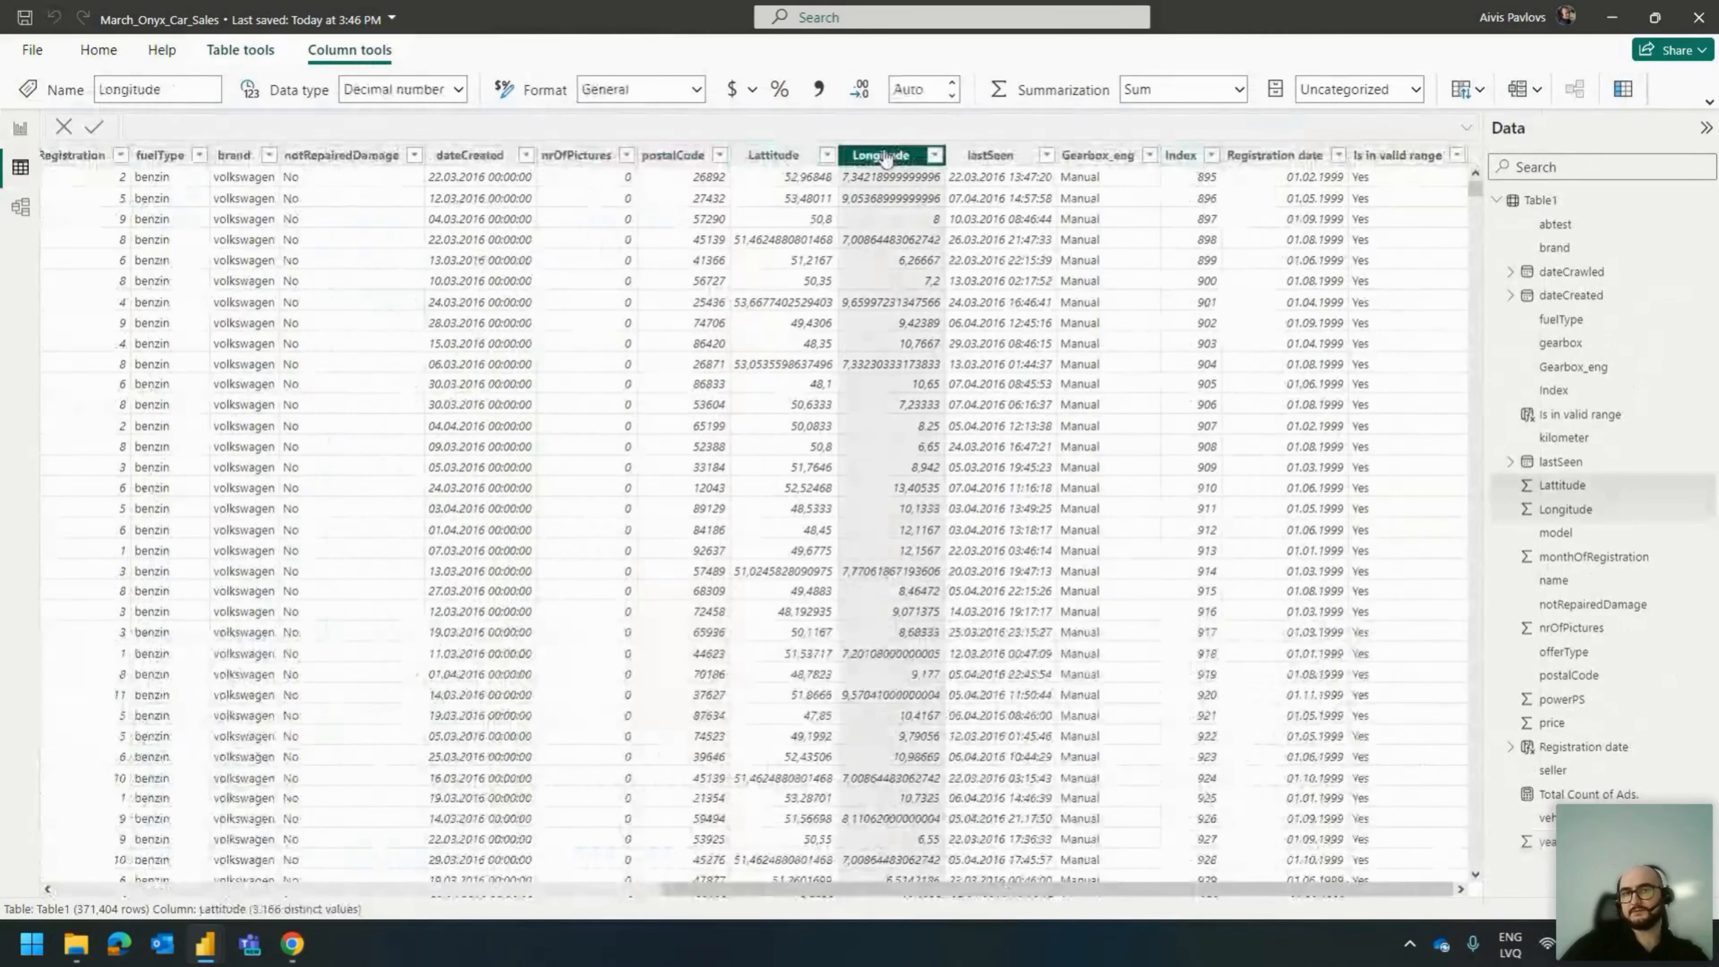
click(697, 156)
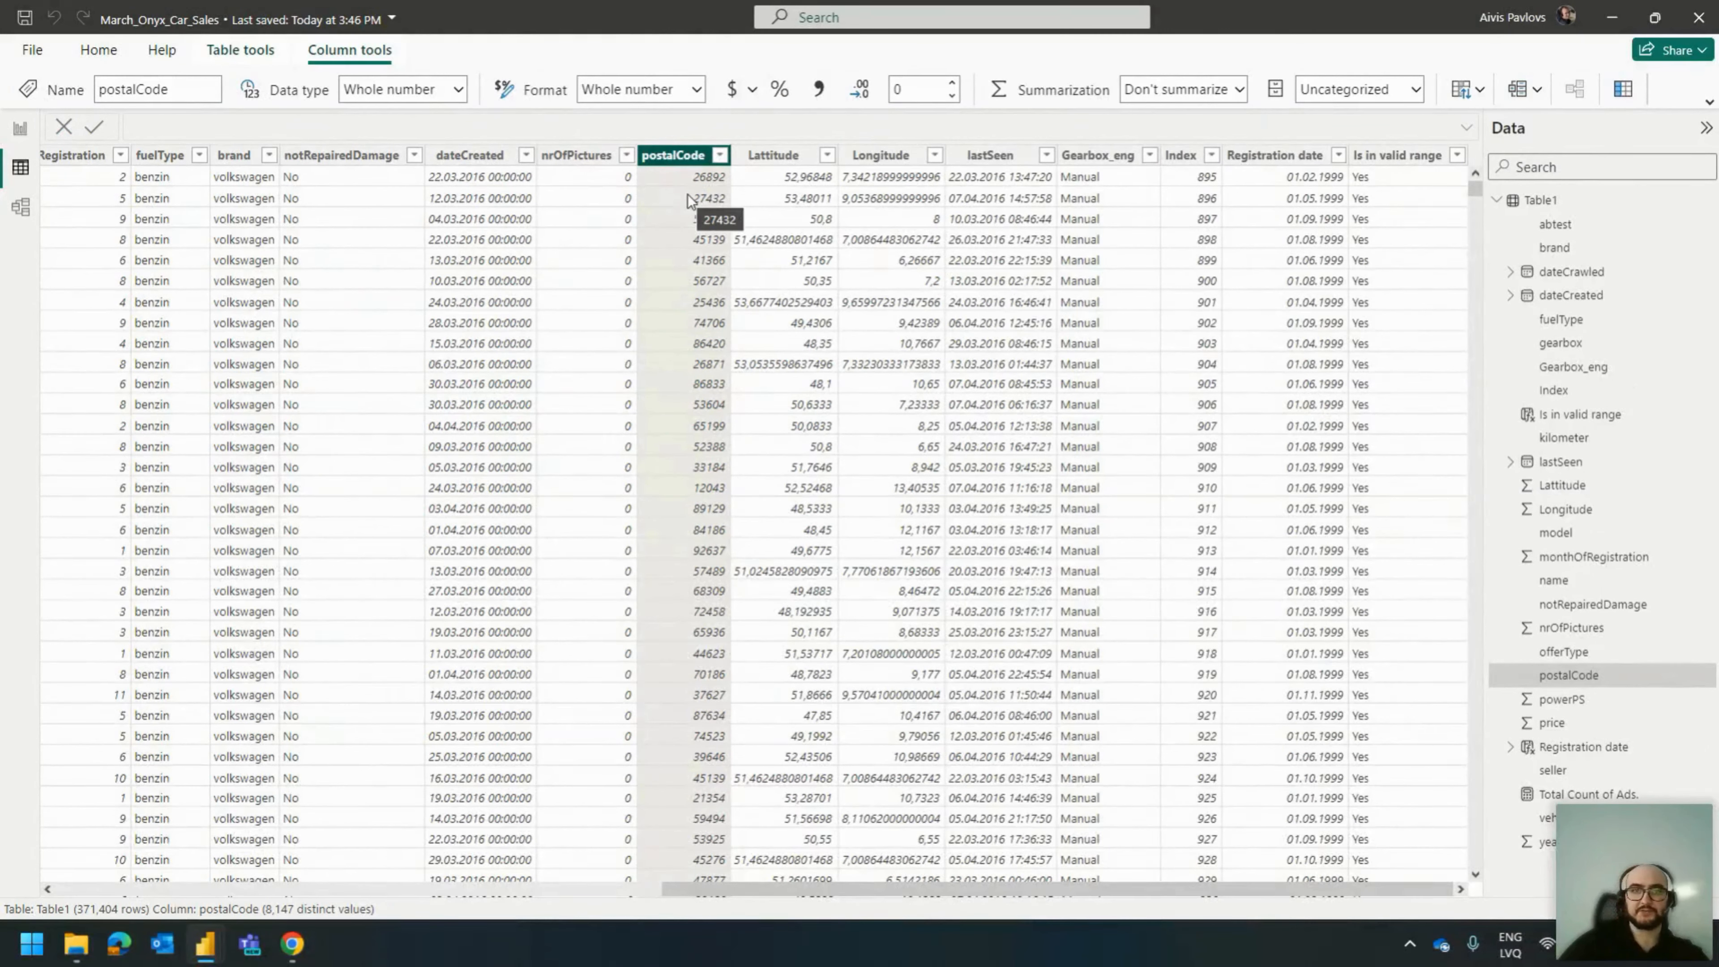
Add a new report page with an enlarged Drill Down Map PRO visual plotting Total Count of Ads. by Lattitude and Longitude.
click(22, 130)
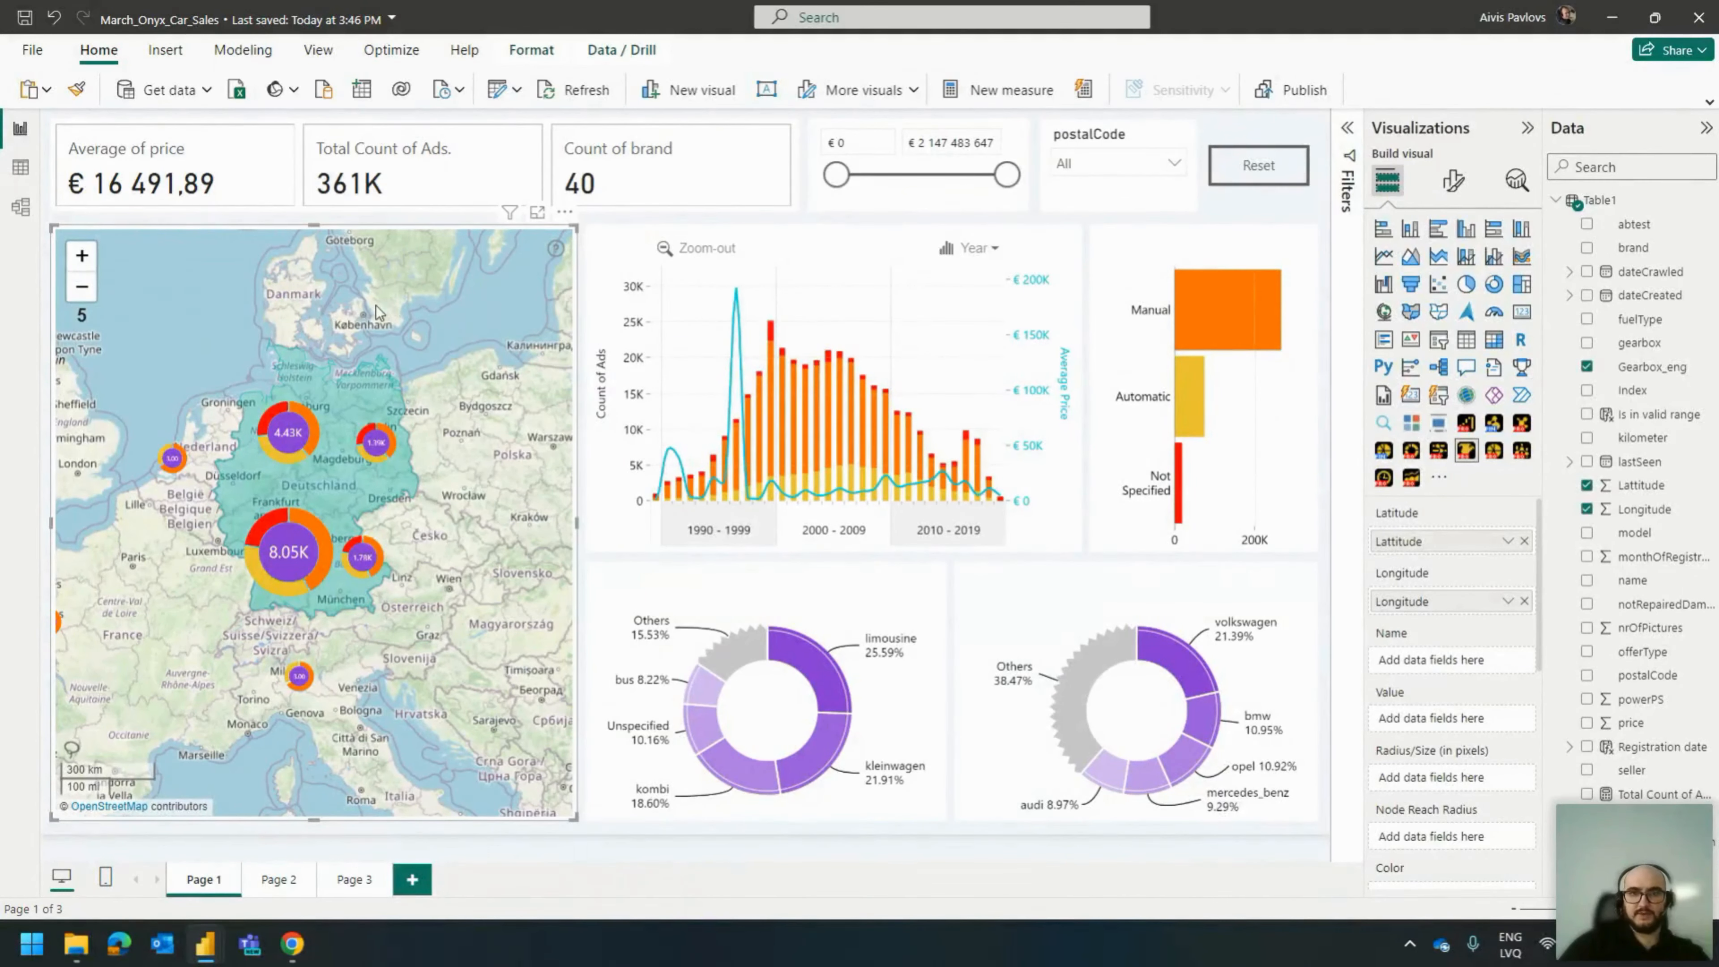
click(412, 879)
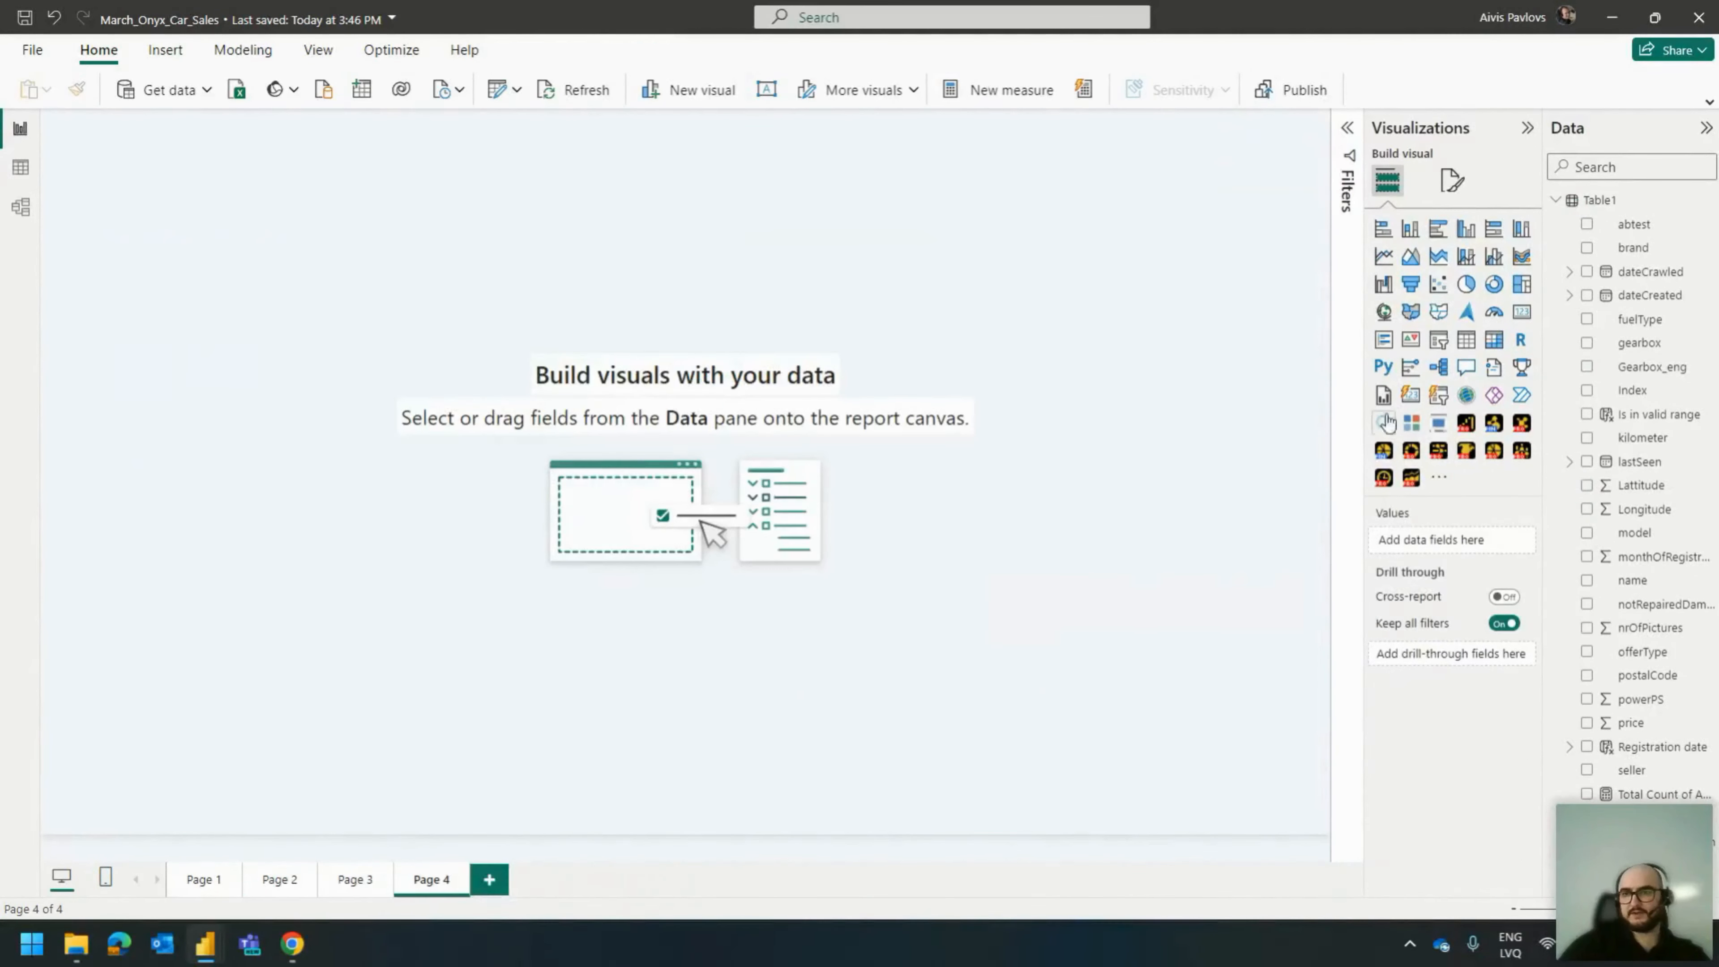
click(1467, 451)
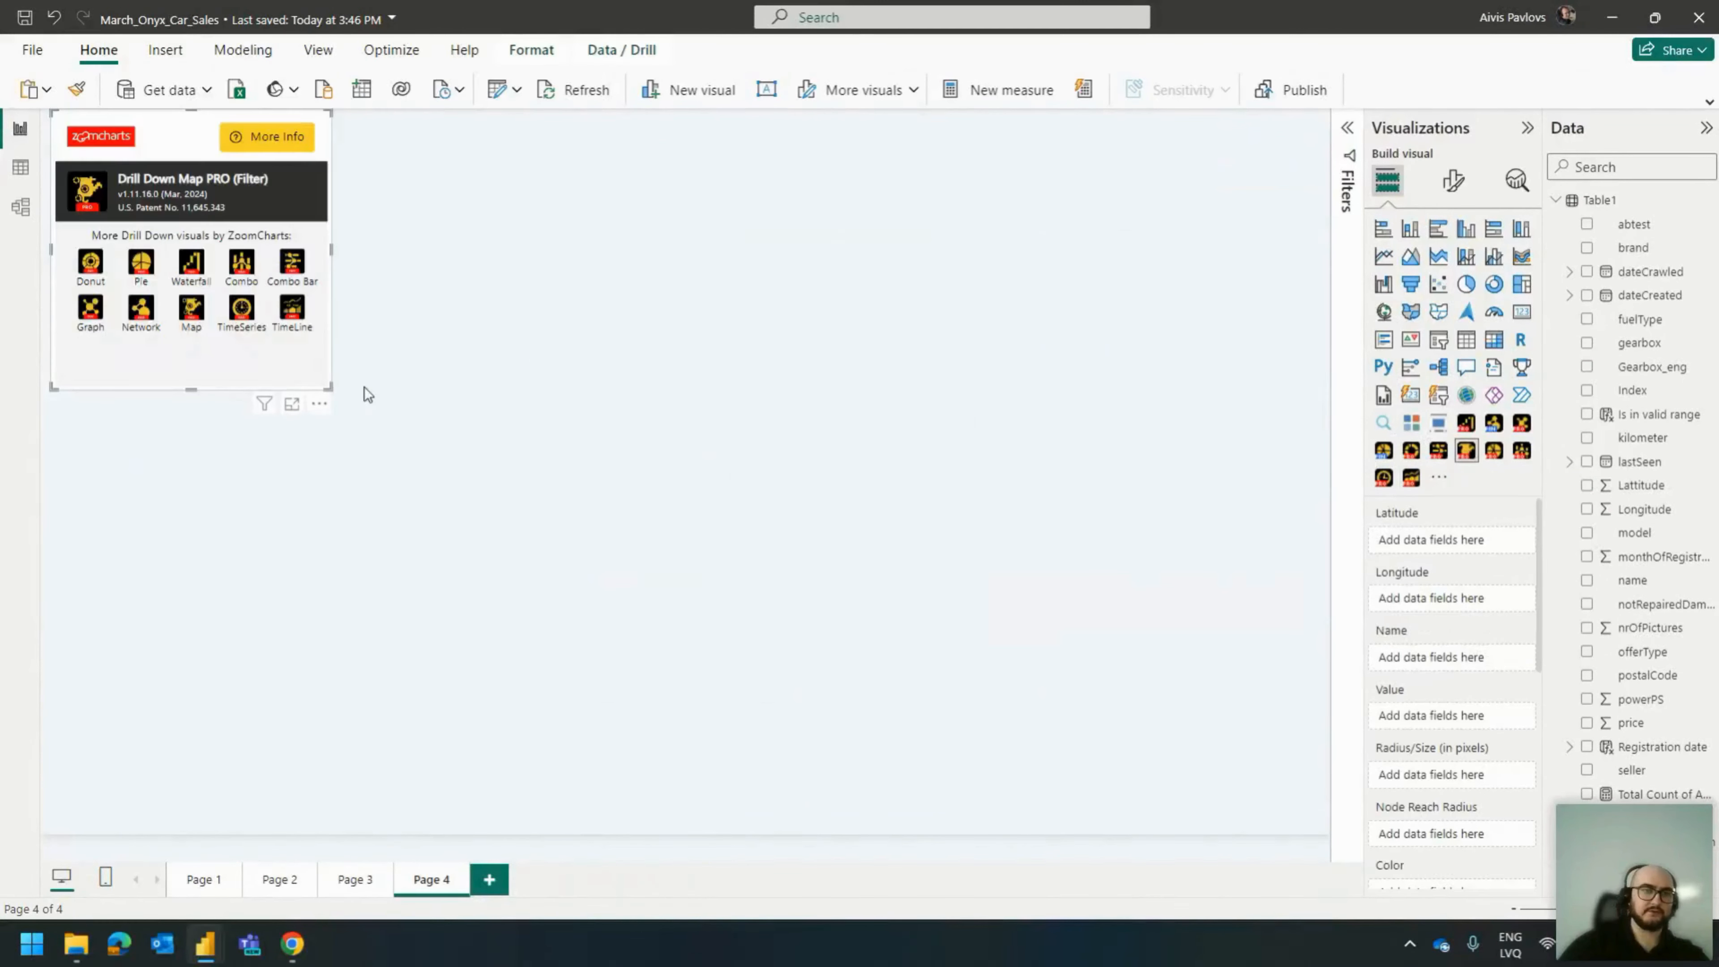
drag(331, 384, 683, 805)
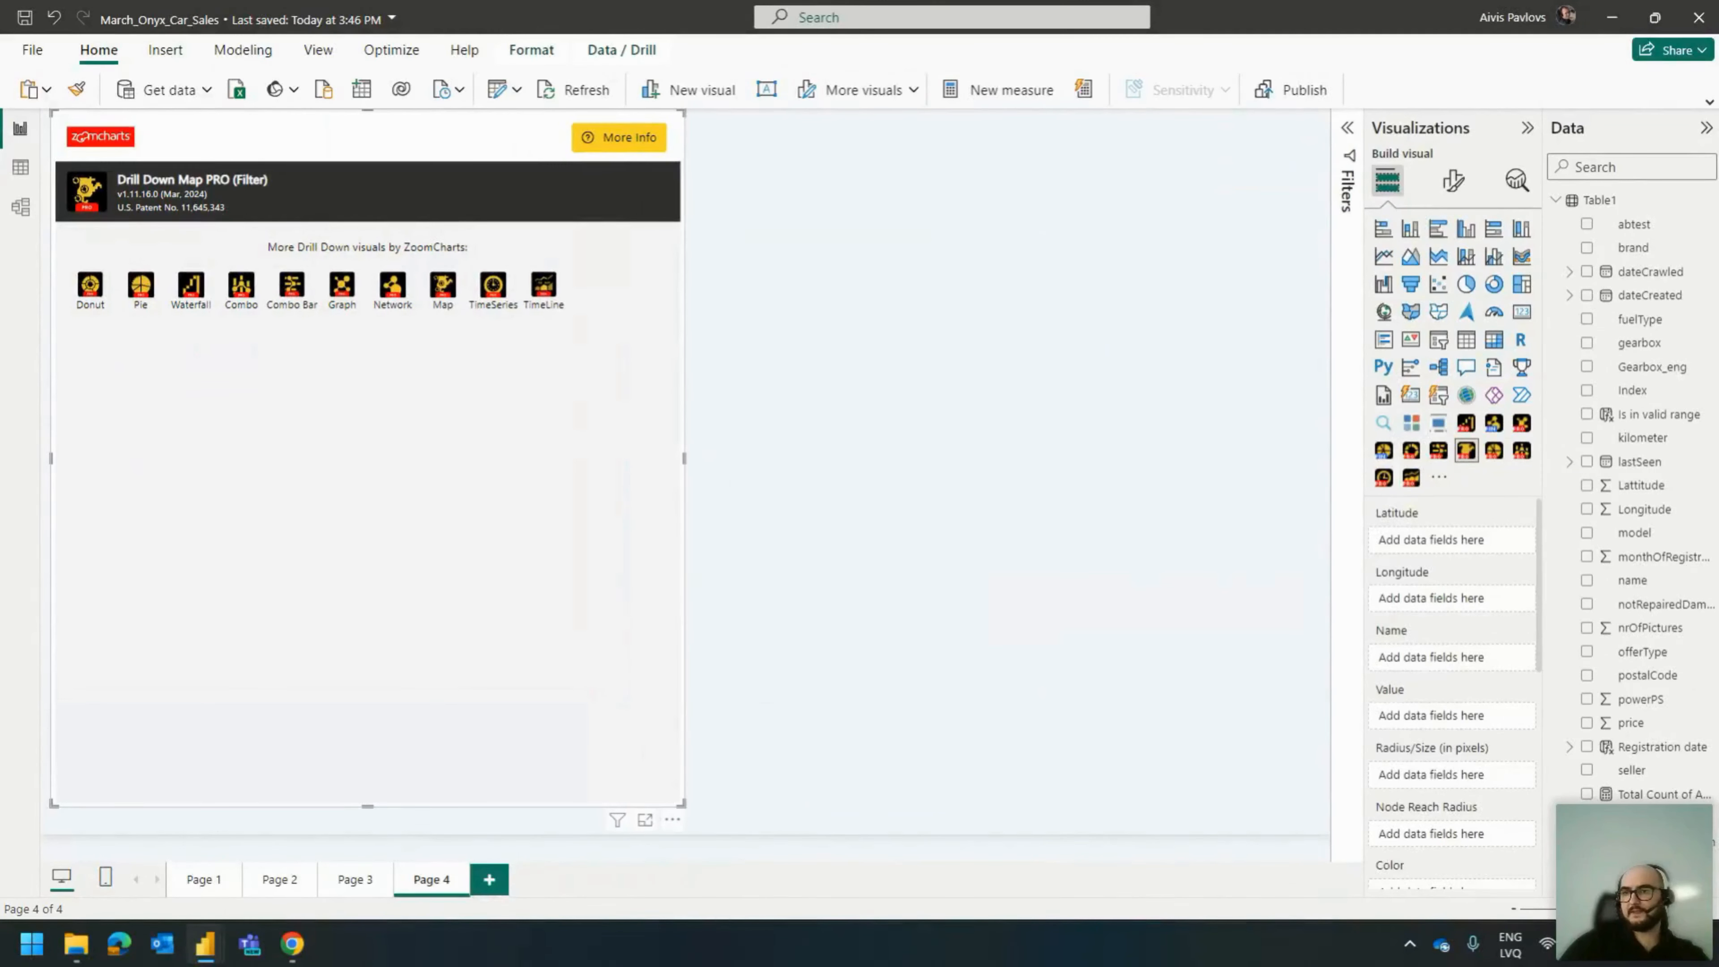
drag(1641, 484, 1441, 597)
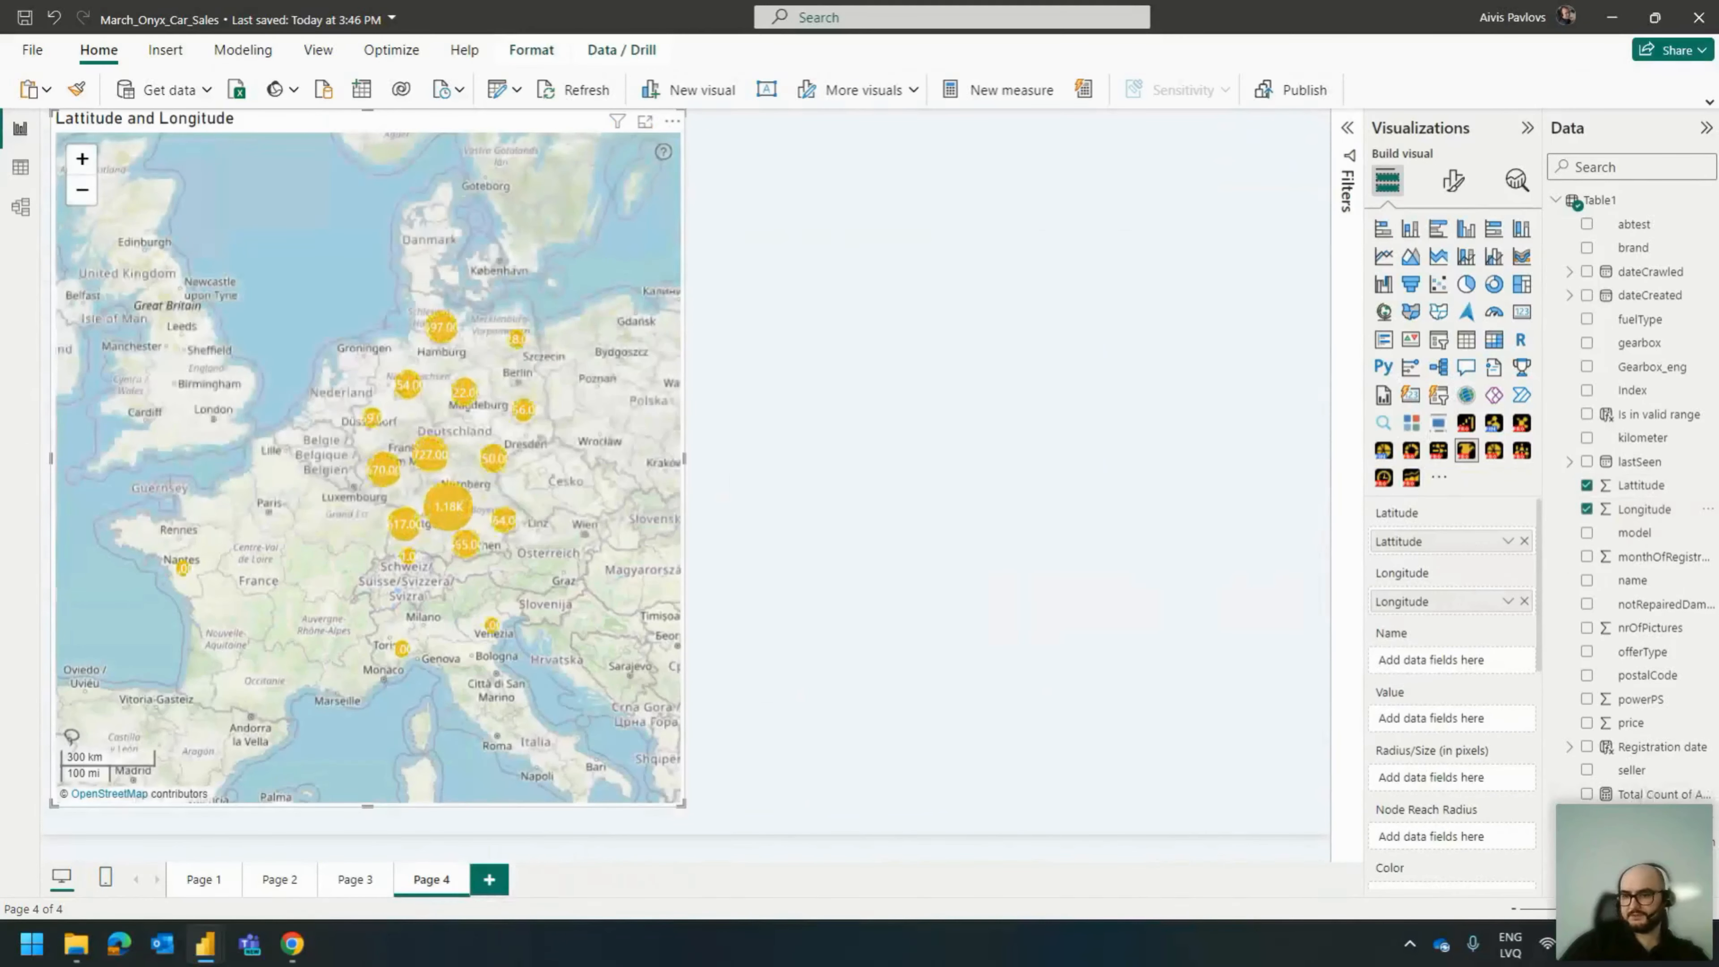
drag(1652, 794, 1443, 727)
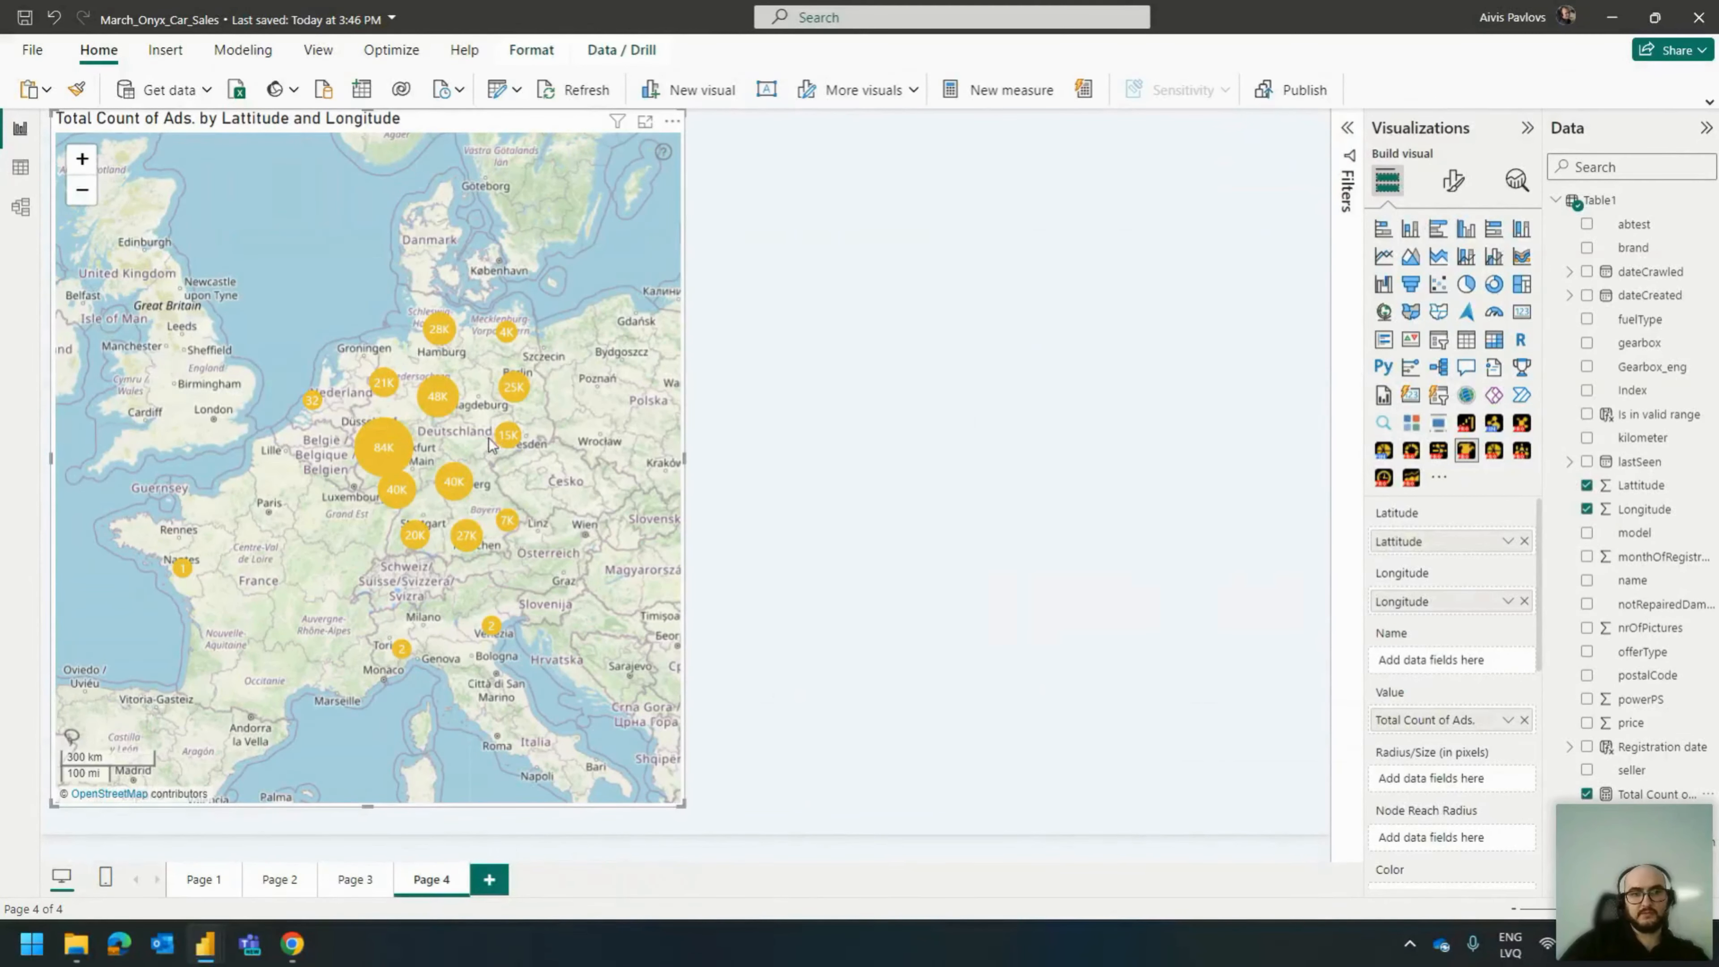
Outline a four-cornered lasso selection around the Frankfurt am Main area on the new map.
scroll(447, 426, up, 2)
scroll(288, 461, up, 2)
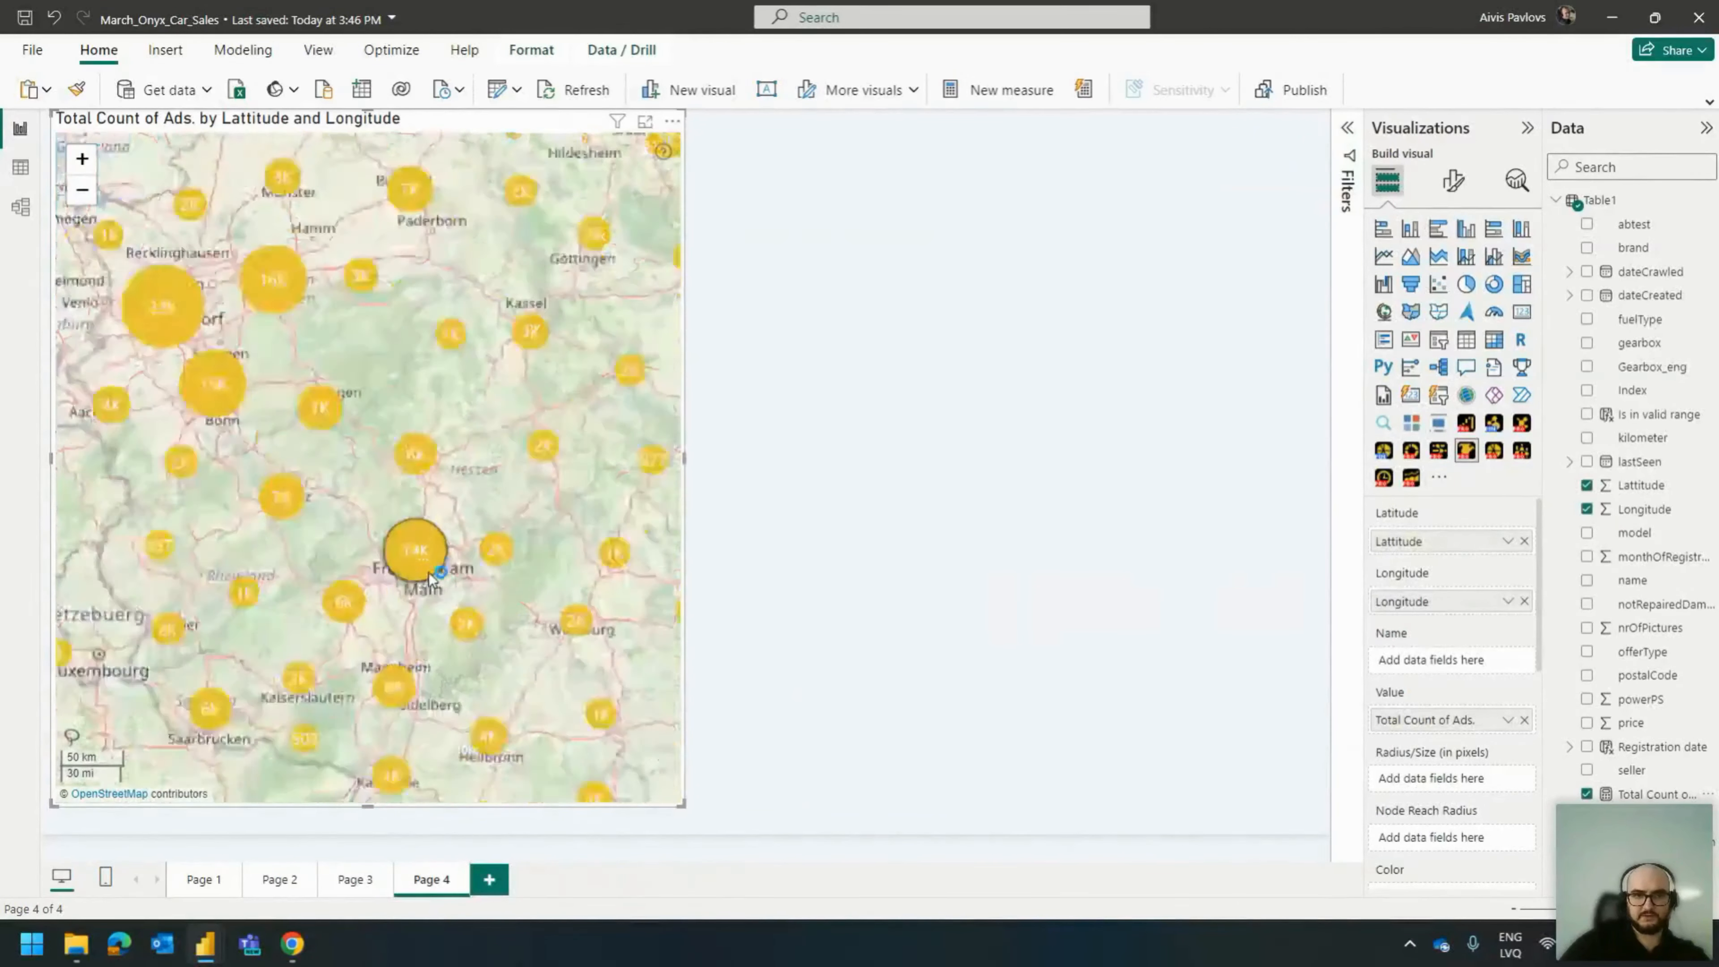
scroll(437, 591, up, 2)
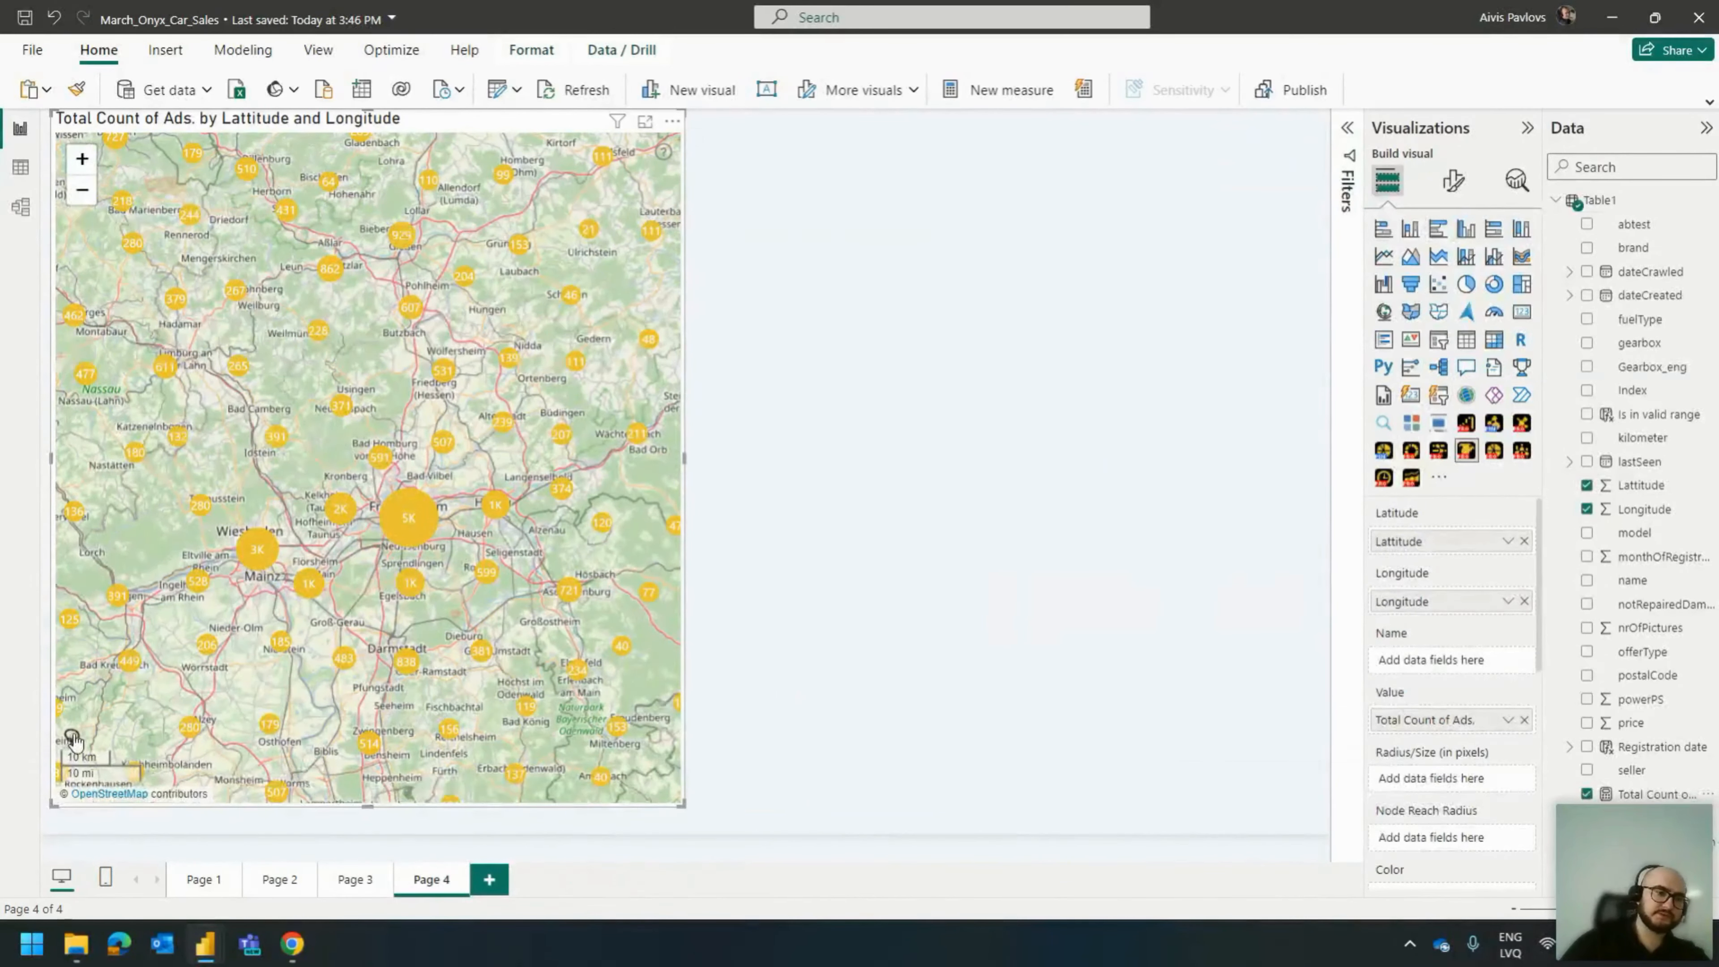
click(339, 454)
click(270, 609)
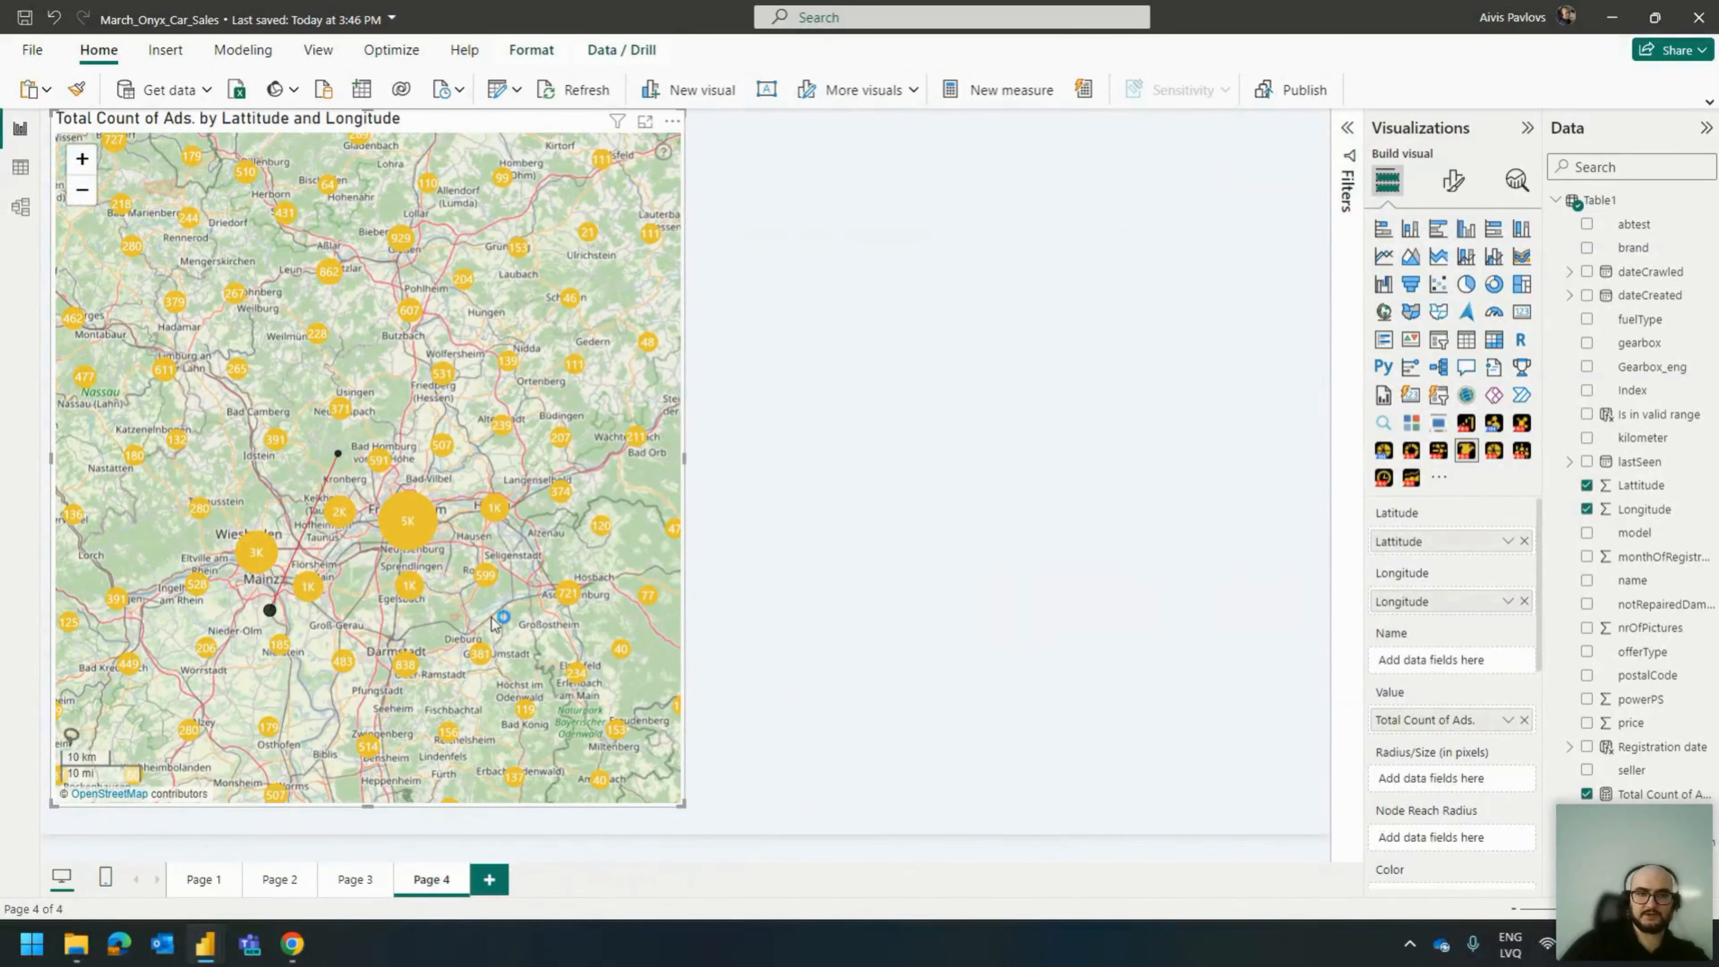
click(491, 616)
click(513, 470)
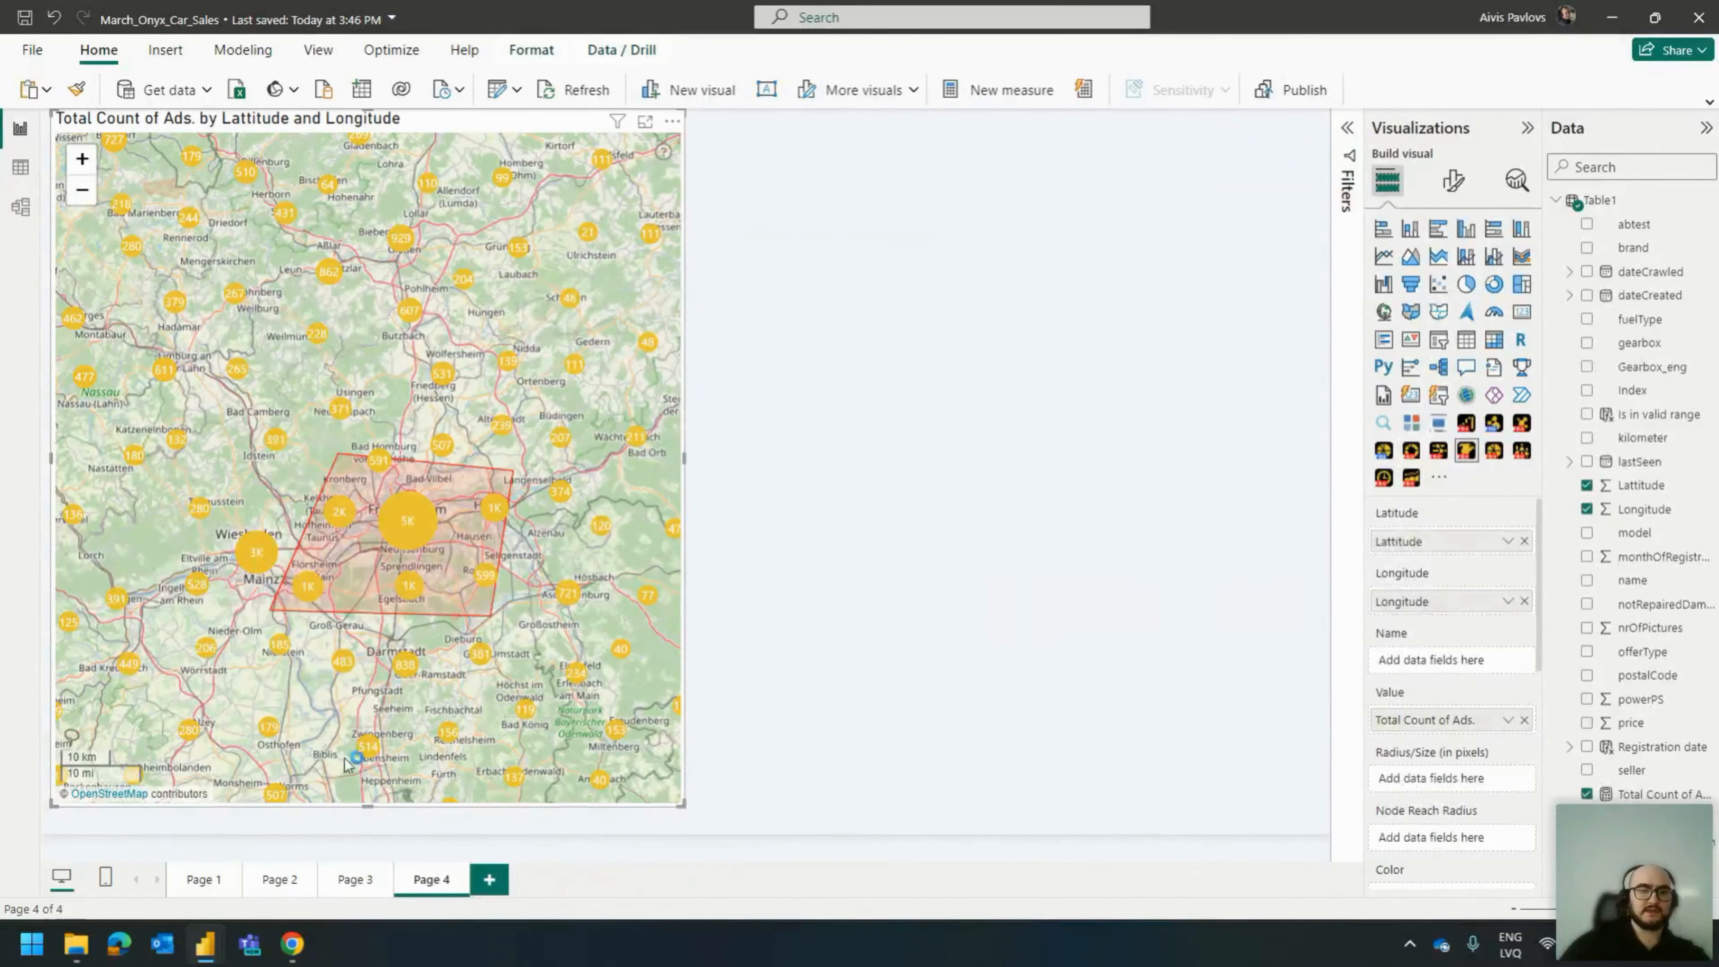
Return to Page 1 and examine the map's Shape Layer 1 settings, including its Geo JSON source, zoom limits and fill.
click(204, 882)
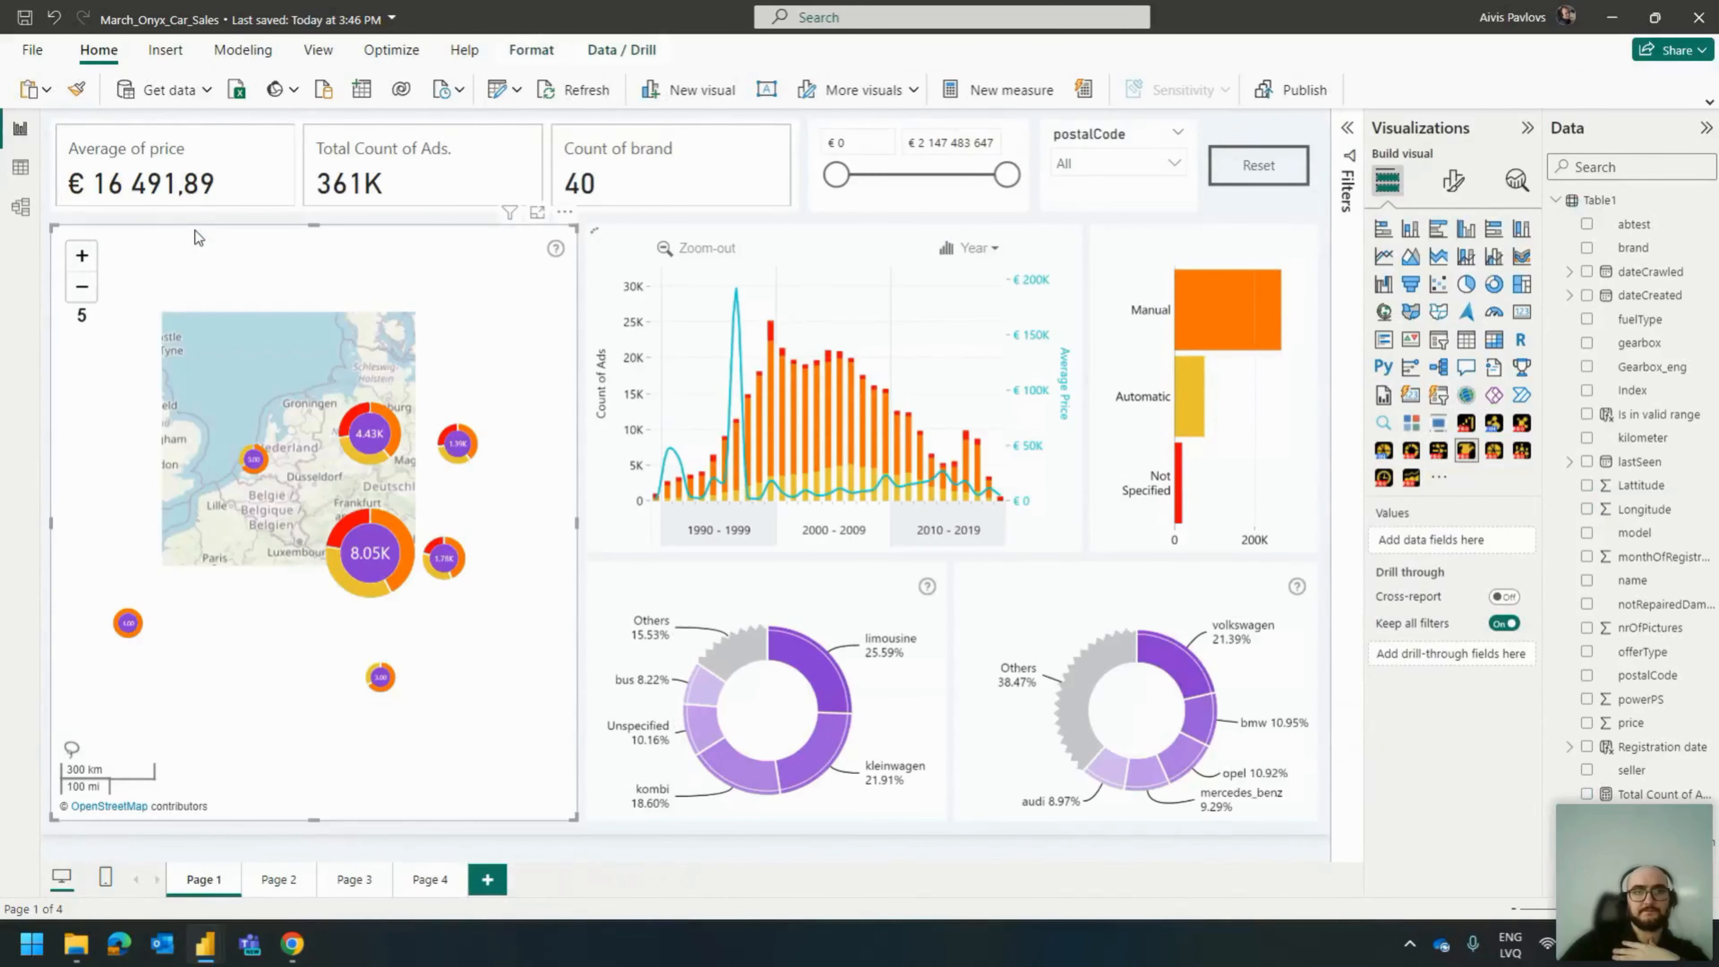
click(1453, 180)
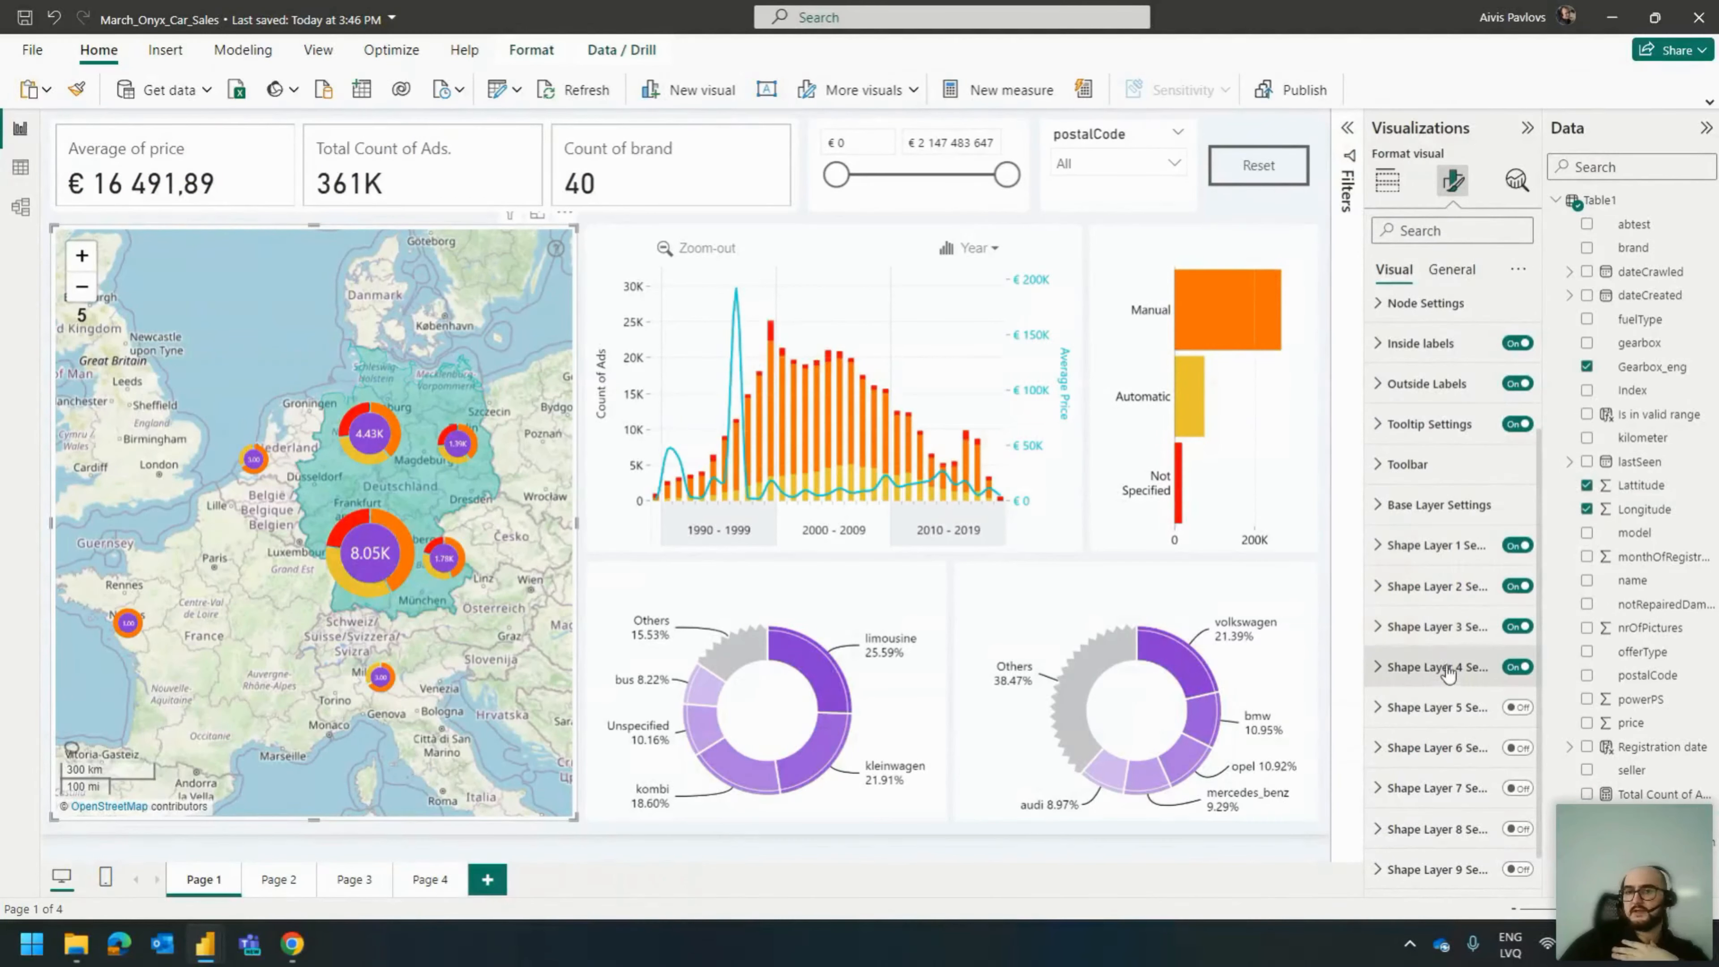
click(1436, 547)
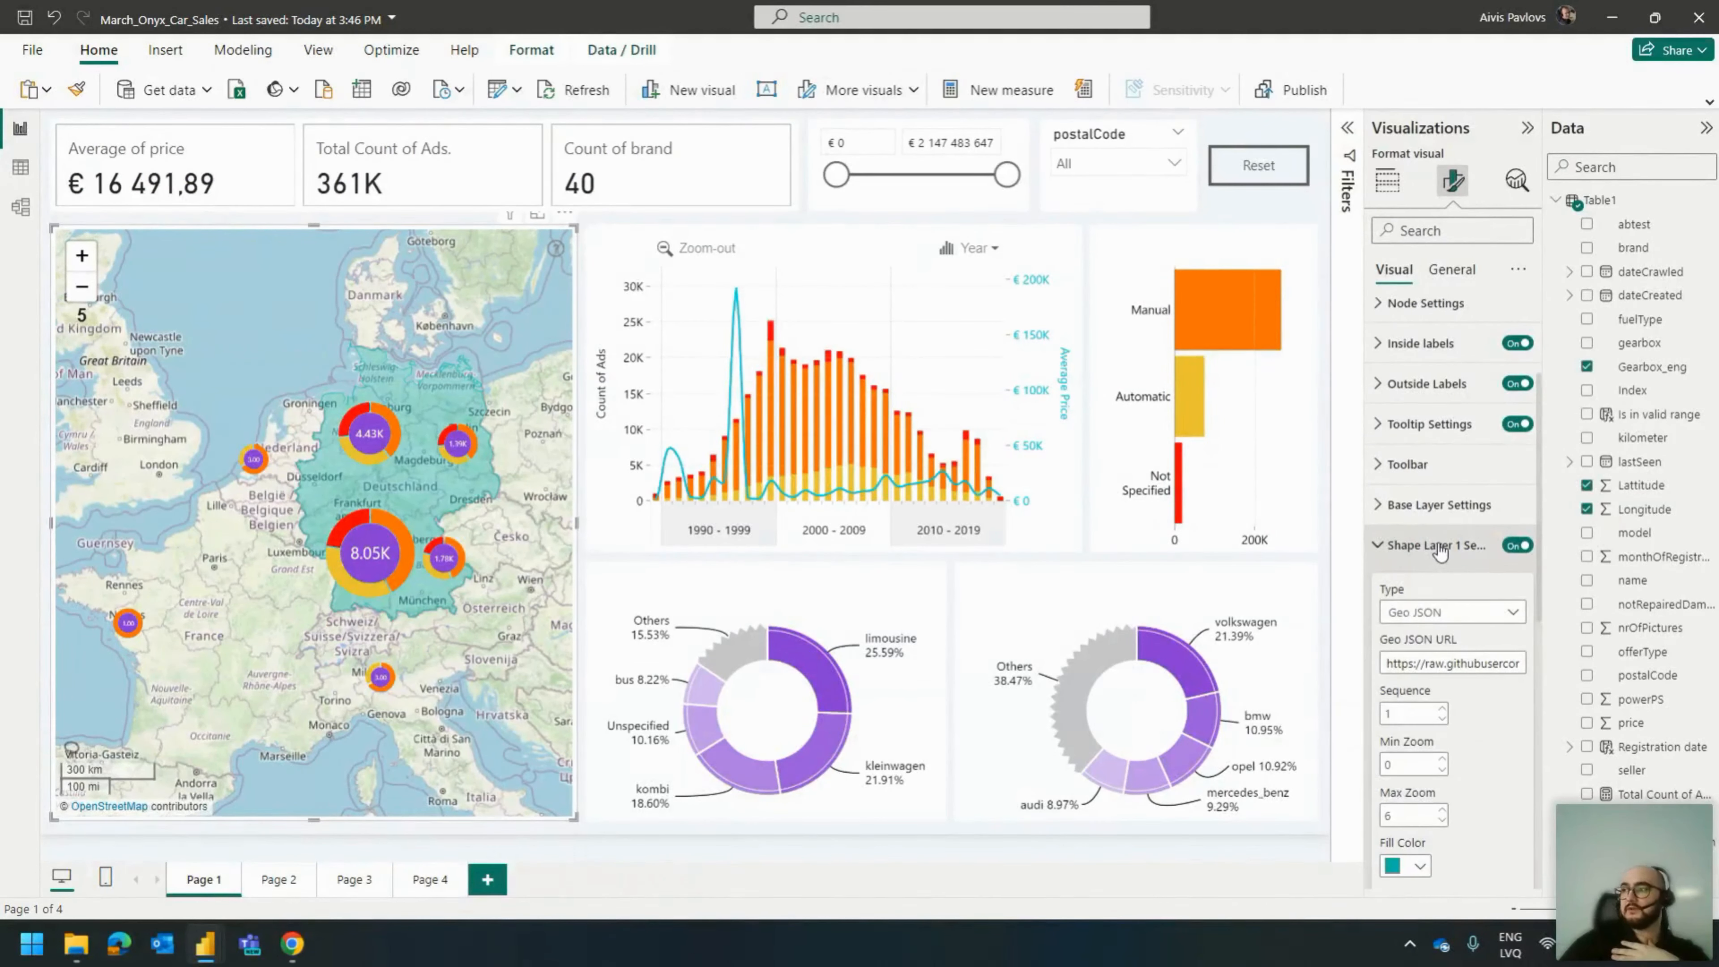
scroll(1408, 569, down, 2)
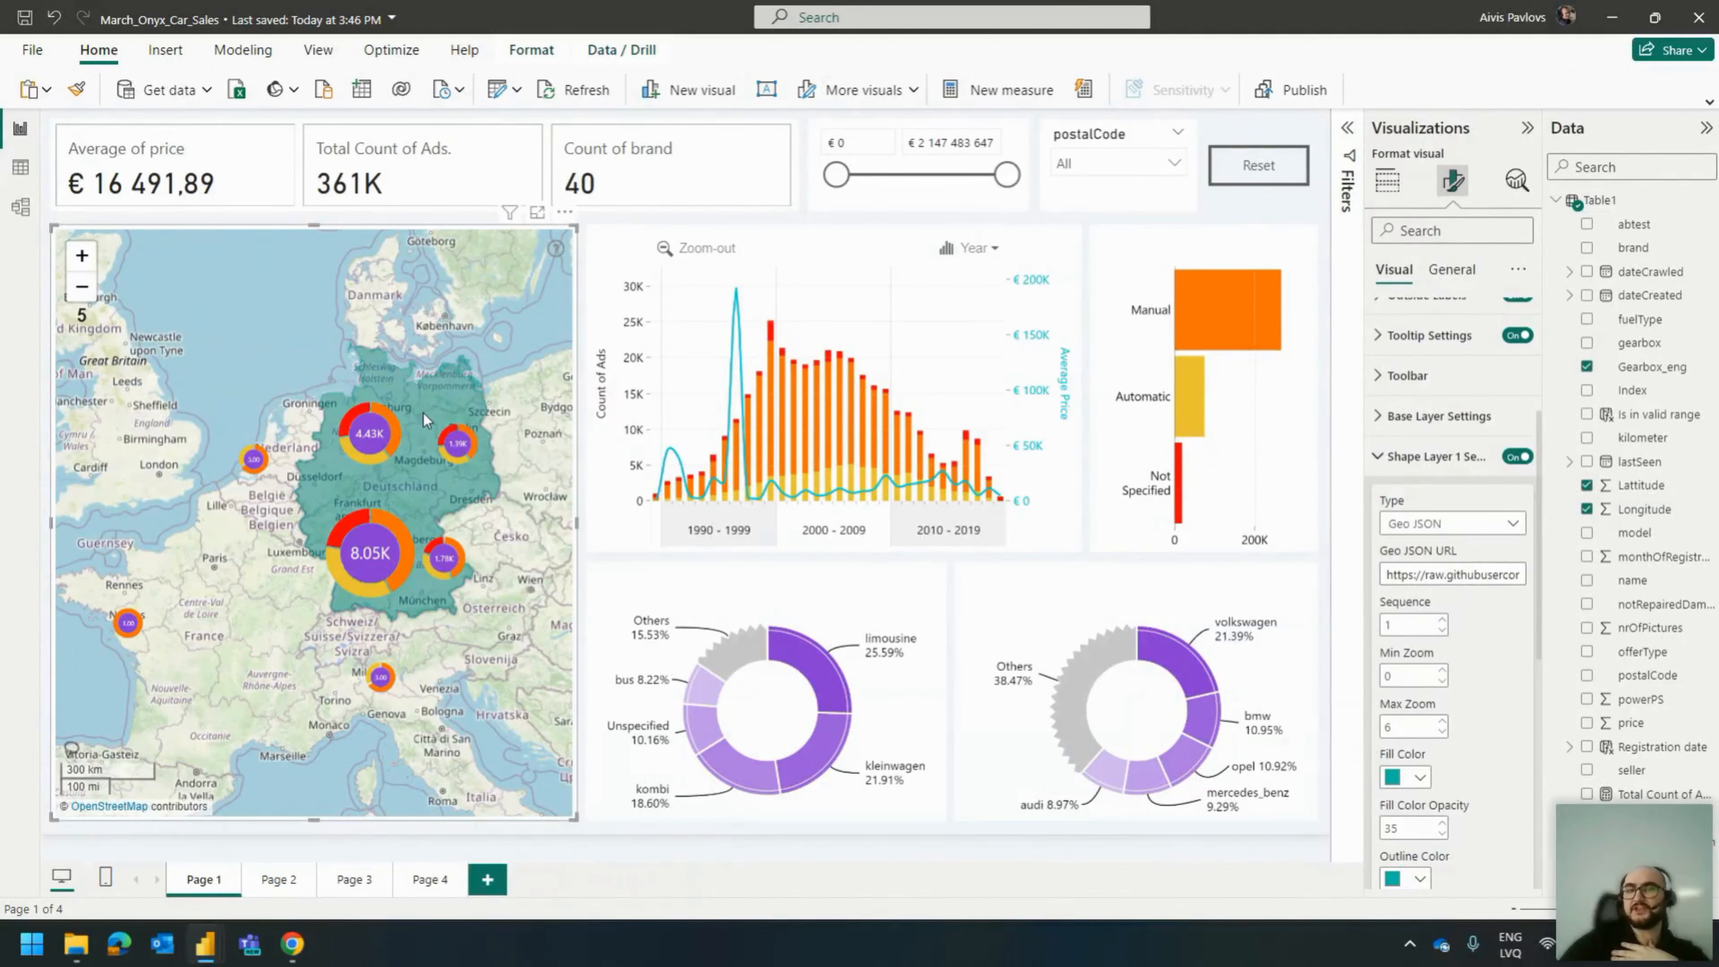
Enlarge the Page 1 map in focus mode at zoom level 6 and display its Shape Layer 2 settings.
drag(501, 535, 473, 555)
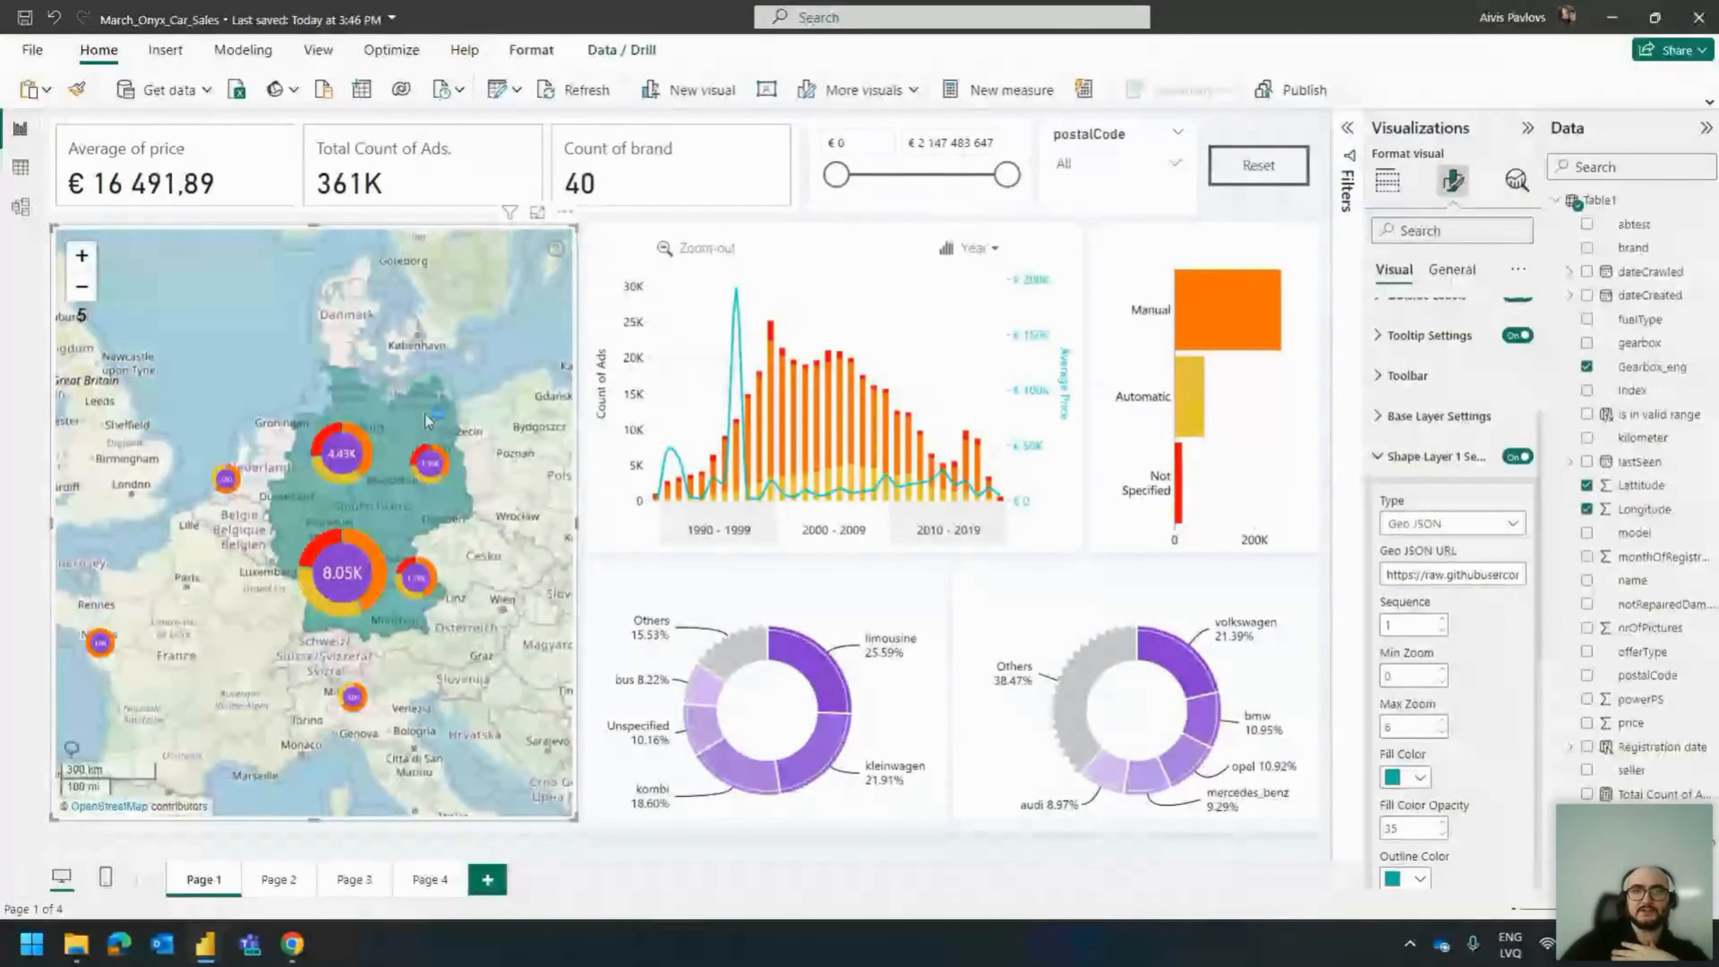
click(536, 211)
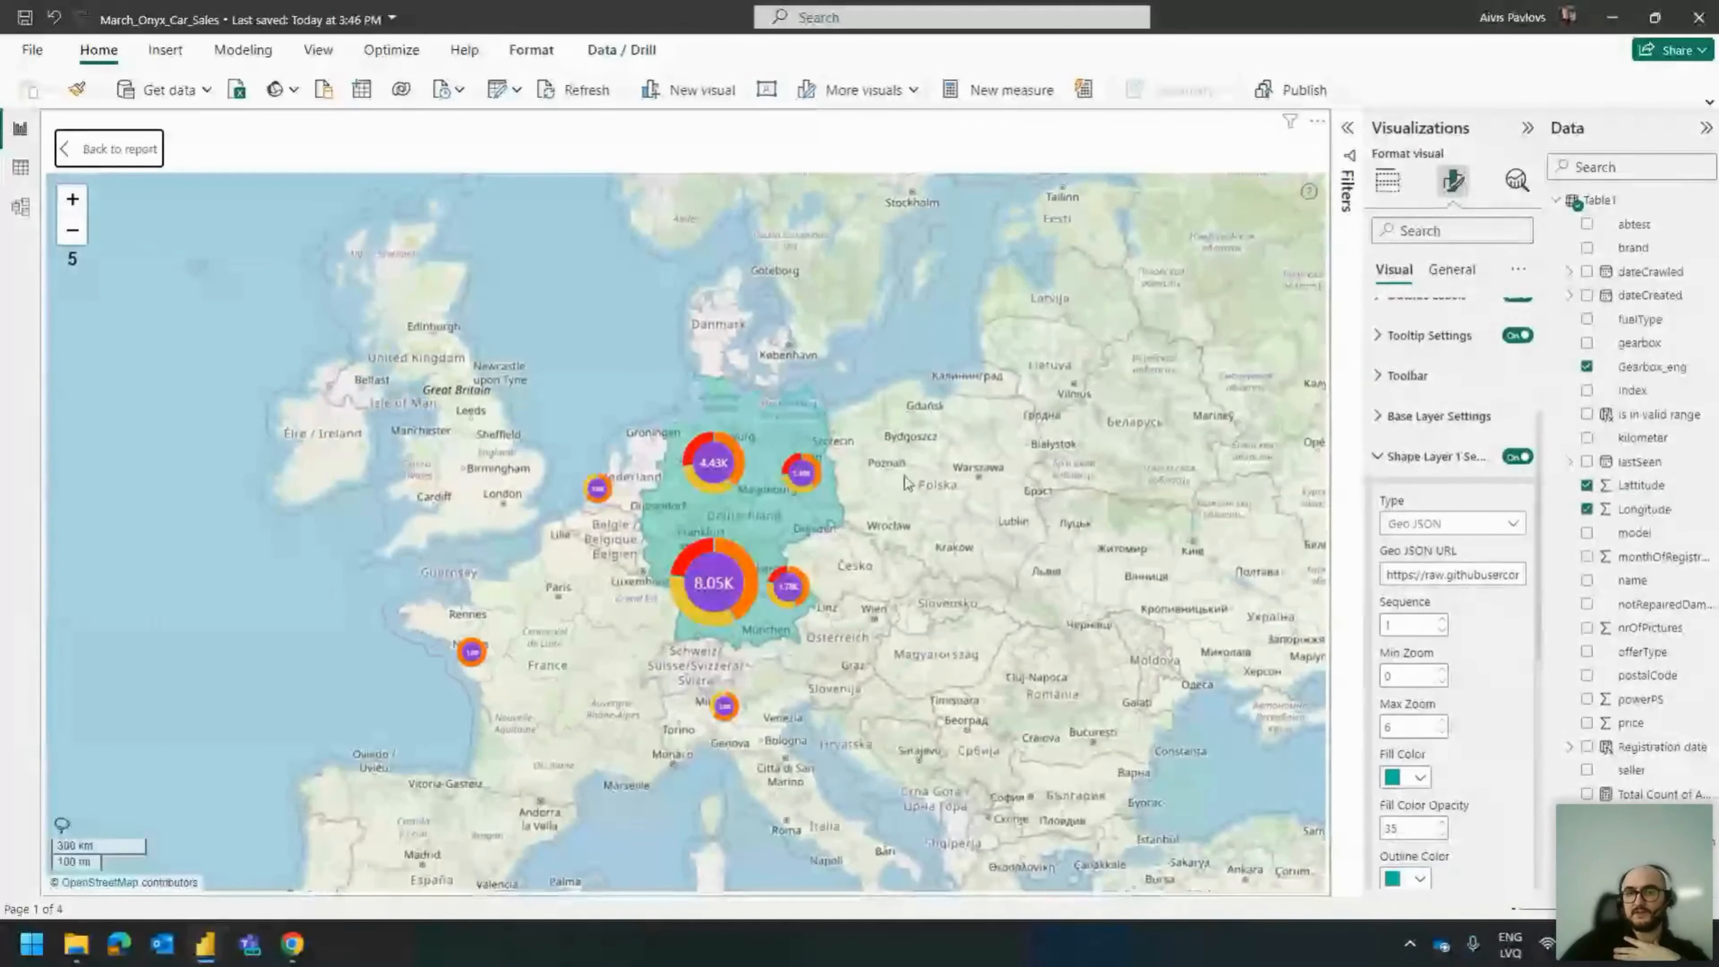
scroll(621, 504, up, 1)
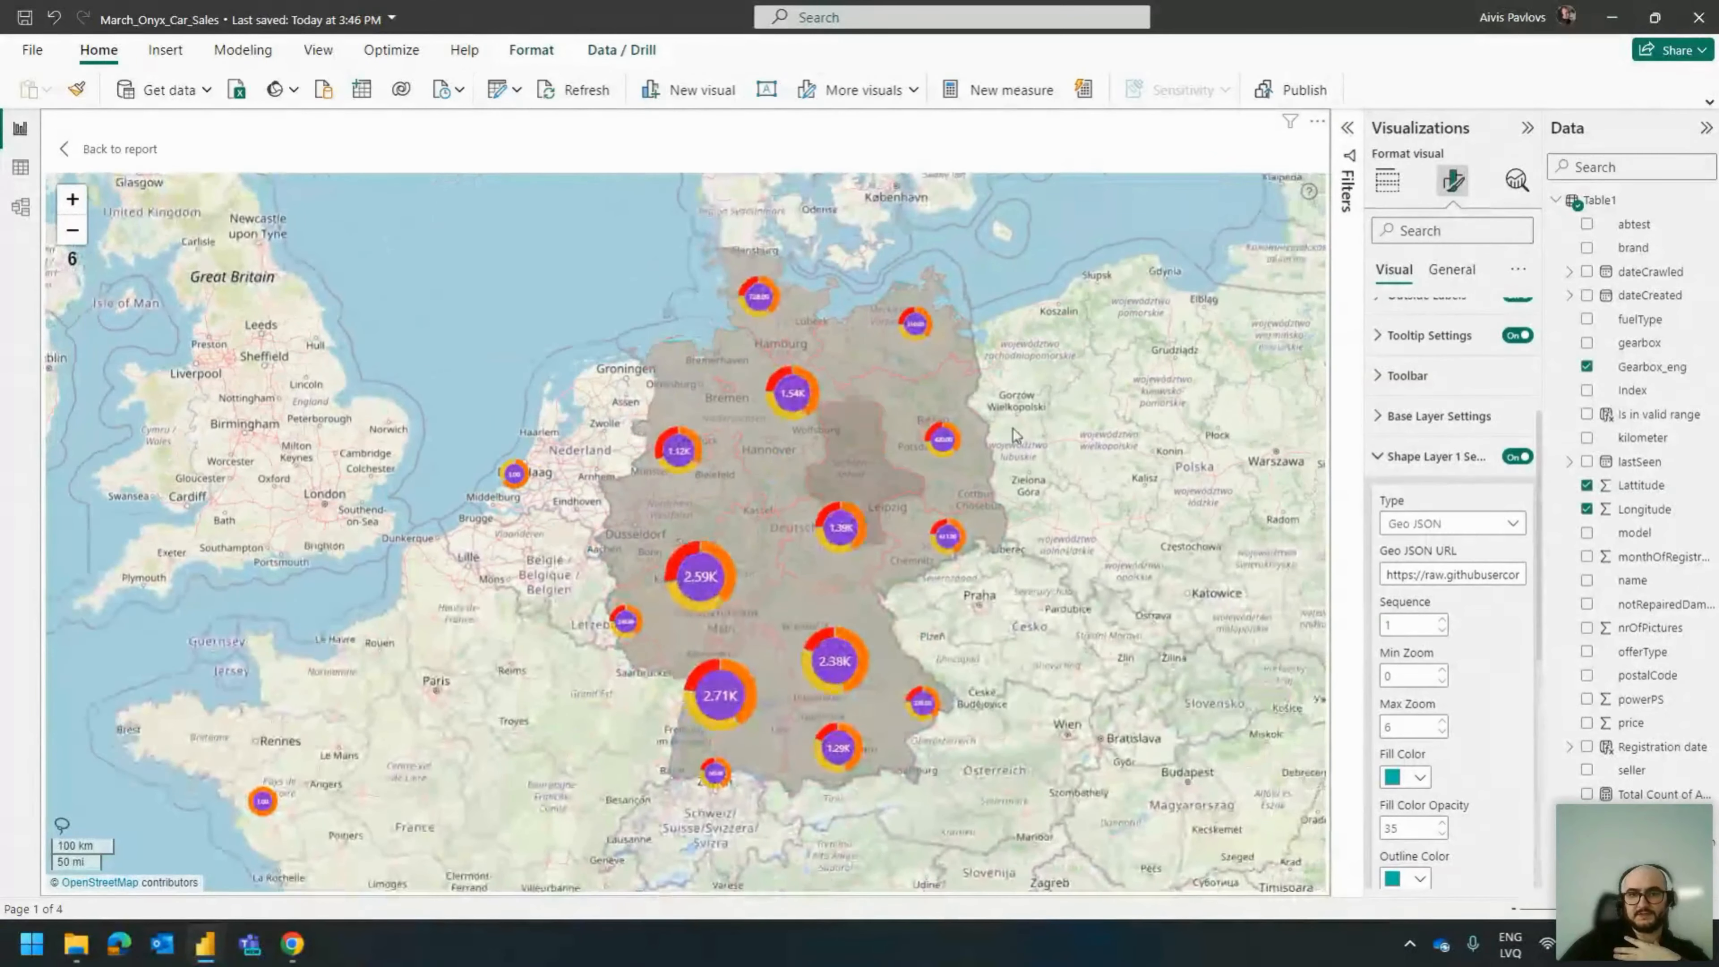
click(1458, 457)
click(1428, 504)
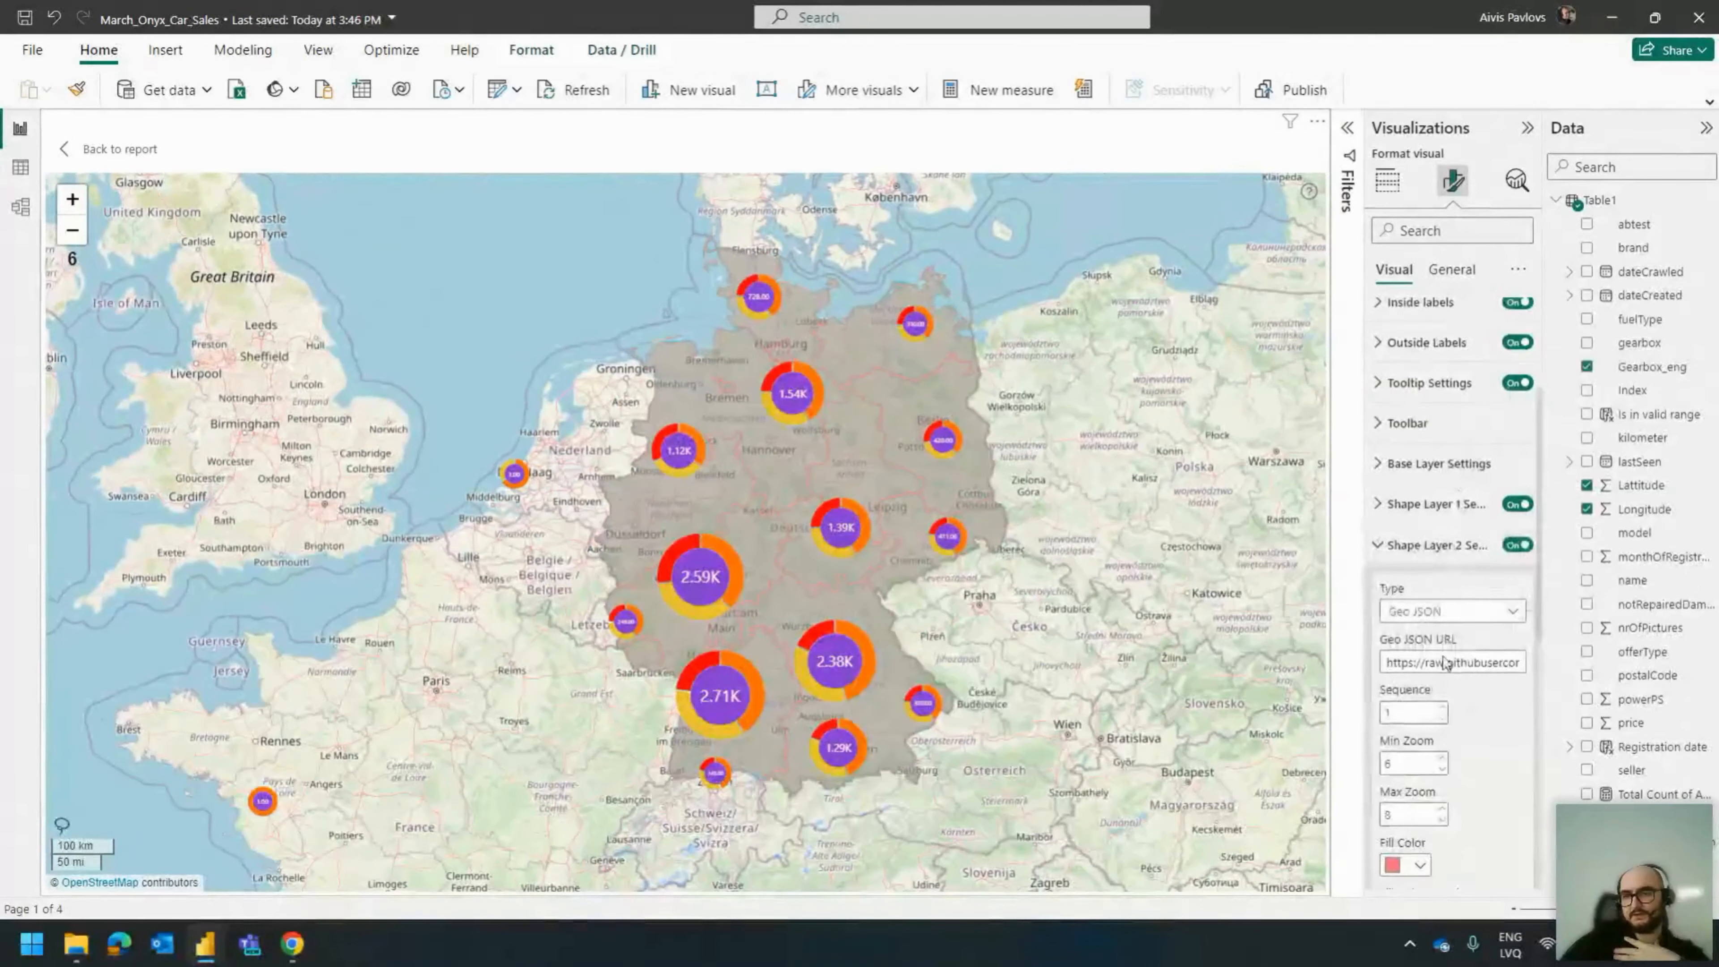
Set the outline color of the map's Shape Layer 2 to black.
scroll(1424, 711, down, 4)
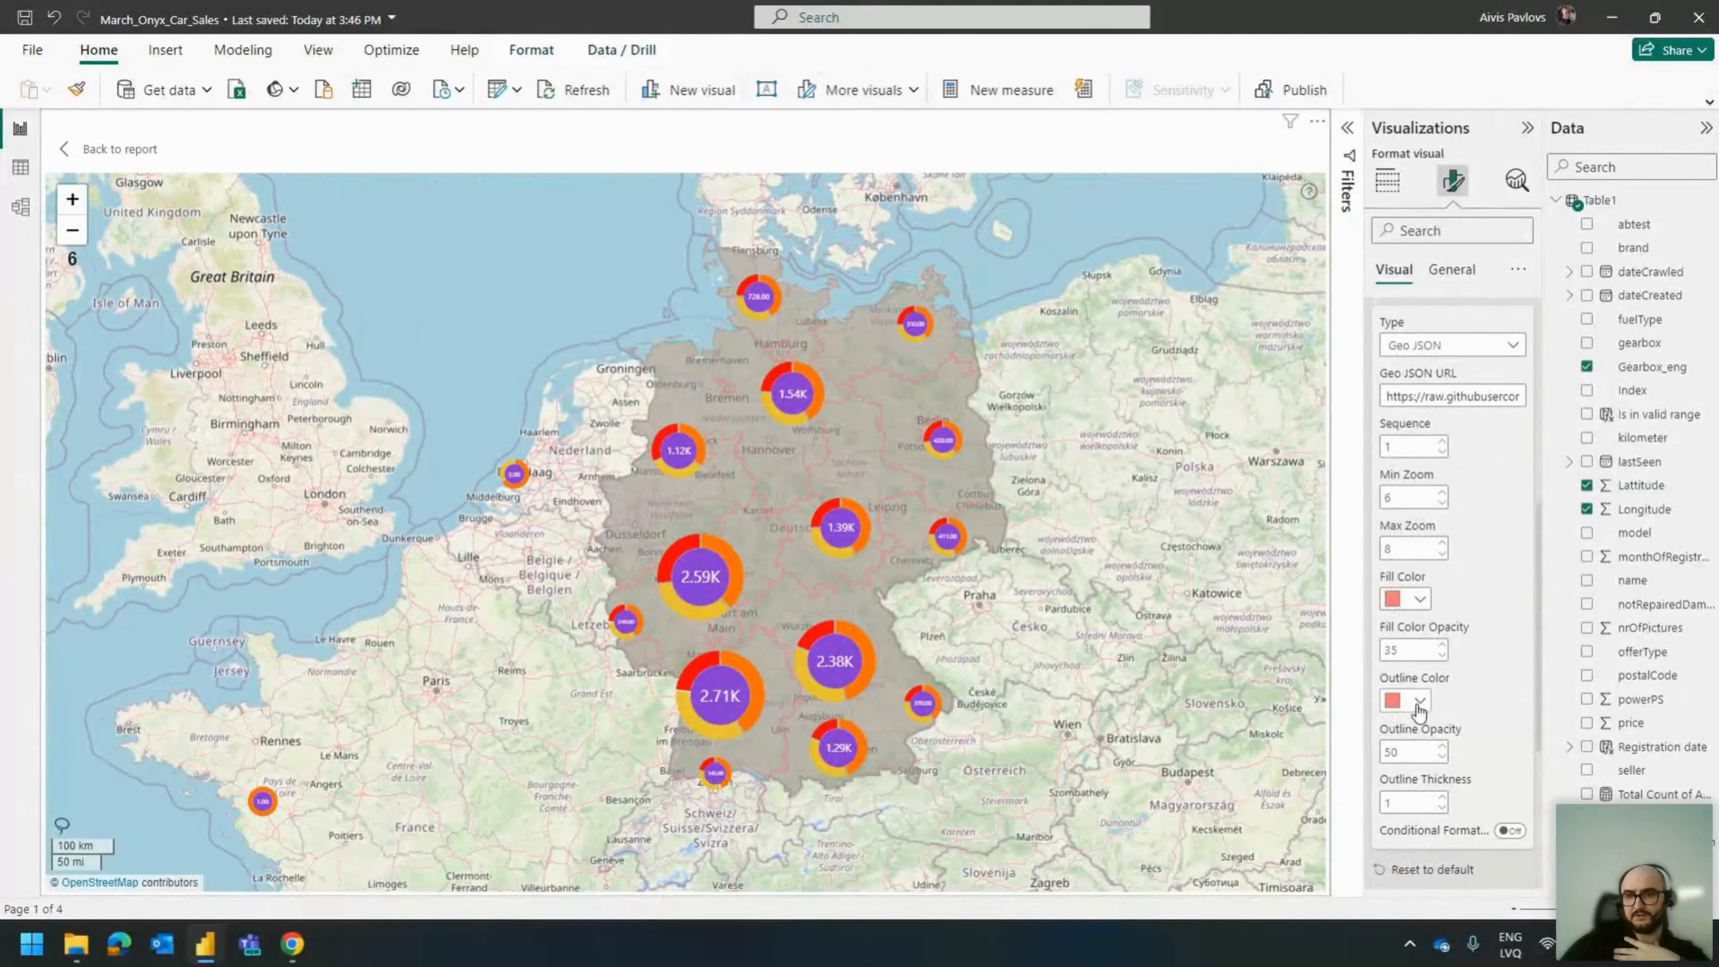
click(1419, 703)
click(1432, 392)
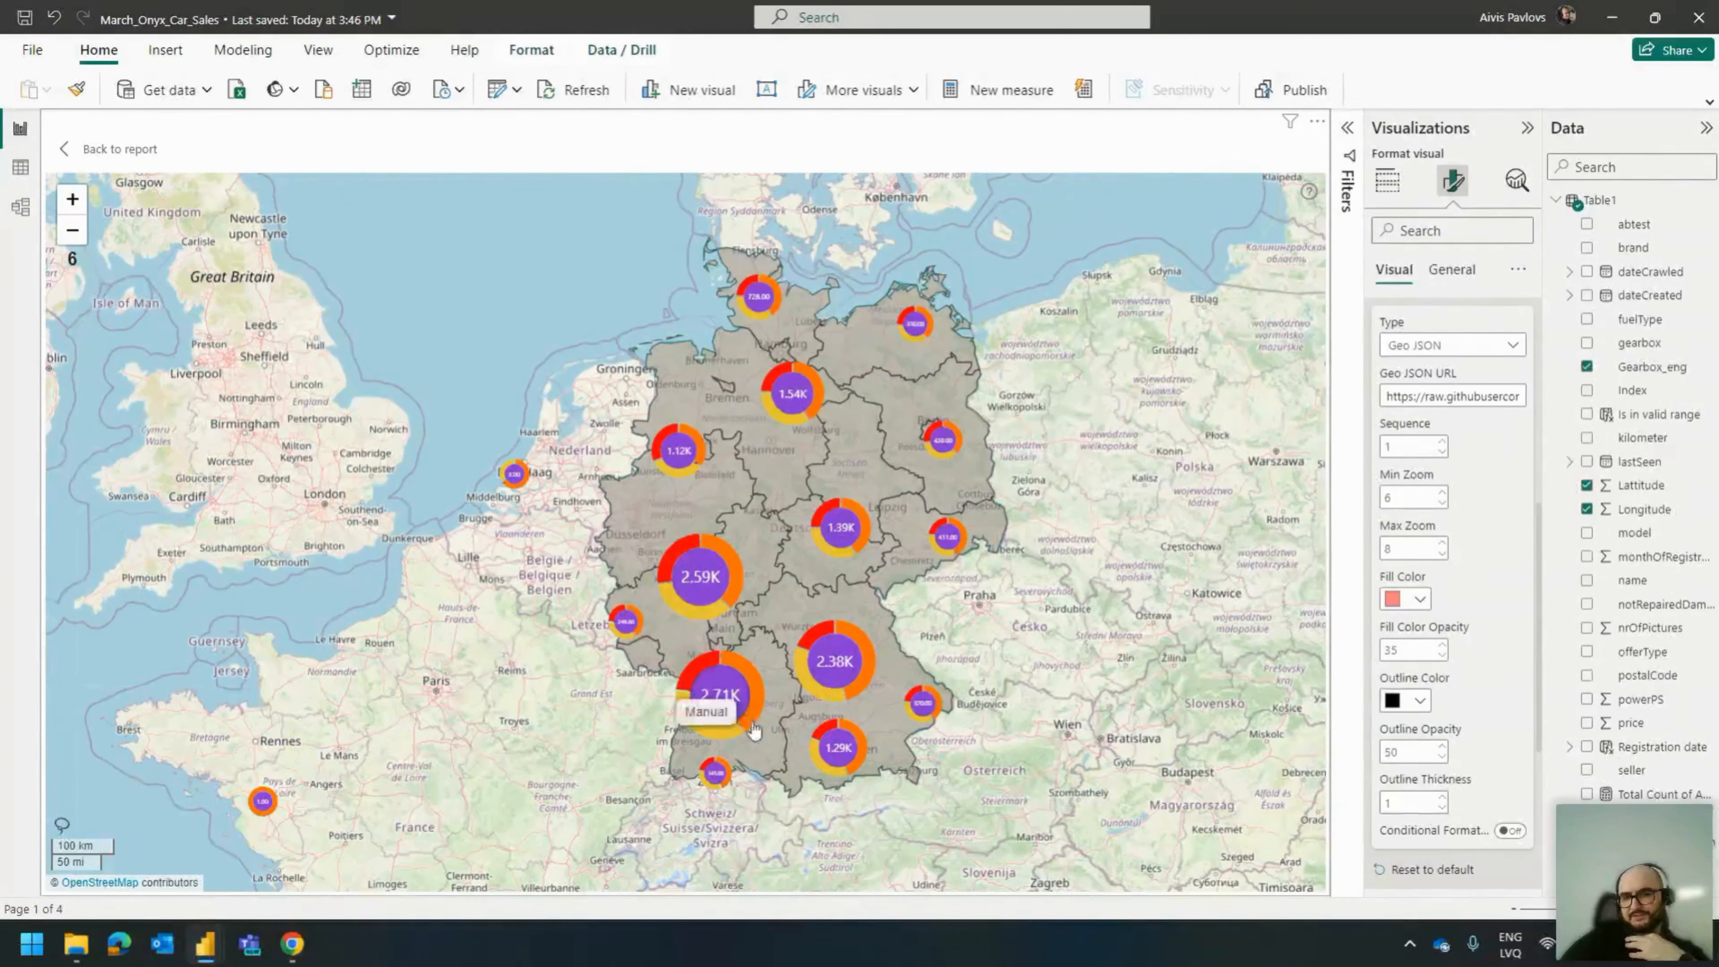
Examine how the shape layers over Germany change across the enlarged map's zoom levels from 5 to 11.
scroll(746, 487, up, 2)
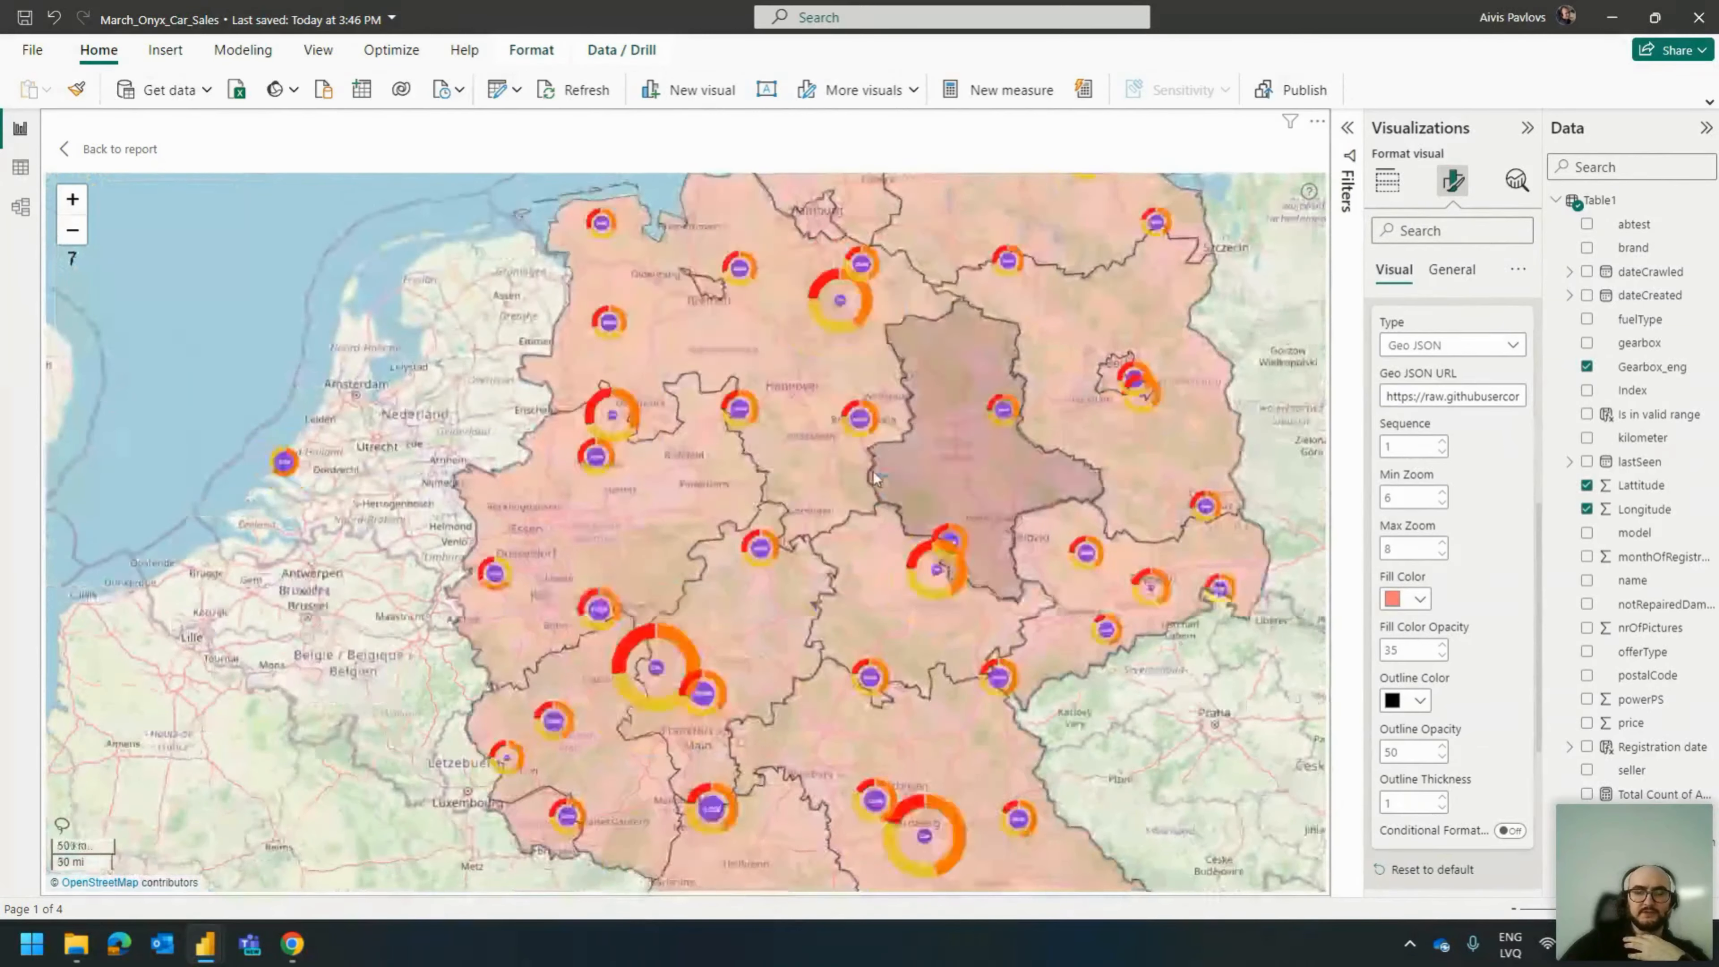
scroll(785, 400, up, 1)
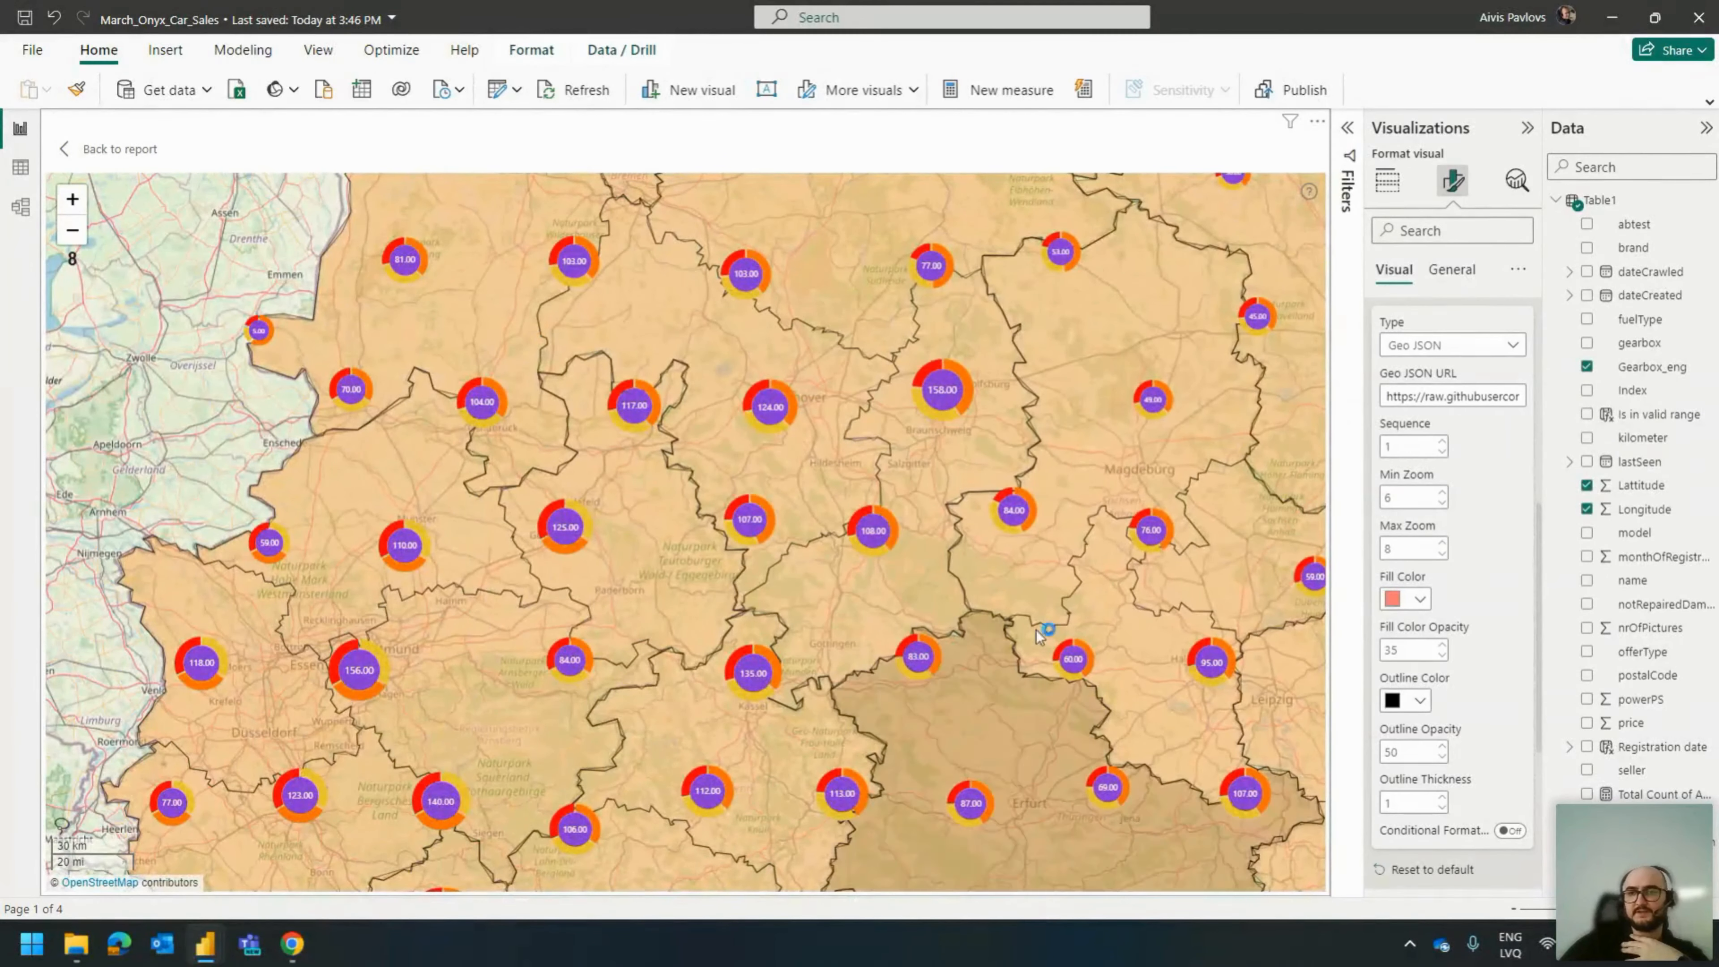
scroll(1448, 609, down, 4)
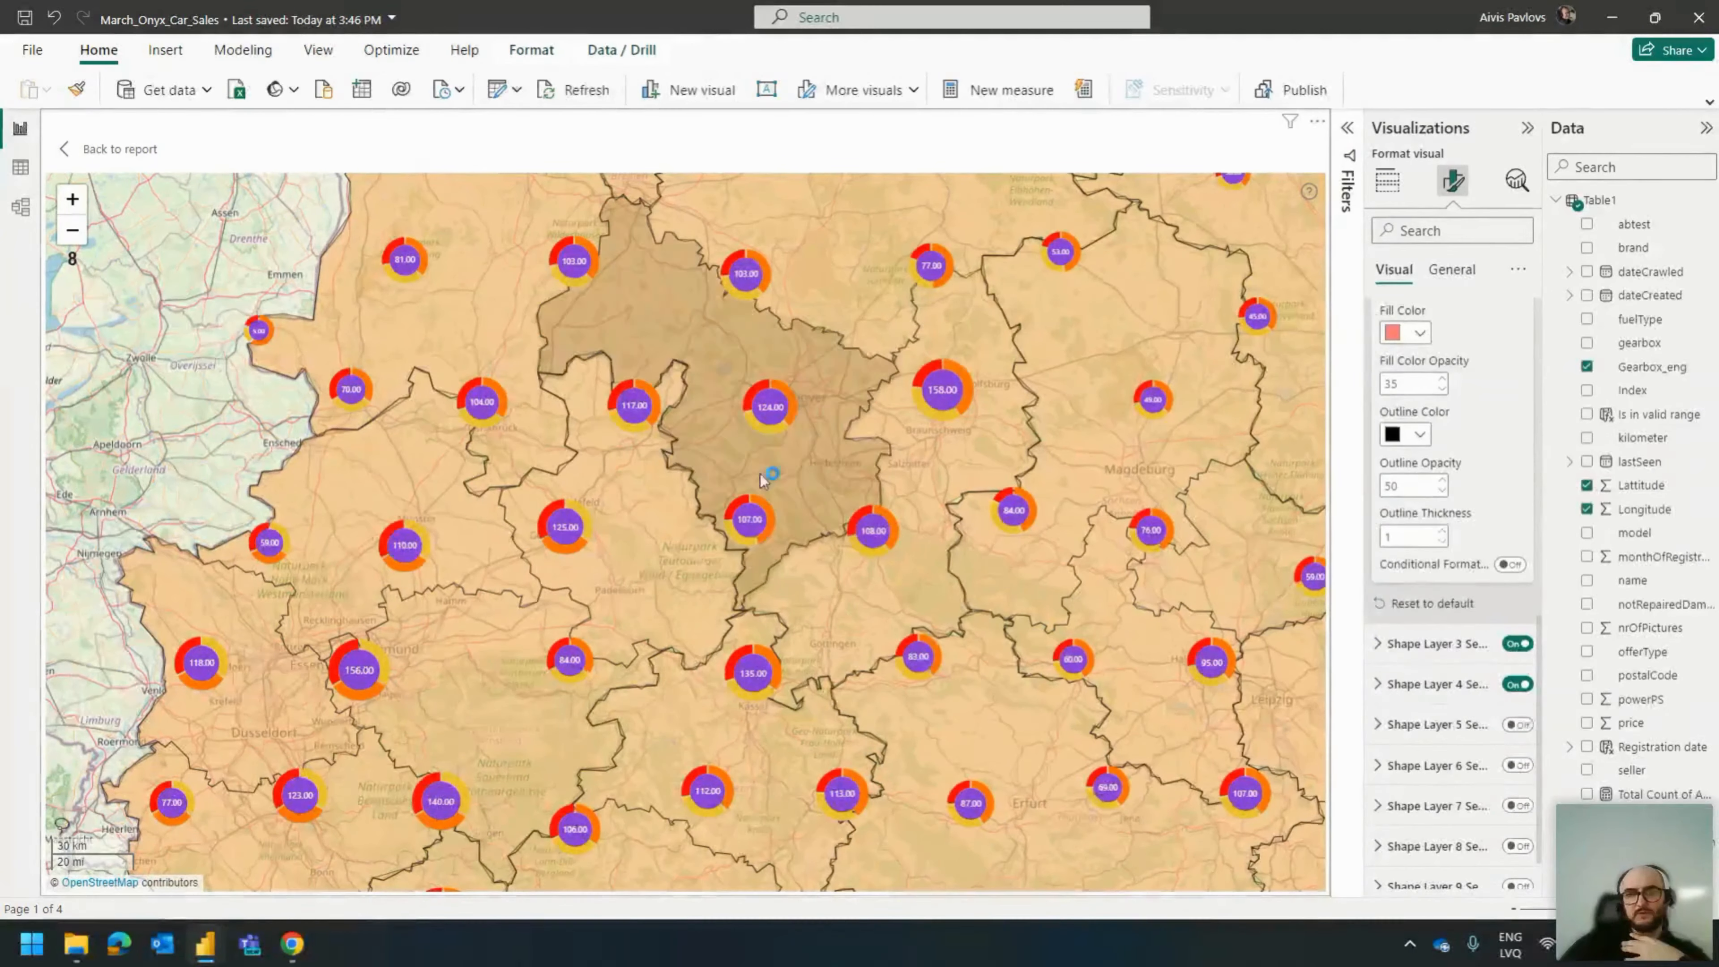
scroll(761, 474, up, 2)
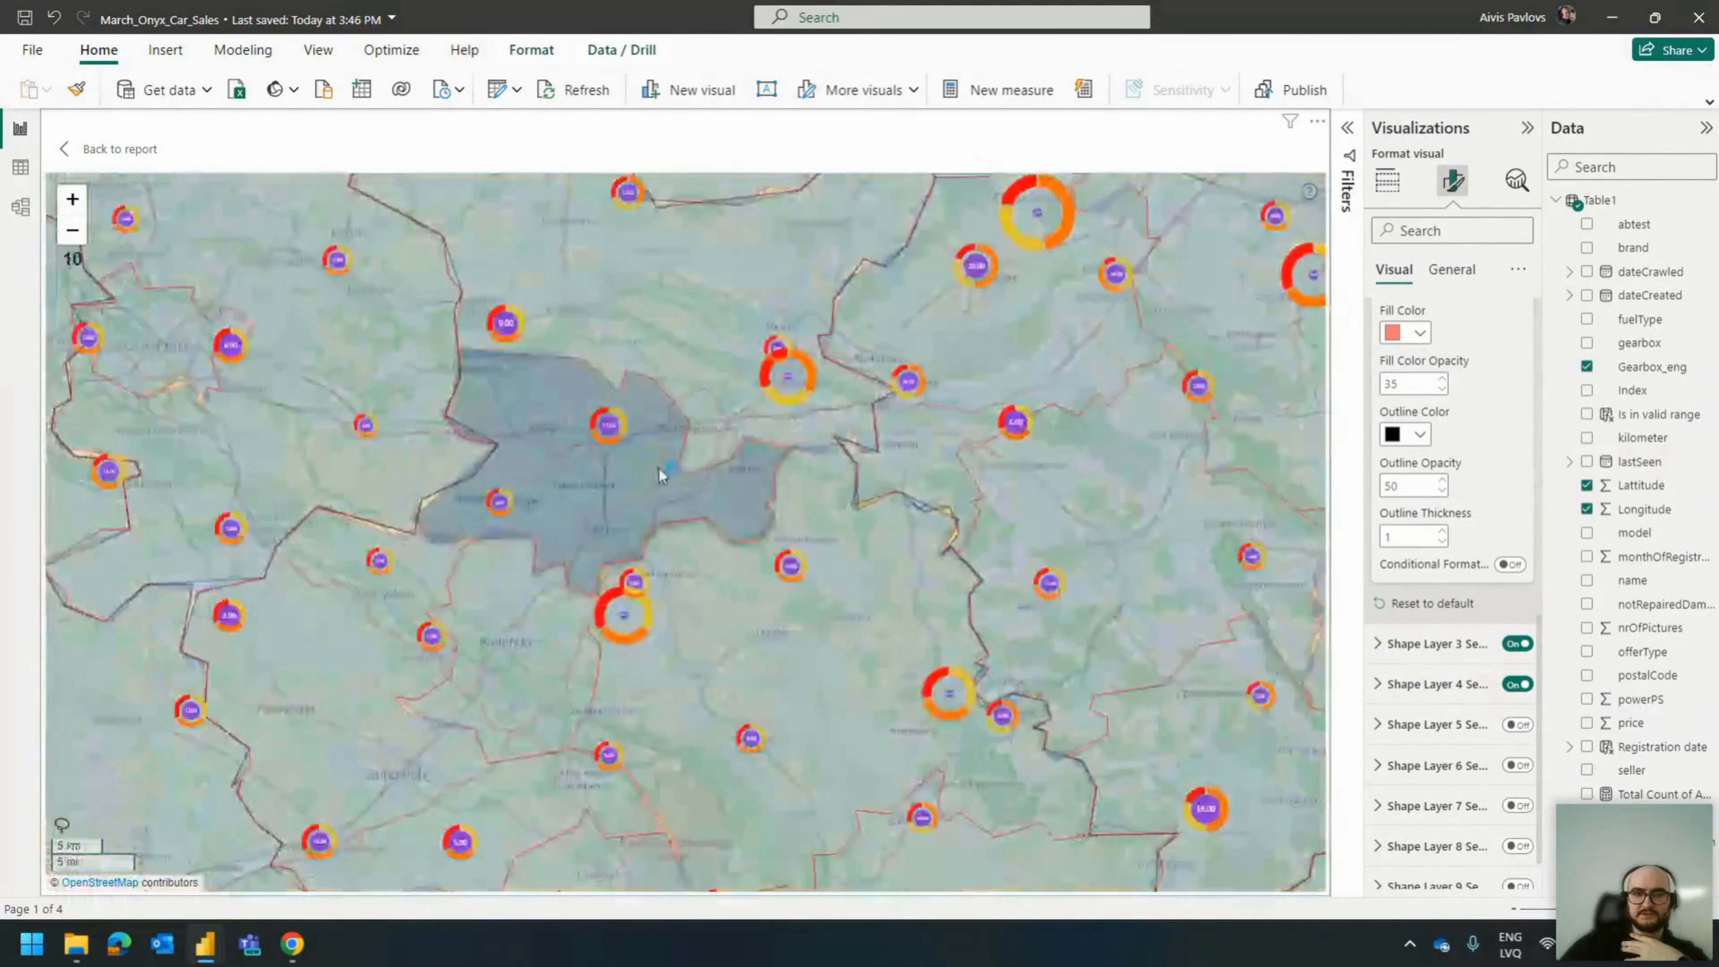
scroll(576, 485, up, 1)
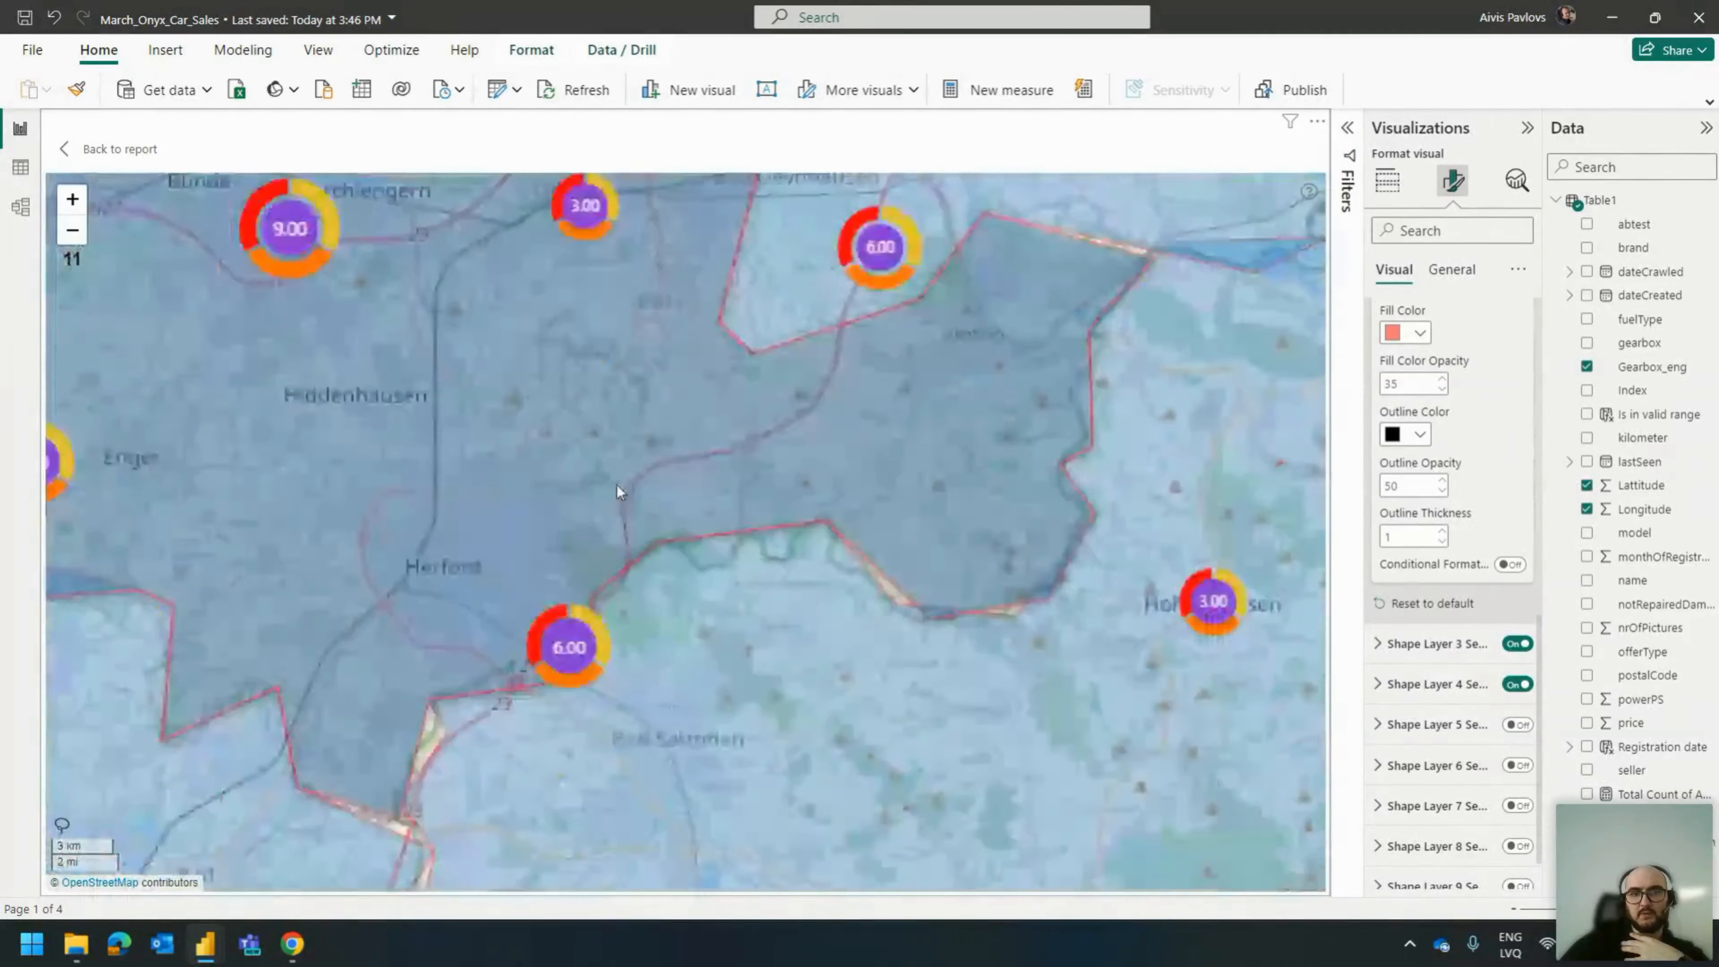
scroll(670, 390, down, 1)
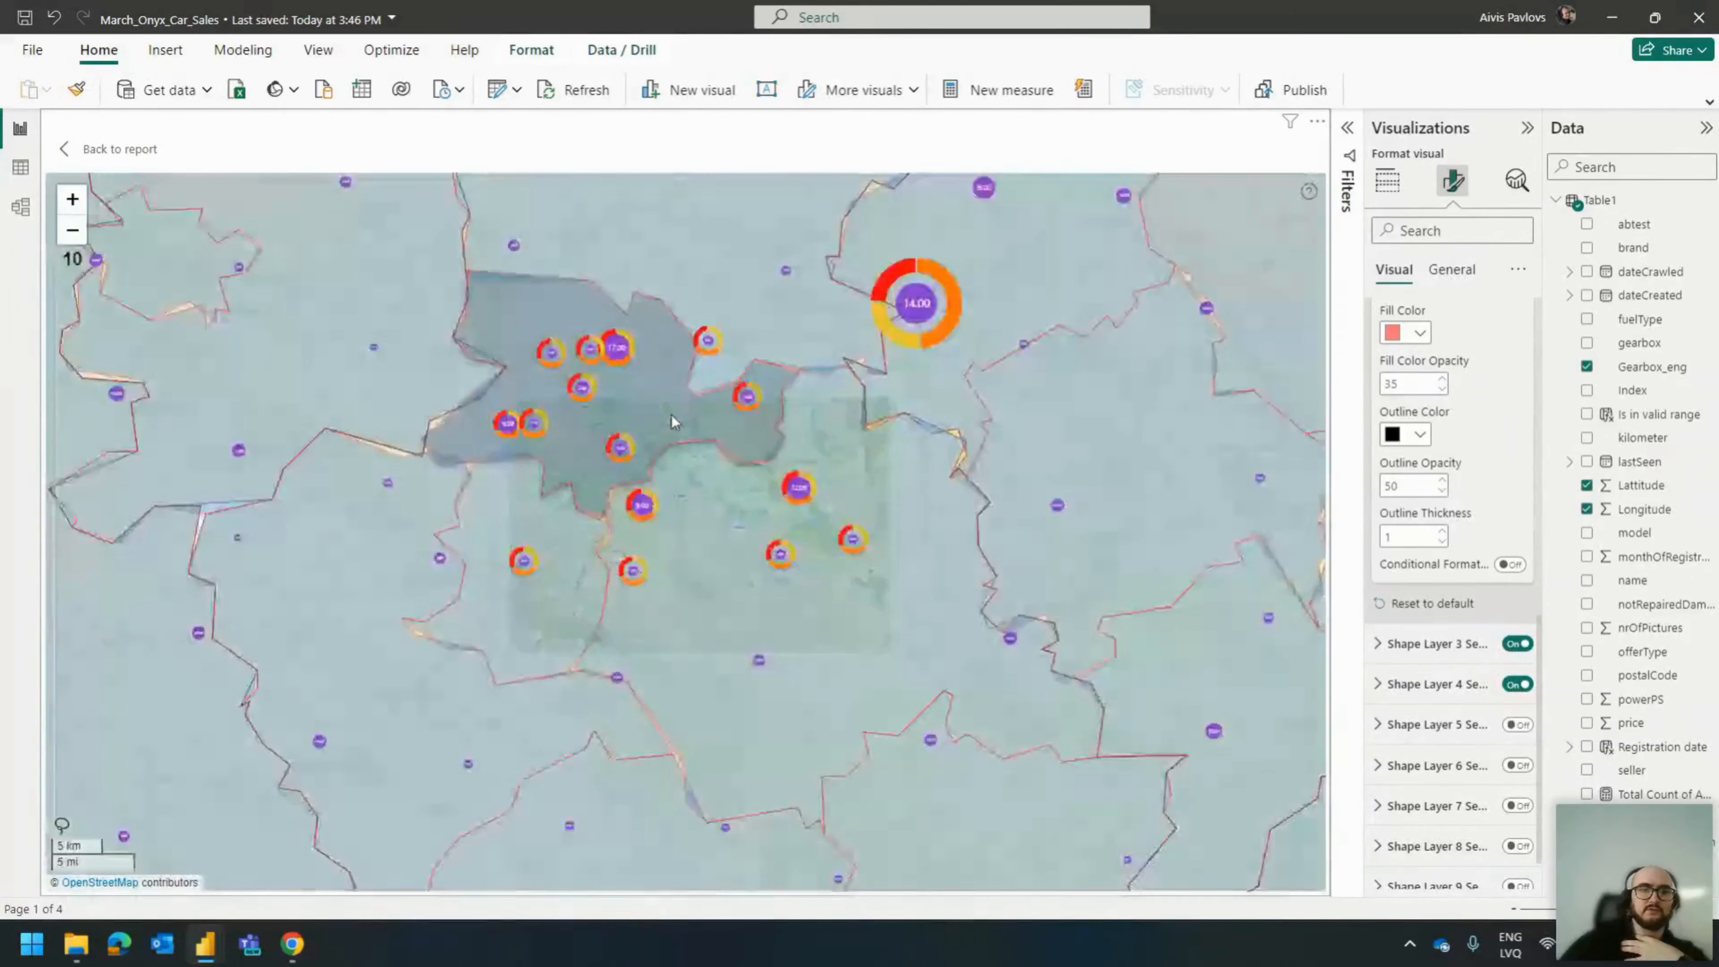
scroll(674, 422, down, 3)
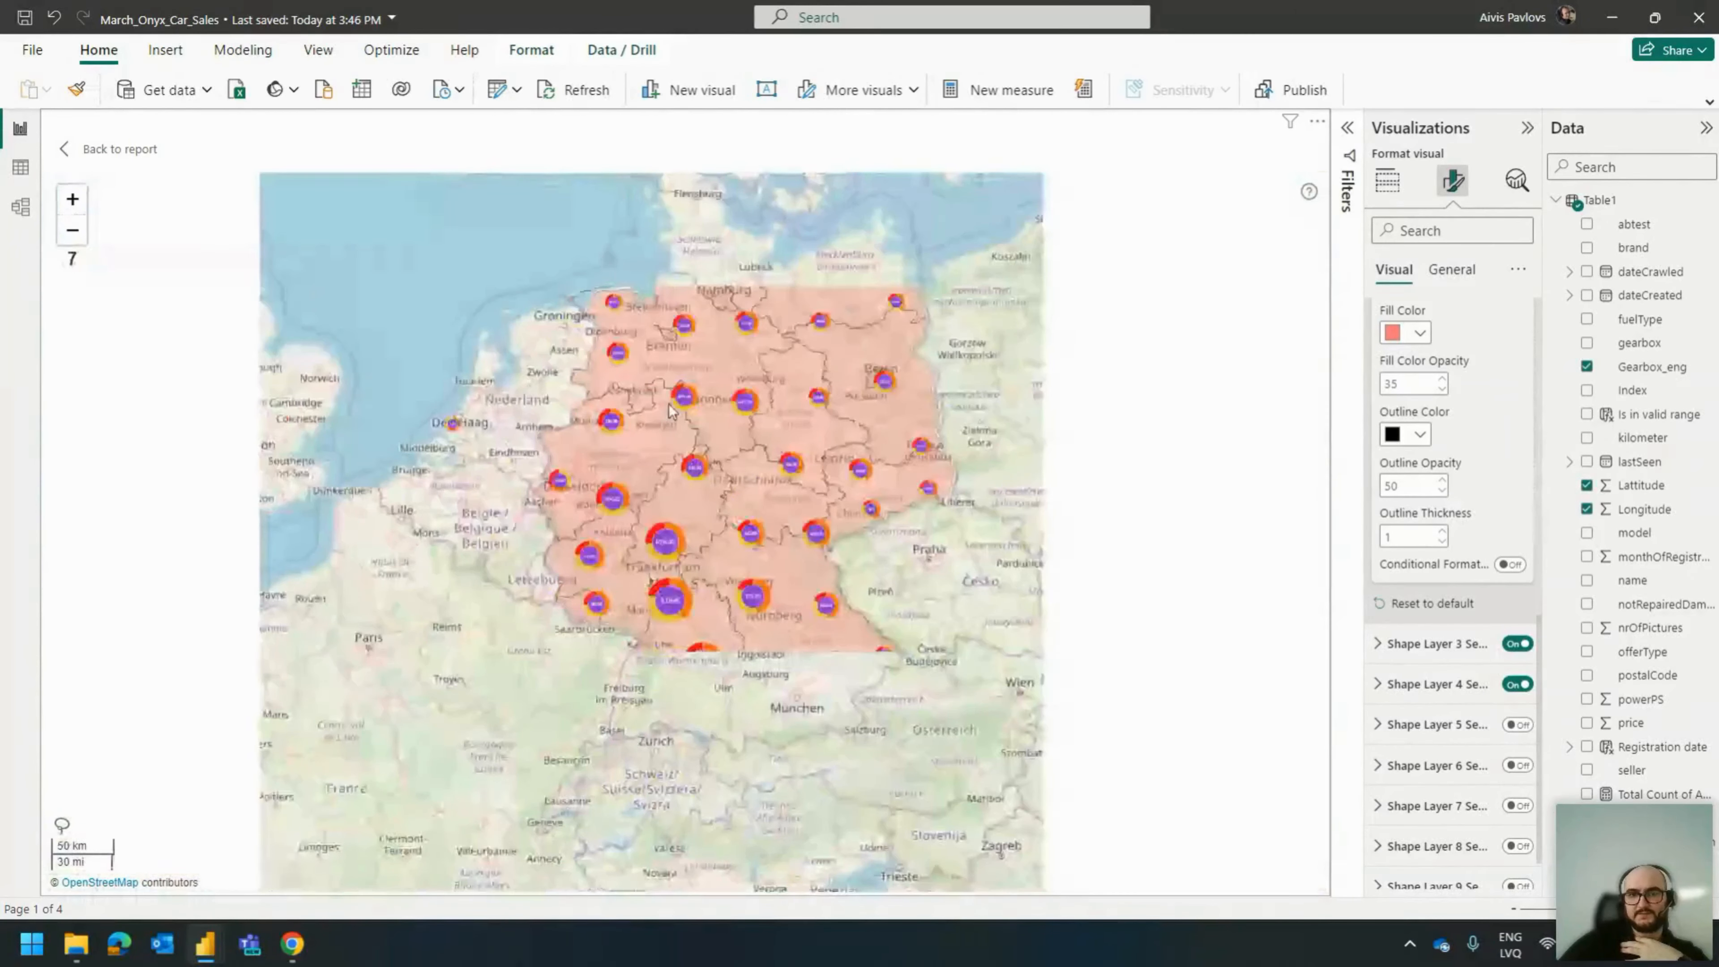
scroll(671, 410, down, 2)
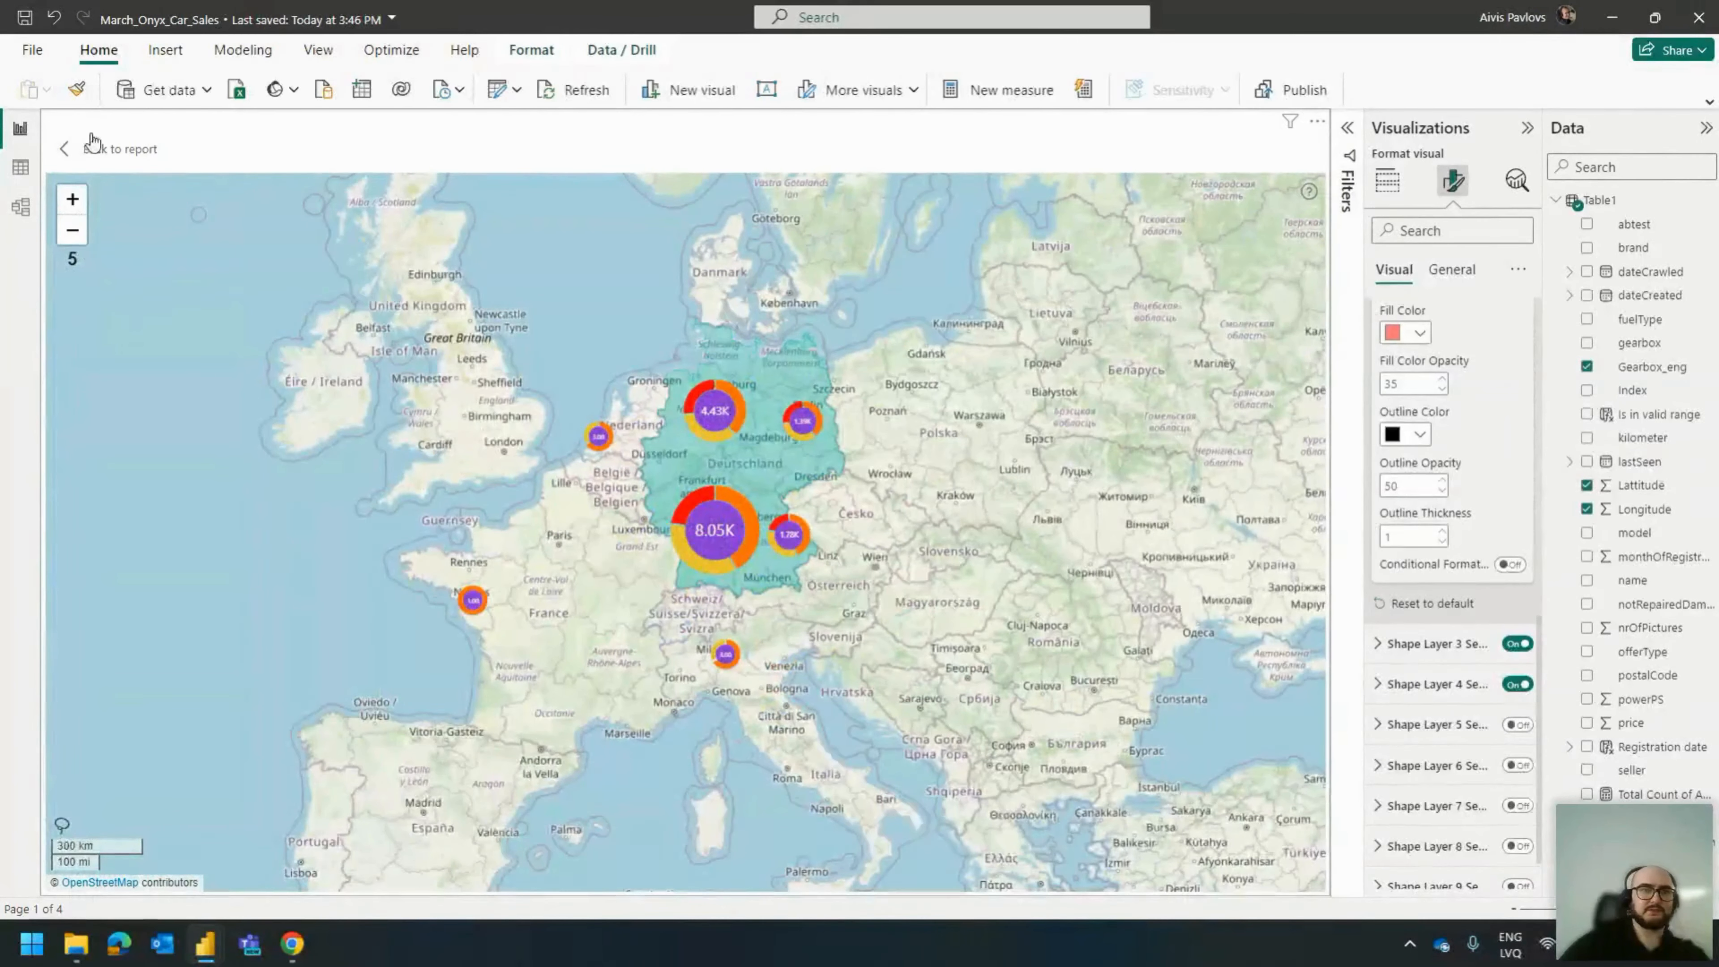
Return to the full Page 1 report and filter it by the Berlin shape on the map at zoom level 7.
click(132, 150)
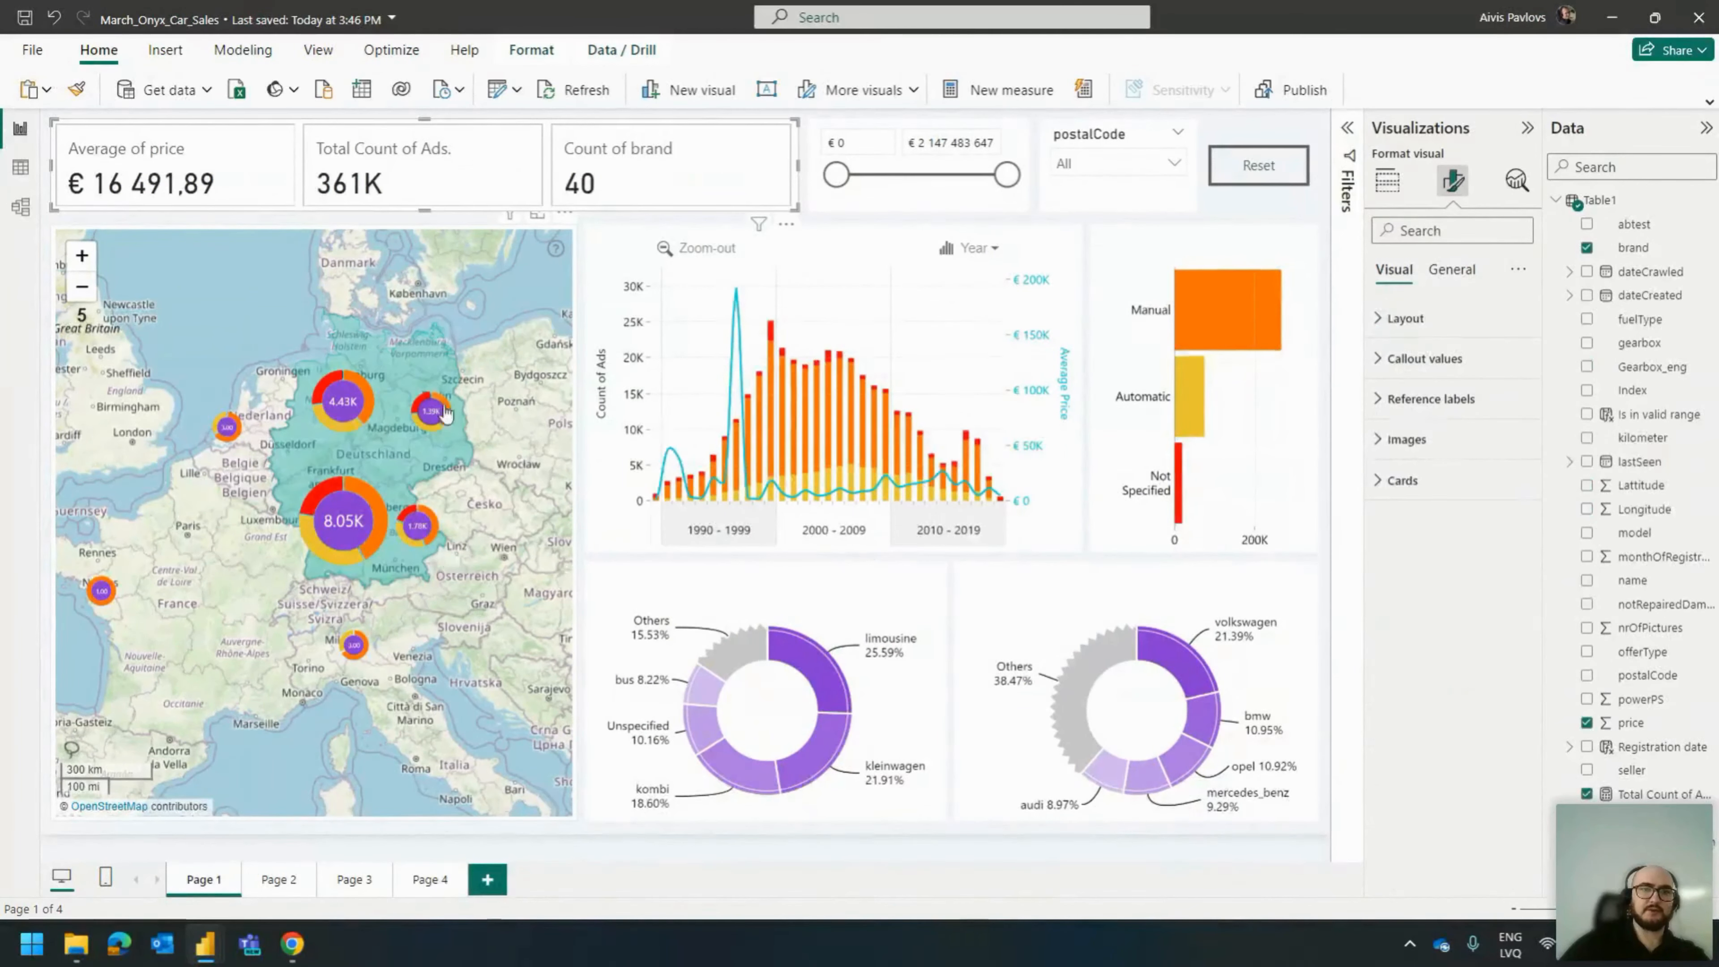
scroll(467, 413, up, 1)
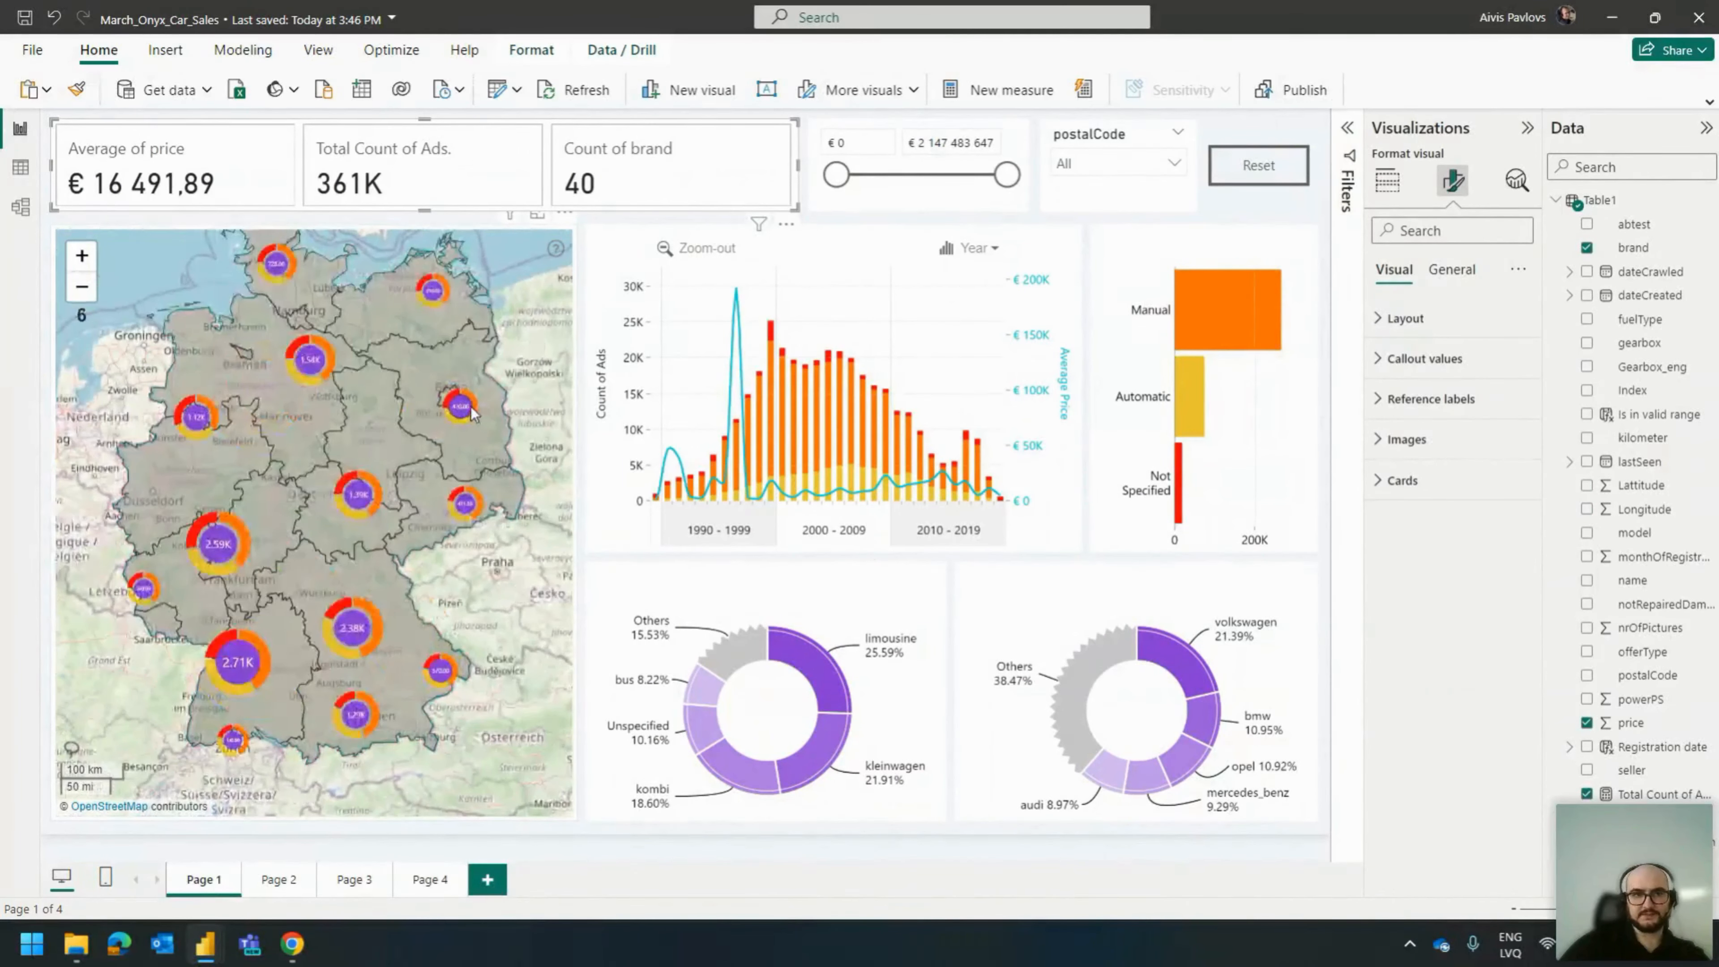
scroll(472, 413, up, 1)
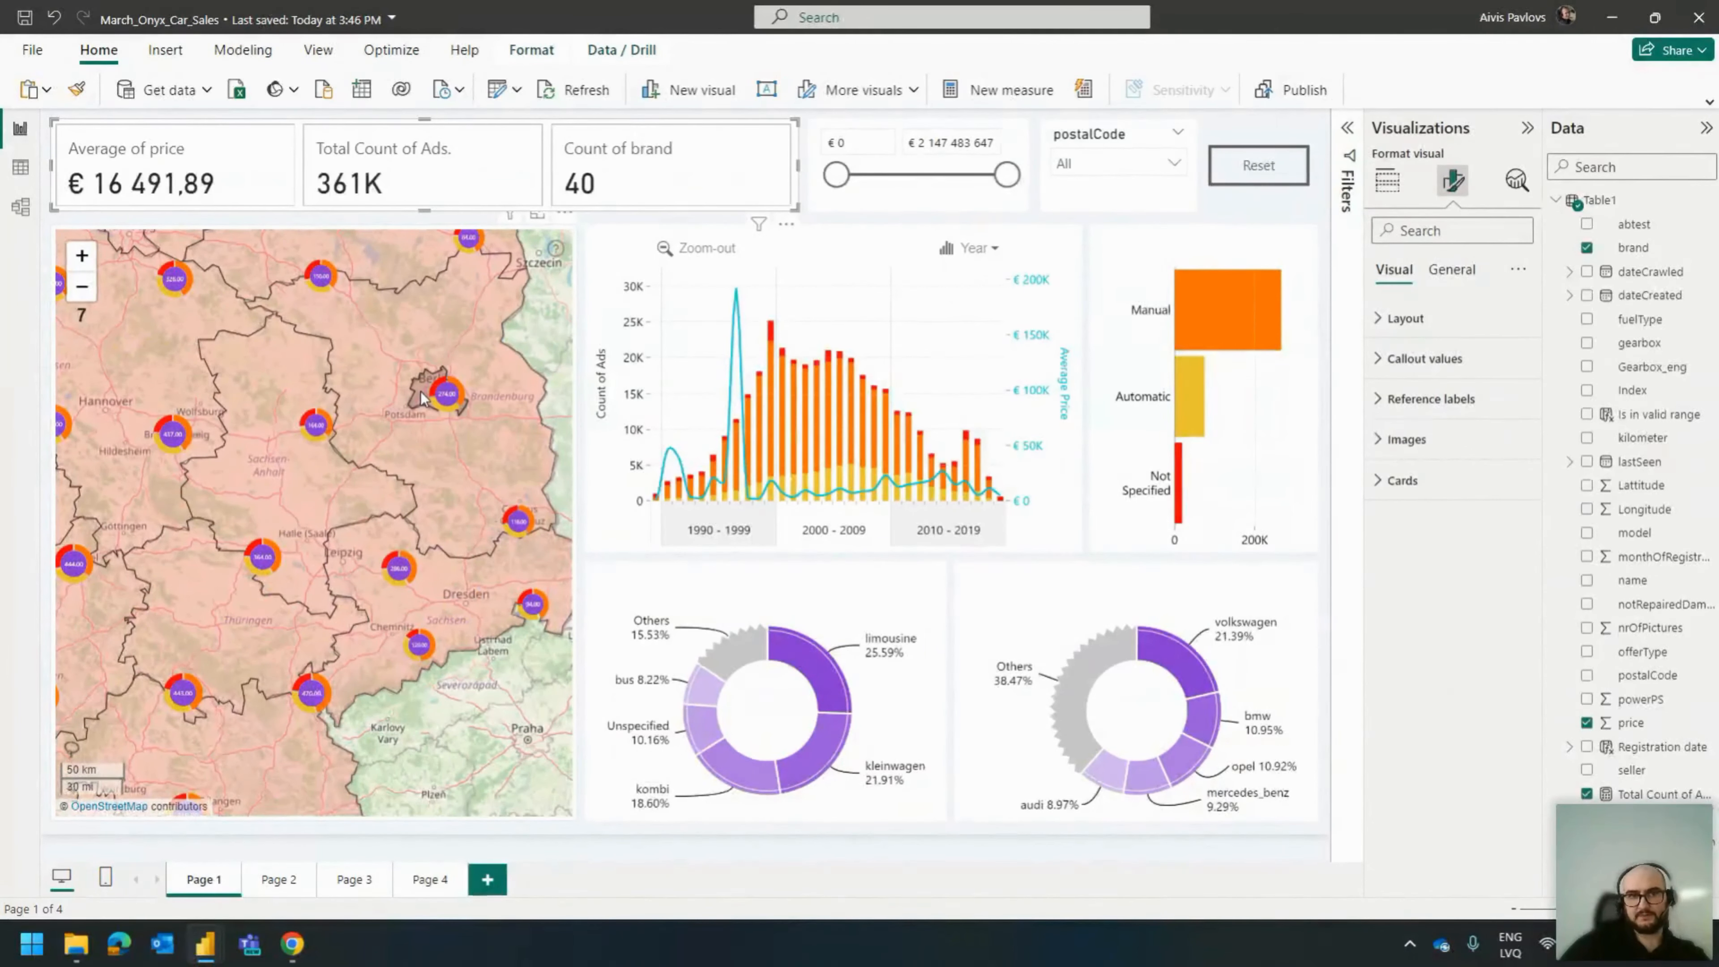
click(421, 393)
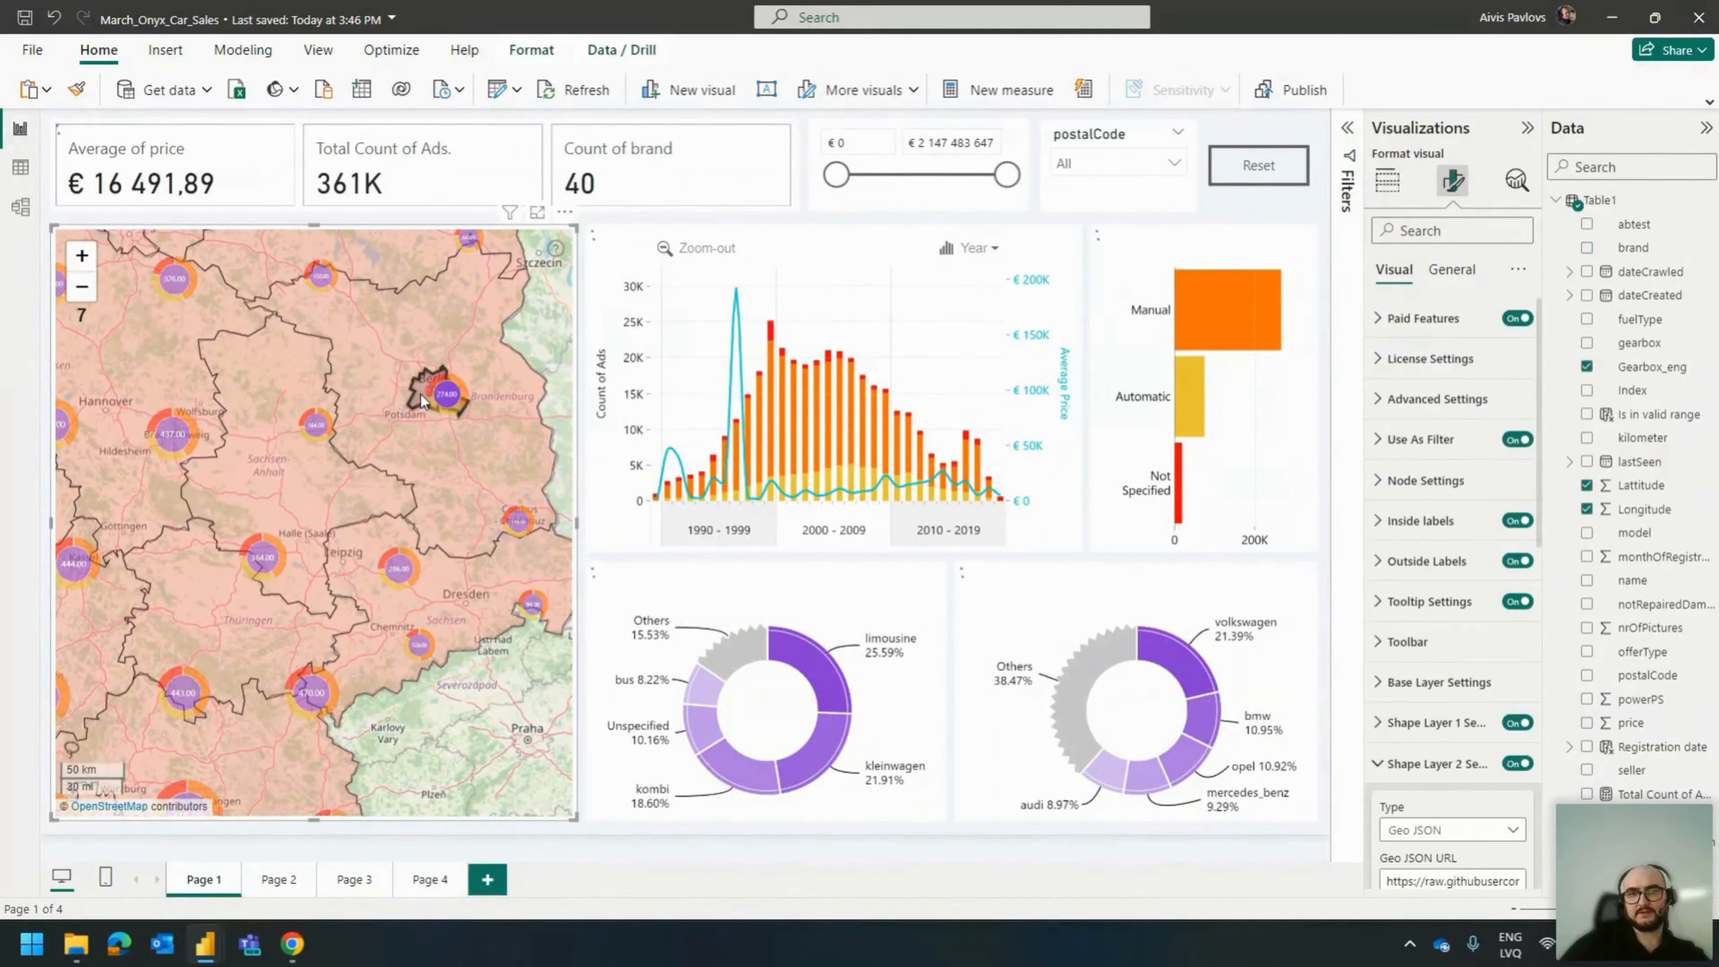
click(420, 394)
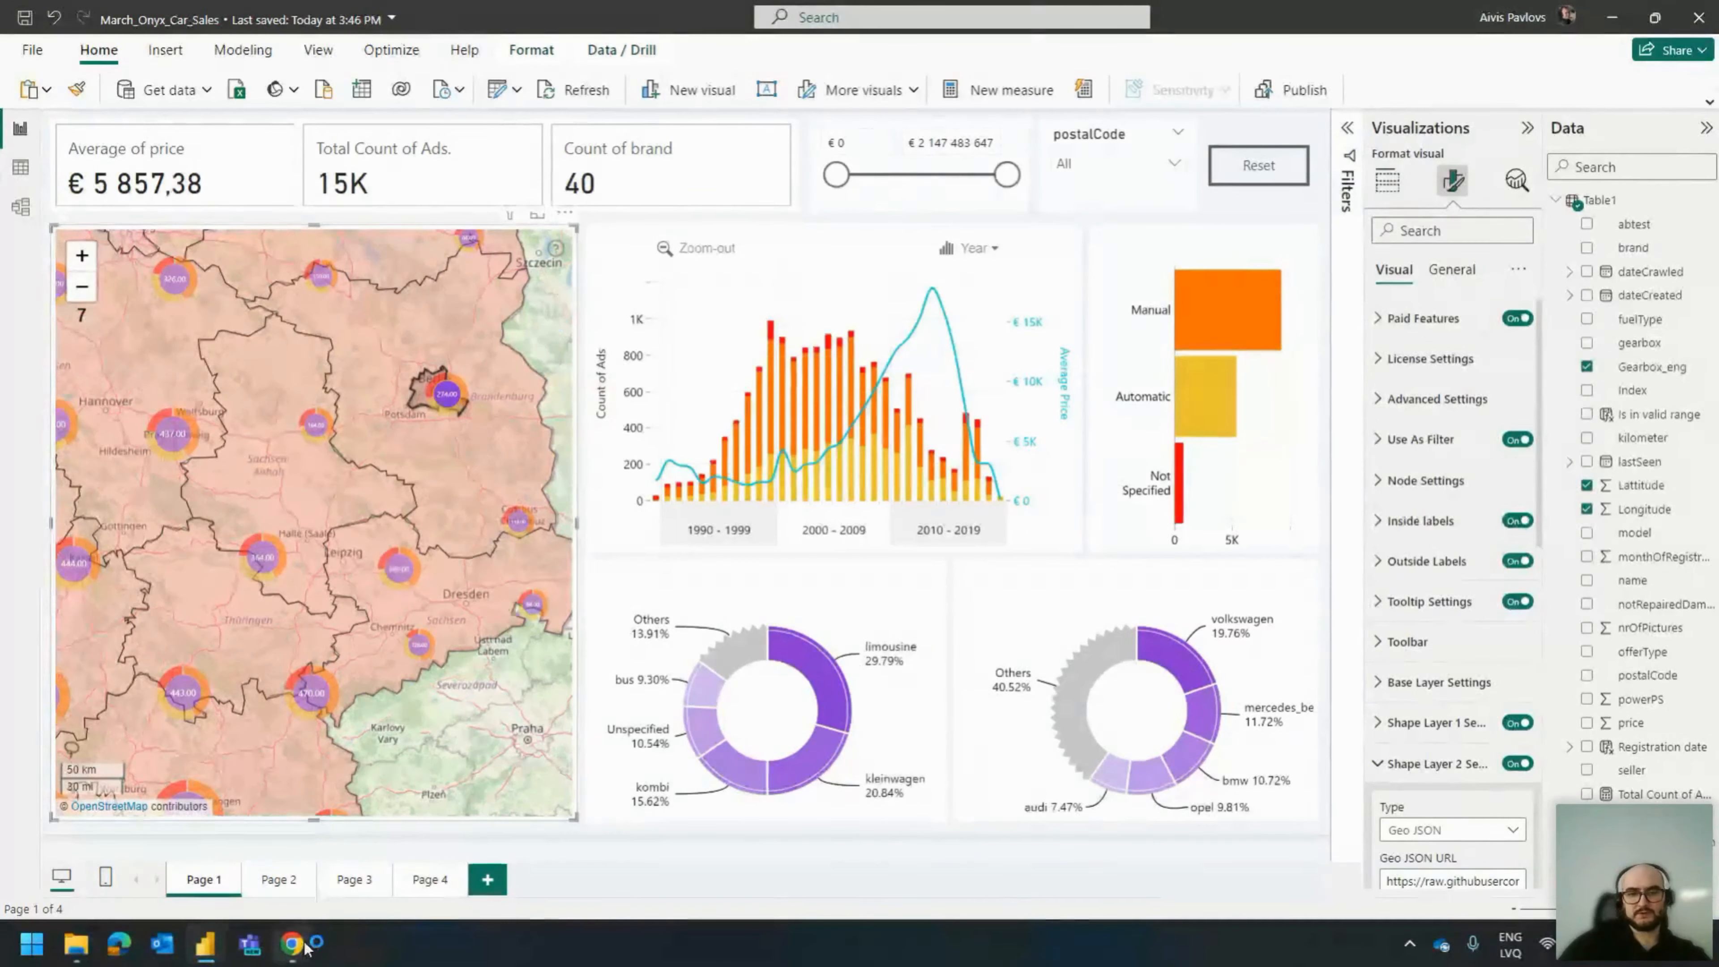
Switch to Chrome and open the deutschlandGeoJSON GitHub repository from the "germany geo json" search results.
mouse_move(298, 954)
click(322, 850)
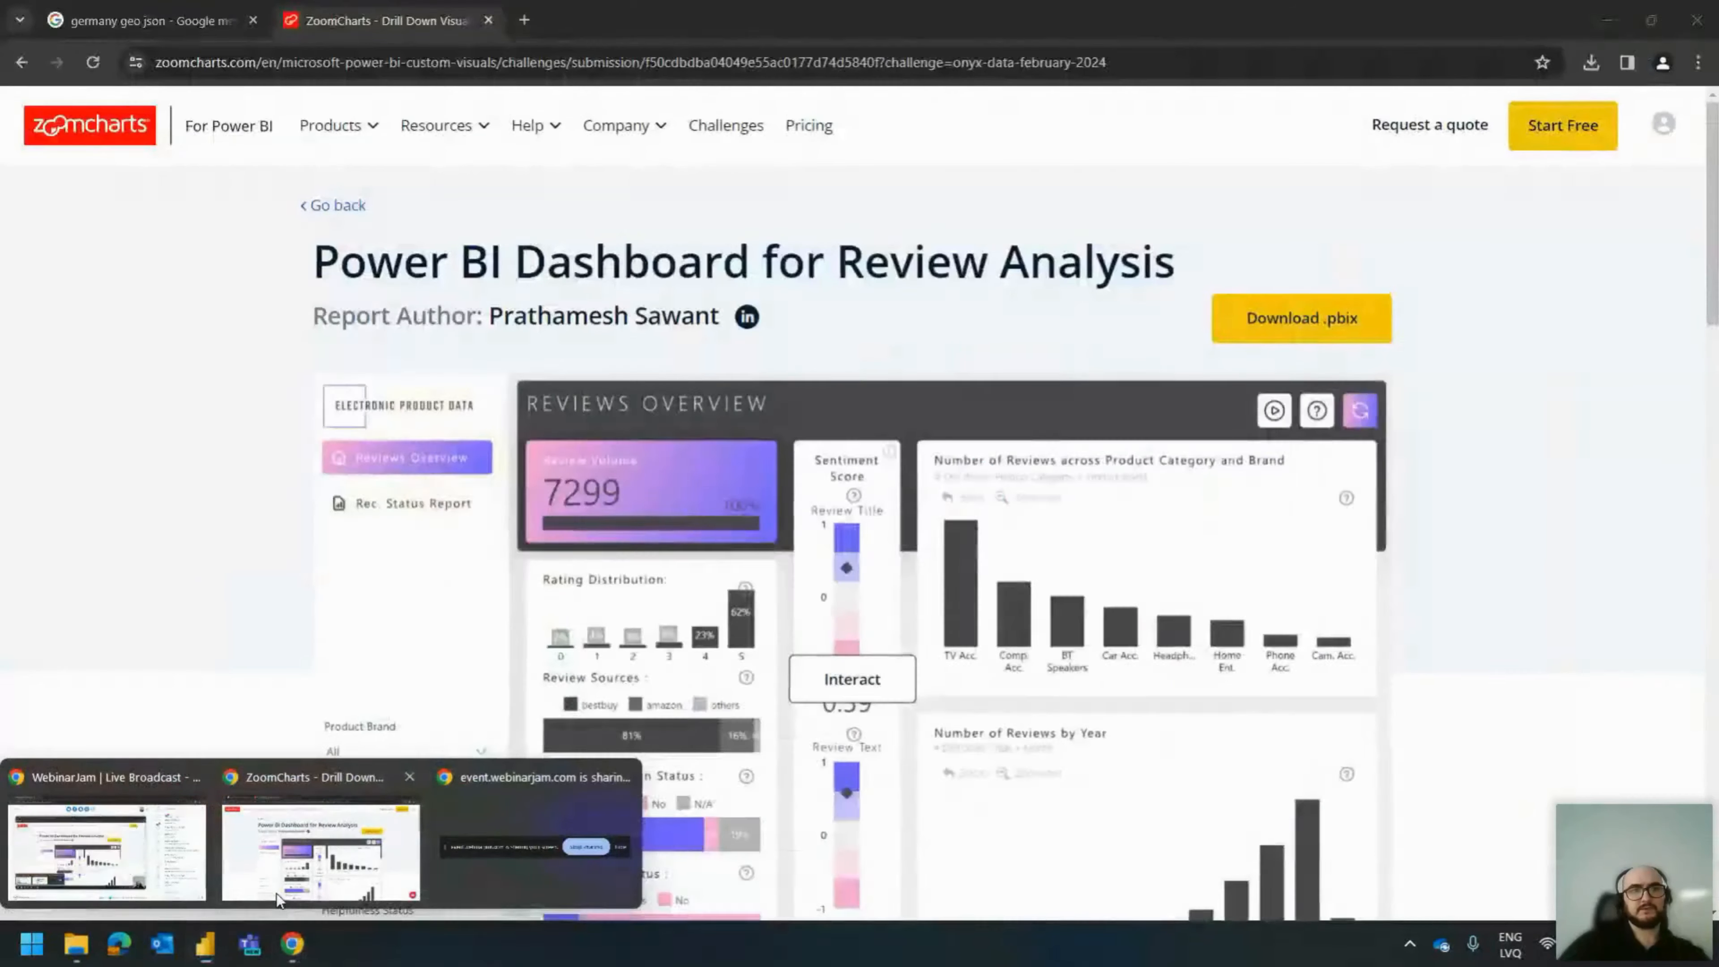
click(115, 24)
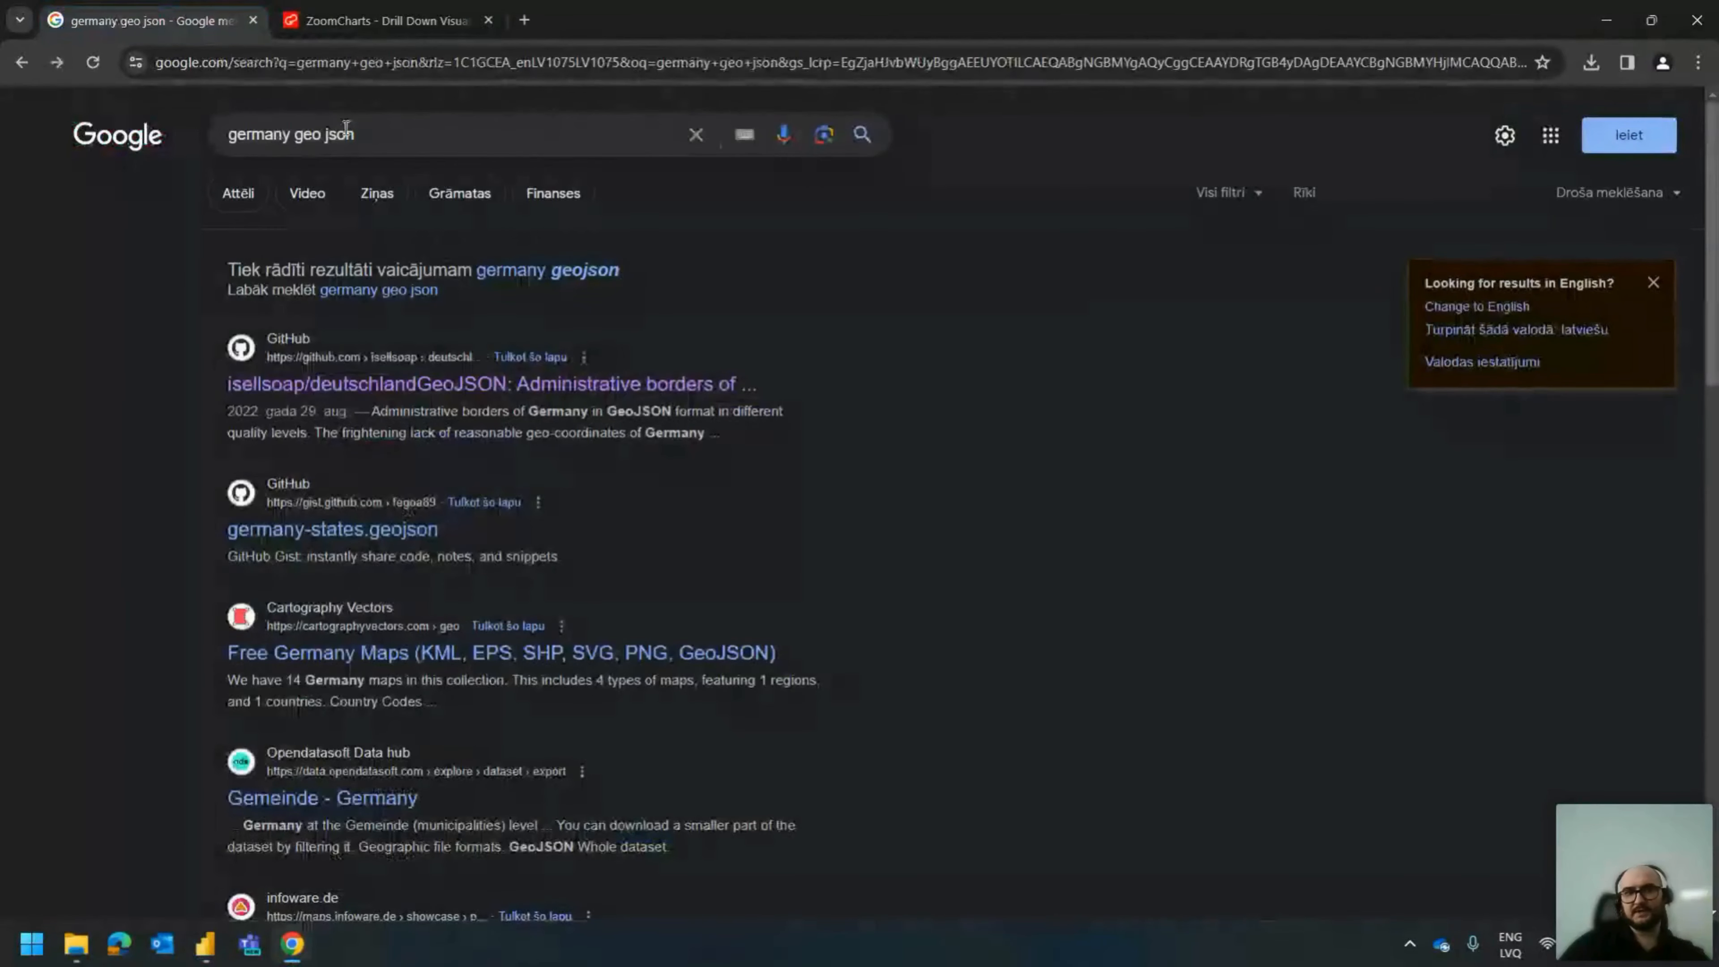
click(423, 135)
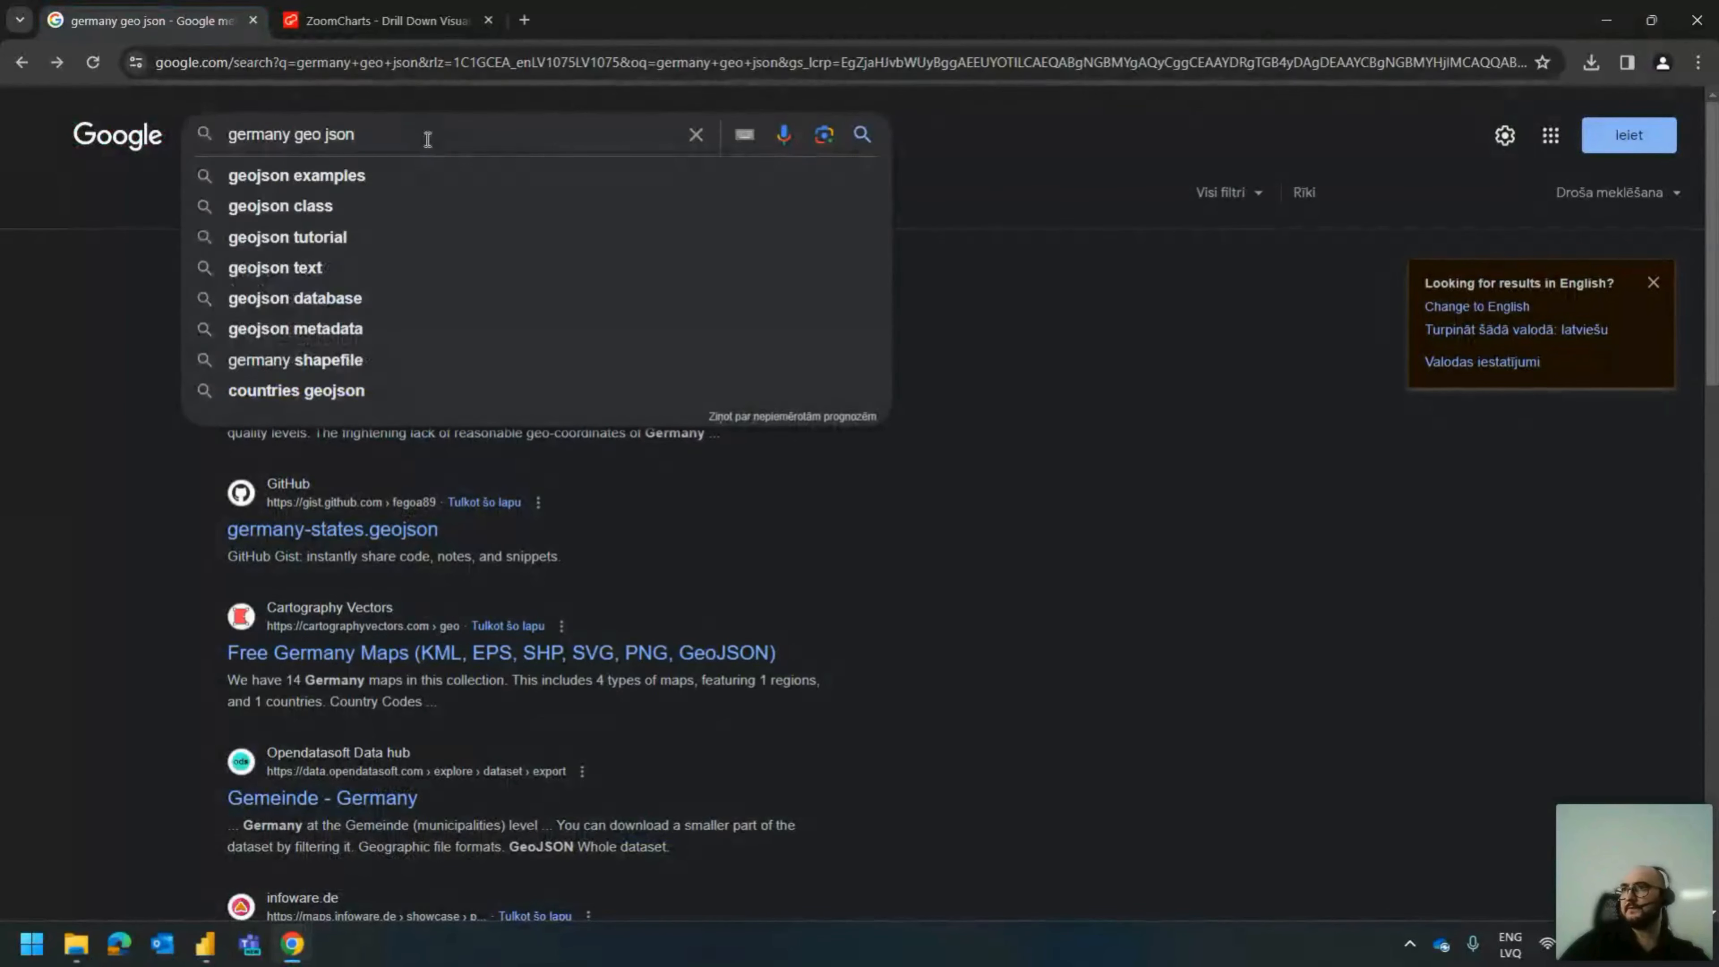
click(50, 328)
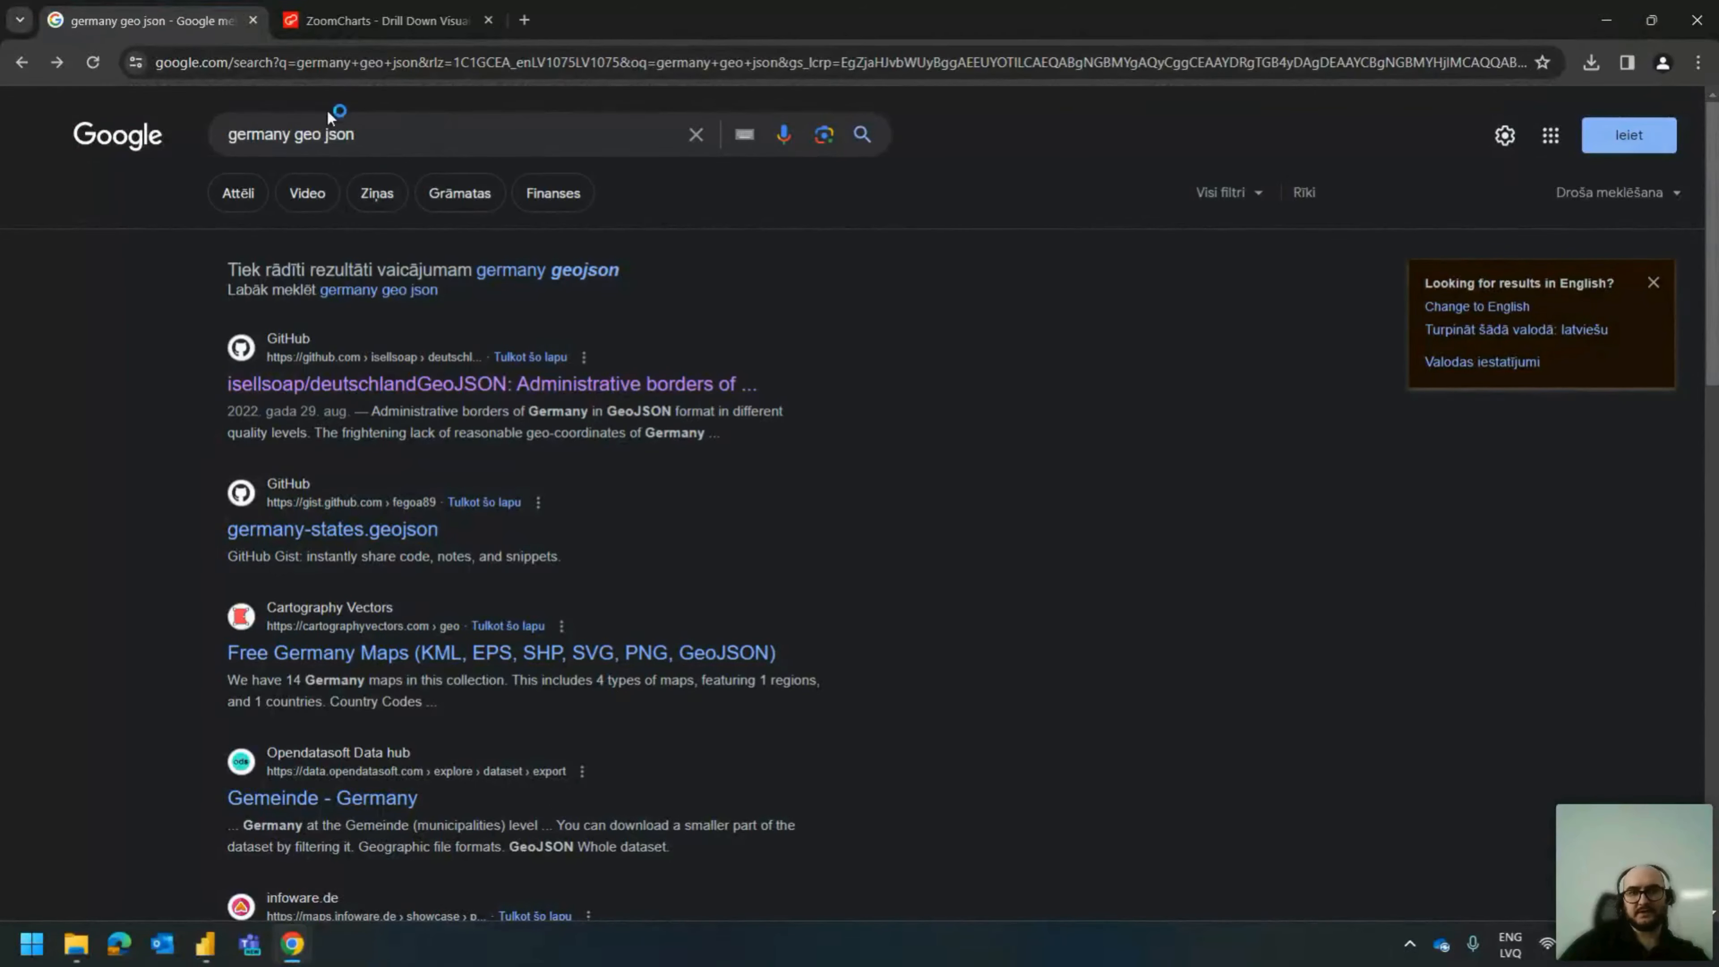
click(357, 386)
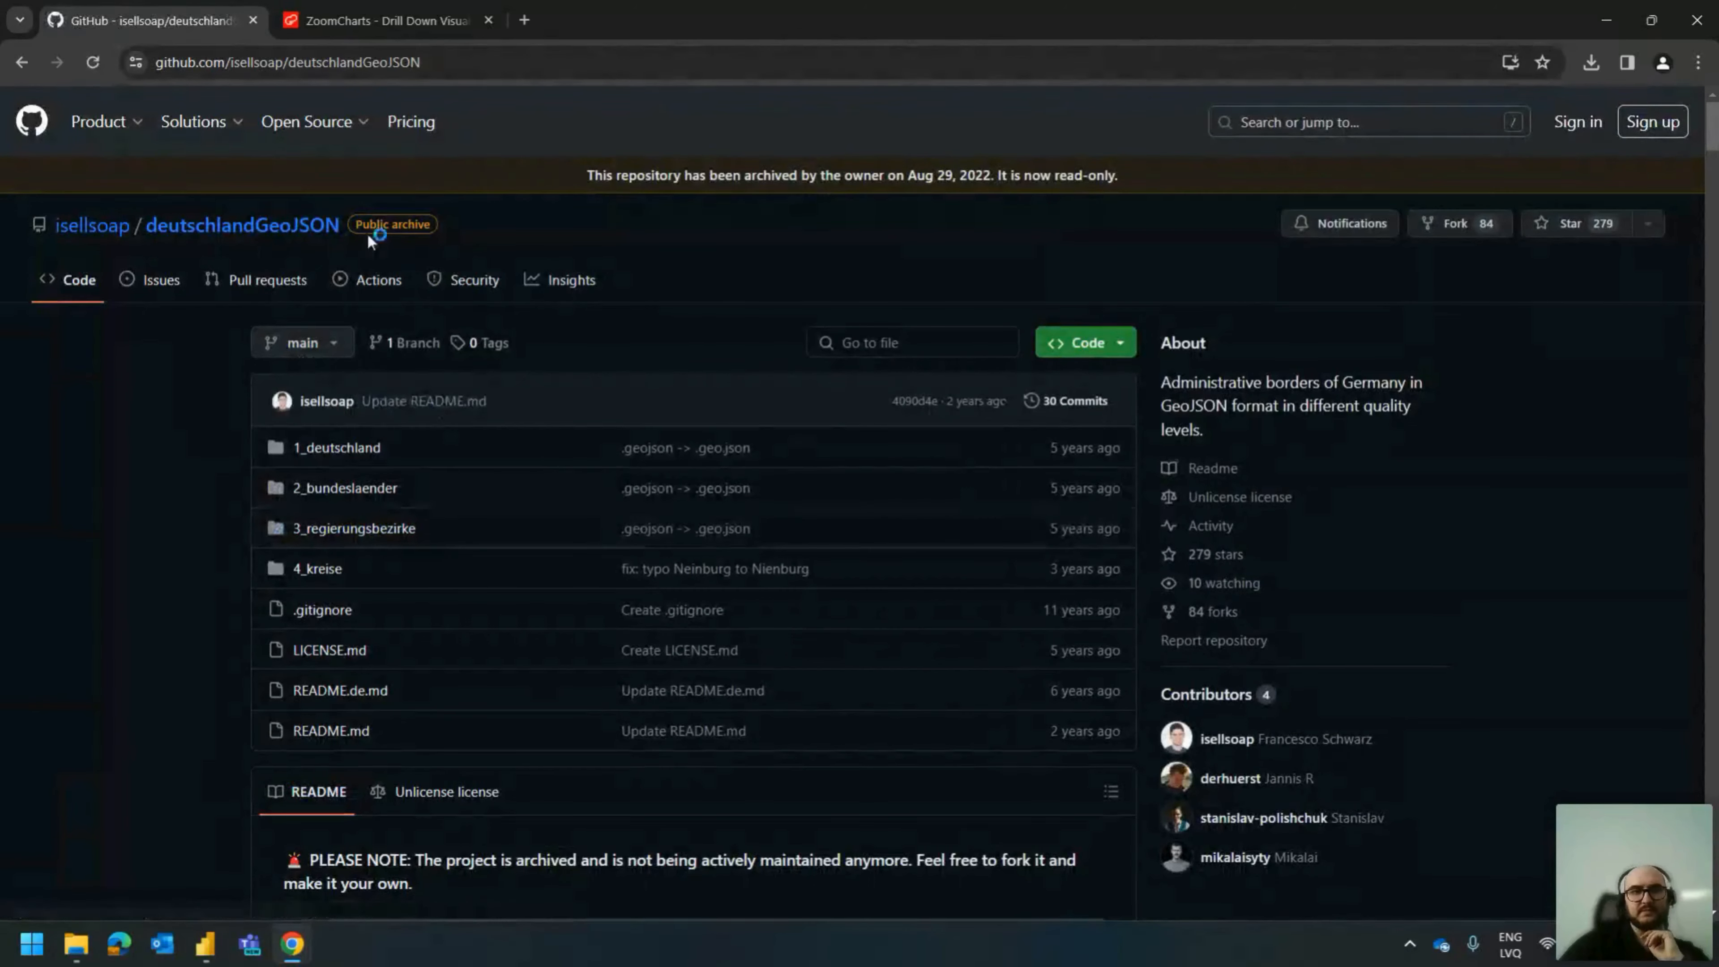
Examine the quality levels of the Germany country outline in the repository's README, including simplify tolerance and file size.
scroll(161, 433, down, 4)
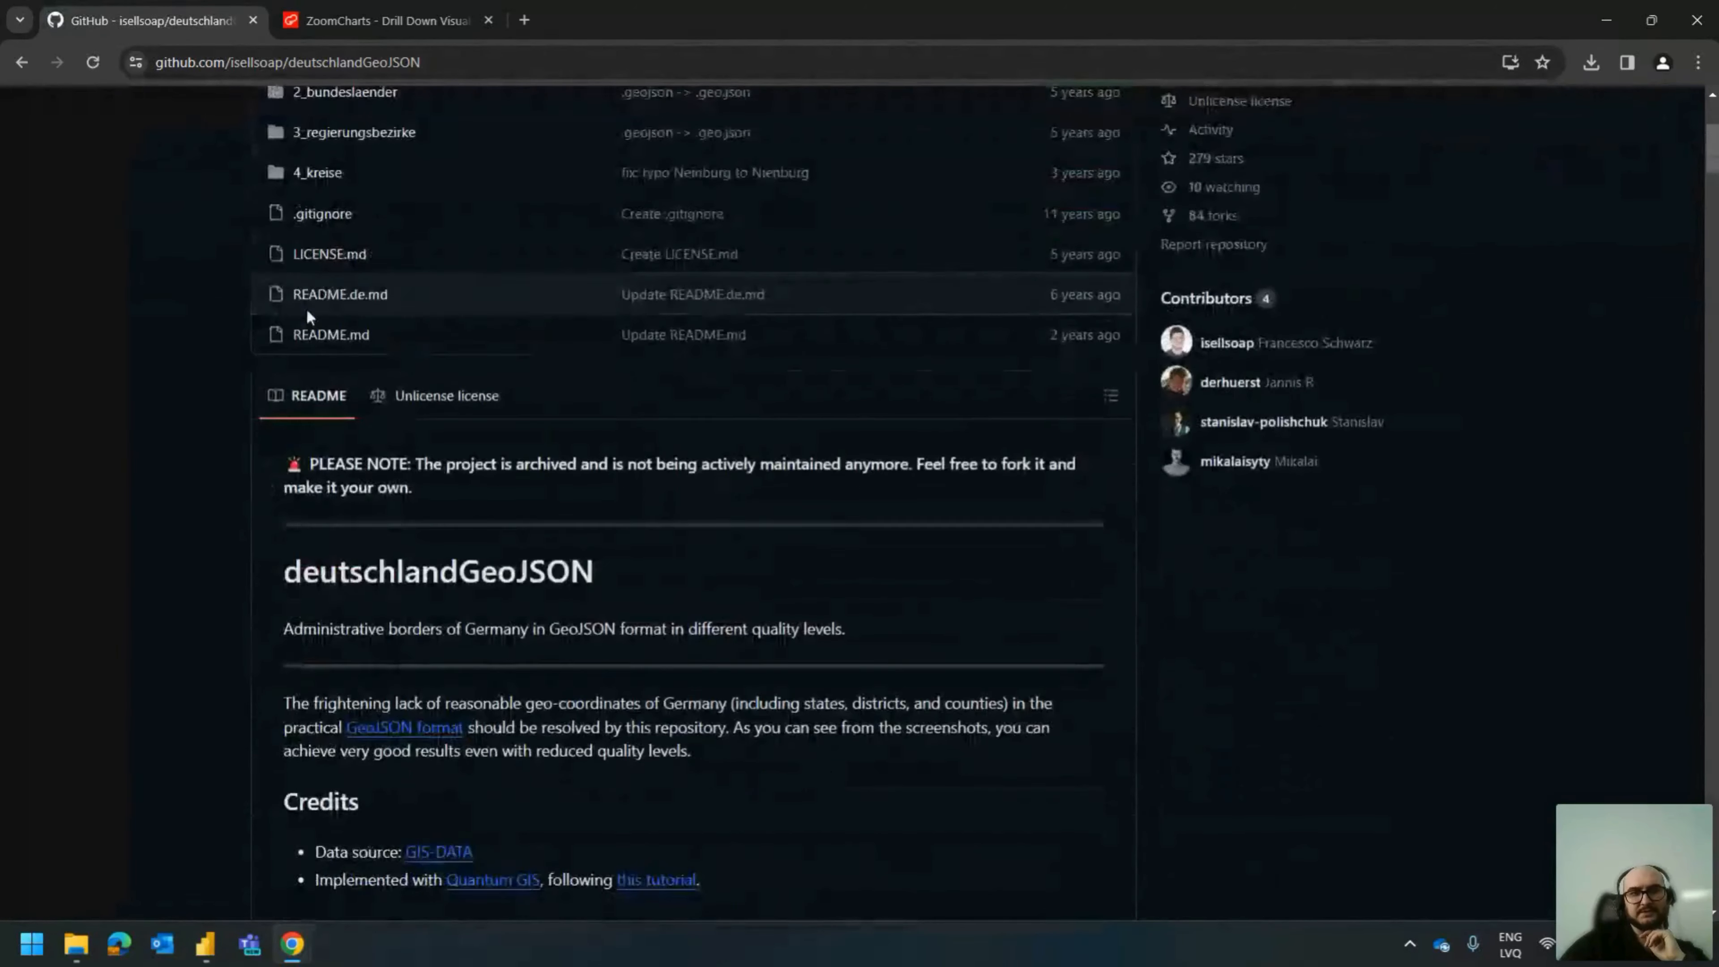
scroll(305, 308, up, 3)
scroll(132, 443, down, 1)
scroll(133, 442, down, 10)
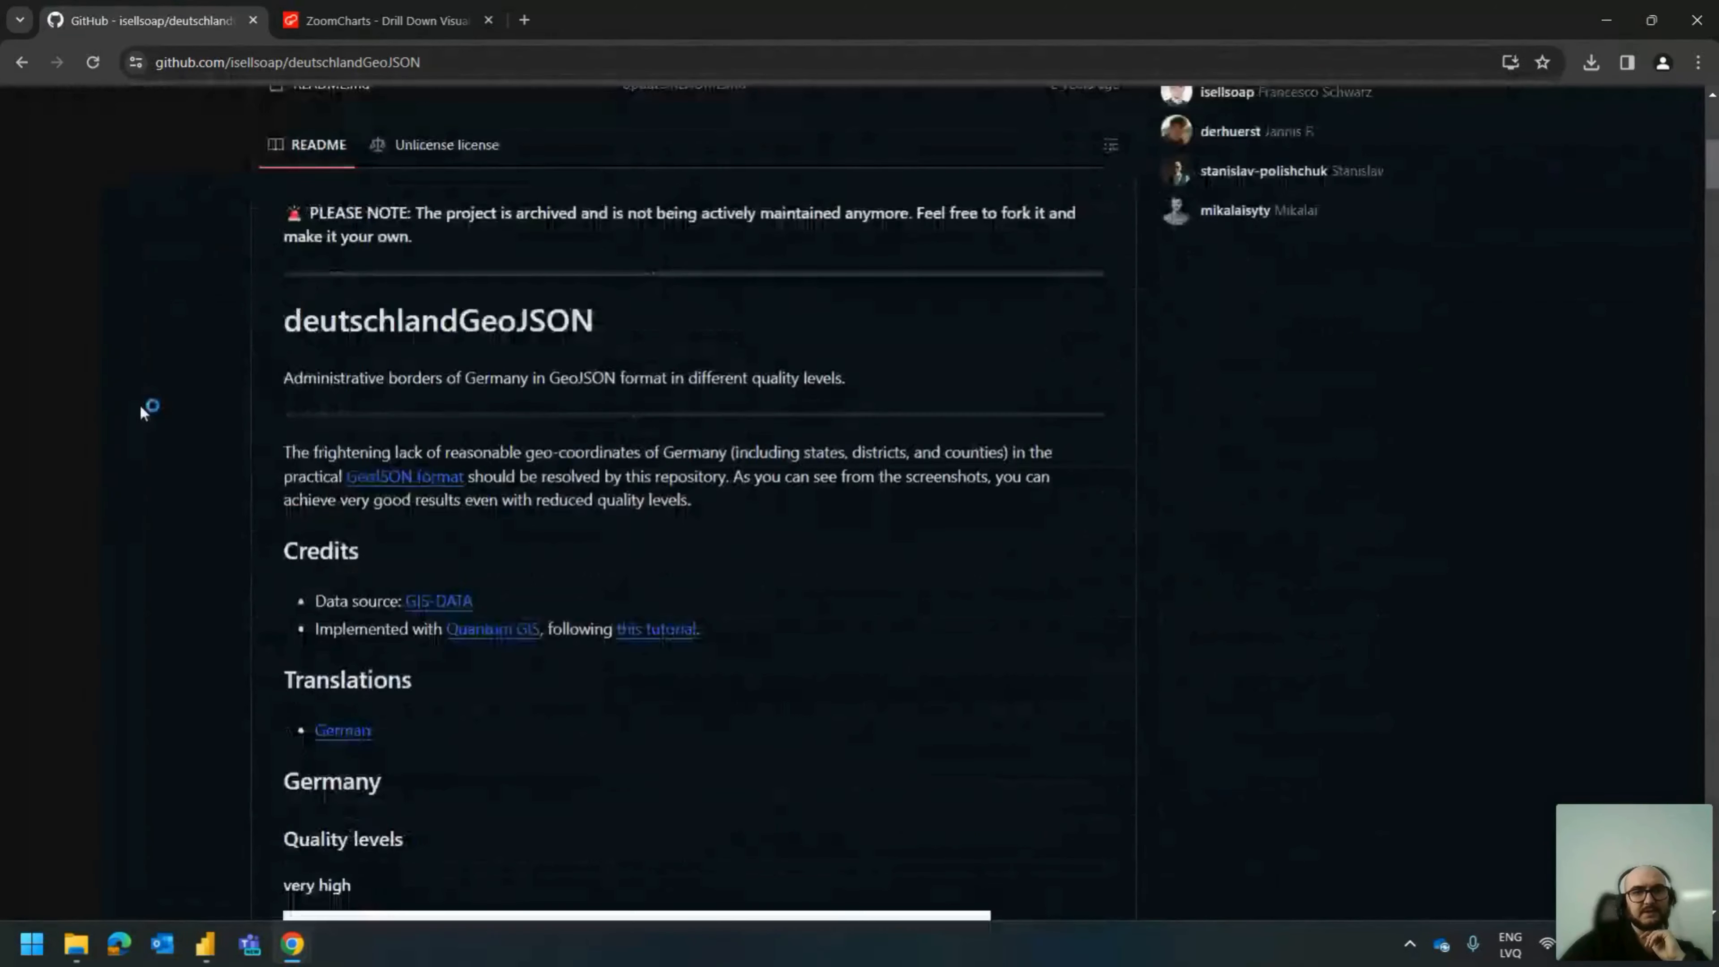
scroll(235, 274, down, 1)
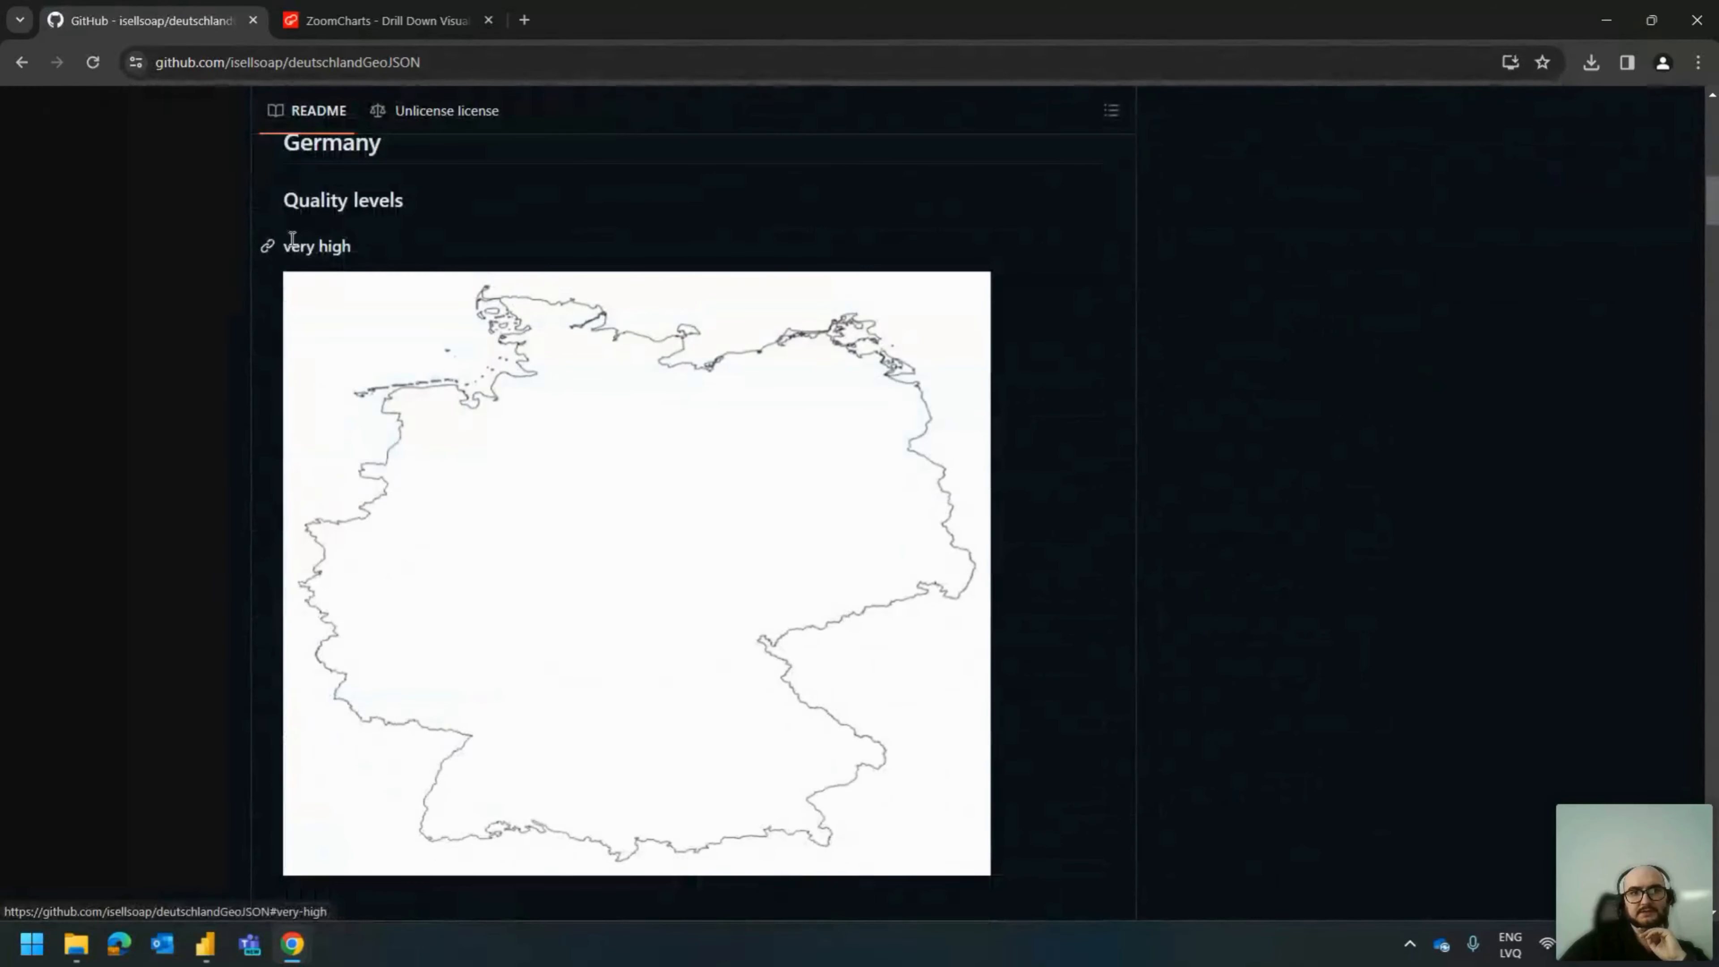
scroll(321, 227, up, 1)
scroll(440, 271, down, 3)
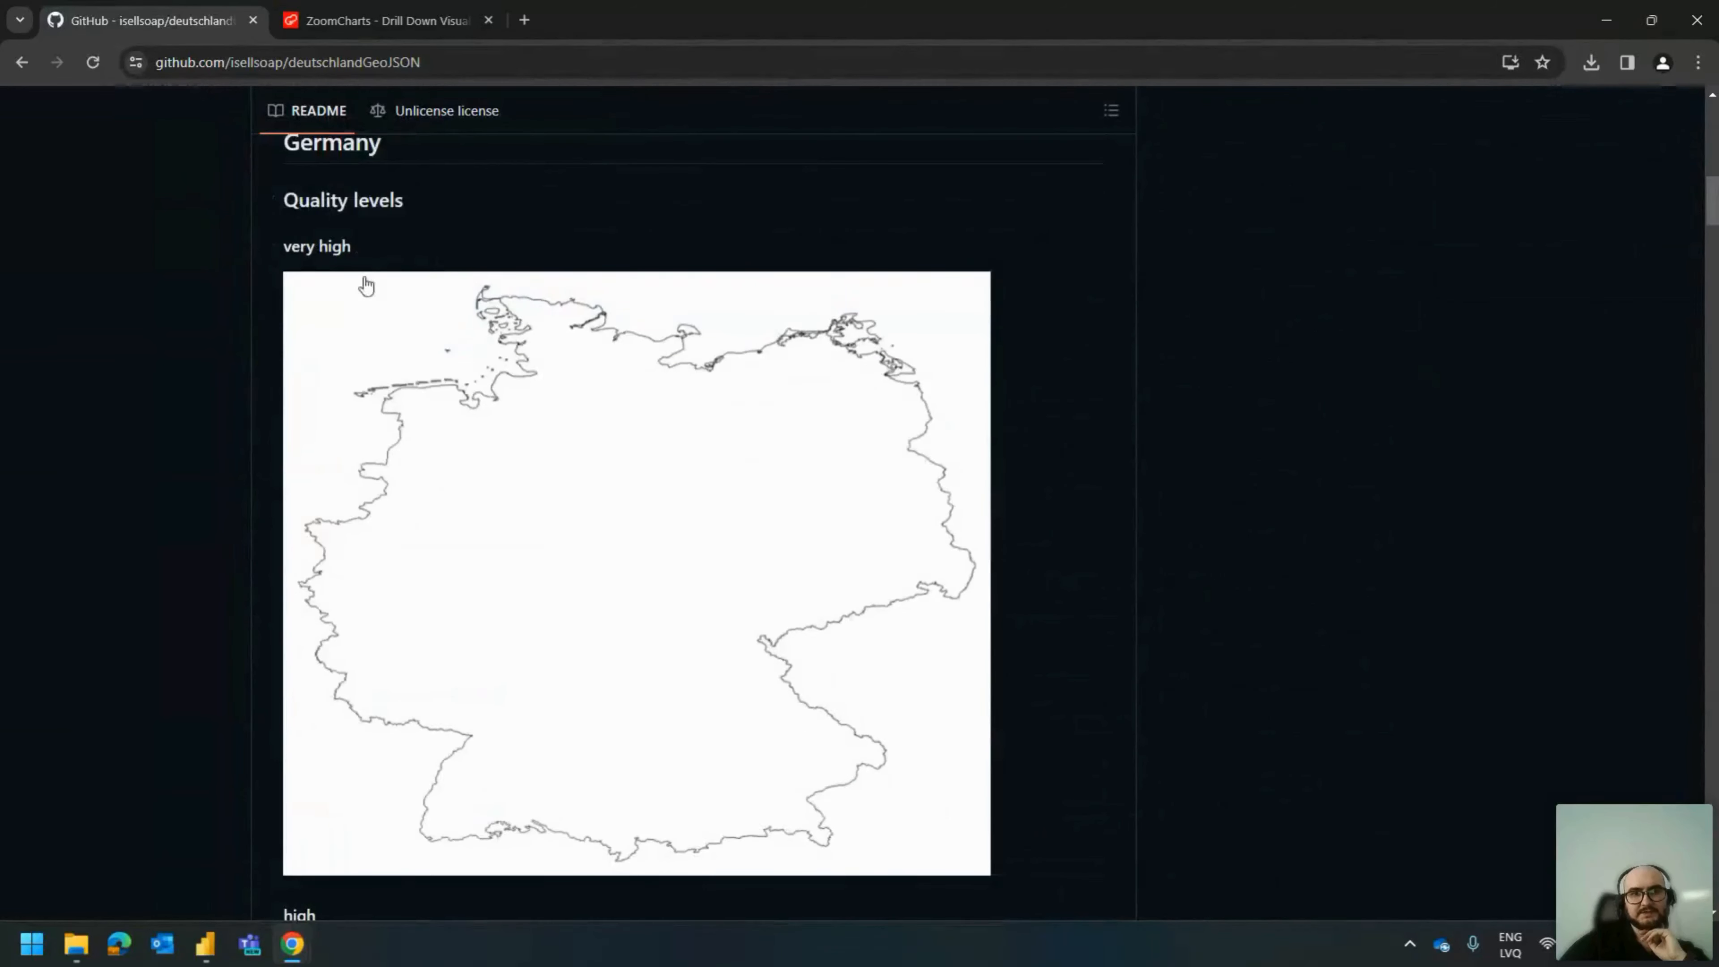
scroll(430, 426, down, 2)
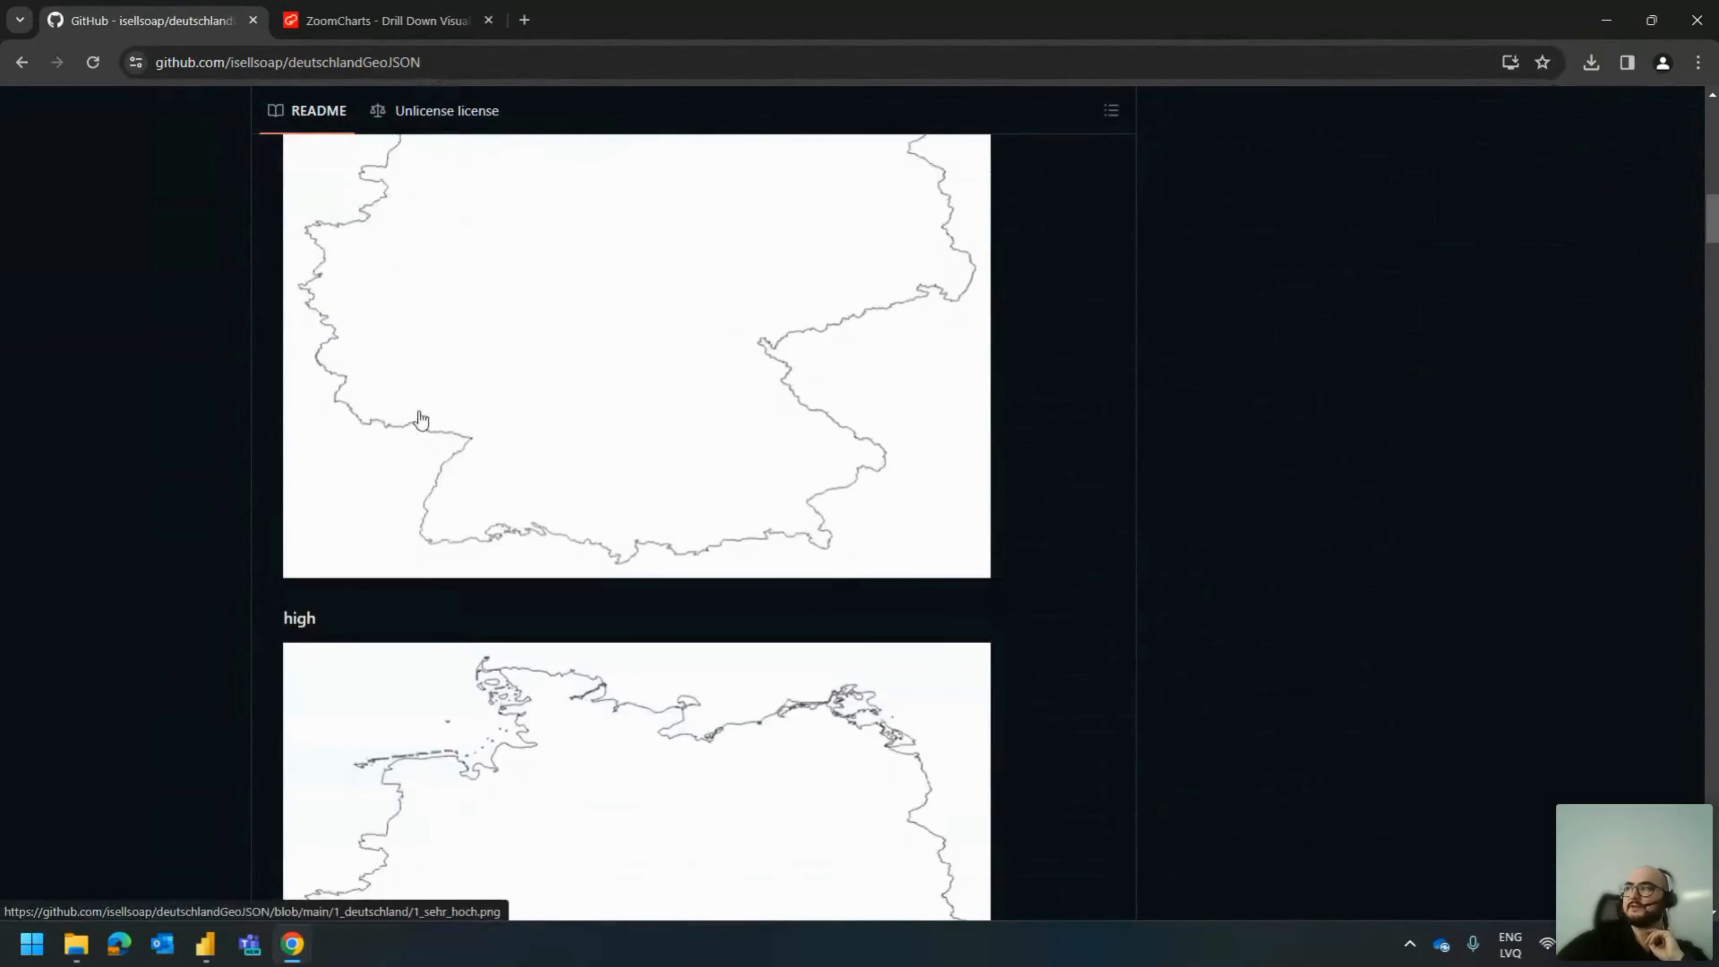
scroll(434, 426, down, 13)
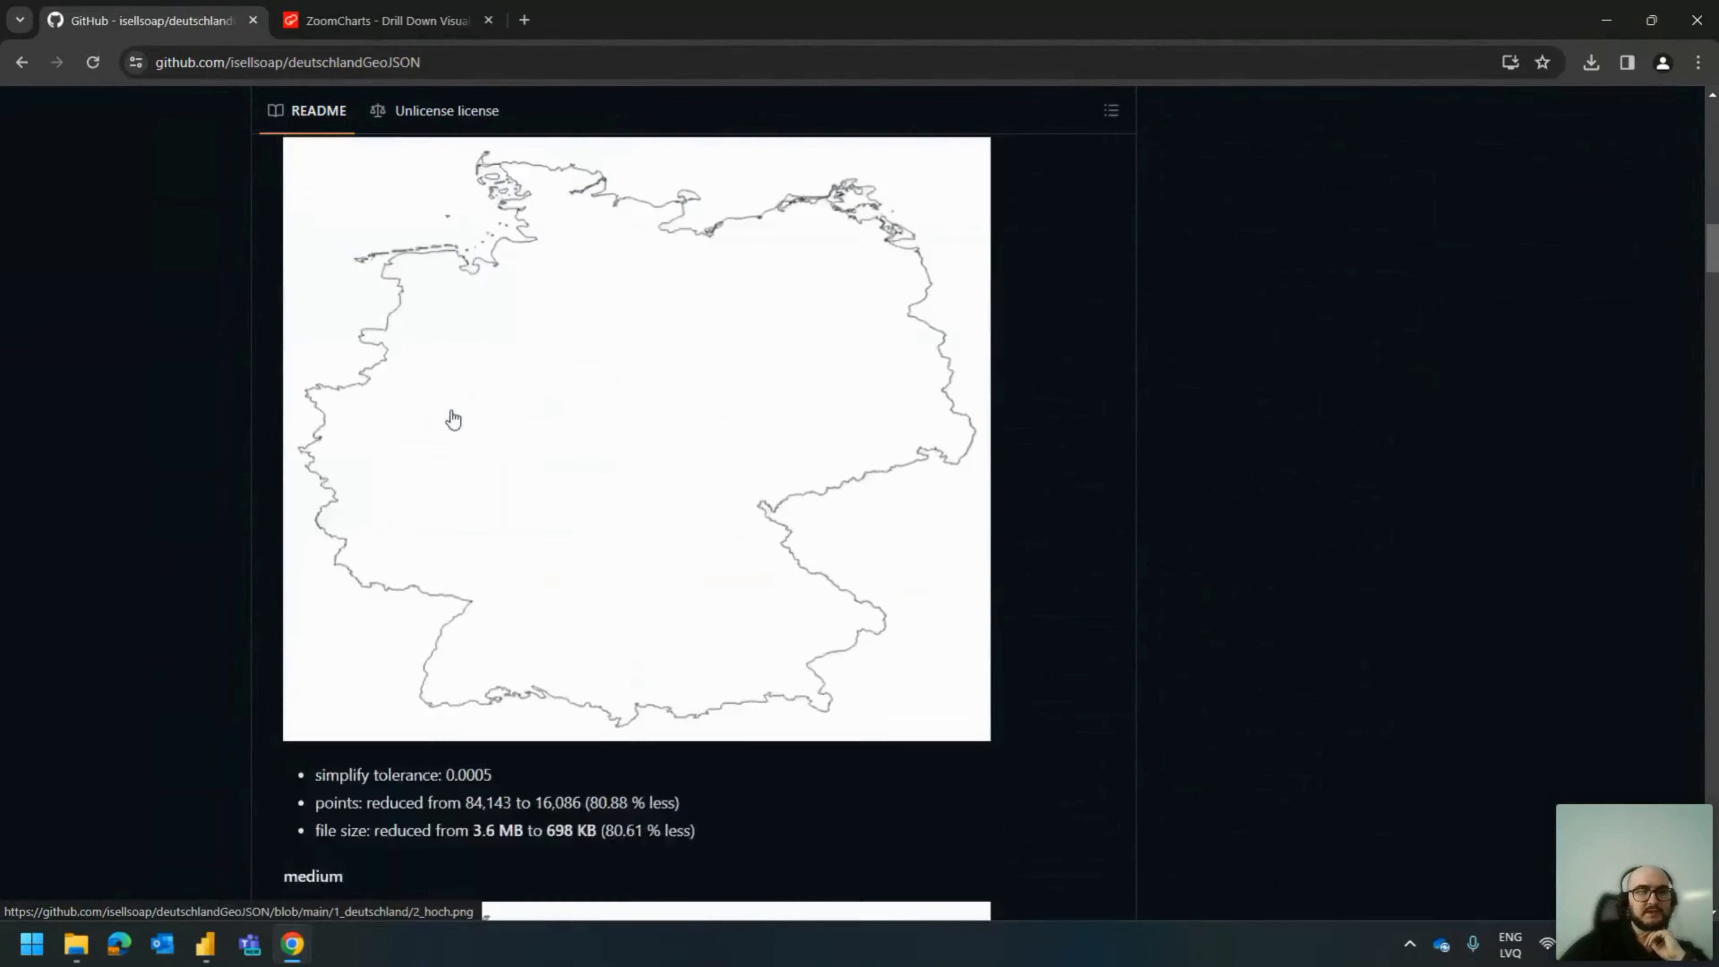
scroll(471, 399, down, 20)
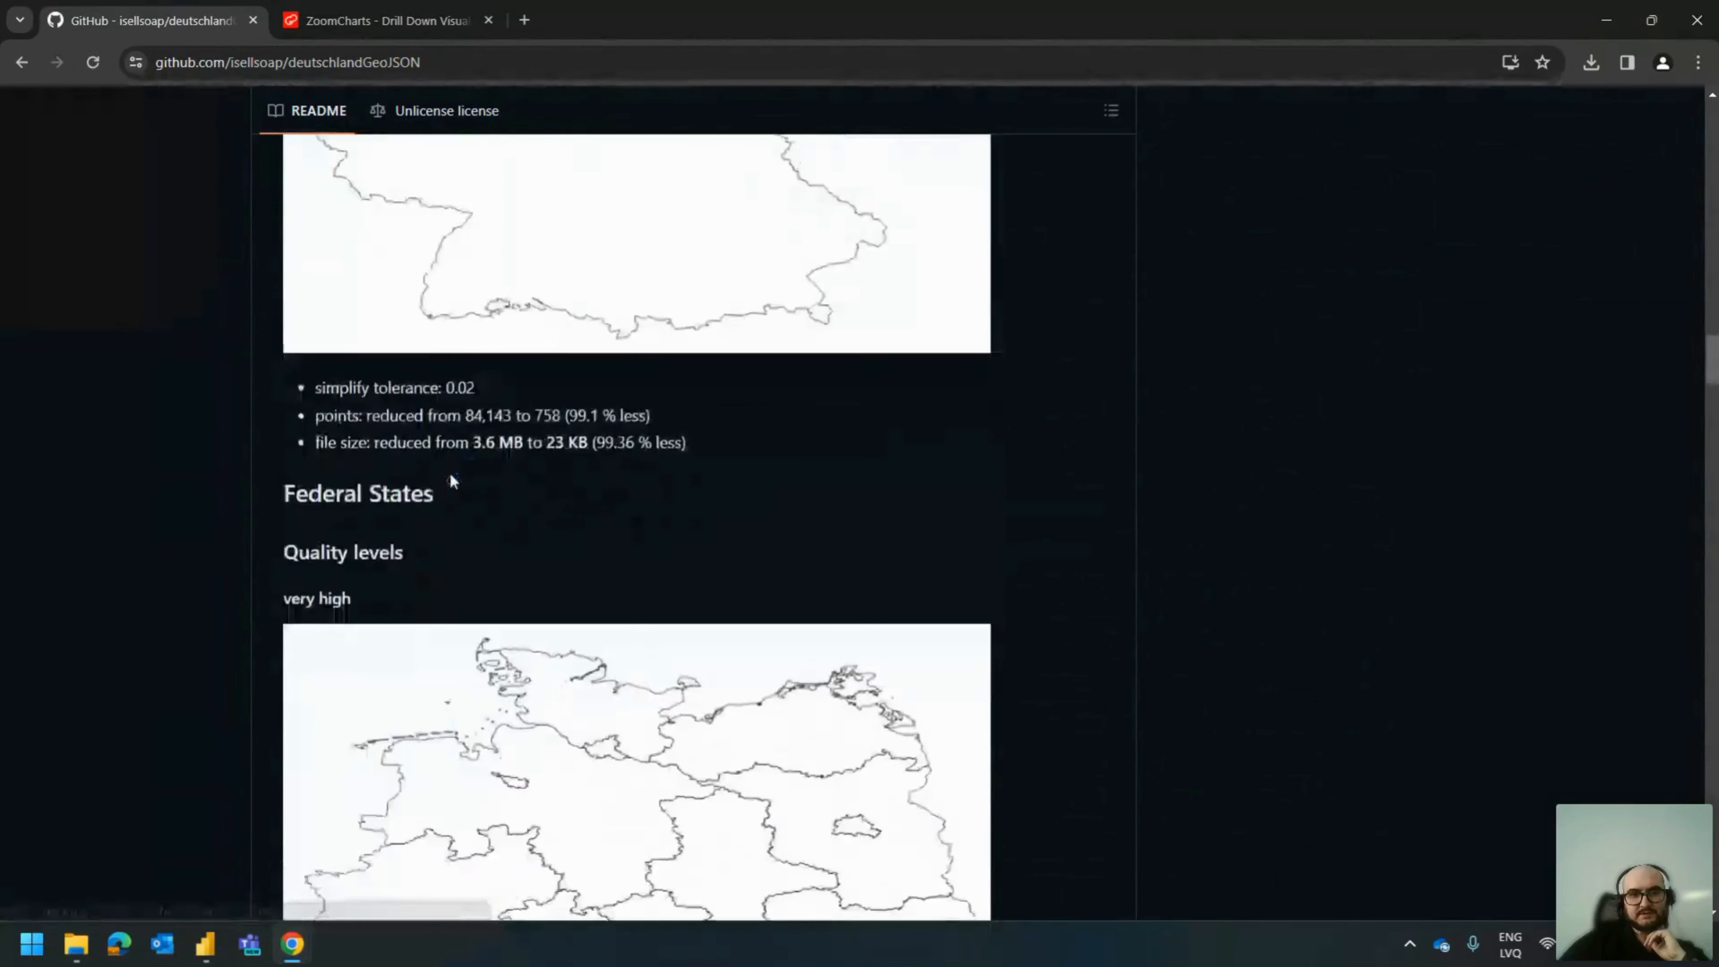
Examine the README's Federal States, Government Districts and Counties boundary maps and their quality levels.
scroll(318, 338, up, 1)
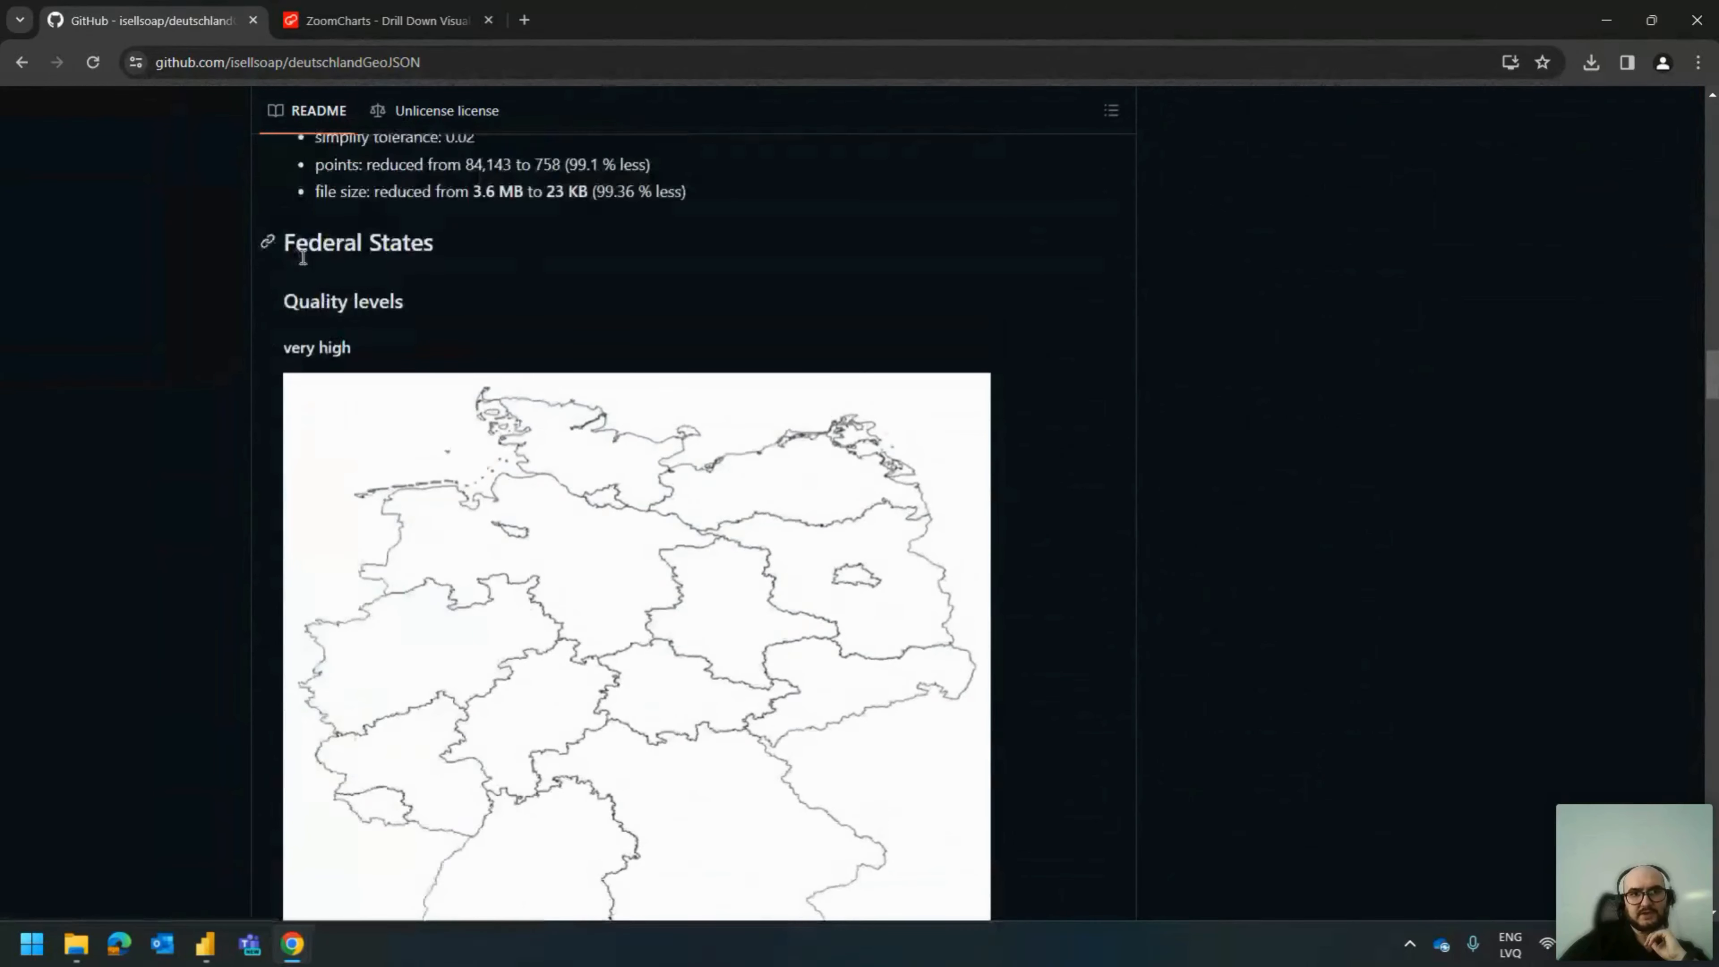
scroll(396, 332, down, 15)
scroll(403, 350, down, 20)
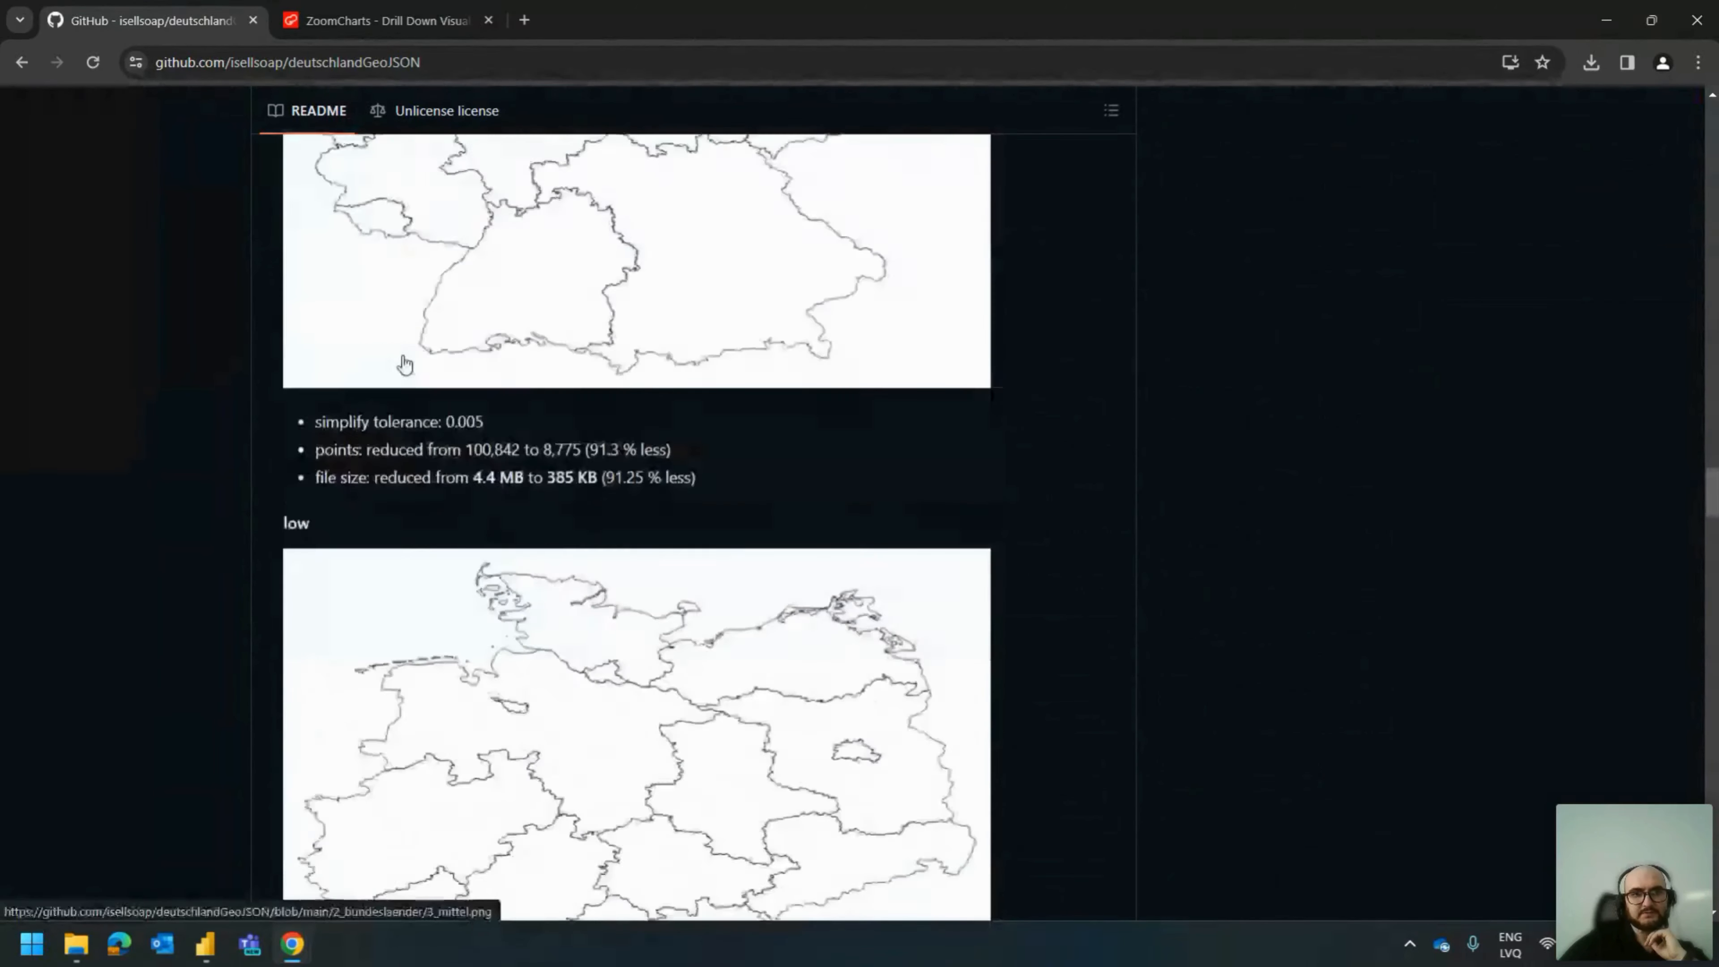
drag(311, 346, 513, 347)
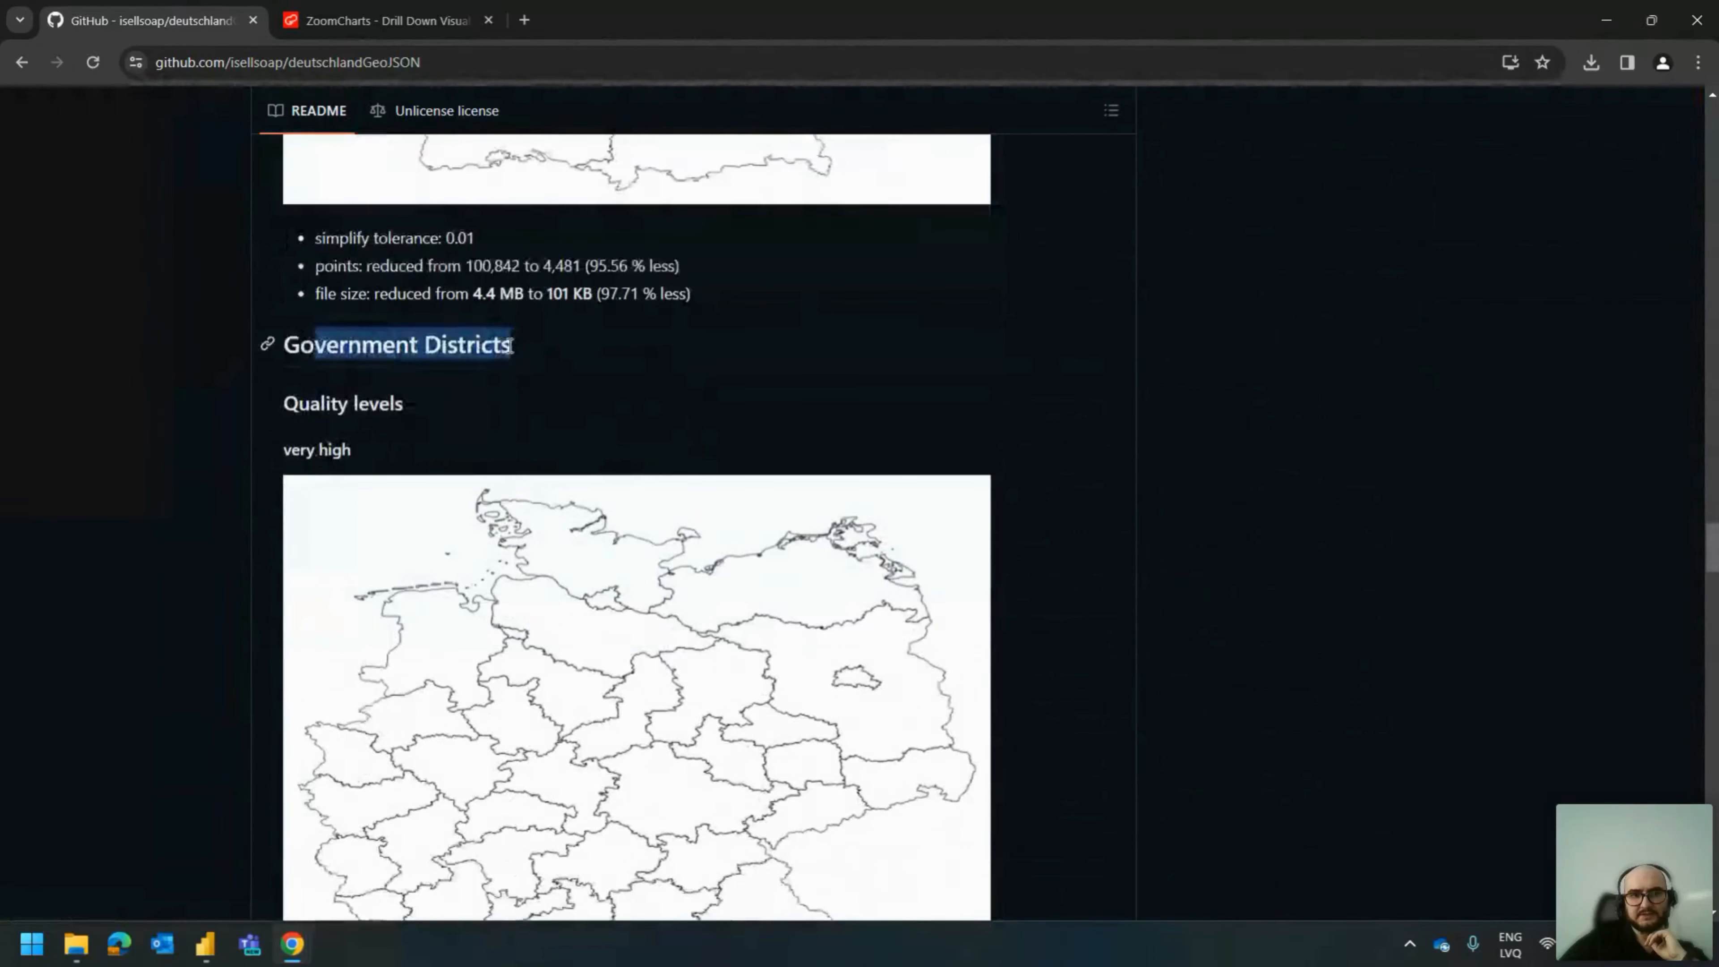
click(501, 347)
scroll(474, 347, down, 18)
scroll(461, 345, down, 19)
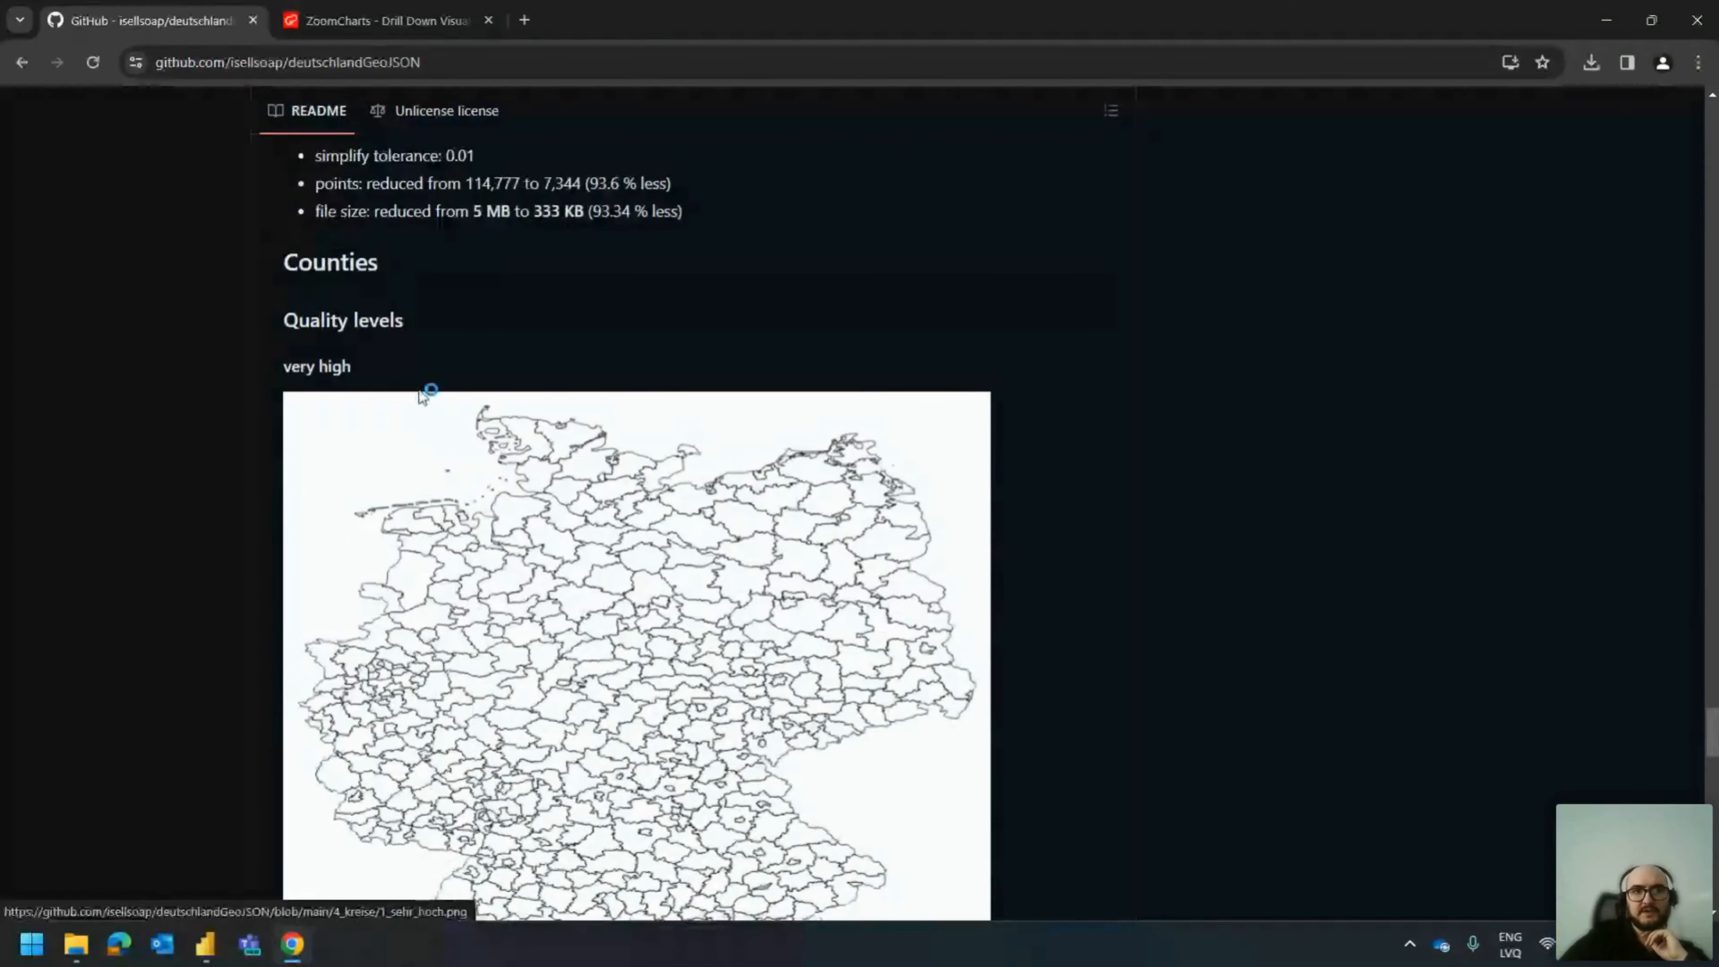
scroll(434, 352, down, 20)
scroll(459, 440, down, 10)
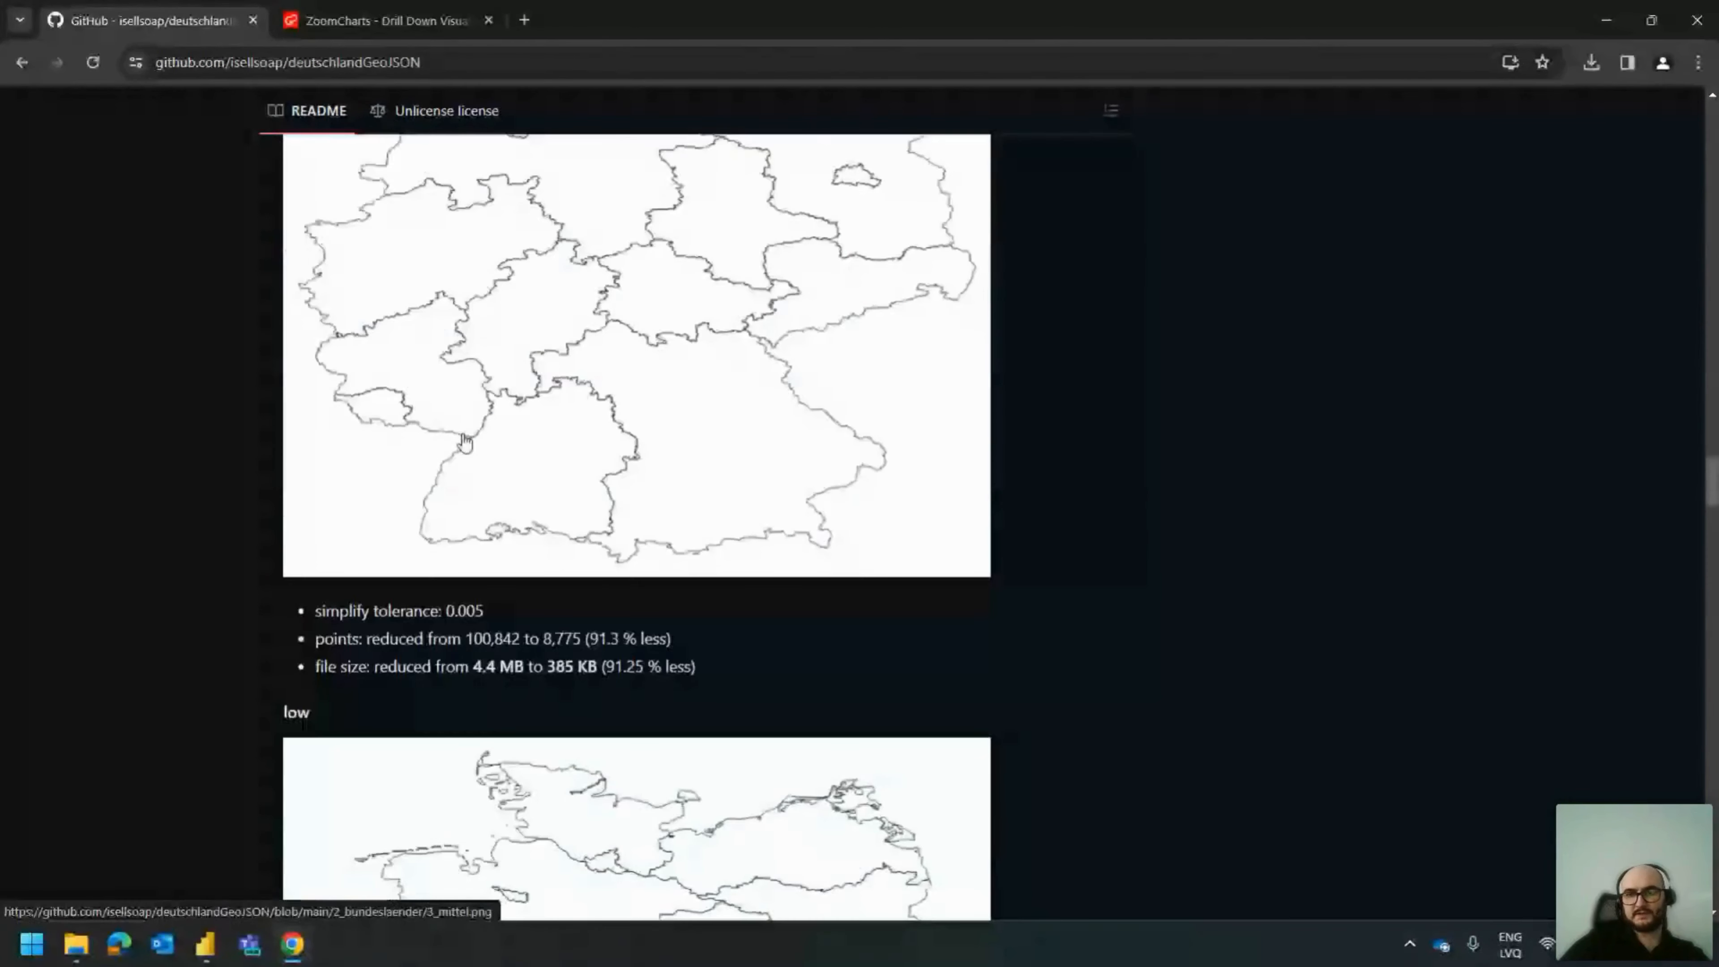
Open the low-quality federal states file 4_niedrig.geo.json from the repository's 2_bundeslaender folder.
scroll(920, 433, up, 20)
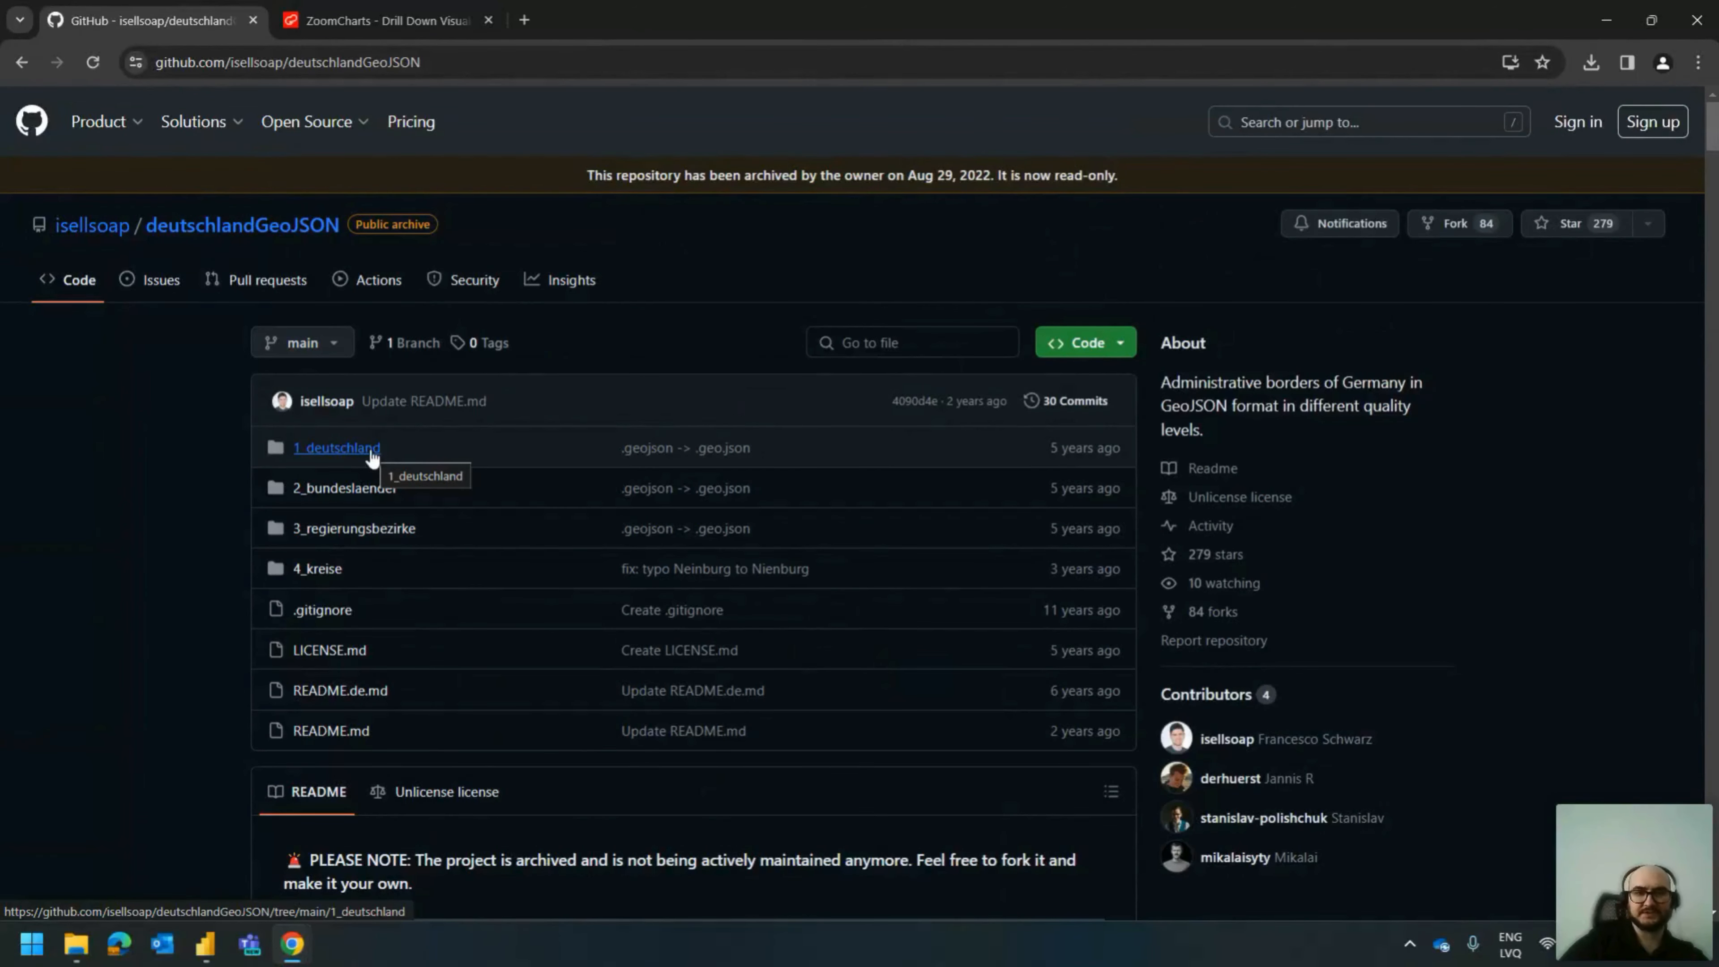
click(365, 491)
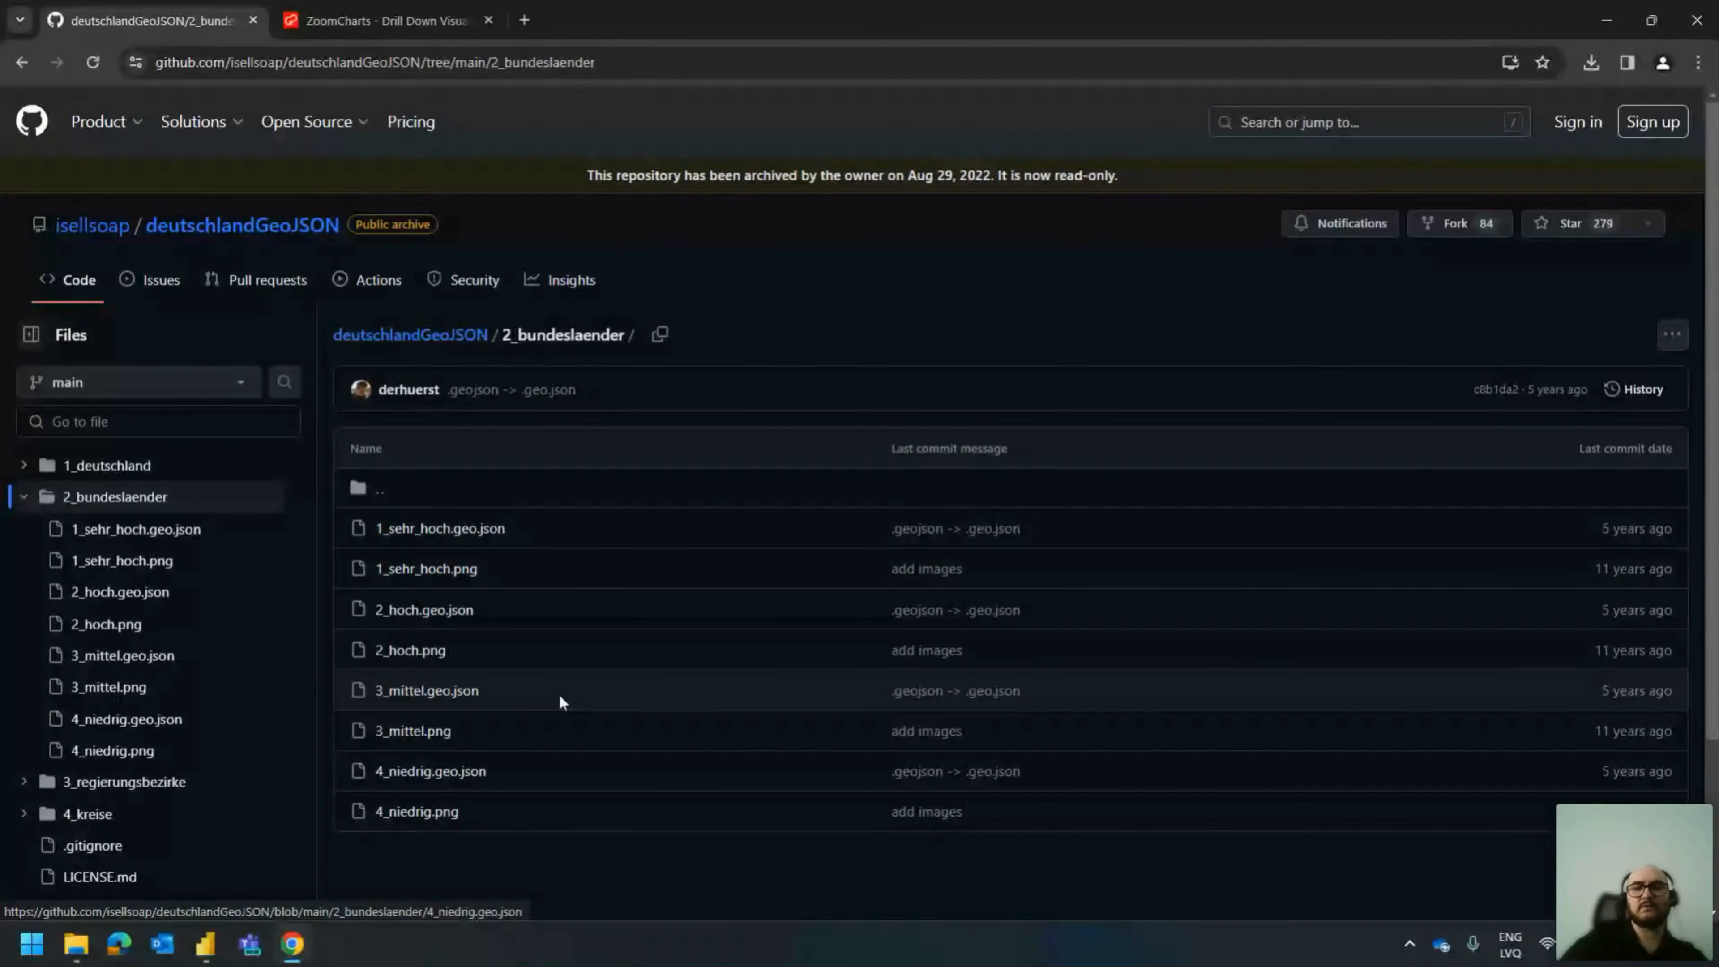
click(428, 773)
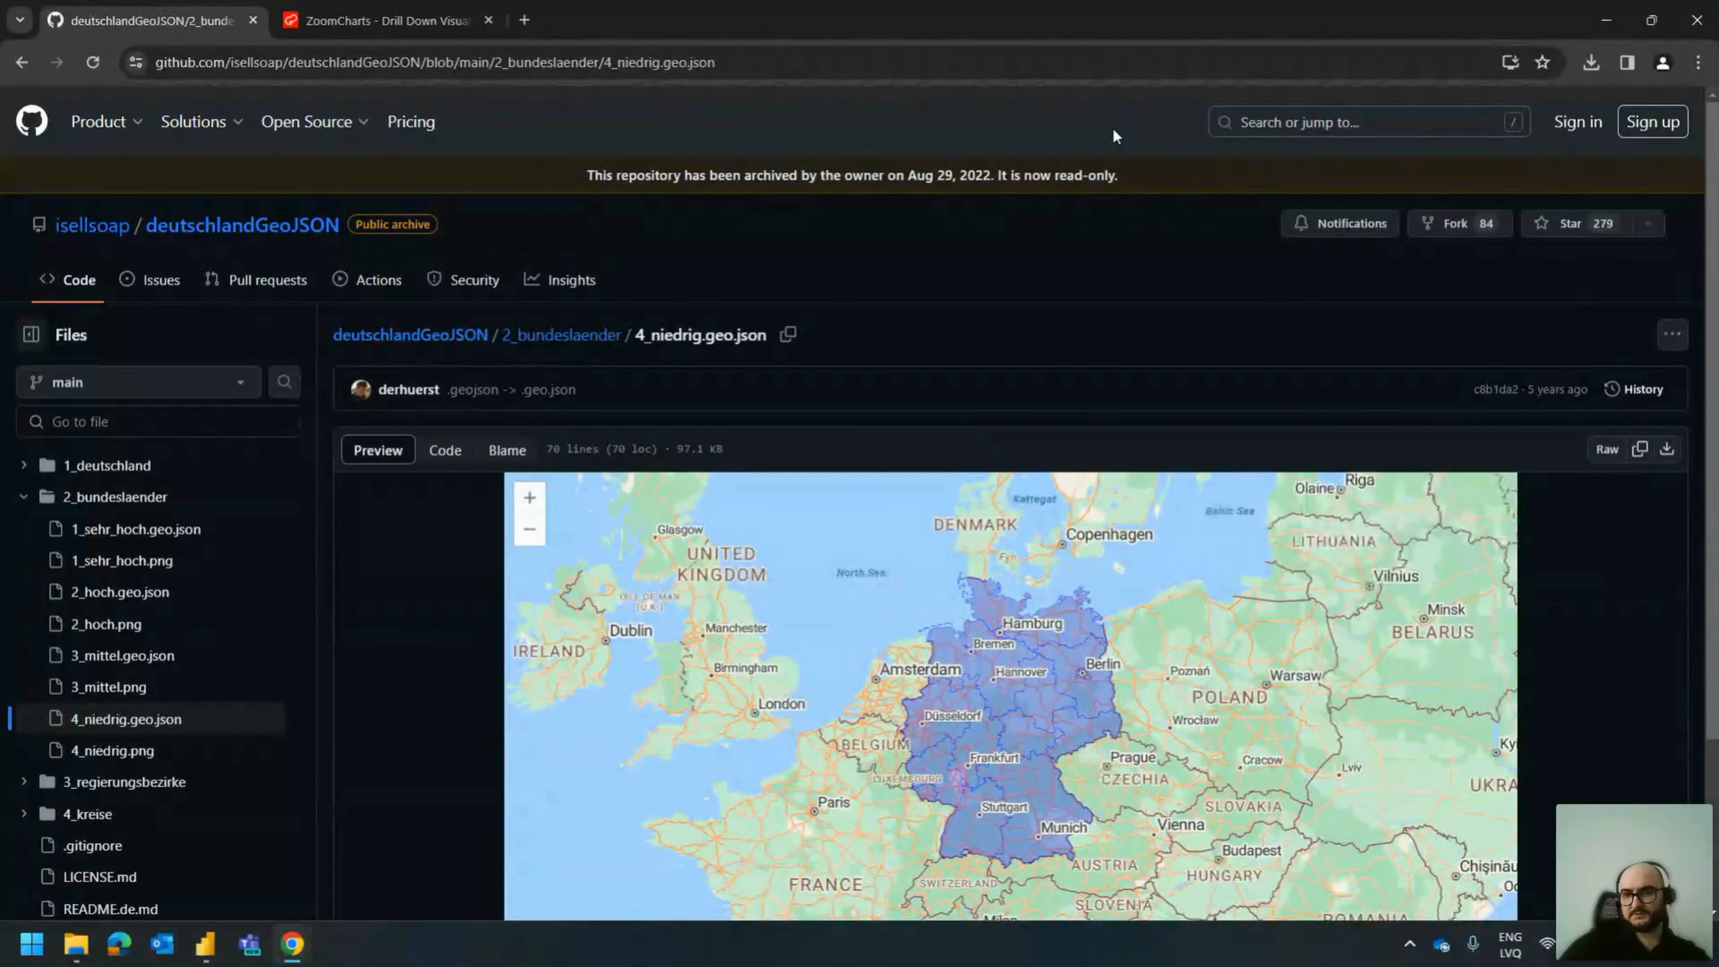
Open the raw version of the 4_niedrig.geo.json federal states file and copy its URL.
scroll(1059, 673, up, 2)
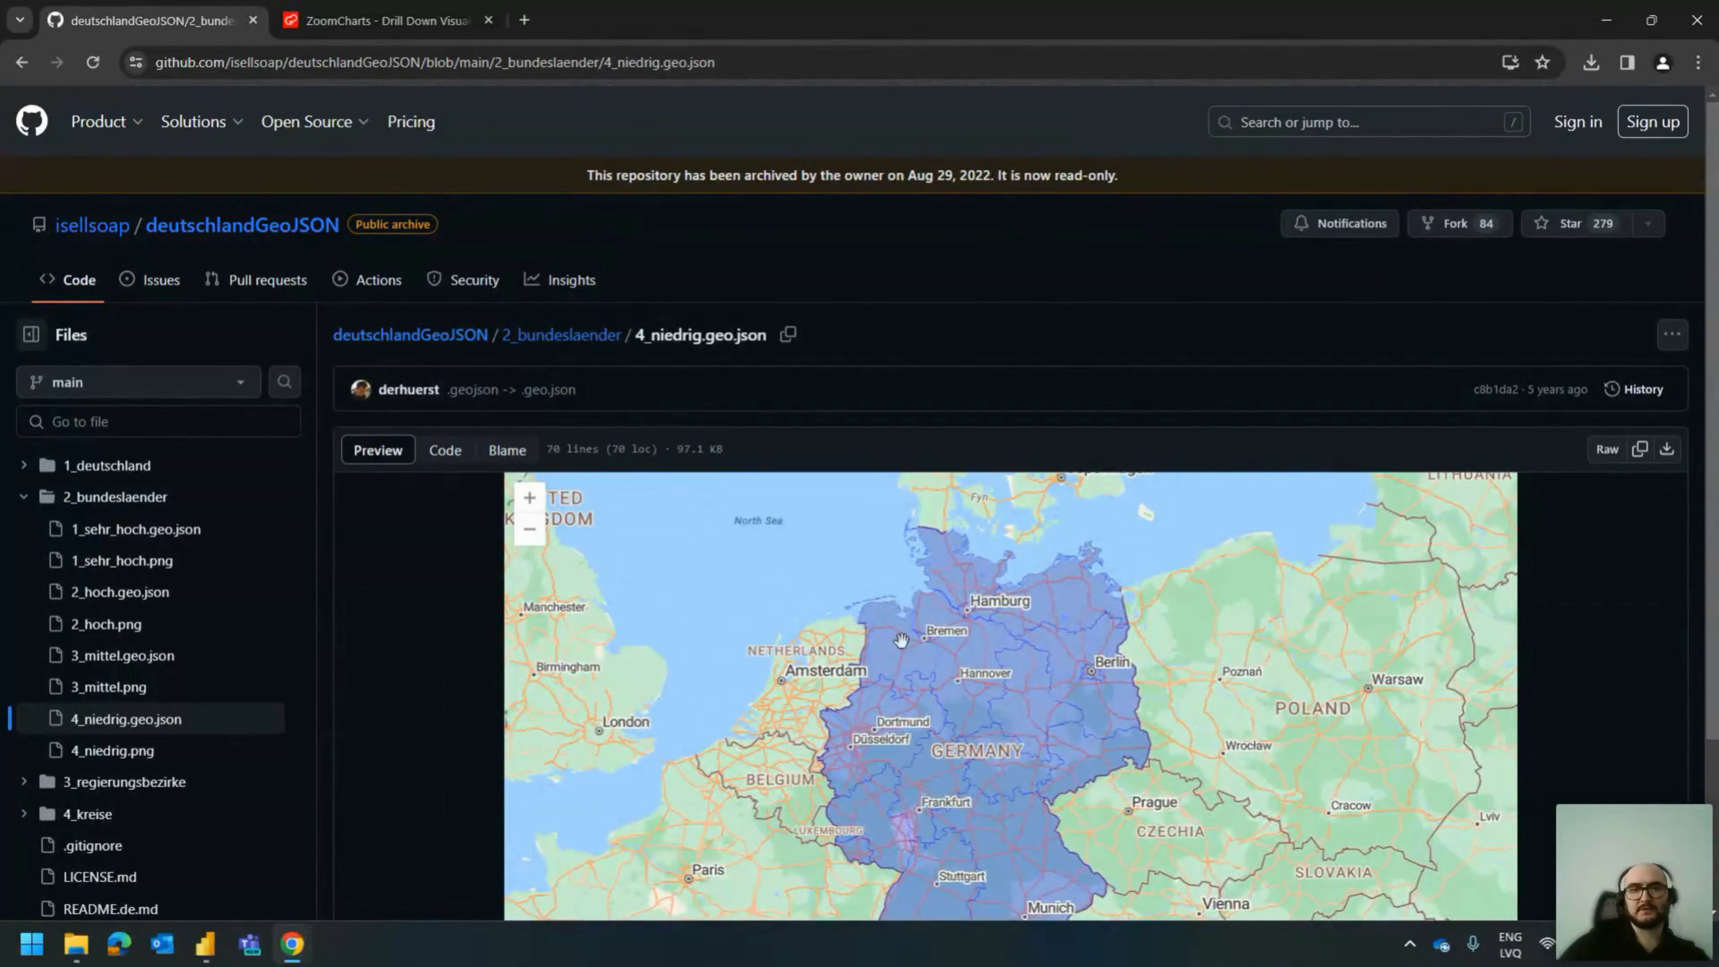
click(1608, 452)
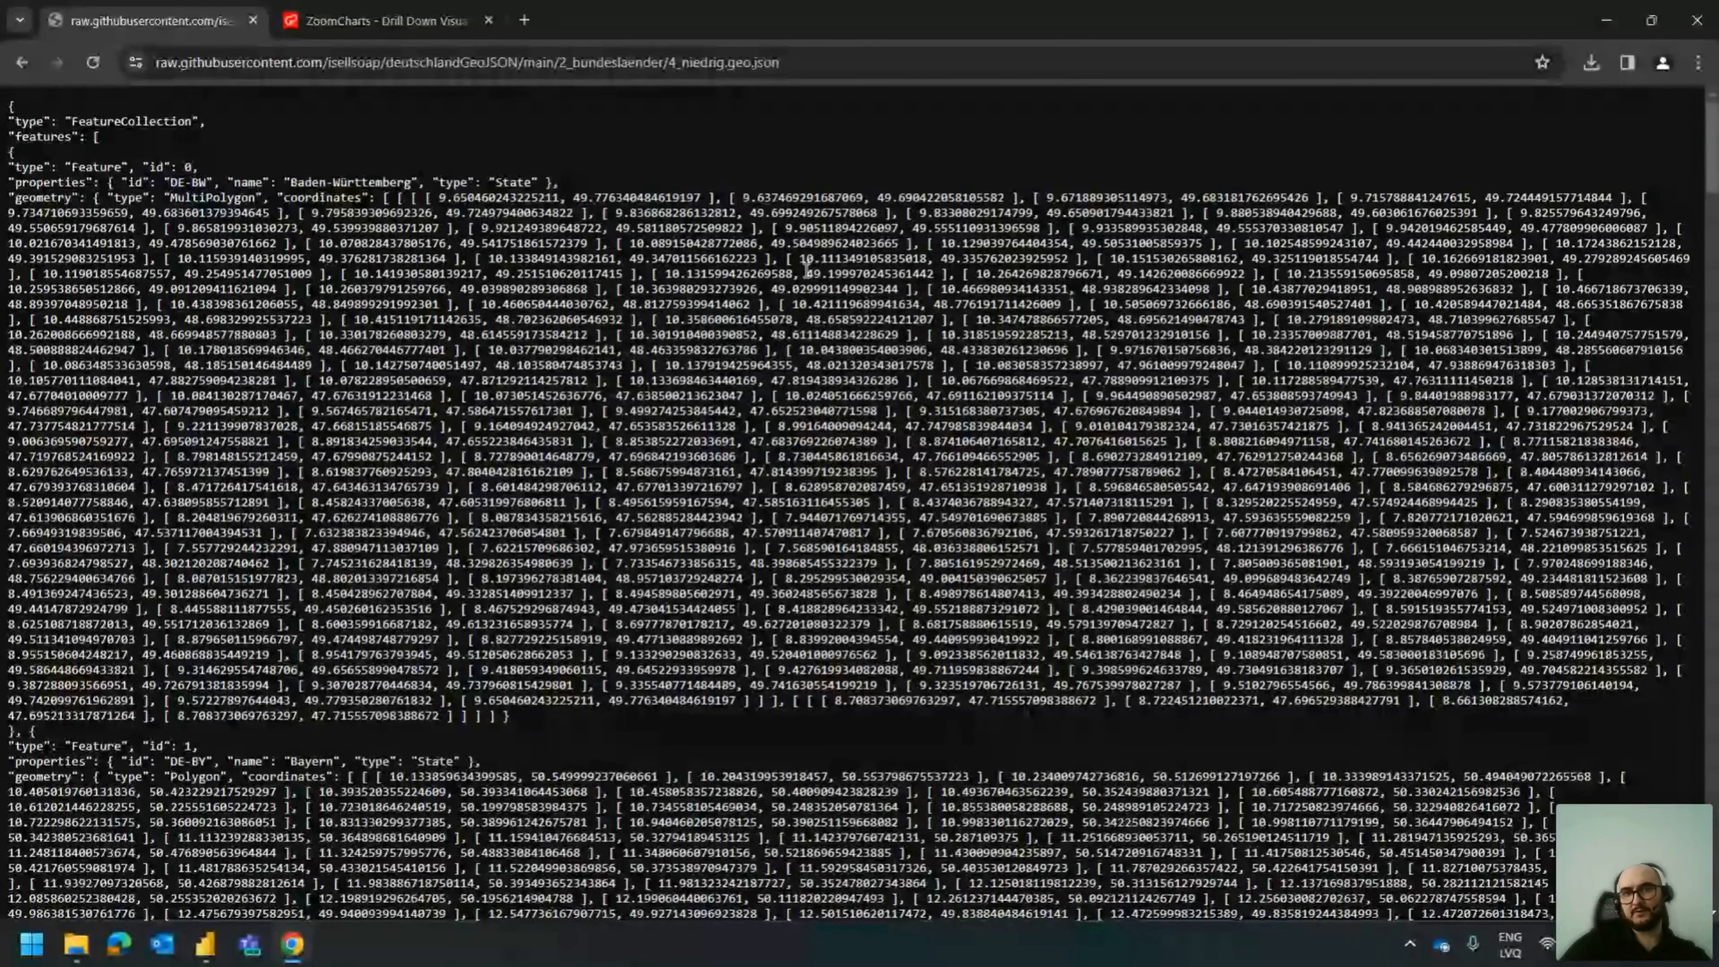
click(805, 62)
key(ctrl+a)
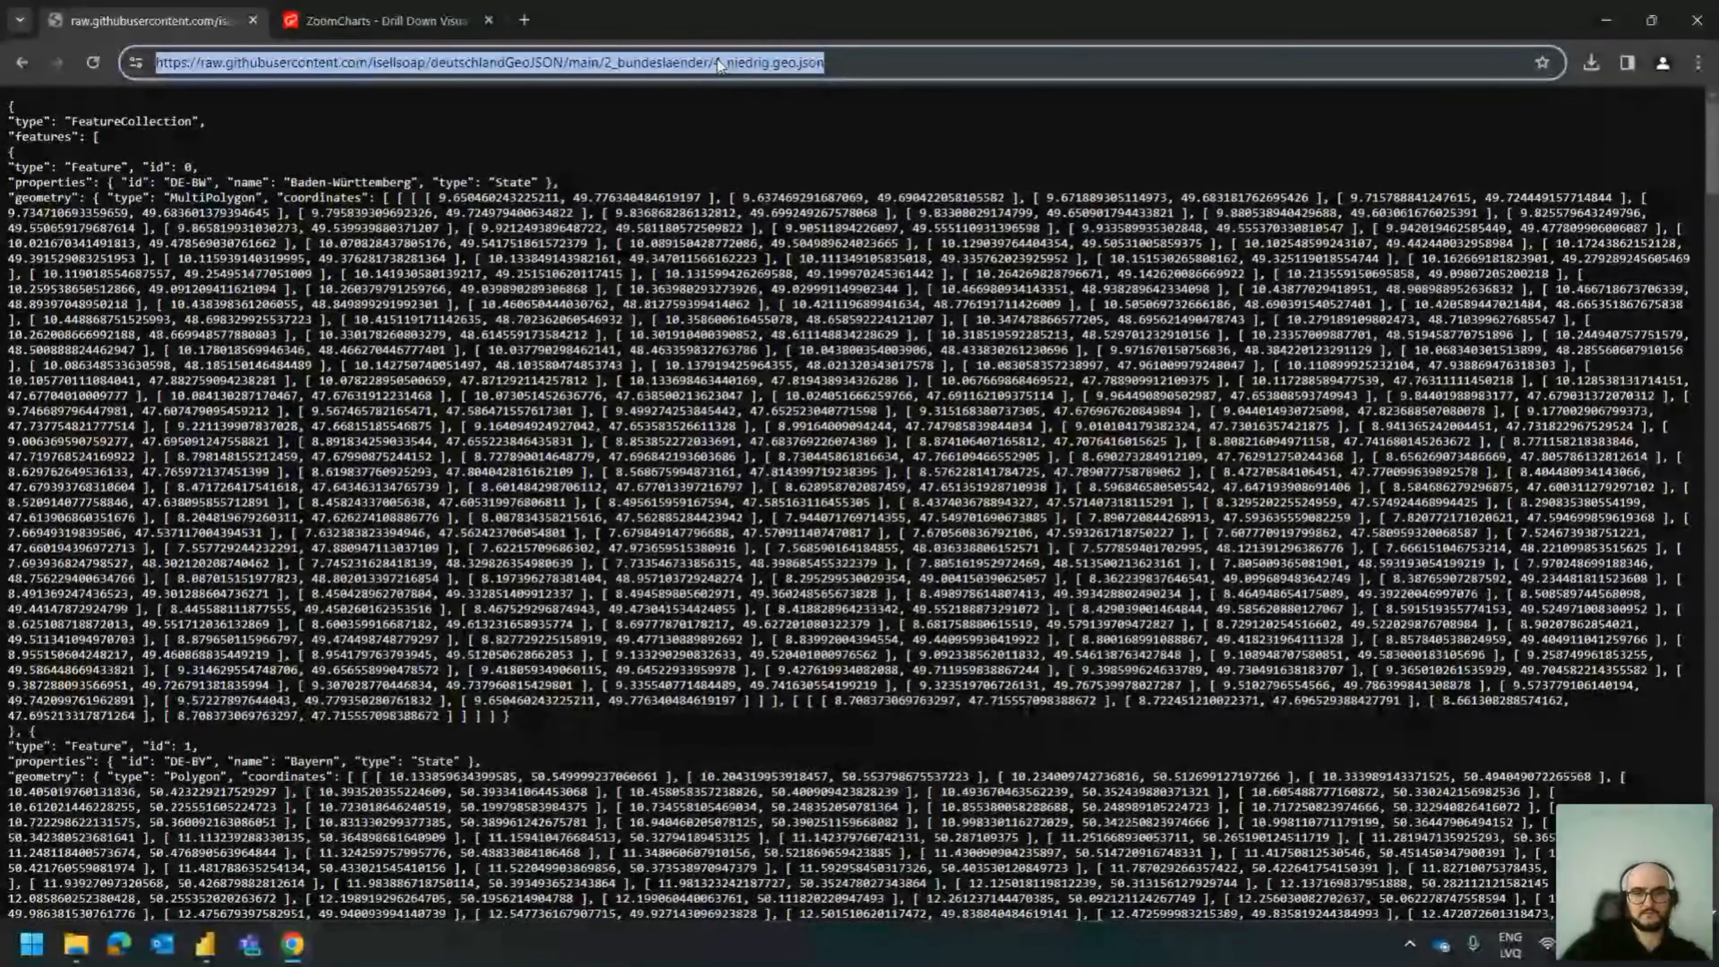
Switch to Power BI Desktop, open Page 4 of the report and dismiss the pending query changes notice.
mouse_move(204, 944)
click(168, 876)
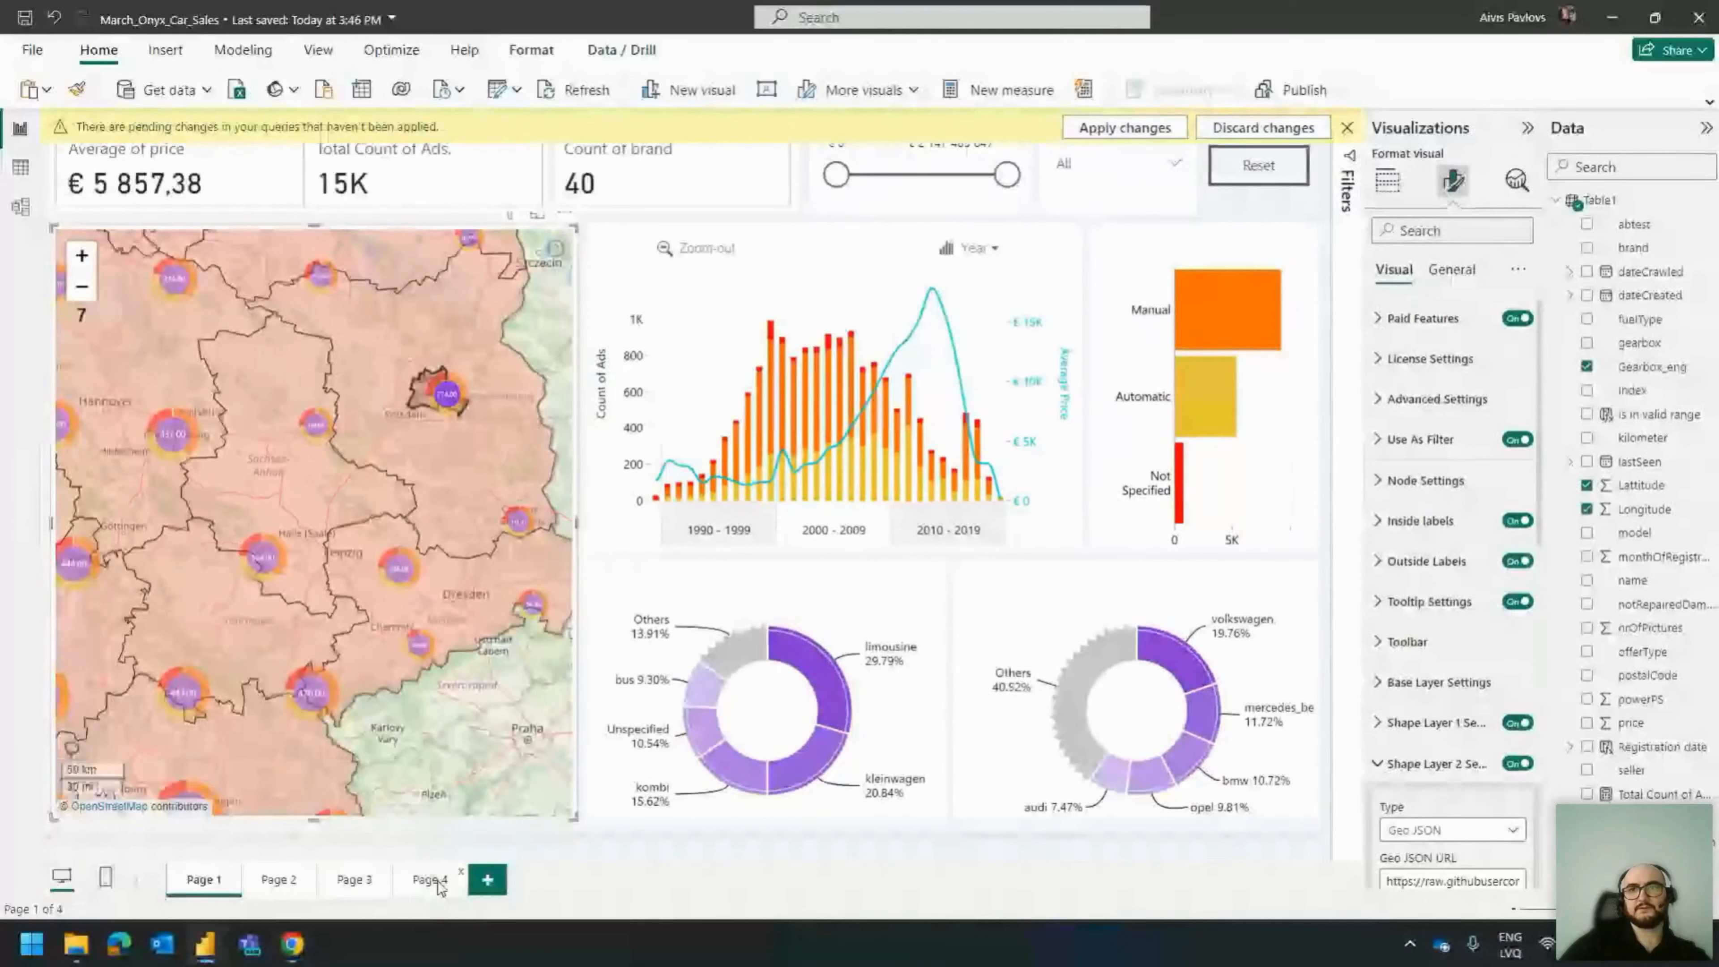
click(436, 883)
click(1347, 127)
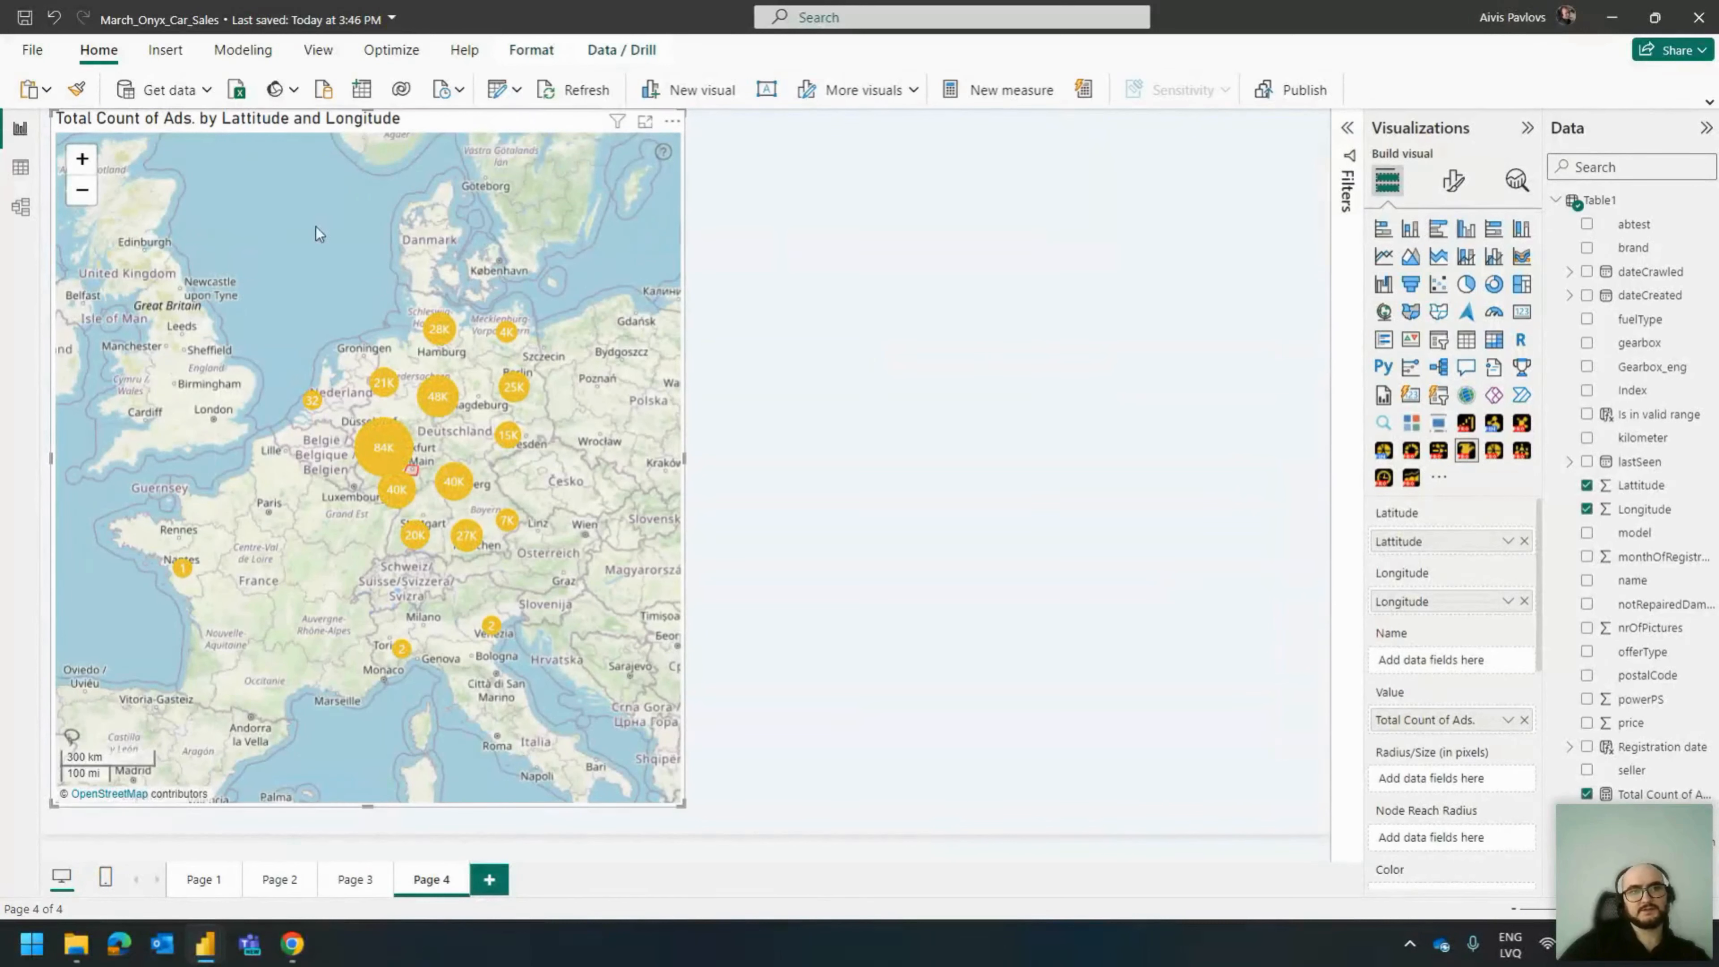
Turn on Shape Layer 1 in the map visual's formatting and expand its settings.
click(1454, 181)
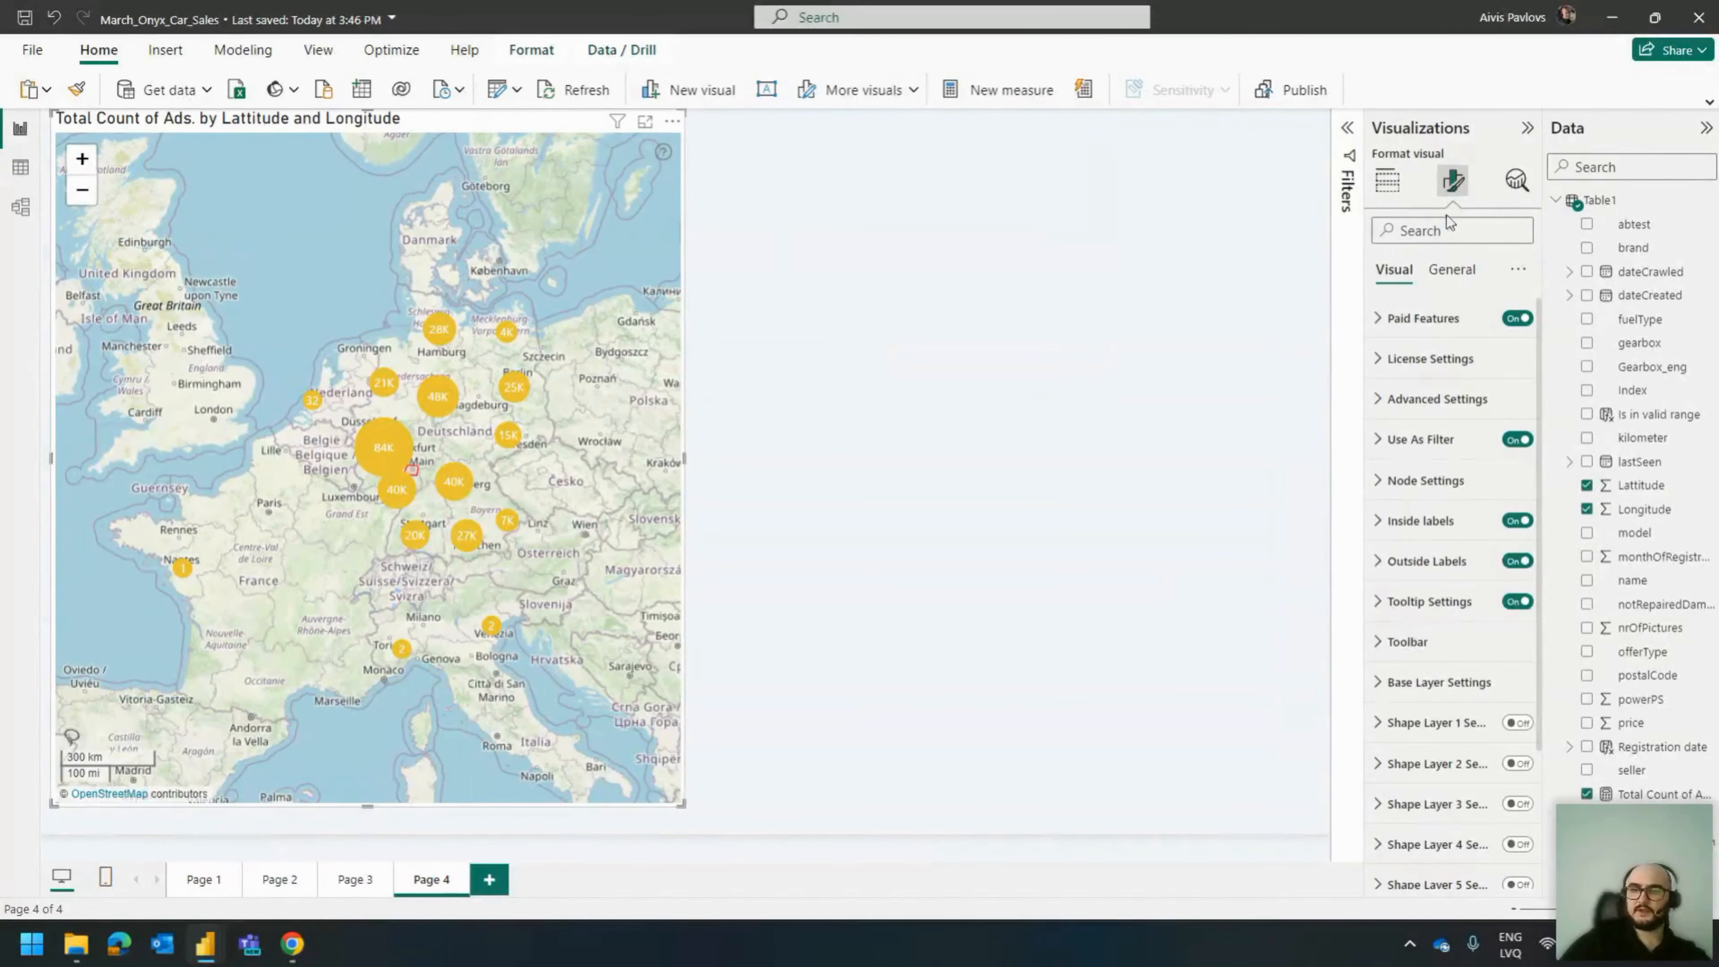
click(1516, 723)
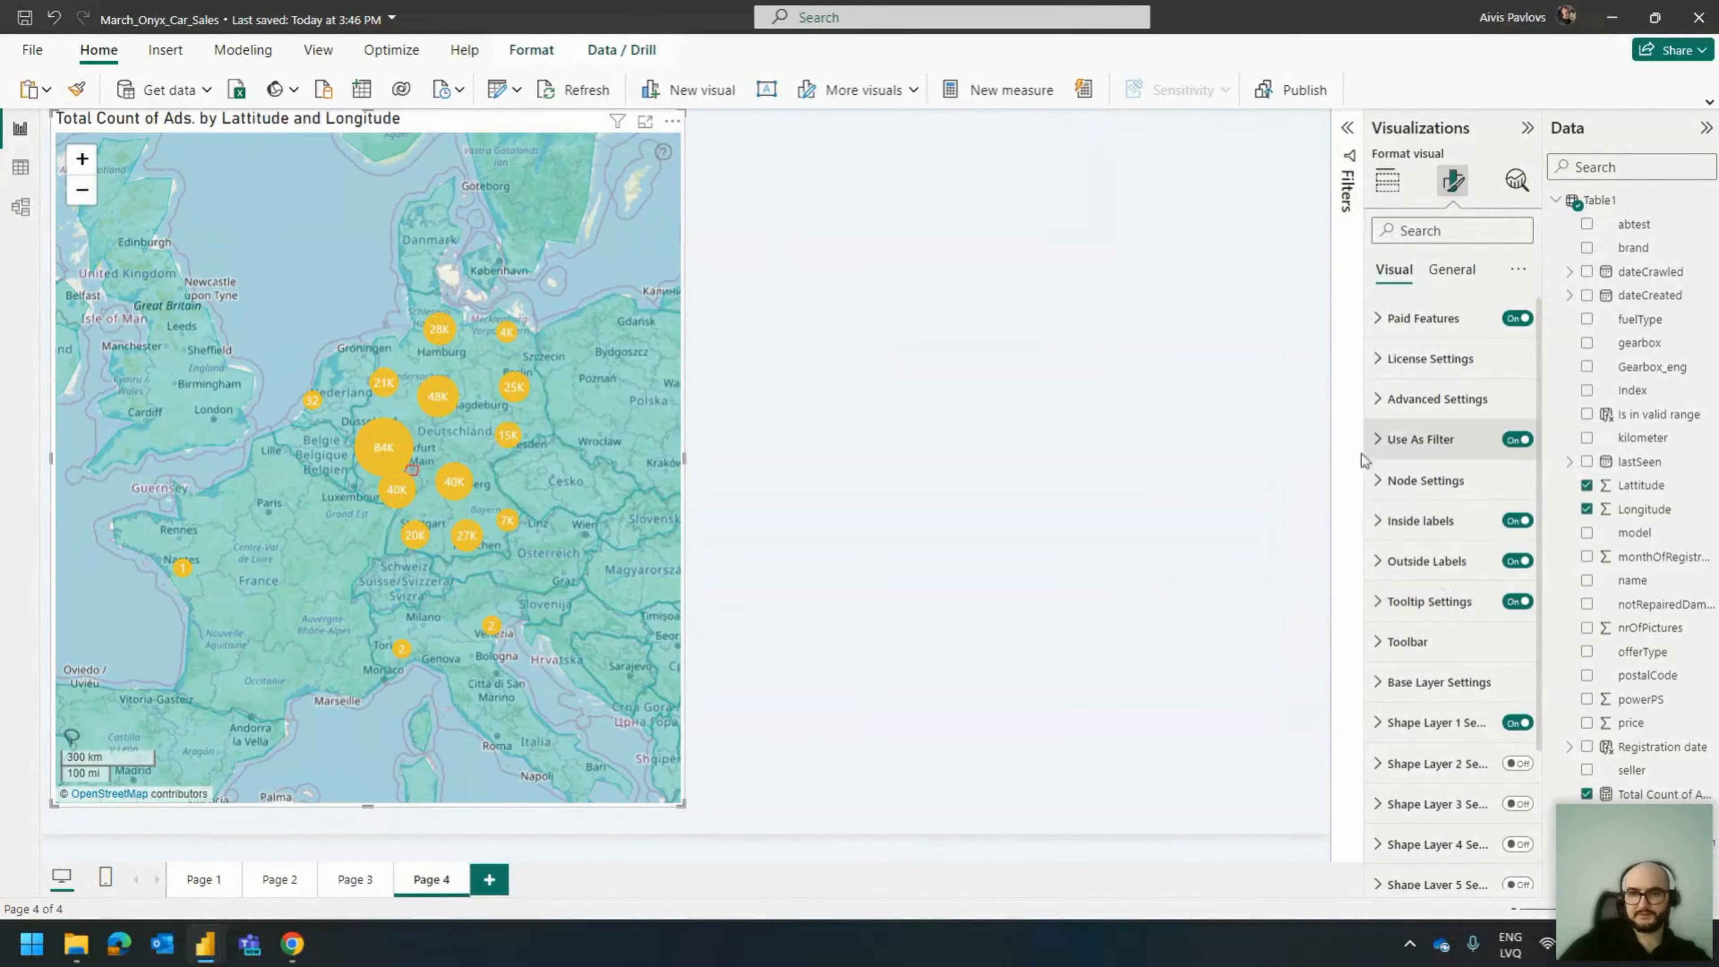
click(1430, 727)
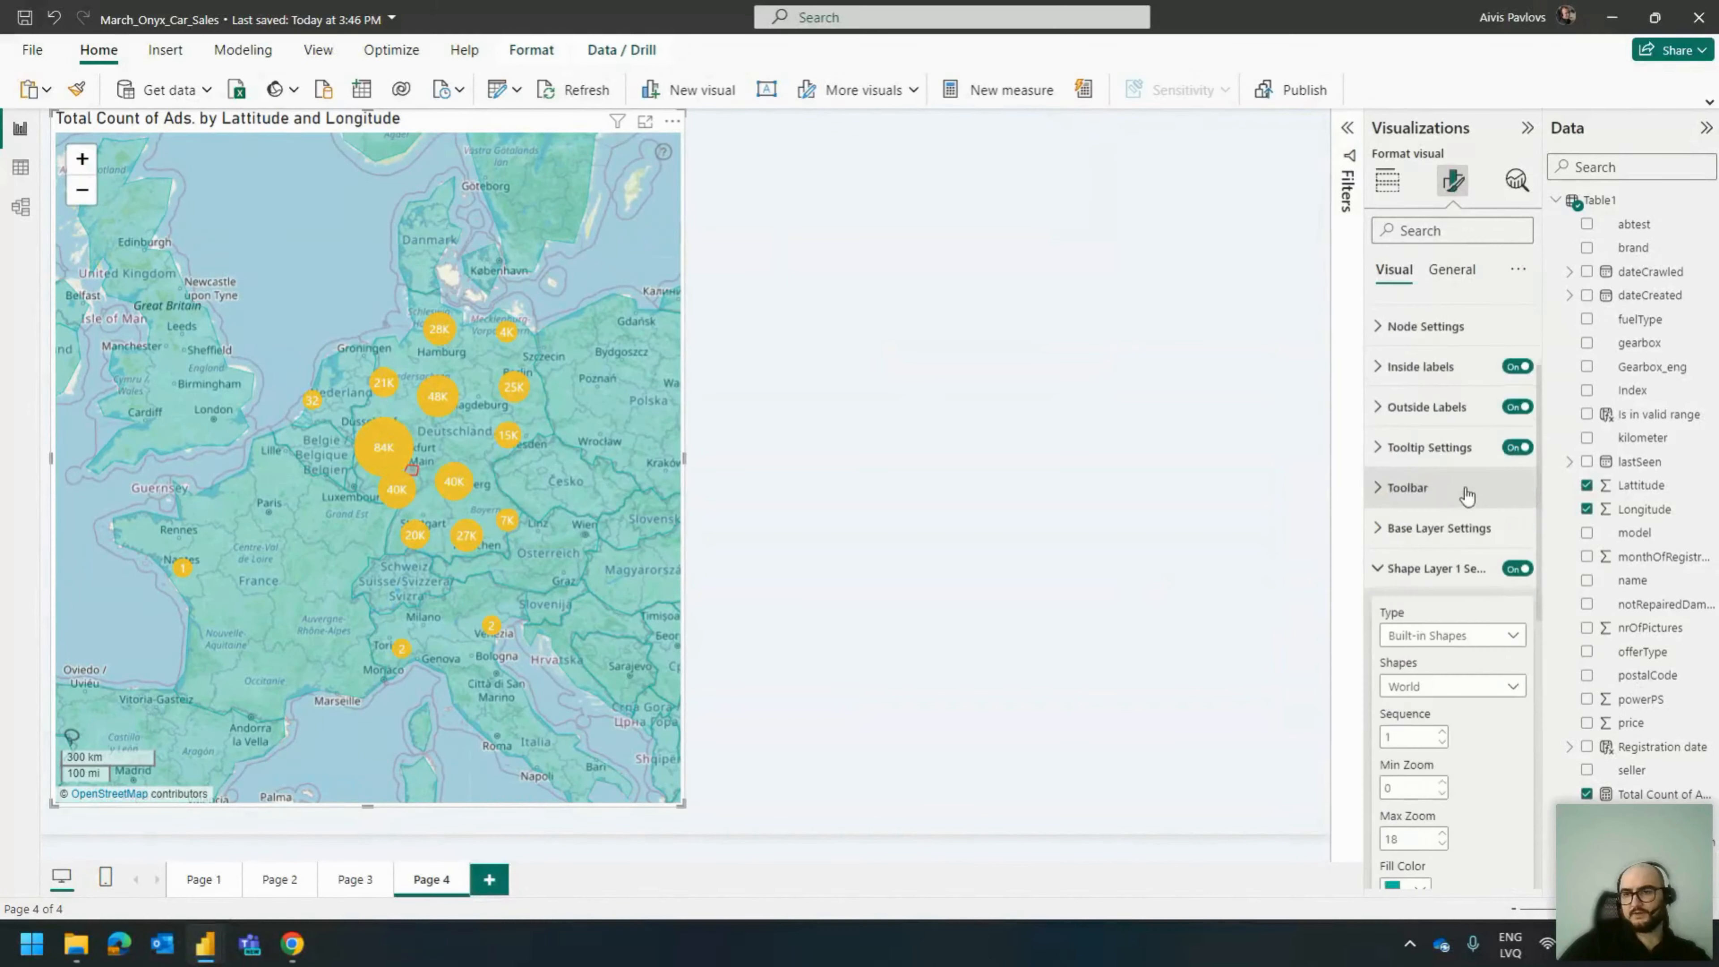
Set Shape Layer 1's type to Geo JSON and paste the copied 4_niedrig.geo.json address as its Geo JSON URL.
scroll(1469, 493, down, 3)
click(1433, 531)
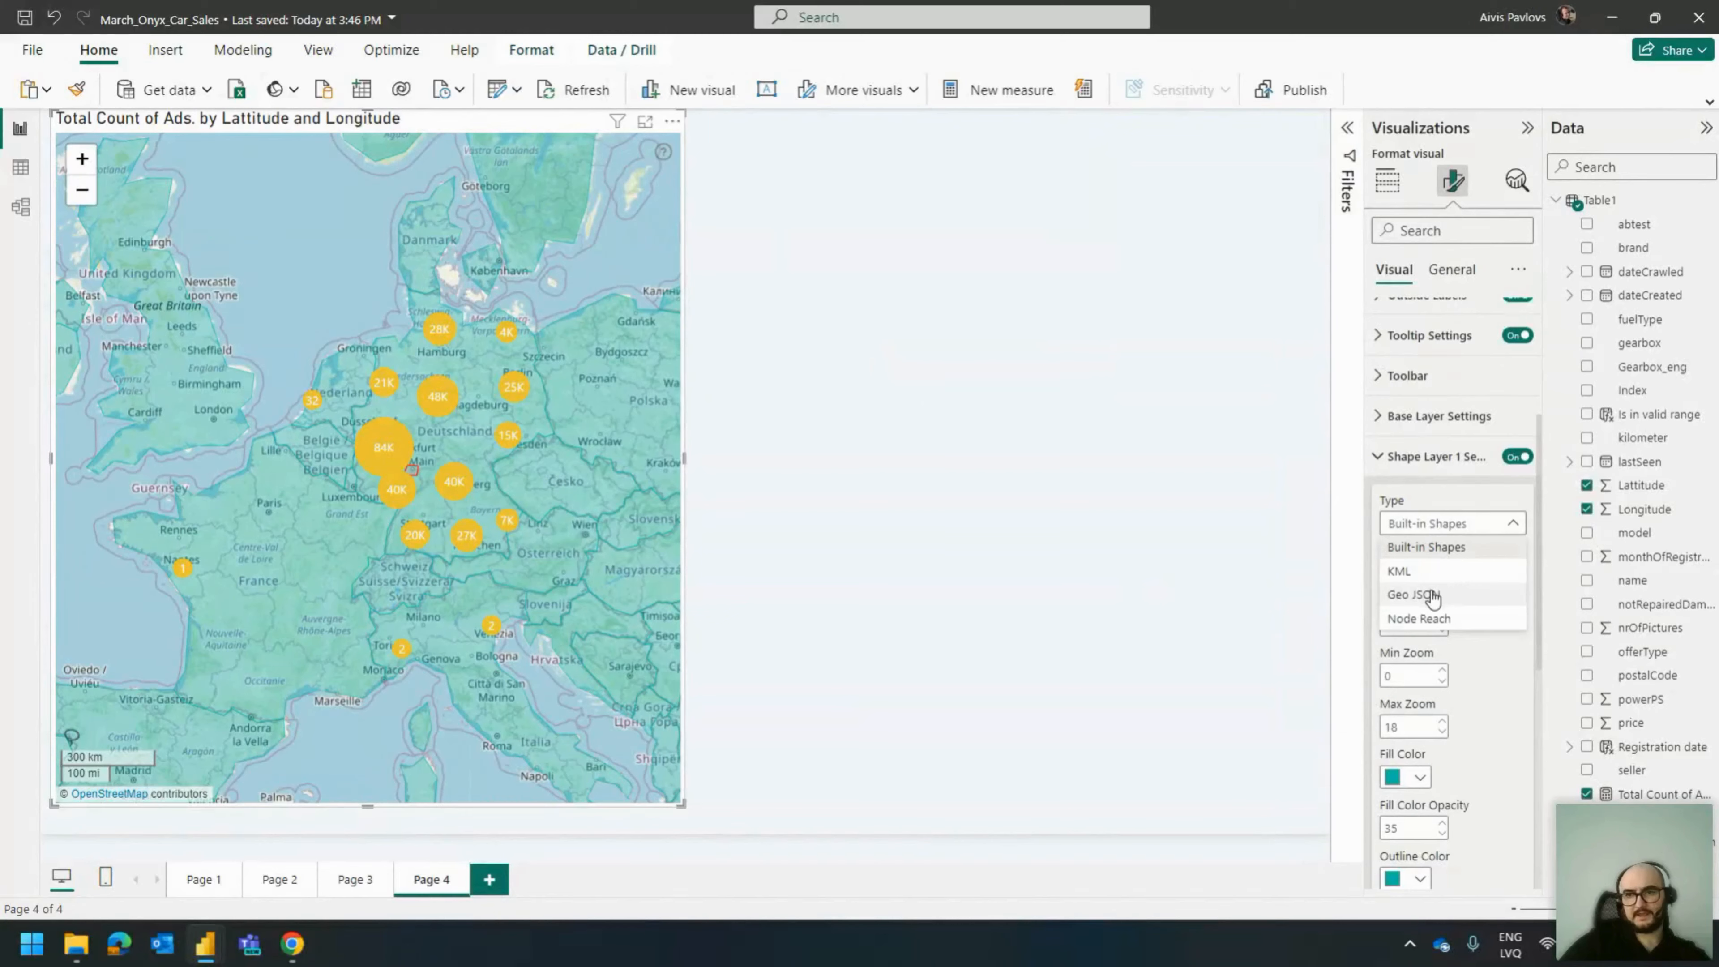
click(1433, 596)
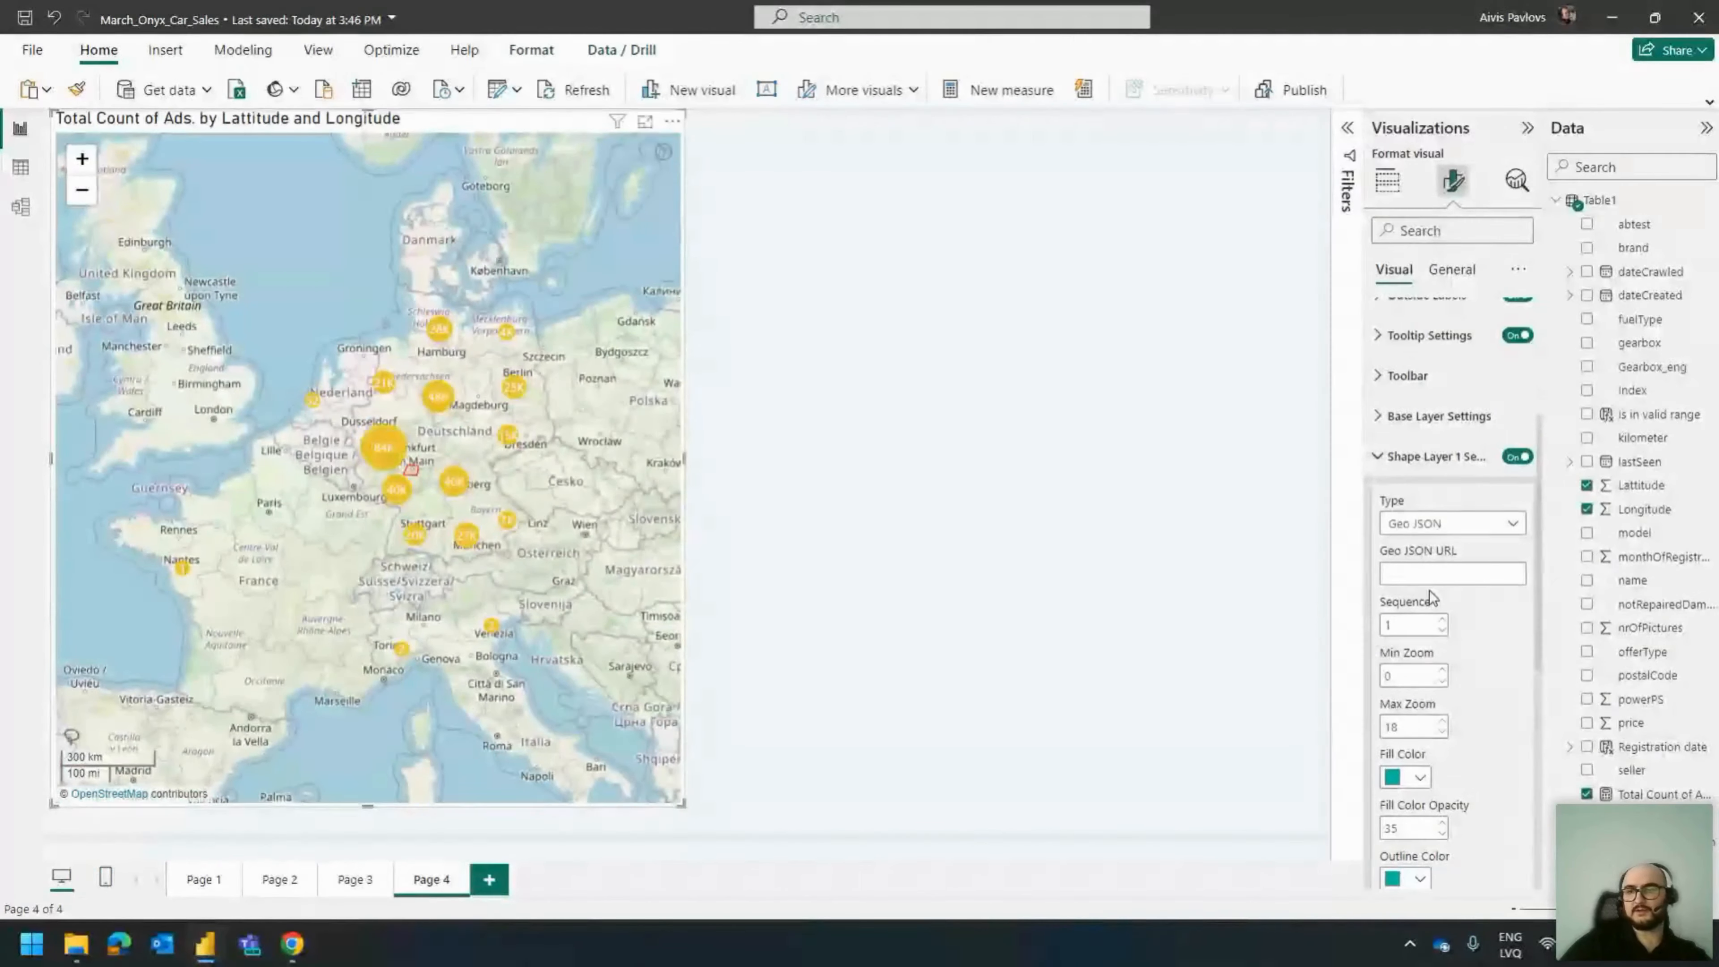
click(1427, 574)
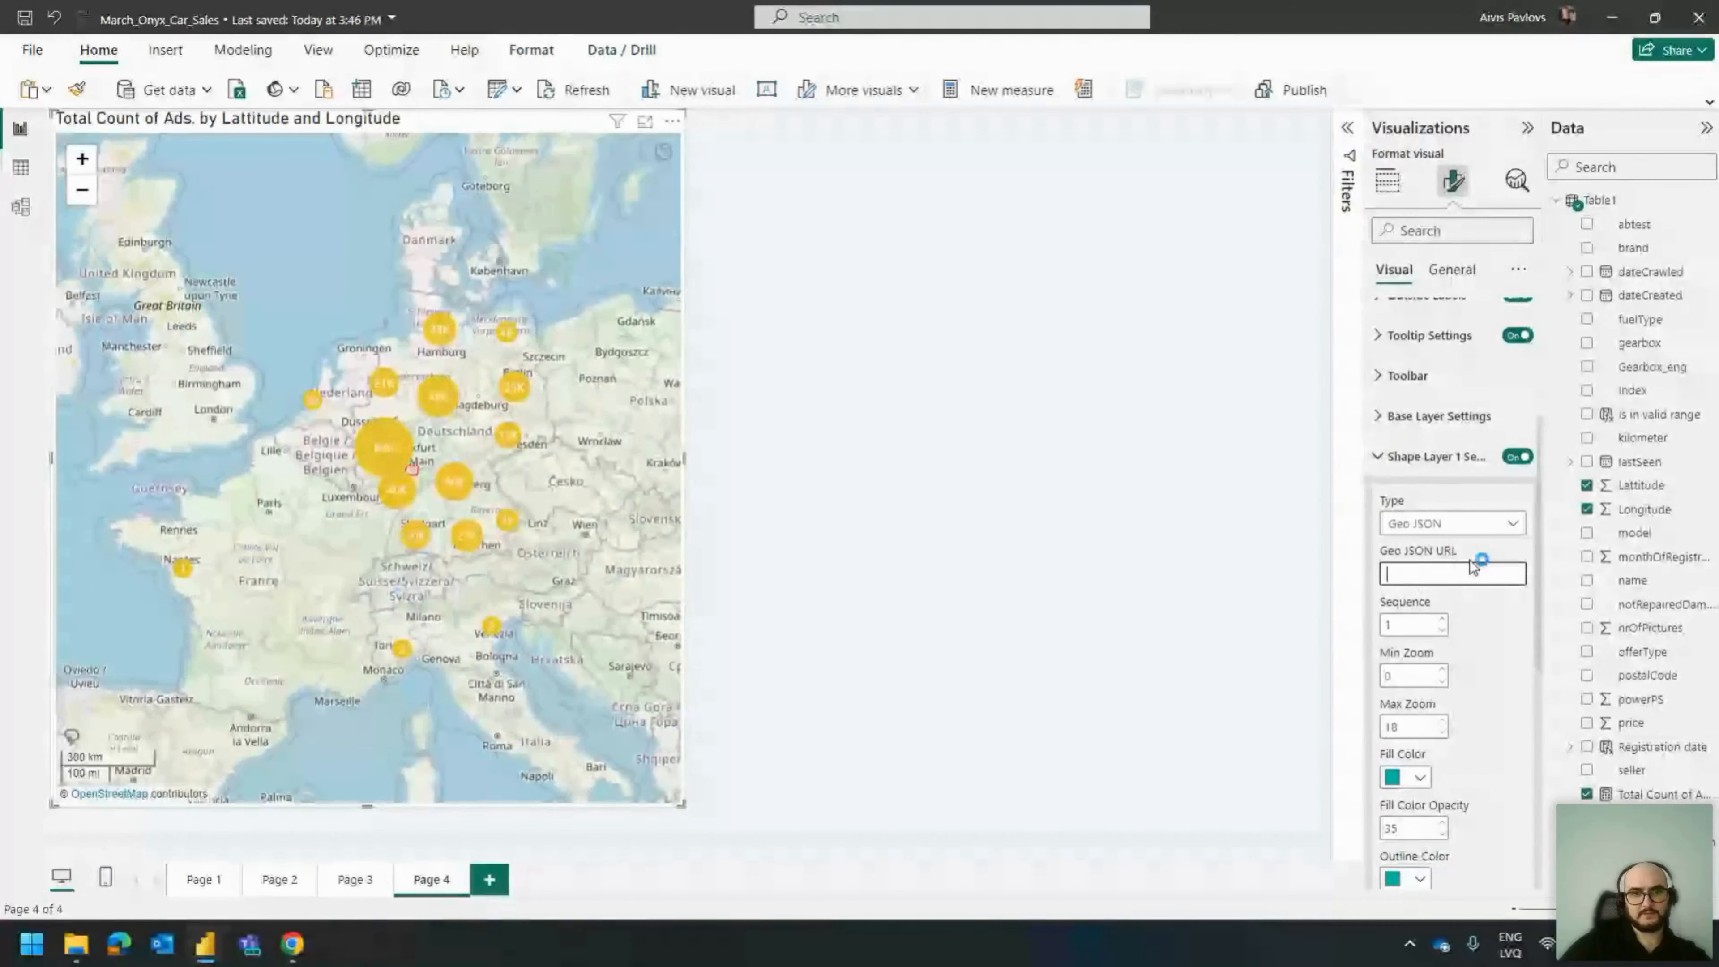
key(ctrl+v)
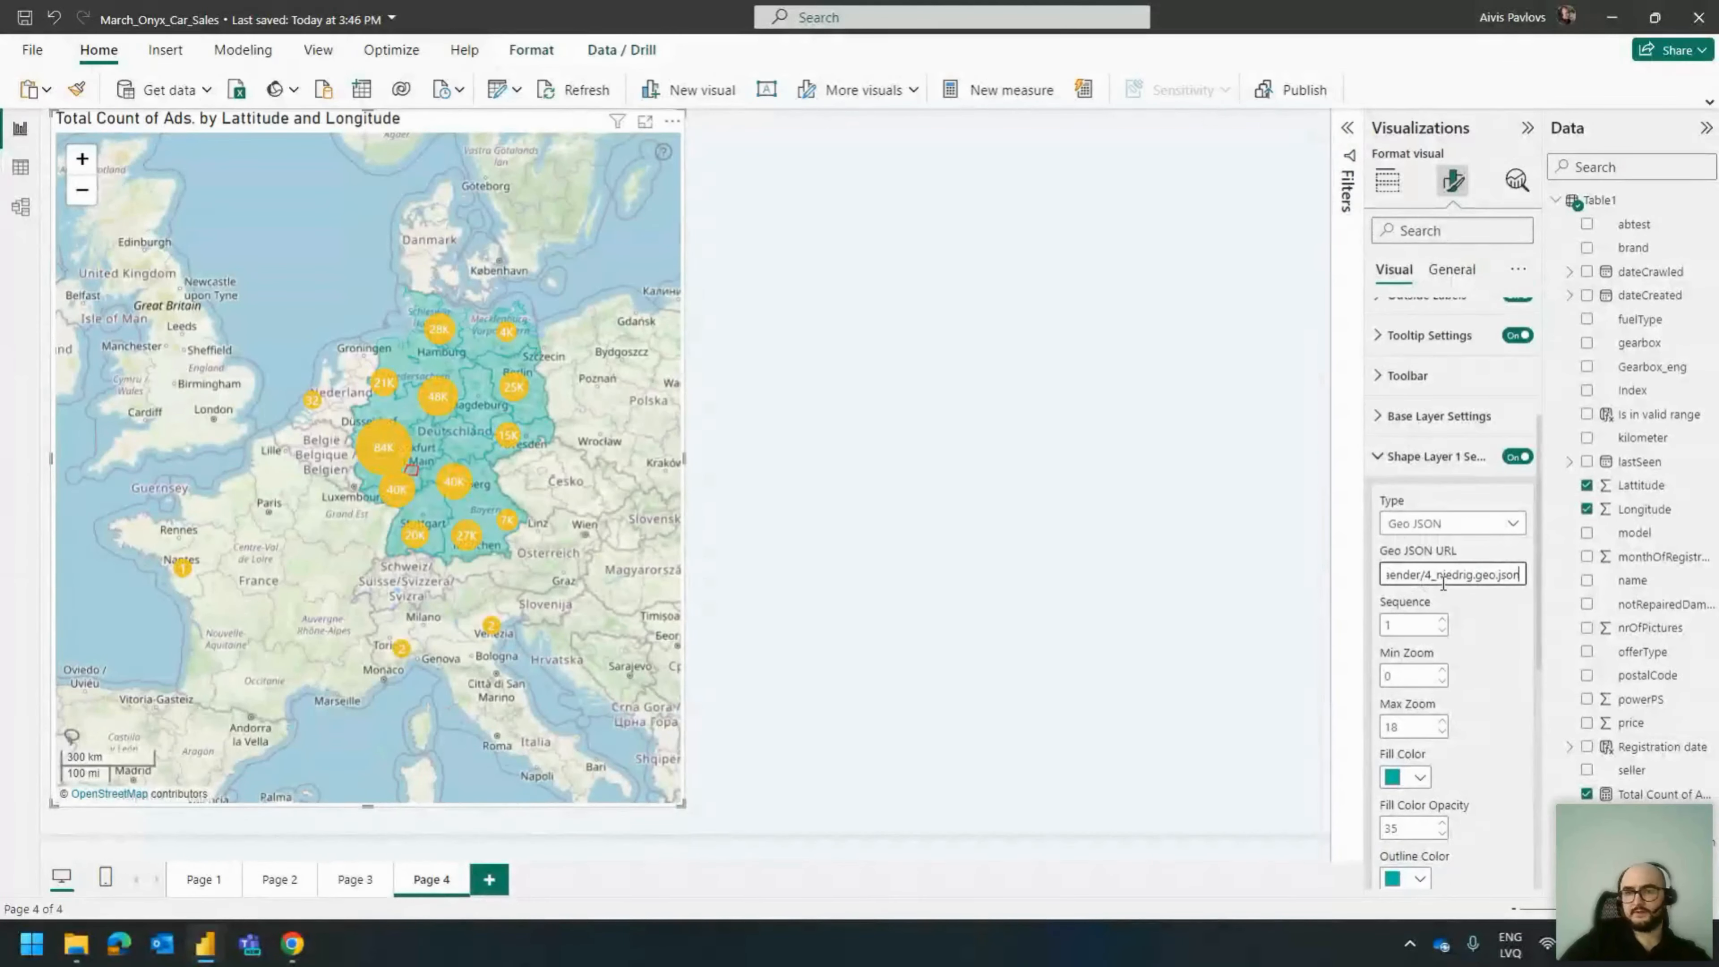
Set Shape Layer 1's fill color to purple and its outline color to red.
scroll(1415, 664, down, 2)
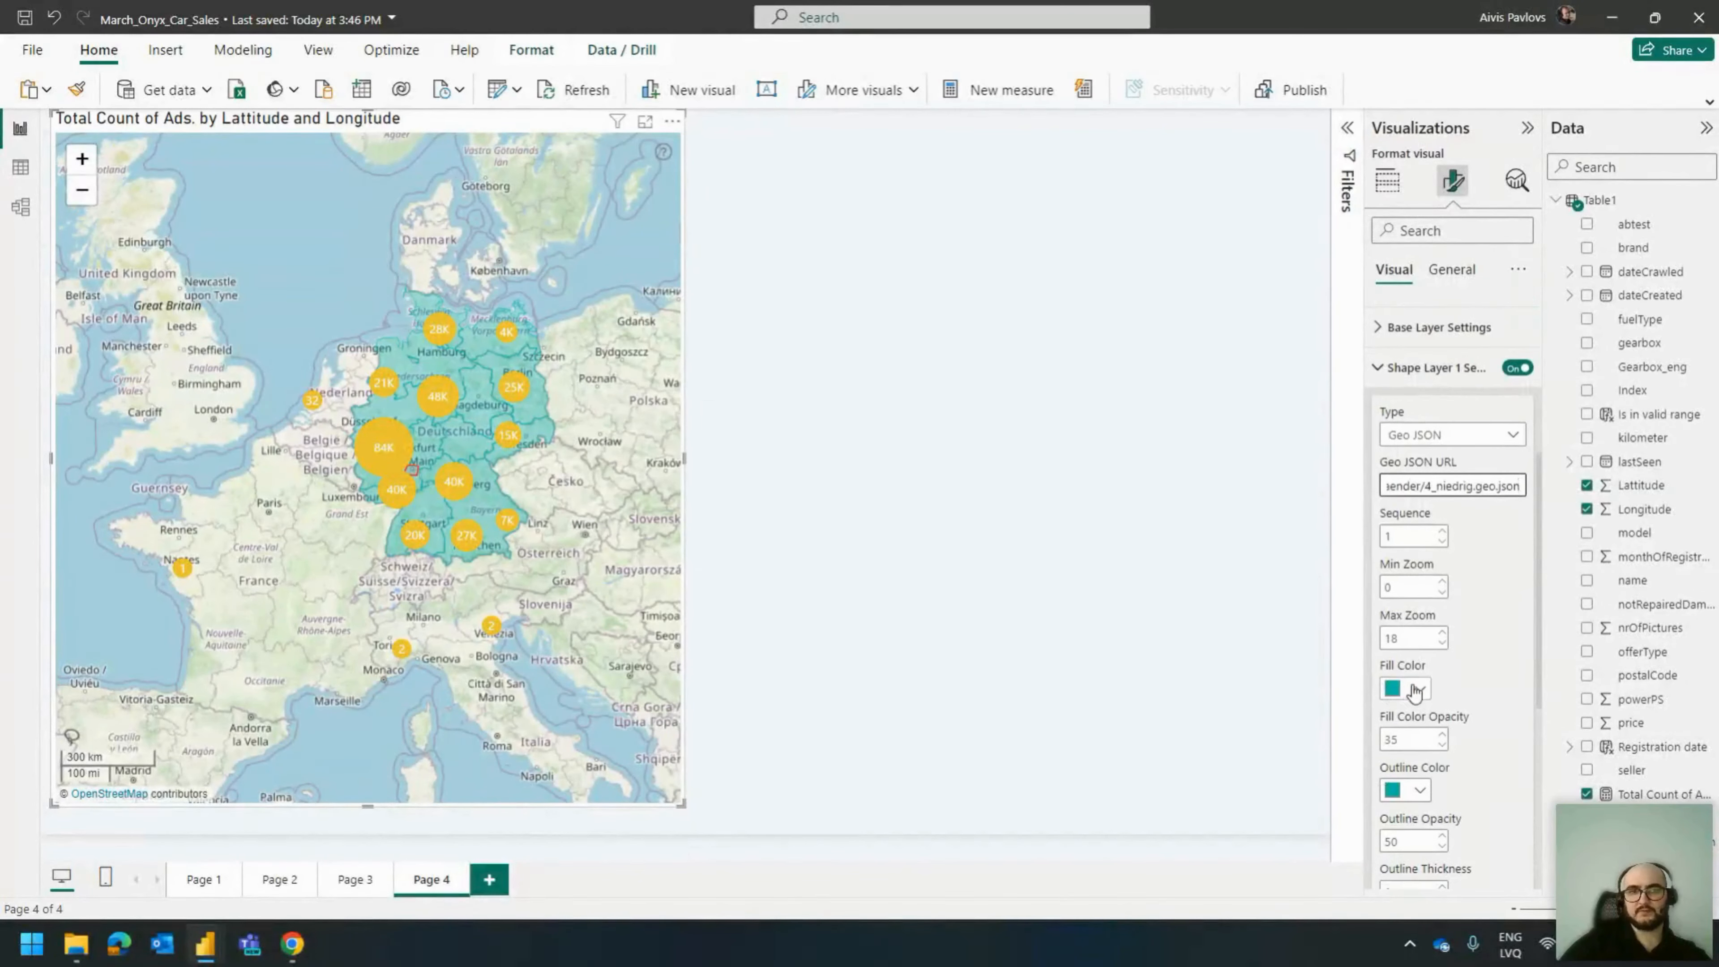
click(1411, 688)
click(1569, 376)
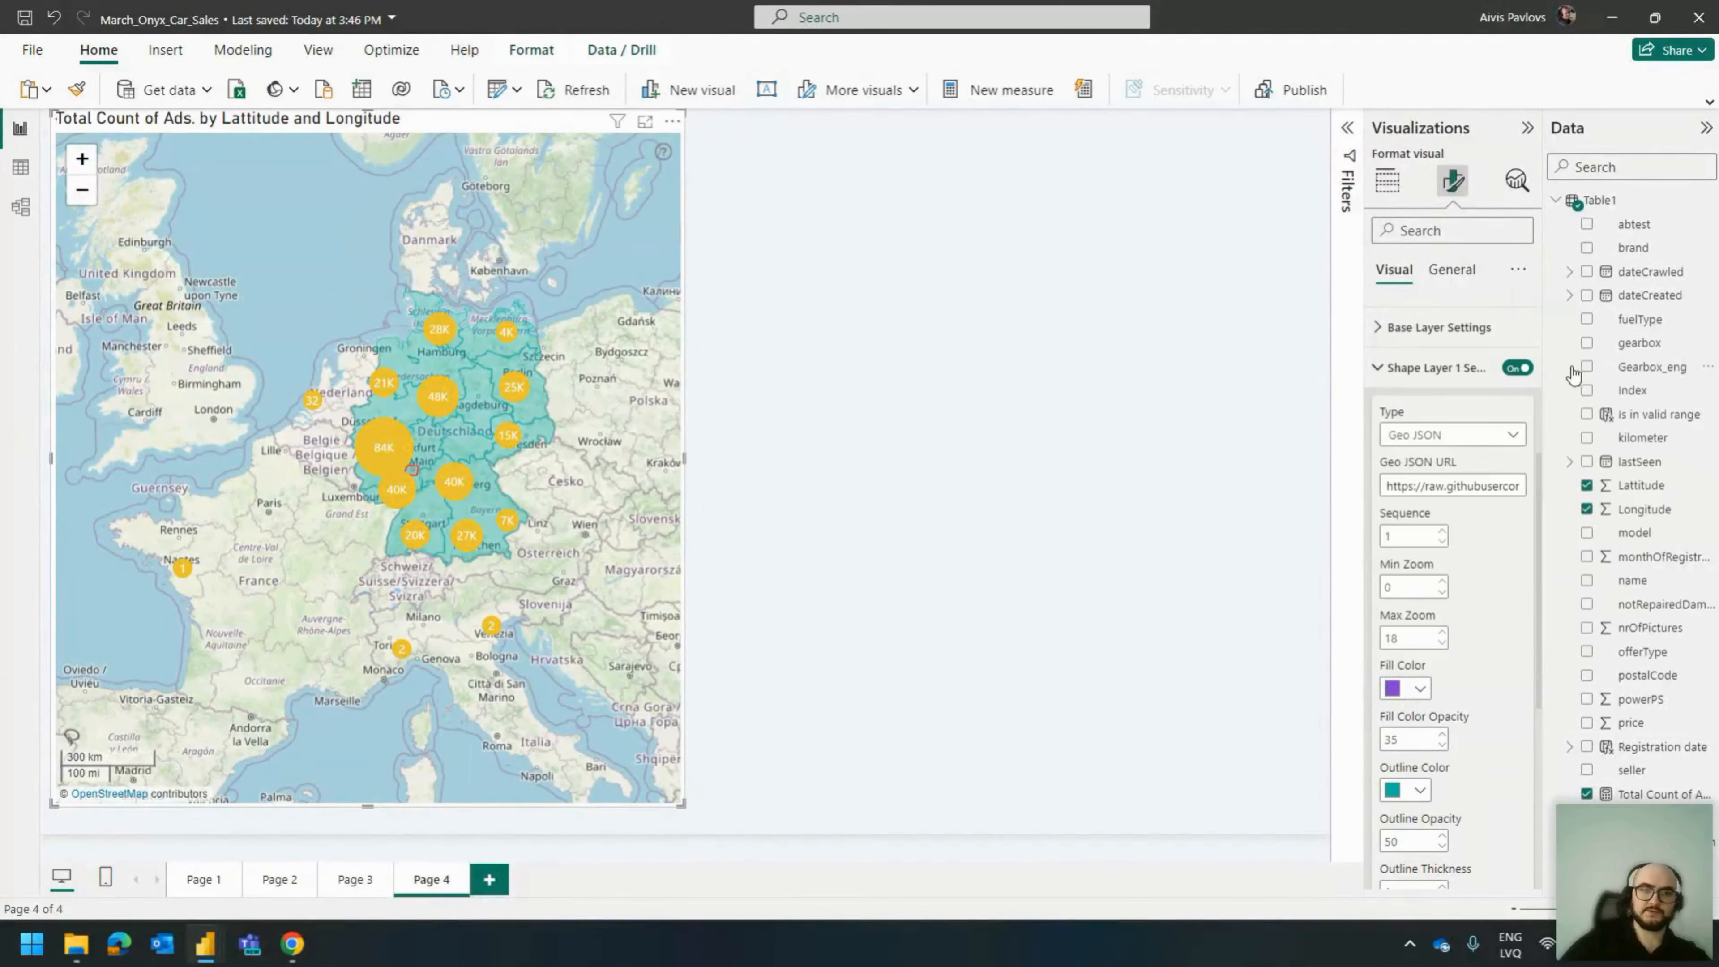
click(1419, 790)
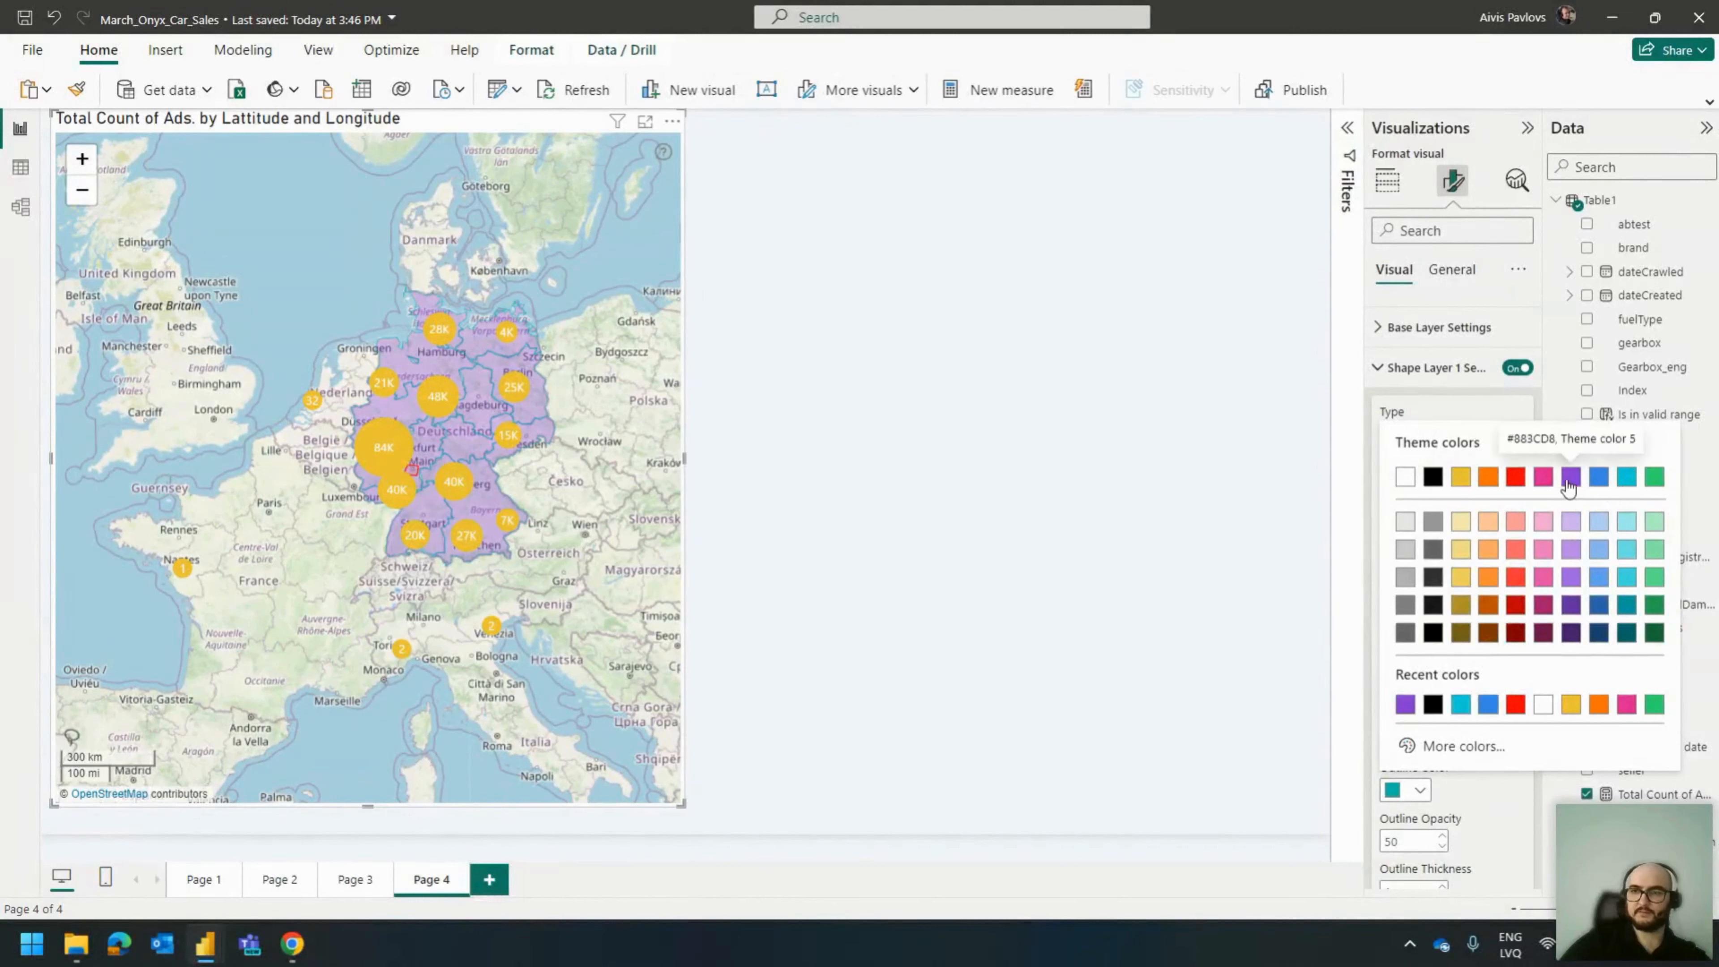
click(1515, 476)
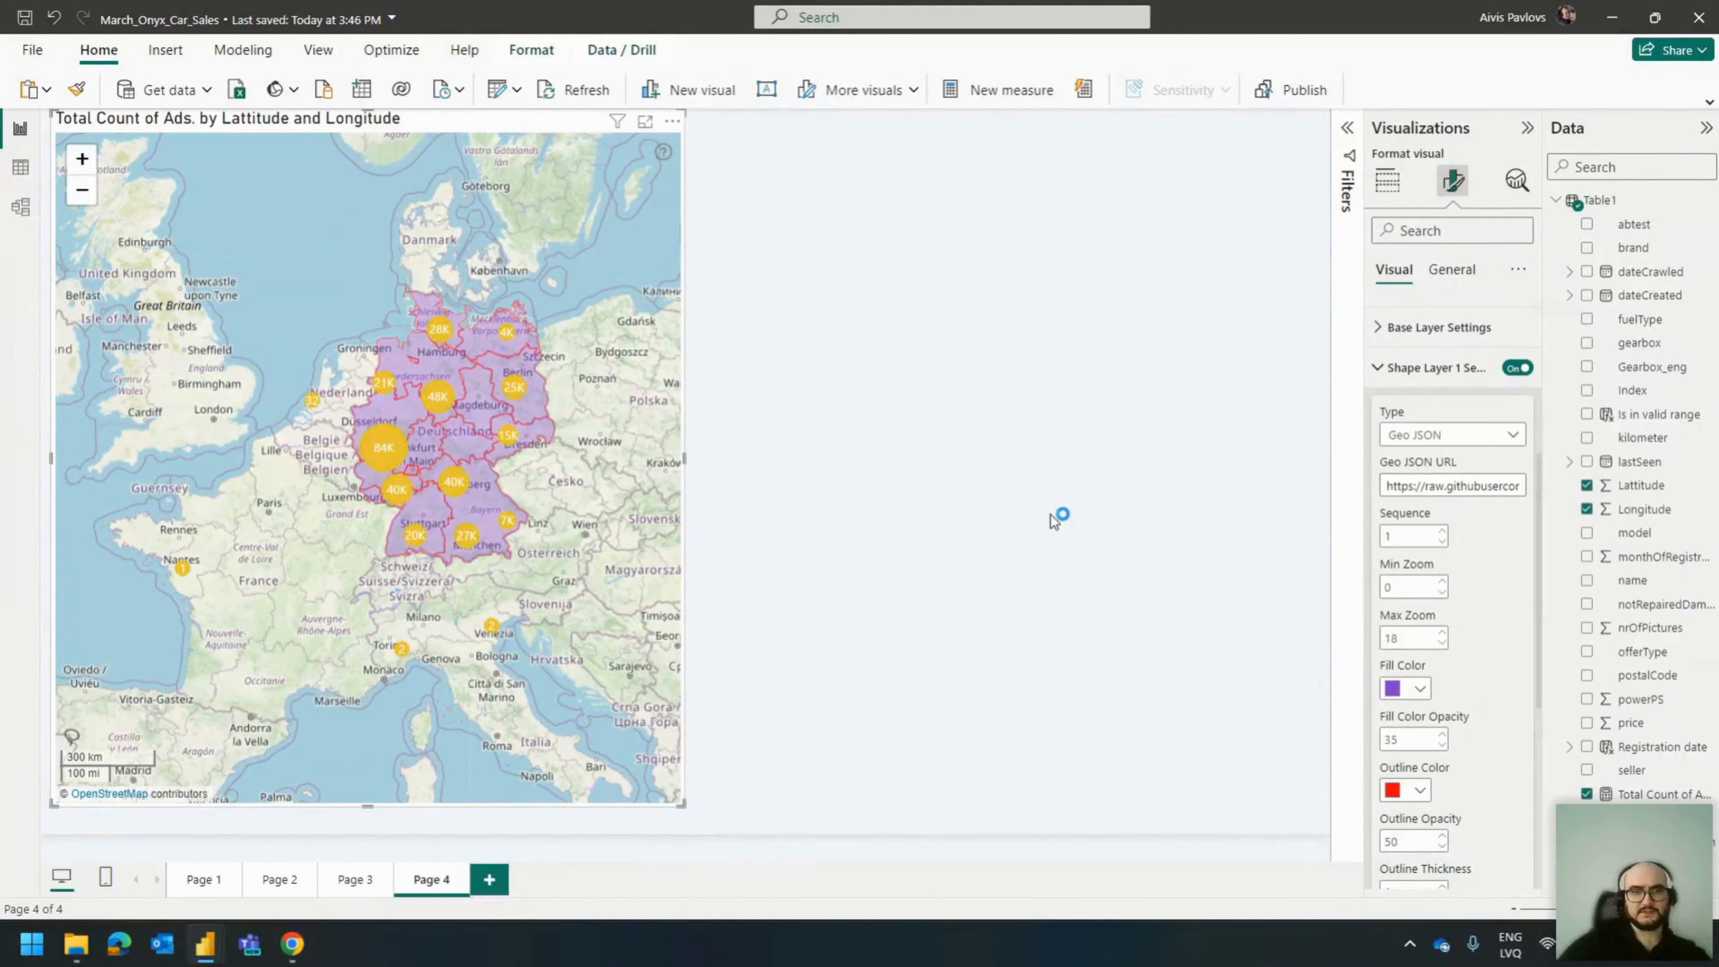
scroll(484, 404, up, 3)
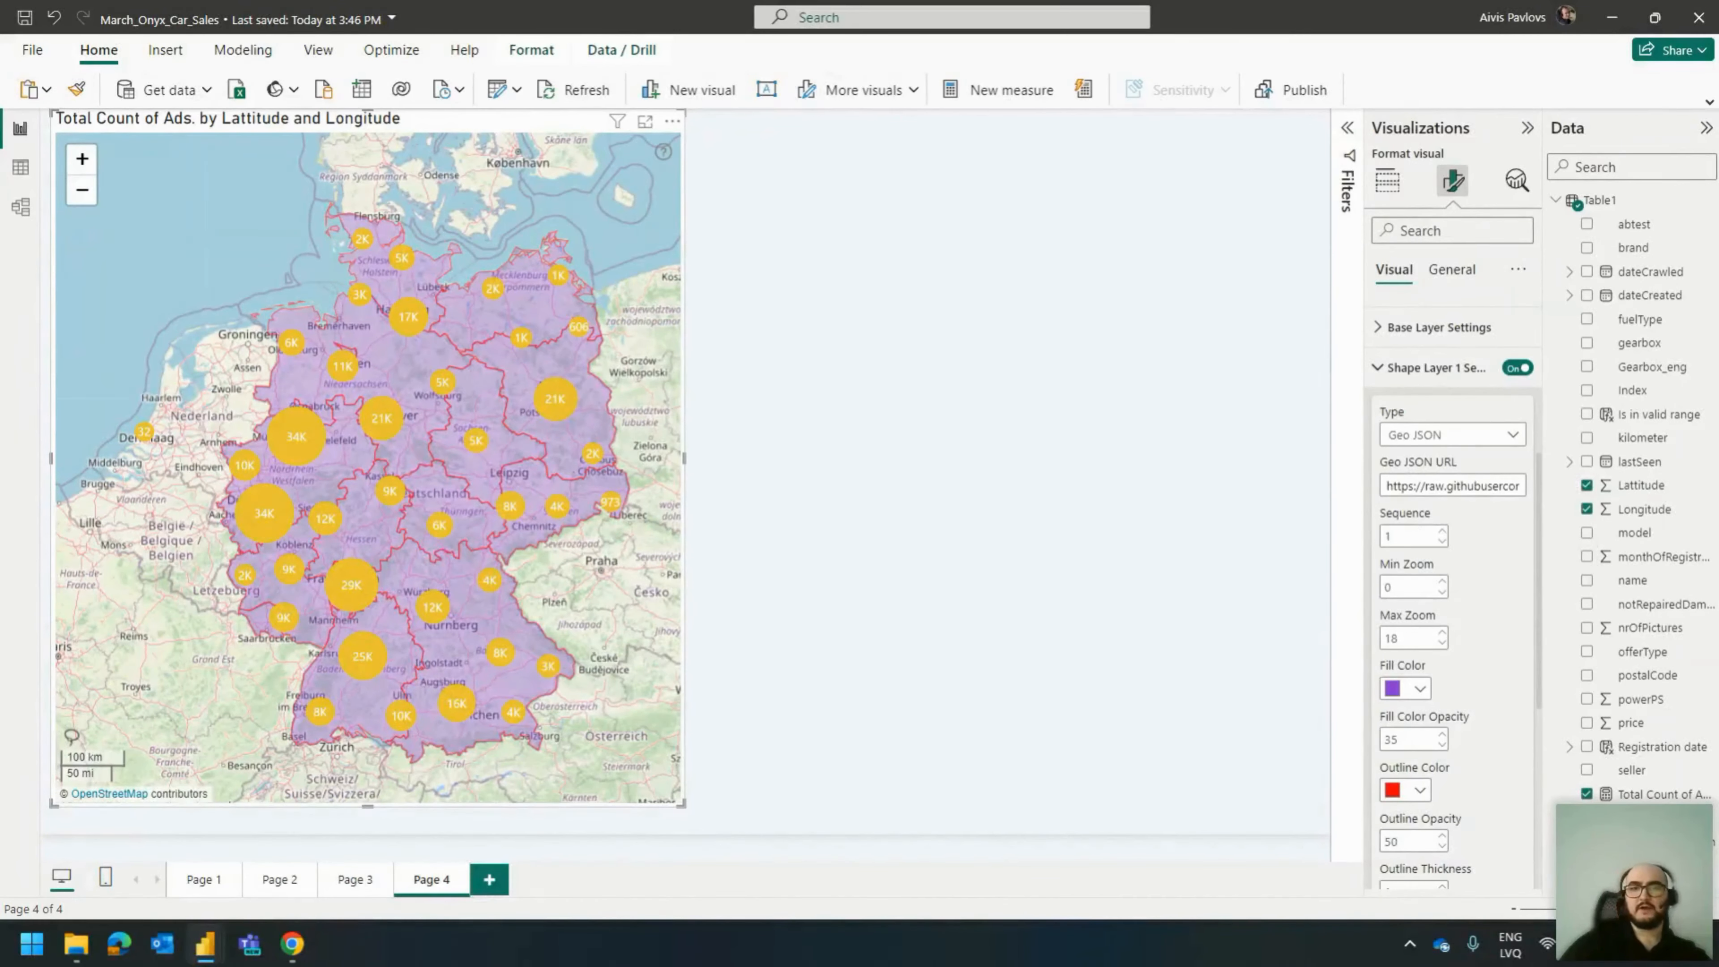
Add a card visual showing Total Count of Ads. beside the map and reduce its height to a short strip.
click(1101, 360)
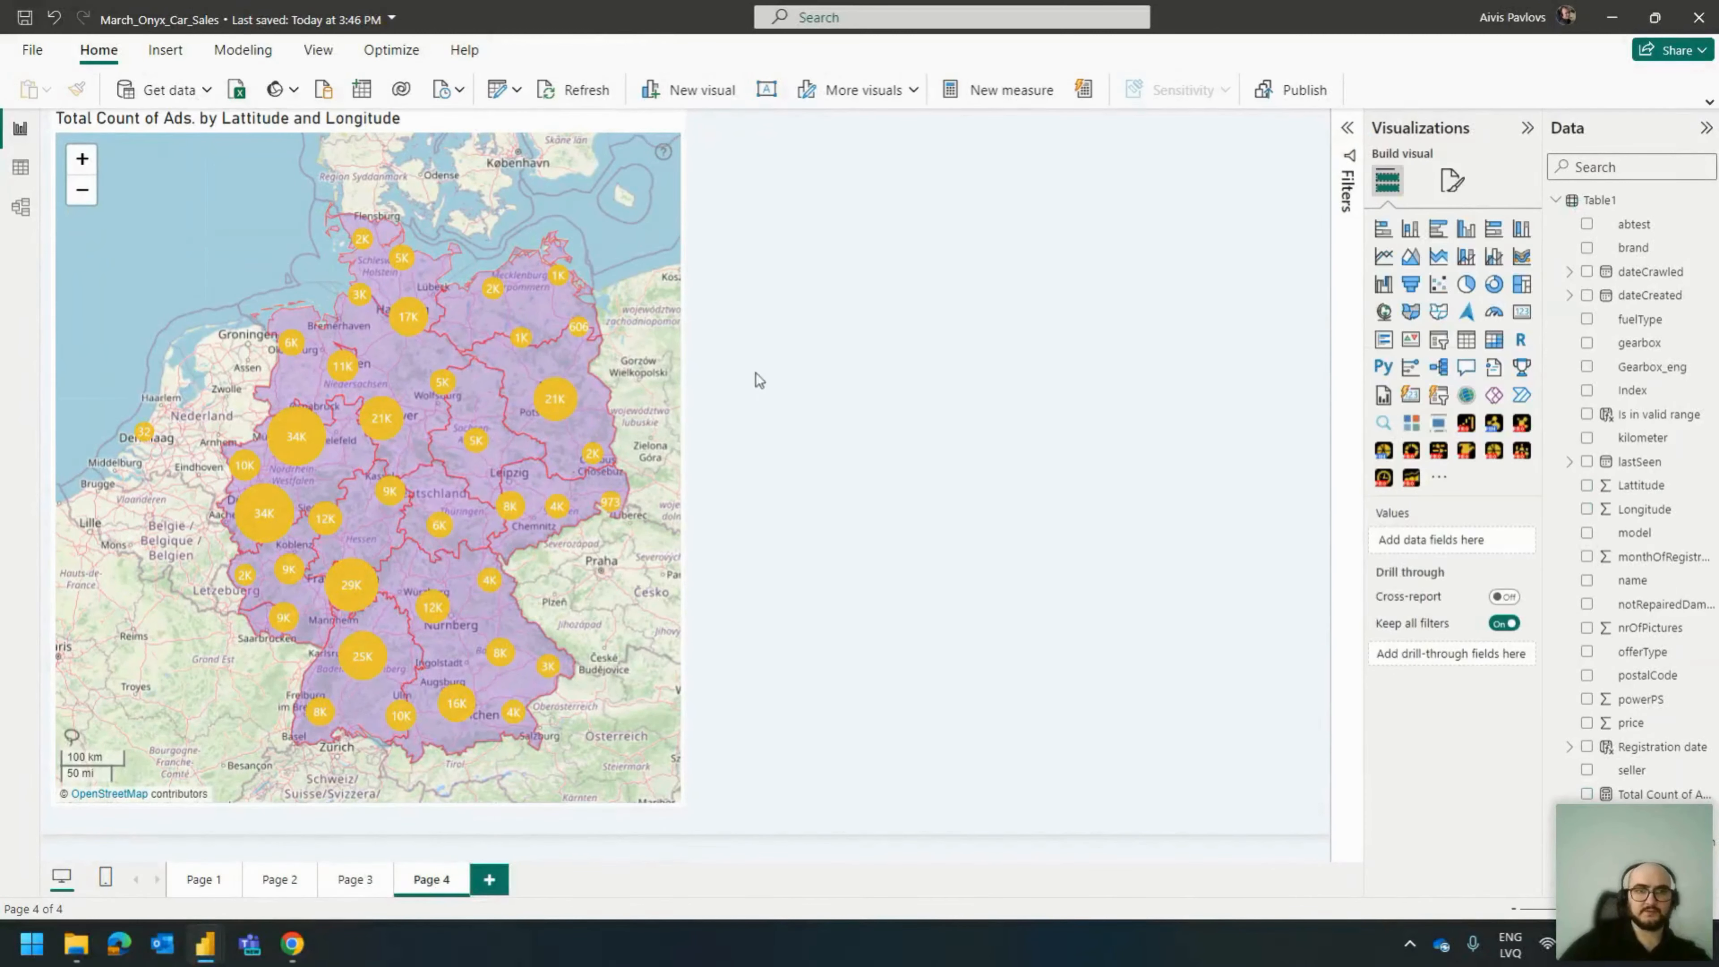
click(1466, 349)
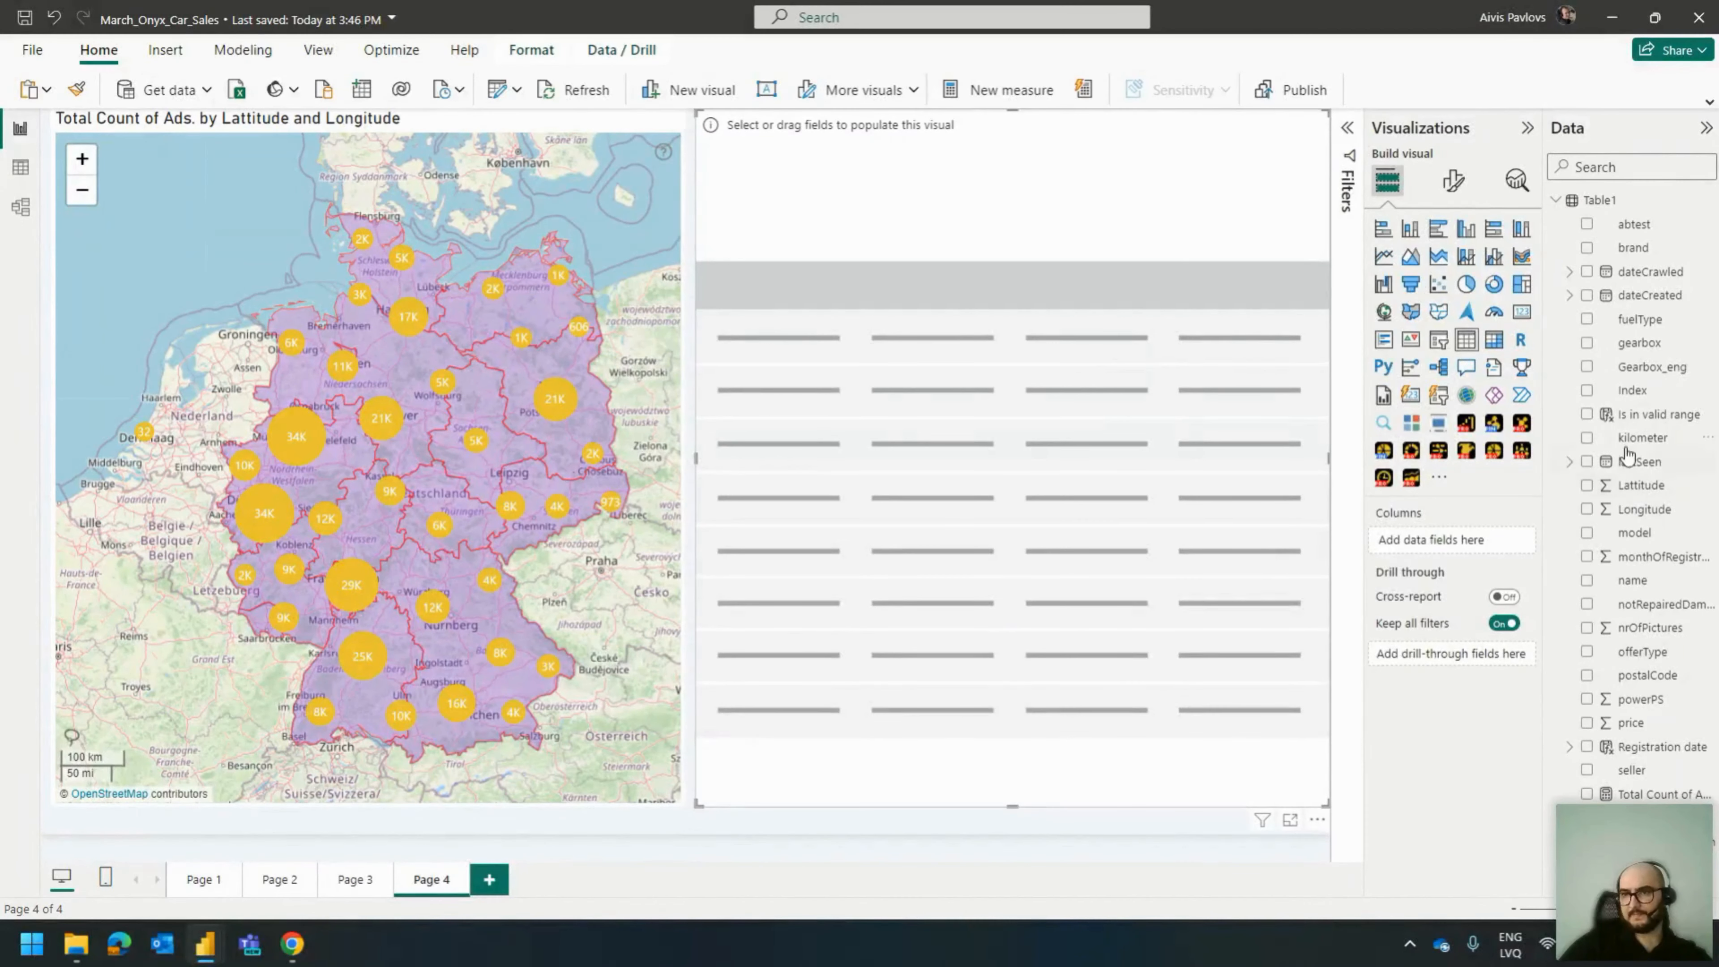
click(1521, 312)
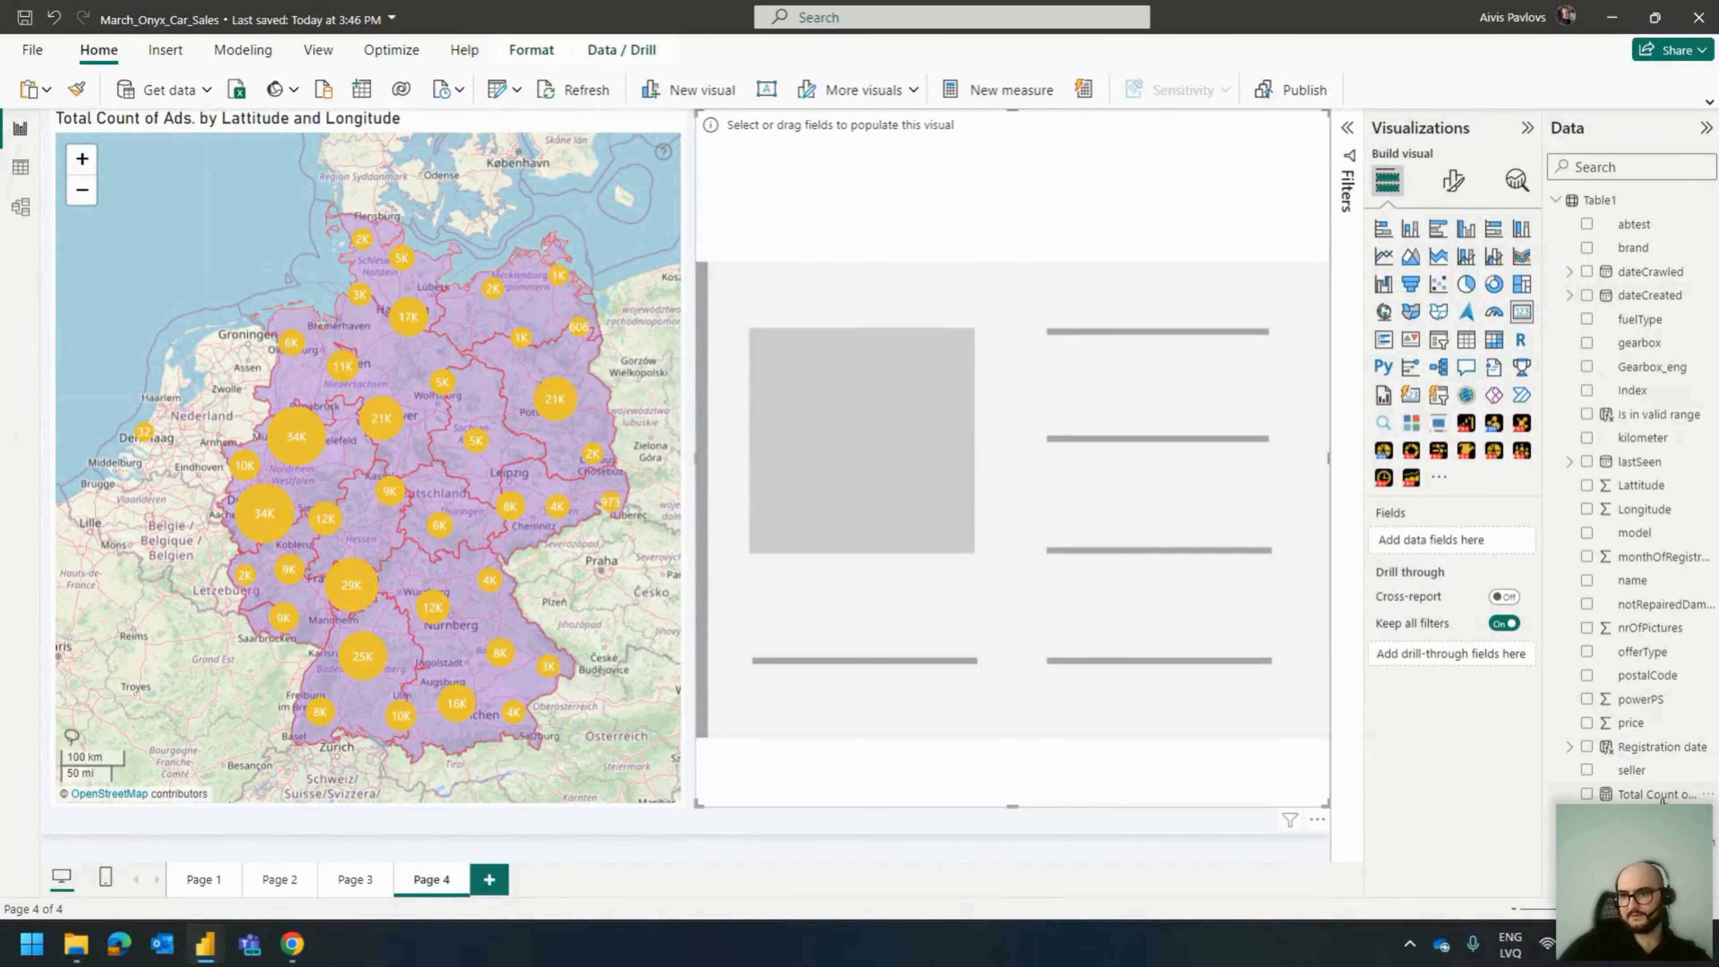
drag(1661, 801, 1448, 542)
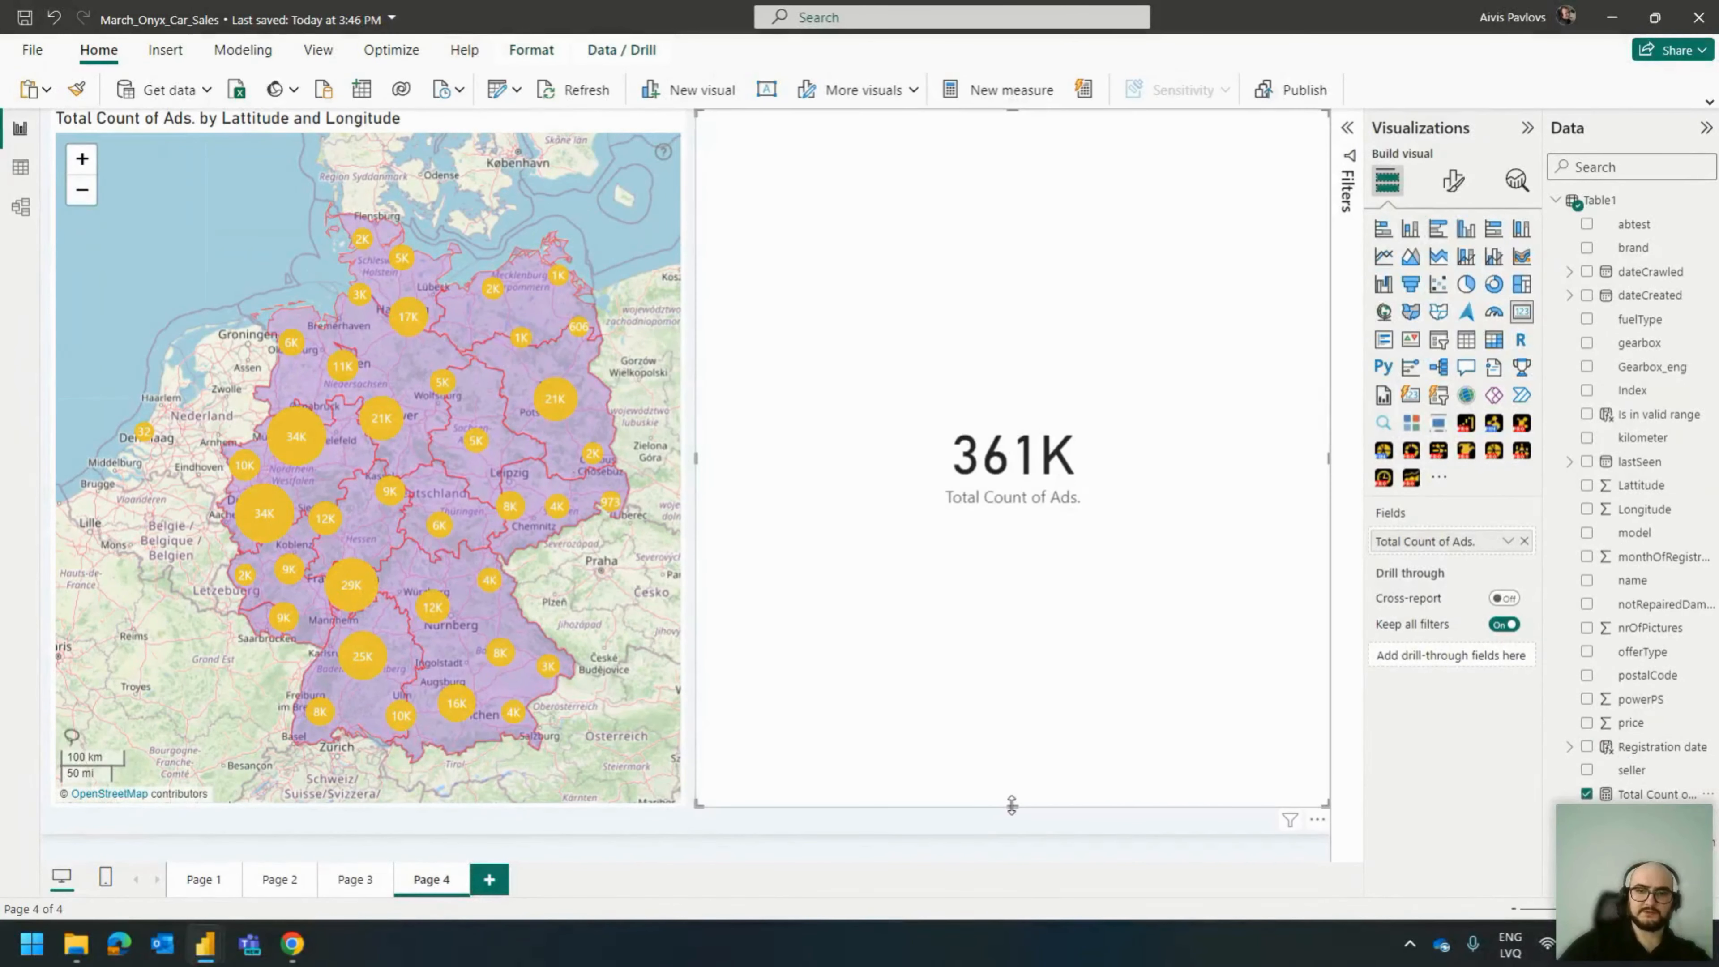
drag(1012, 805, 1012, 301)
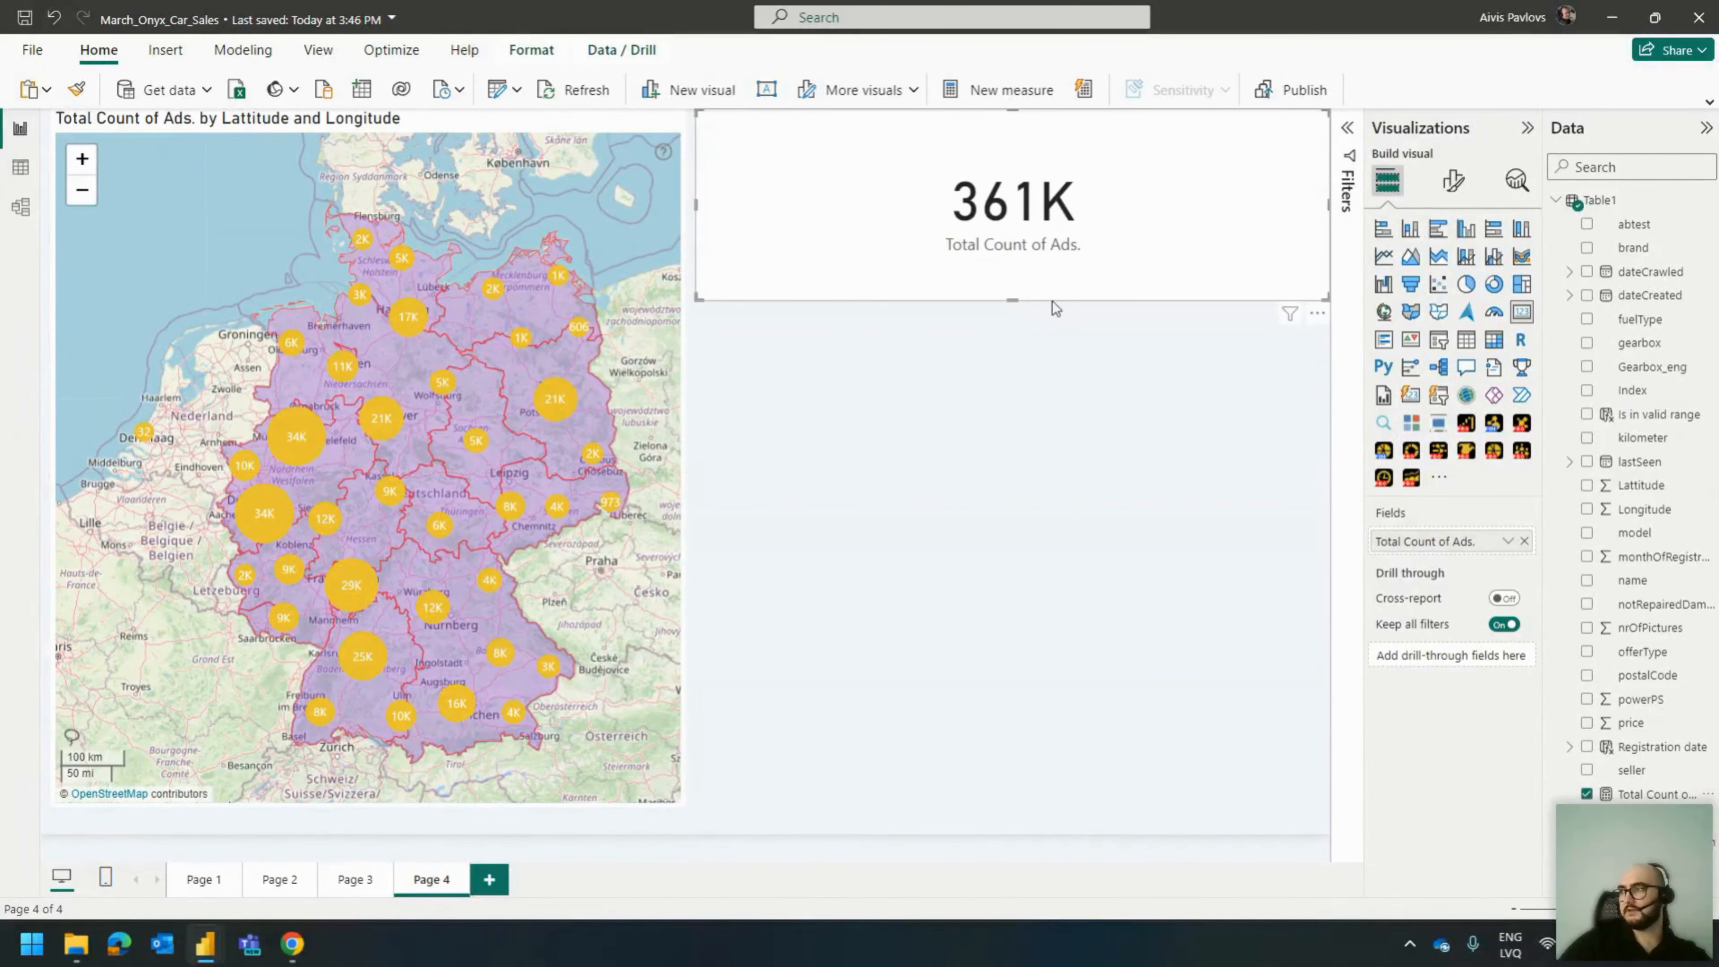
Select the federal state around Berlin on the map to cross-filter the card, and clear the selection.
click(531, 376)
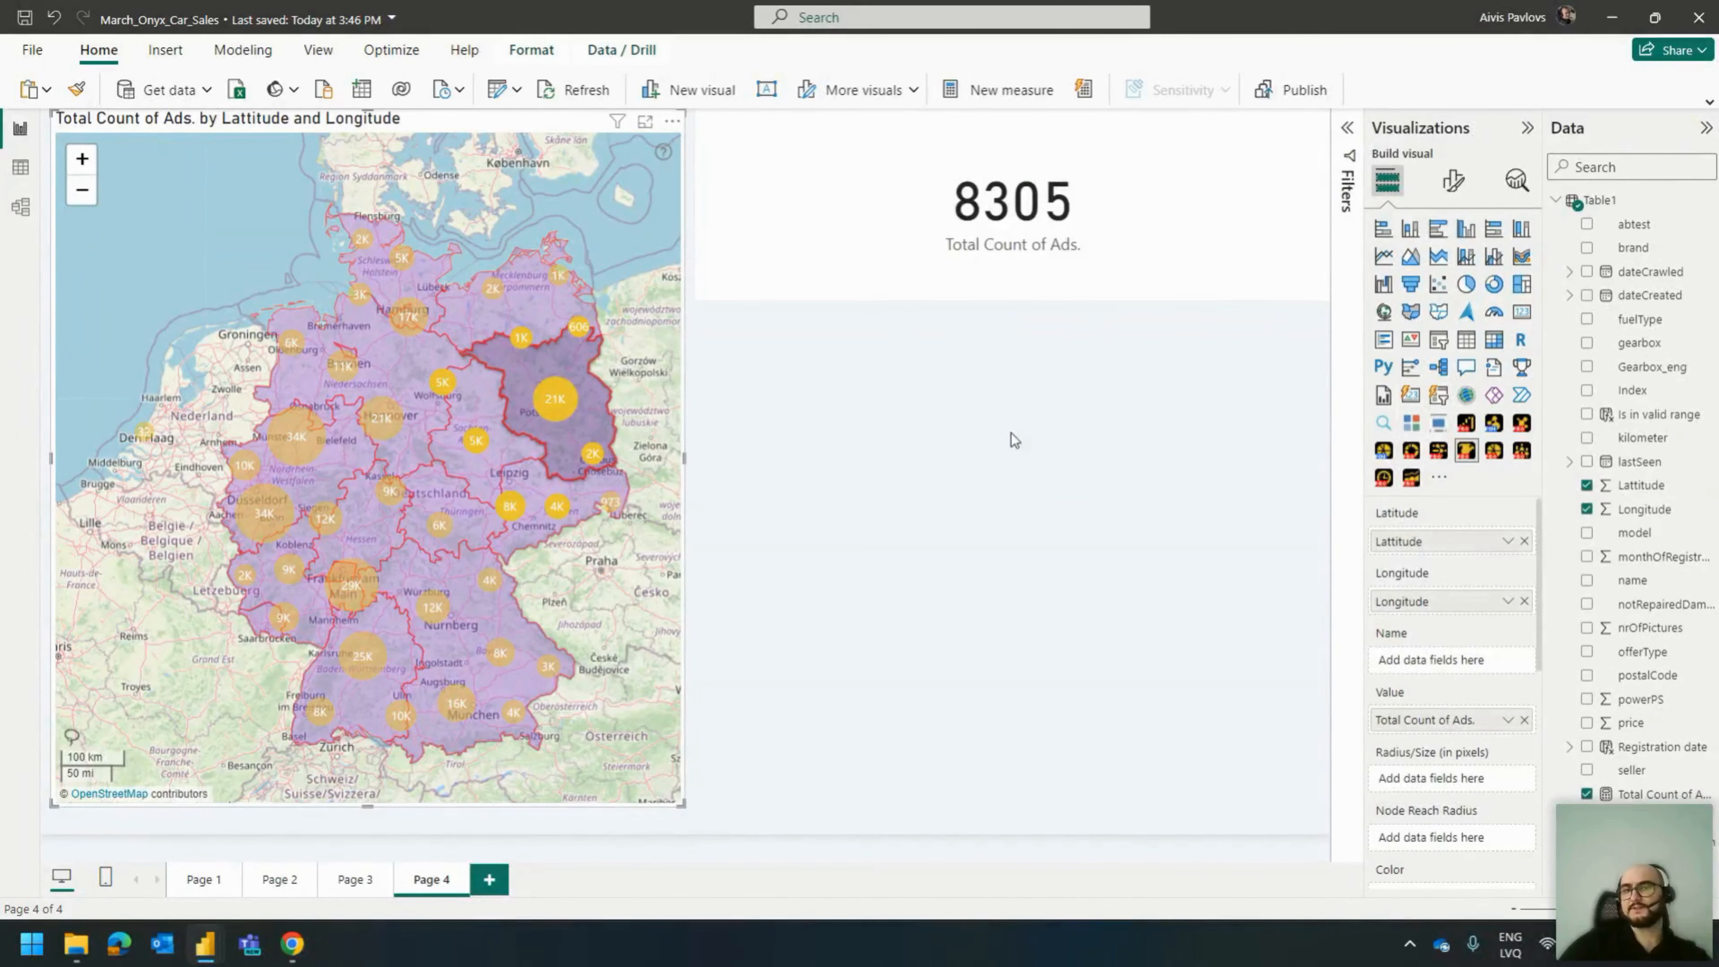
click(1035, 436)
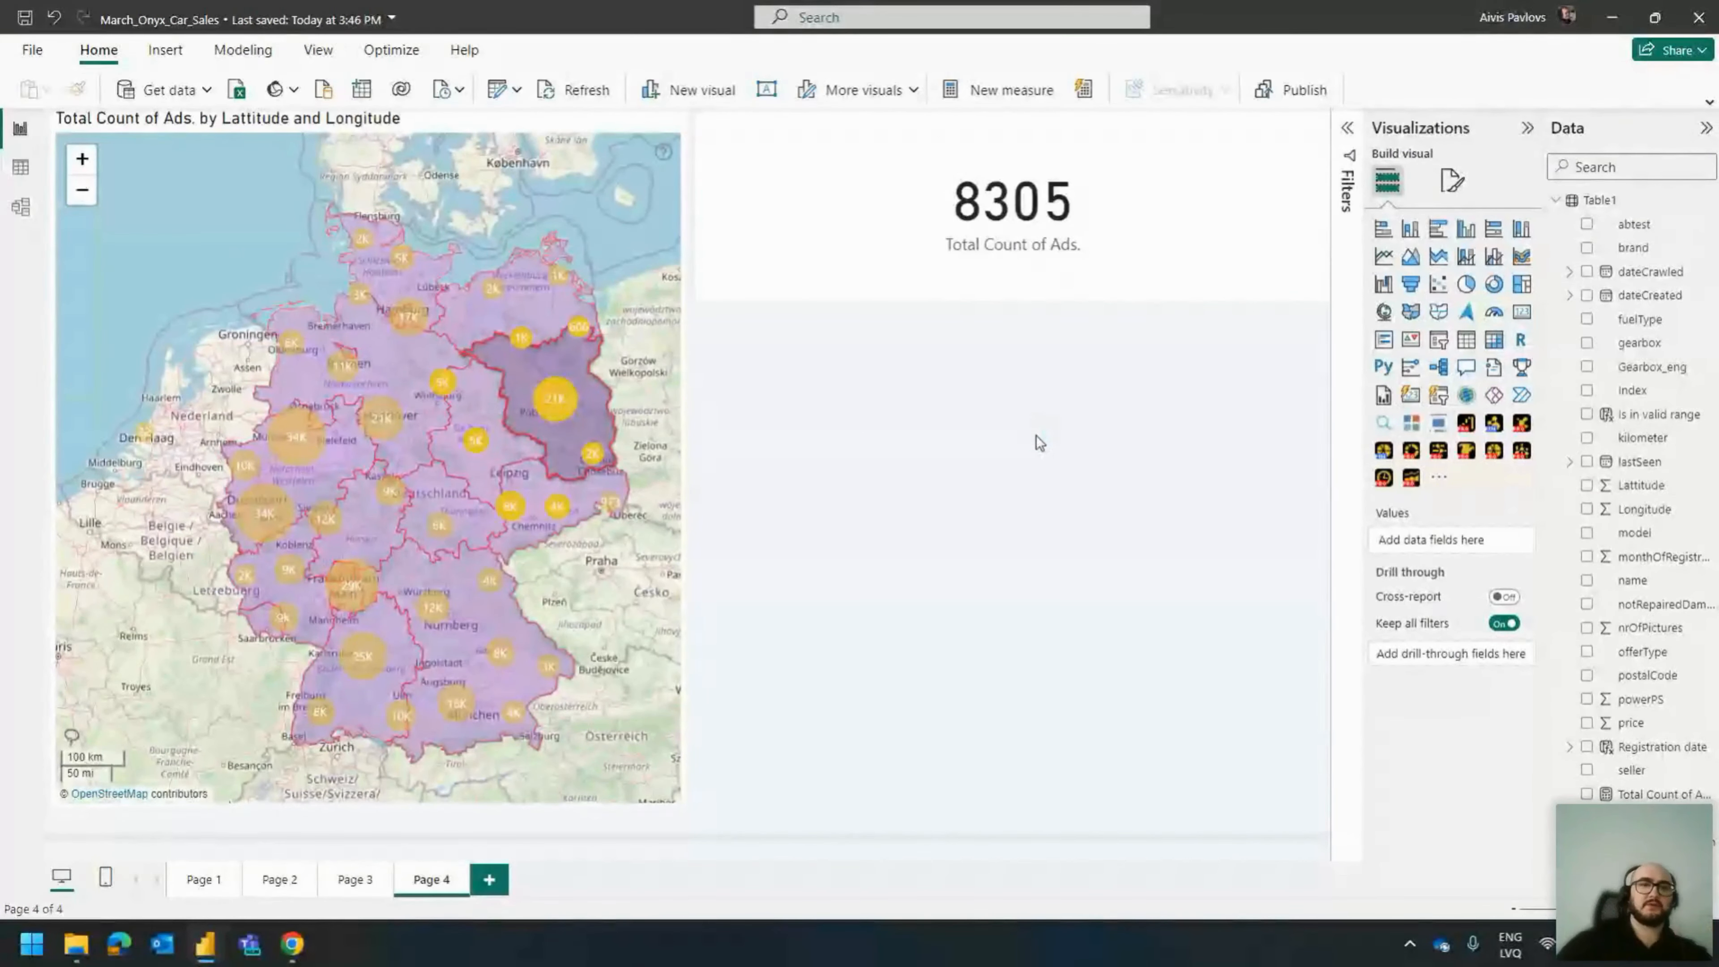
click(550, 403)
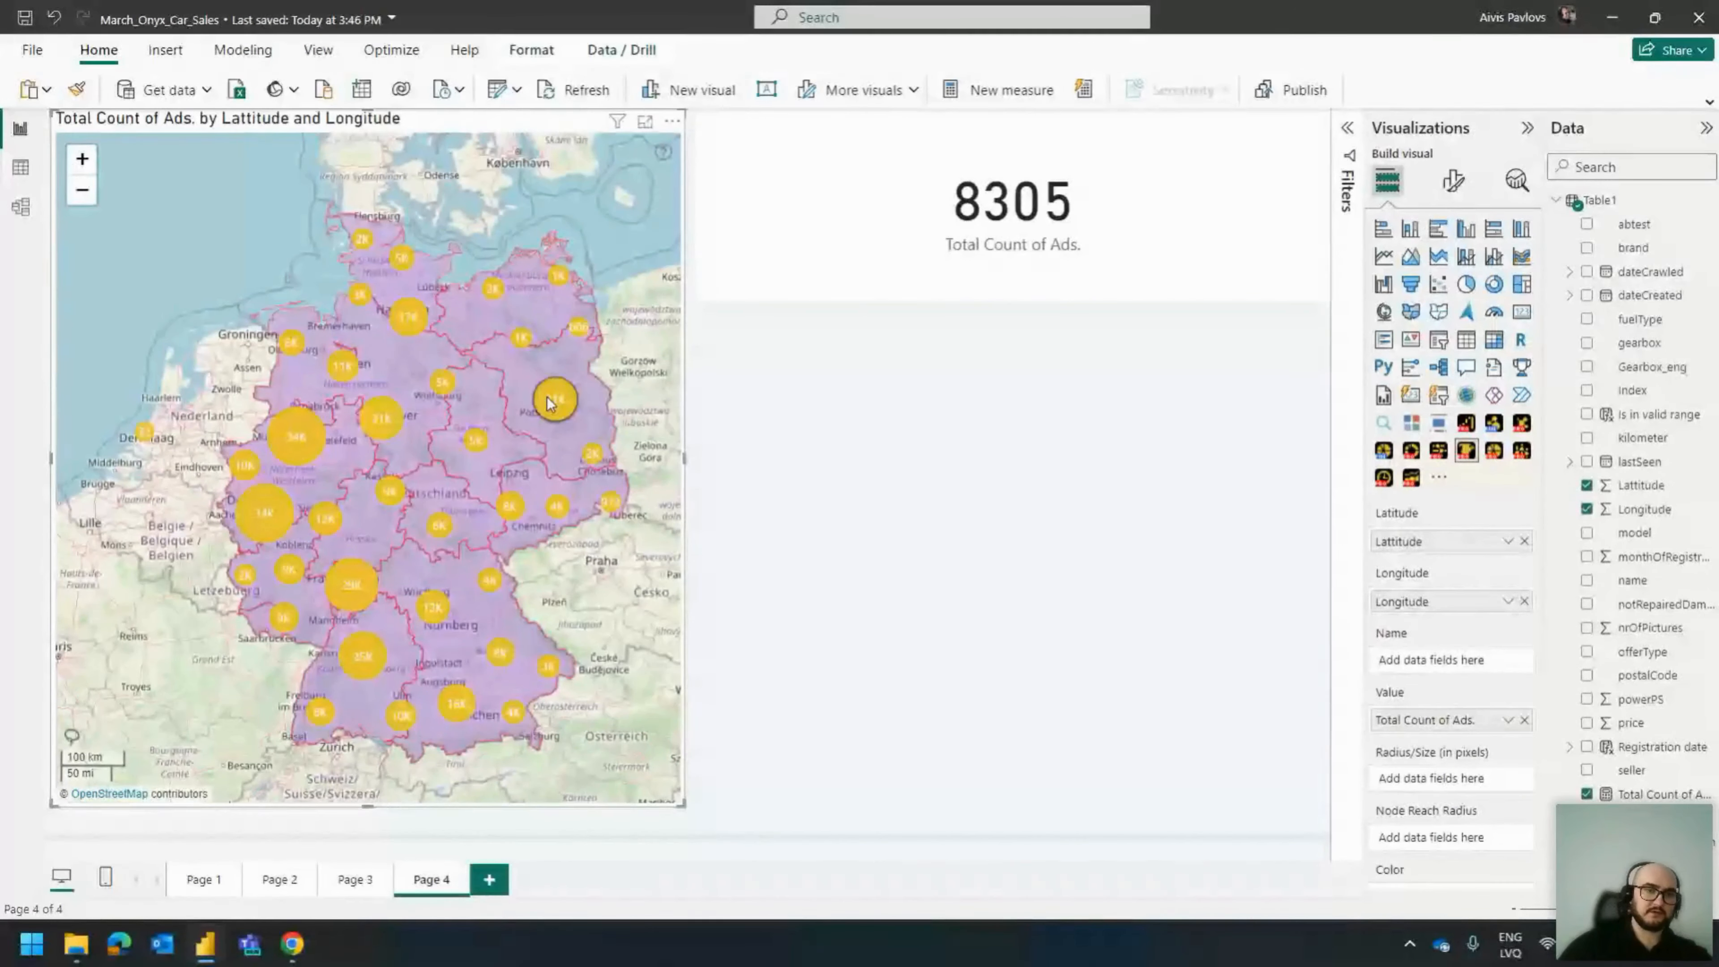
click(643, 581)
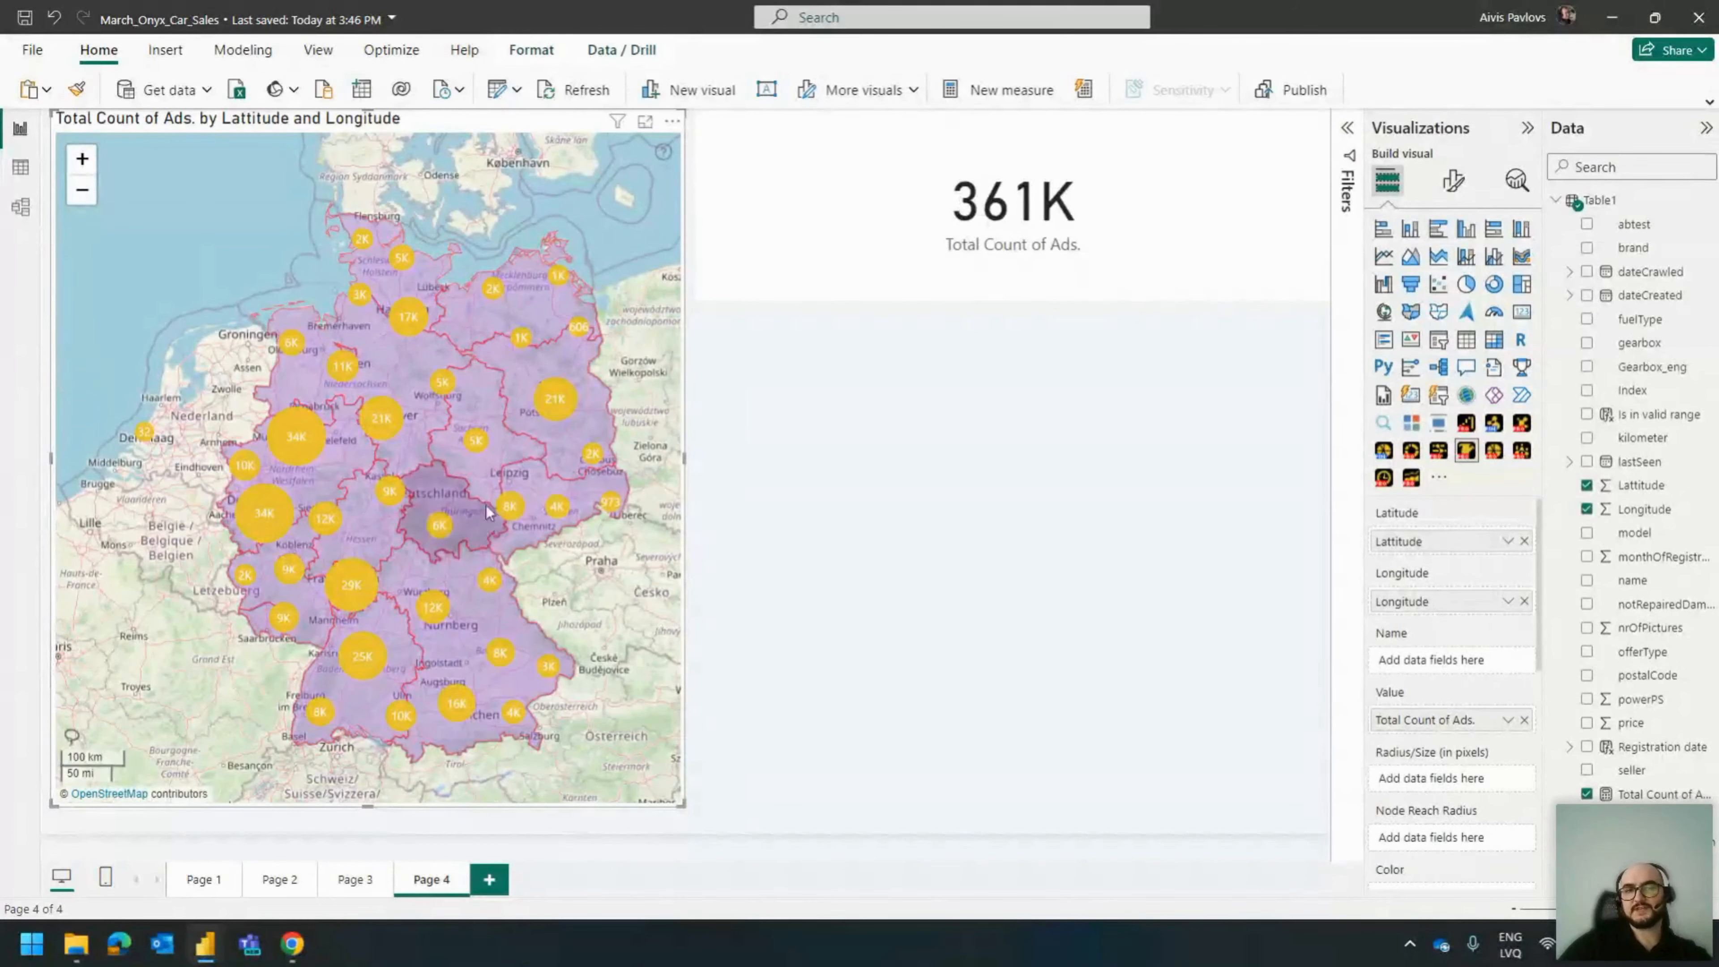
Check the tooltip of the Berlin-area cluster and add Total Count of Ads. to the map's Tooltip Fields.
click(559, 404)
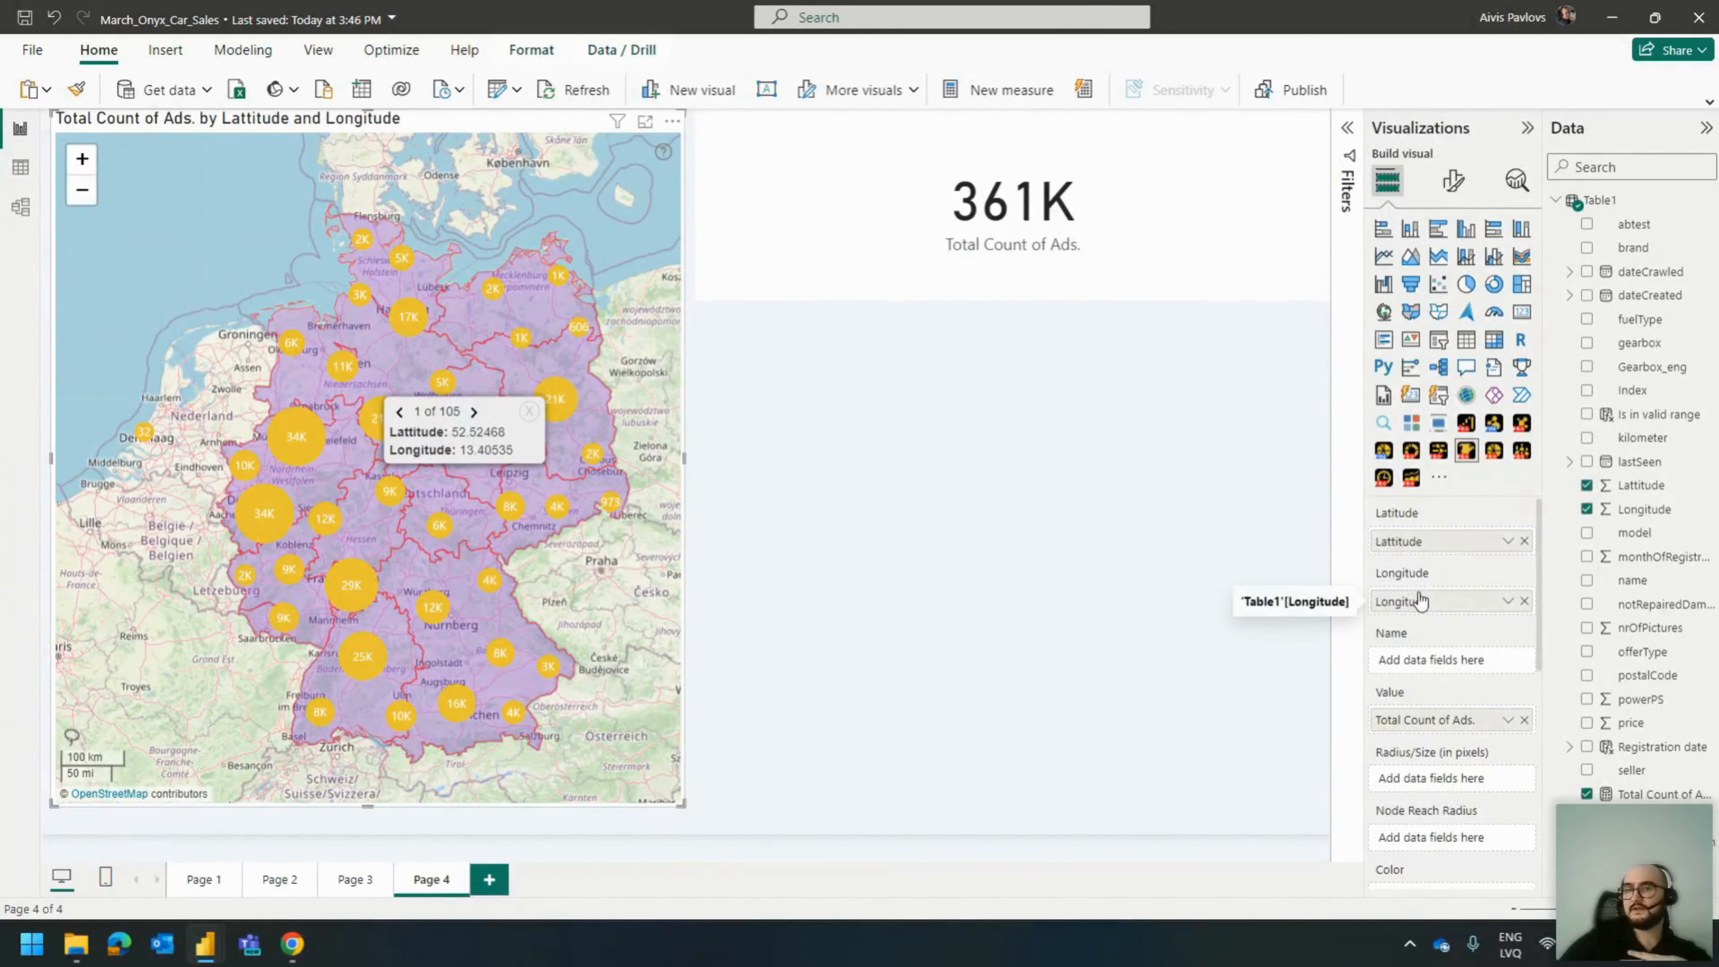
scroll(1418, 588, down, 1)
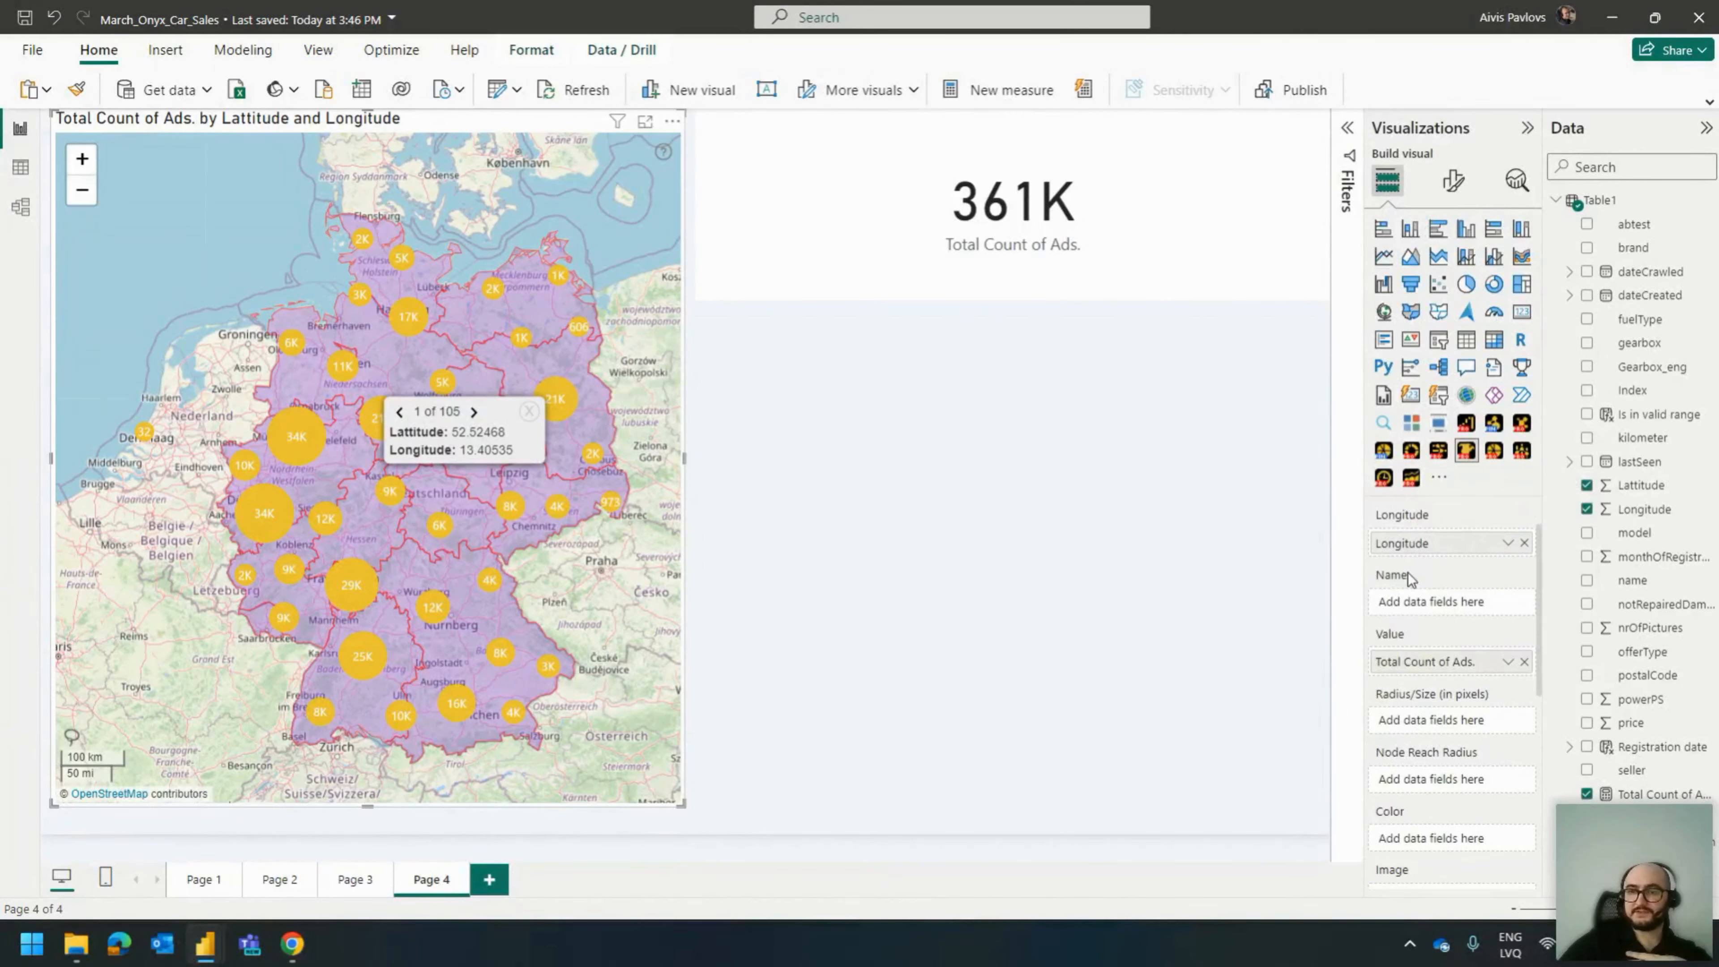
scroll(1411, 574, down, 4)
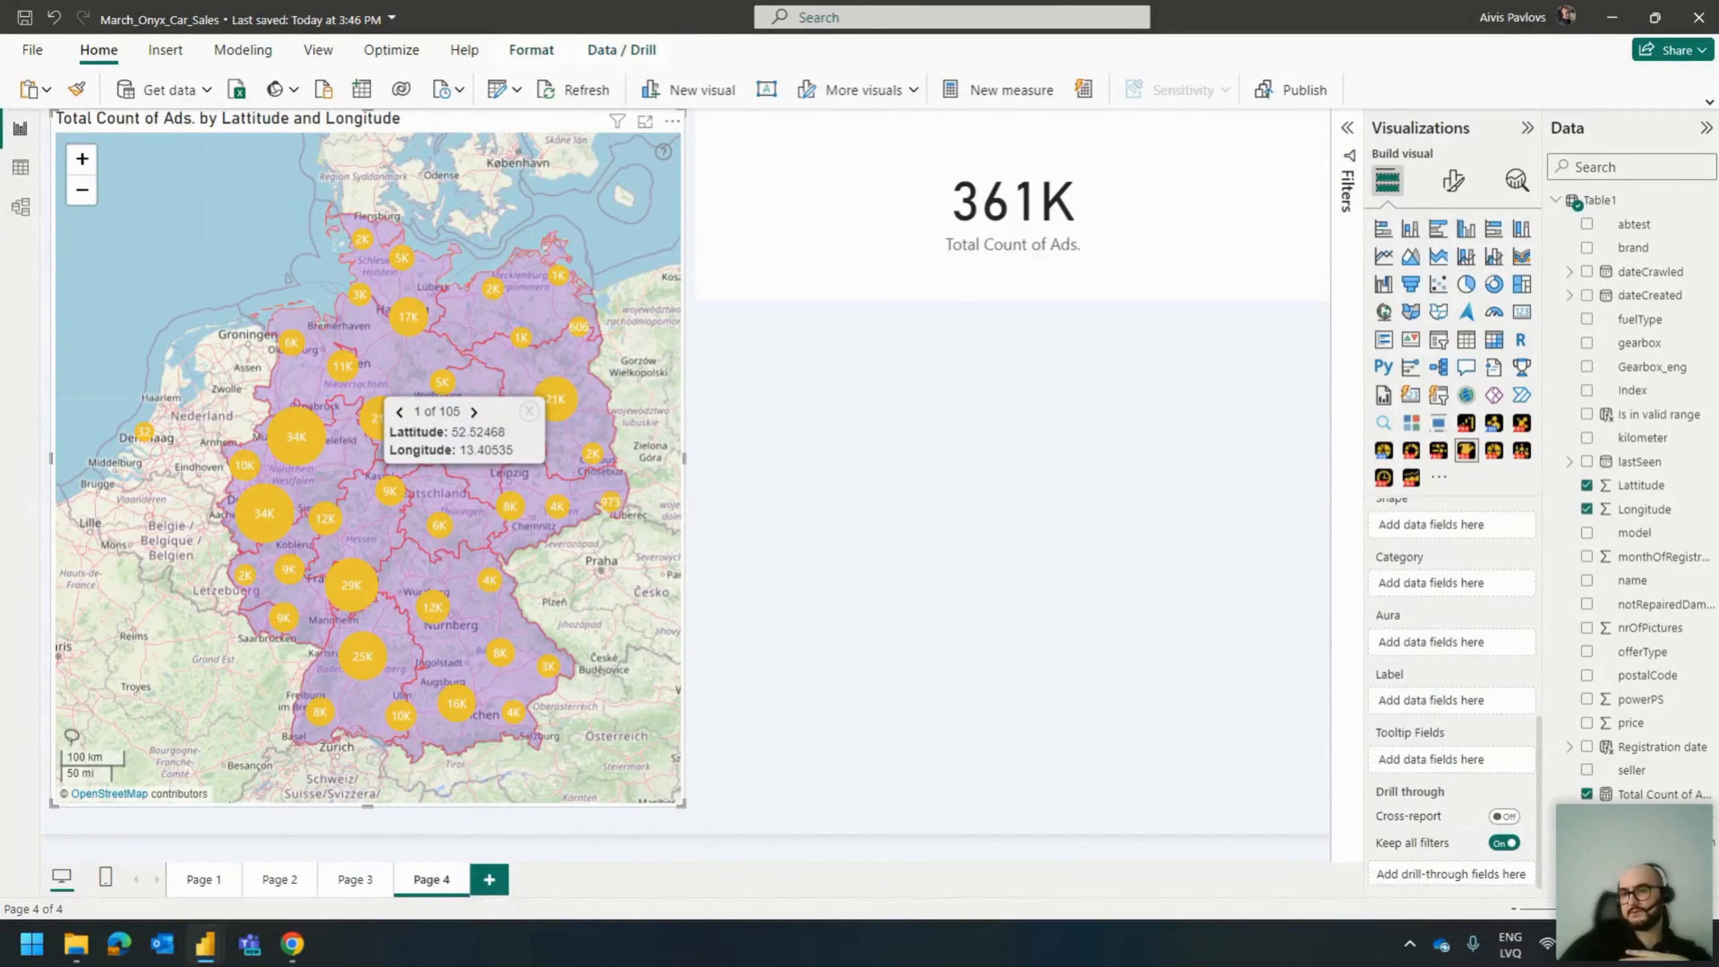
drag(1659, 794, 1455, 765)
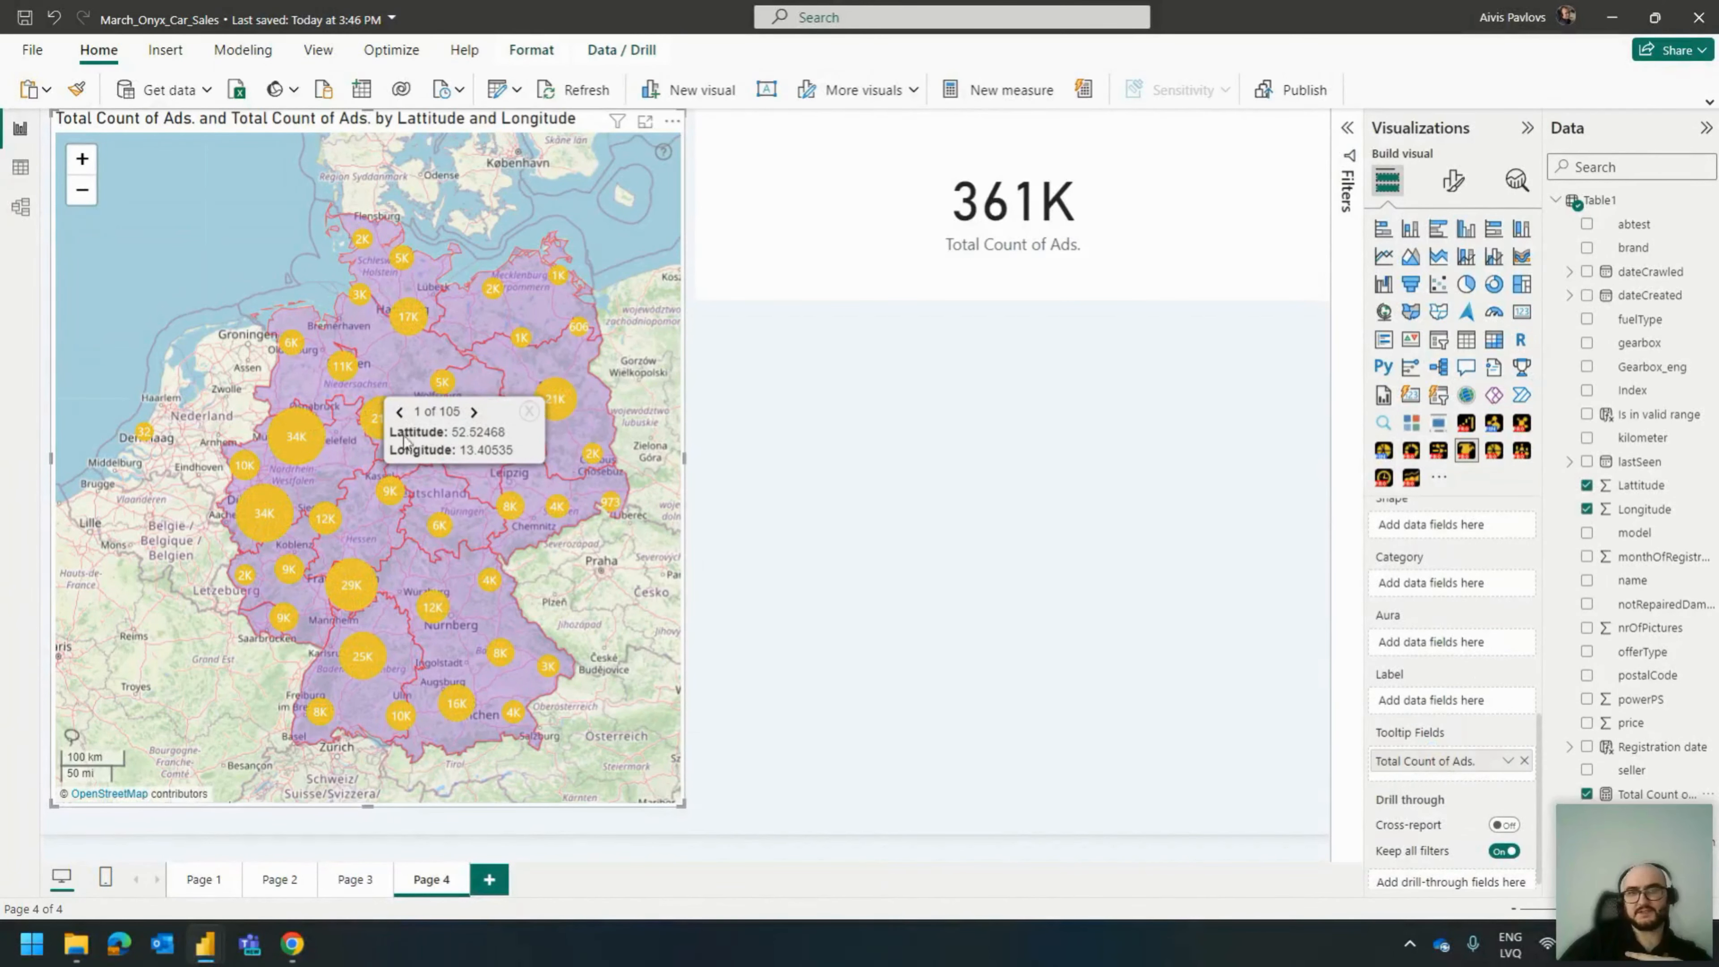
Page through the location entries in the Berlin-area cluster's tooltip to examine coordinates and Total Count of Ads., and close it.
click(555, 408)
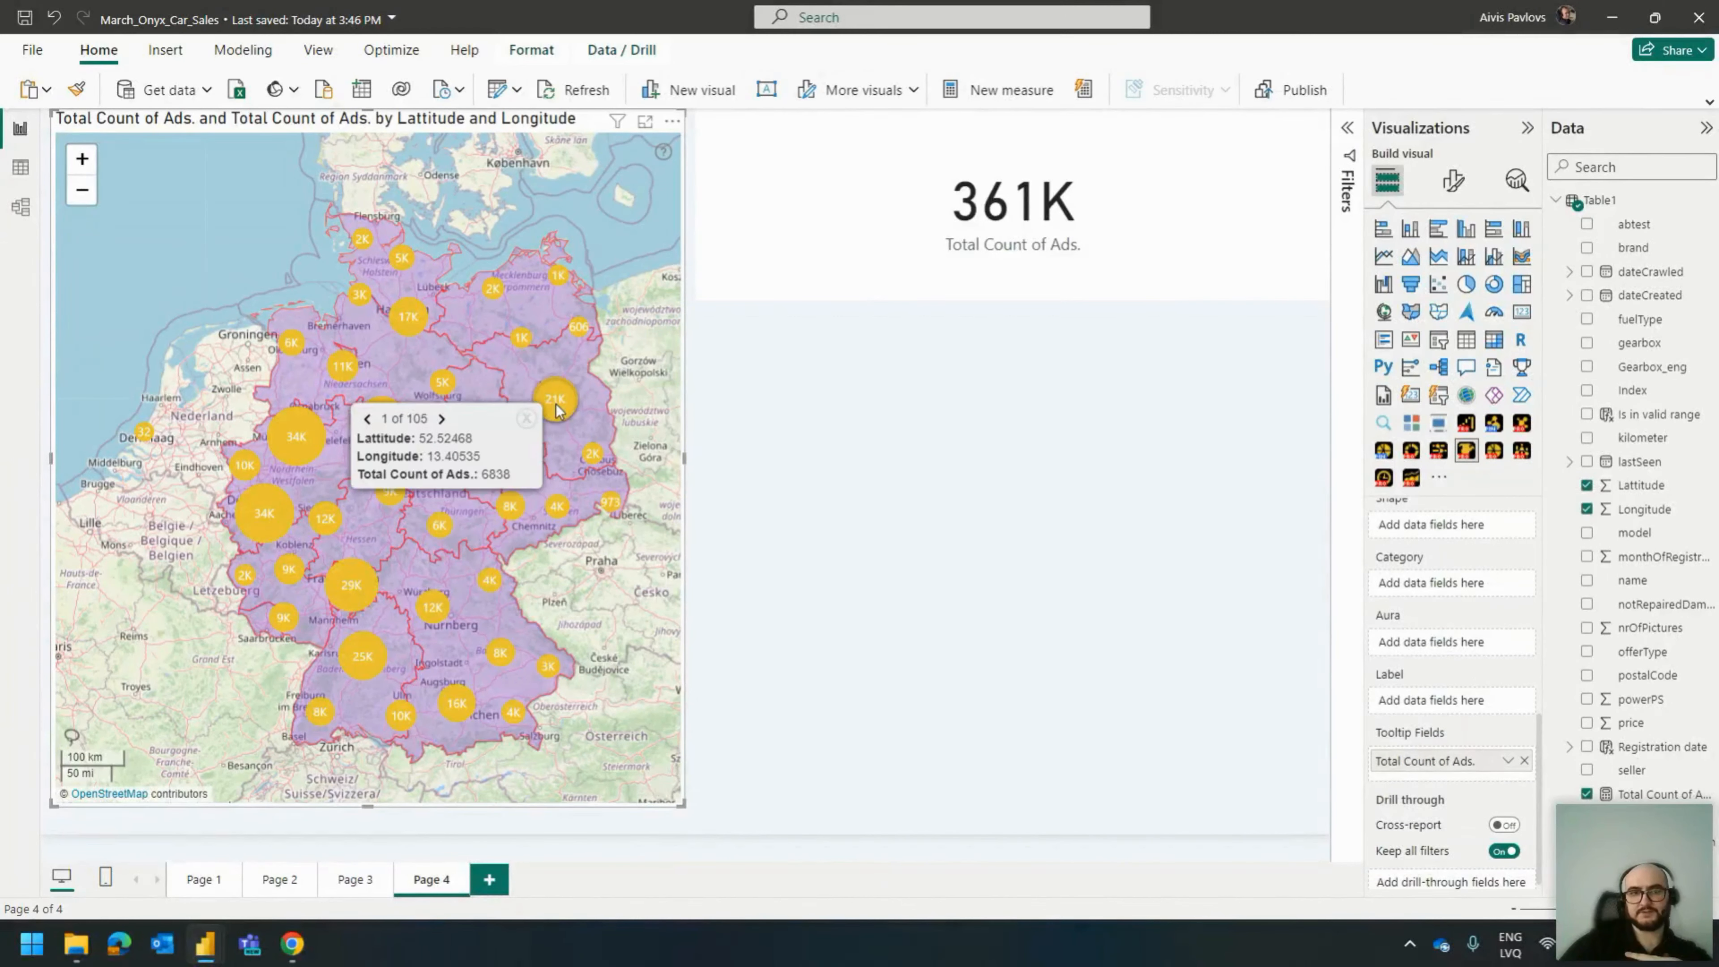
click(442, 420)
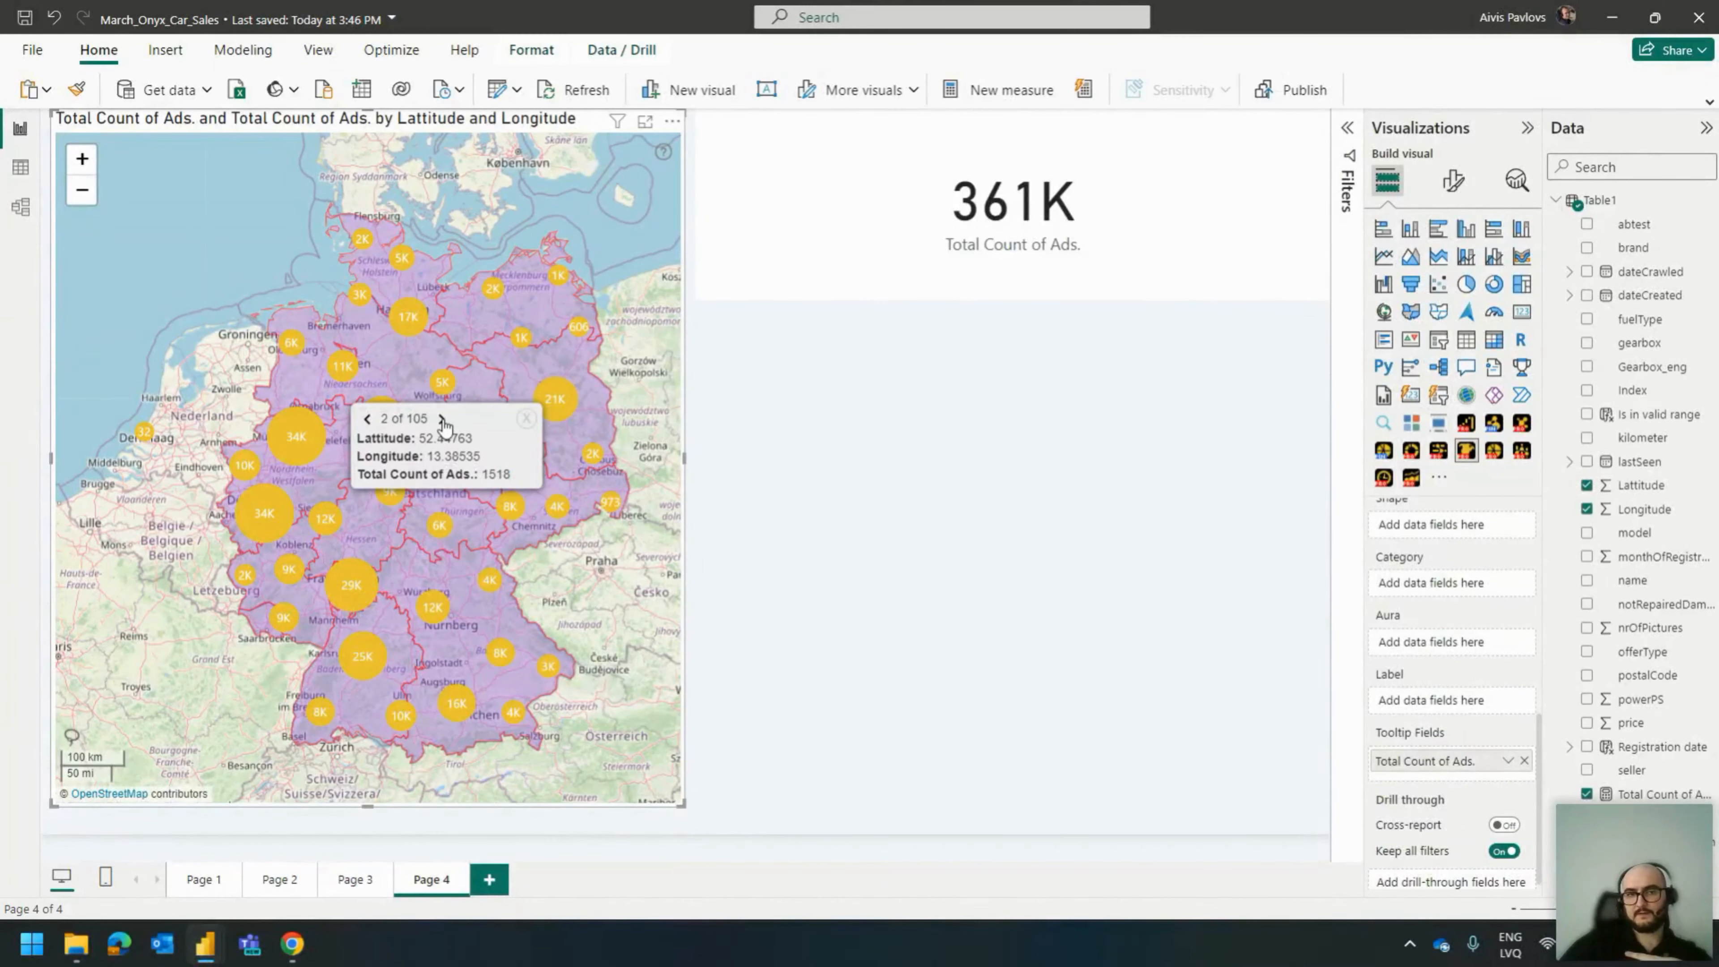
click(443, 420)
click(442, 421)
click(443, 420)
click(443, 420)
click(442, 420)
click(443, 421)
click(443, 420)
click(444, 421)
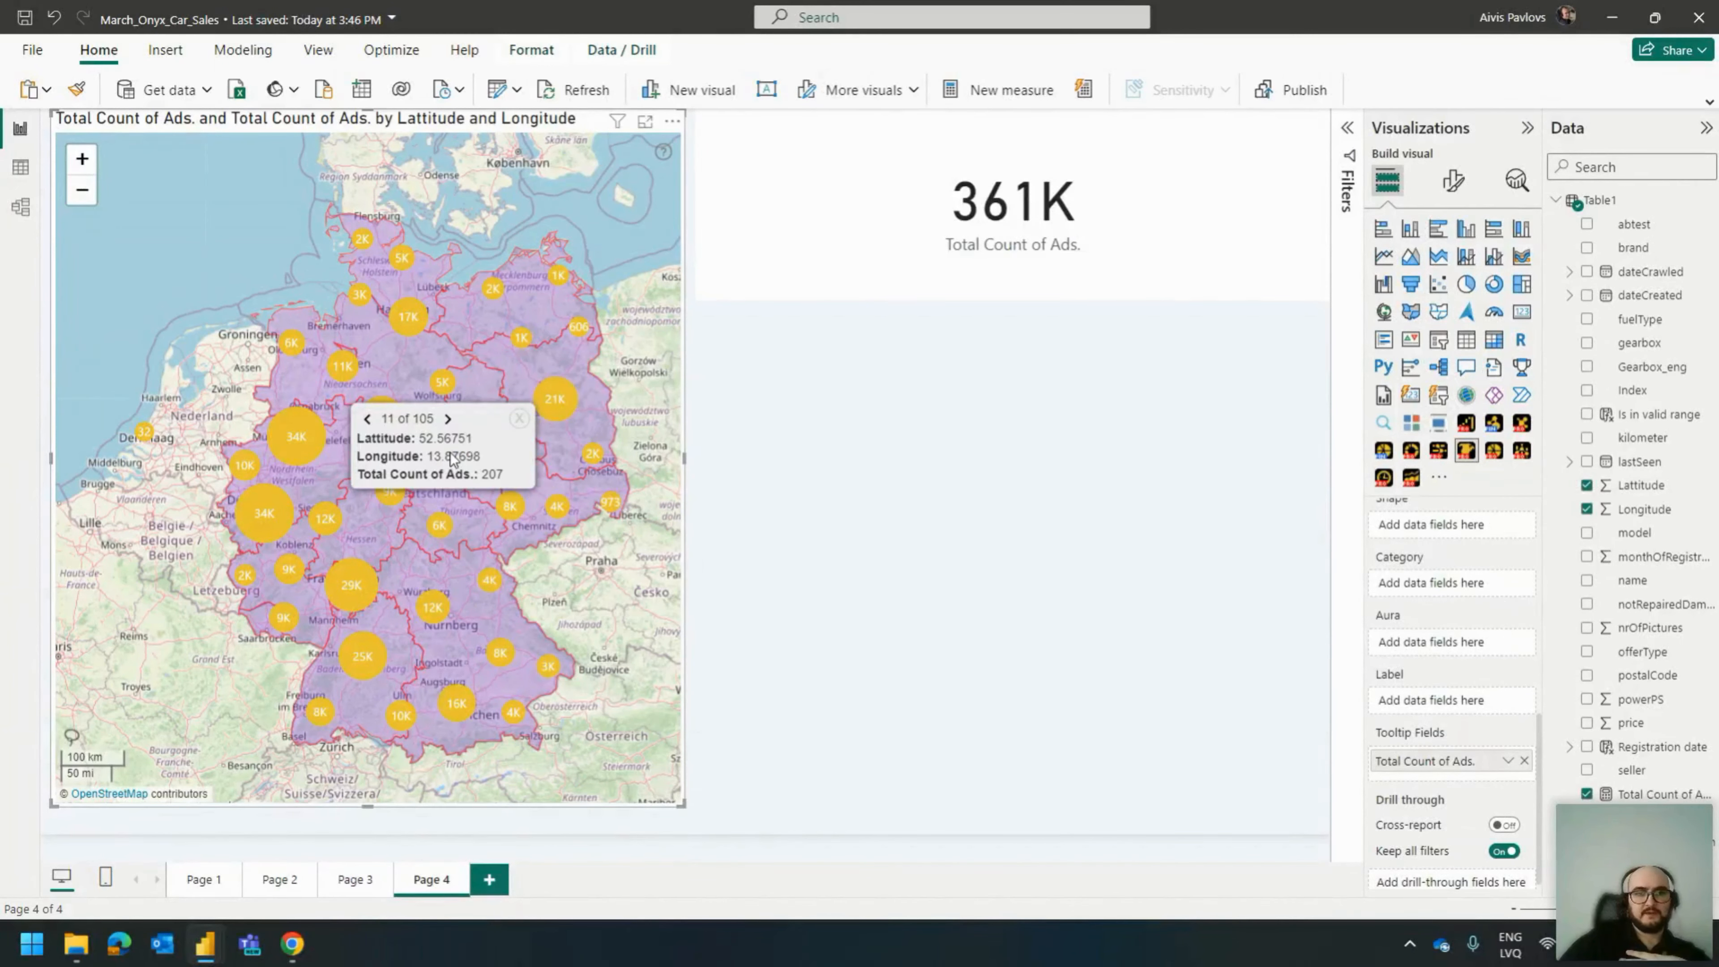
click(595, 587)
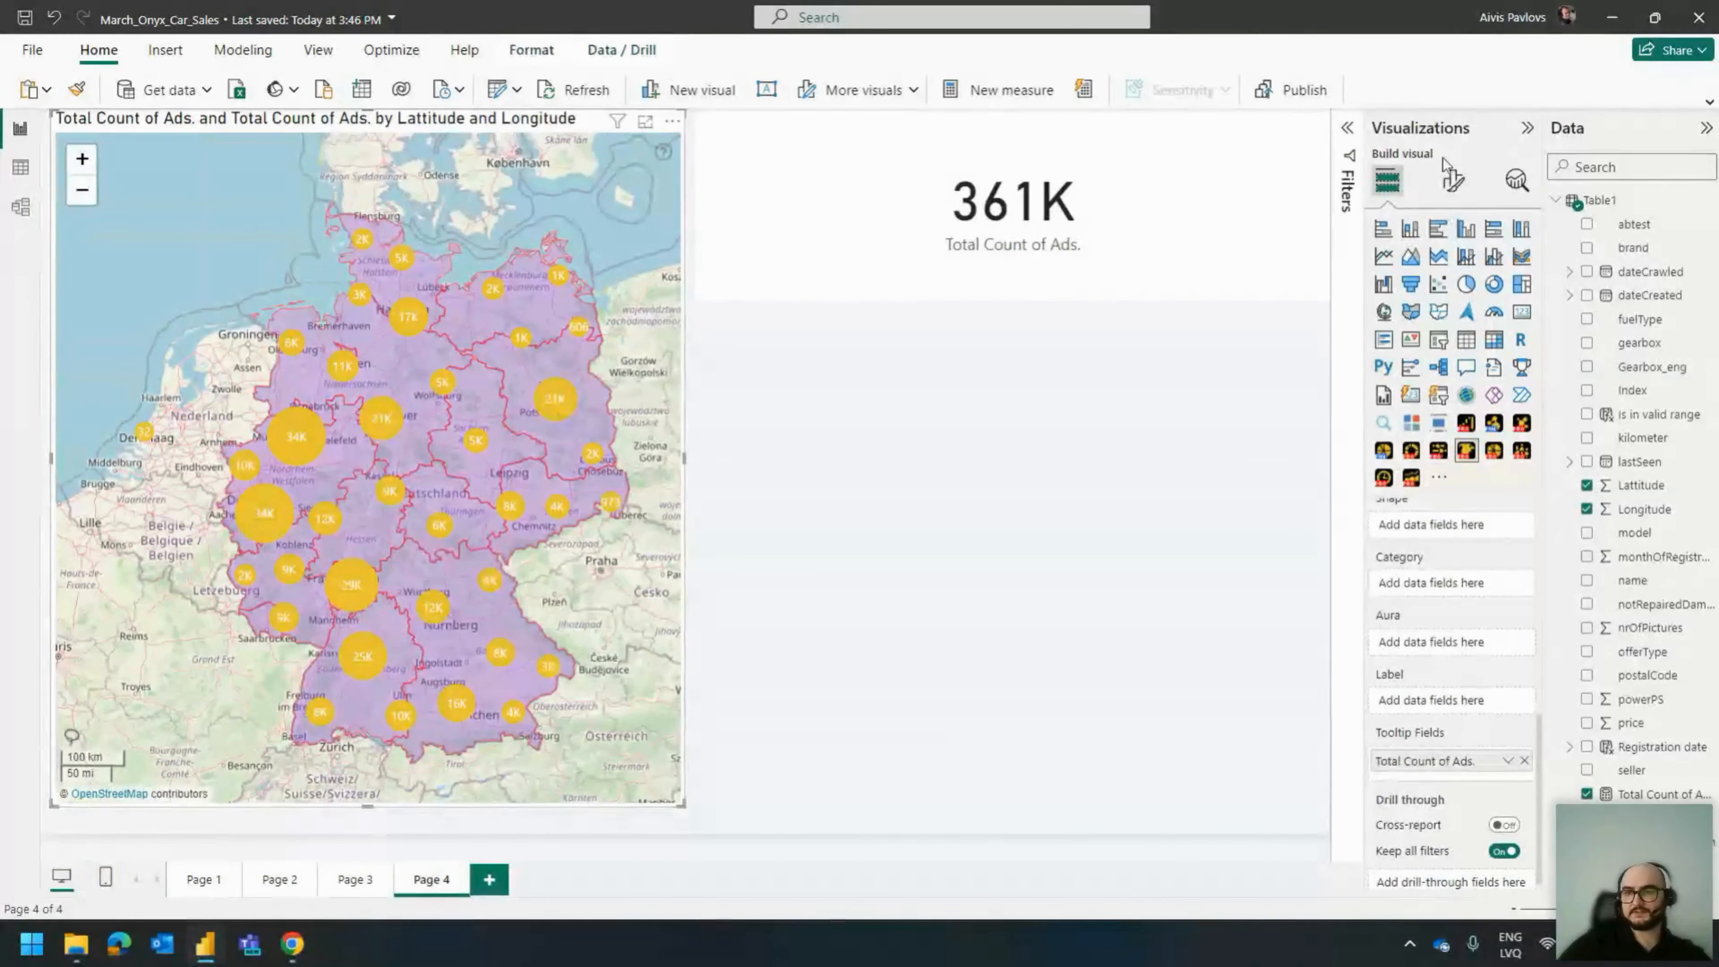
Set the map's tooltip type to Power BI Tooltip and check the Berlin-area cluster with it.
click(1453, 181)
click(1428, 481)
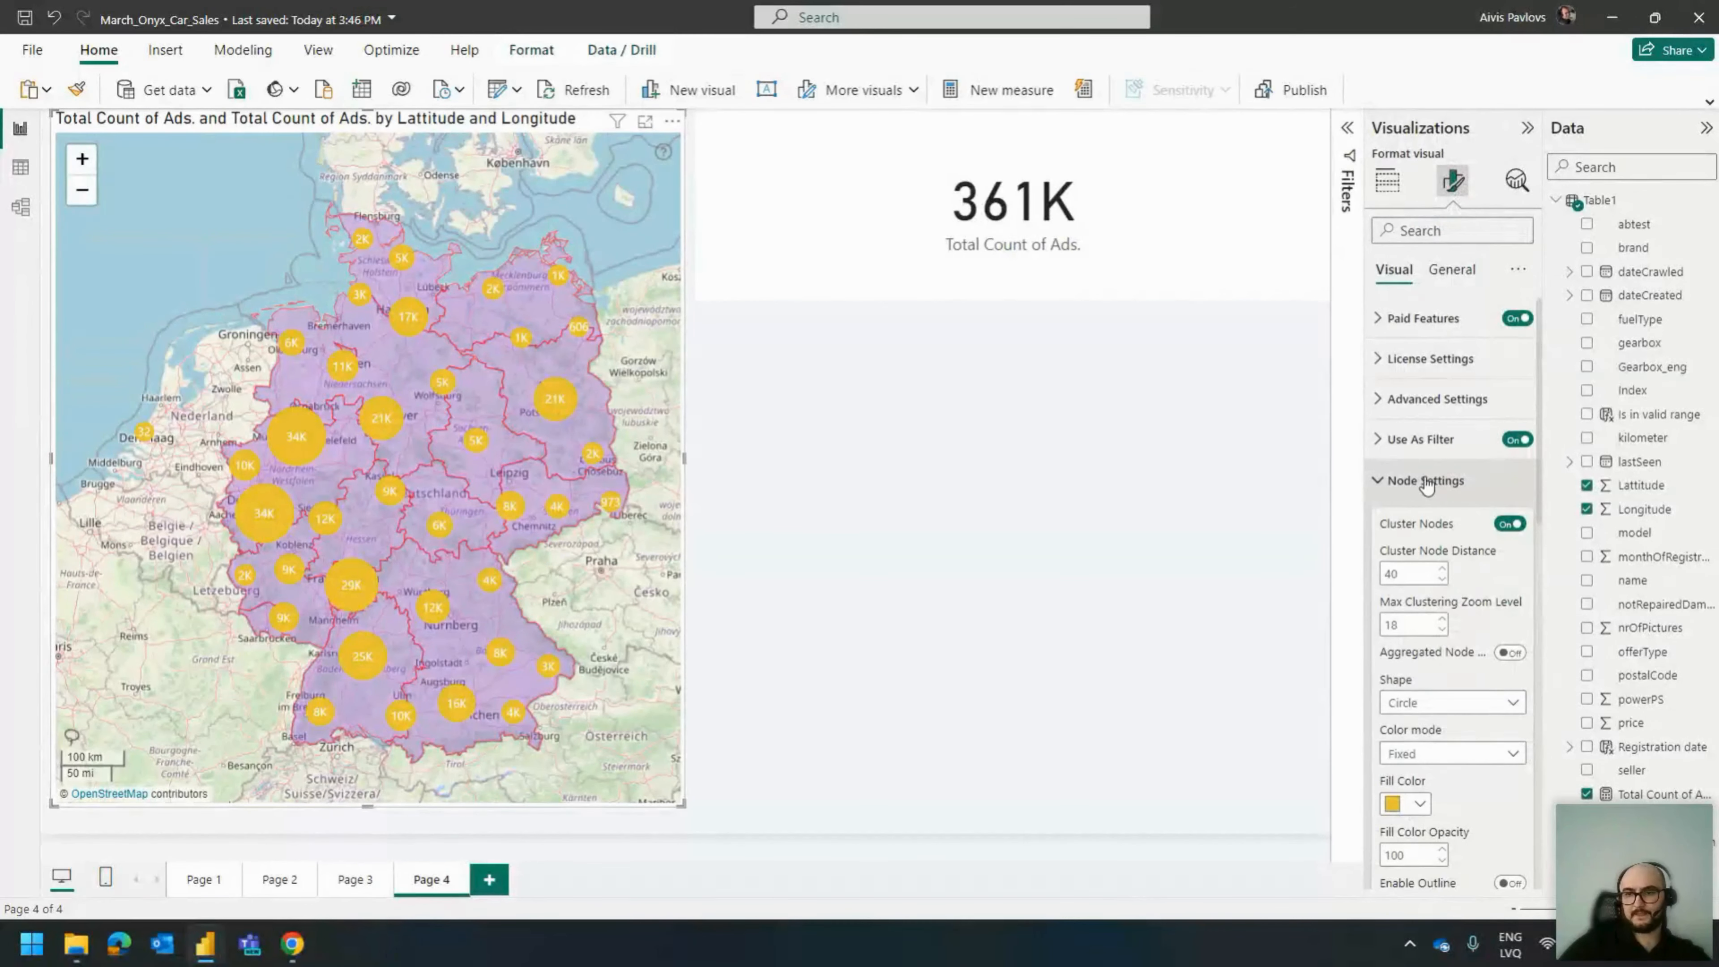
scroll(1434, 488, down, 6)
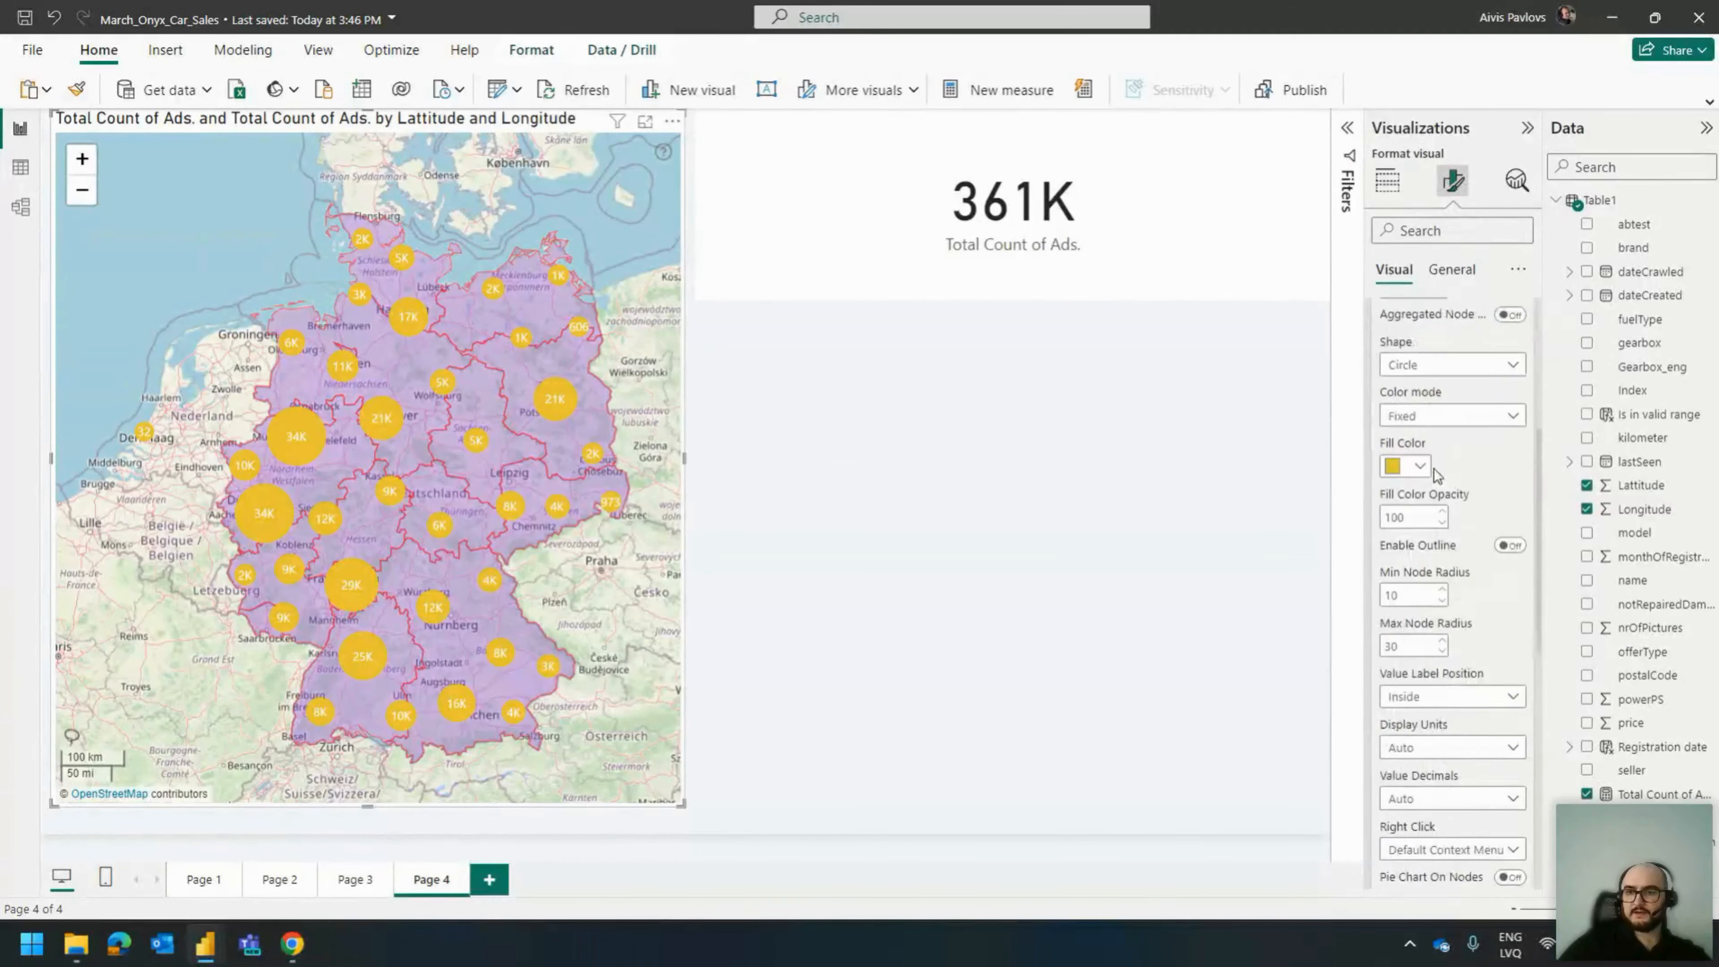
scroll(1448, 433, down, 1)
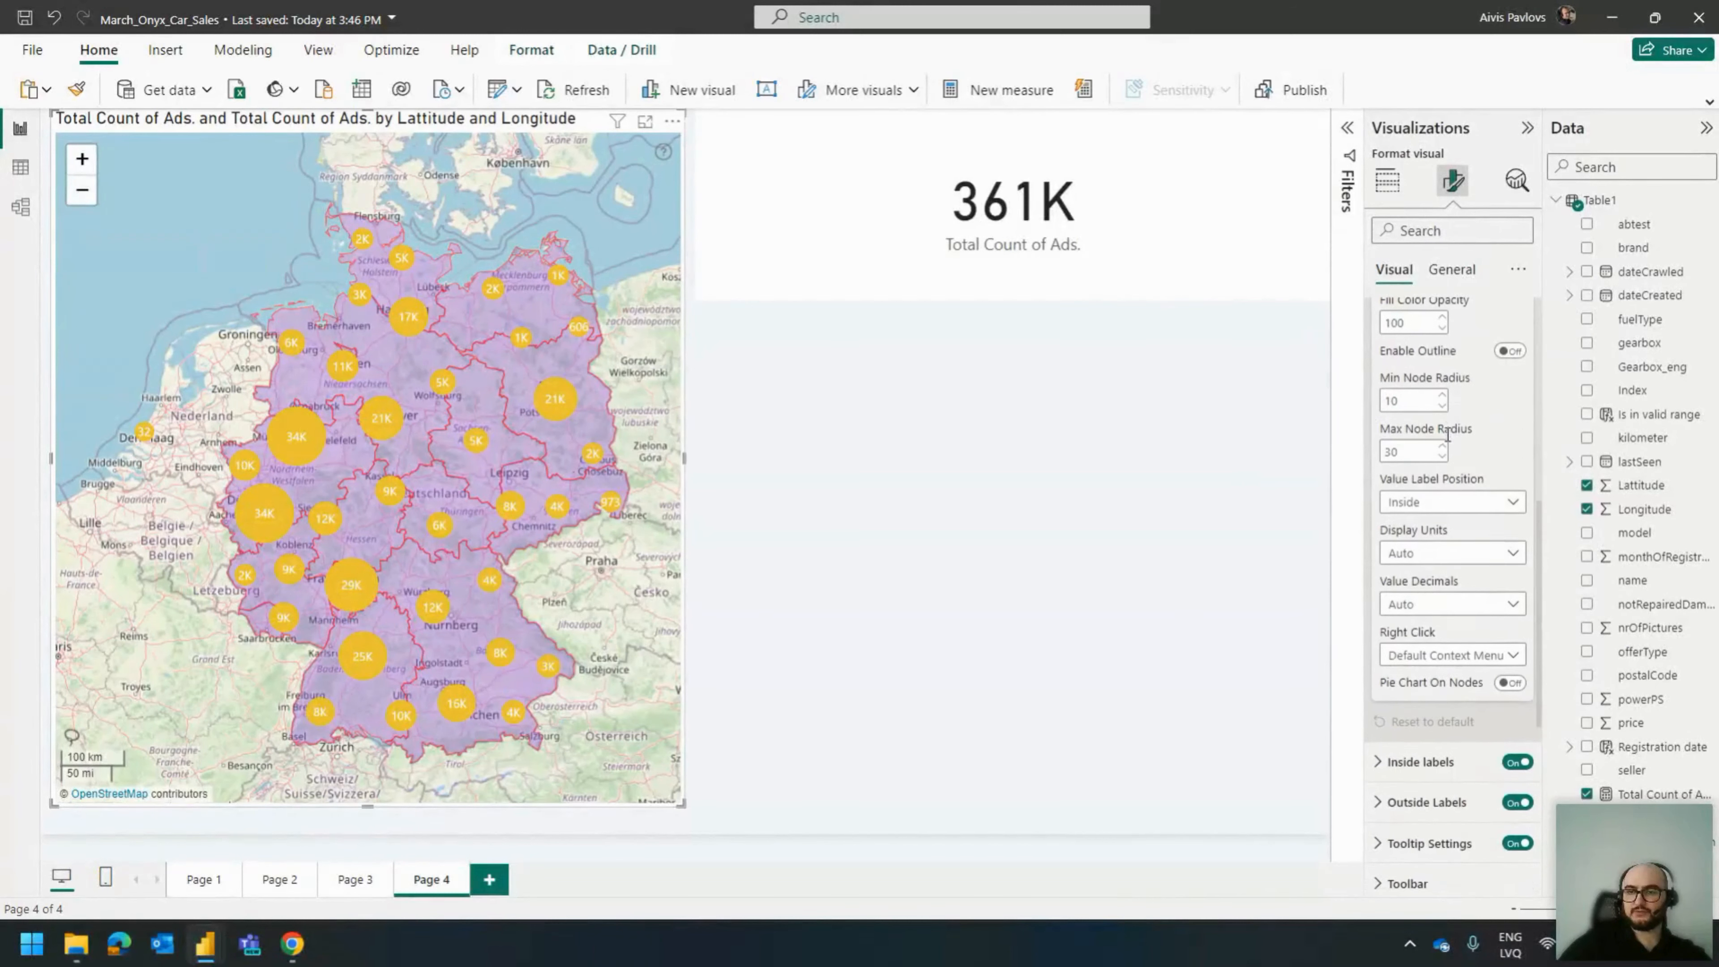
scroll(1430, 636, down, 4)
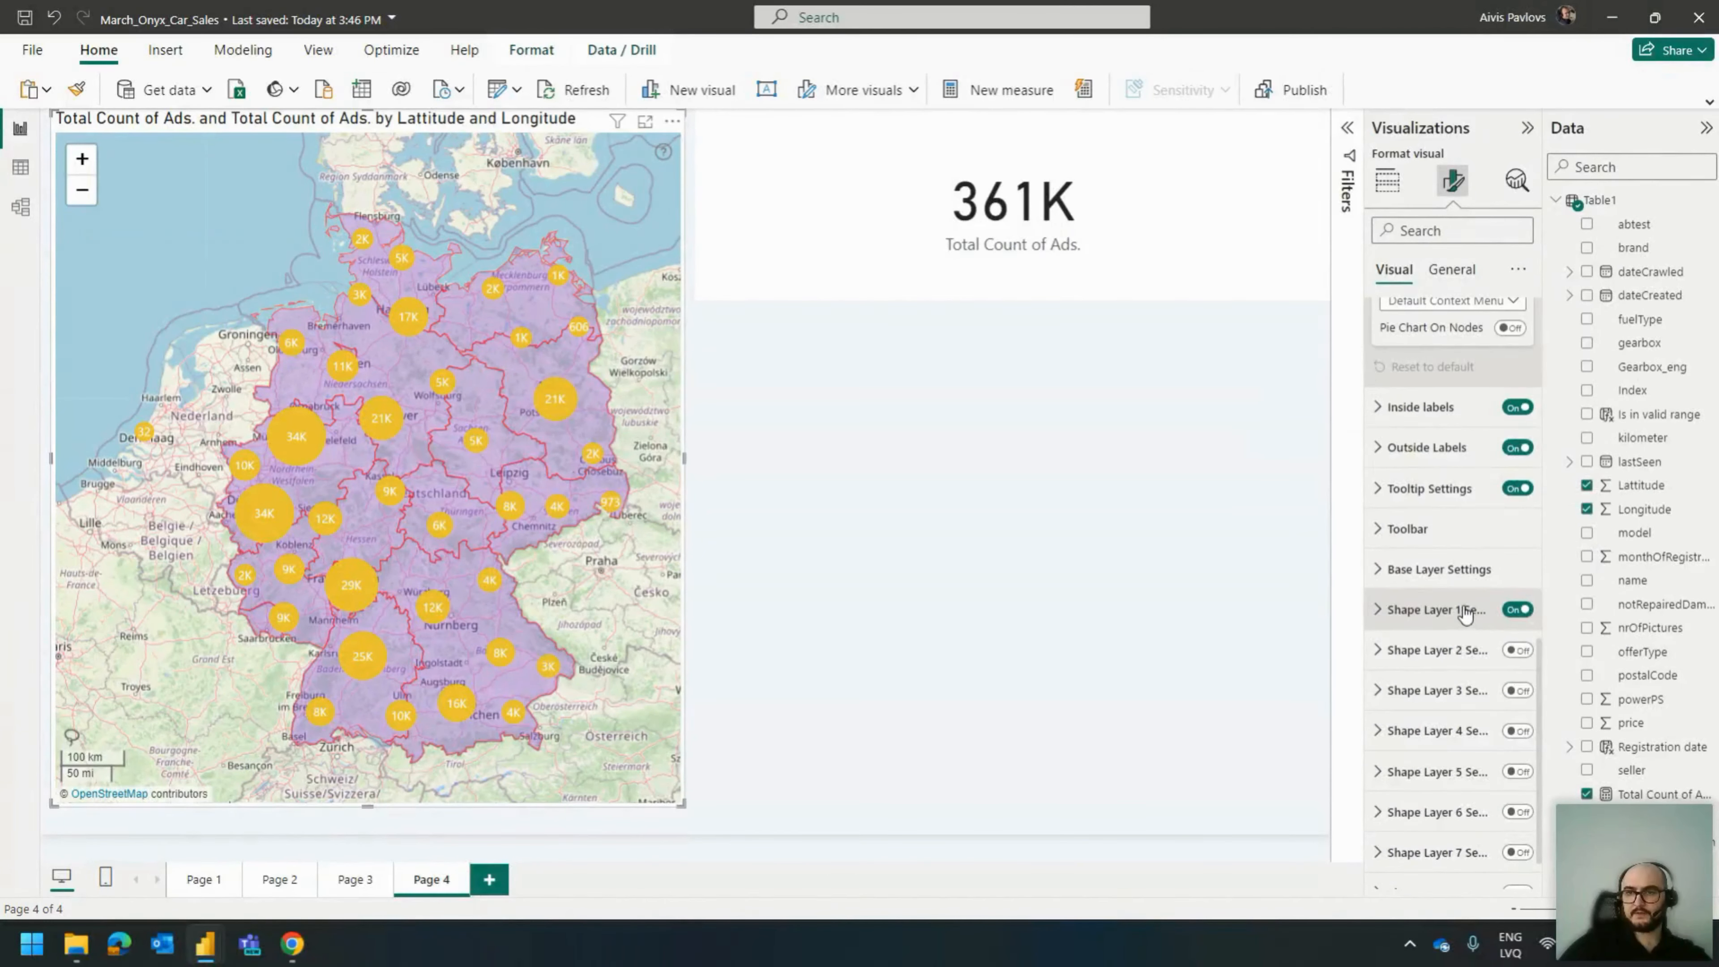
scroll(1449, 542, down, 1)
click(1429, 424)
click(1436, 490)
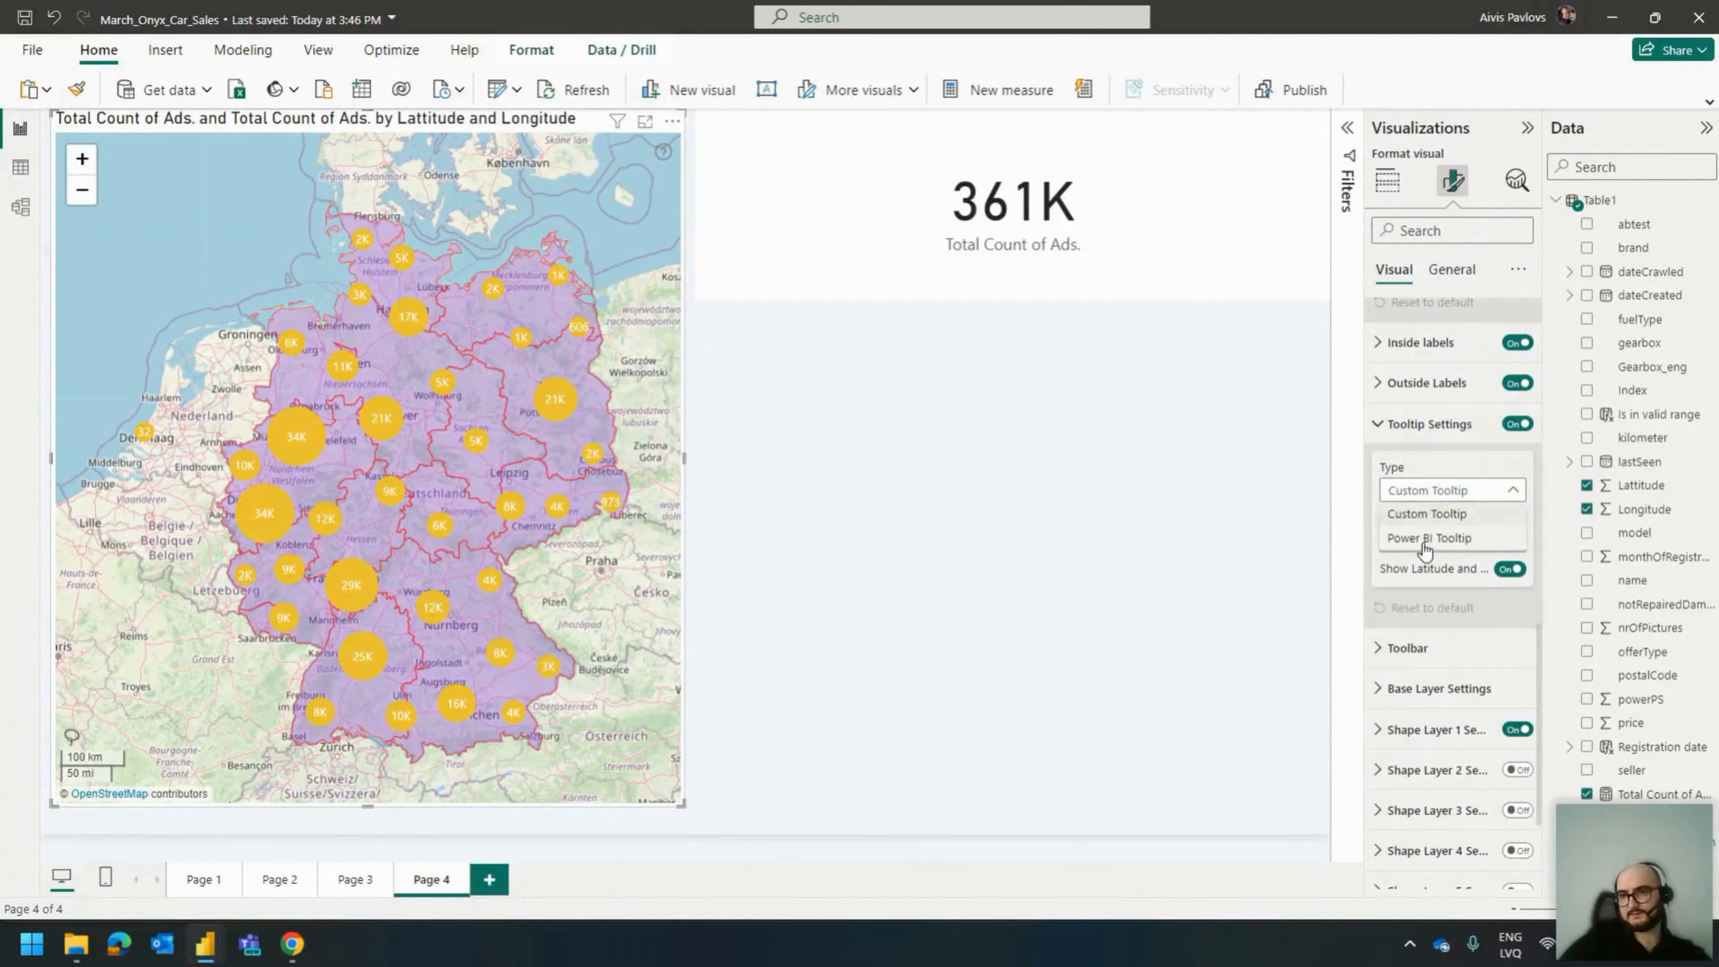
click(1421, 536)
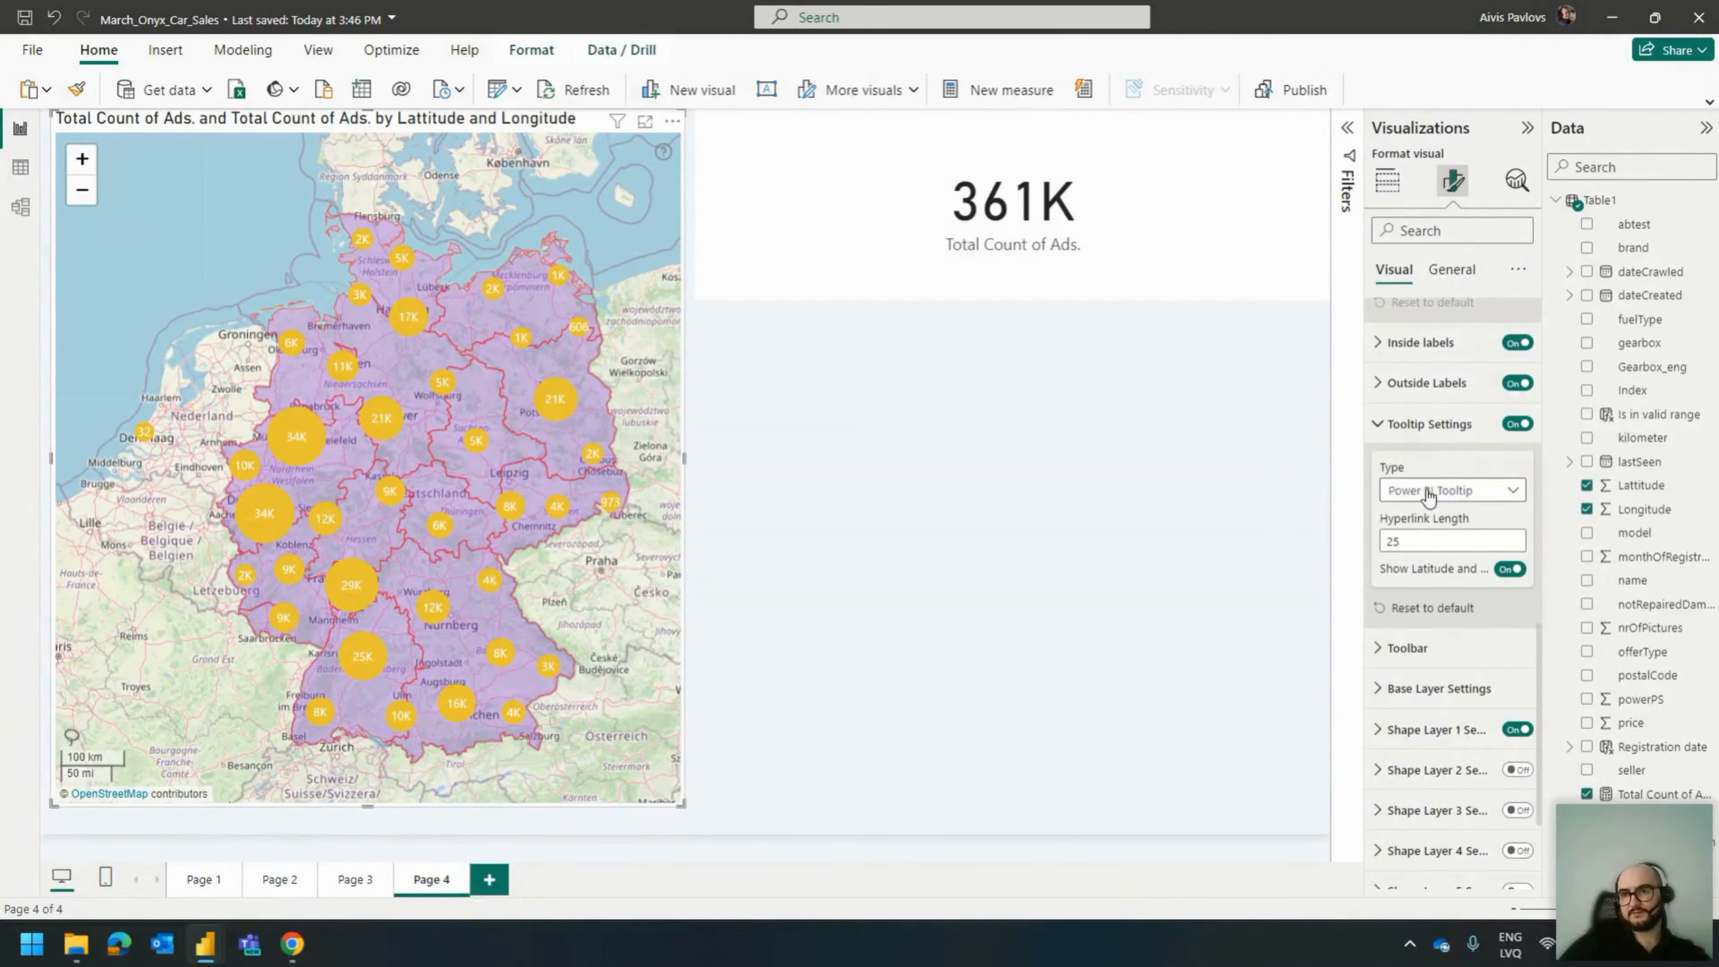
mouse_move(557, 409)
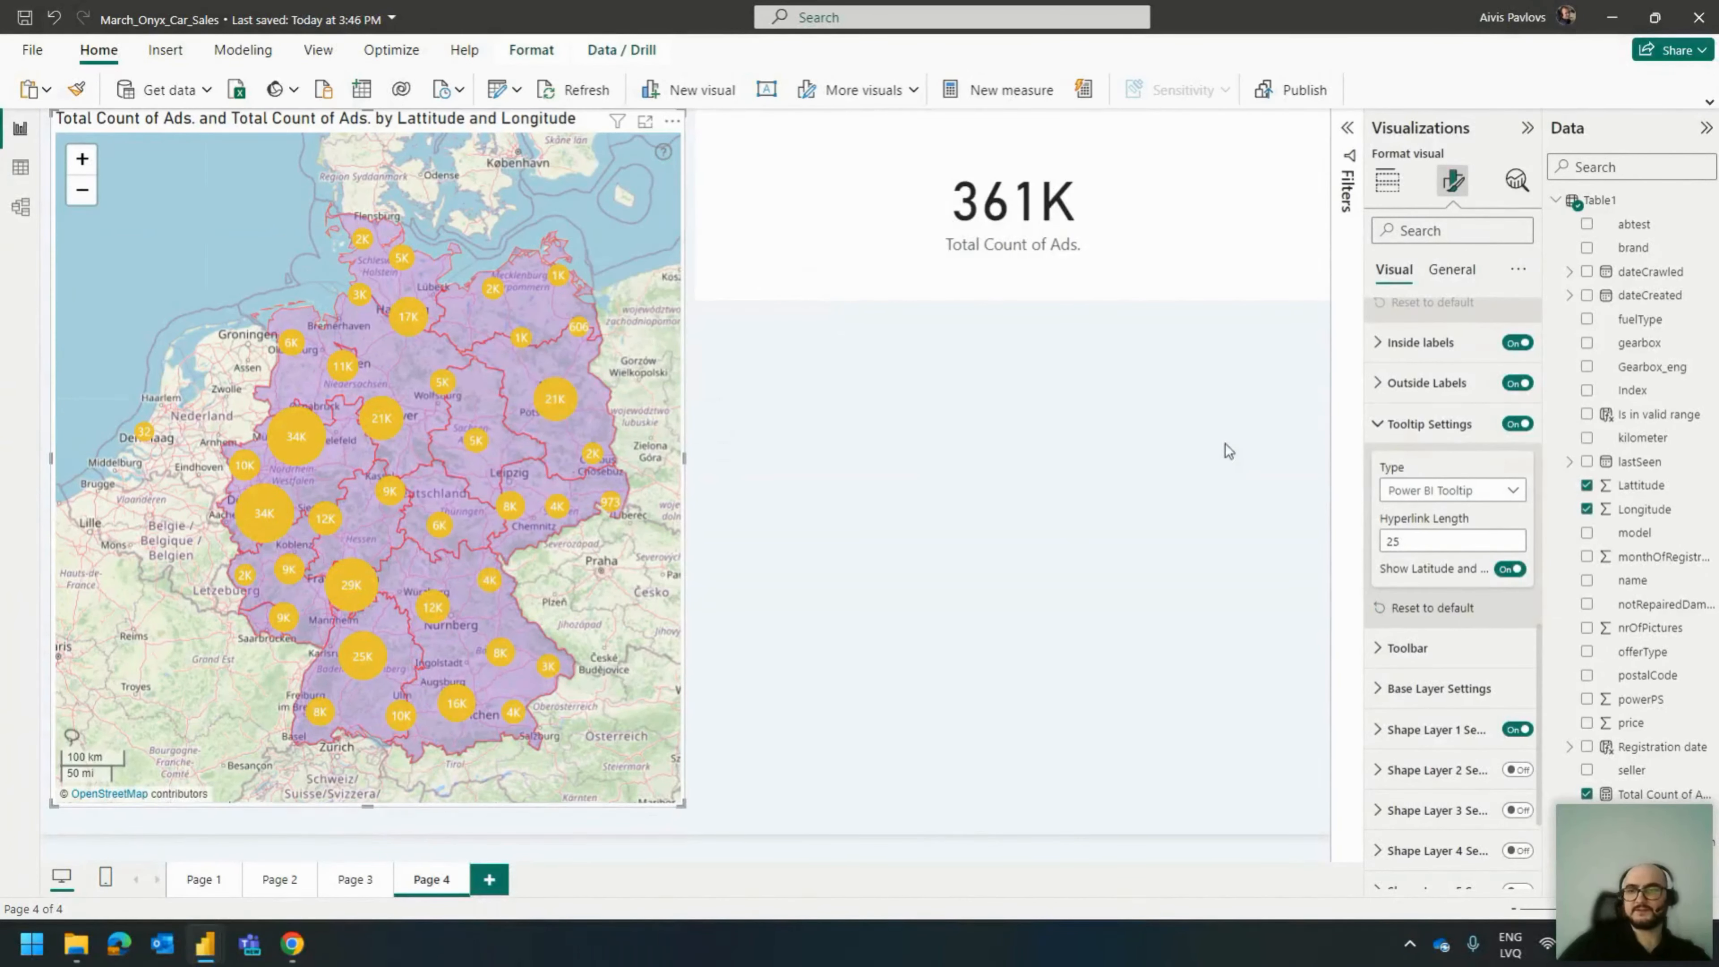
Return the map's tooltip type to Custom Tooltip, check the Berlin-area cluster's tooltip, and dismiss it.
click(1490, 490)
click(1480, 490)
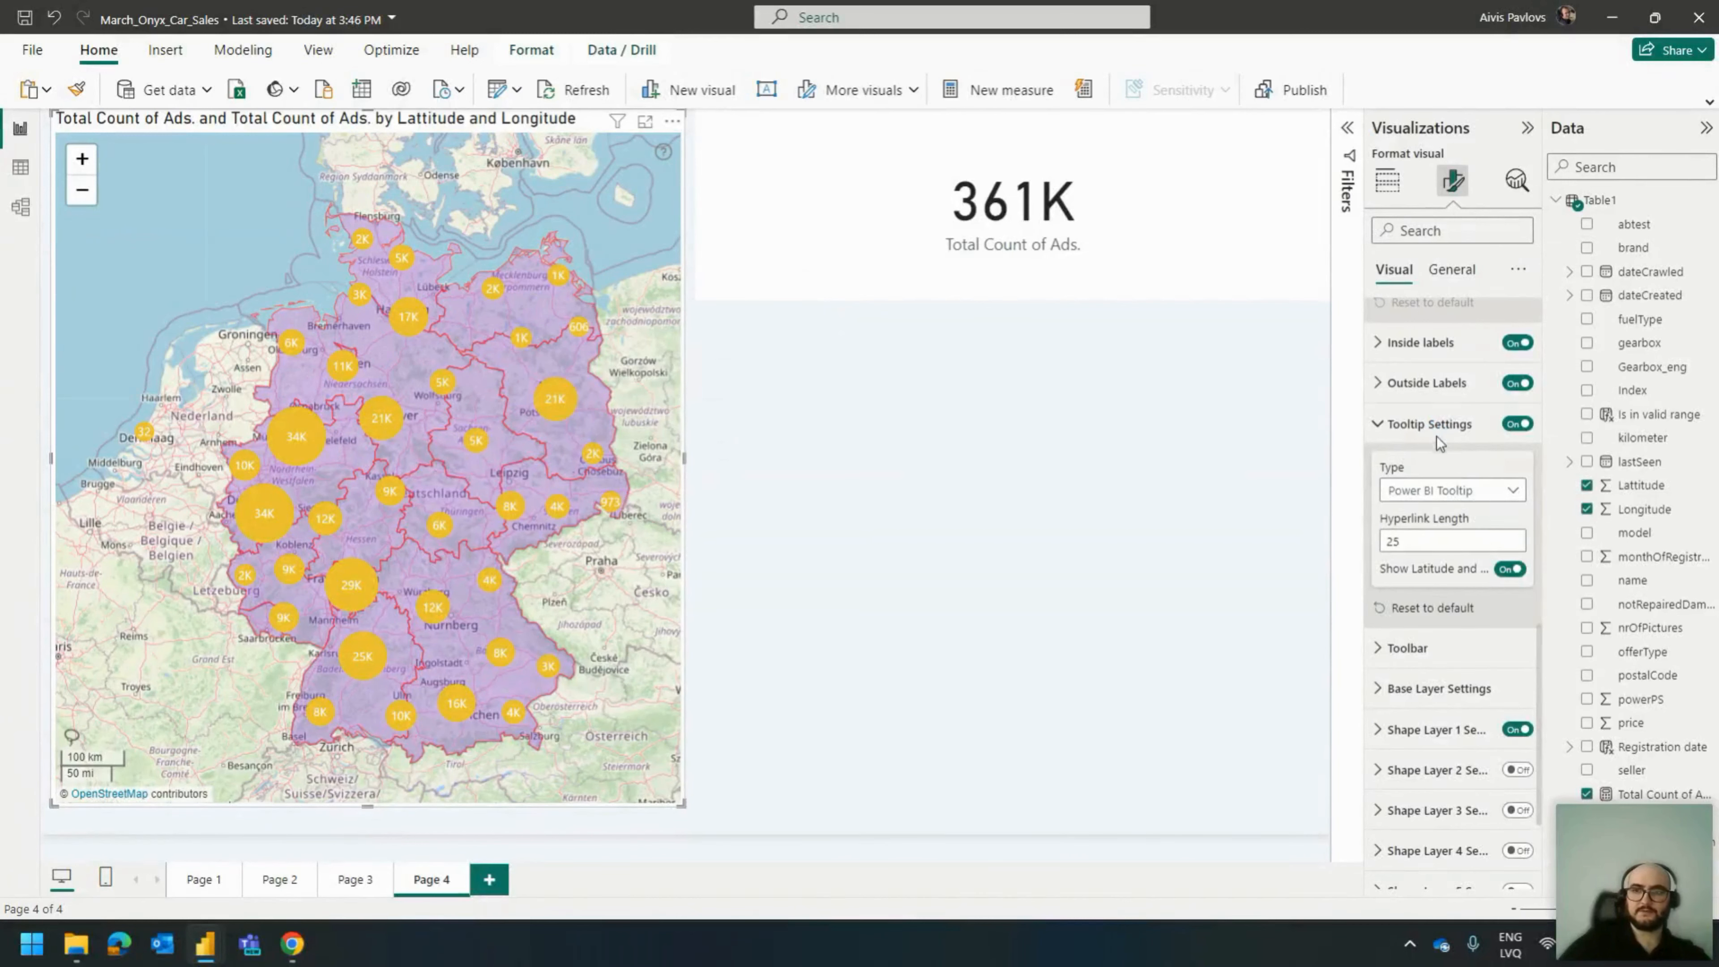
click(1423, 432)
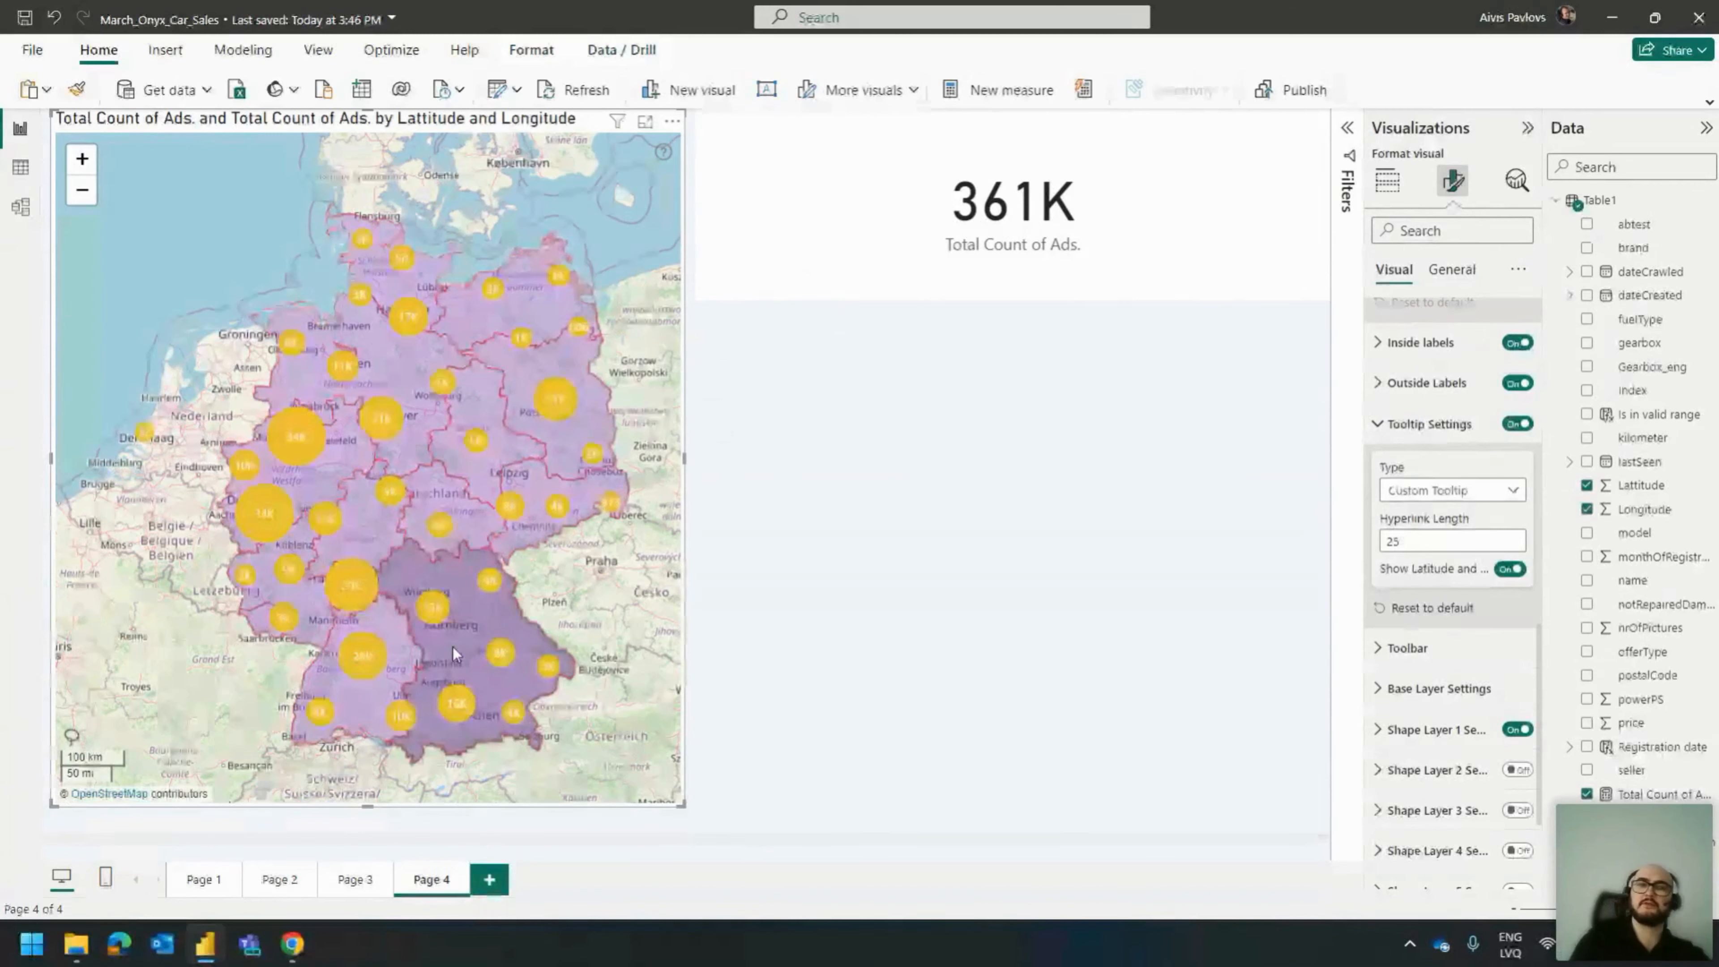
click(565, 407)
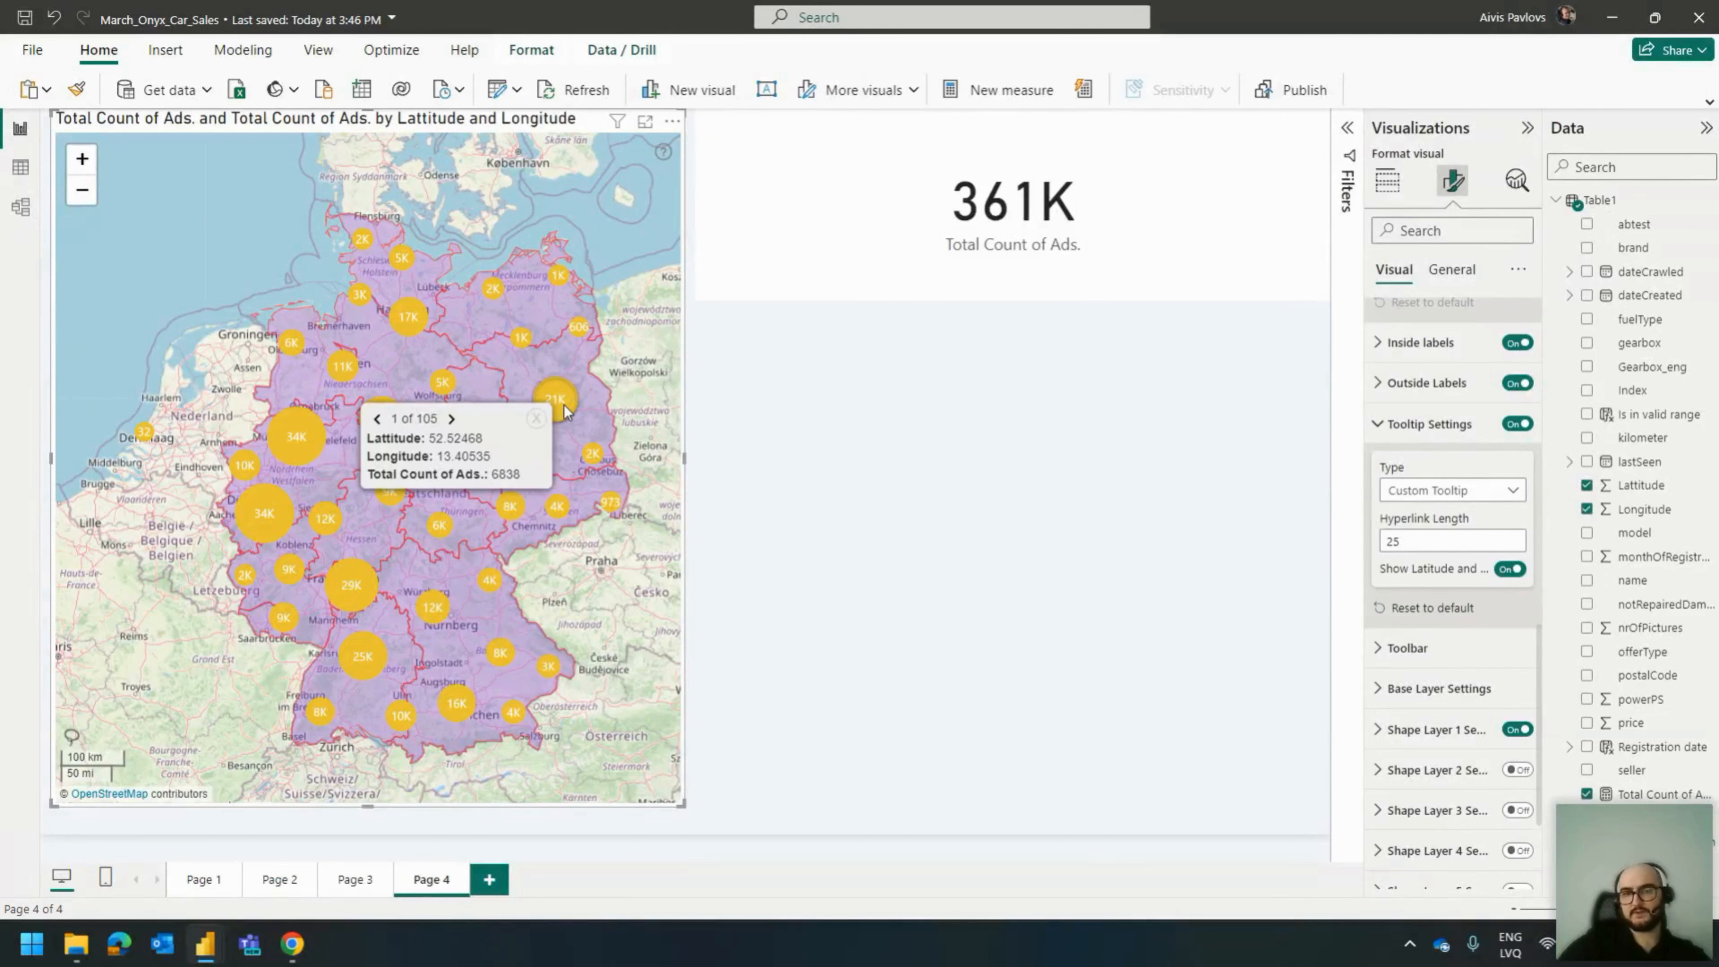
click(617, 554)
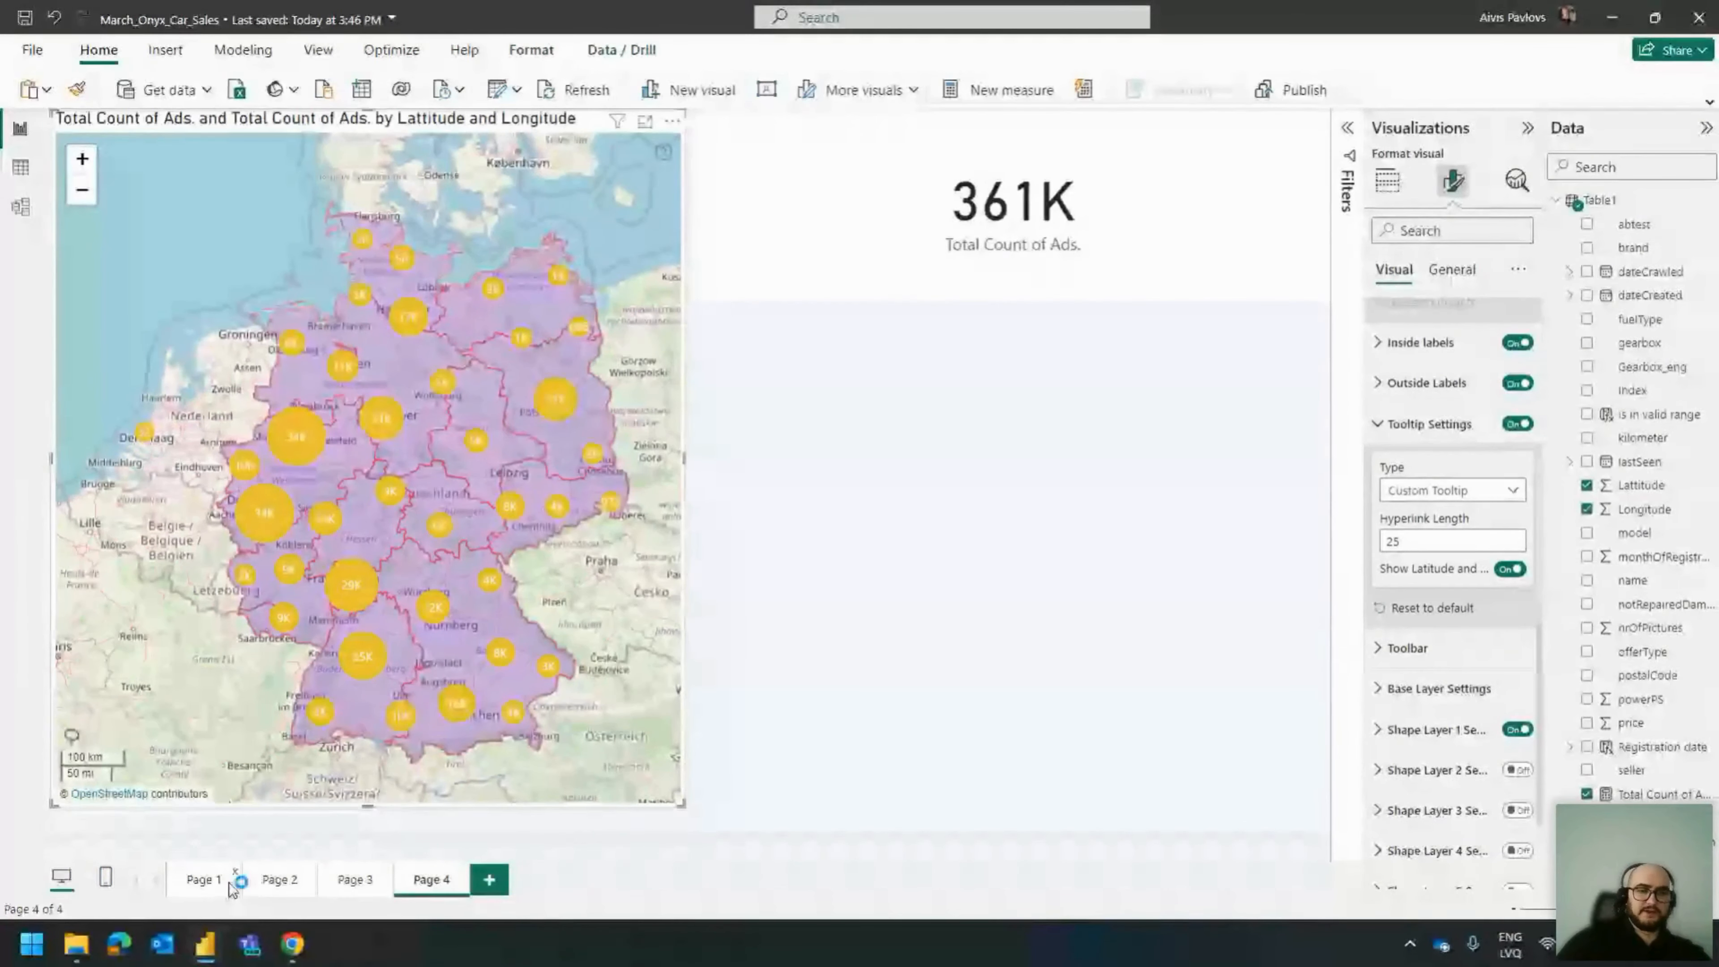
Check the timeline chart's field setup on Page 1, and place an enlarged Drill Down Timeline PRO visual on a new page.
click(198, 887)
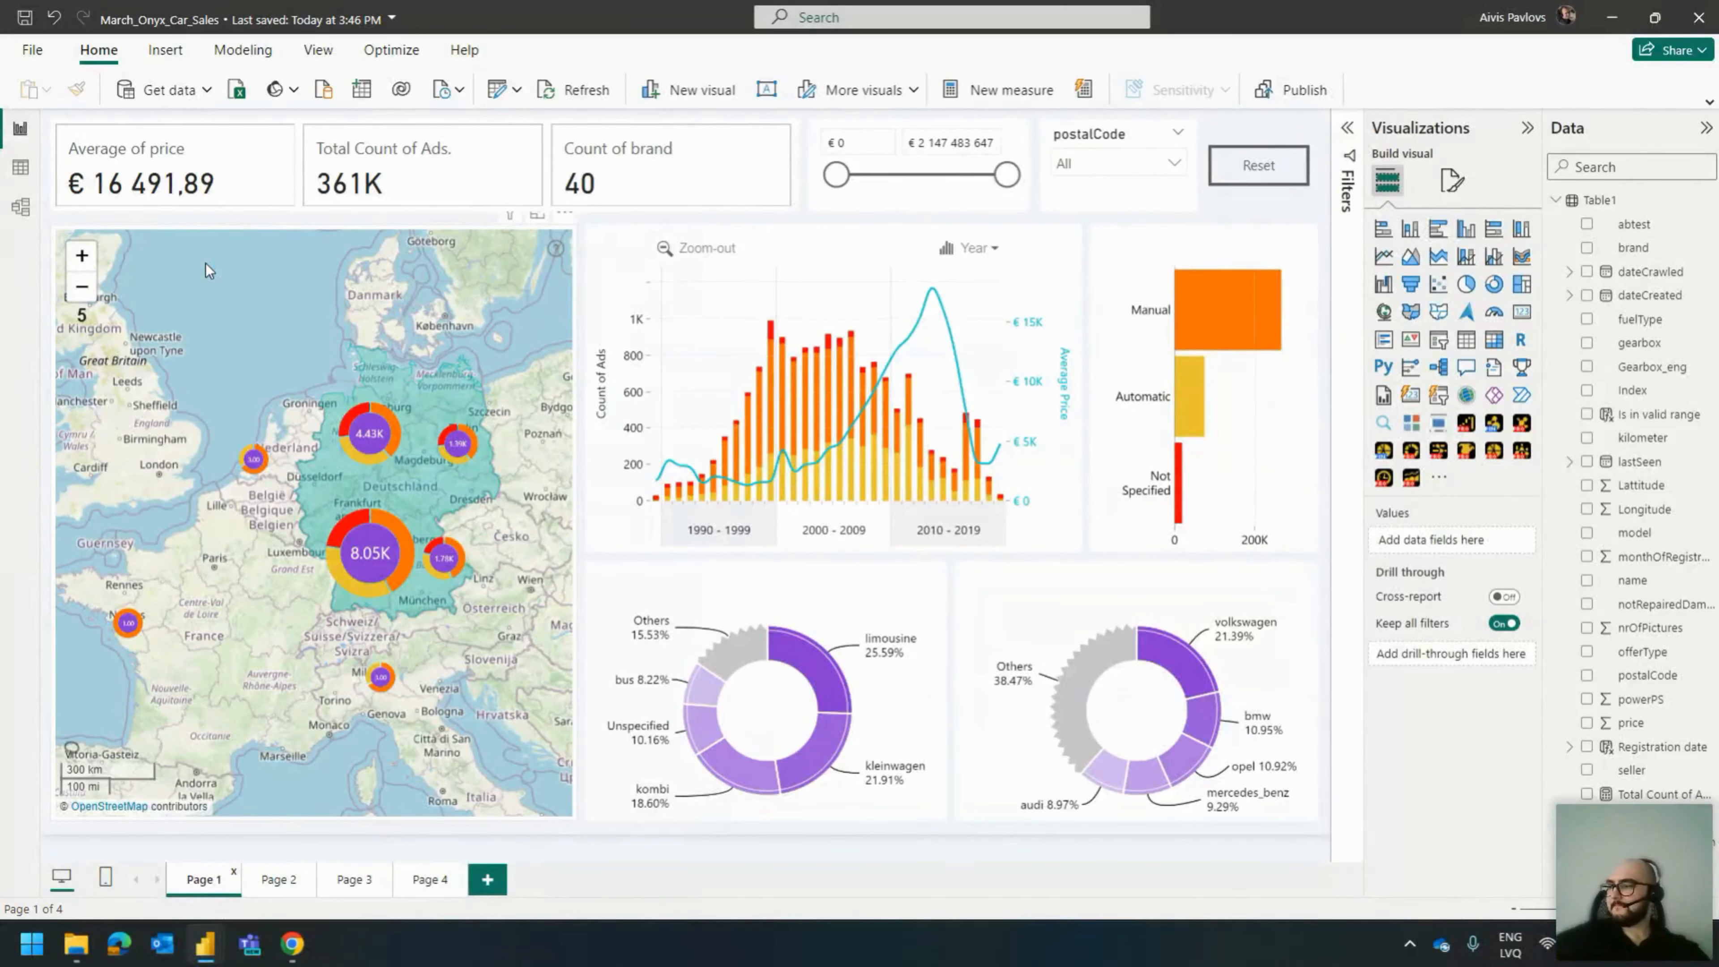
click(629, 255)
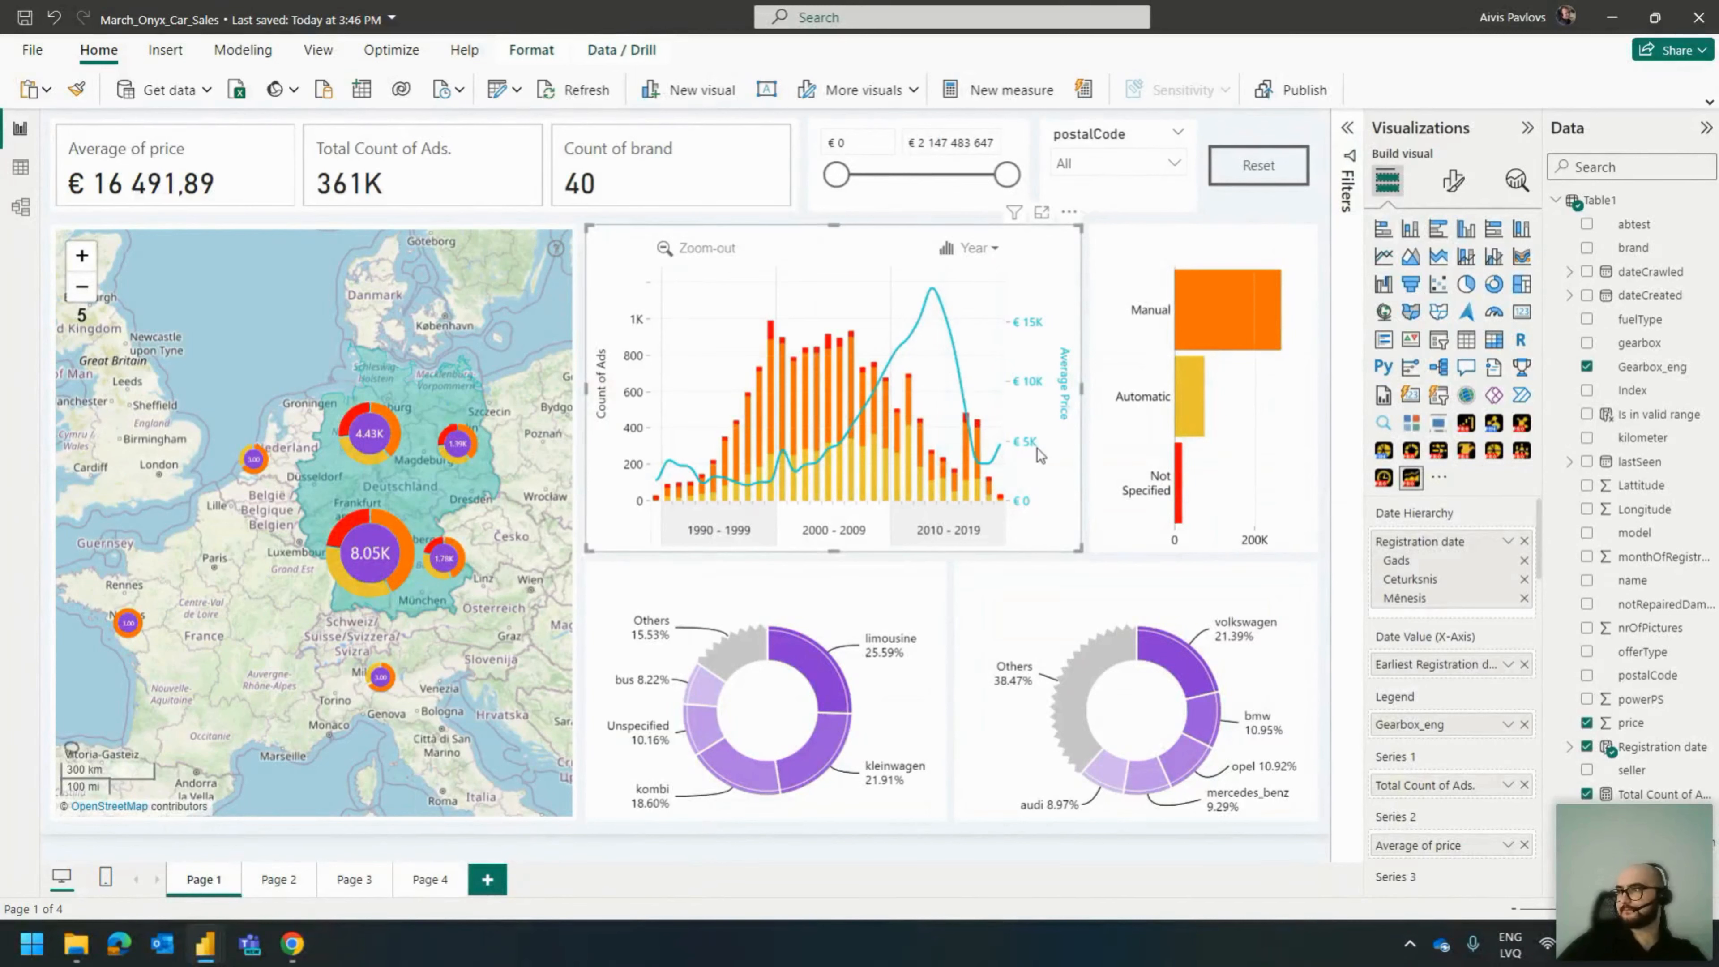
click(503, 890)
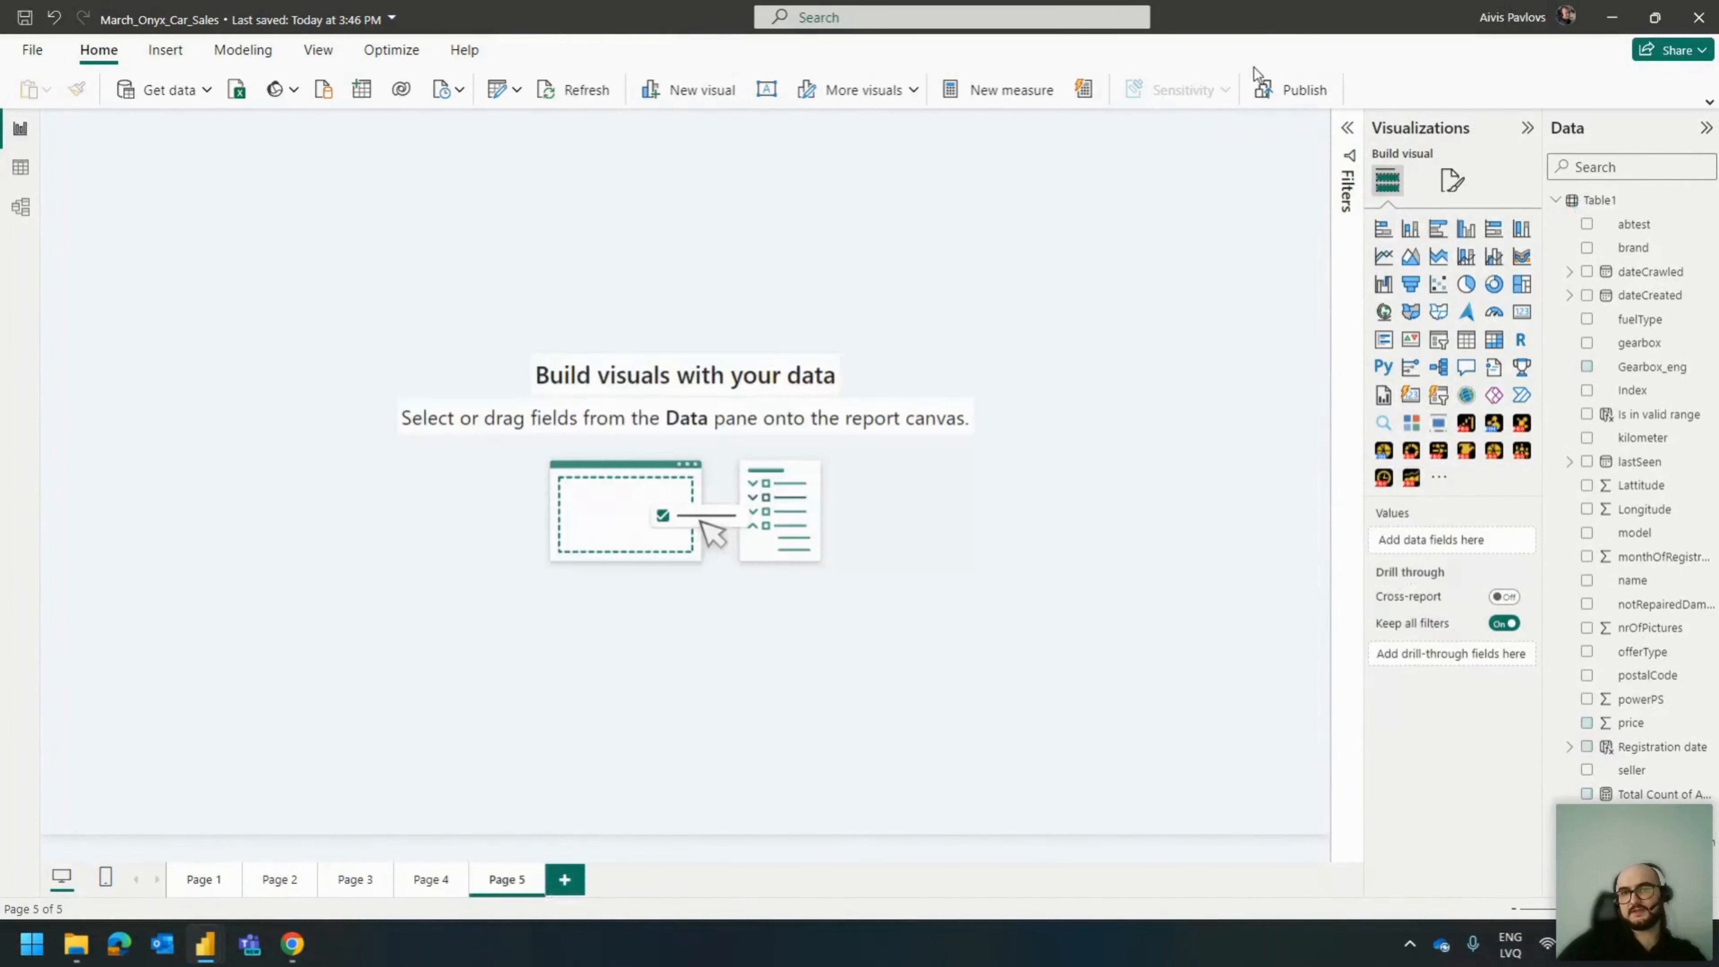
click(1408, 482)
drag(322, 388, 1038, 551)
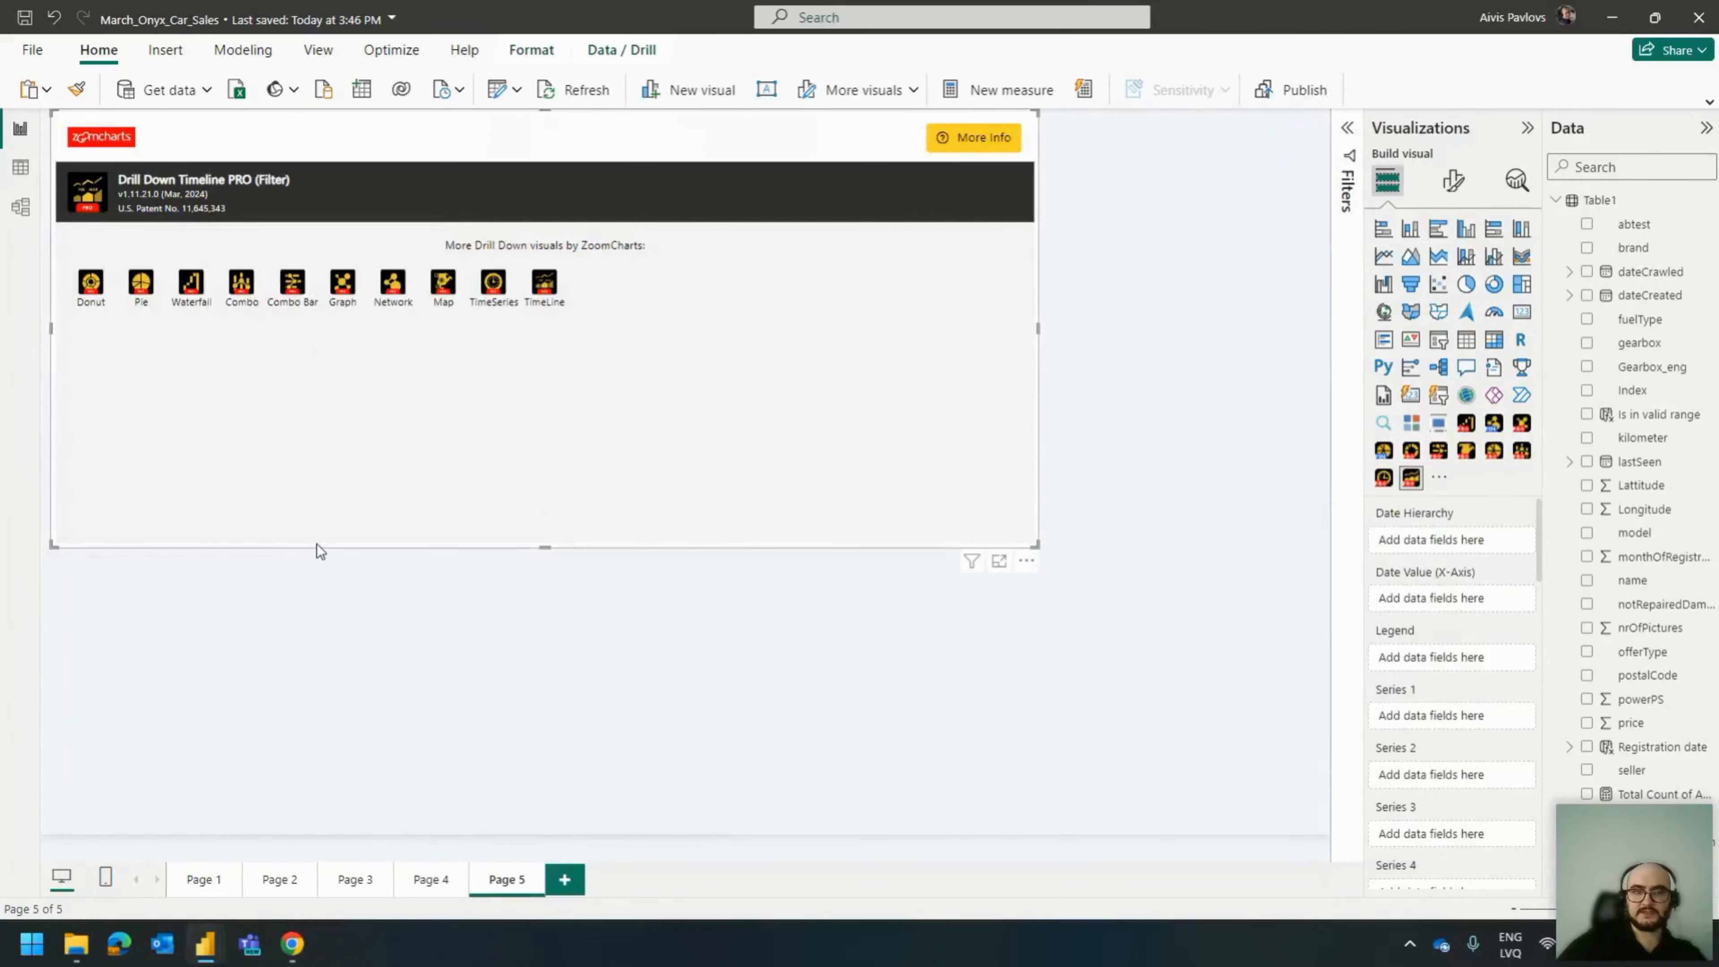
drag(317, 546, 365, 577)
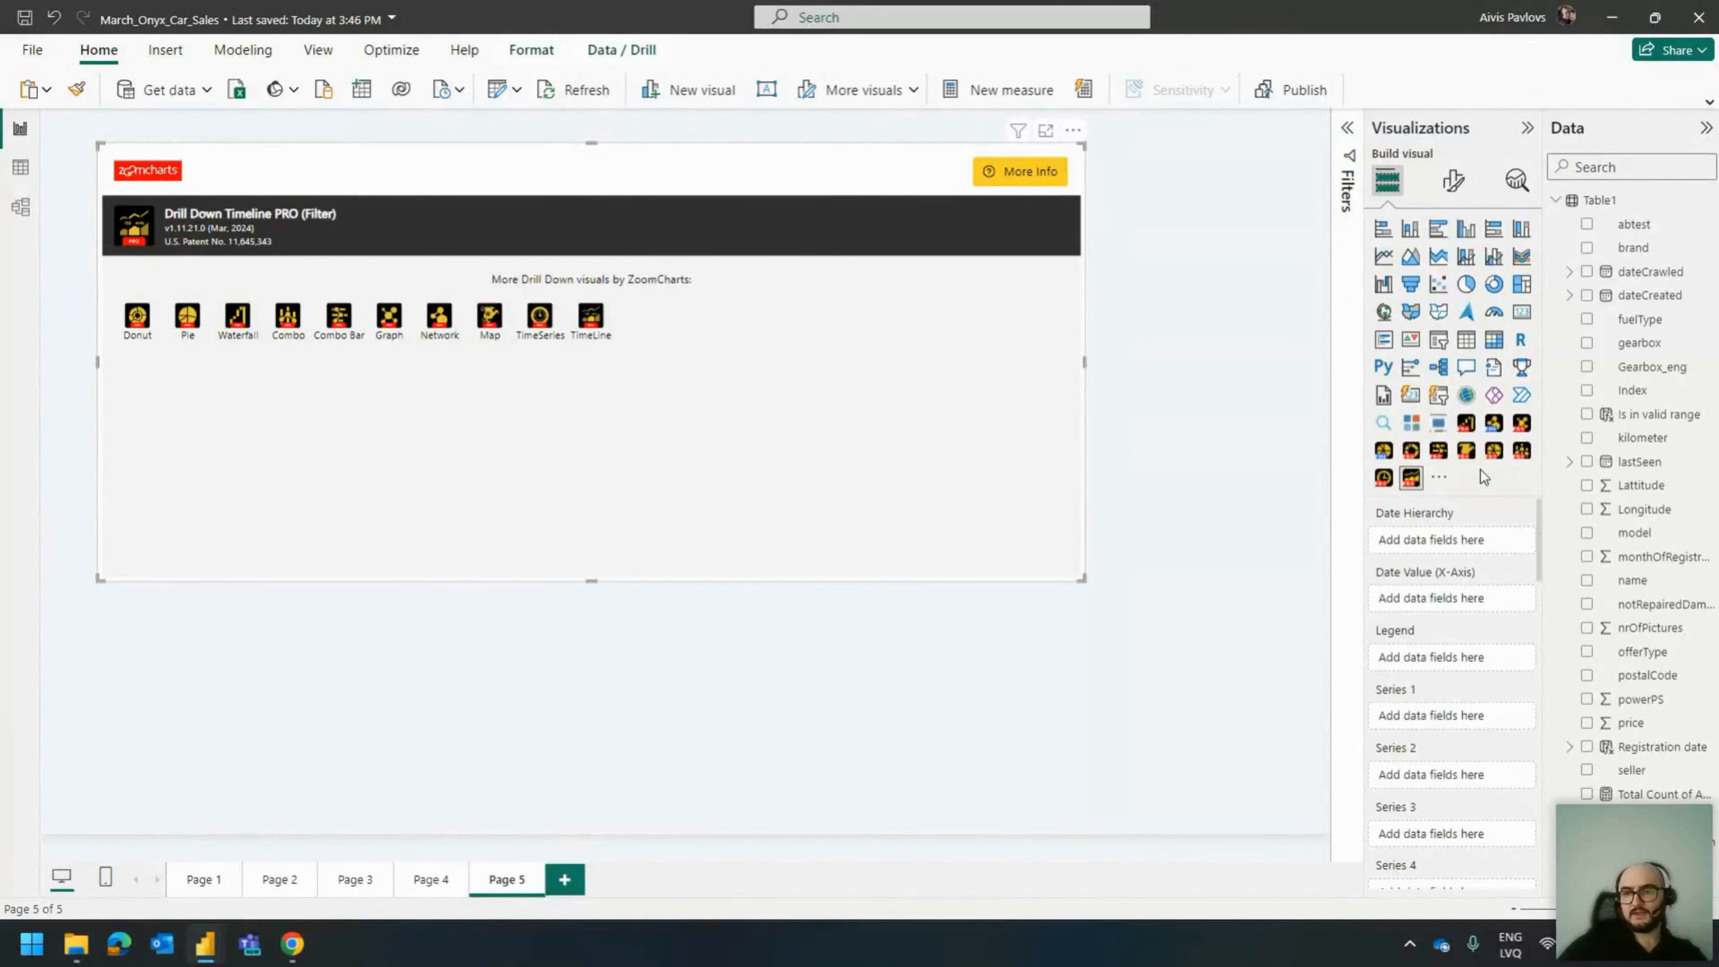
Assign Registration date to the timeline's Date Hierarchy without the Diena level, and to its Date Value (X-Axis).
drag(1641, 749, 1424, 542)
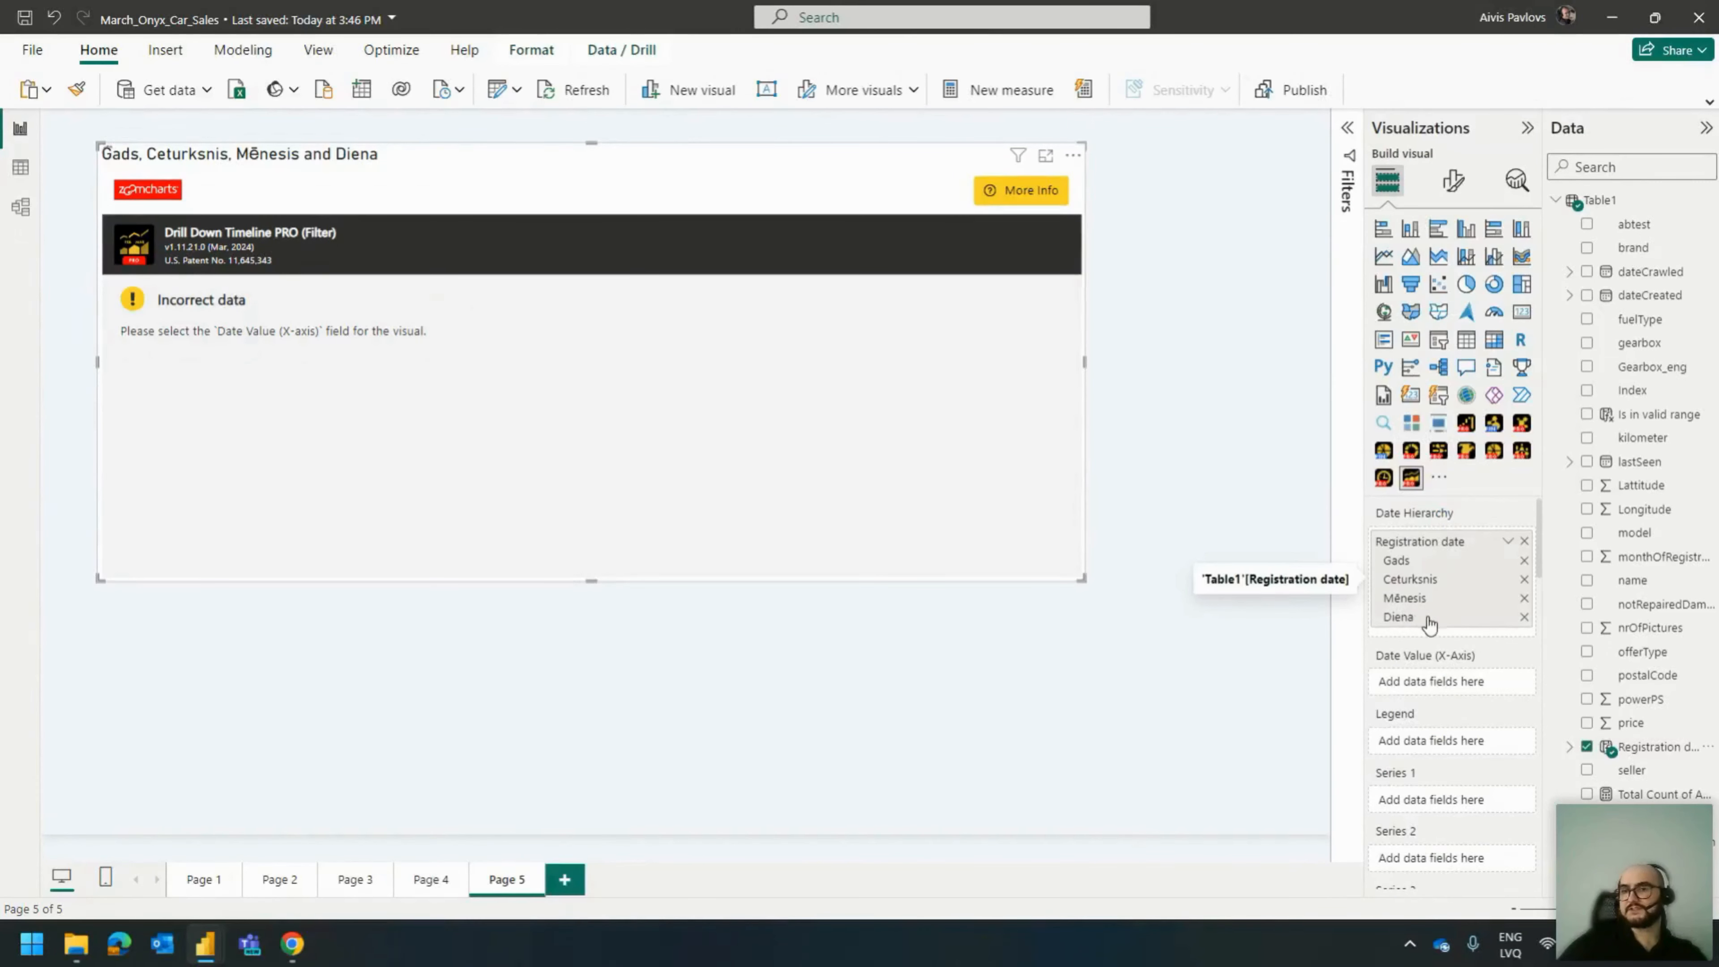
click(1525, 617)
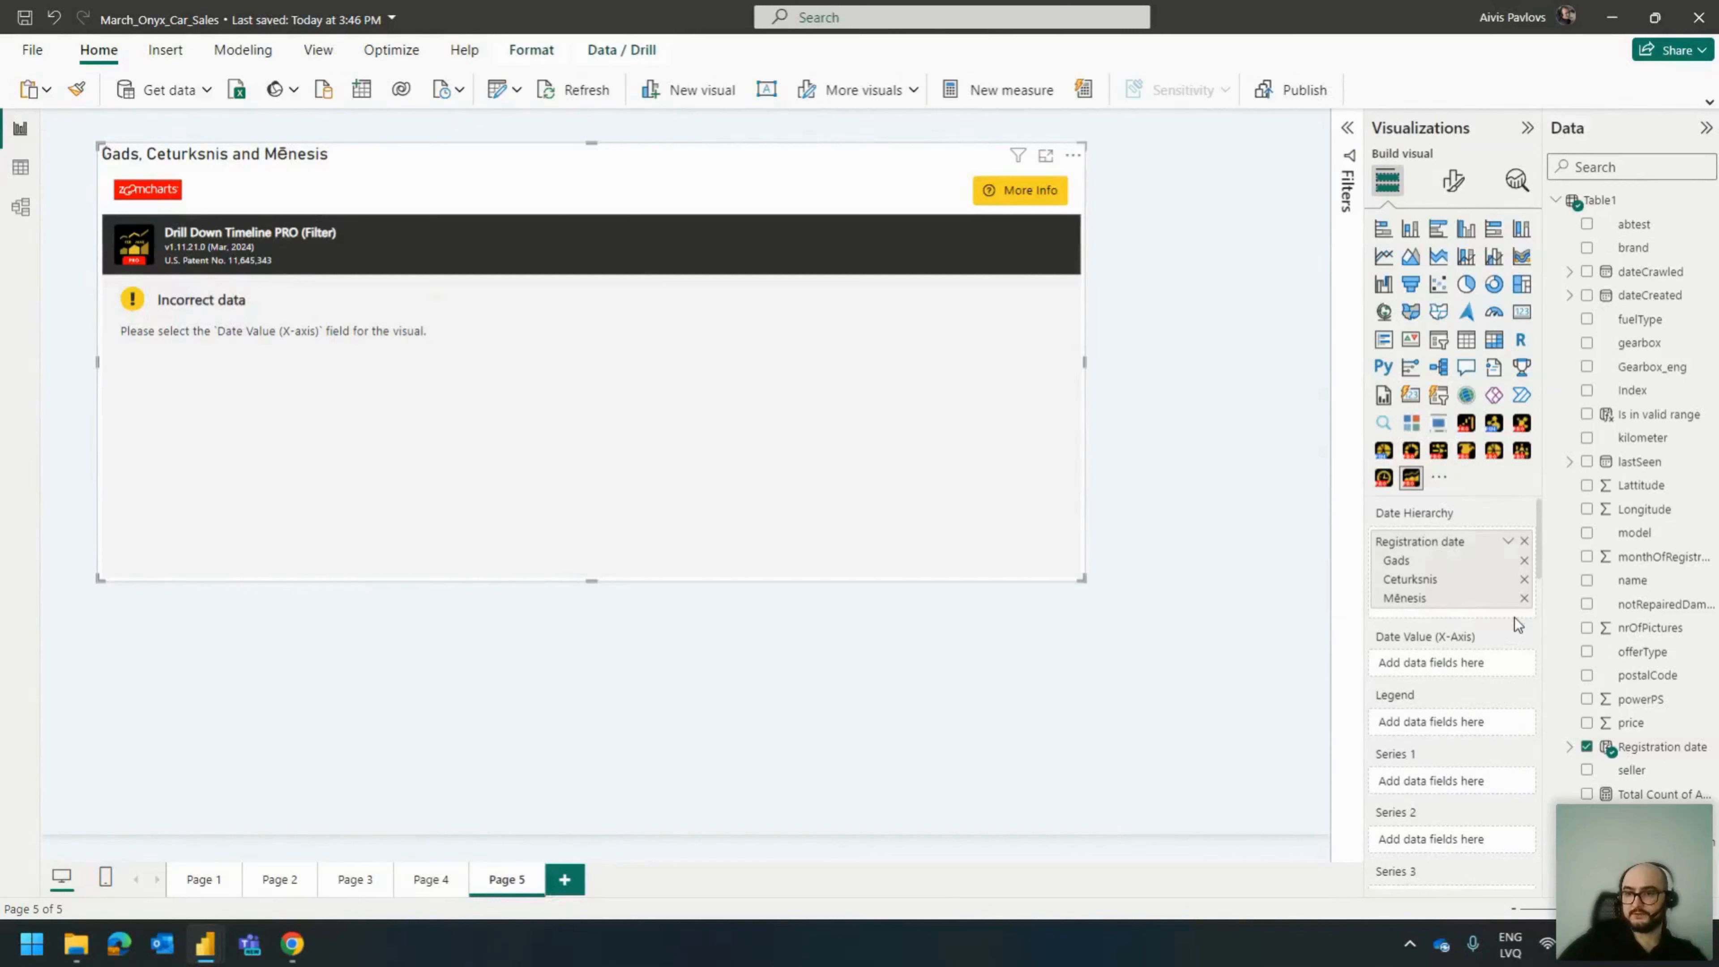
drag(1662, 747, 1418, 664)
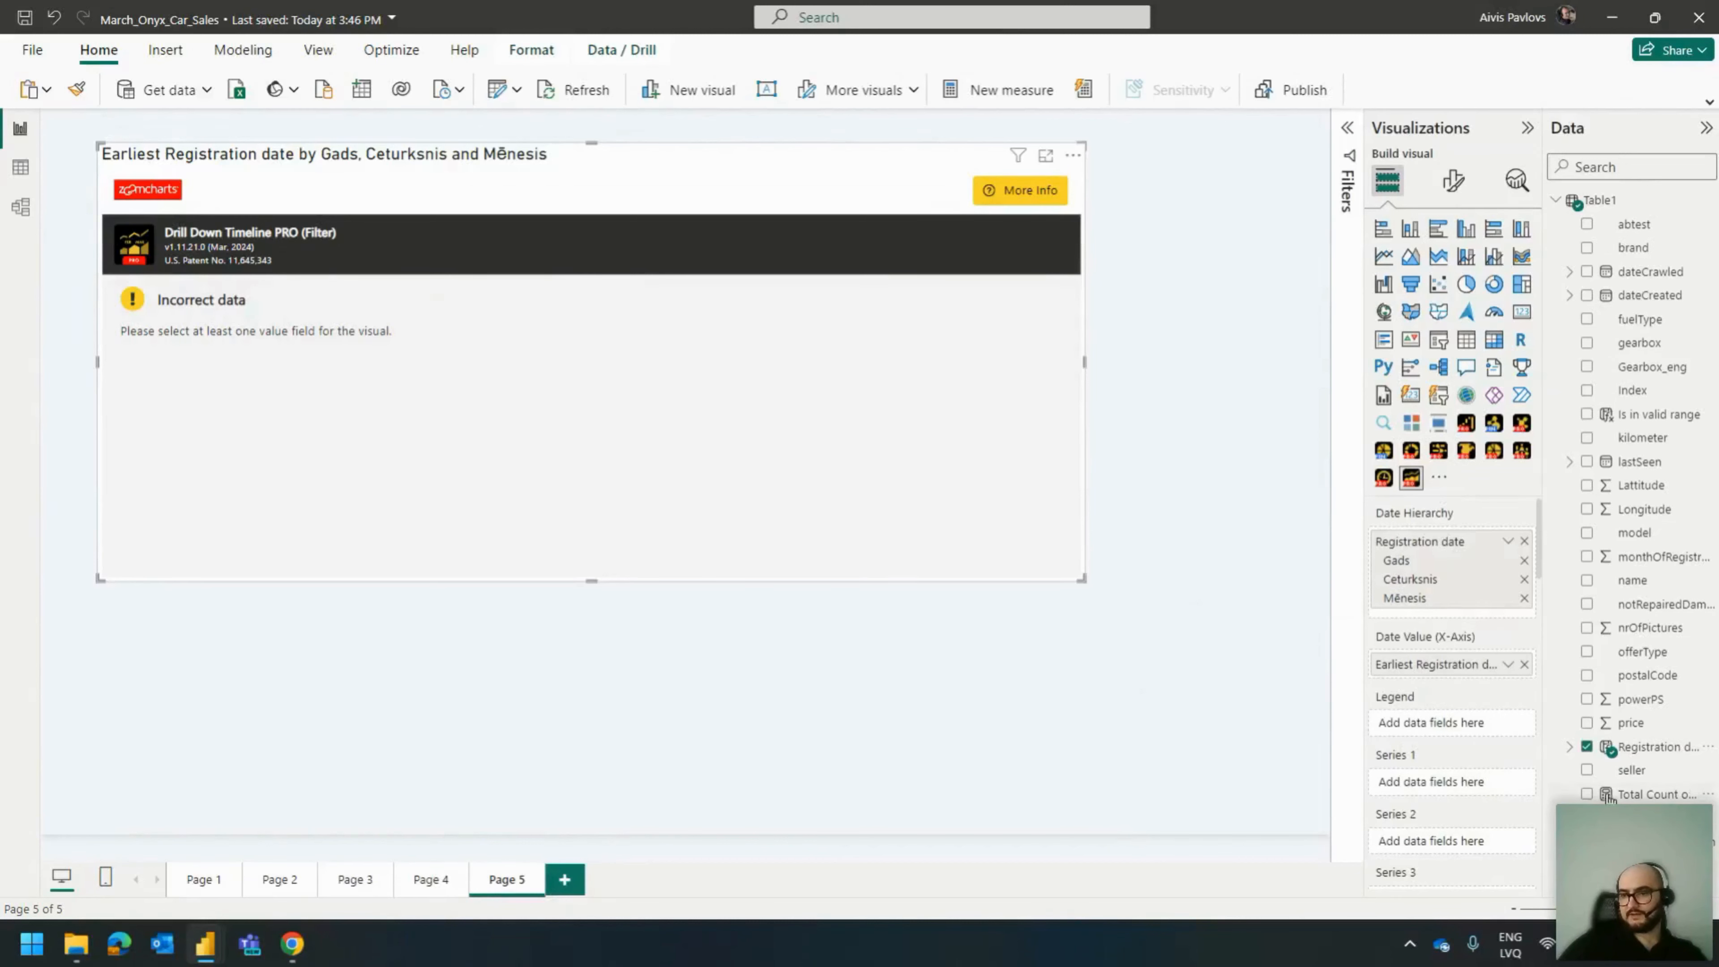
Add Total Count of Ads. as the timeline's Series 1 and split it by Gearbox_eng as the Legend.
drag(1651, 794, 1428, 783)
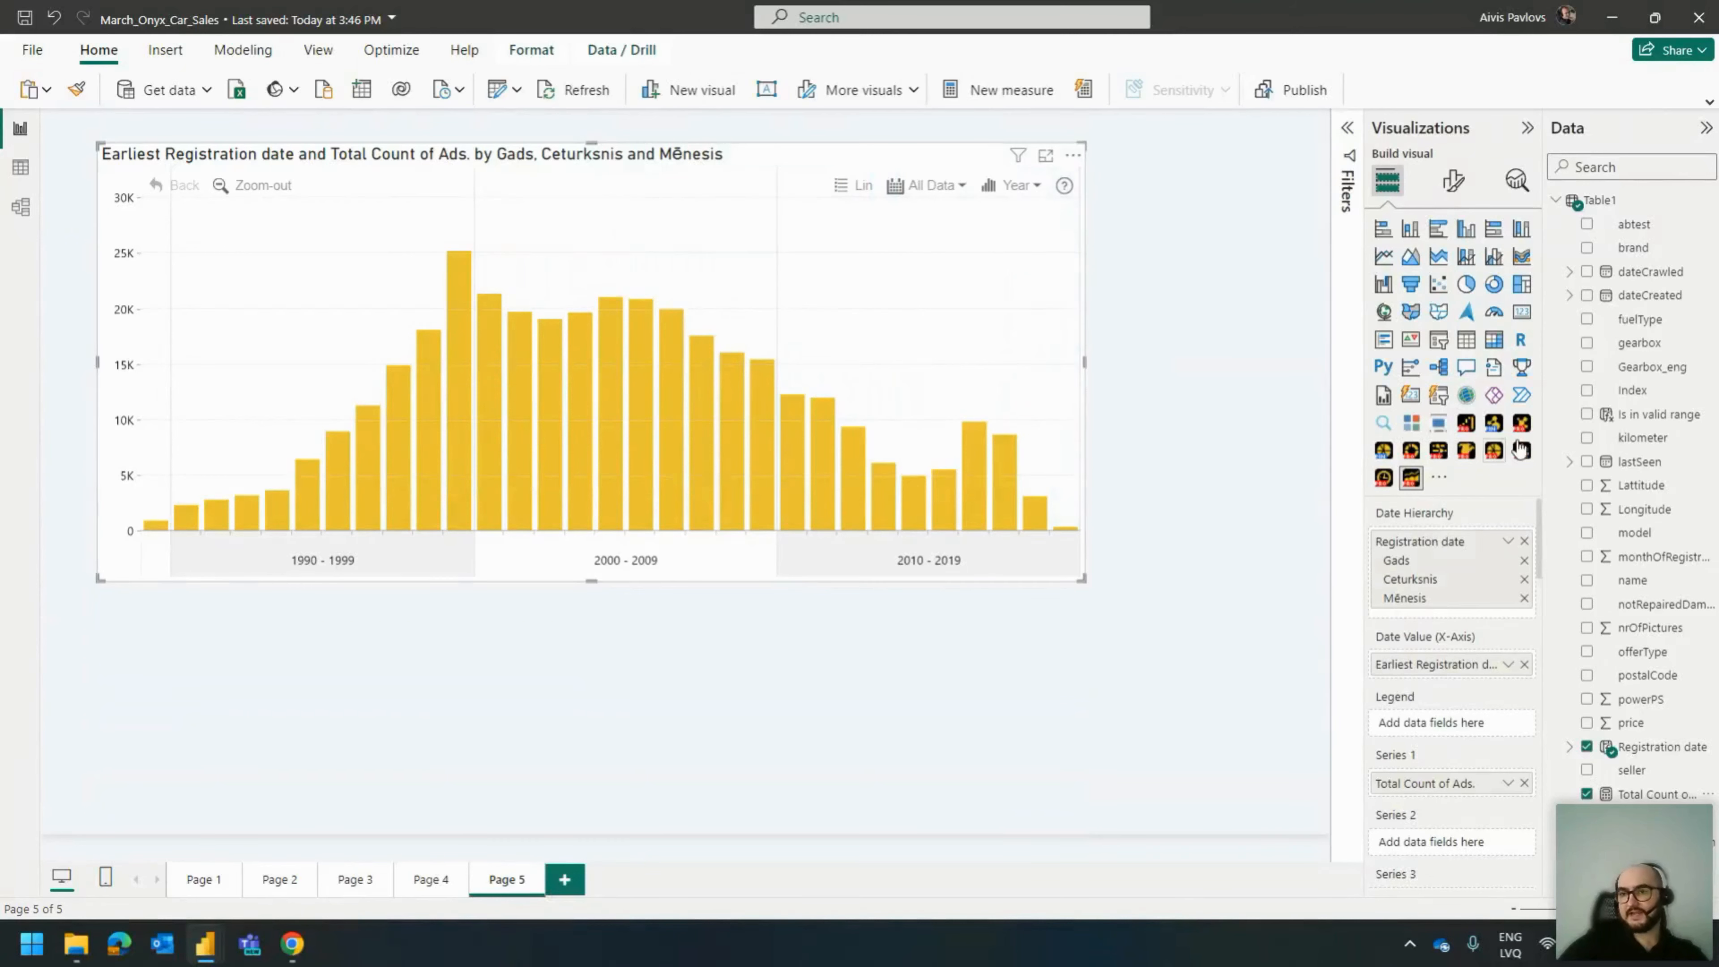
drag(1652, 366, 1437, 727)
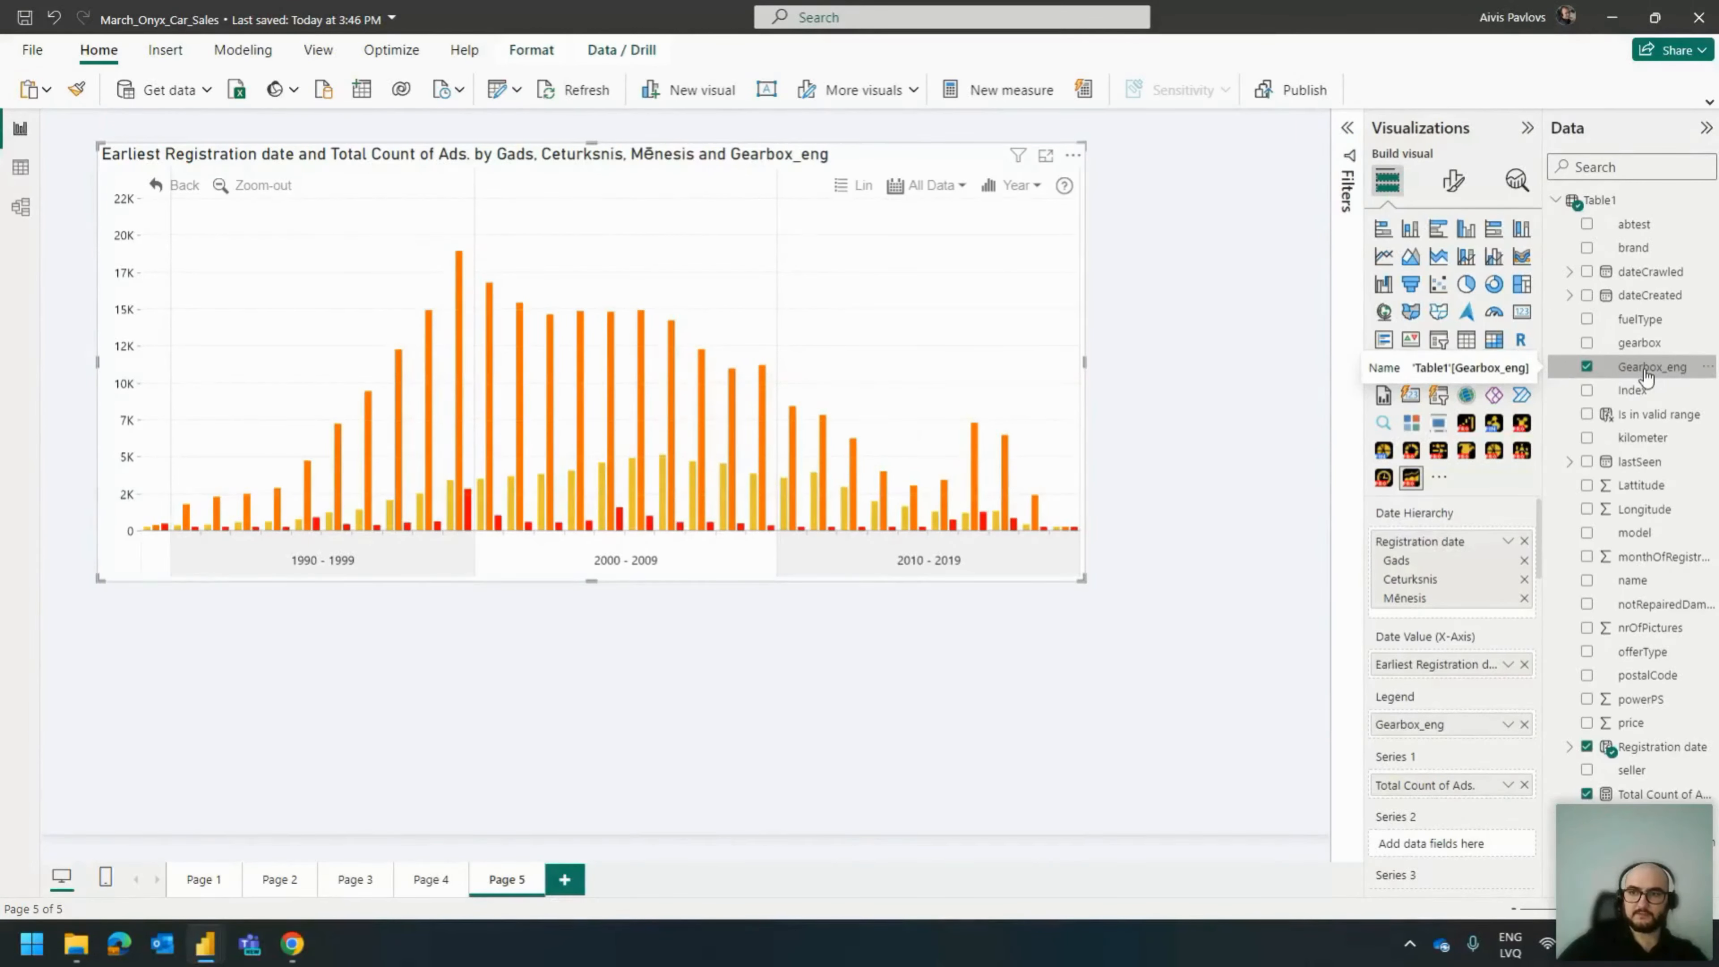
mouse_move(718, 402)
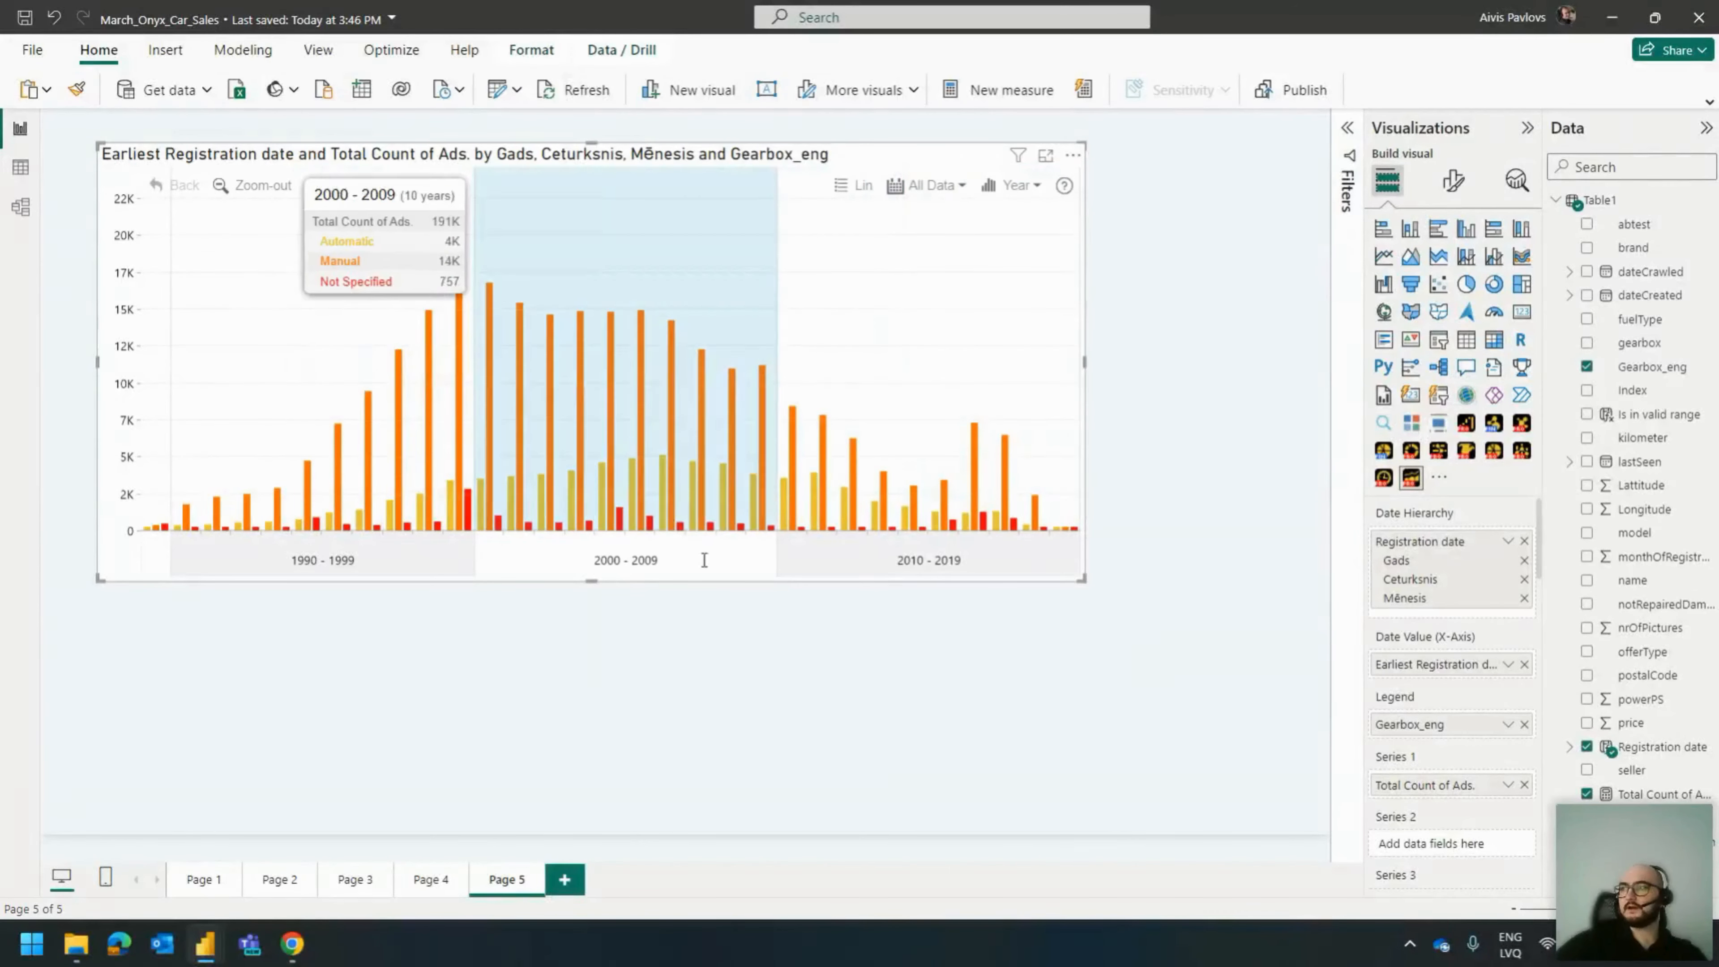
Switch the timeline's display unit to Quarter and back to Year.
click(1015, 185)
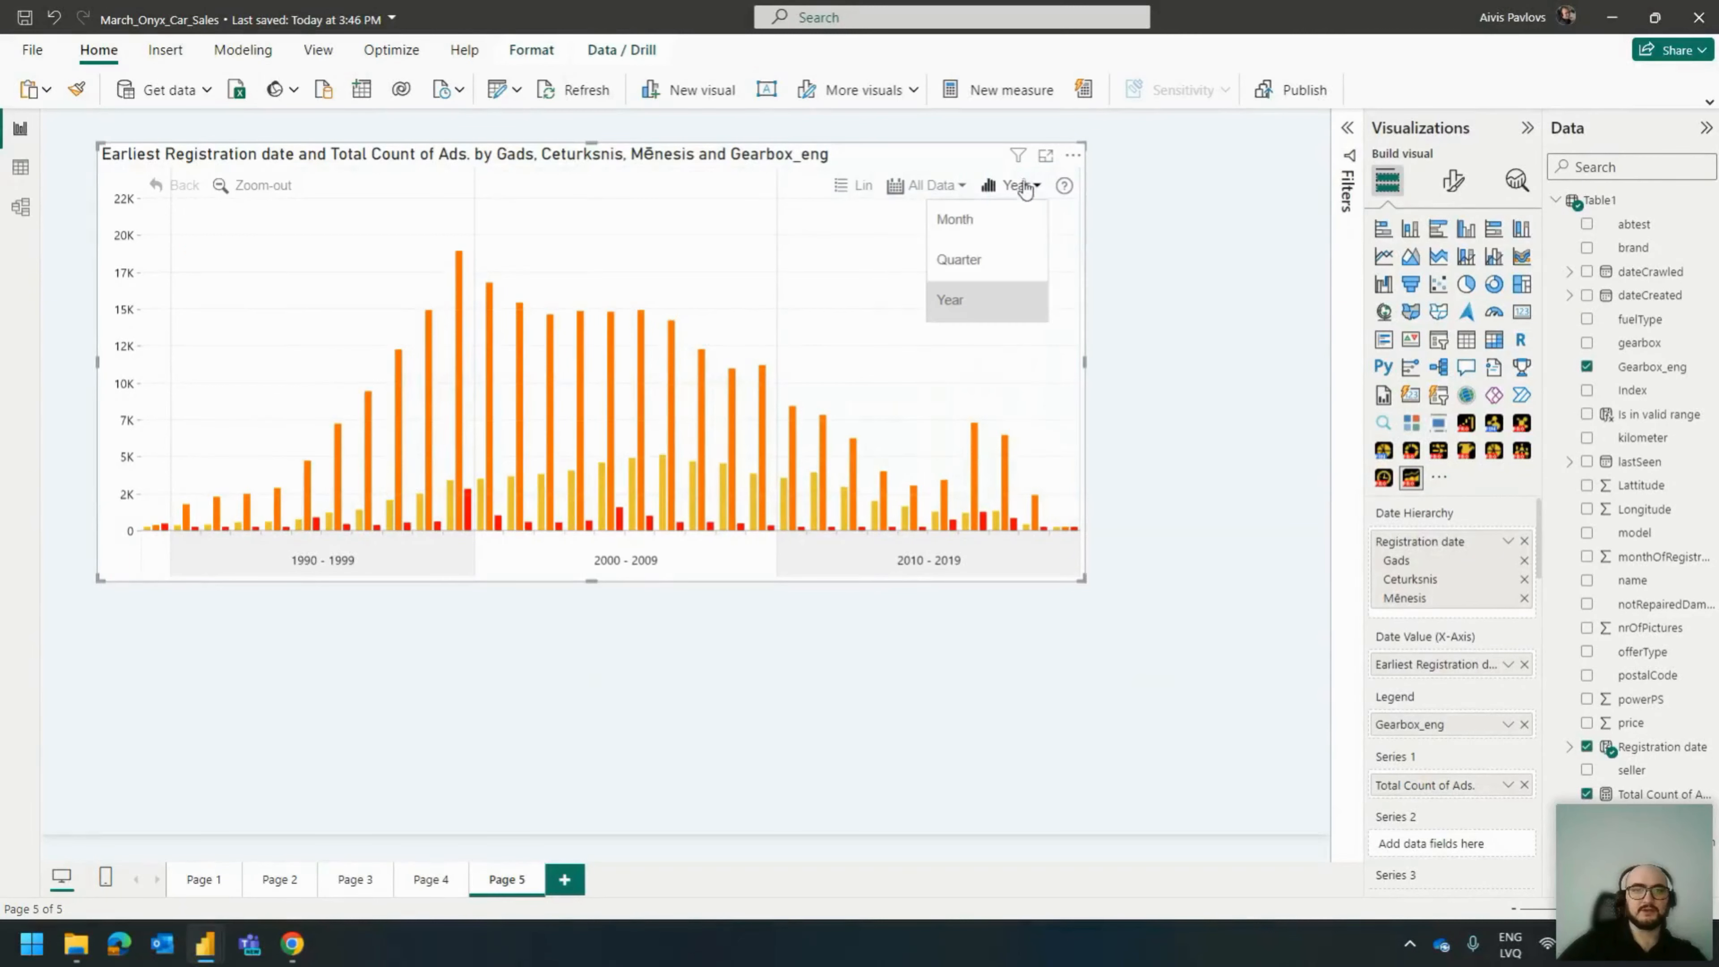
click(988, 269)
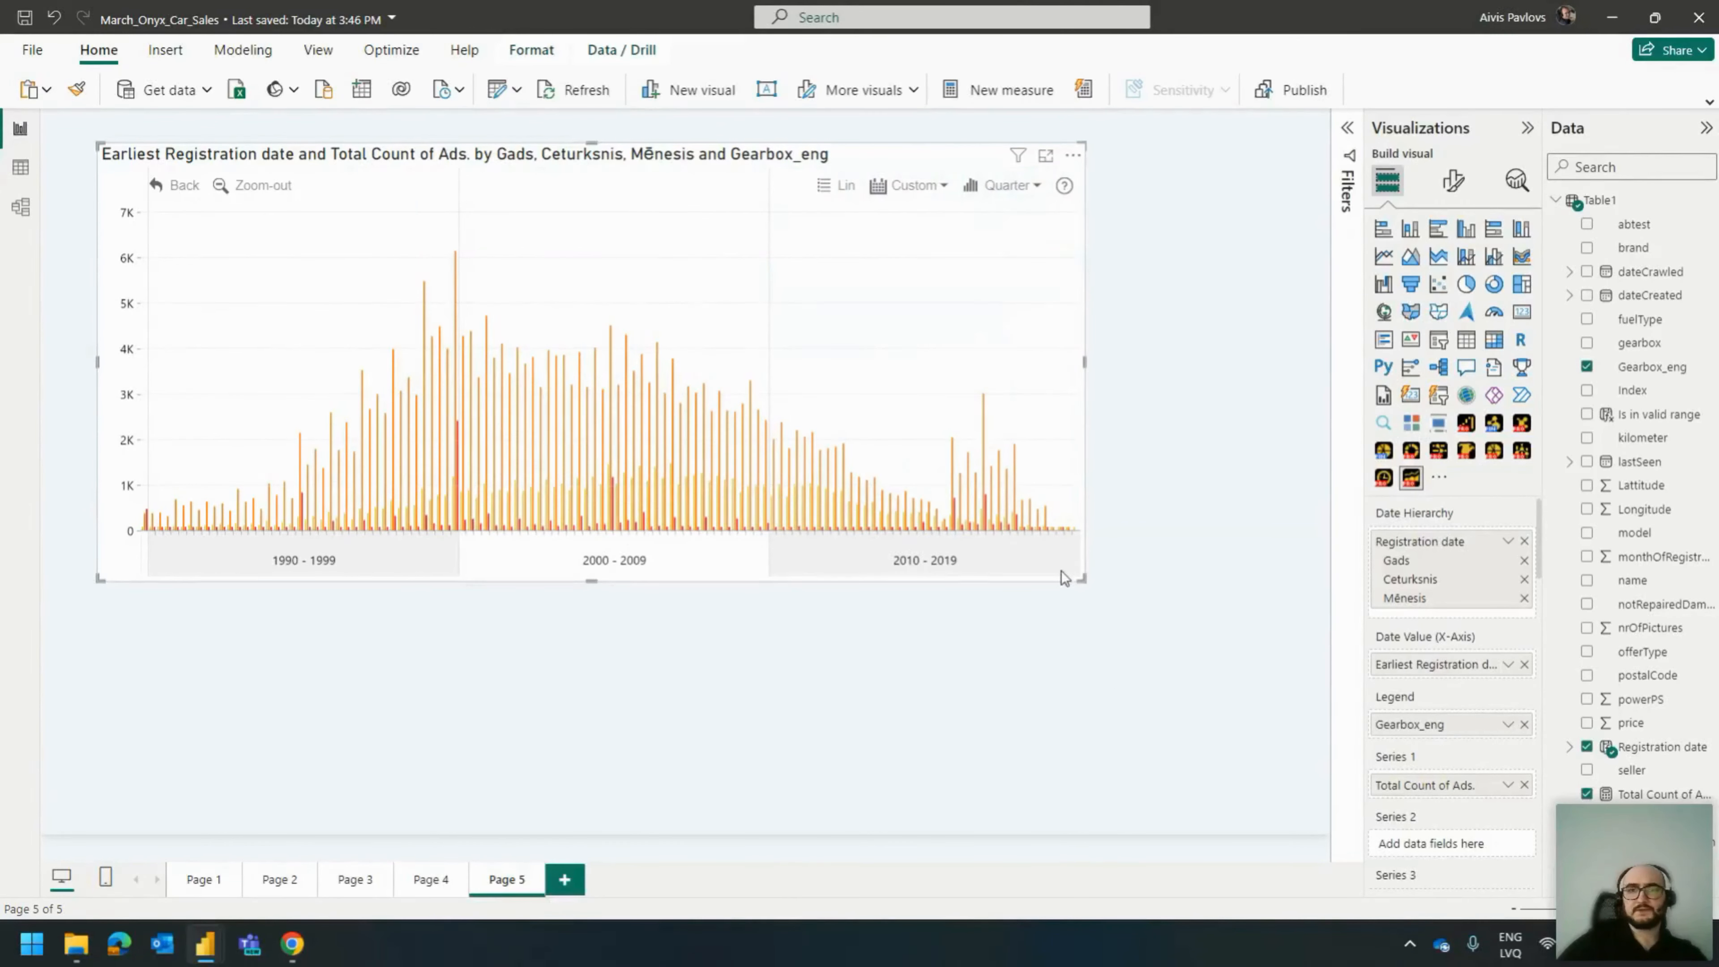
click(996, 185)
click(983, 300)
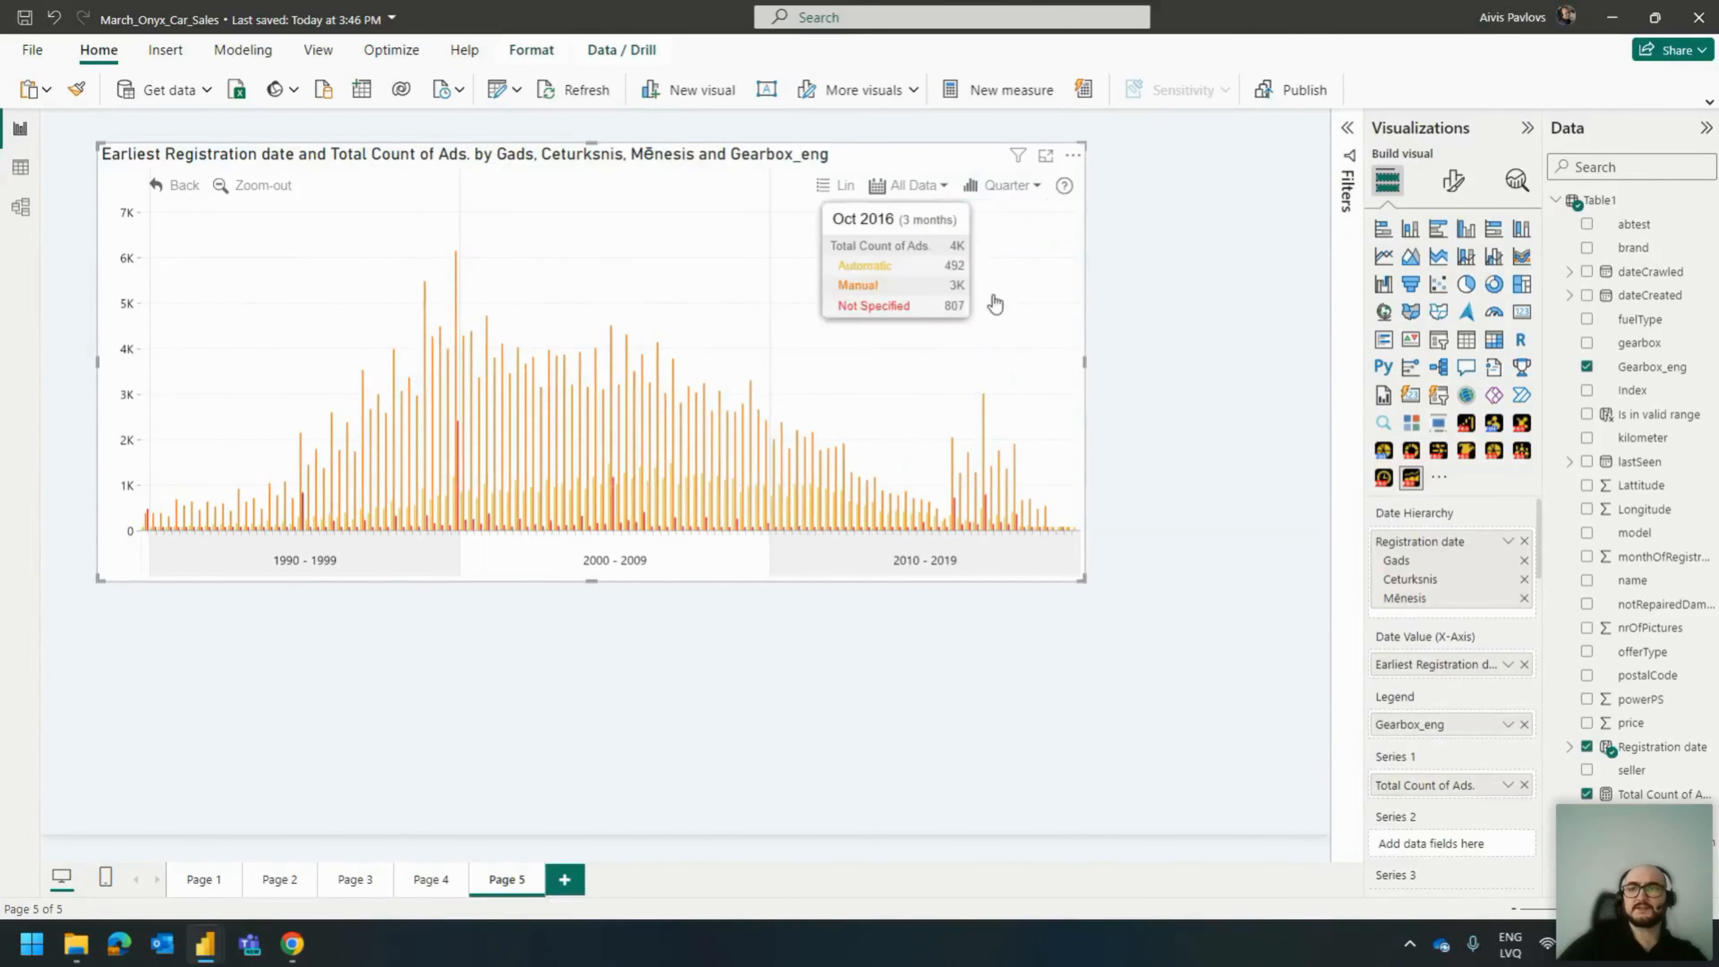
In the timeline's Series Defaults, set the display to Stacked and turn on the series value labels.
click(1455, 181)
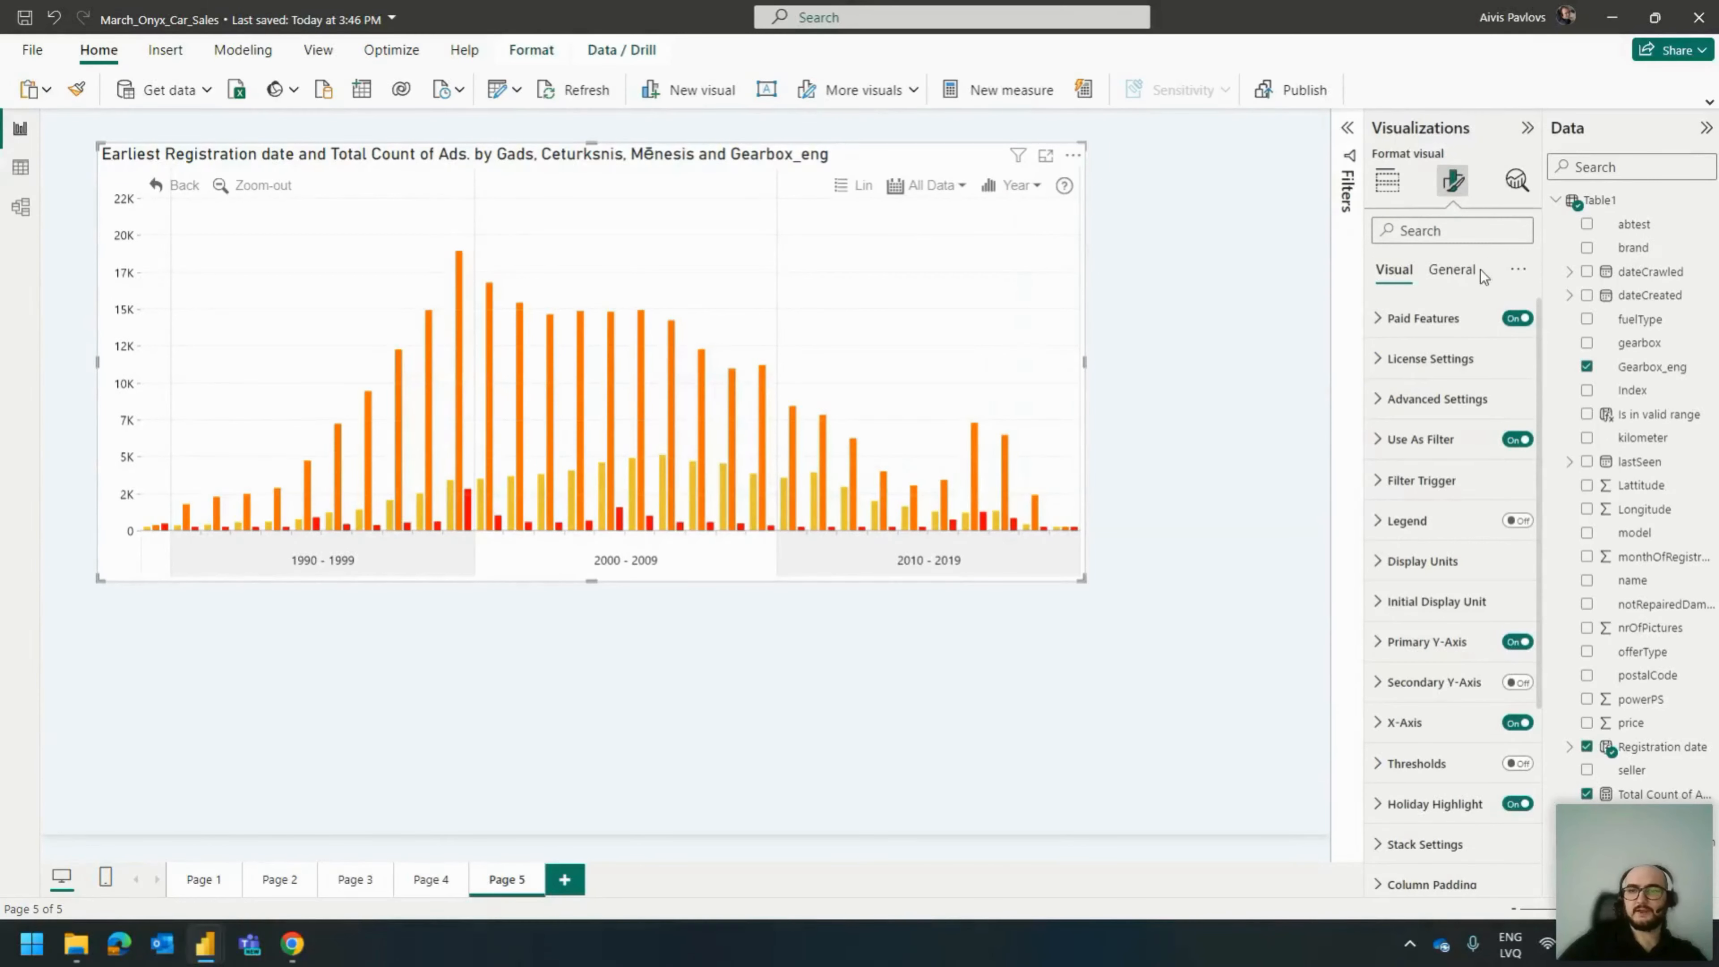
scroll(1449, 719, down, 3)
click(1430, 827)
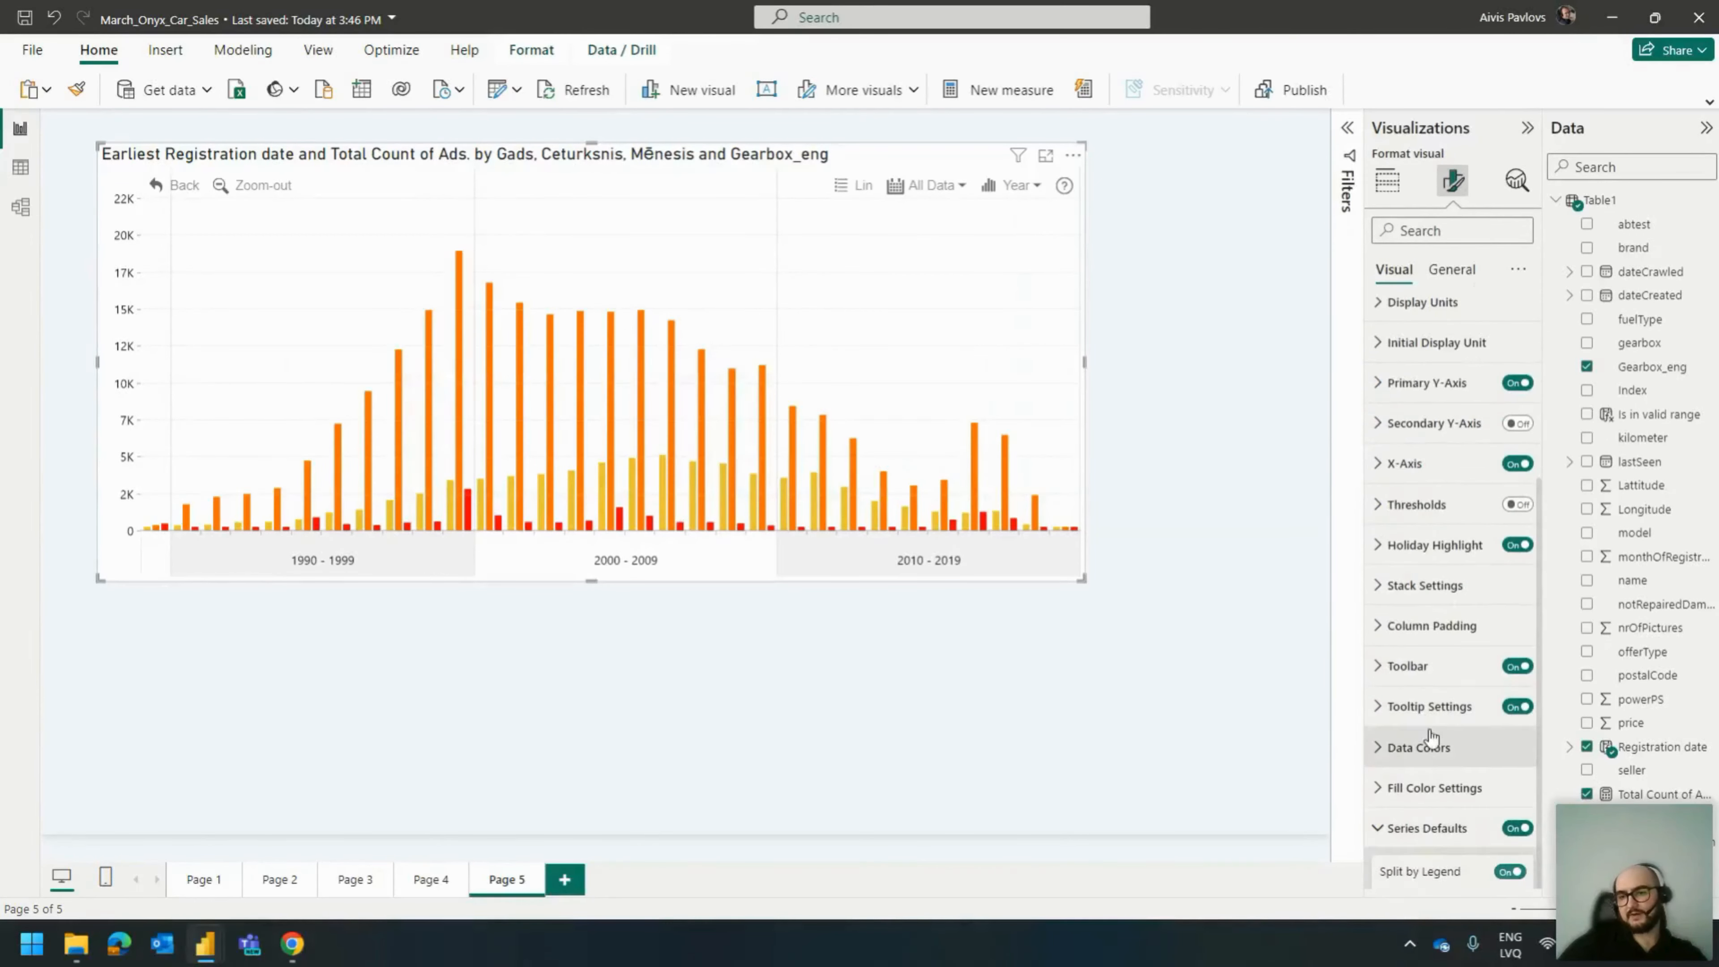
scroll(1433, 704, down, 4)
scroll(1441, 596, down, 1)
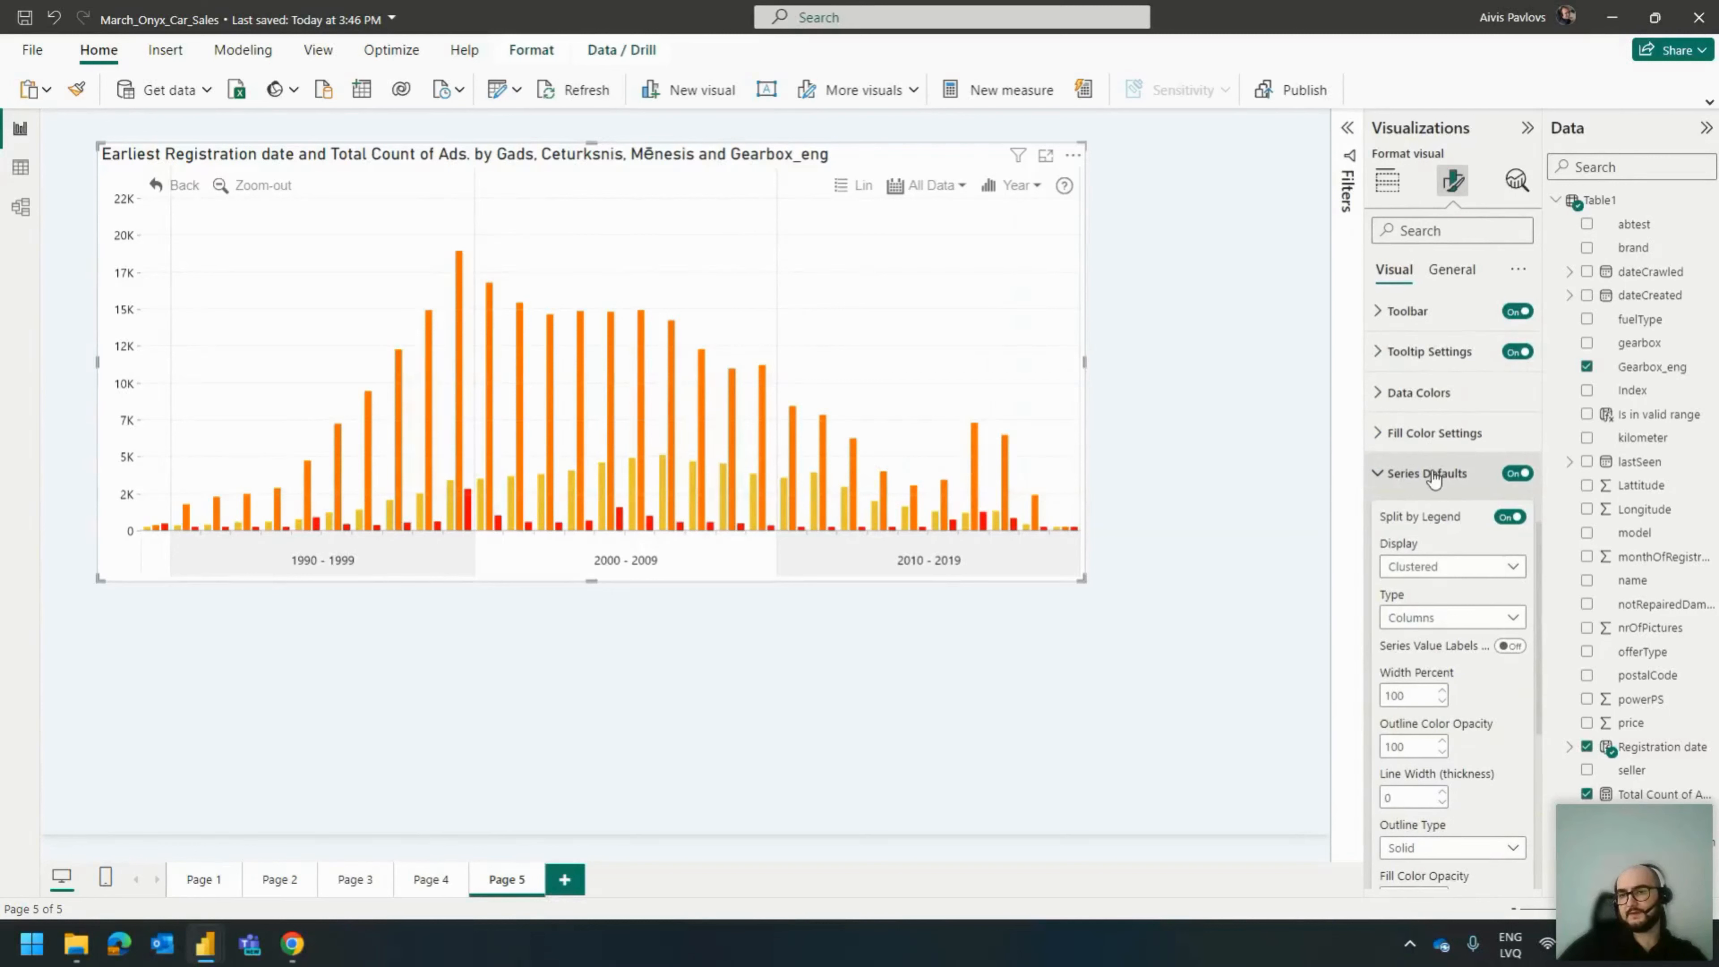
click(1428, 574)
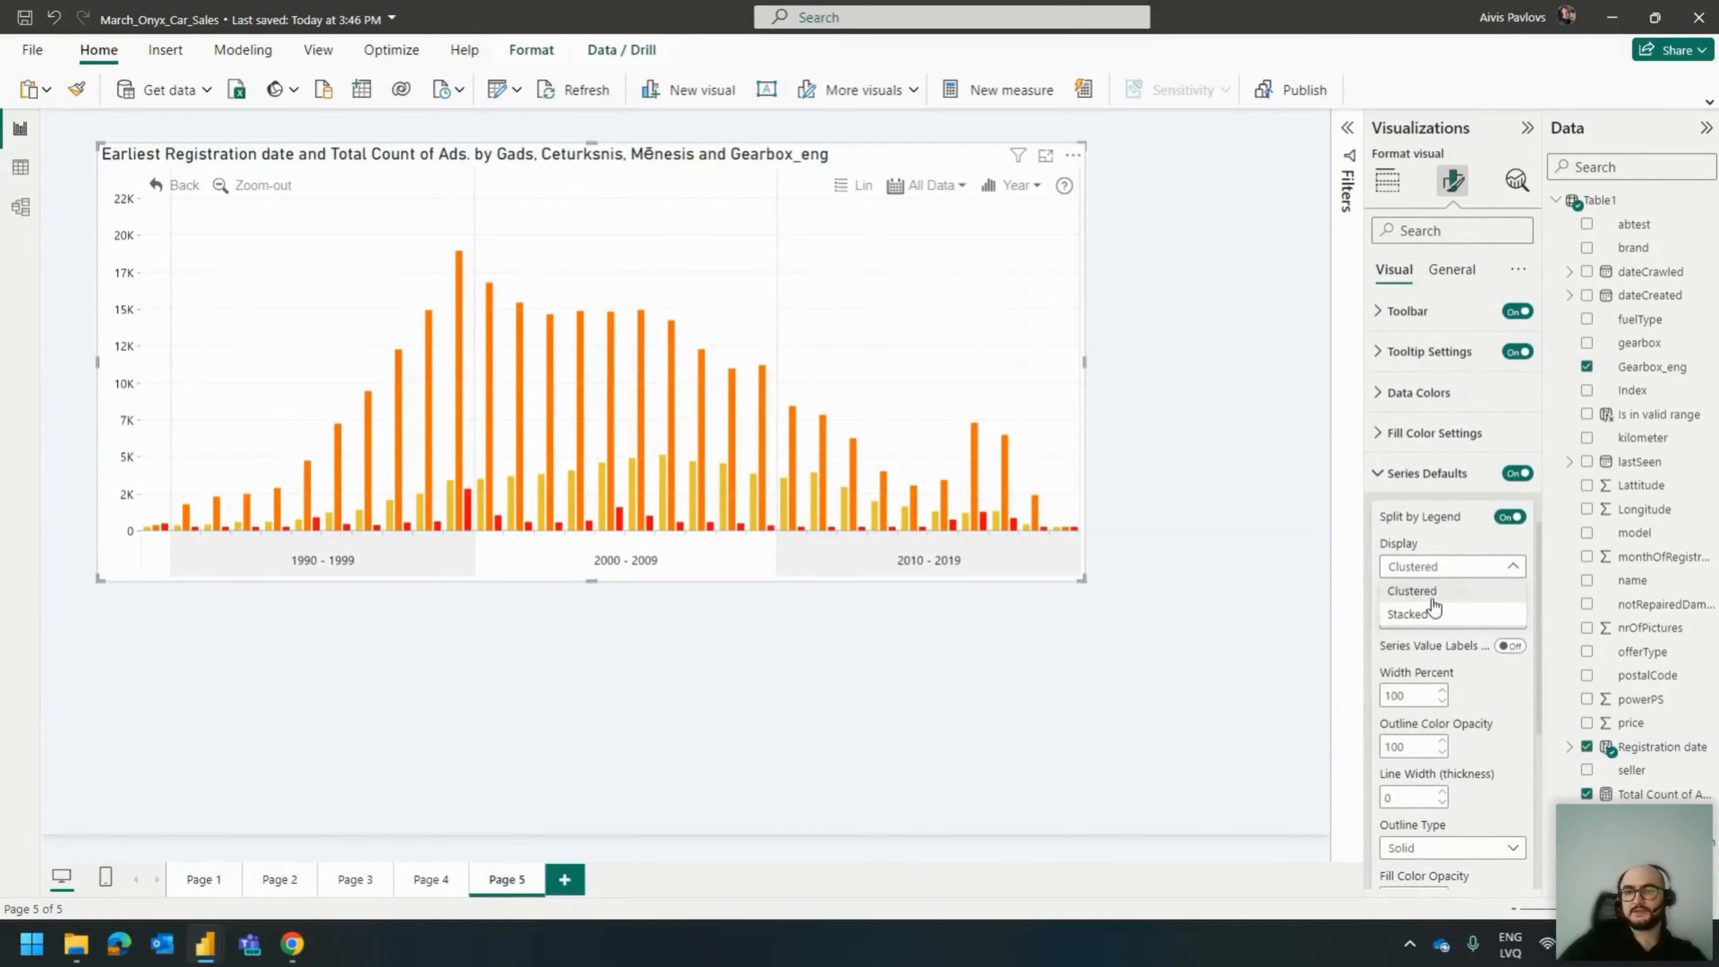
click(1422, 618)
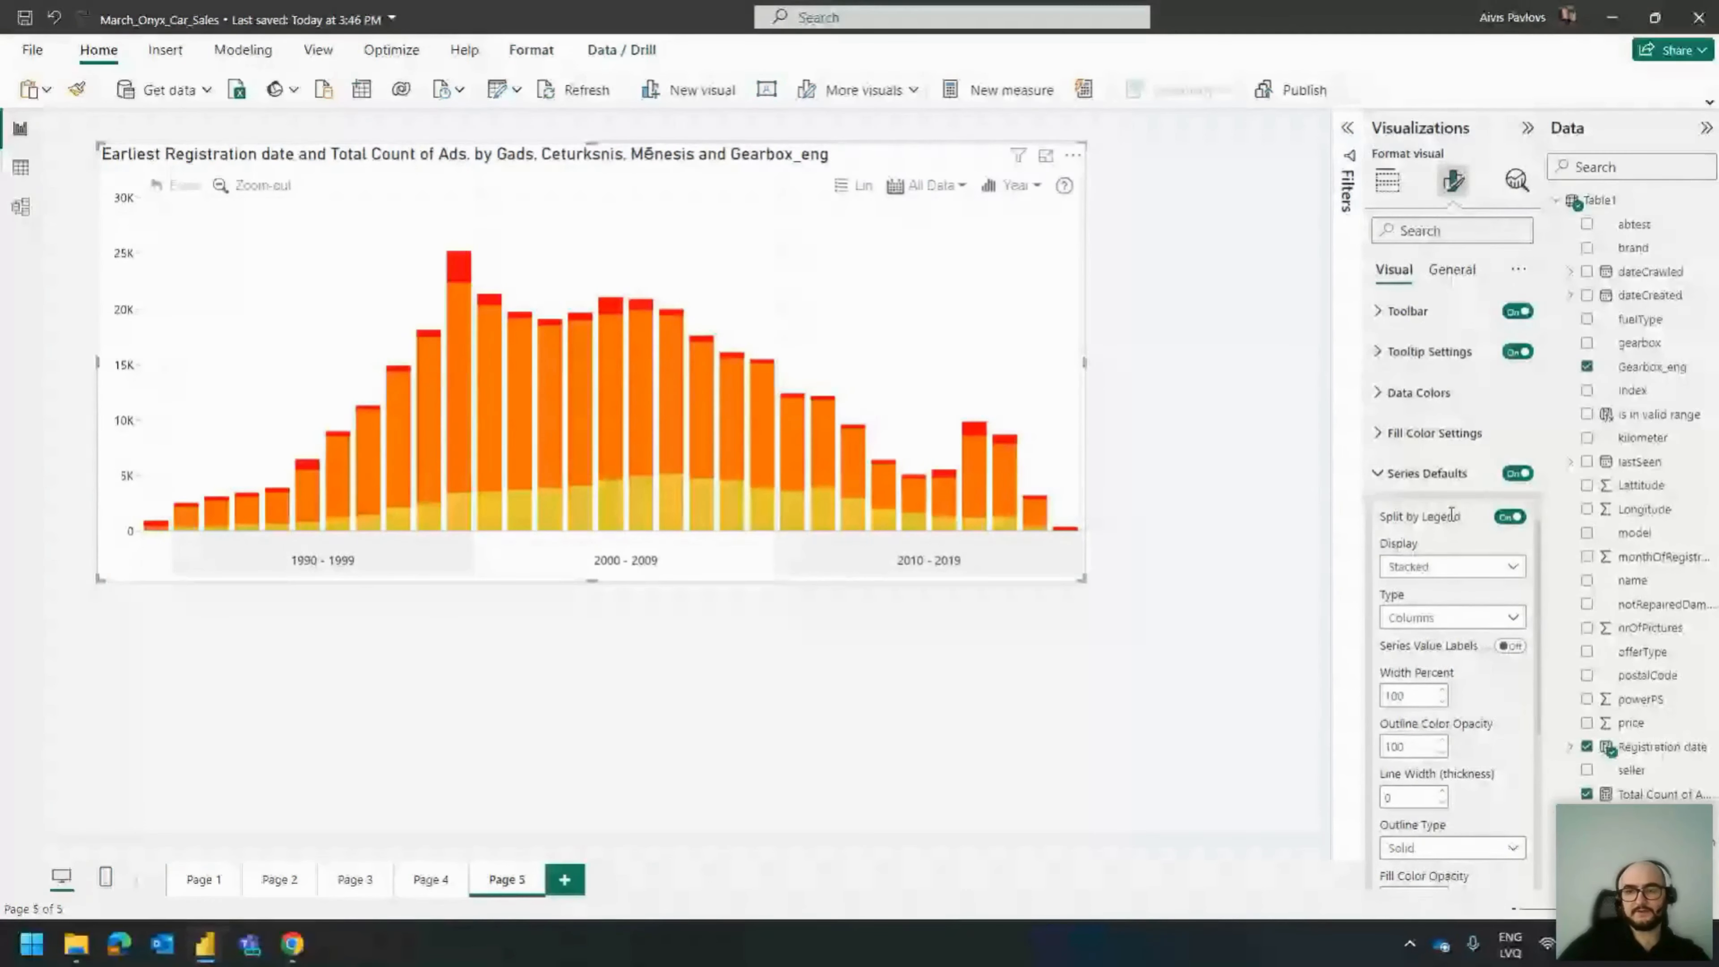
click(1510, 646)
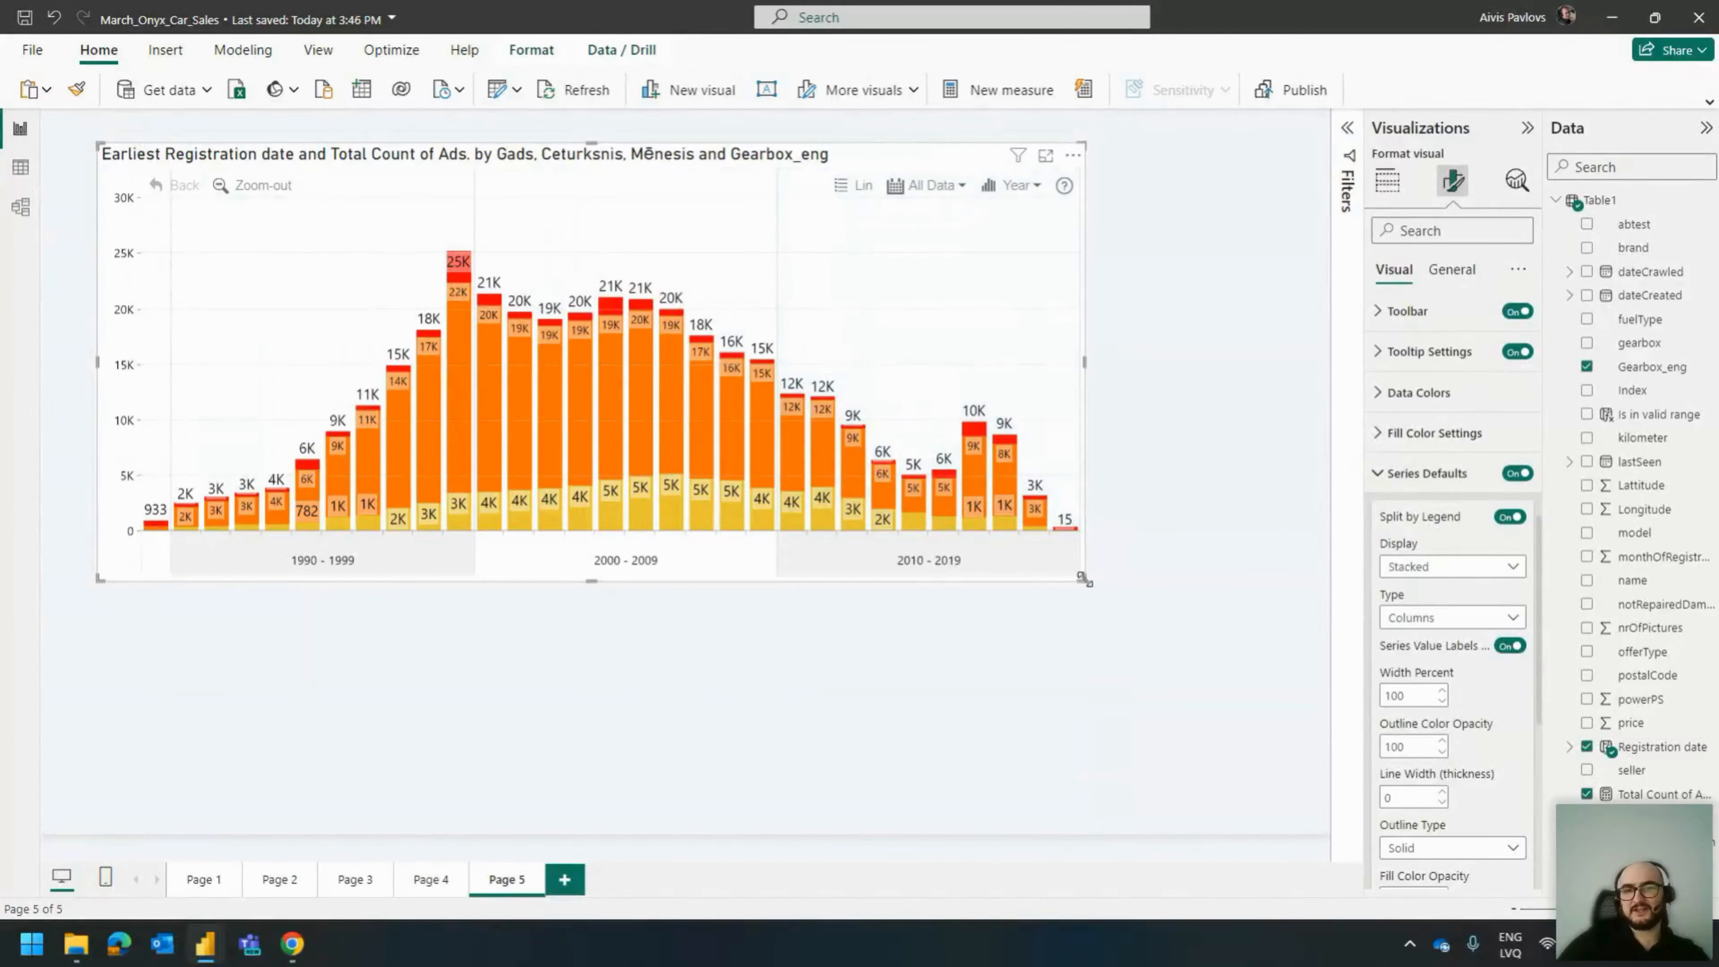
Shrink the timeline visual to about half its width and zoom its time axis in to the quarters of 2008.
drag(1082, 580, 587, 499)
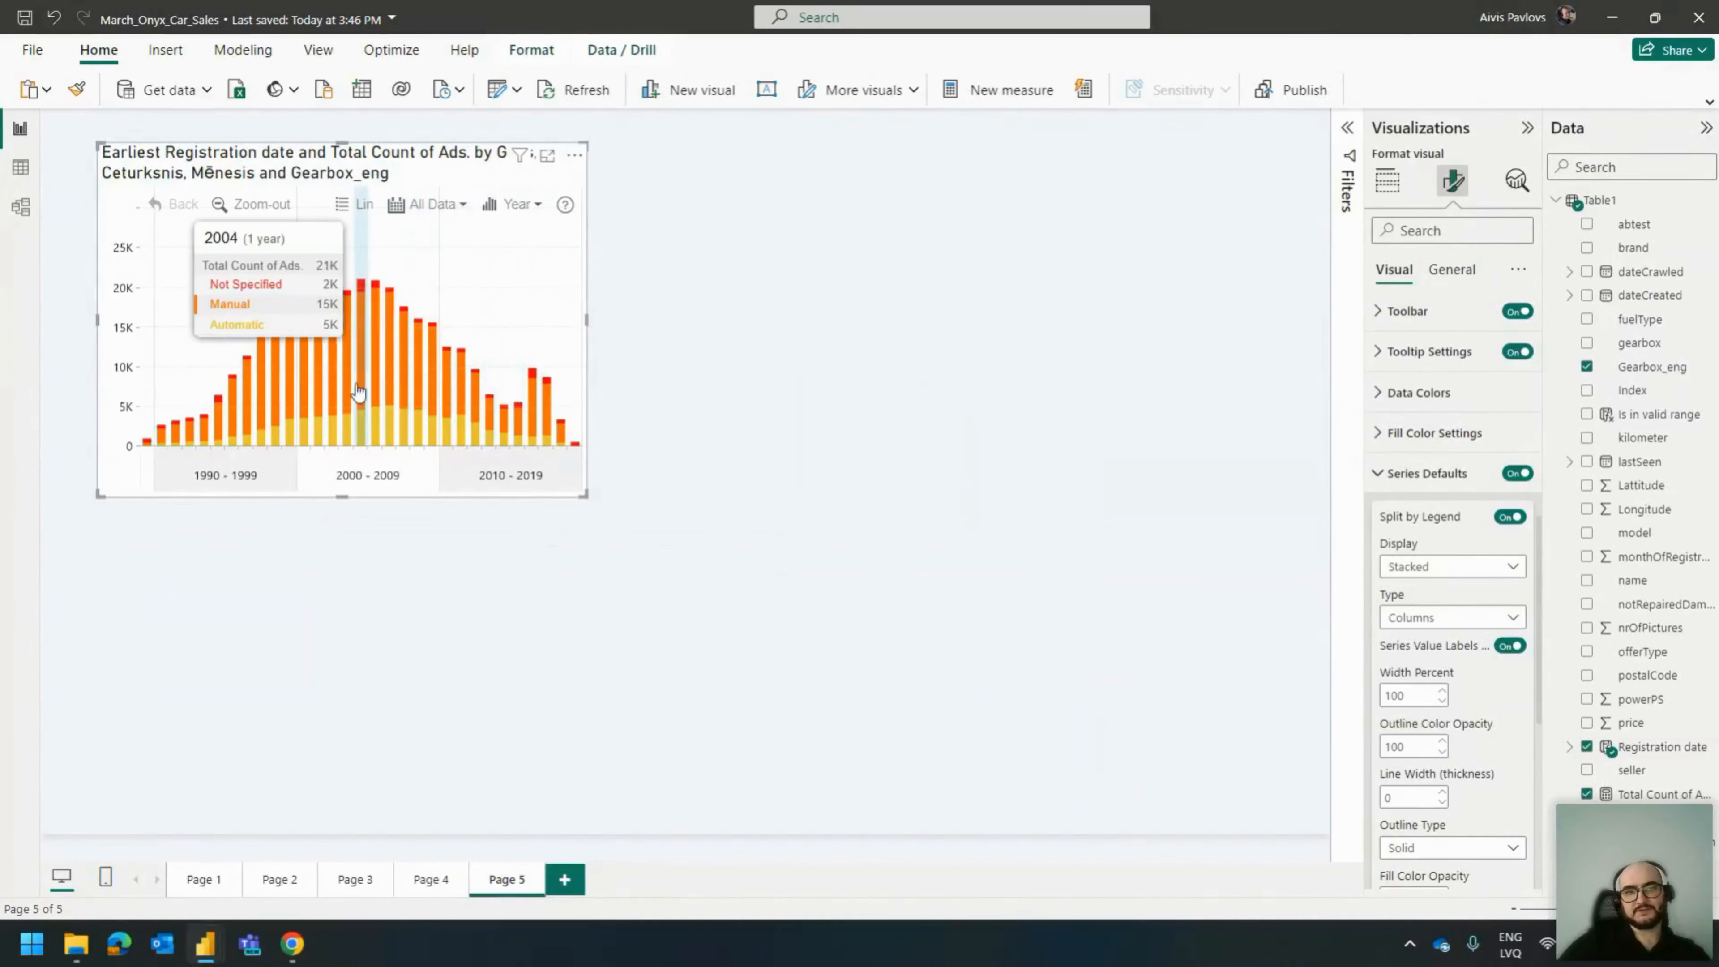
drag(384, 465, 436, 465)
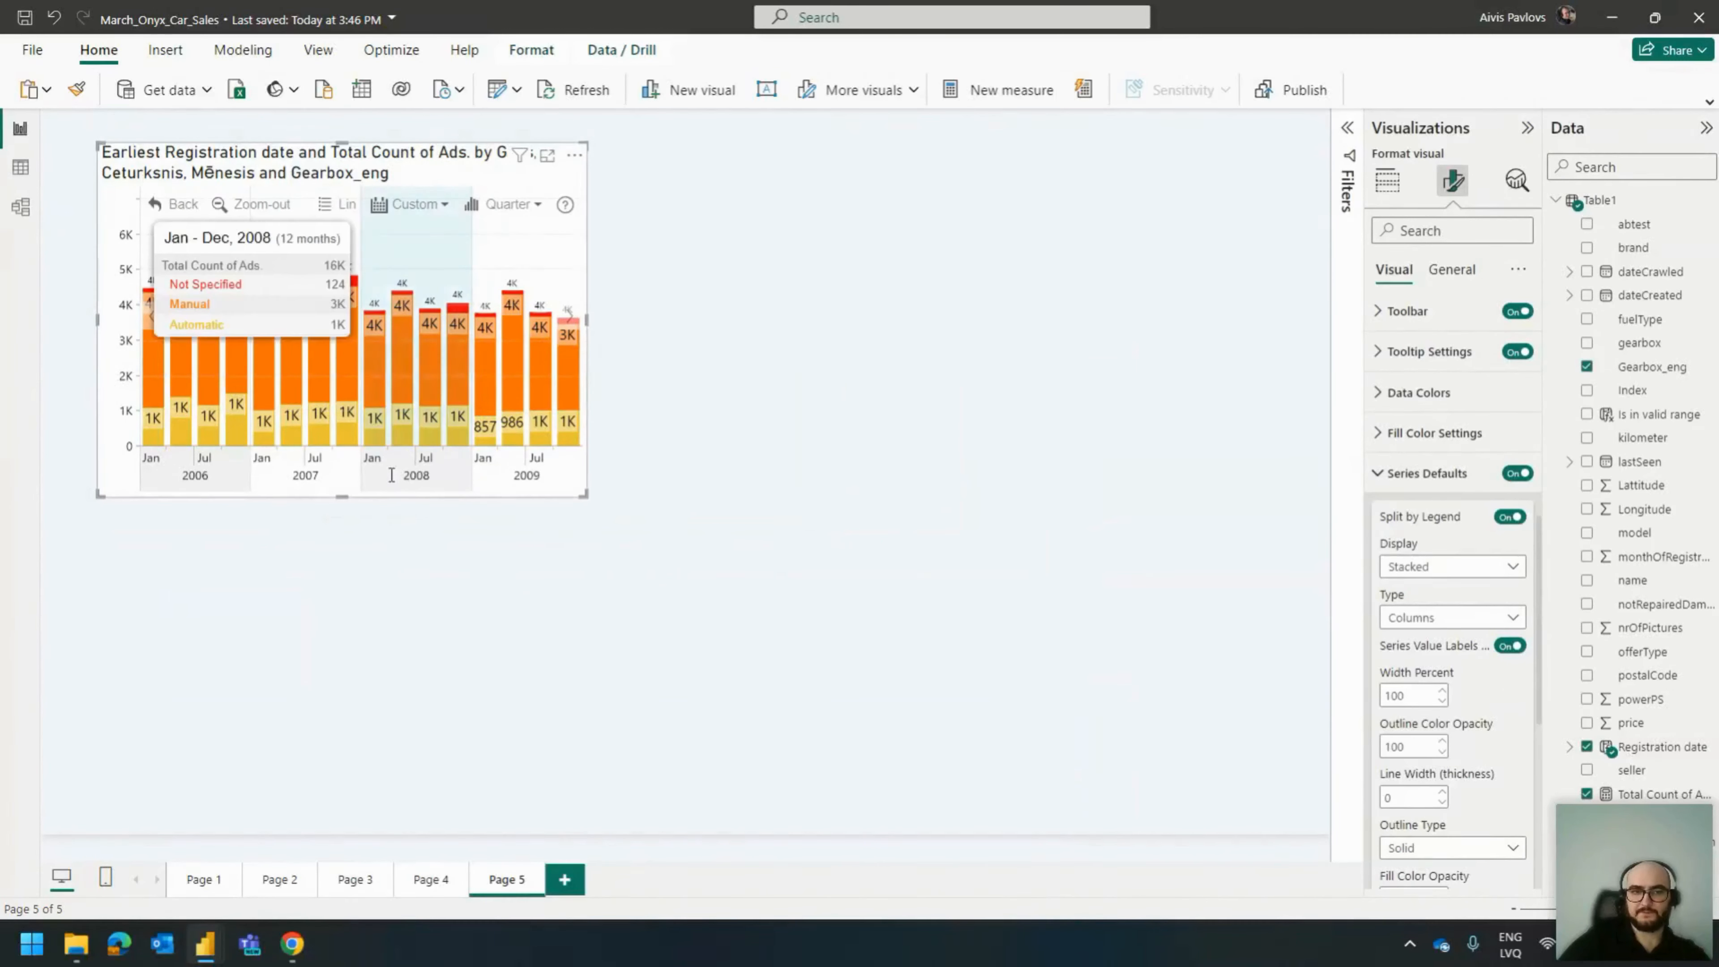
drag(387, 474, 486, 478)
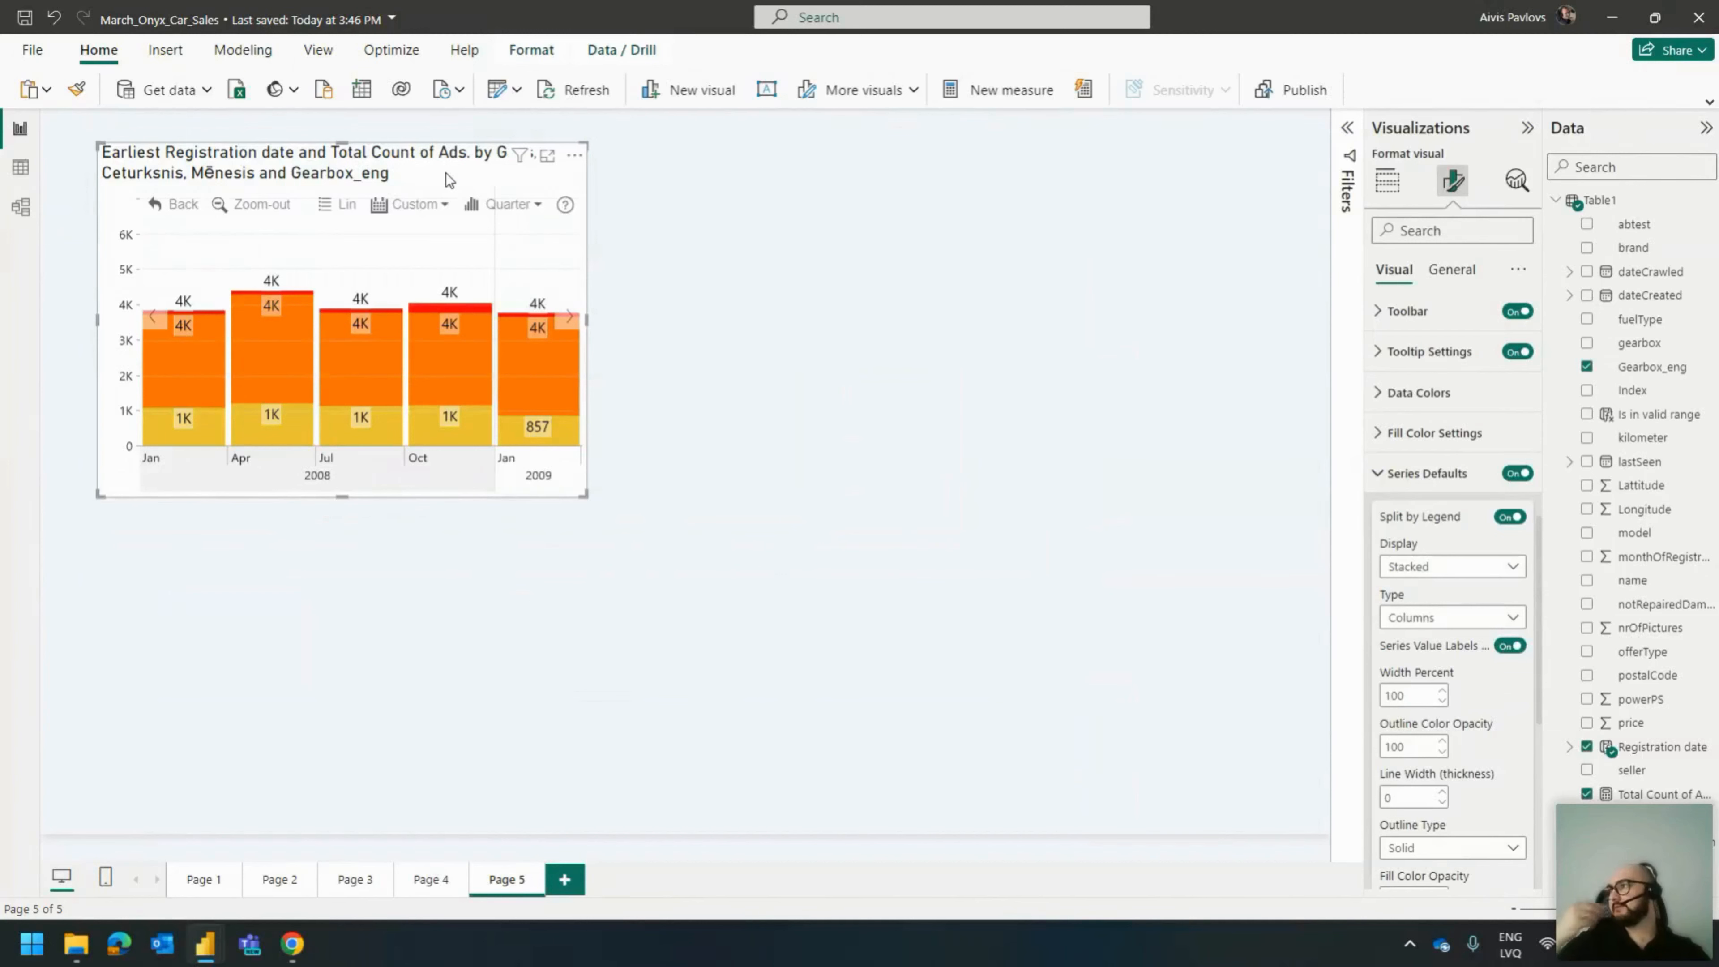
Delete the timeline visual from Page 5.
key(Delete)
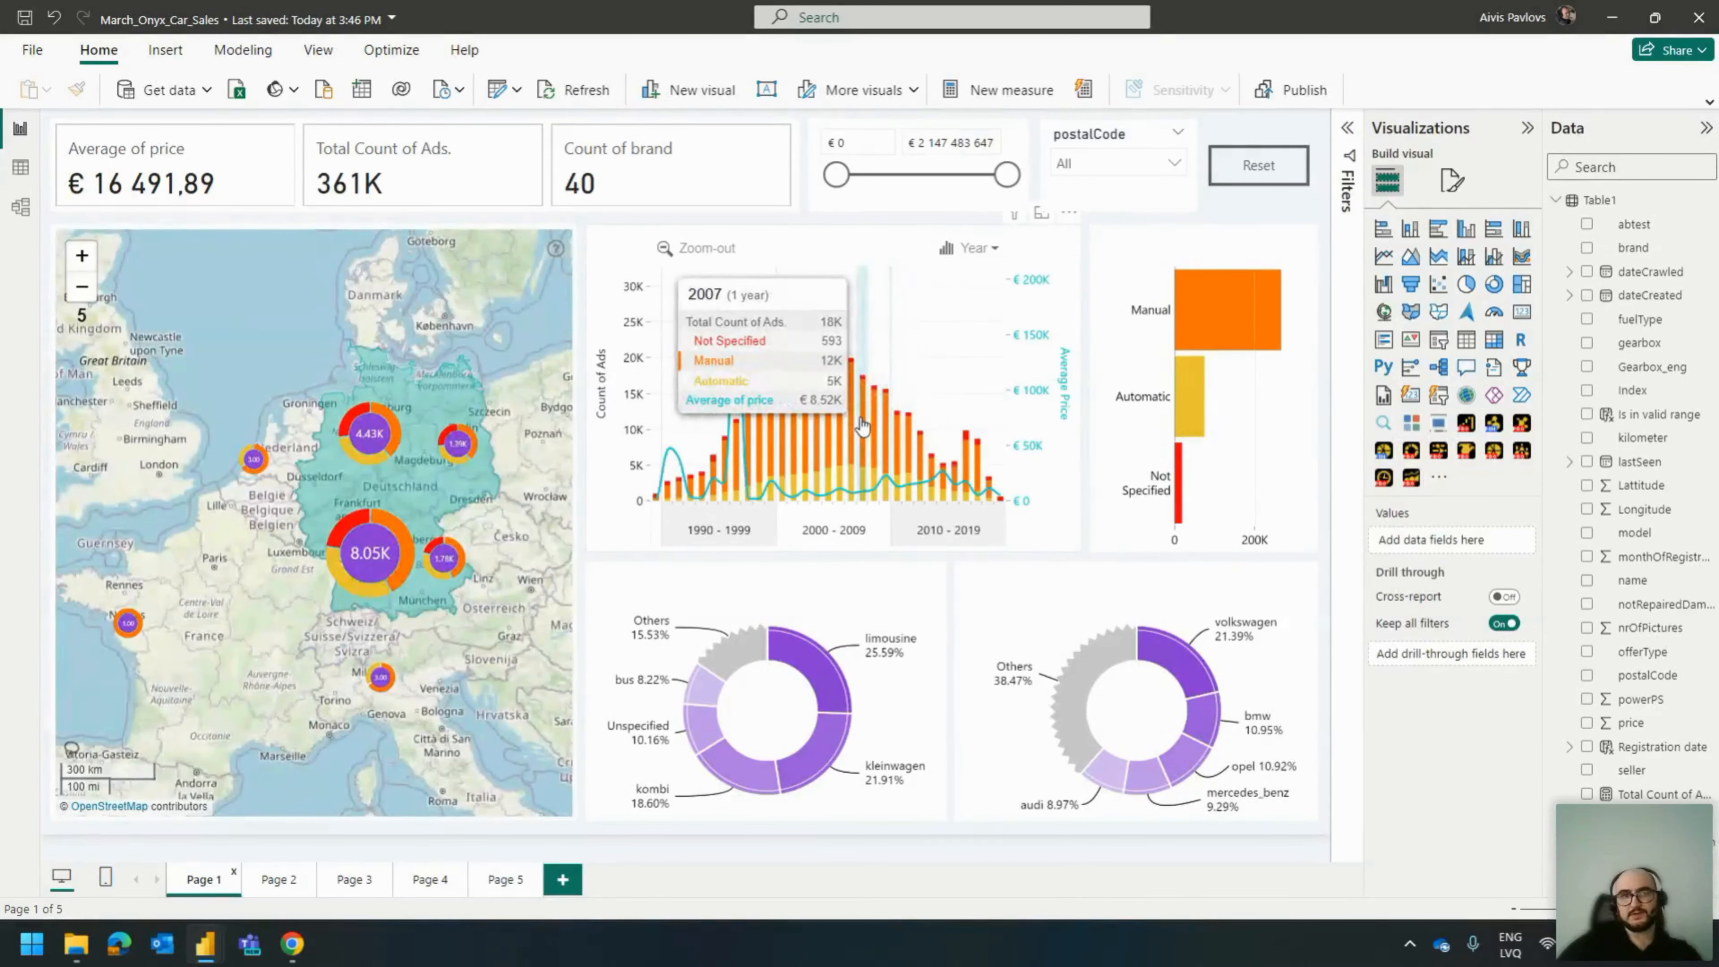
Select the timeline on Page 1 and review the fields assigned to it.
click(1042, 487)
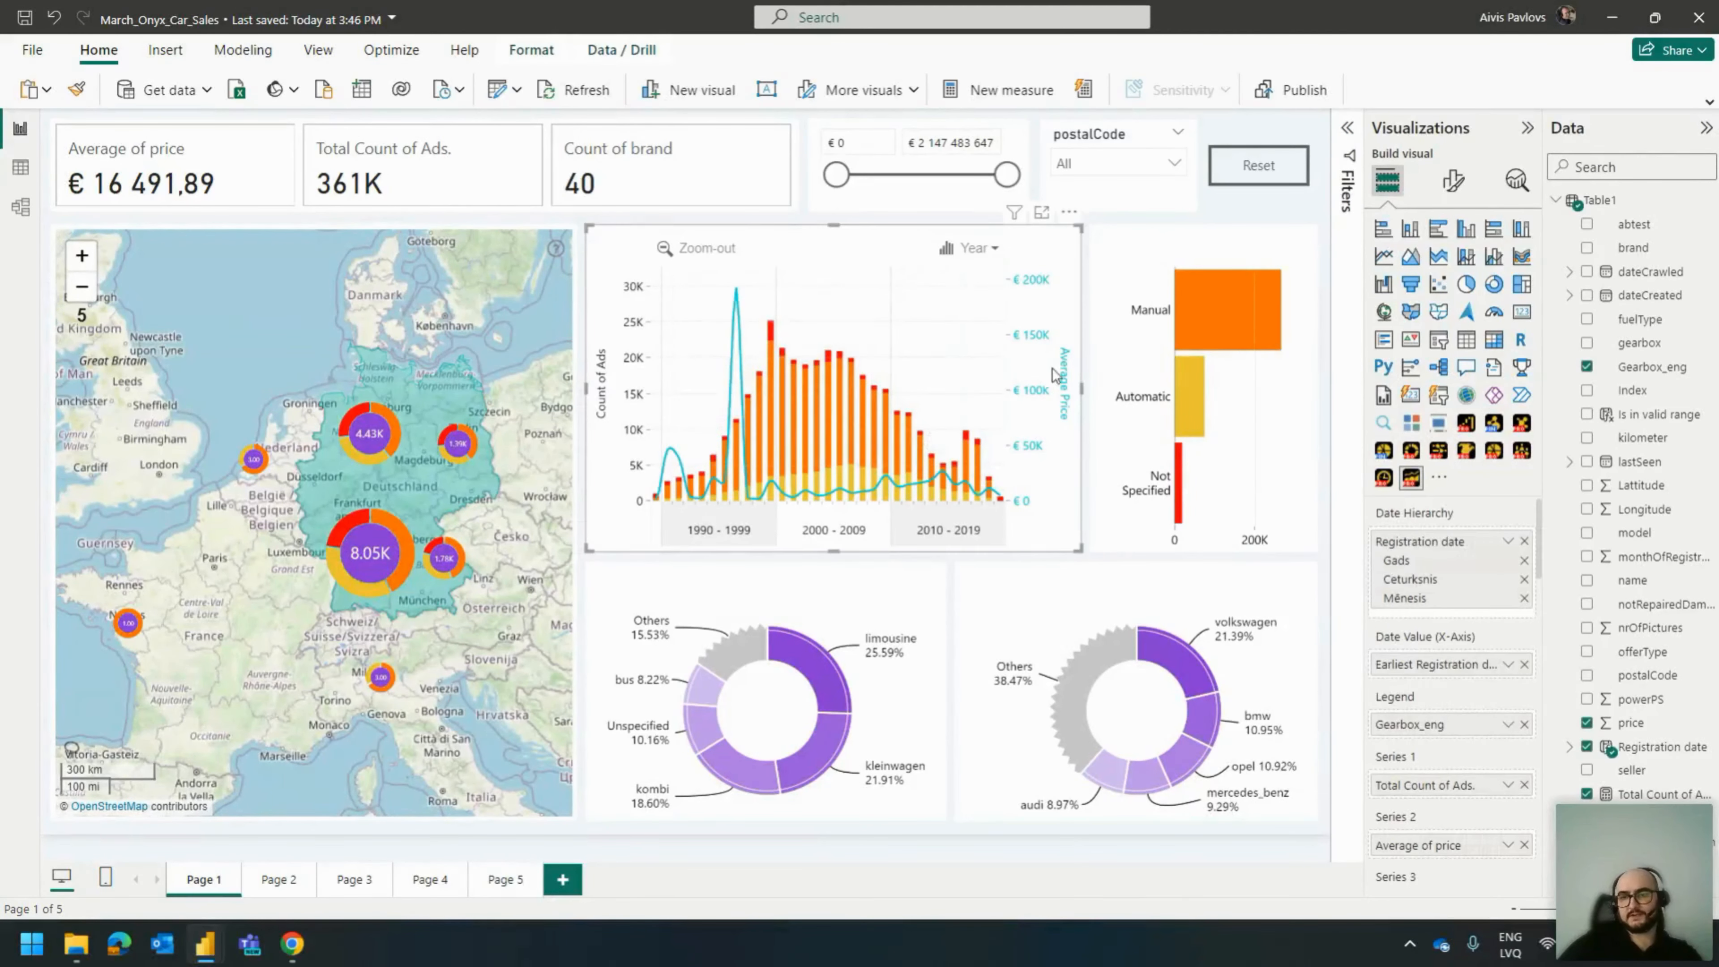
scroll(1455, 708, down, 1)
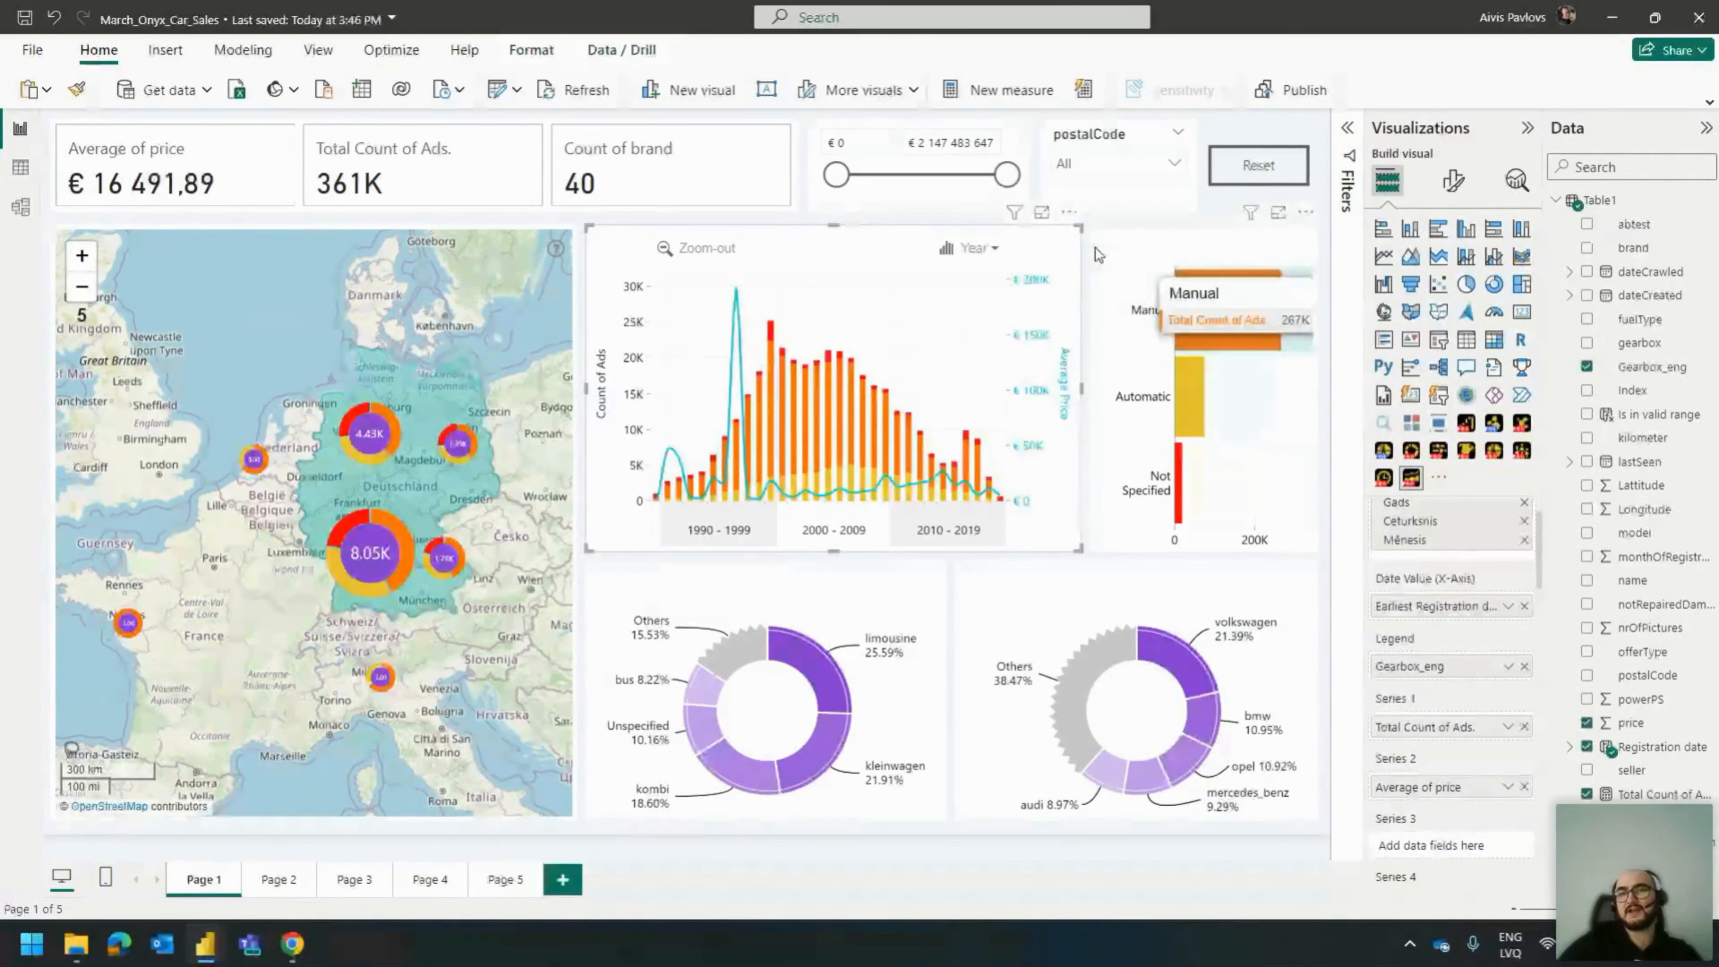
click(922, 142)
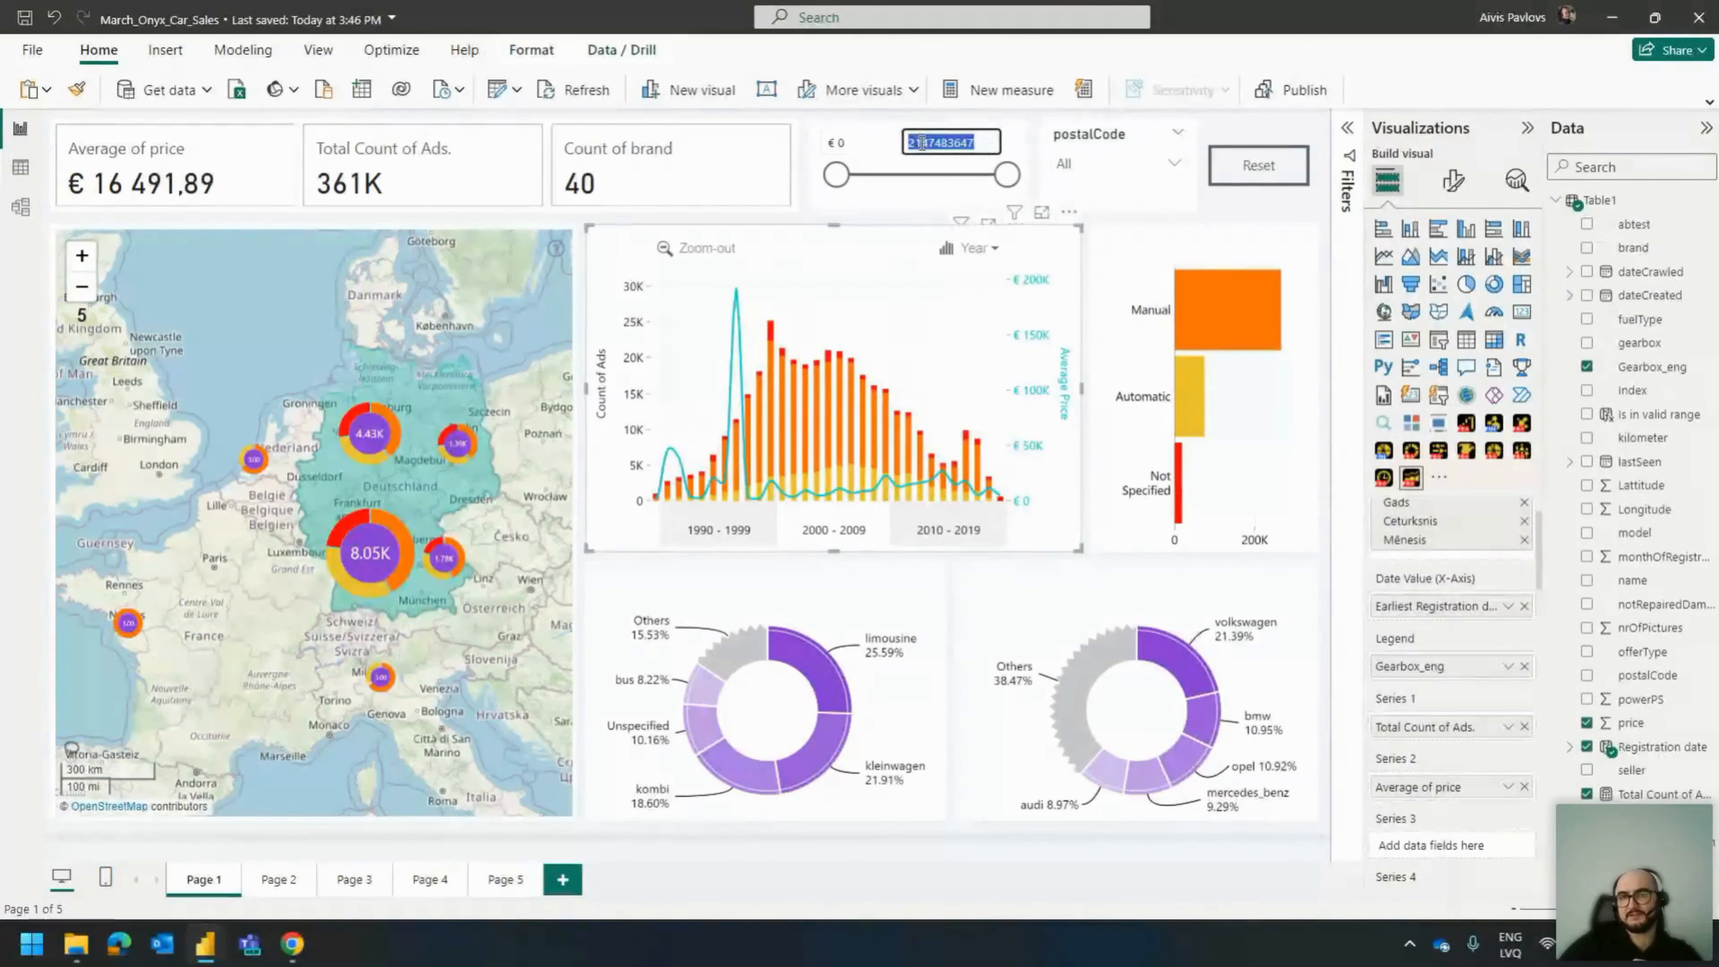
drag(922, 143, 937, 154)
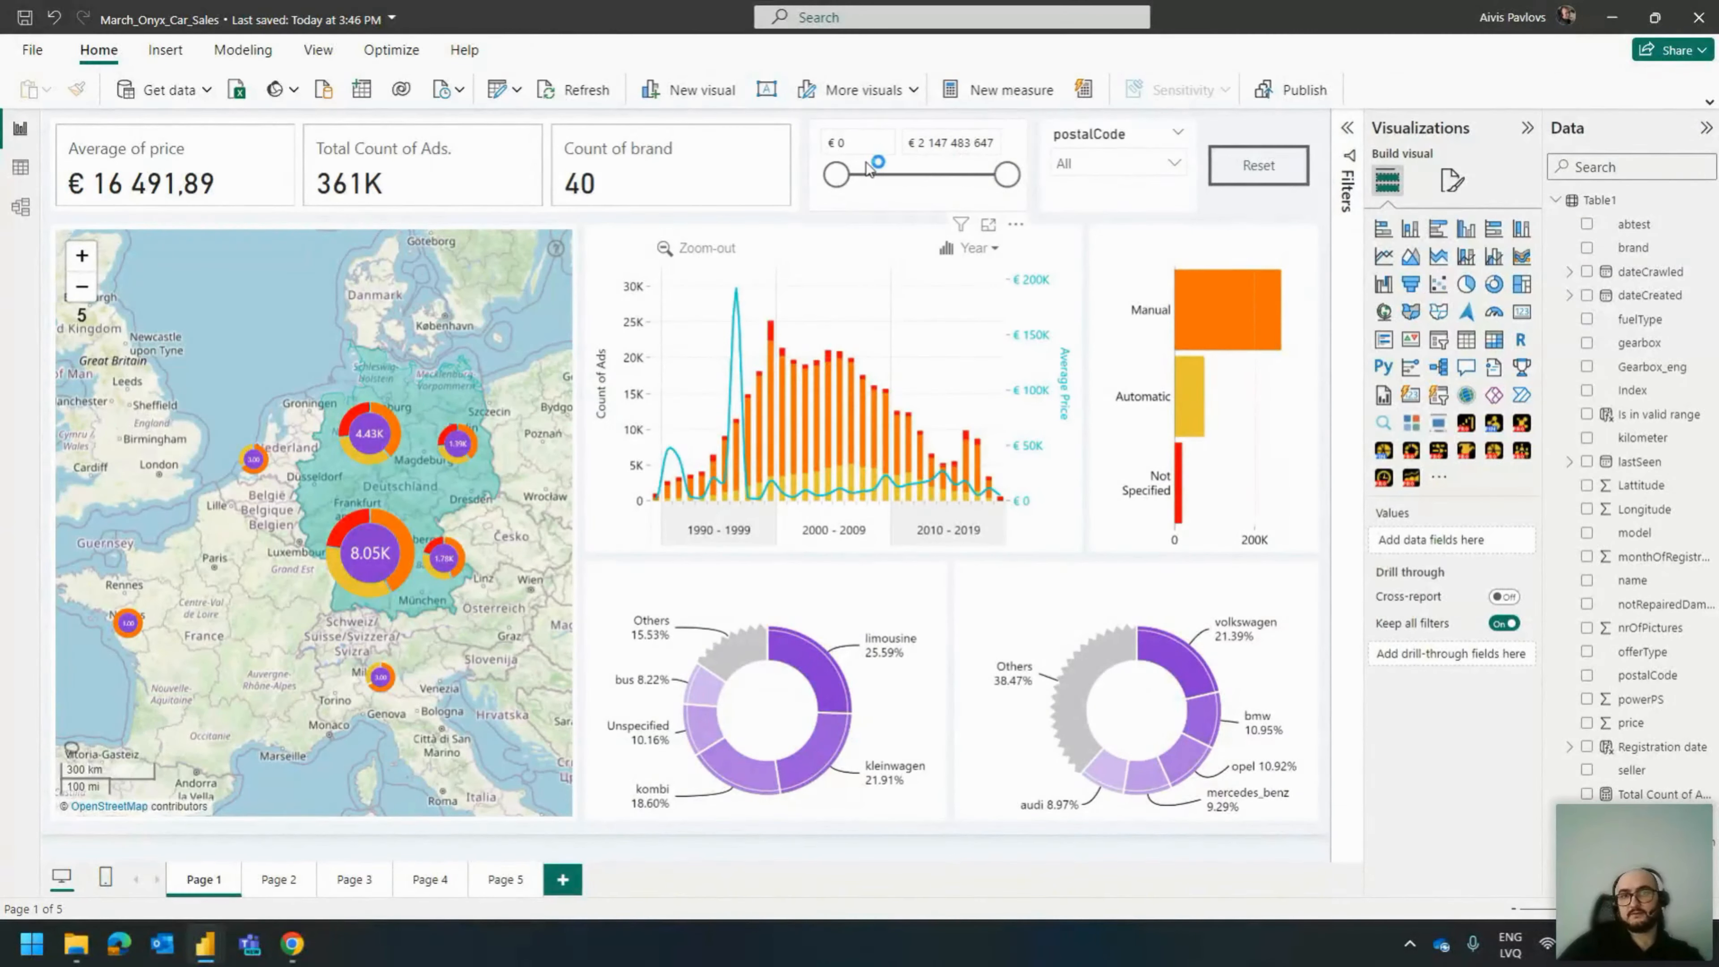
drag(835, 177, 980, 174)
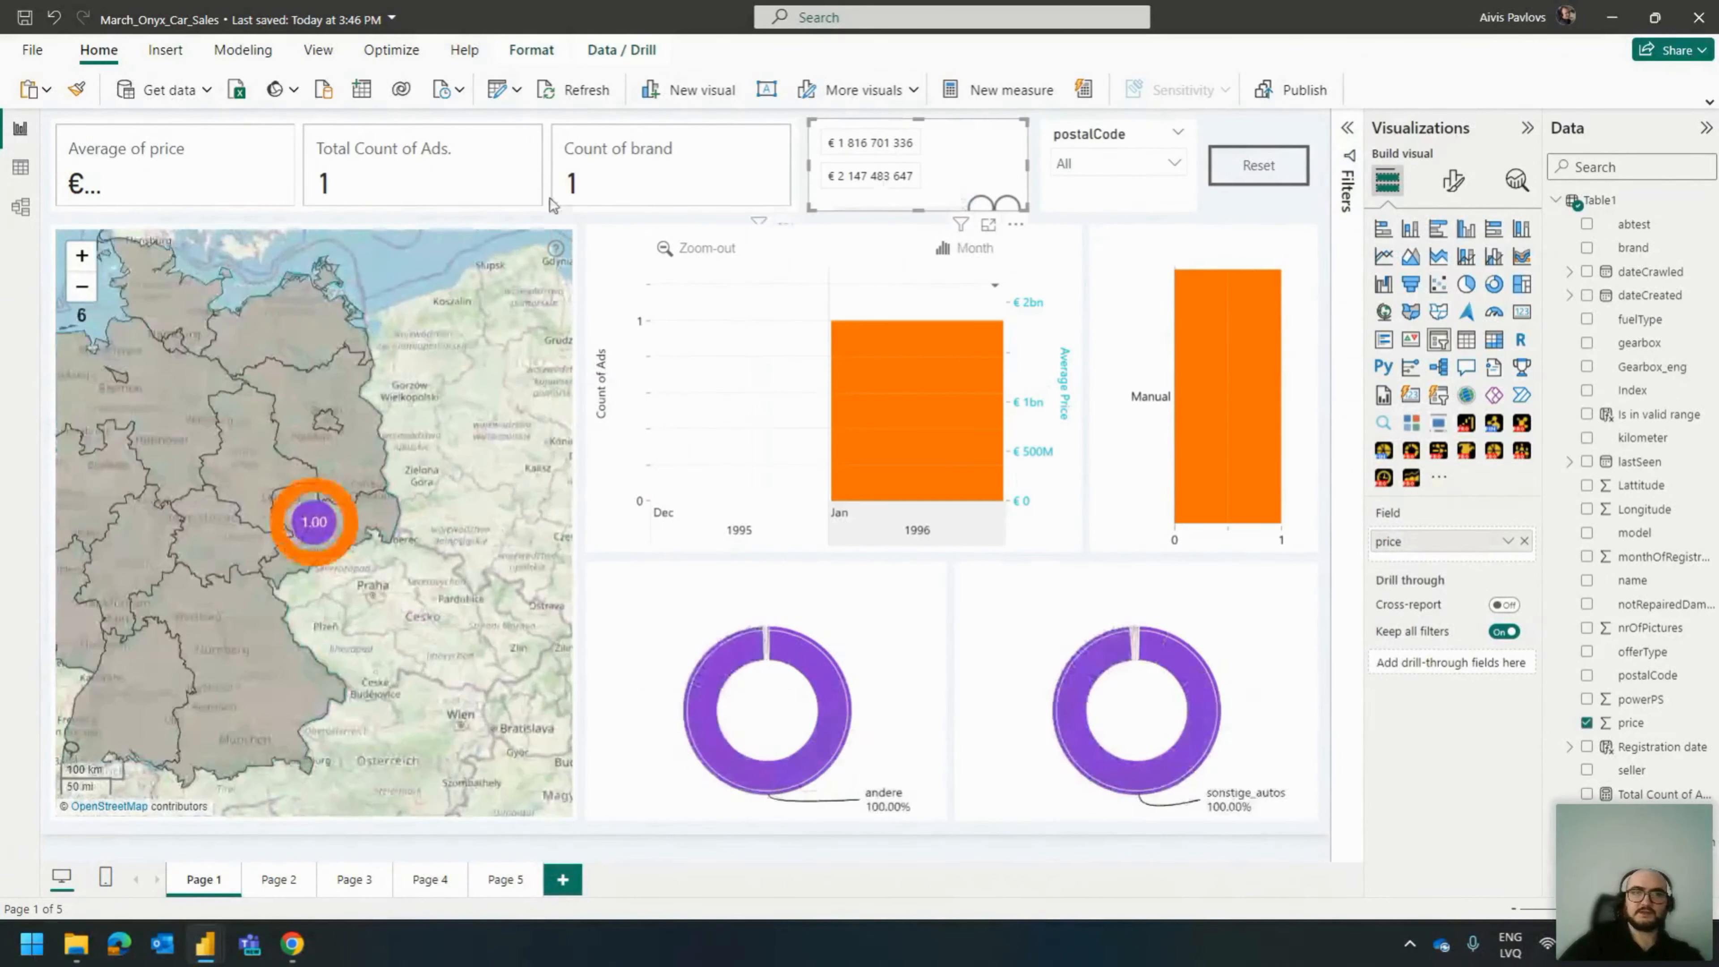
Drill through from the andere segment of the vehicle type donut to Page 2, and return to Page 1.
right_click(775, 642)
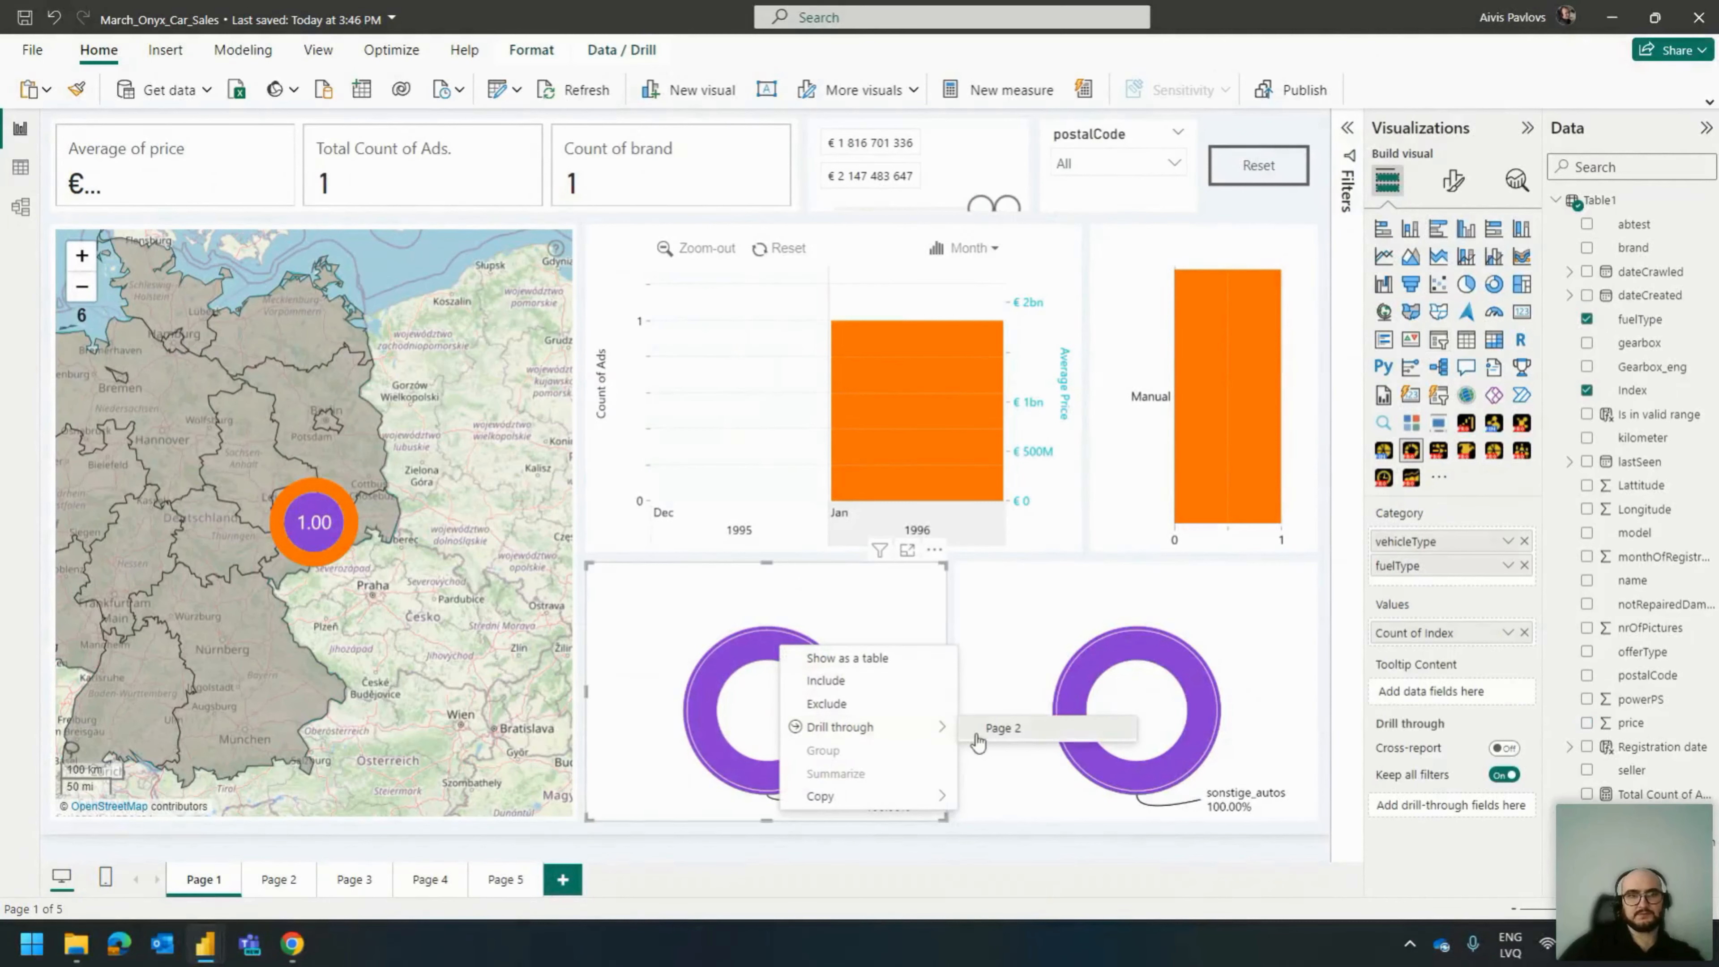
click(982, 730)
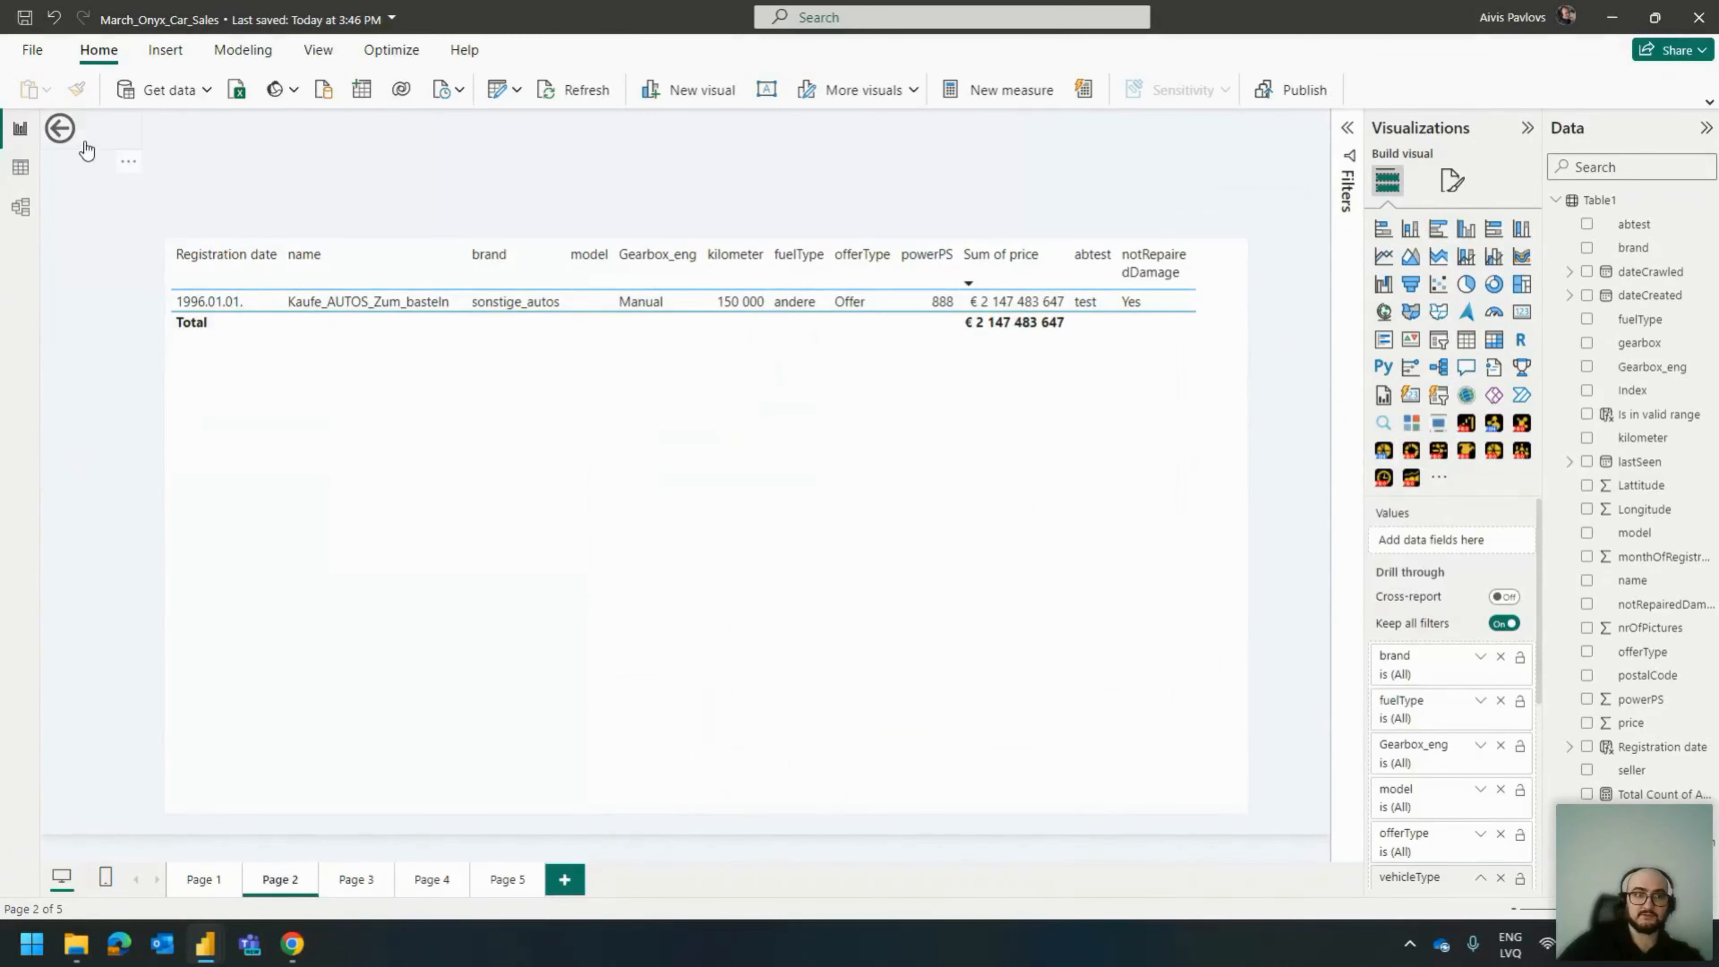
ctrl+click(59, 129)
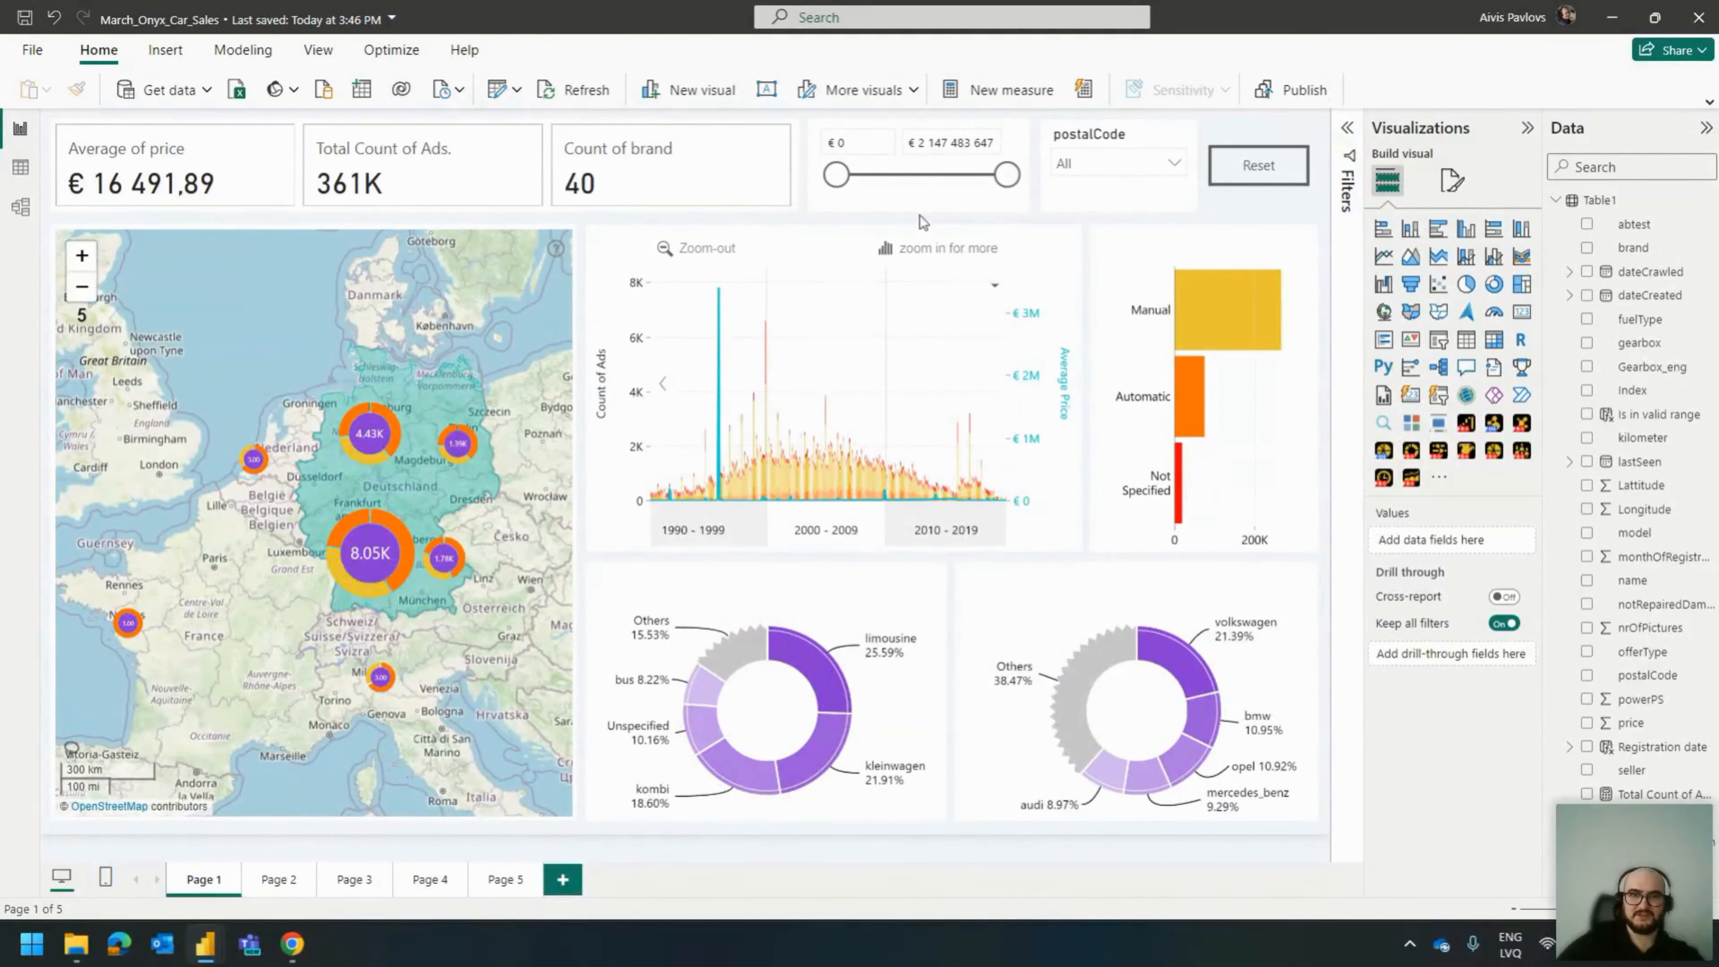
Cross-filter the report by the Manual bar in the gearbox chart, inspect the map's clusters, and clear the filter.
click(910, 396)
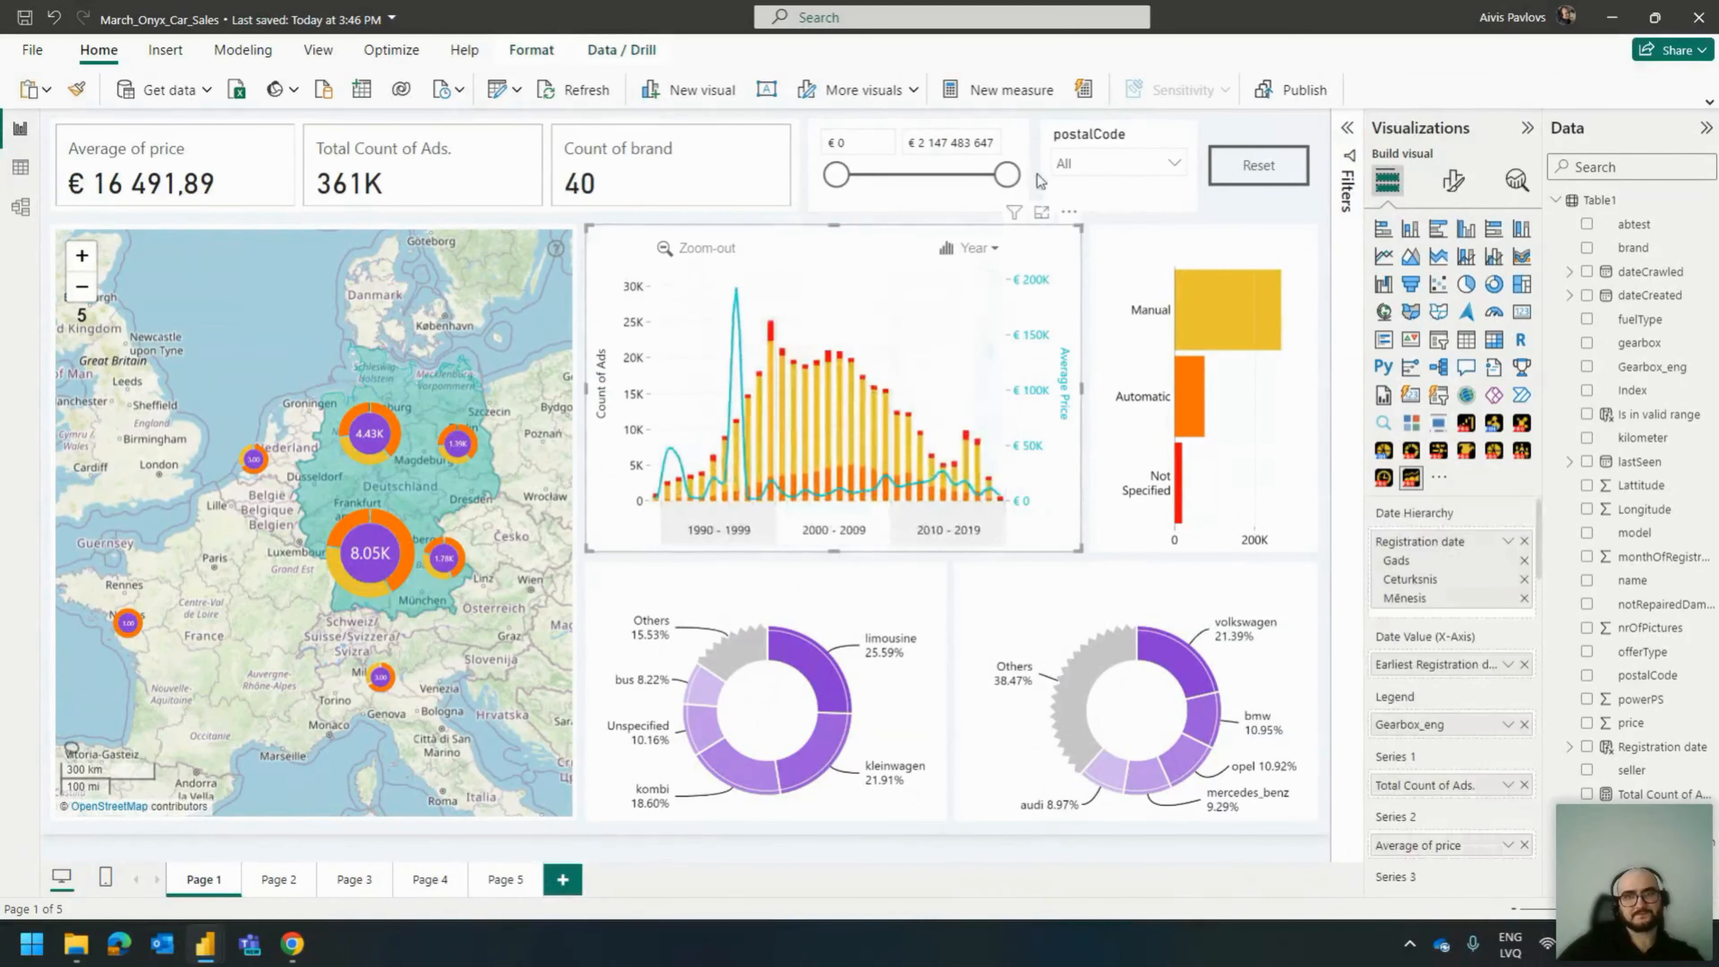
click(1244, 213)
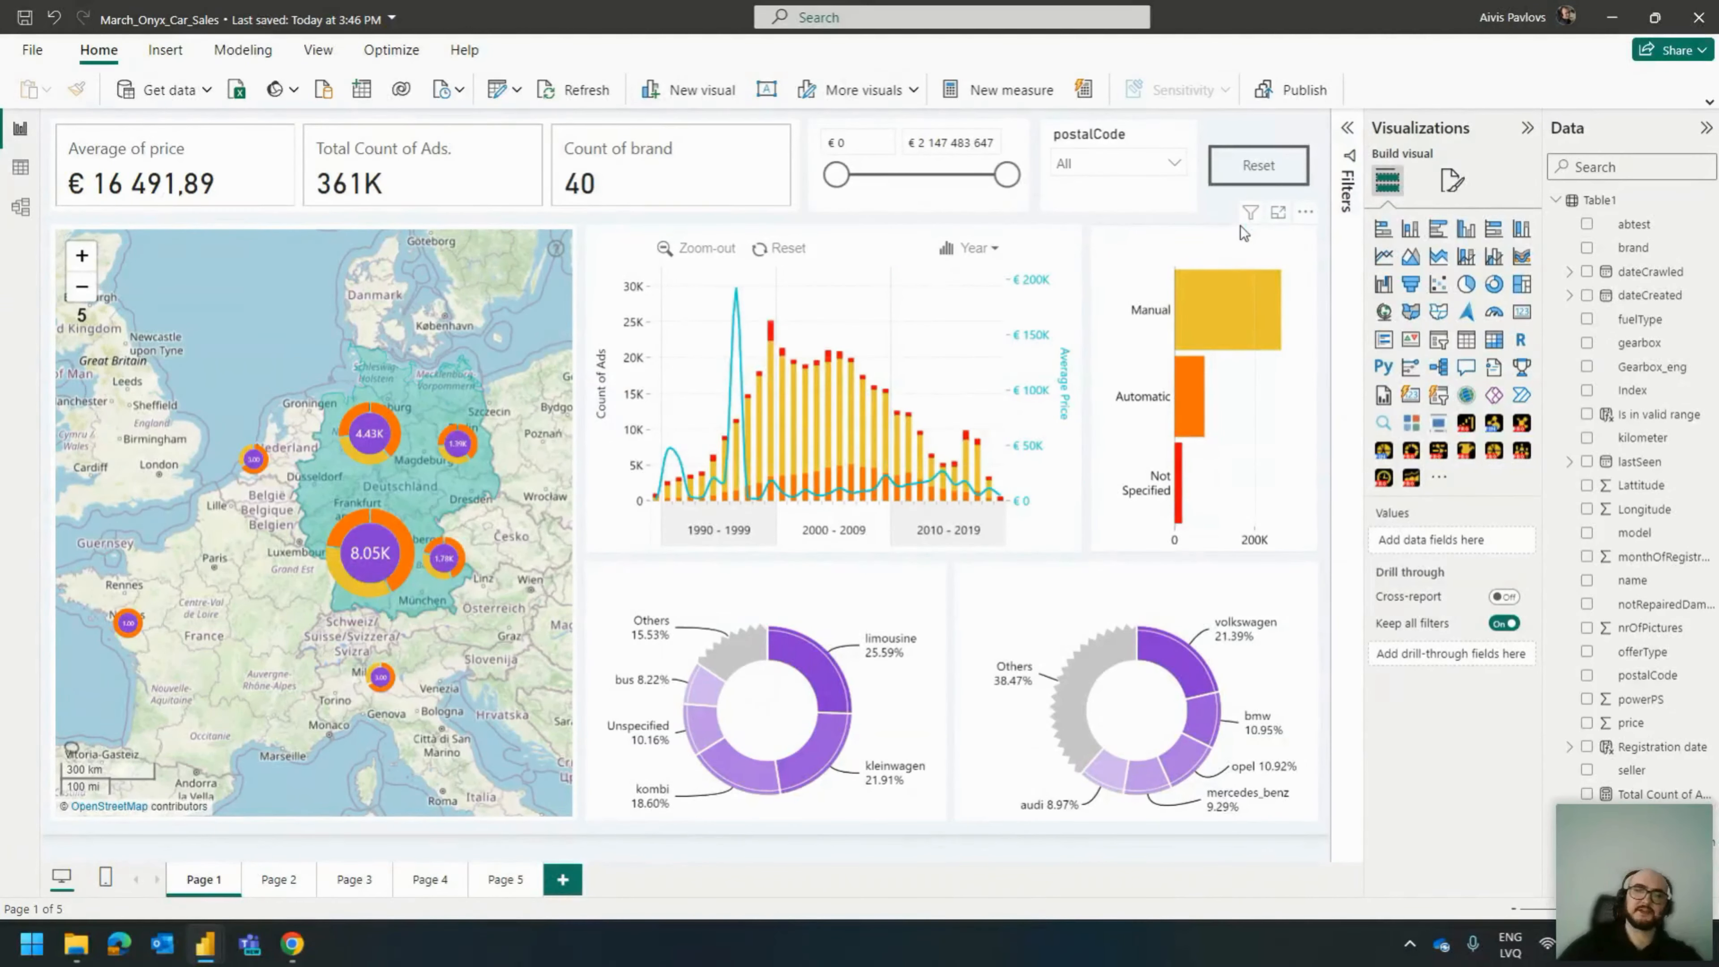
mouse_move(1167, 448)
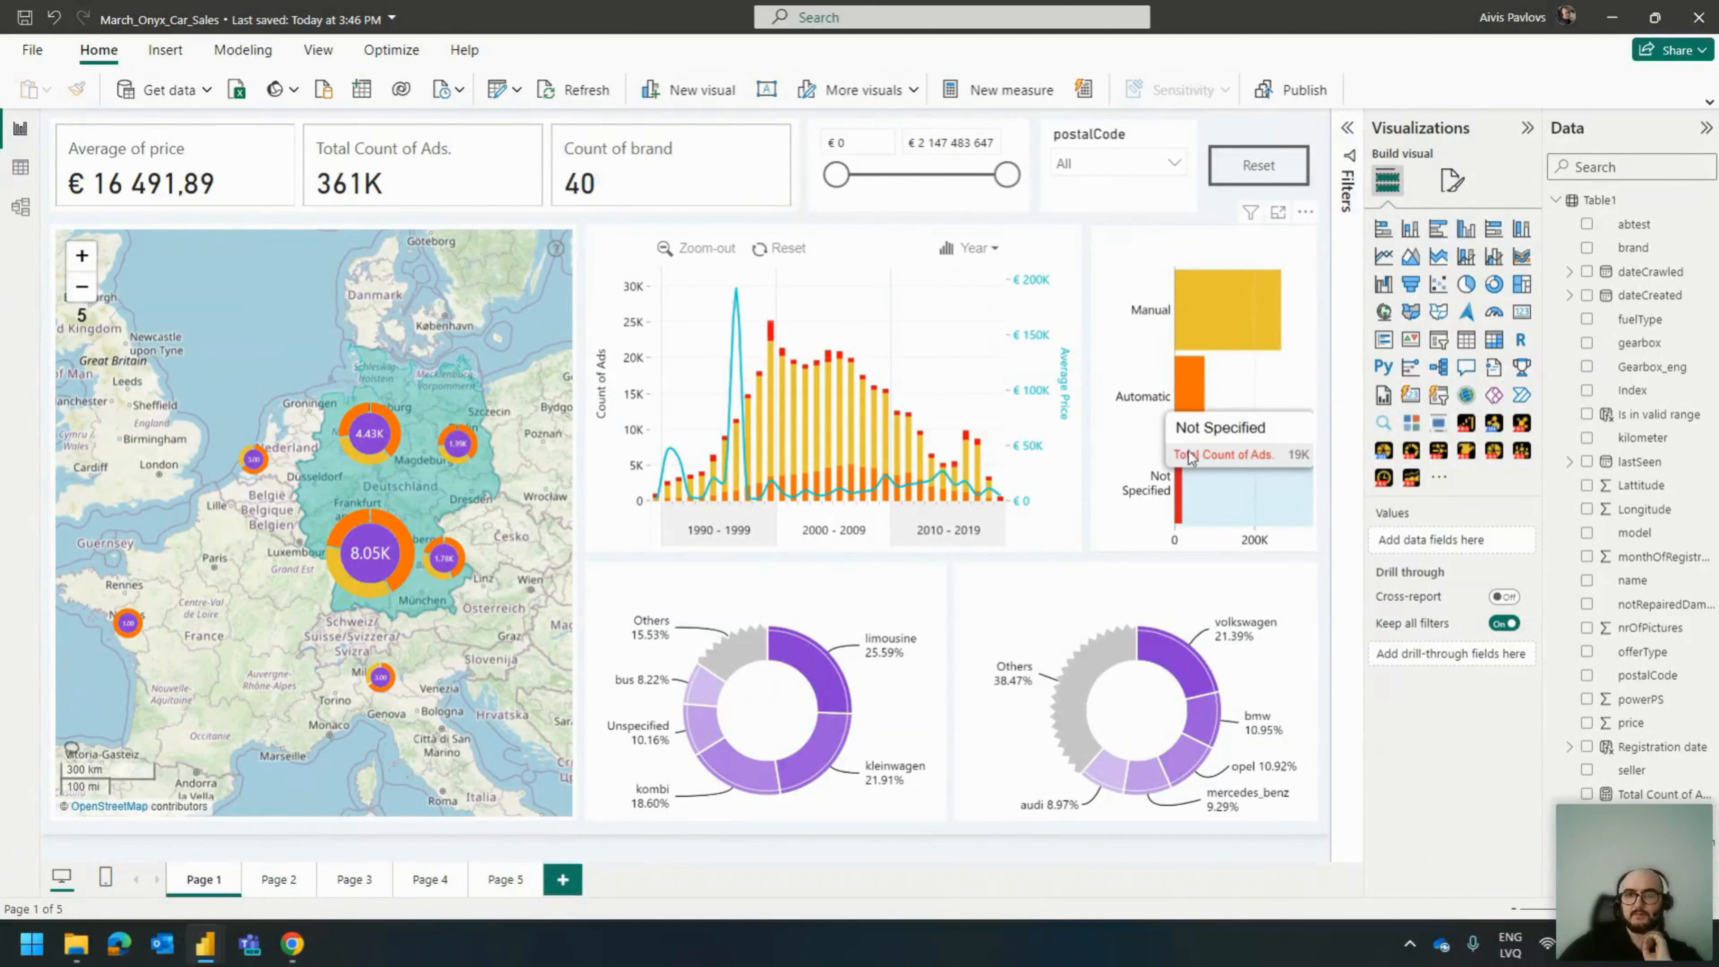
mouse_move(1172, 335)
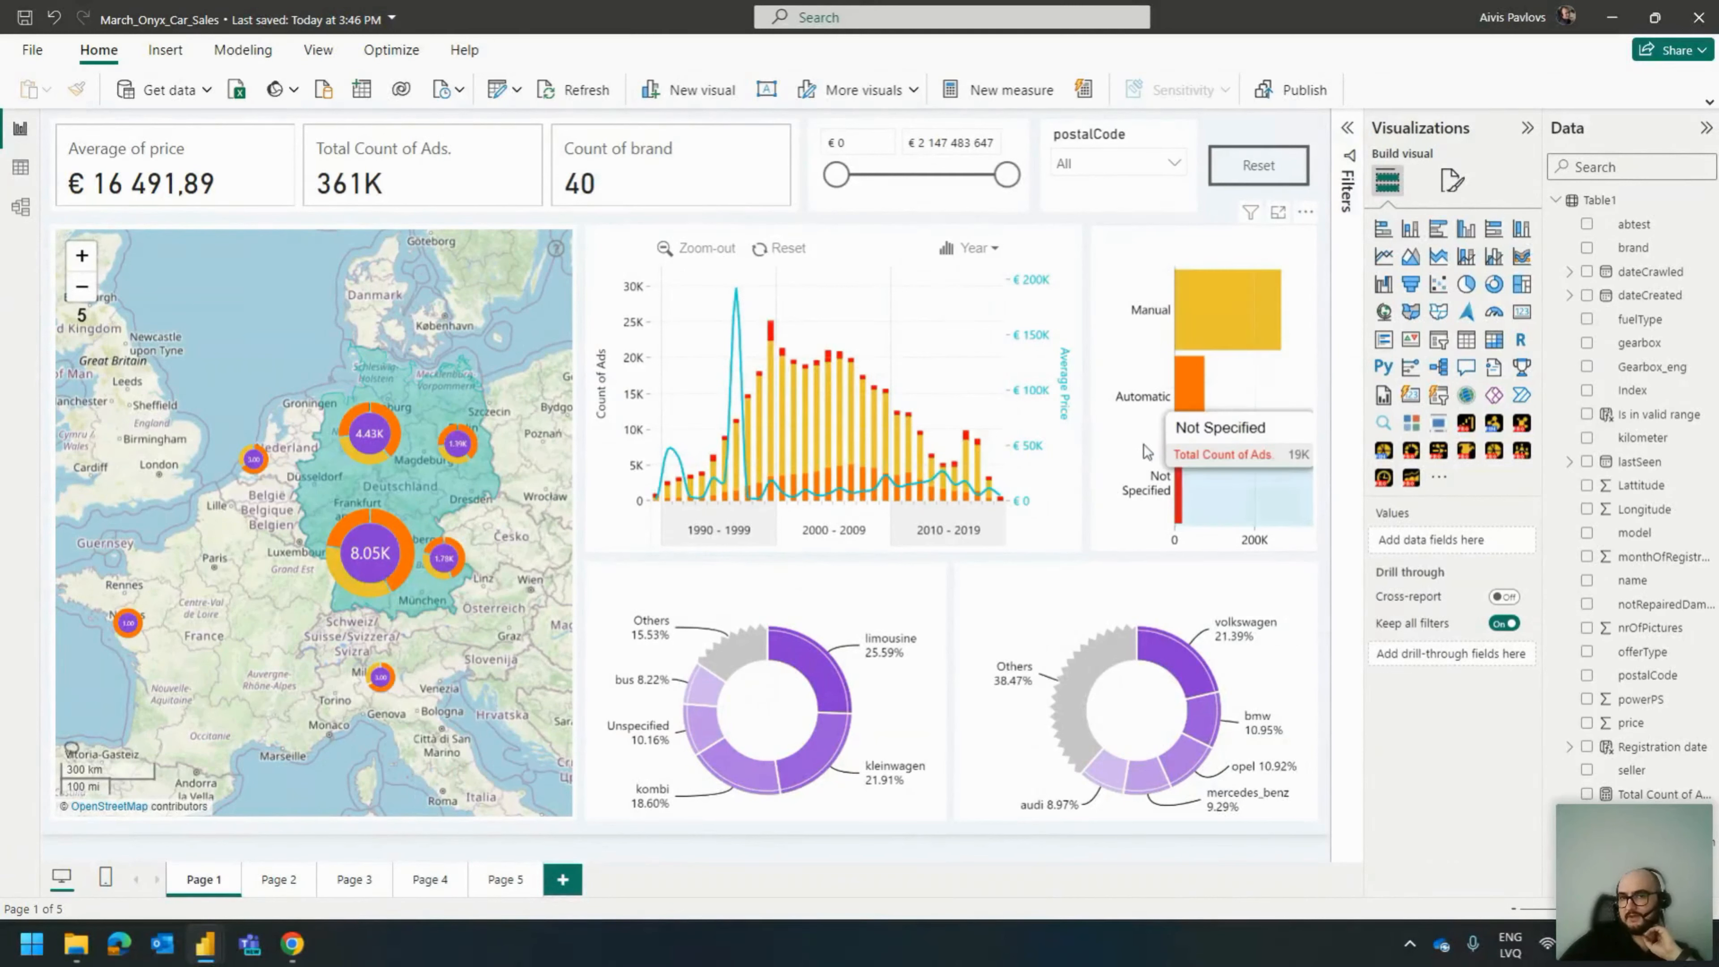
mouse_move(877, 412)
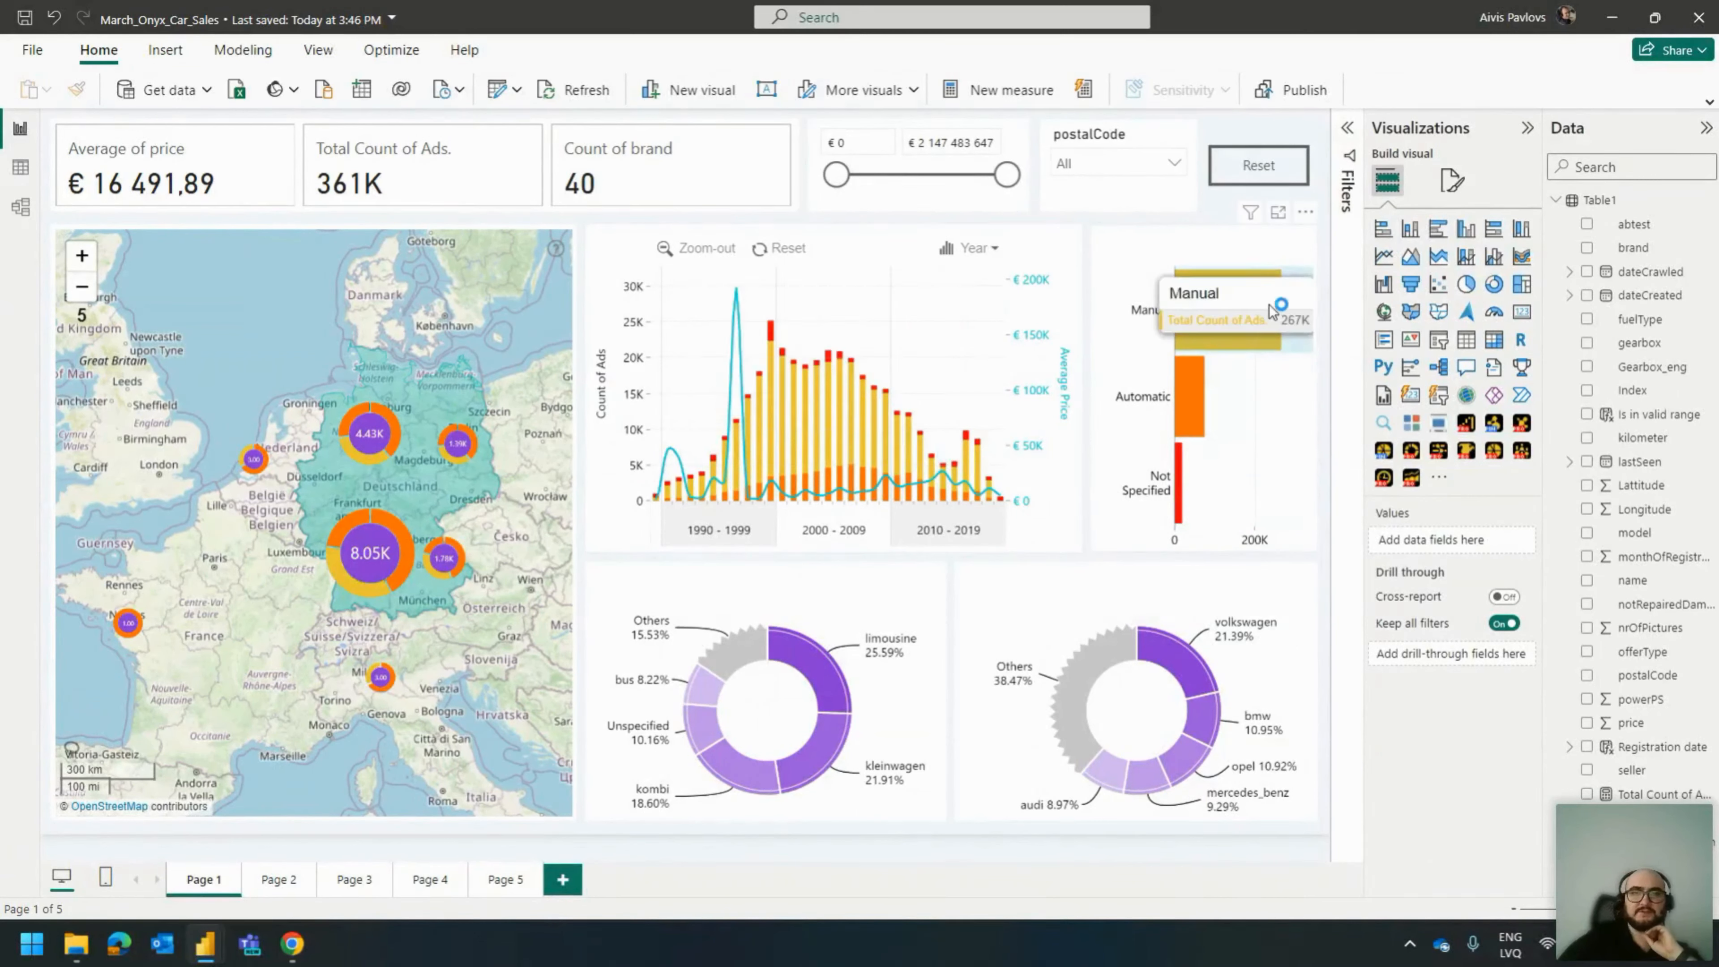
click(1248, 329)
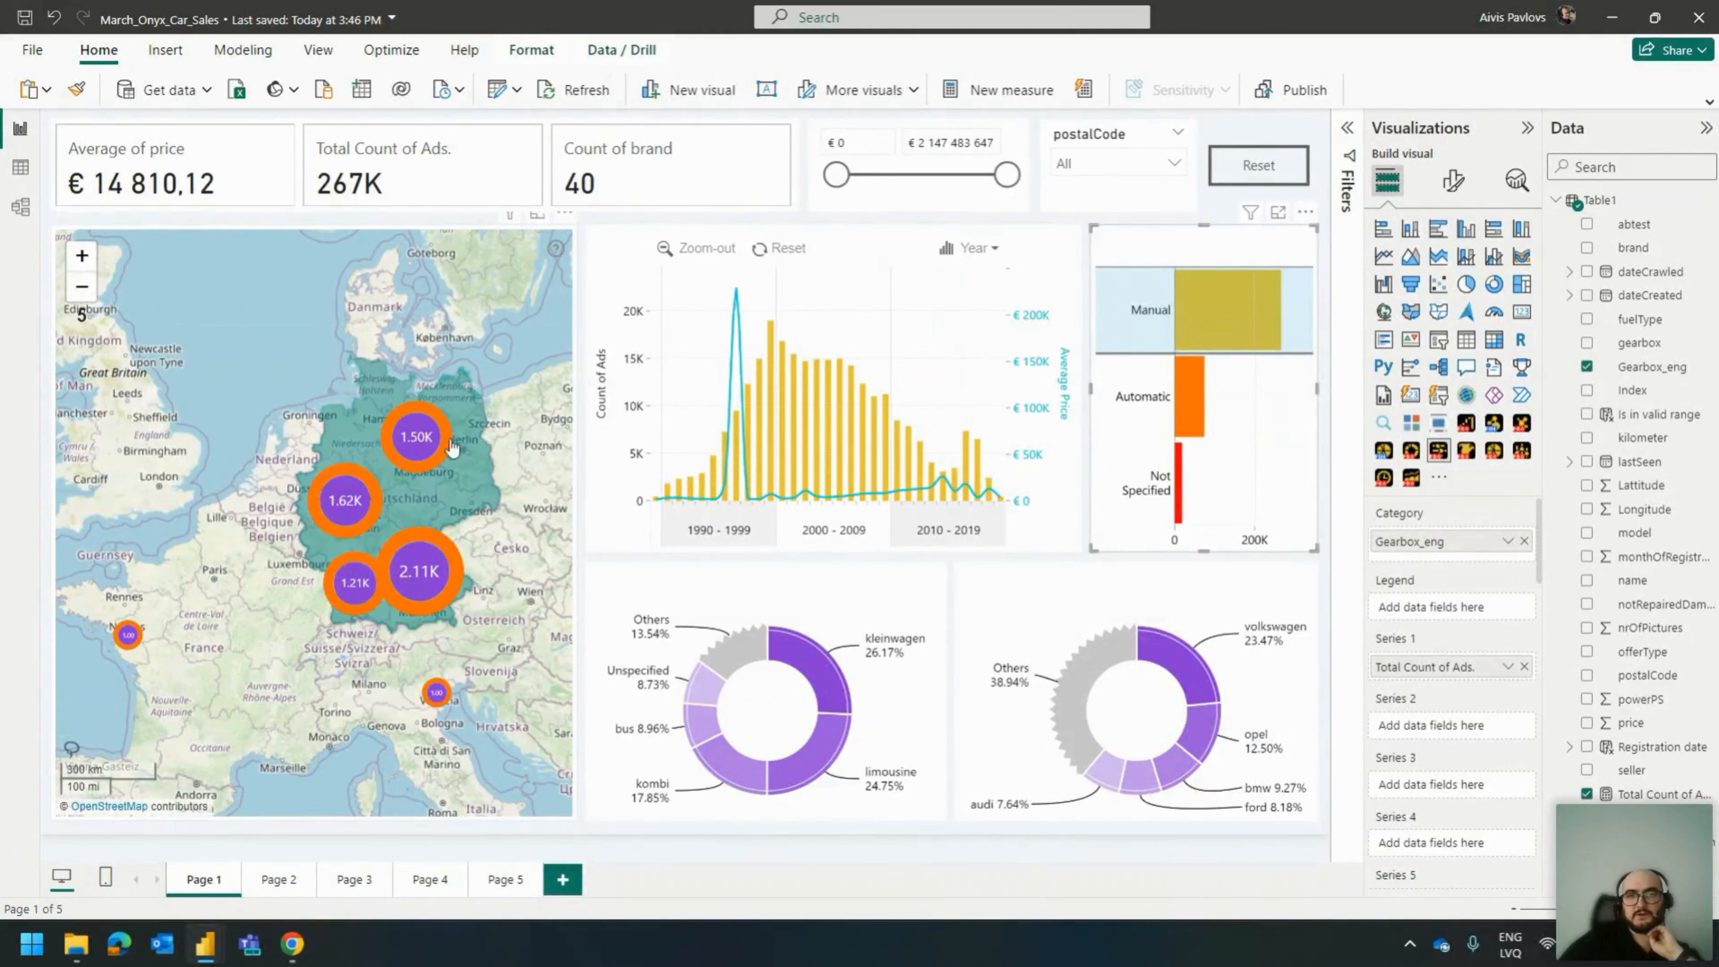
click(530, 415)
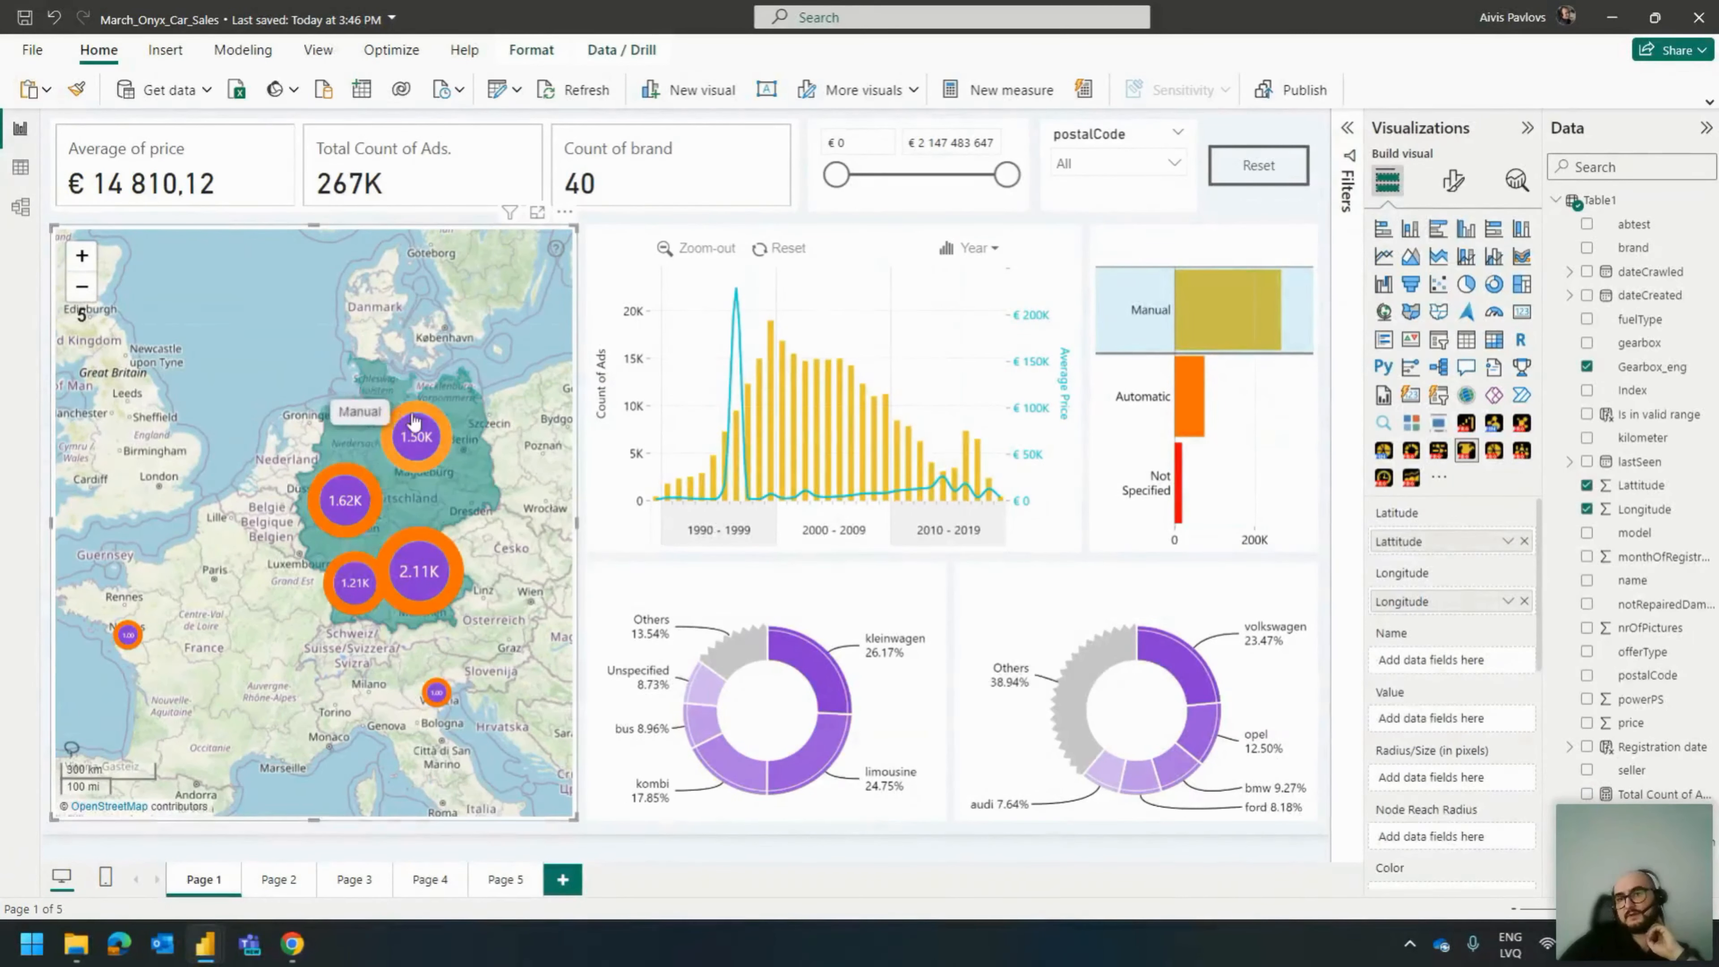
click(1209, 315)
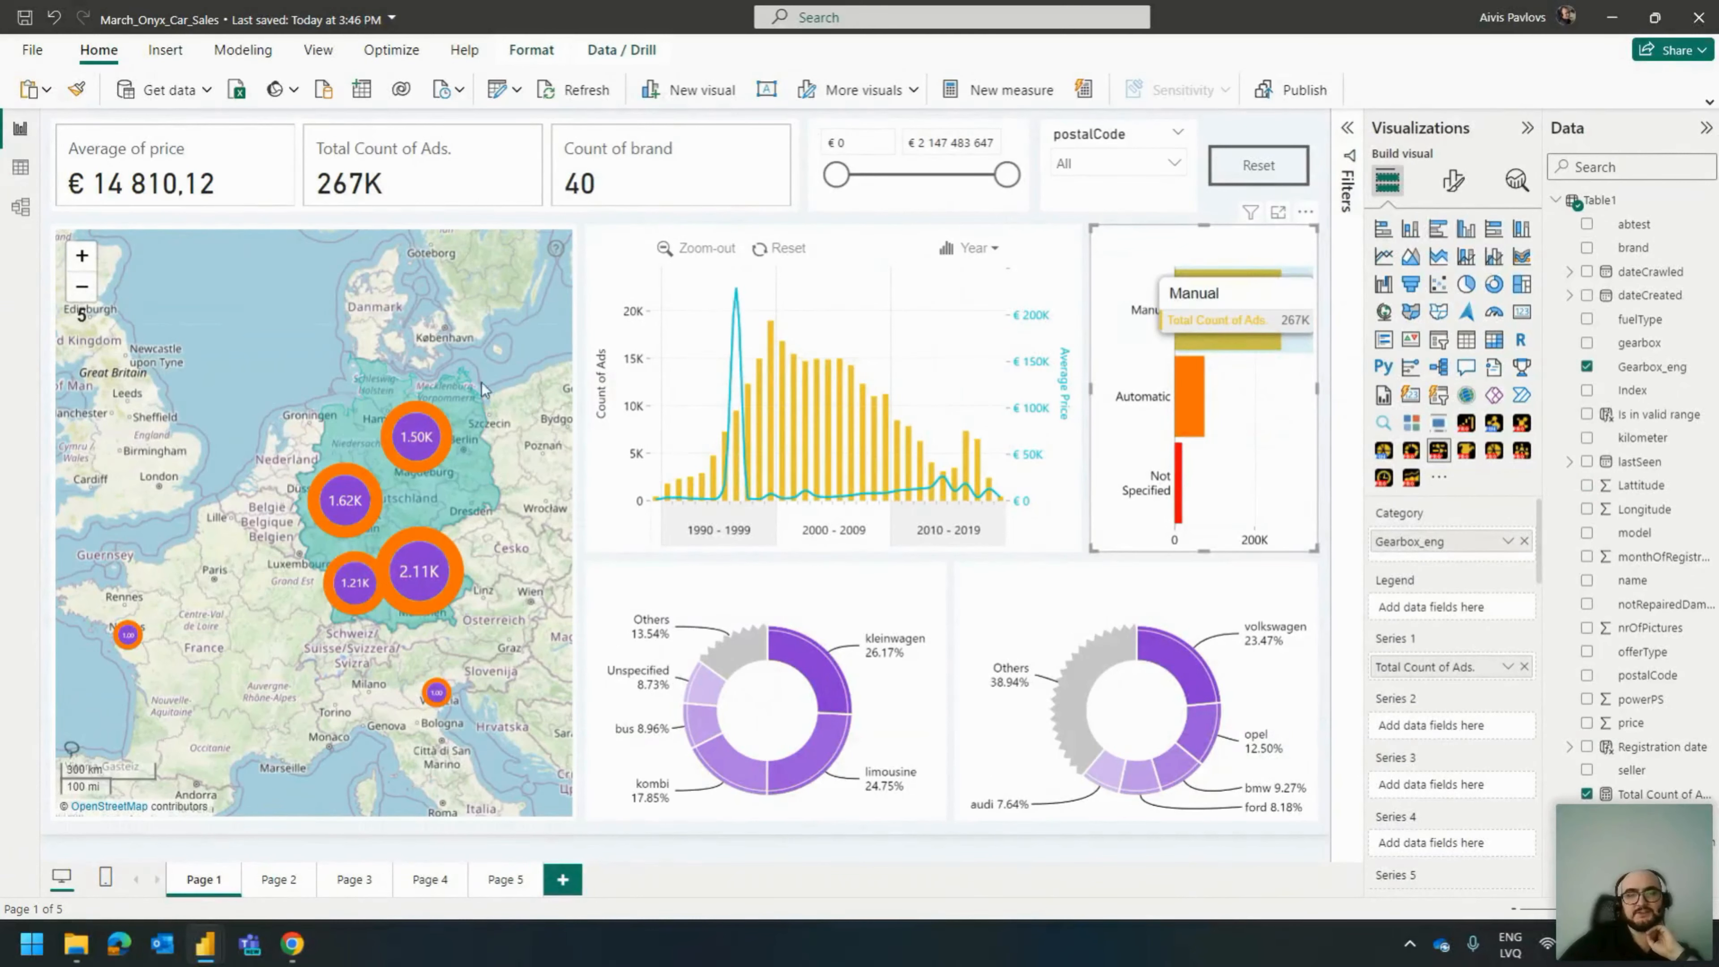
click(1139, 299)
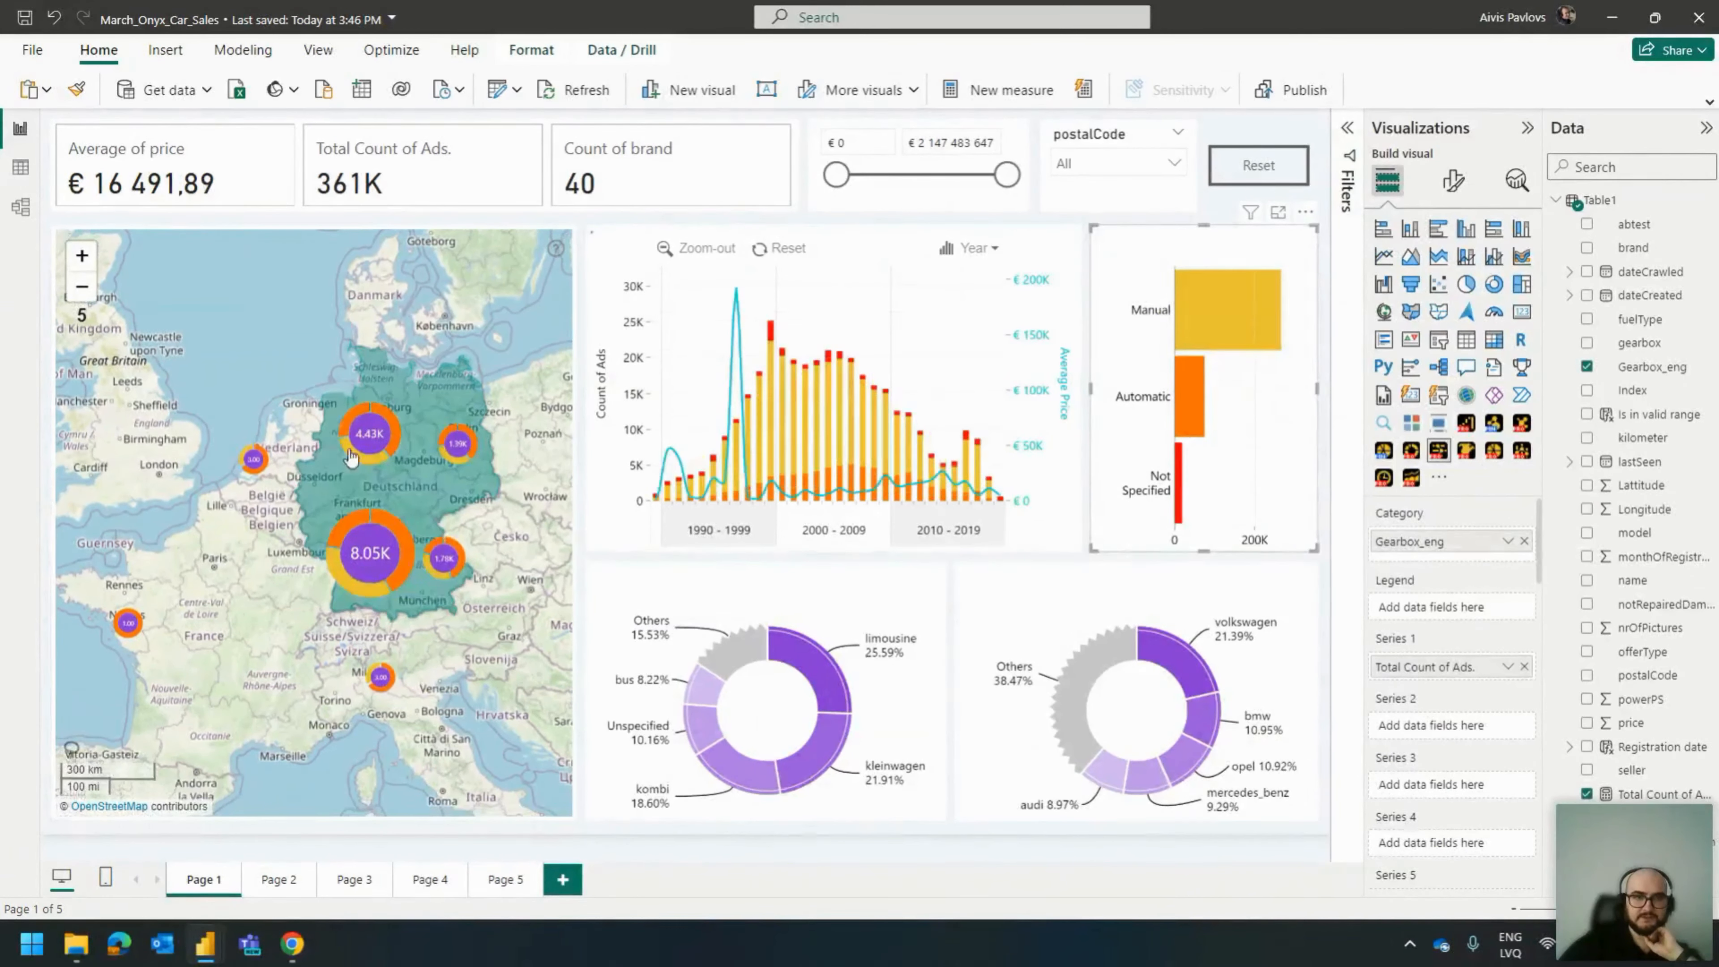
Set the map's category colors to yellow for Manual, orange for Automatic and red for Not-Specified.
click(541, 464)
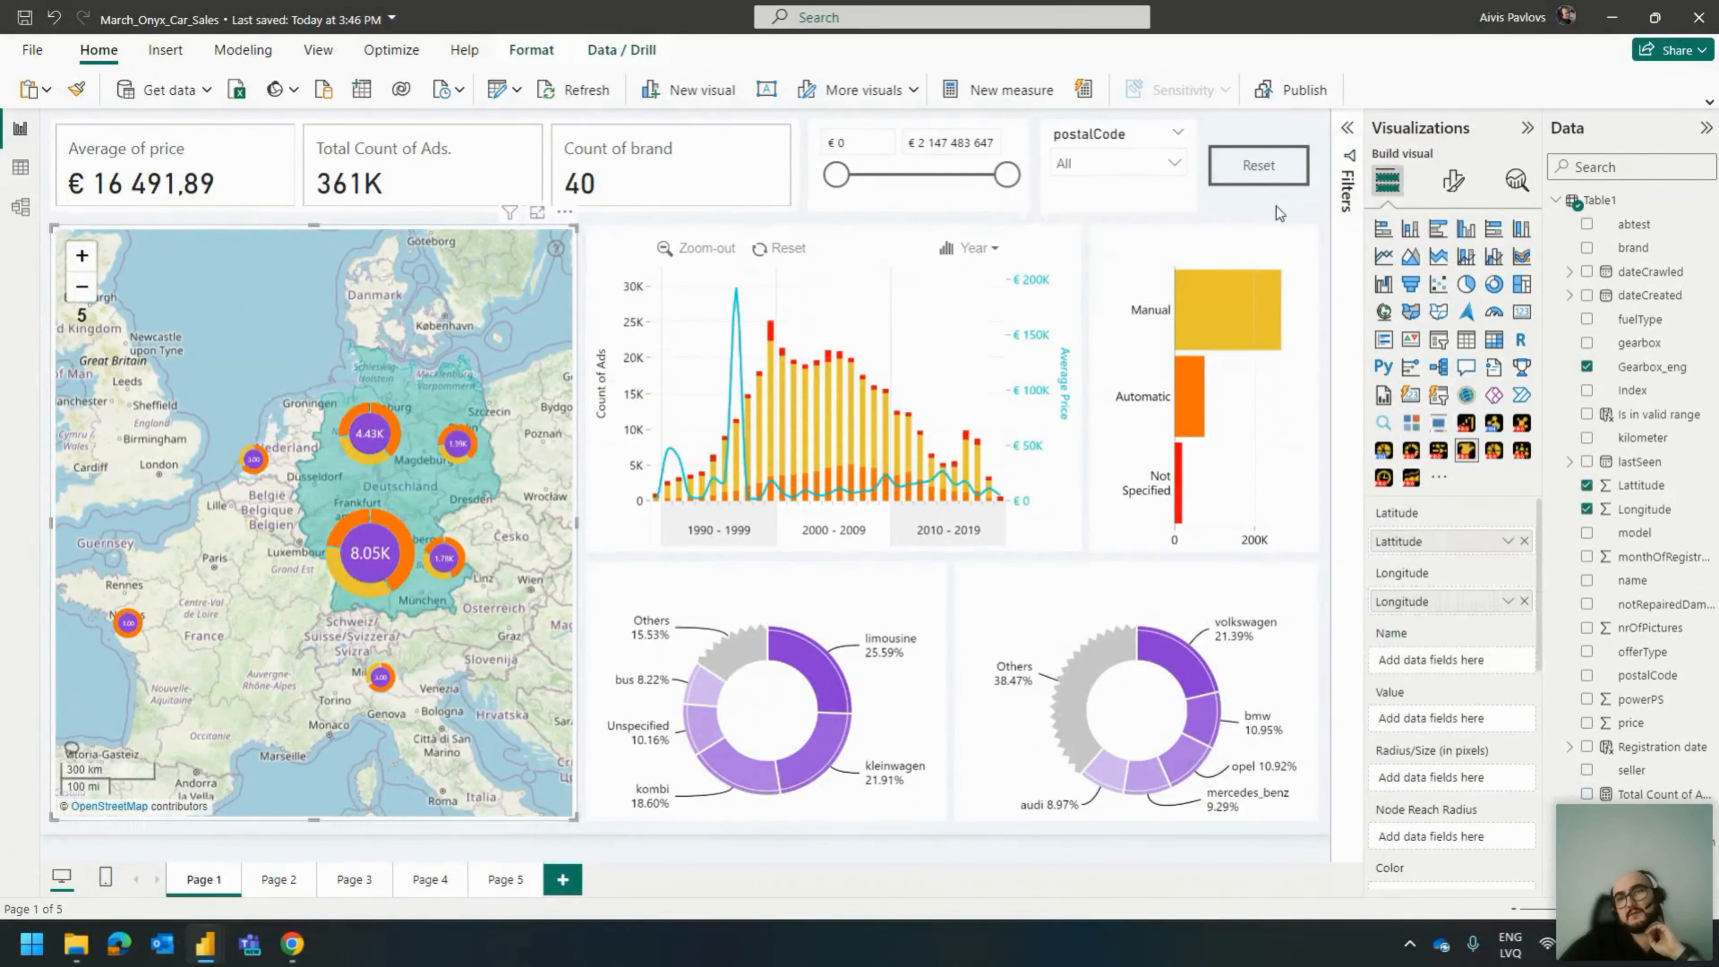
click(1446, 180)
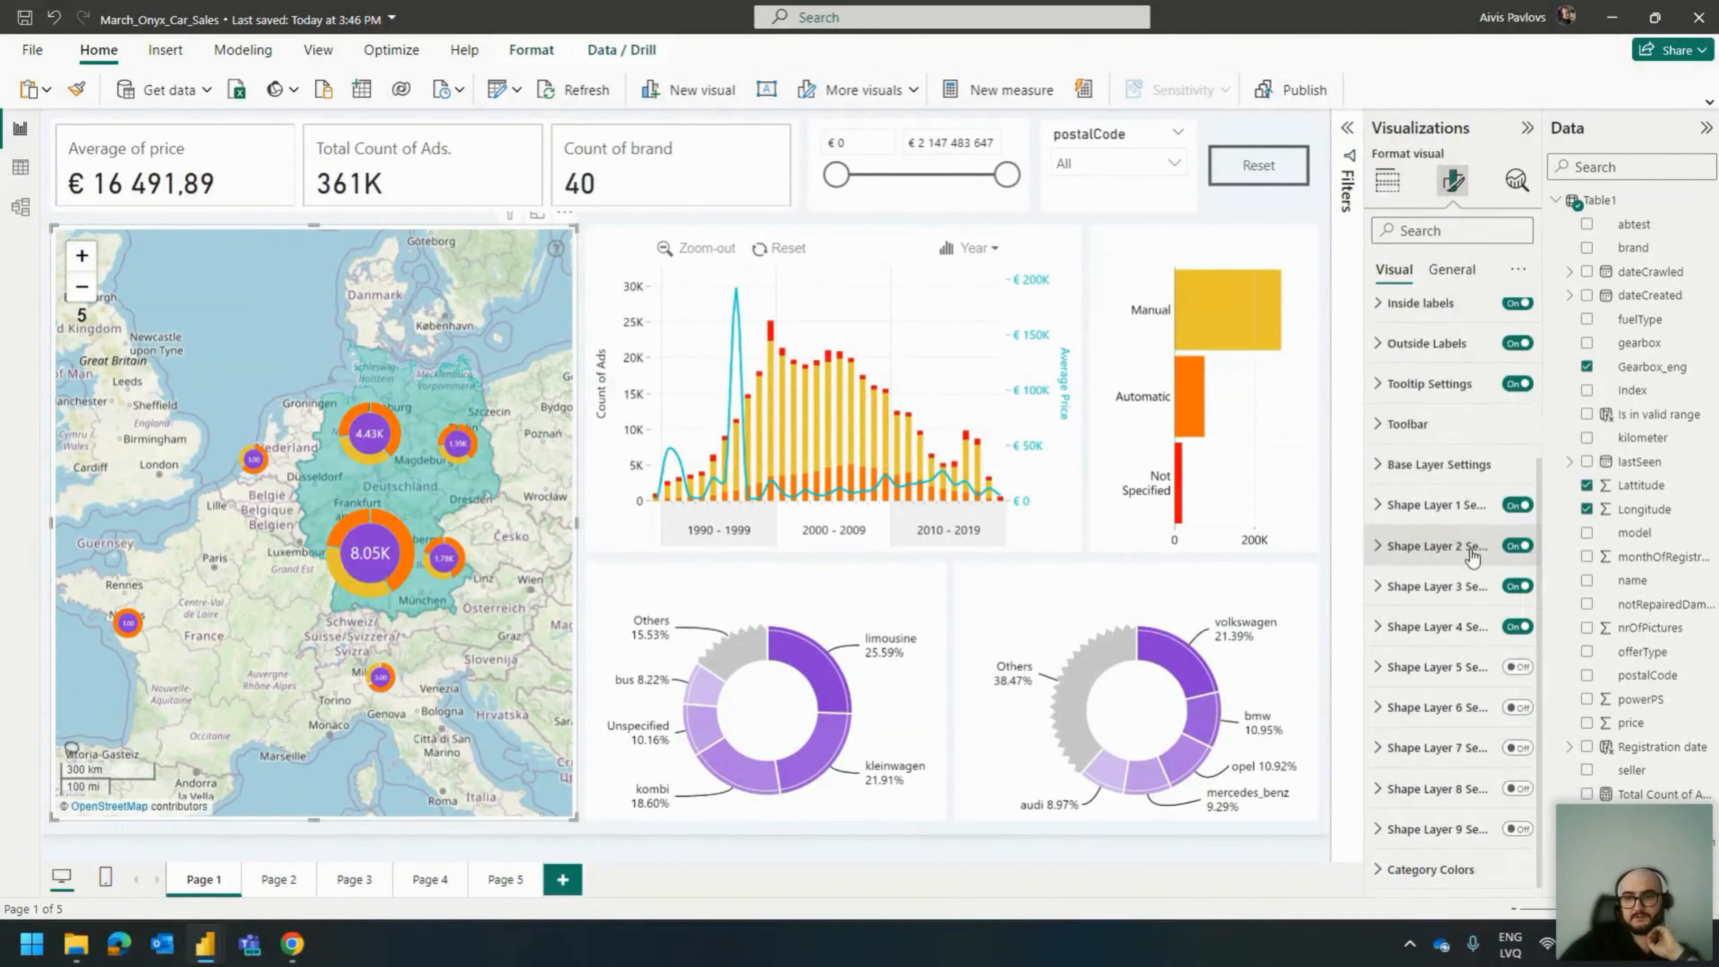
click(1462, 872)
scroll(1469, 677, down, 3)
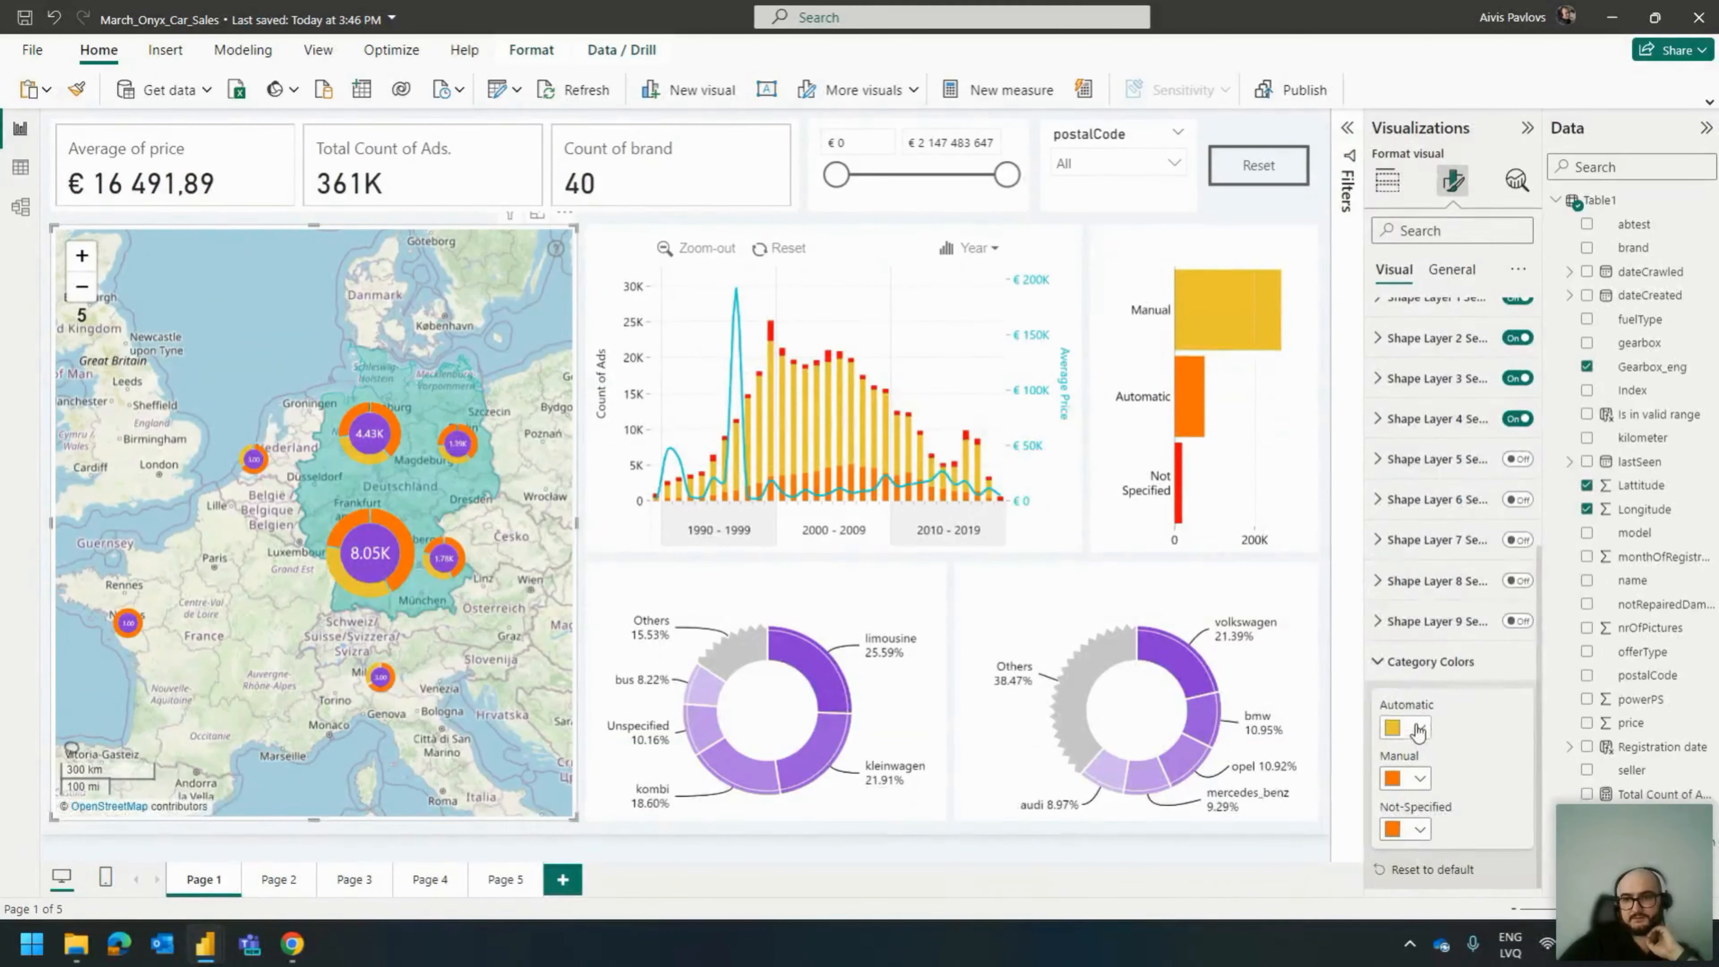
click(1418, 781)
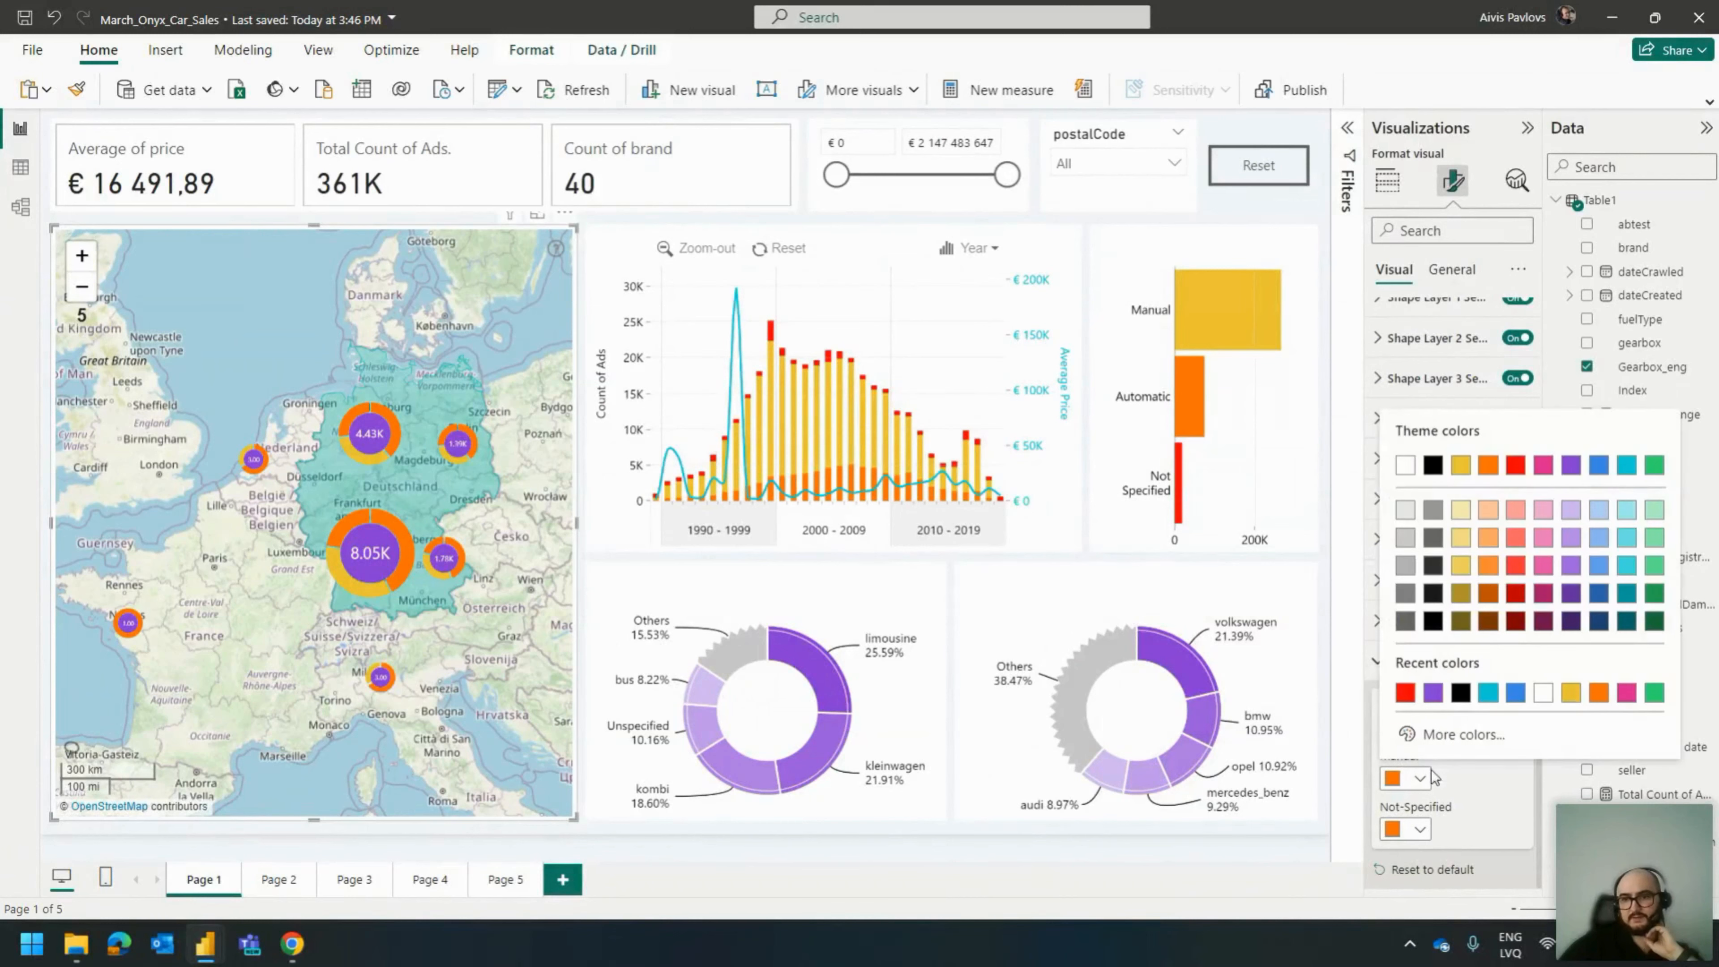
click(1461, 466)
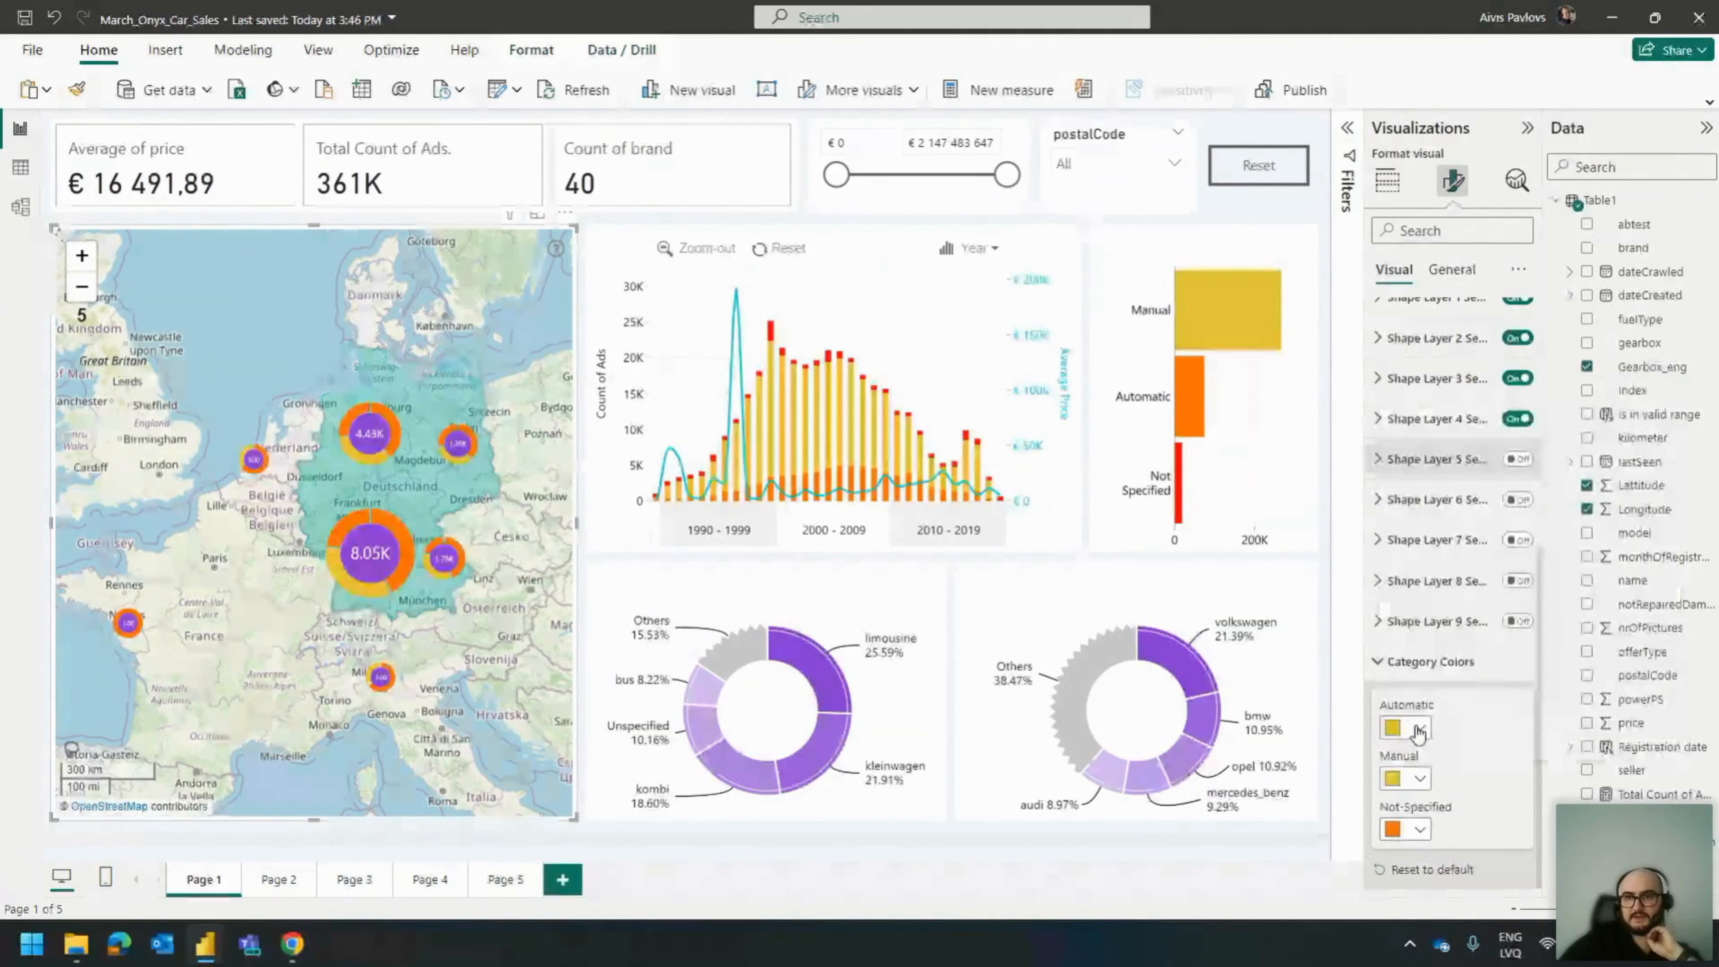
click(1411, 728)
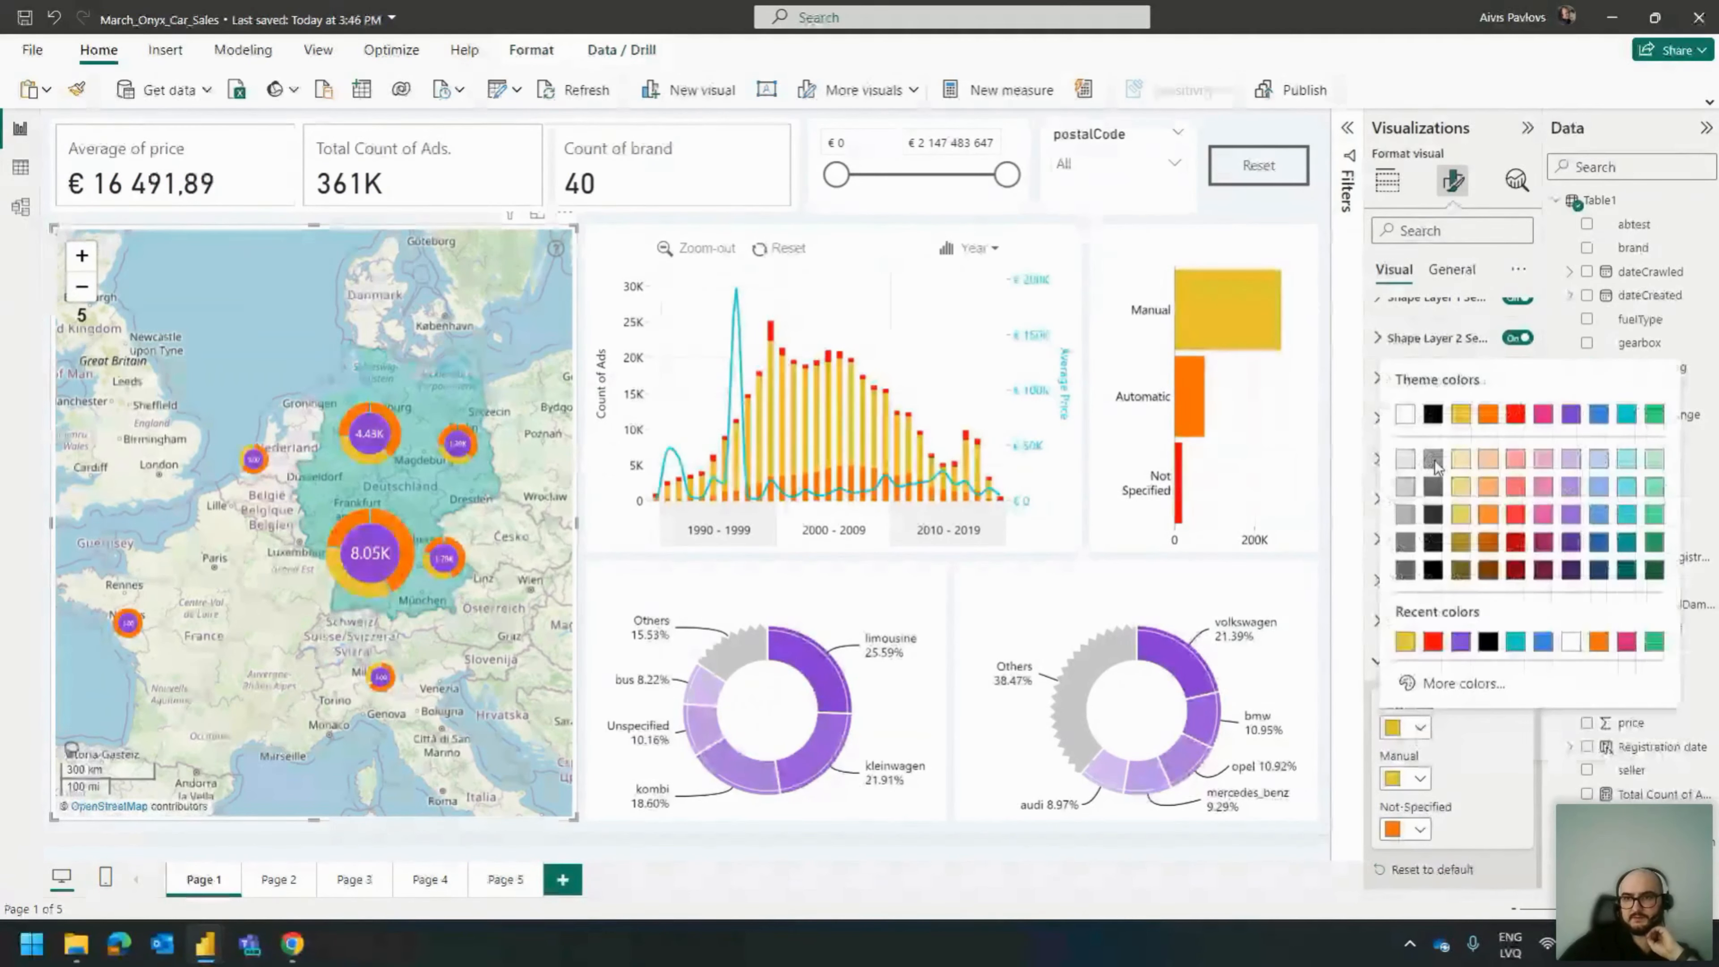
click(1488, 421)
click(1419, 828)
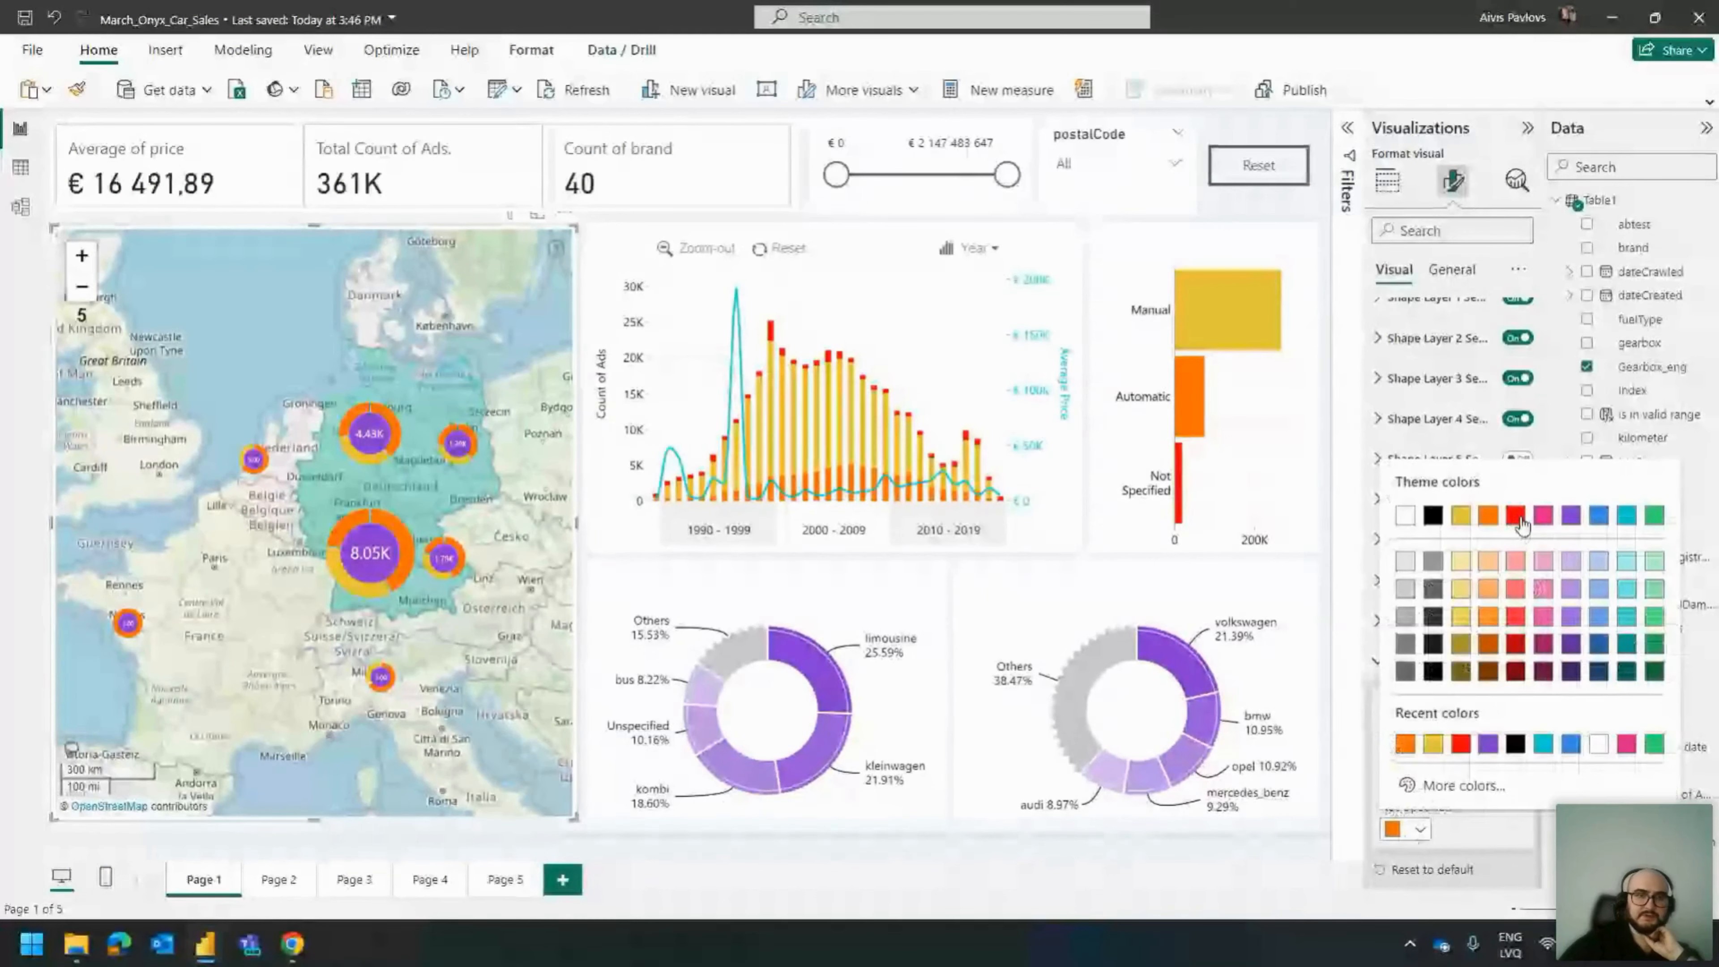
click(1521, 522)
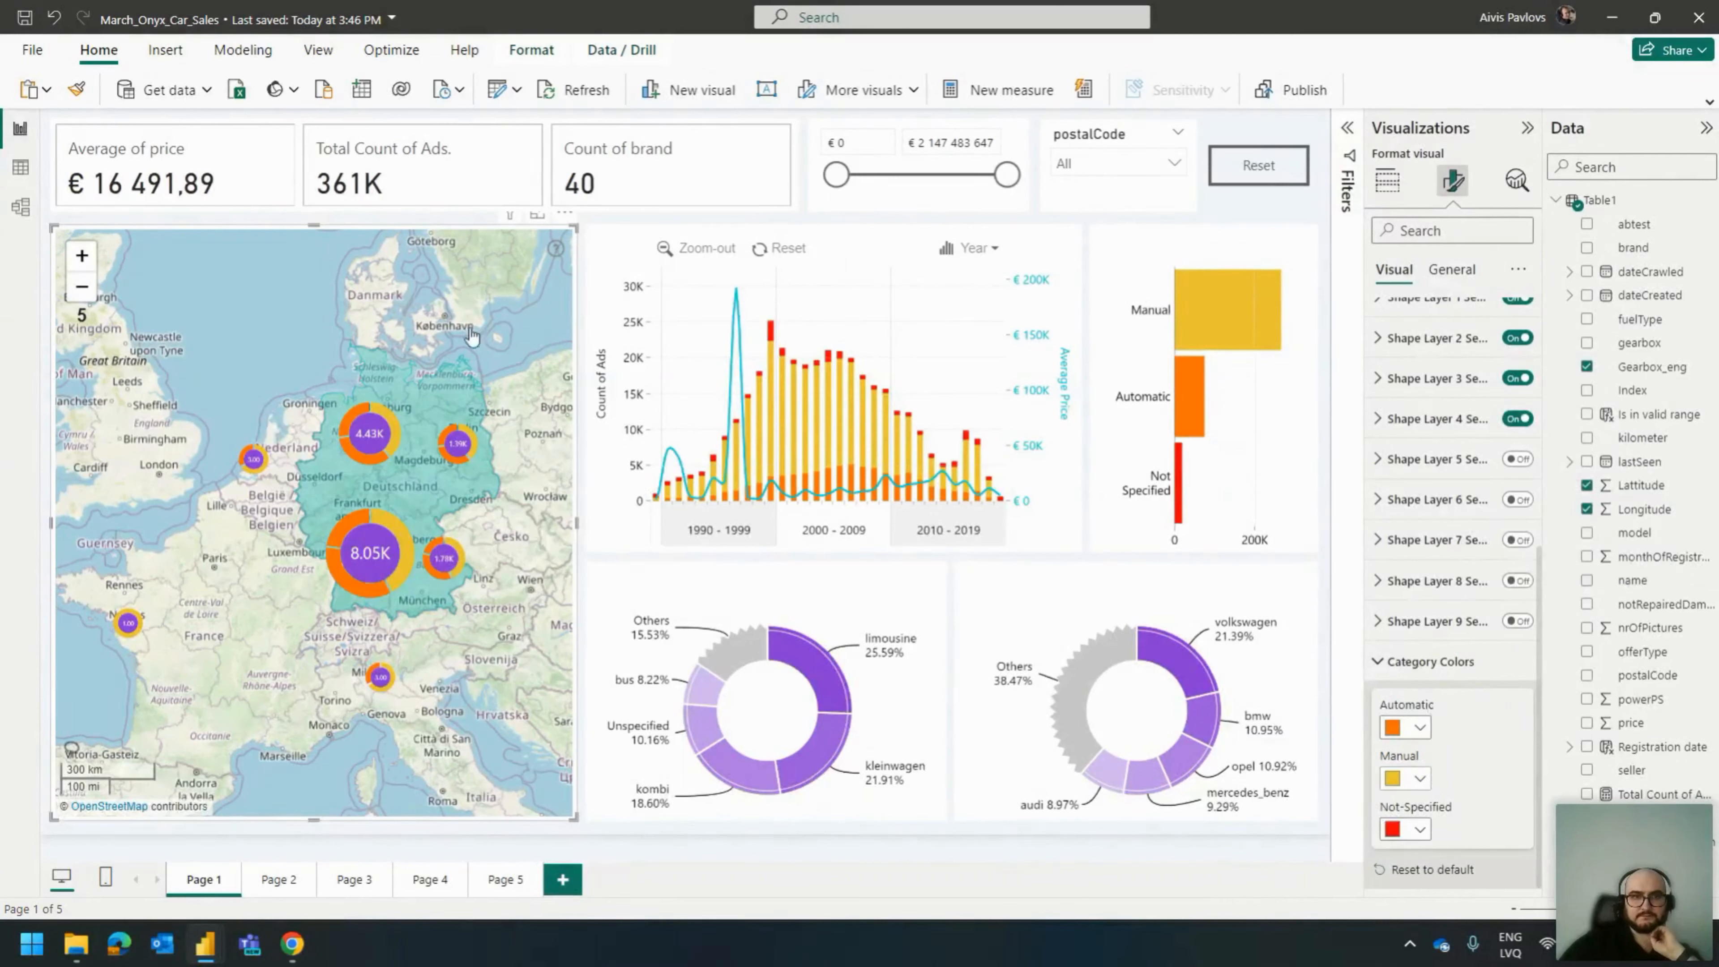
click(609, 218)
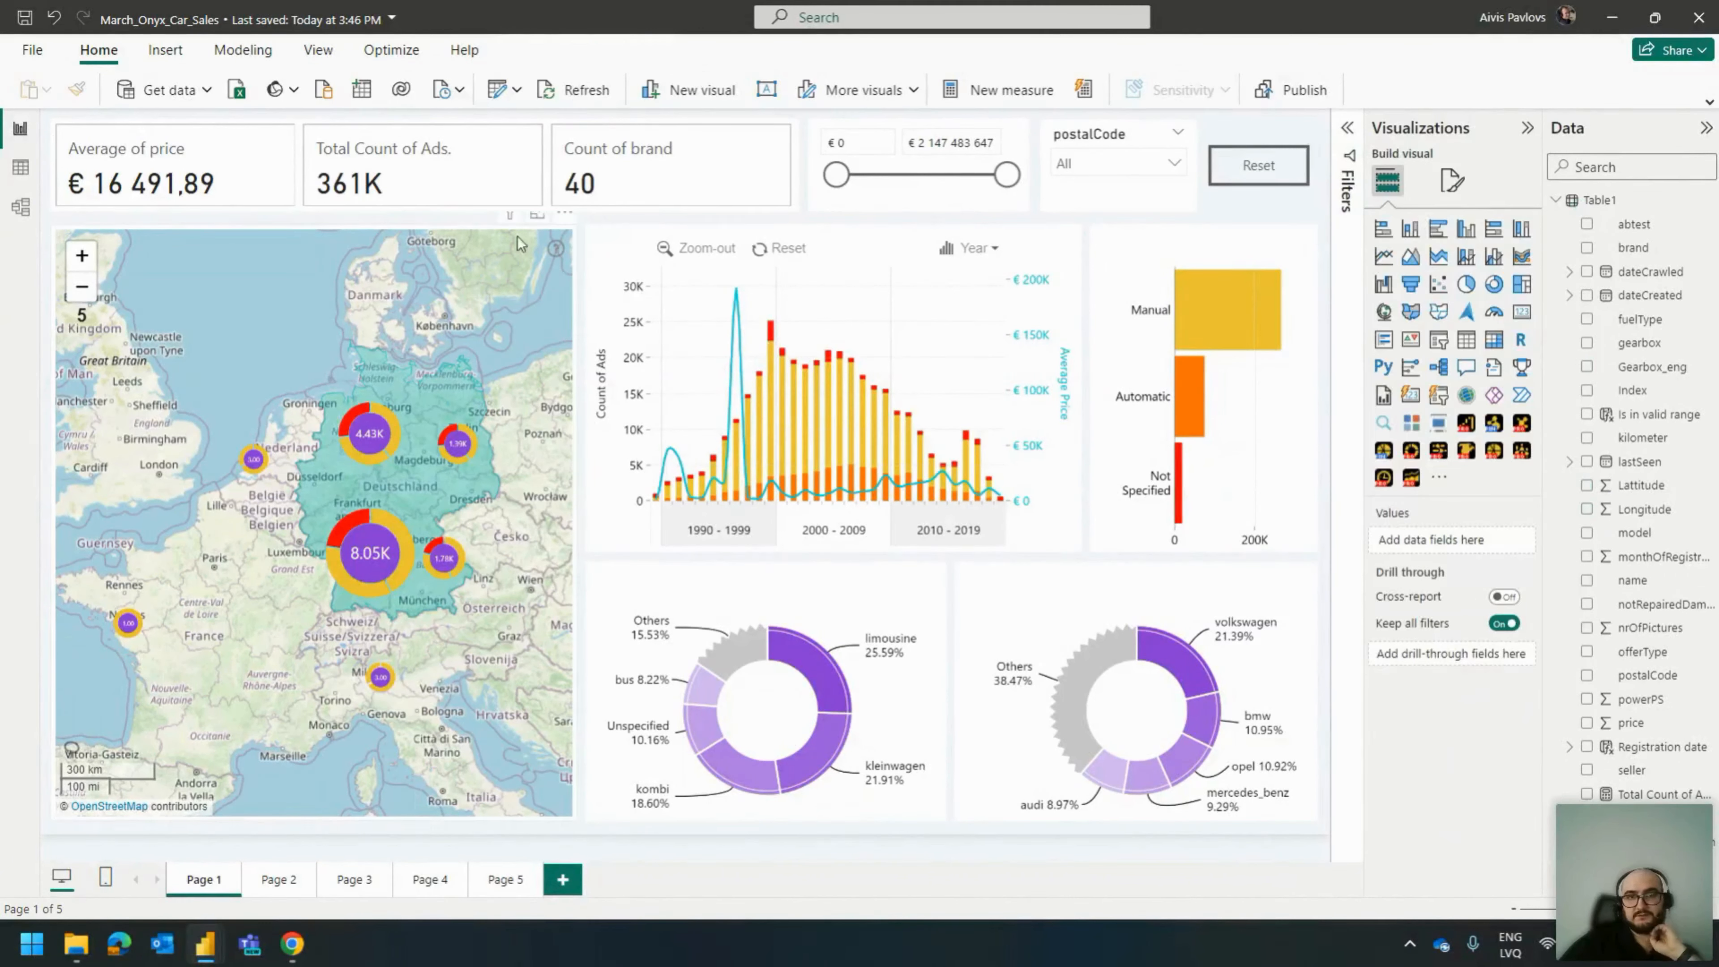
Reapply orange as the Automatic category color in the map's formatting, and deselect the map.
click(466, 235)
click(1453, 180)
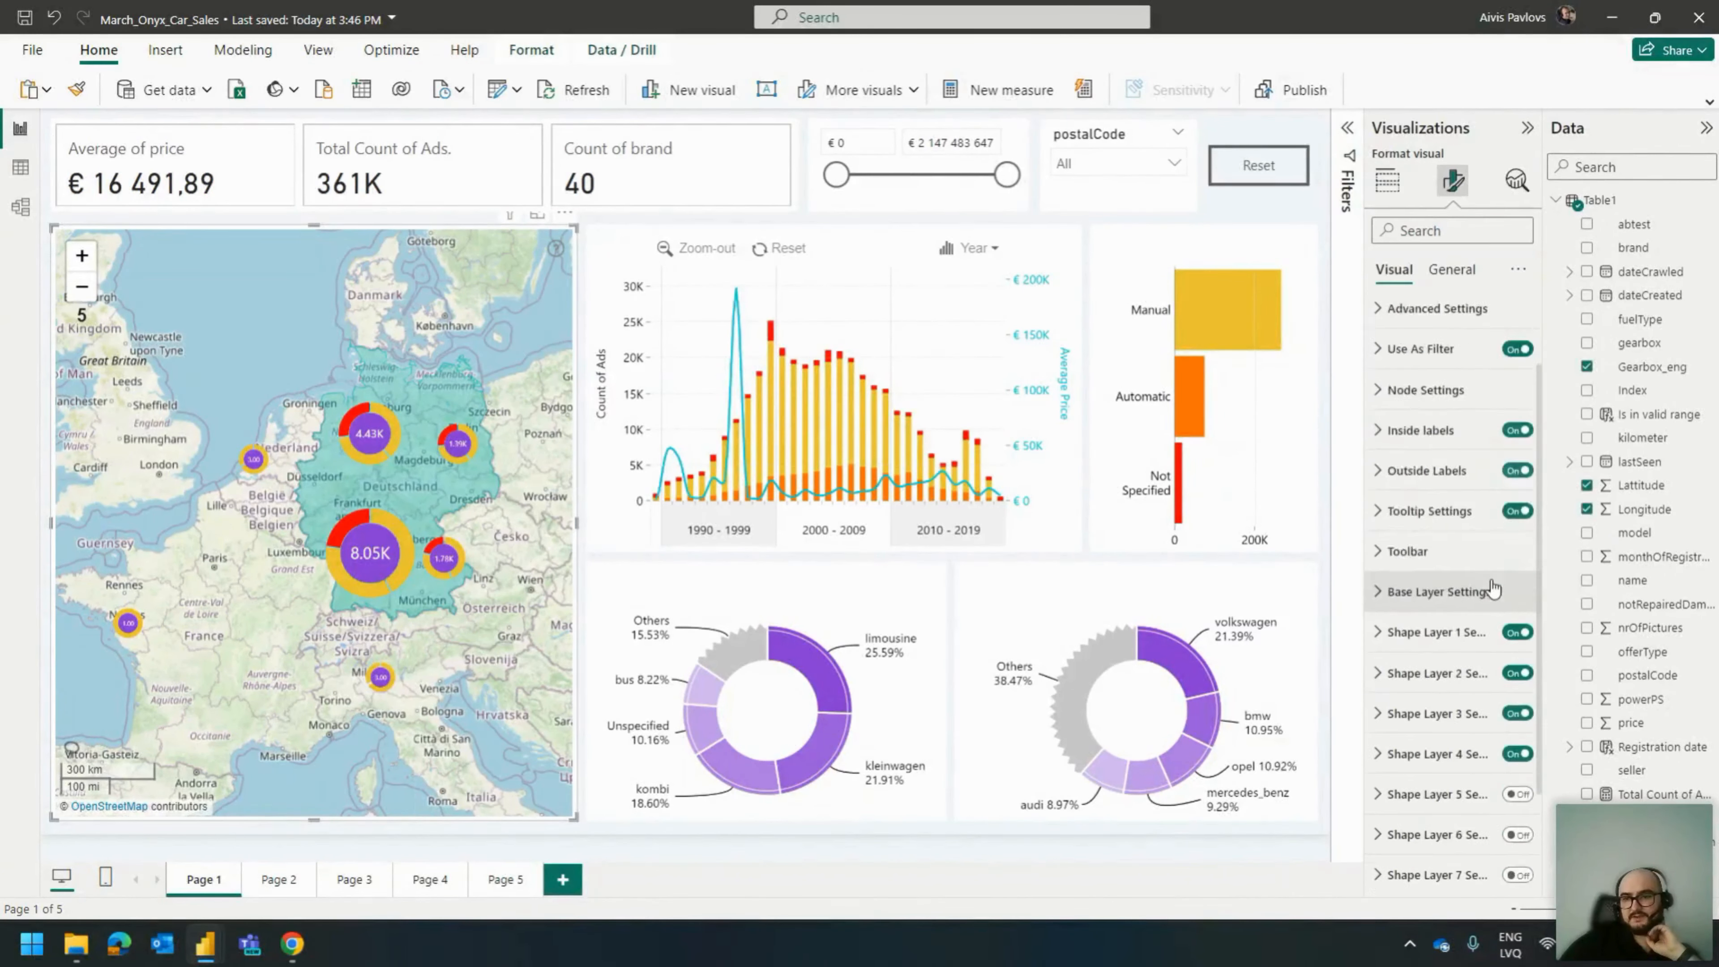
click(1451, 872)
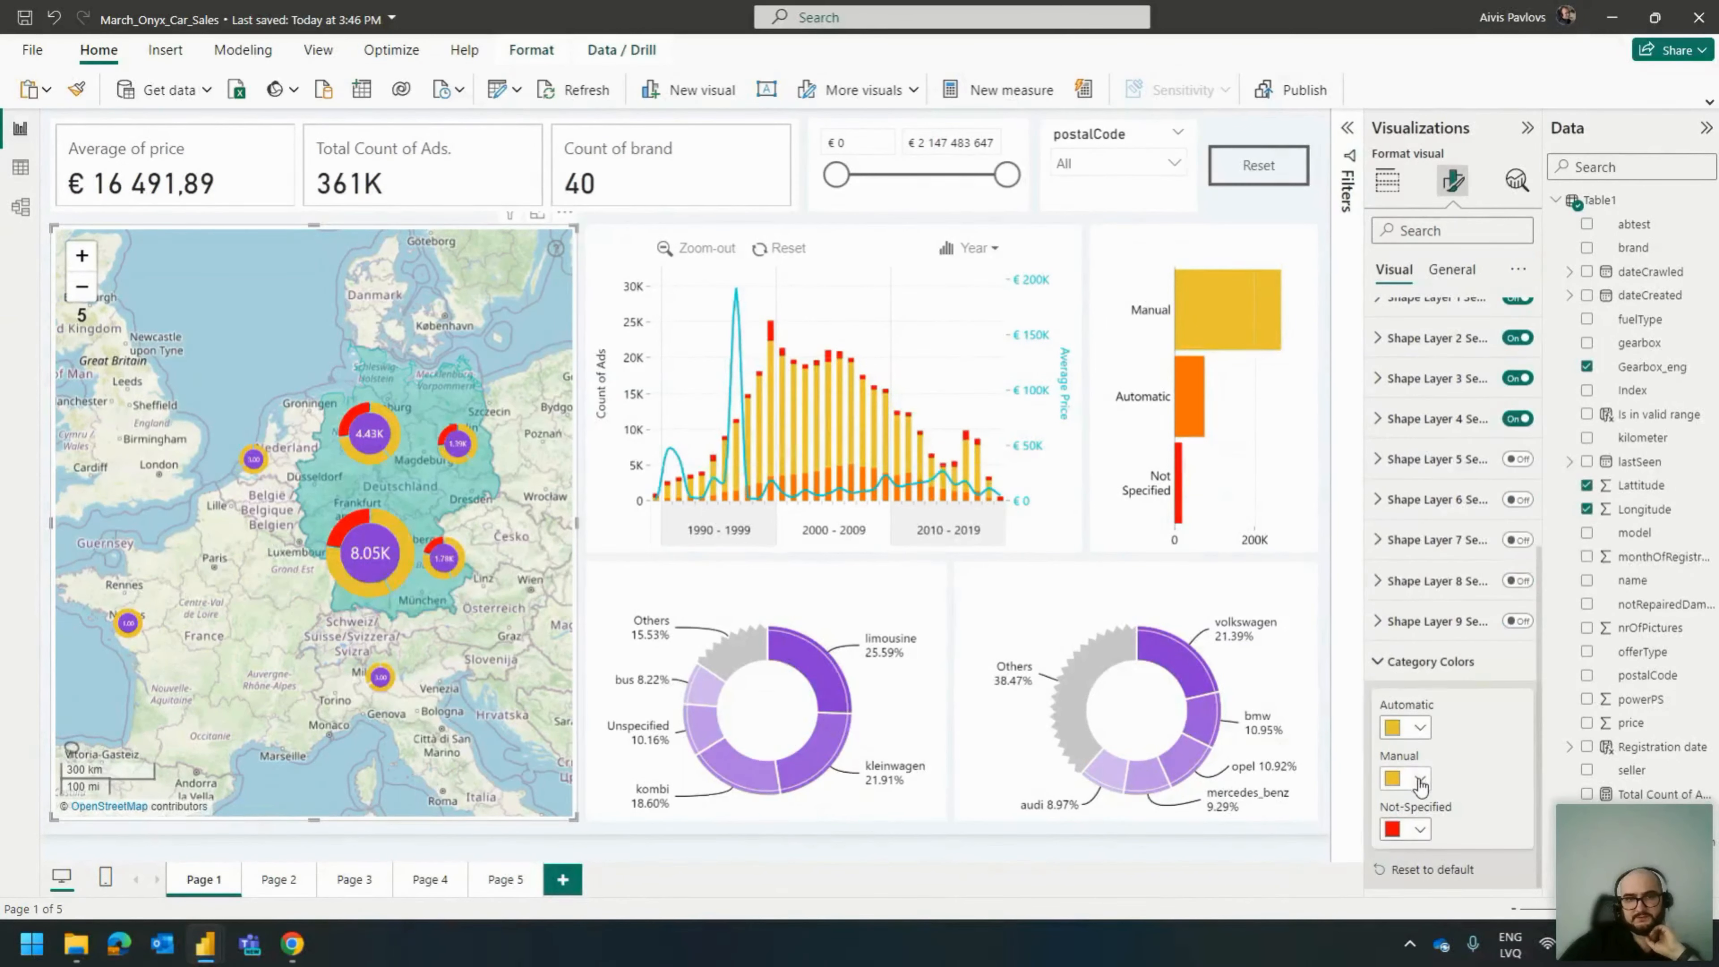
click(1419, 728)
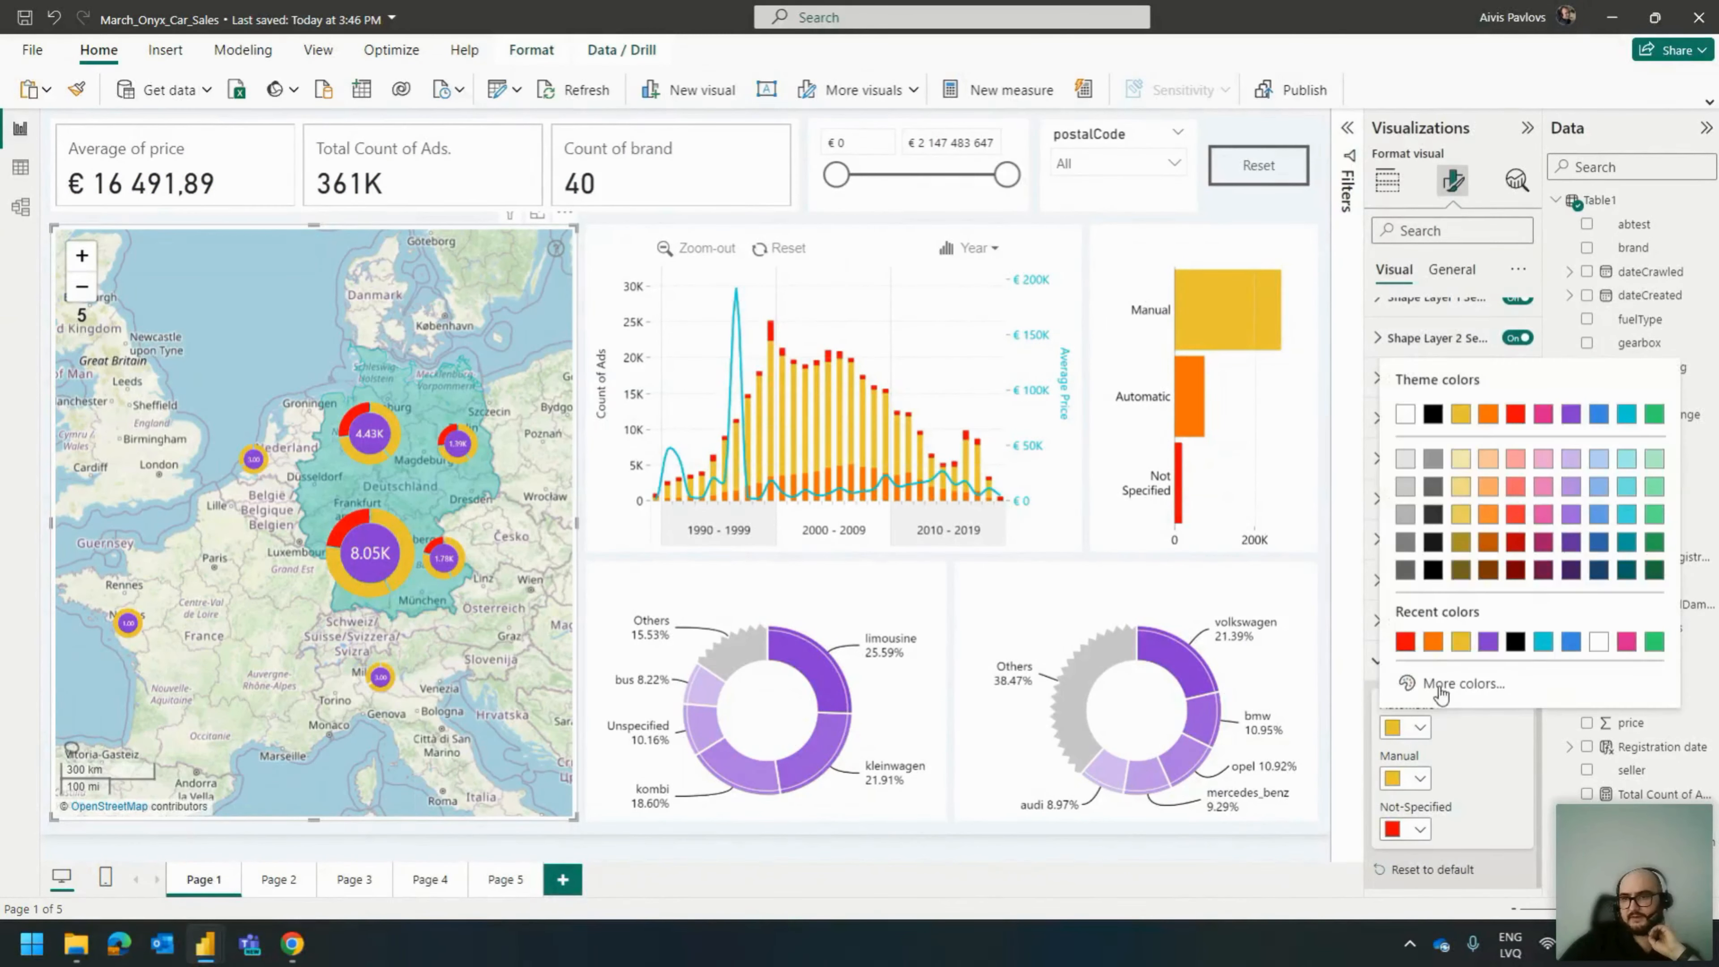
click(1438, 652)
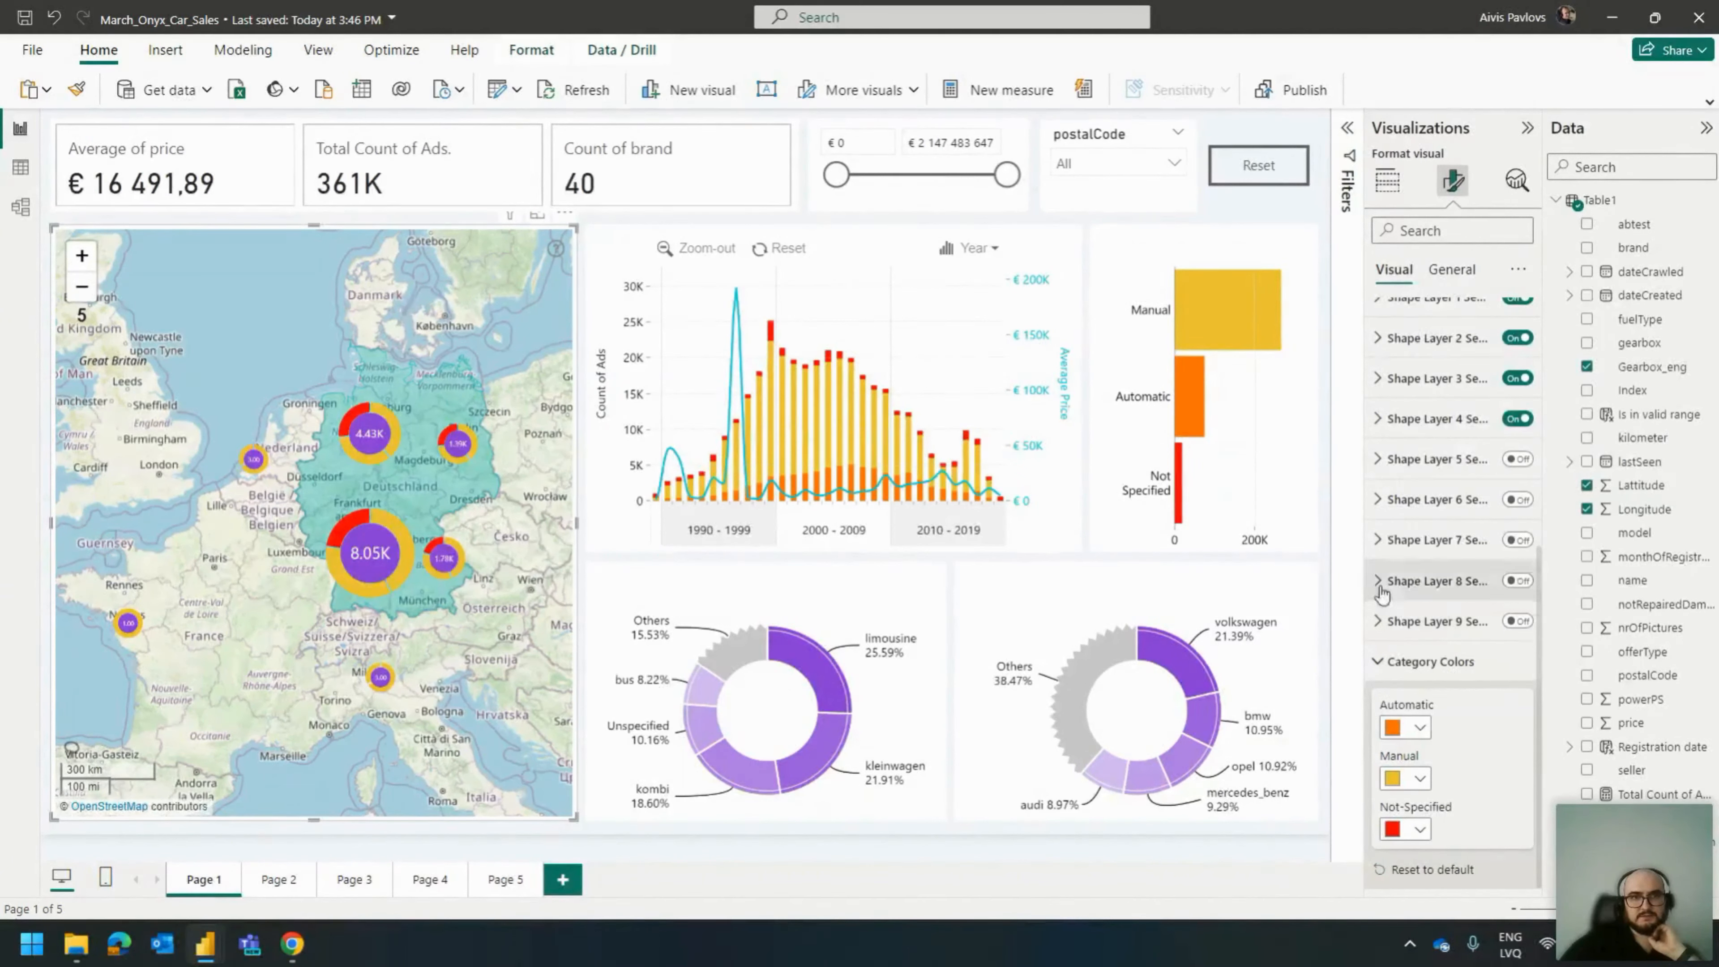
click(598, 225)
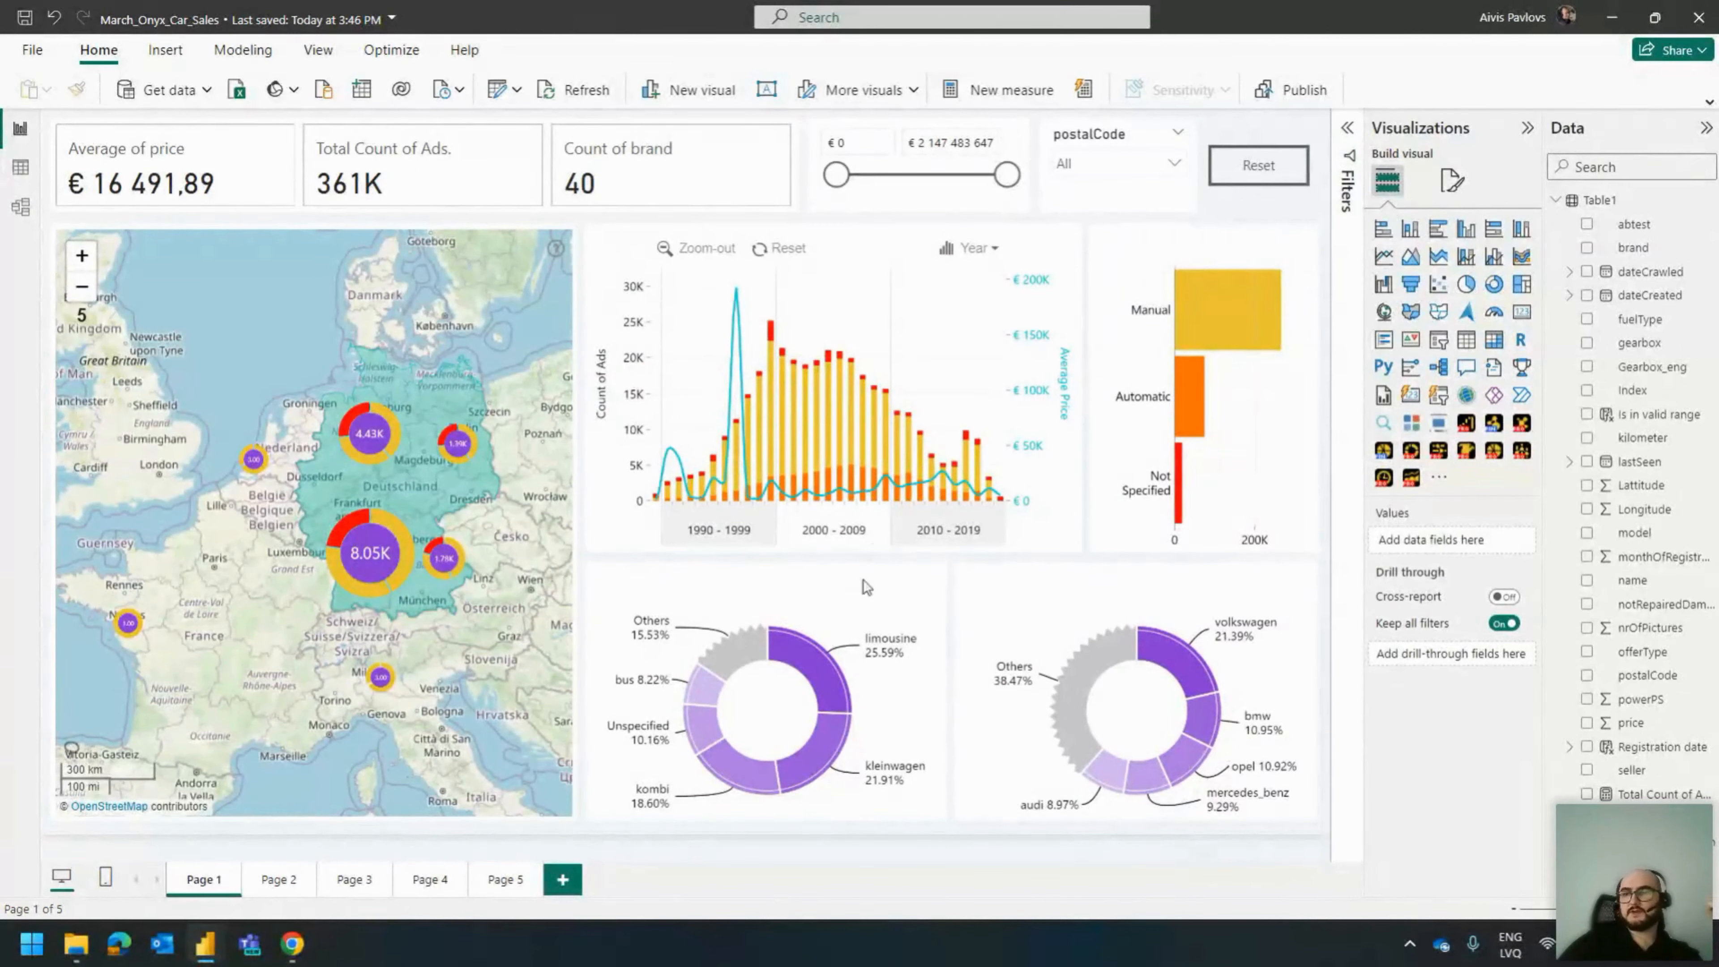
Filter the report to automatic bmw 3er ads by drilling the brand donut into bmw and selecting the 3er segment and Automatic bar.
click(1173, 602)
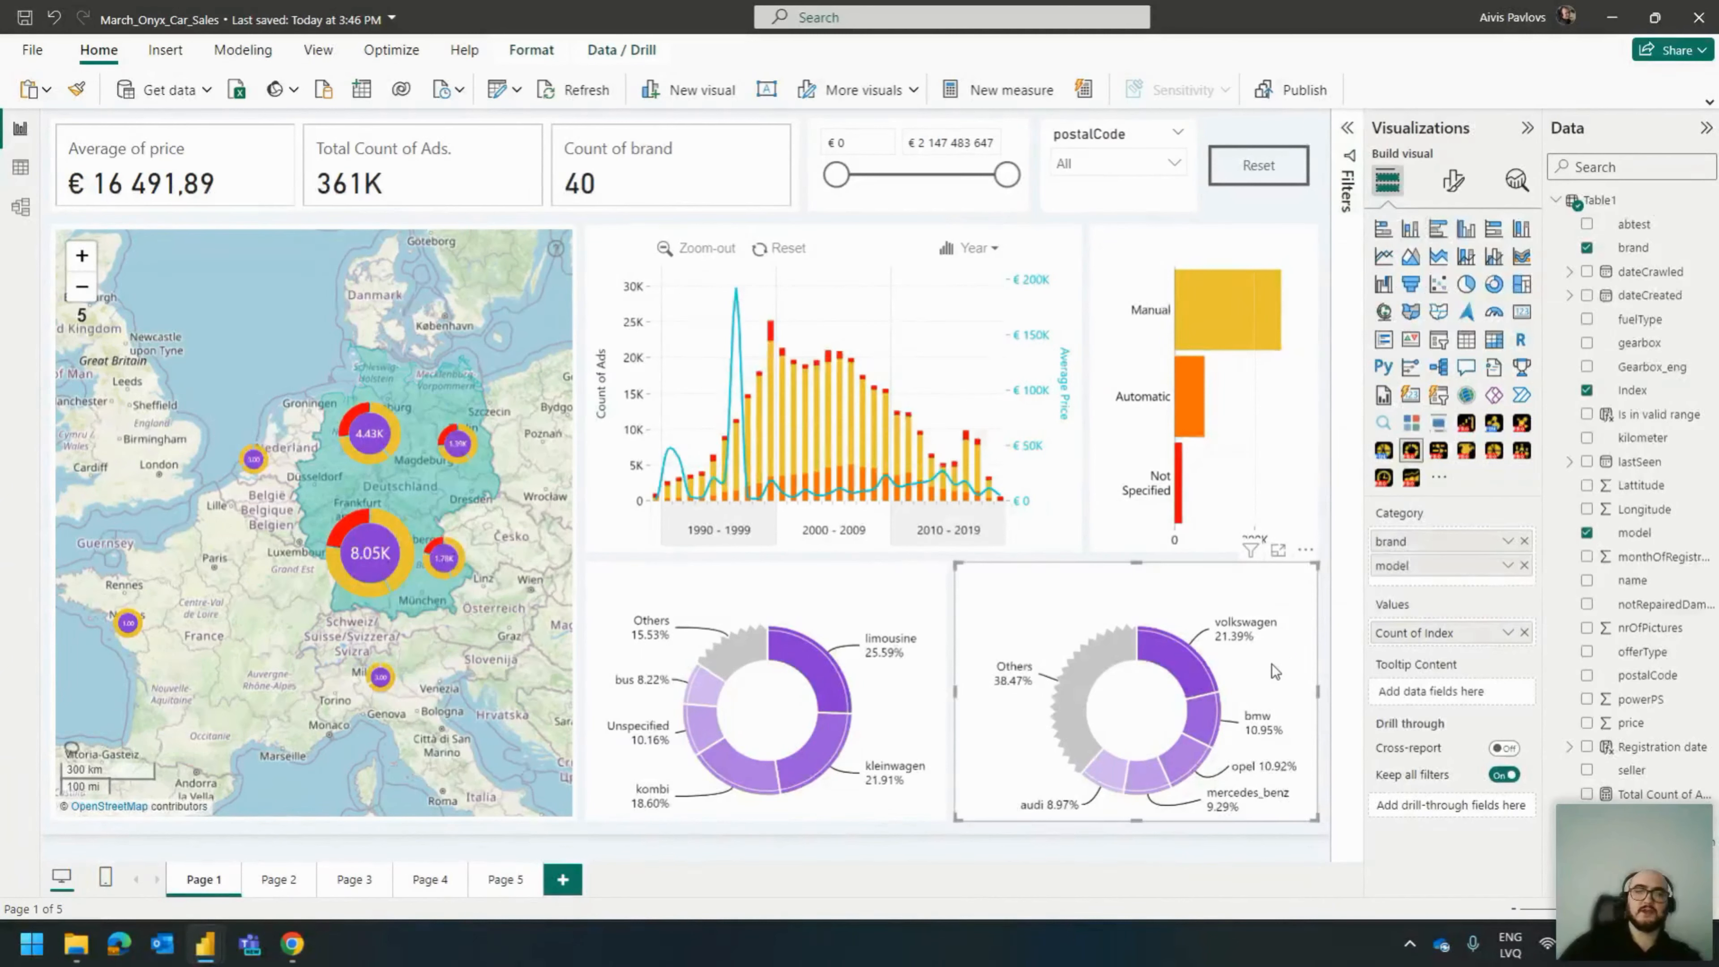
click(1218, 708)
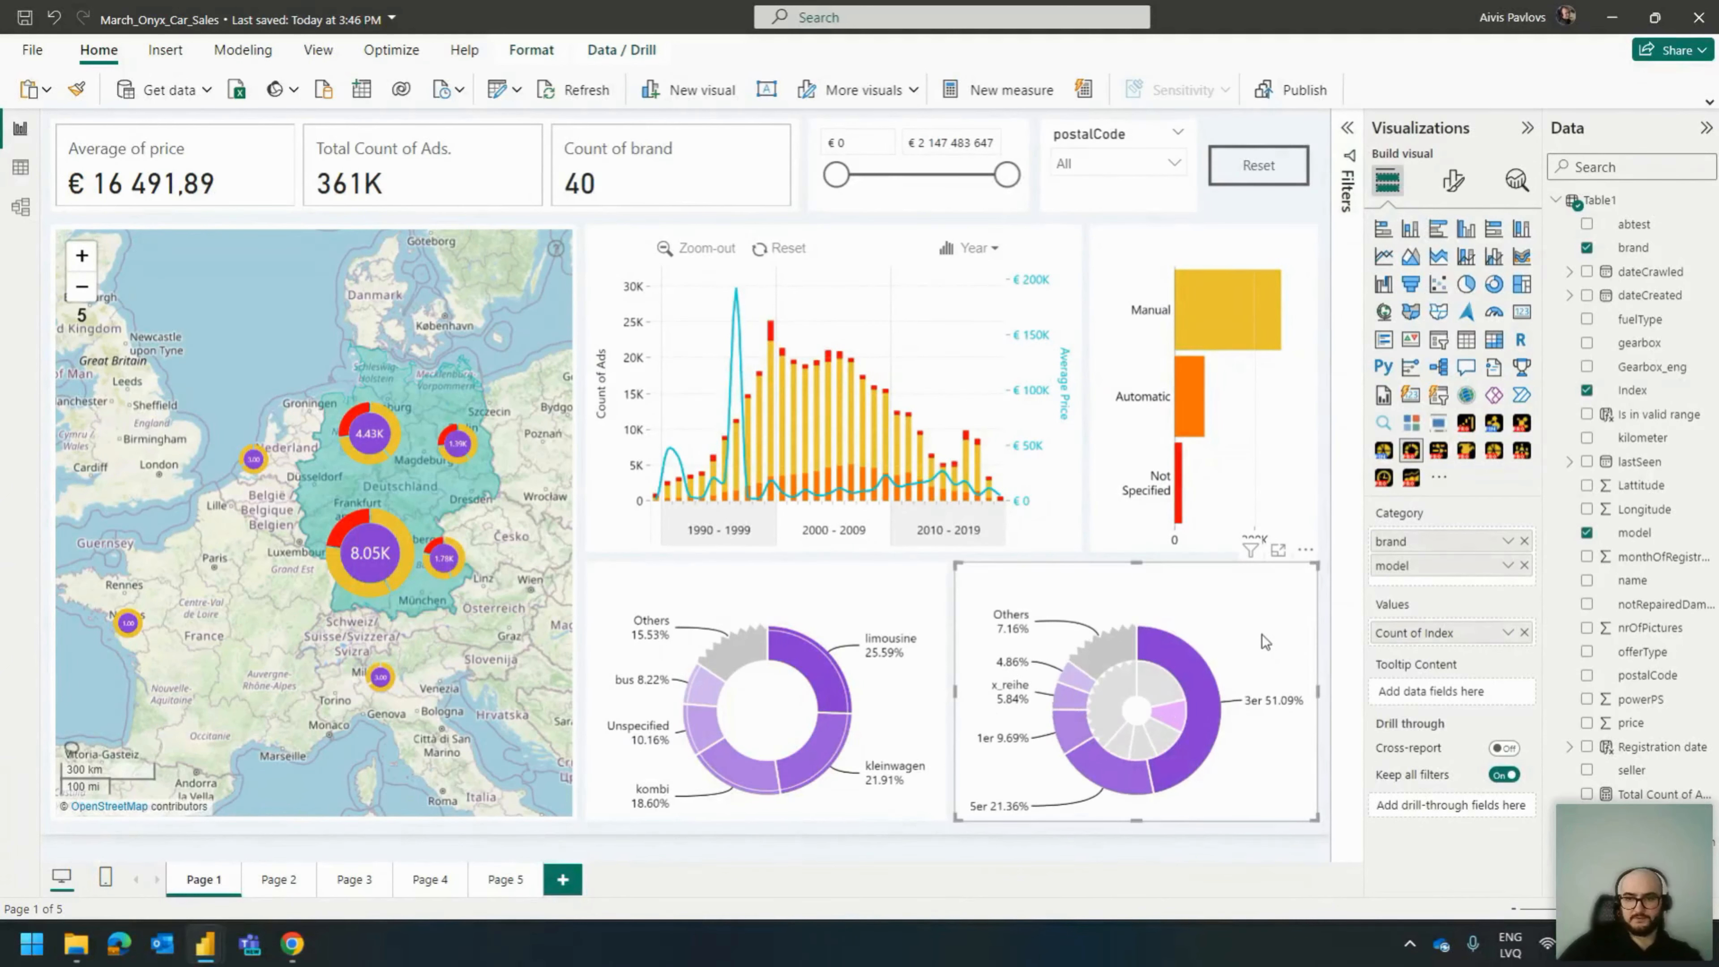
click(1197, 689)
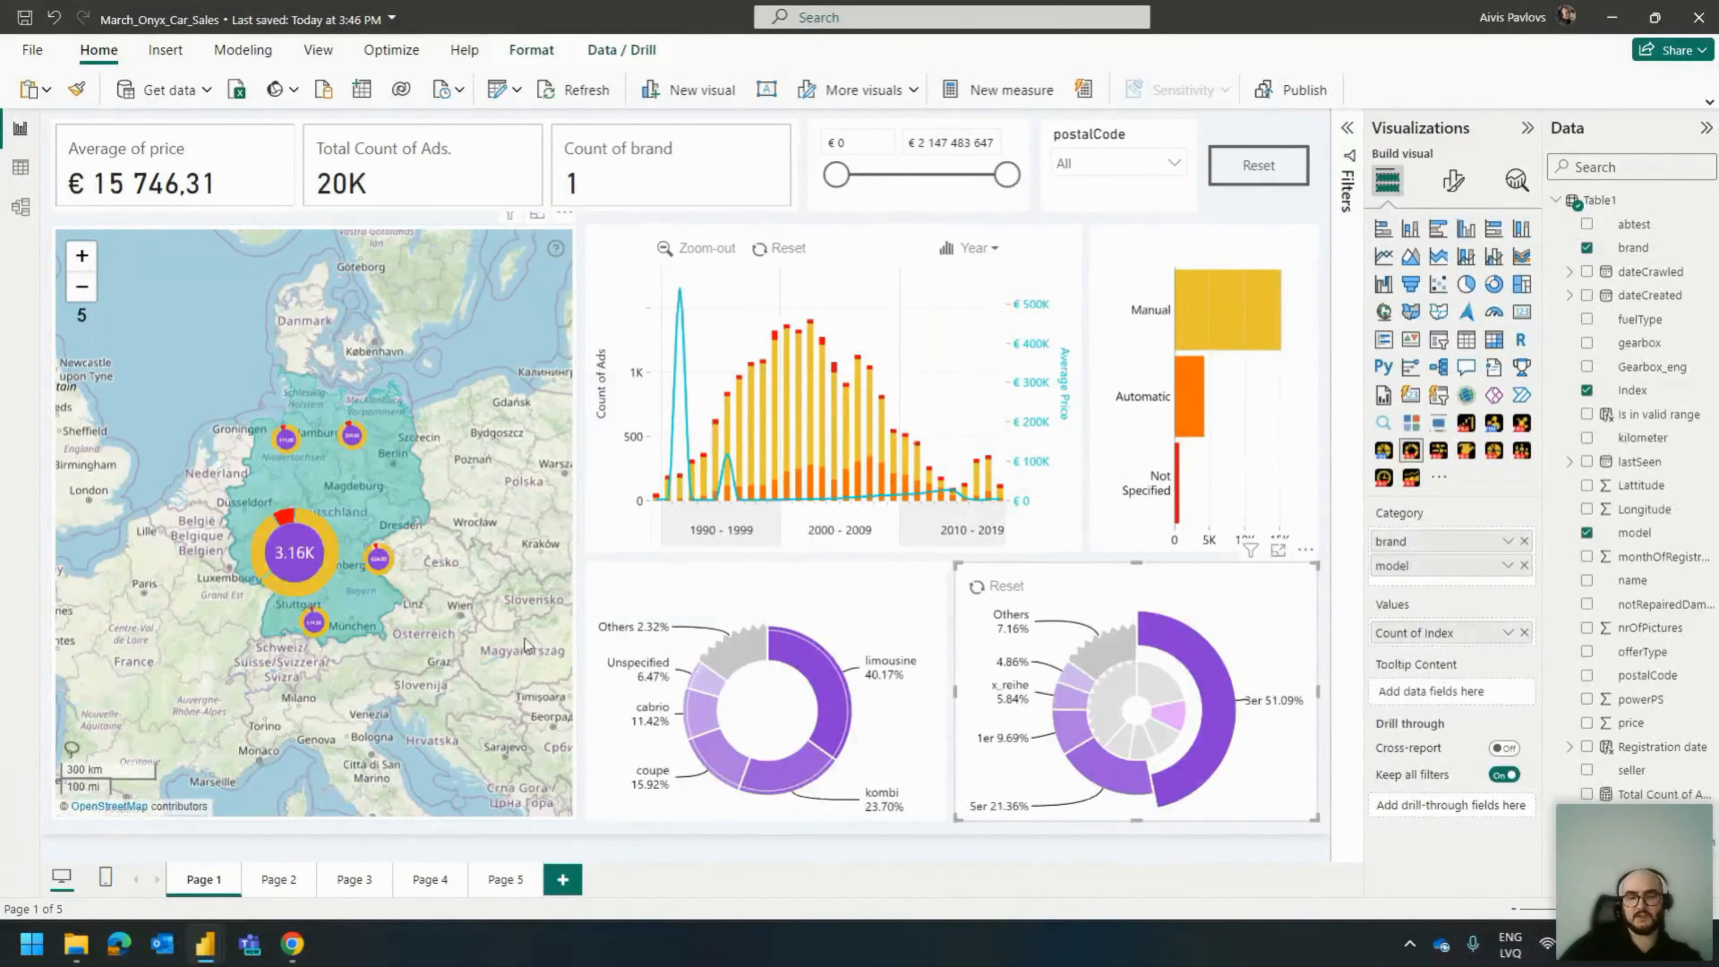
click(1174, 415)
click(1144, 396)
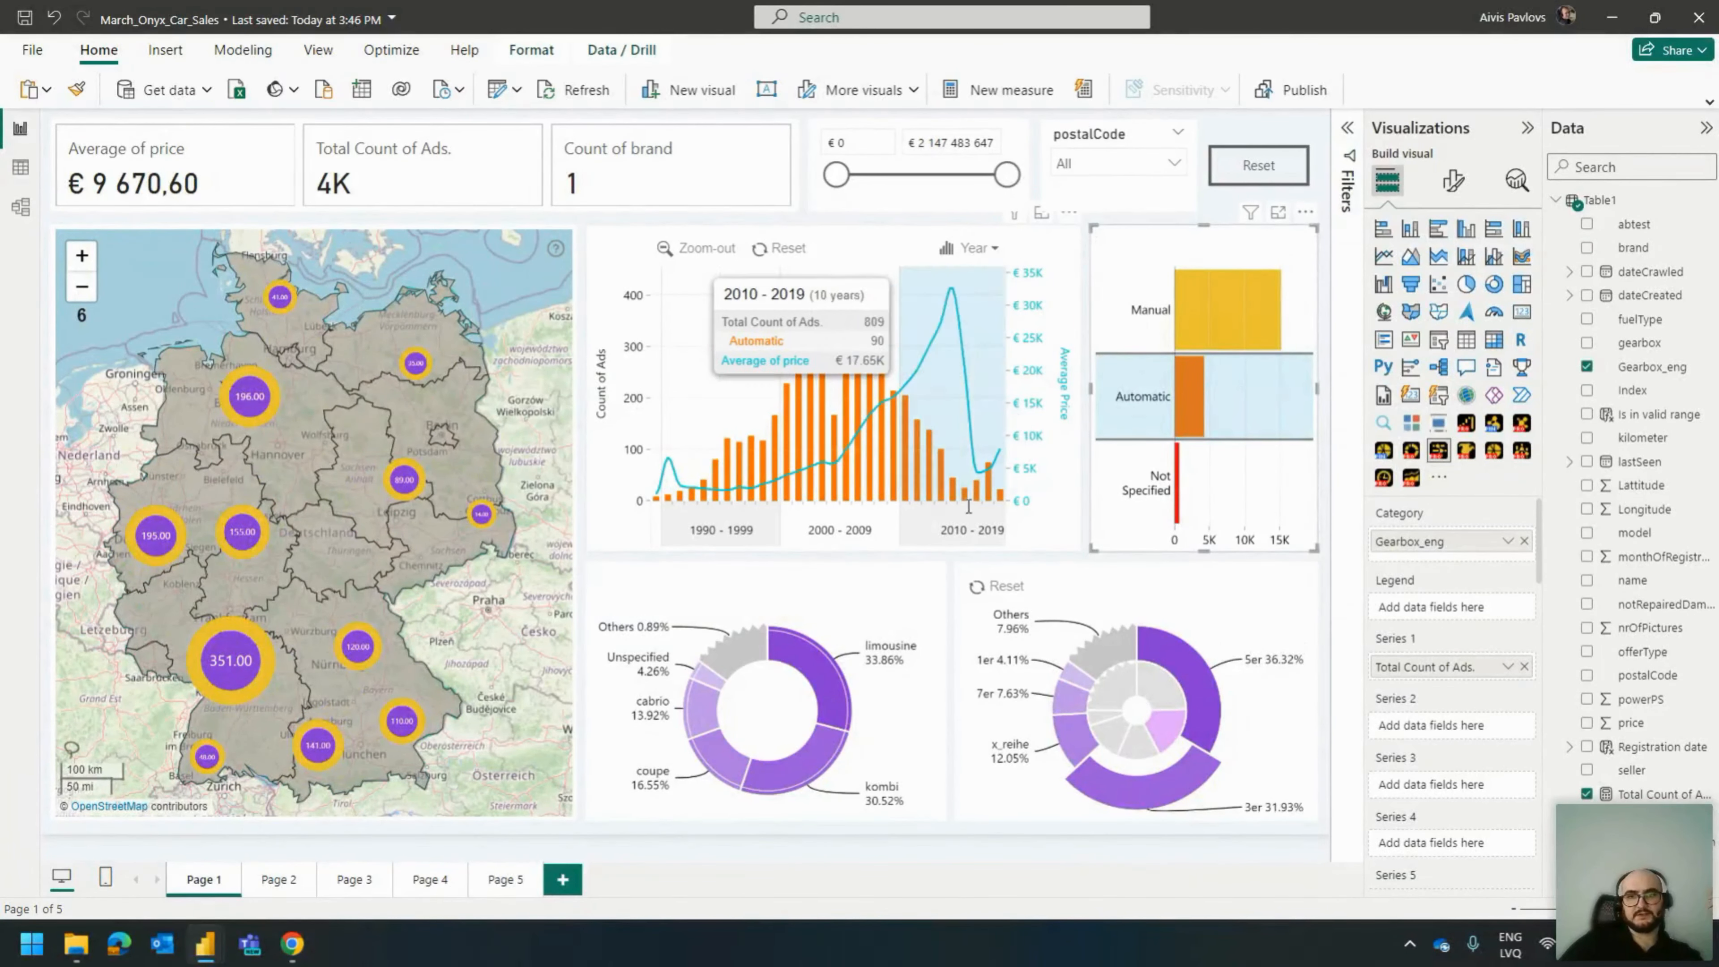
Filter the timeline from 2015 to its end and set the price slicer's maximum to €10,000.
drag(963, 512, 1004, 519)
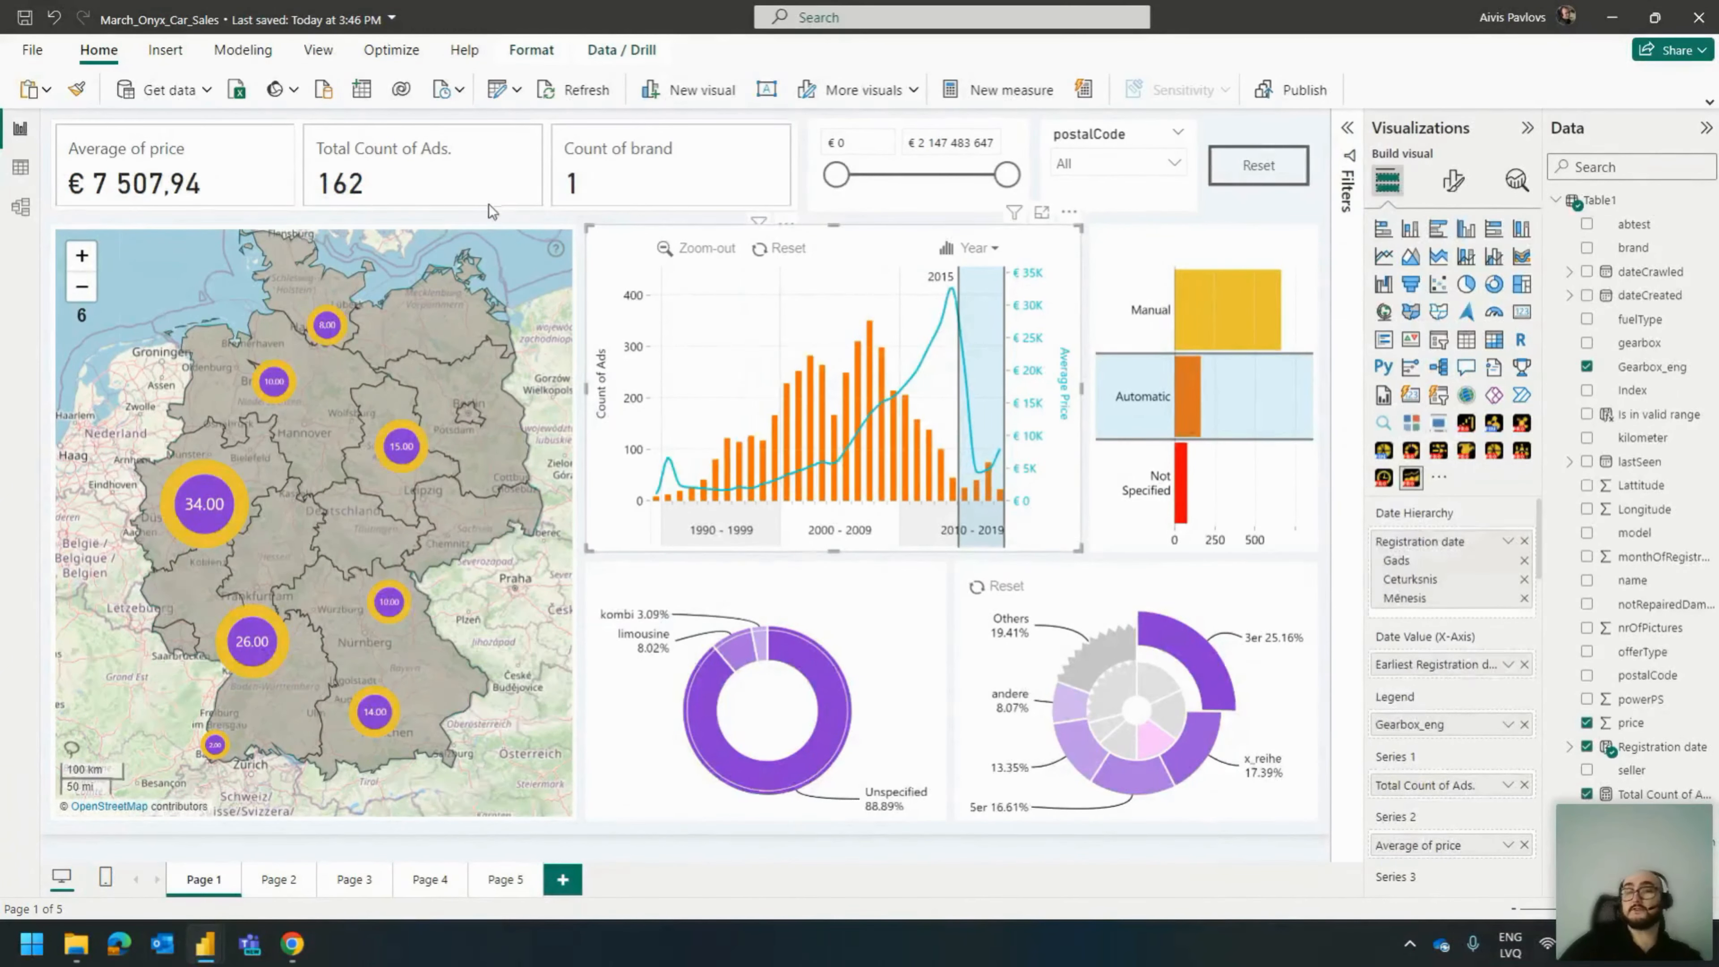
click(948, 144)
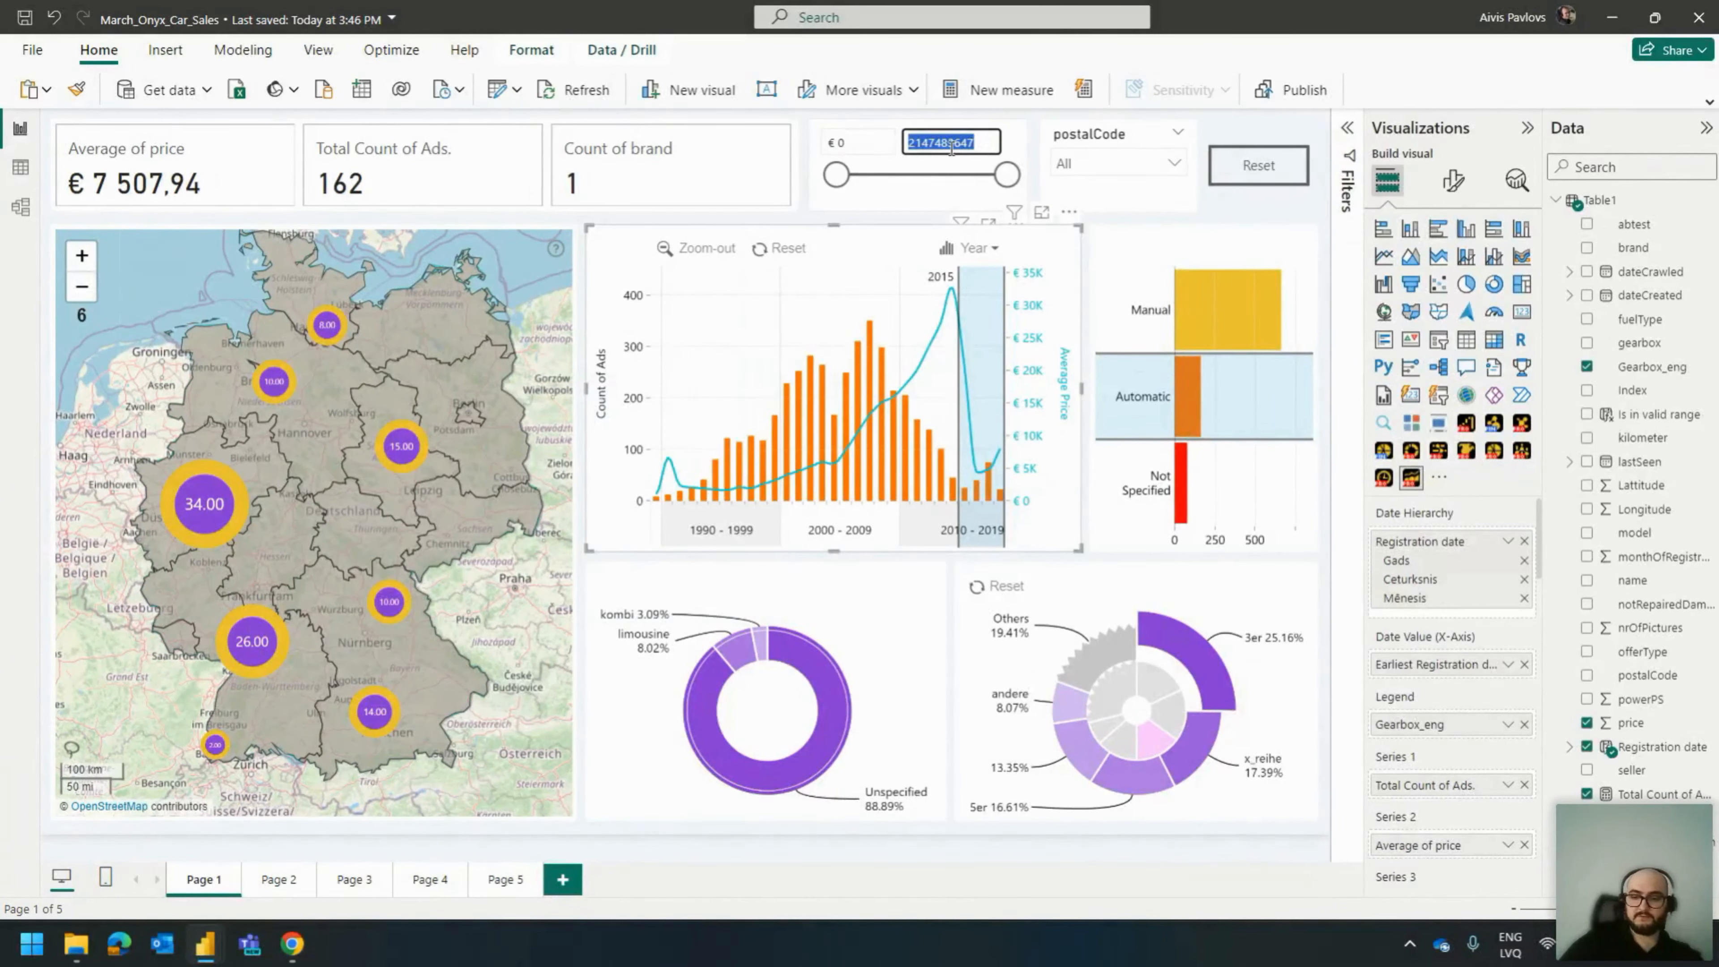
text(10000)
key(Return)
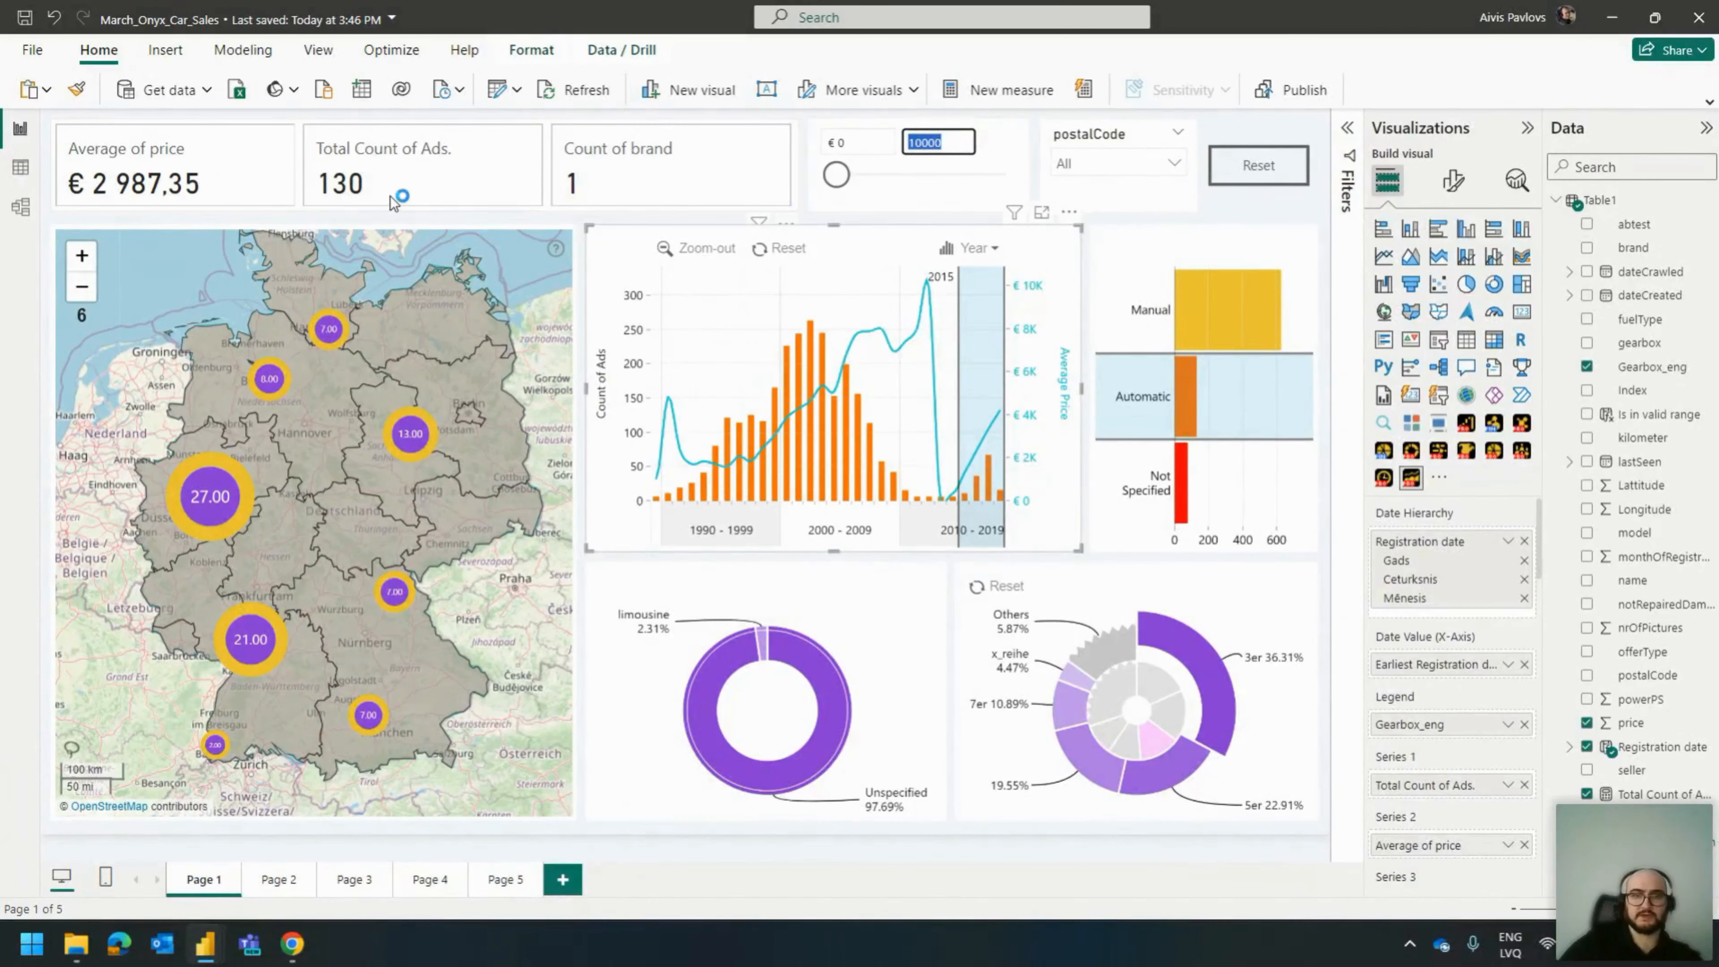
mouse_move(828, 683)
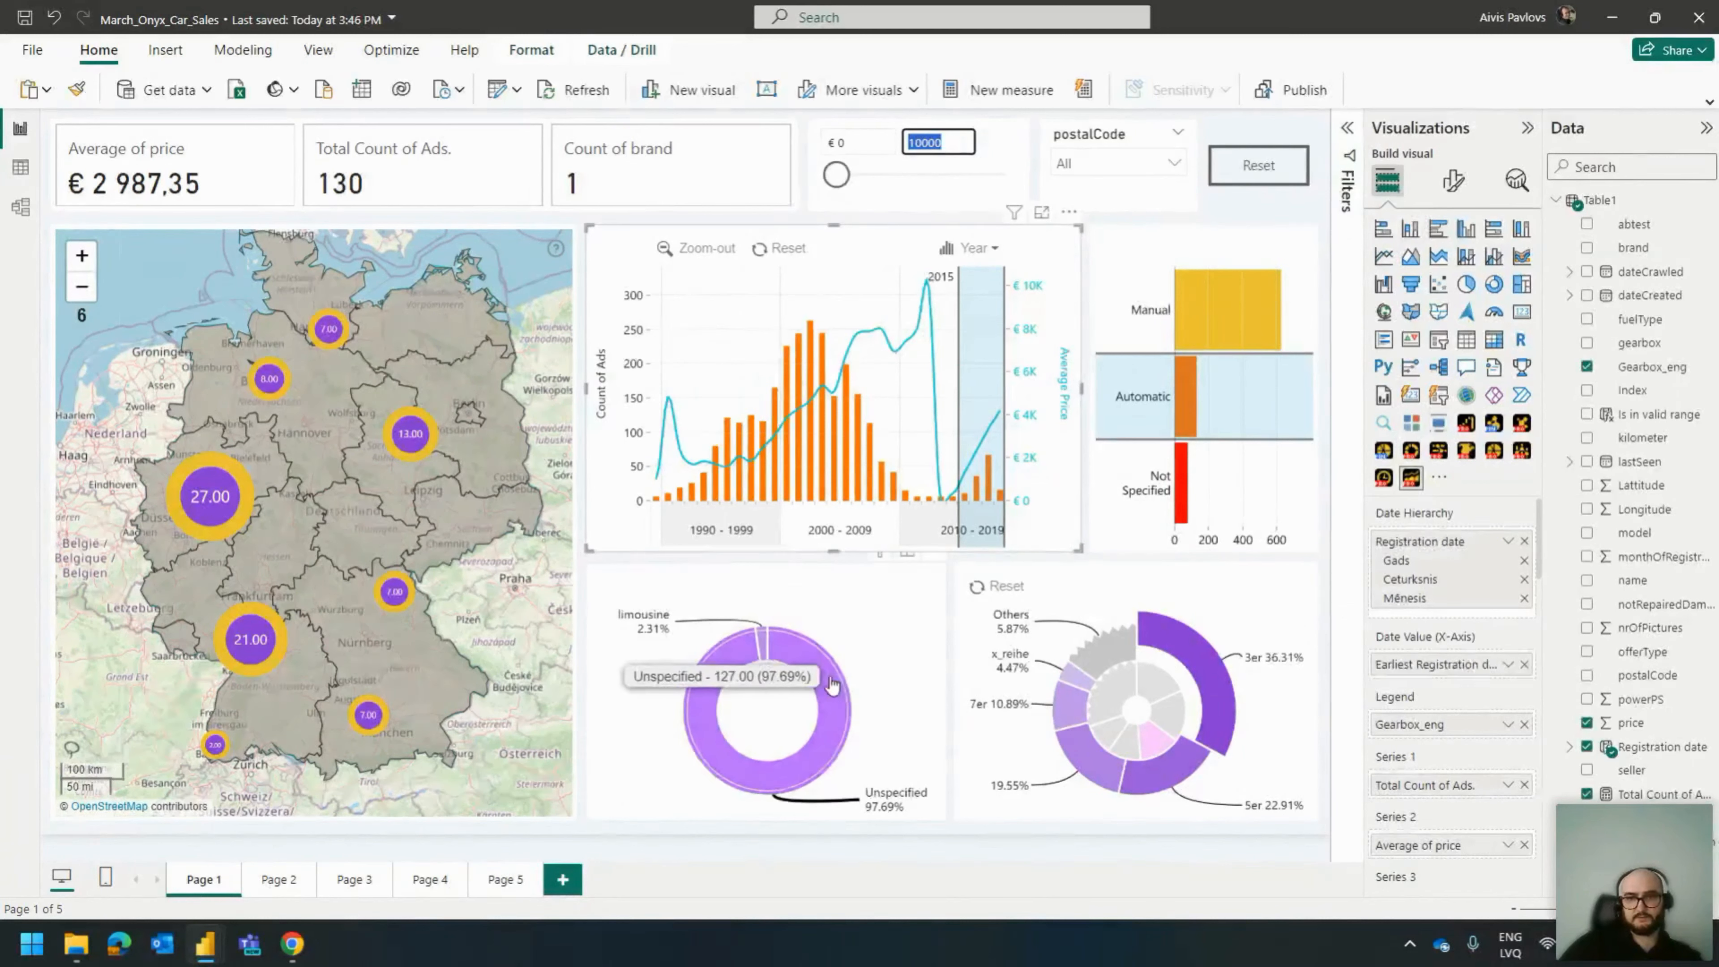
click(846, 666)
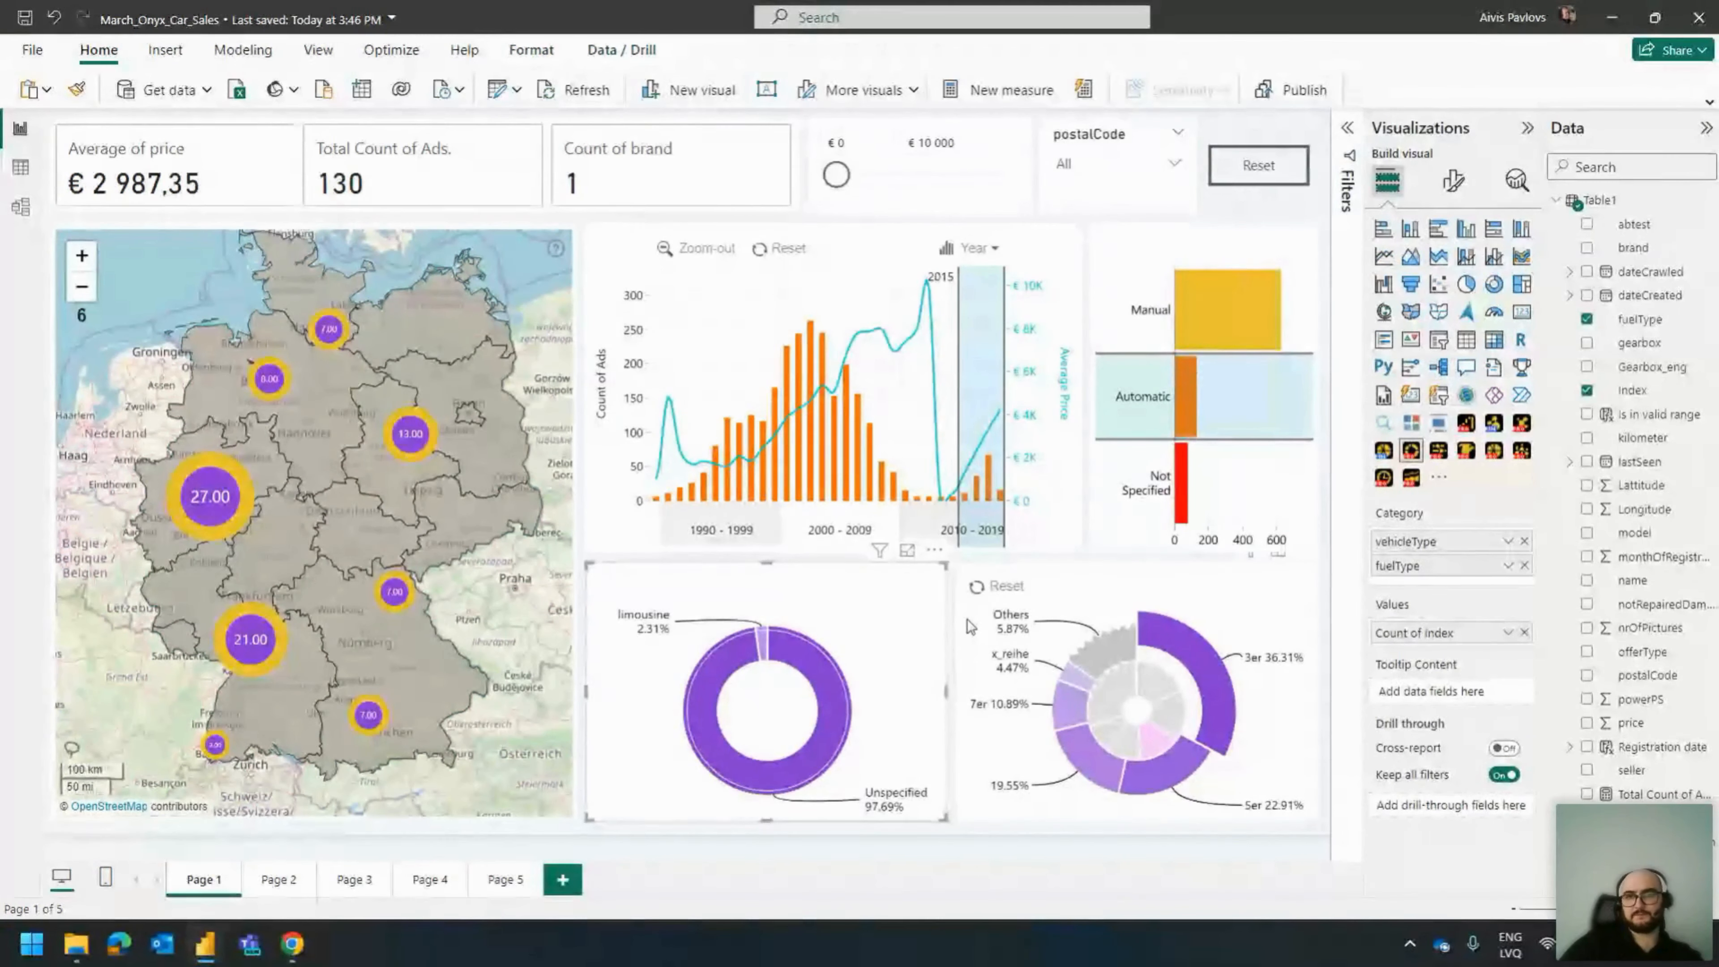
Drill through from the brand donut's 3er segment to the details table on Page 2 and look through the ads.
right_click(1157, 637)
mouse_move(1218, 706)
click(1370, 710)
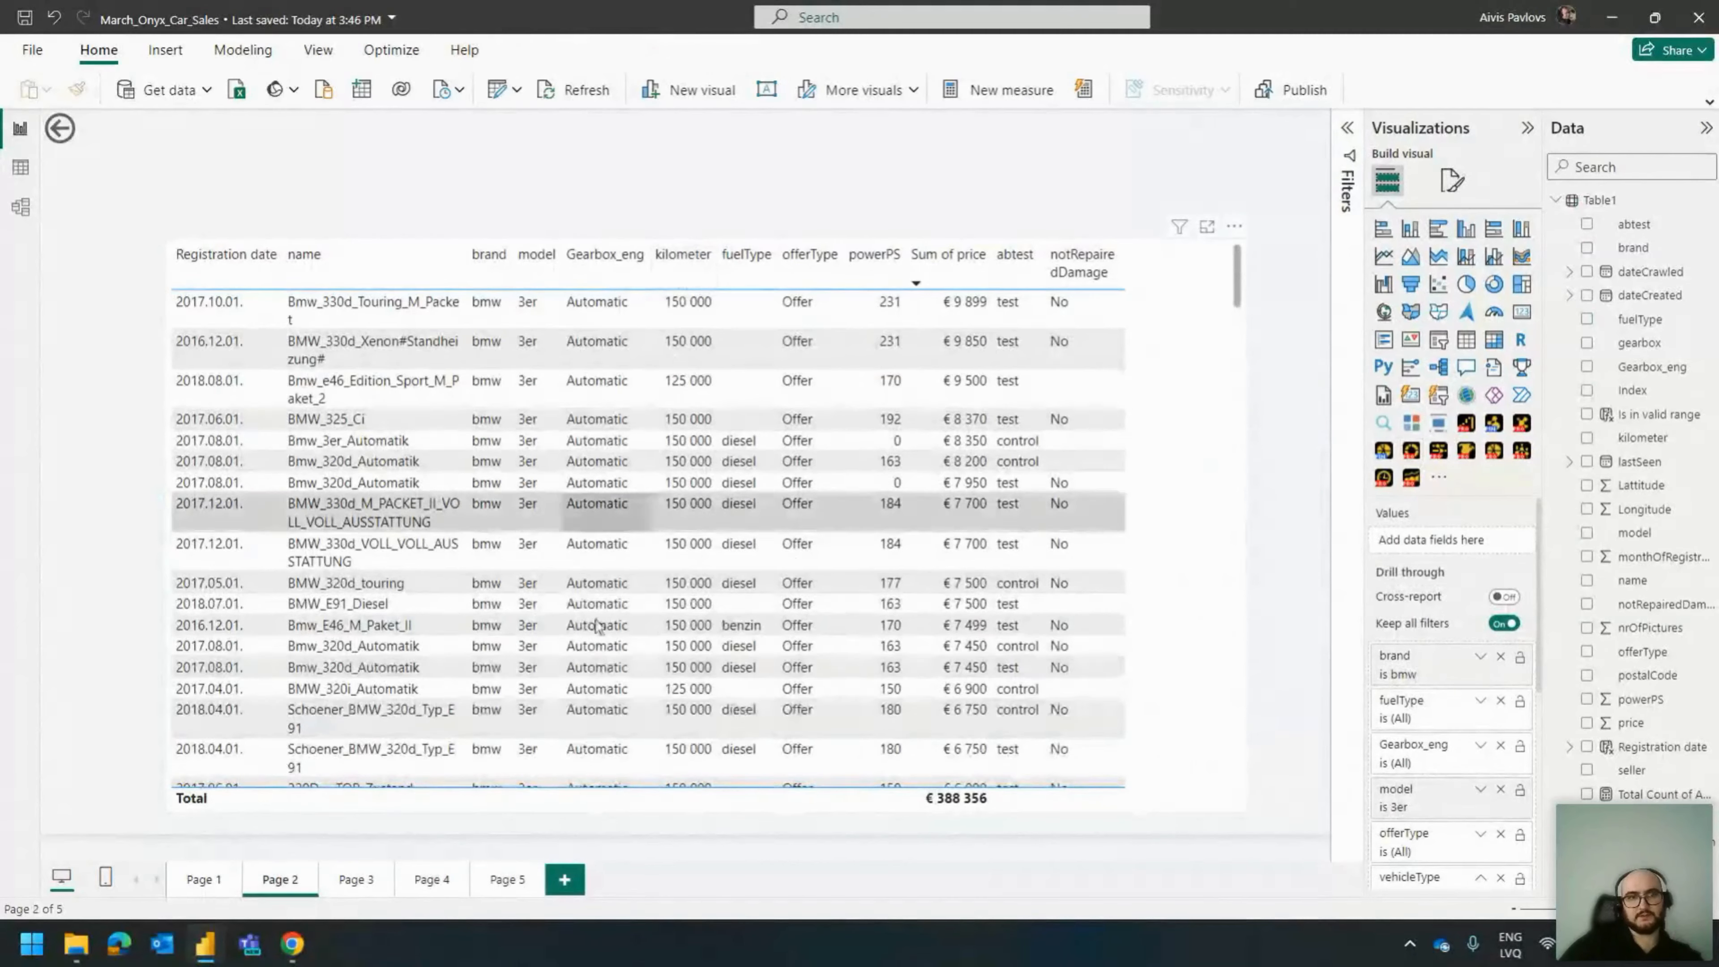
scroll(596, 625, down, 10)
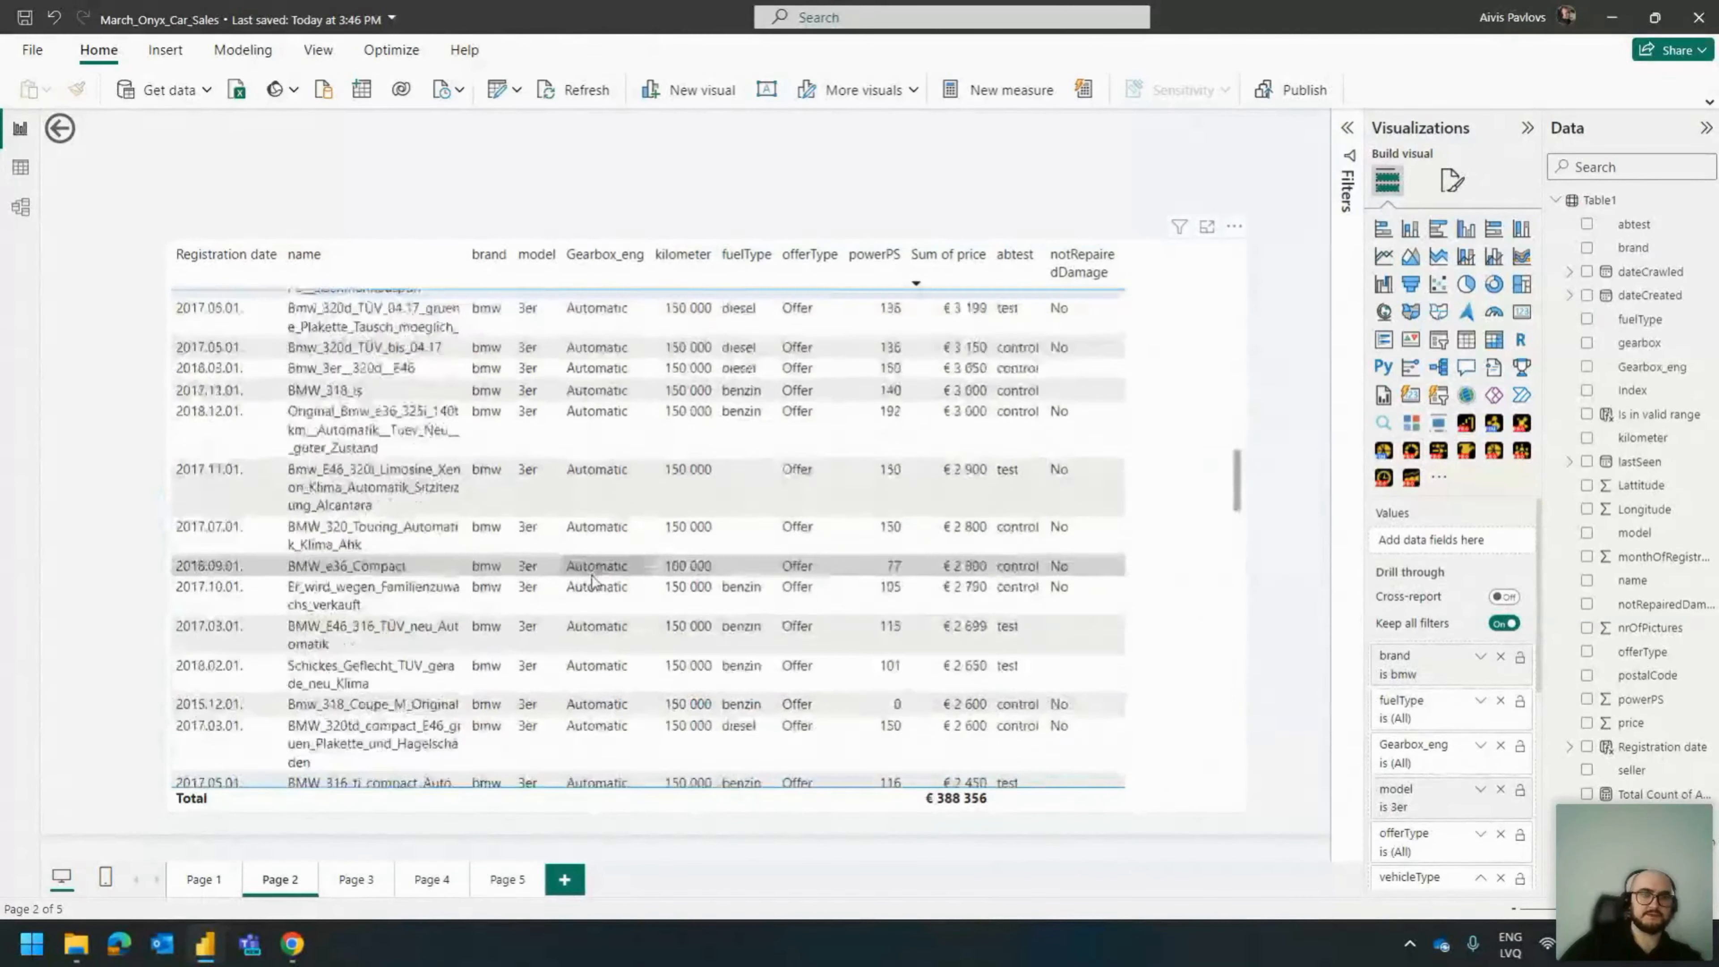
scroll(592, 575, up, 10)
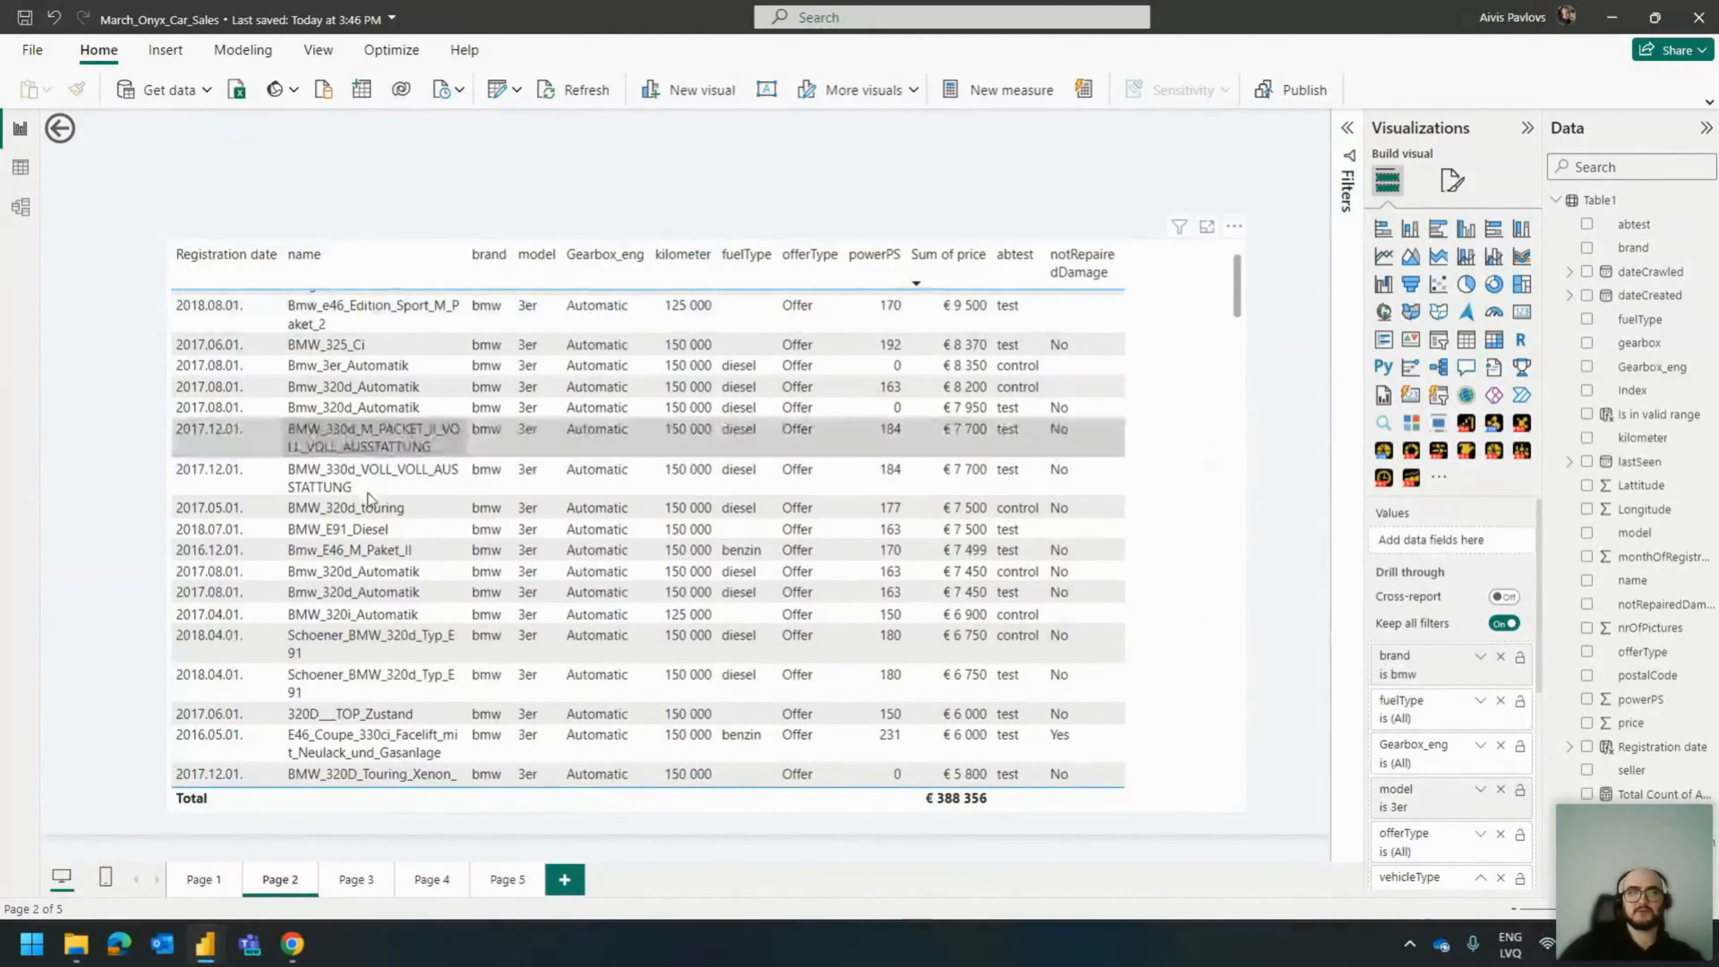
click(204, 880)
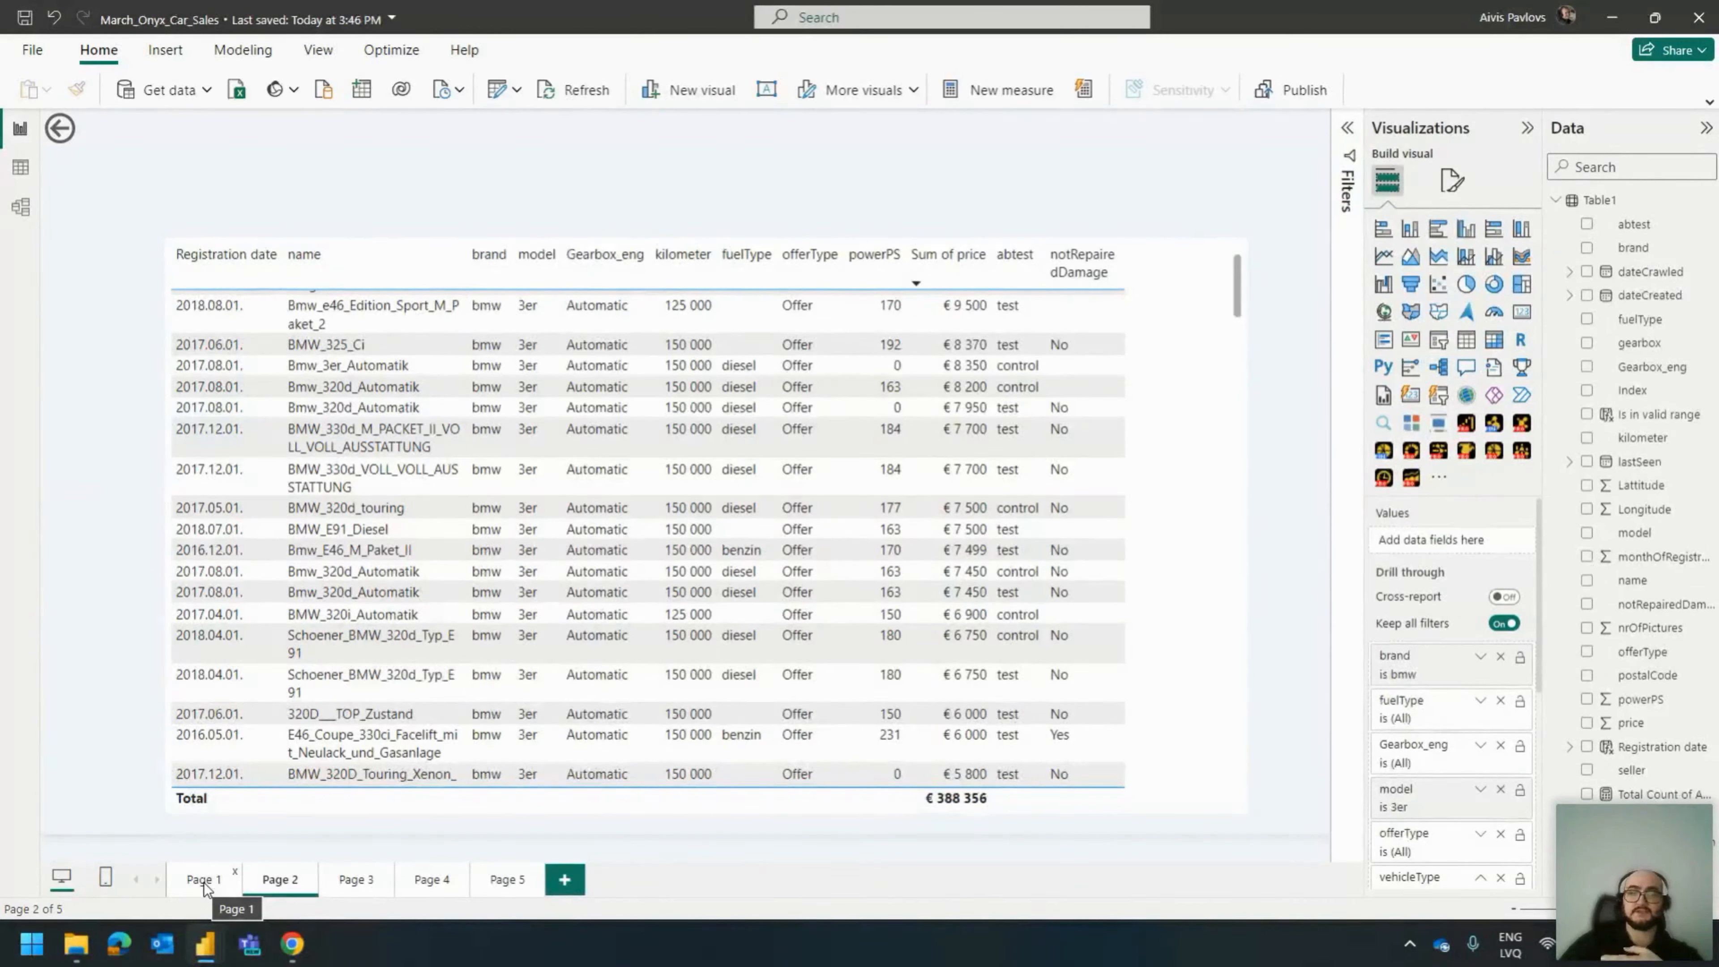
click(204, 880)
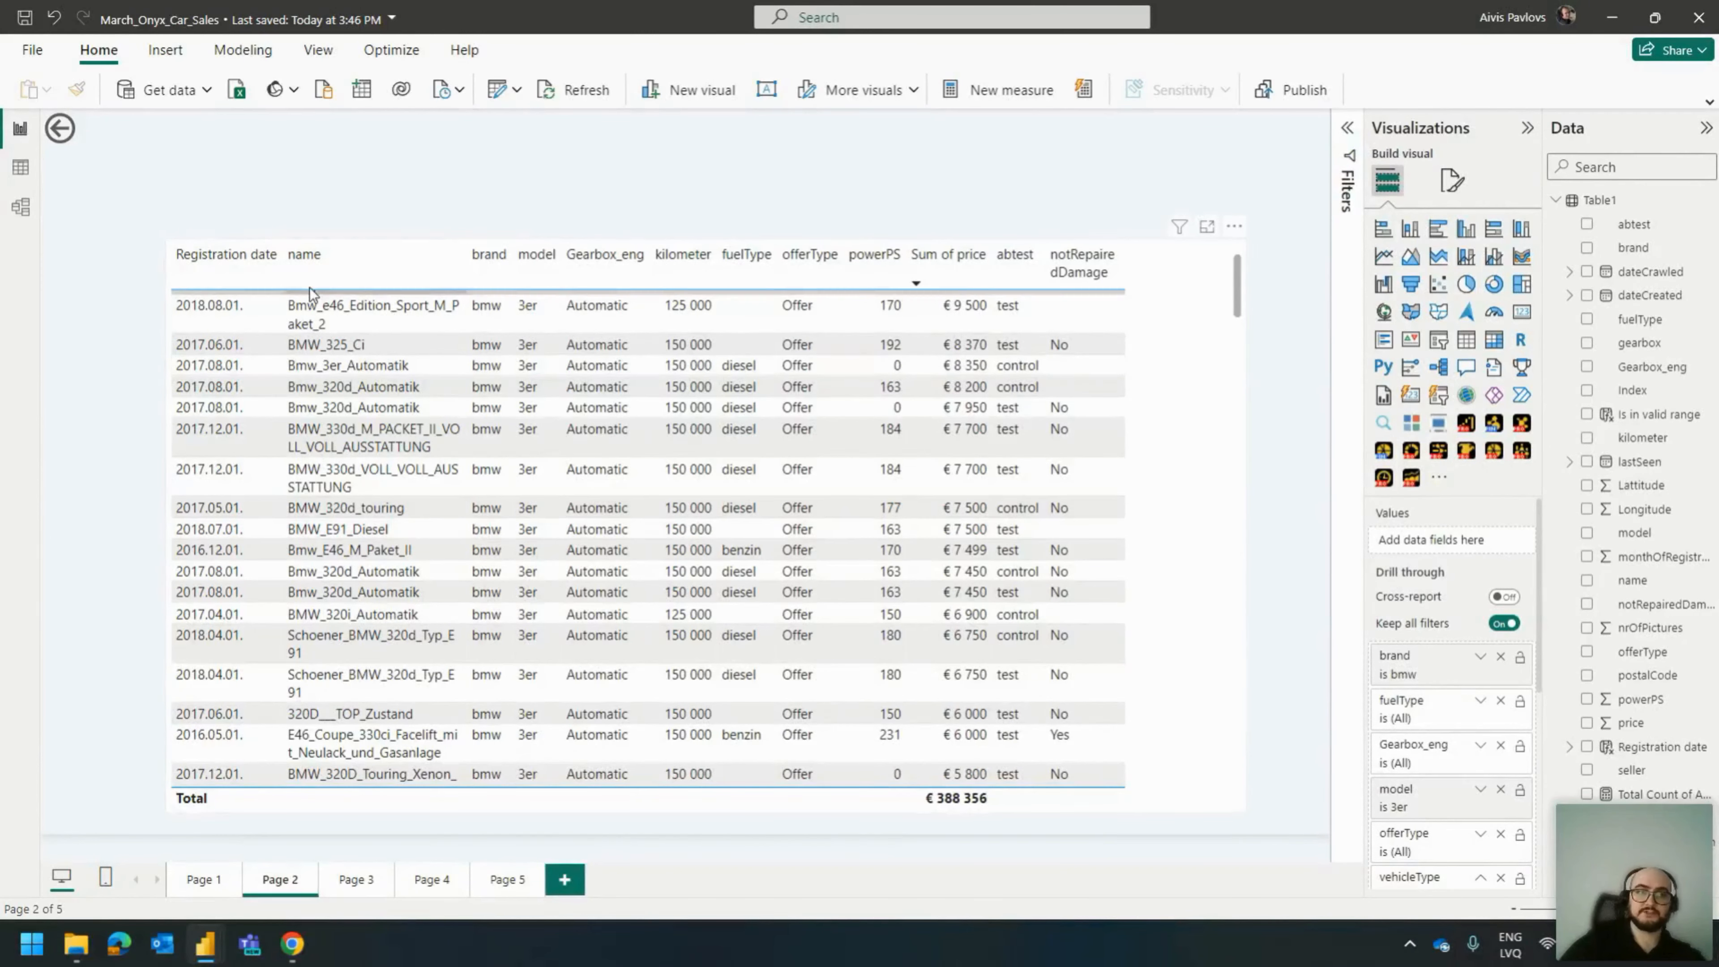
Add a blank slicer to Page 2, shorten the details table from its upper edge and move the slicer above it.
click(1447, 343)
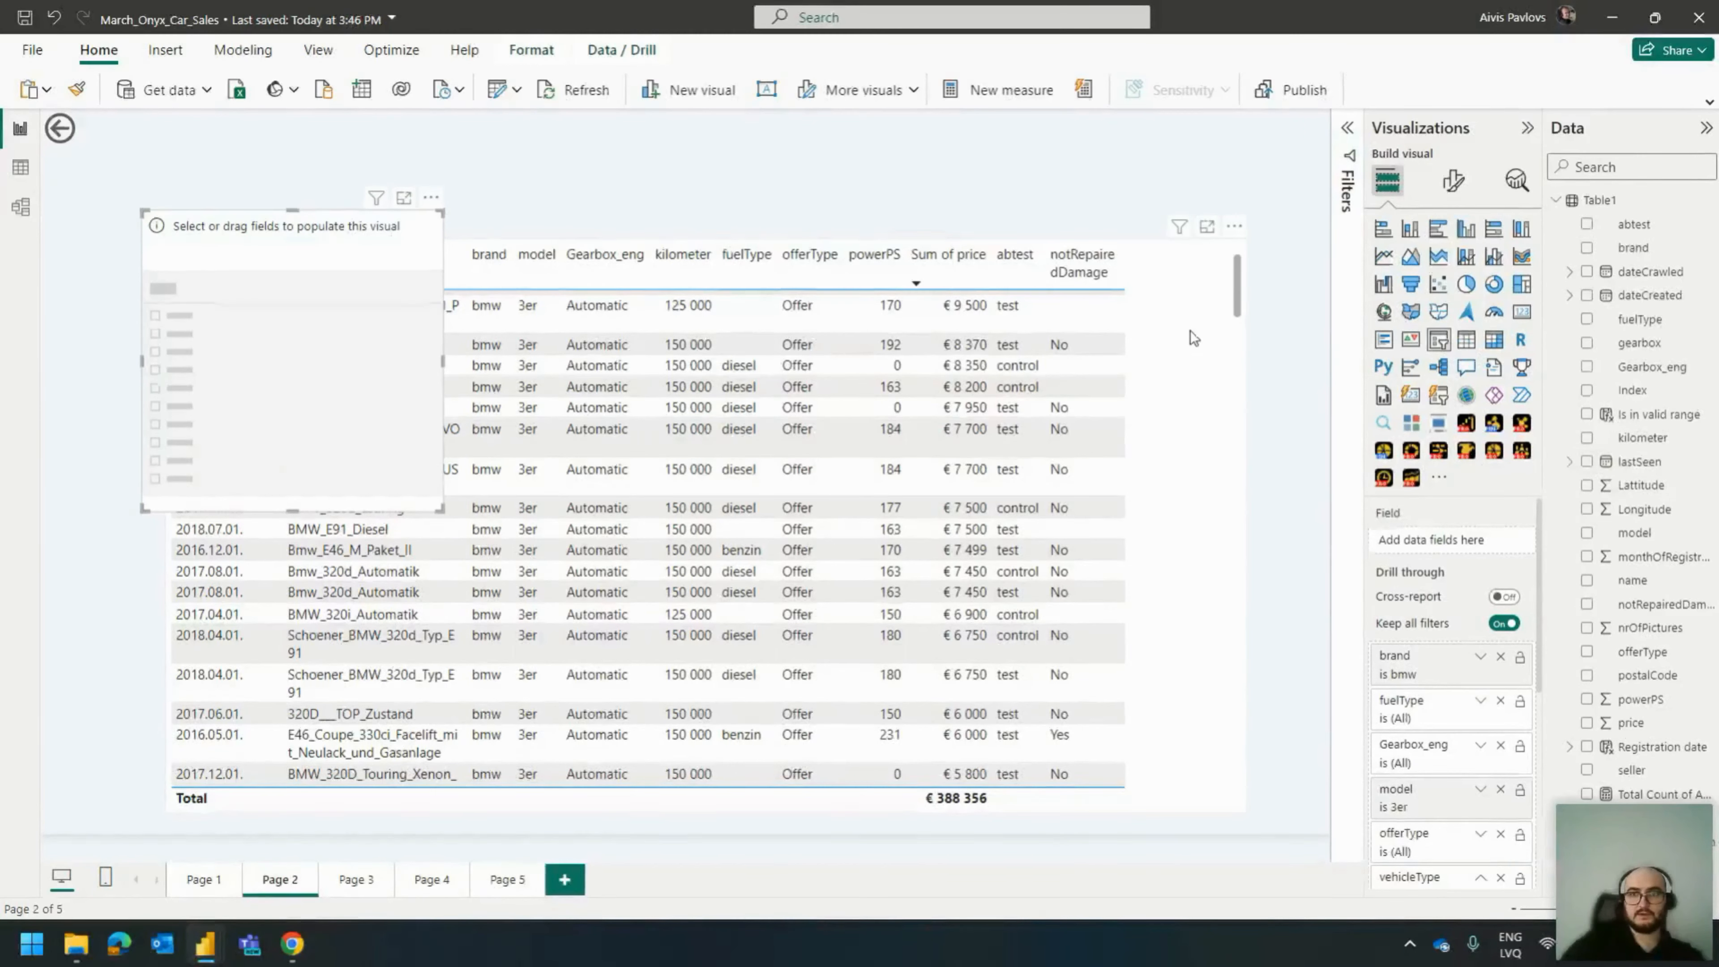
click(764, 237)
drag(705, 284, 705, 342)
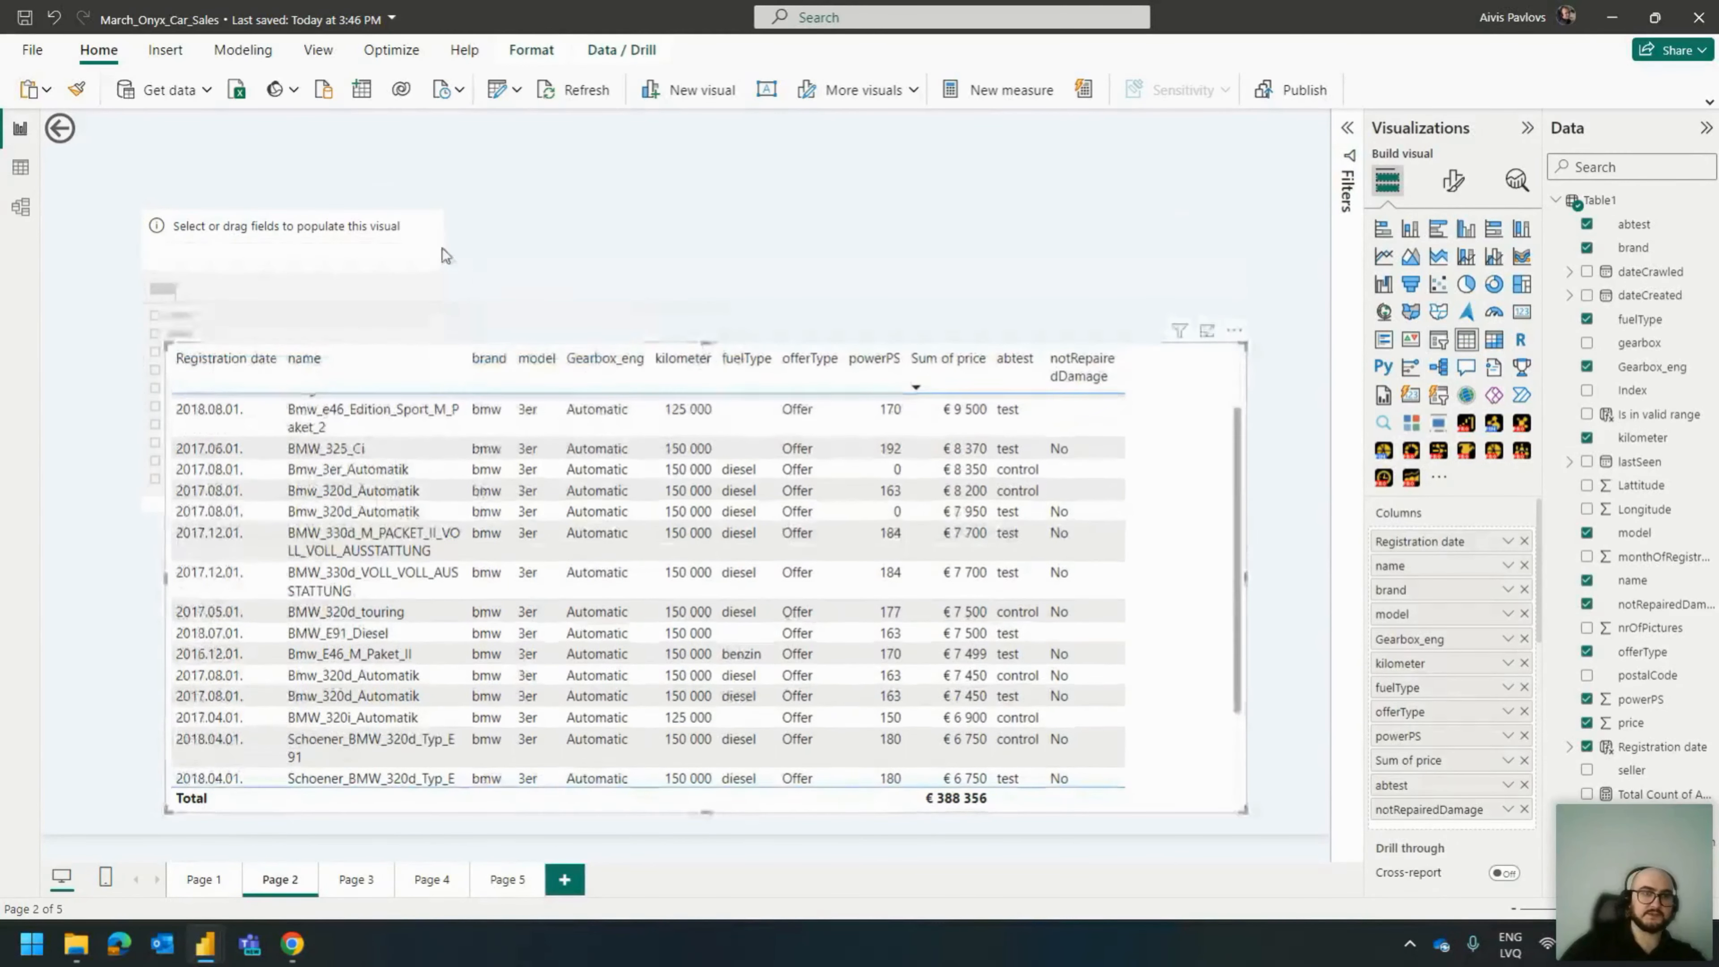
drag(384, 221, 485, 159)
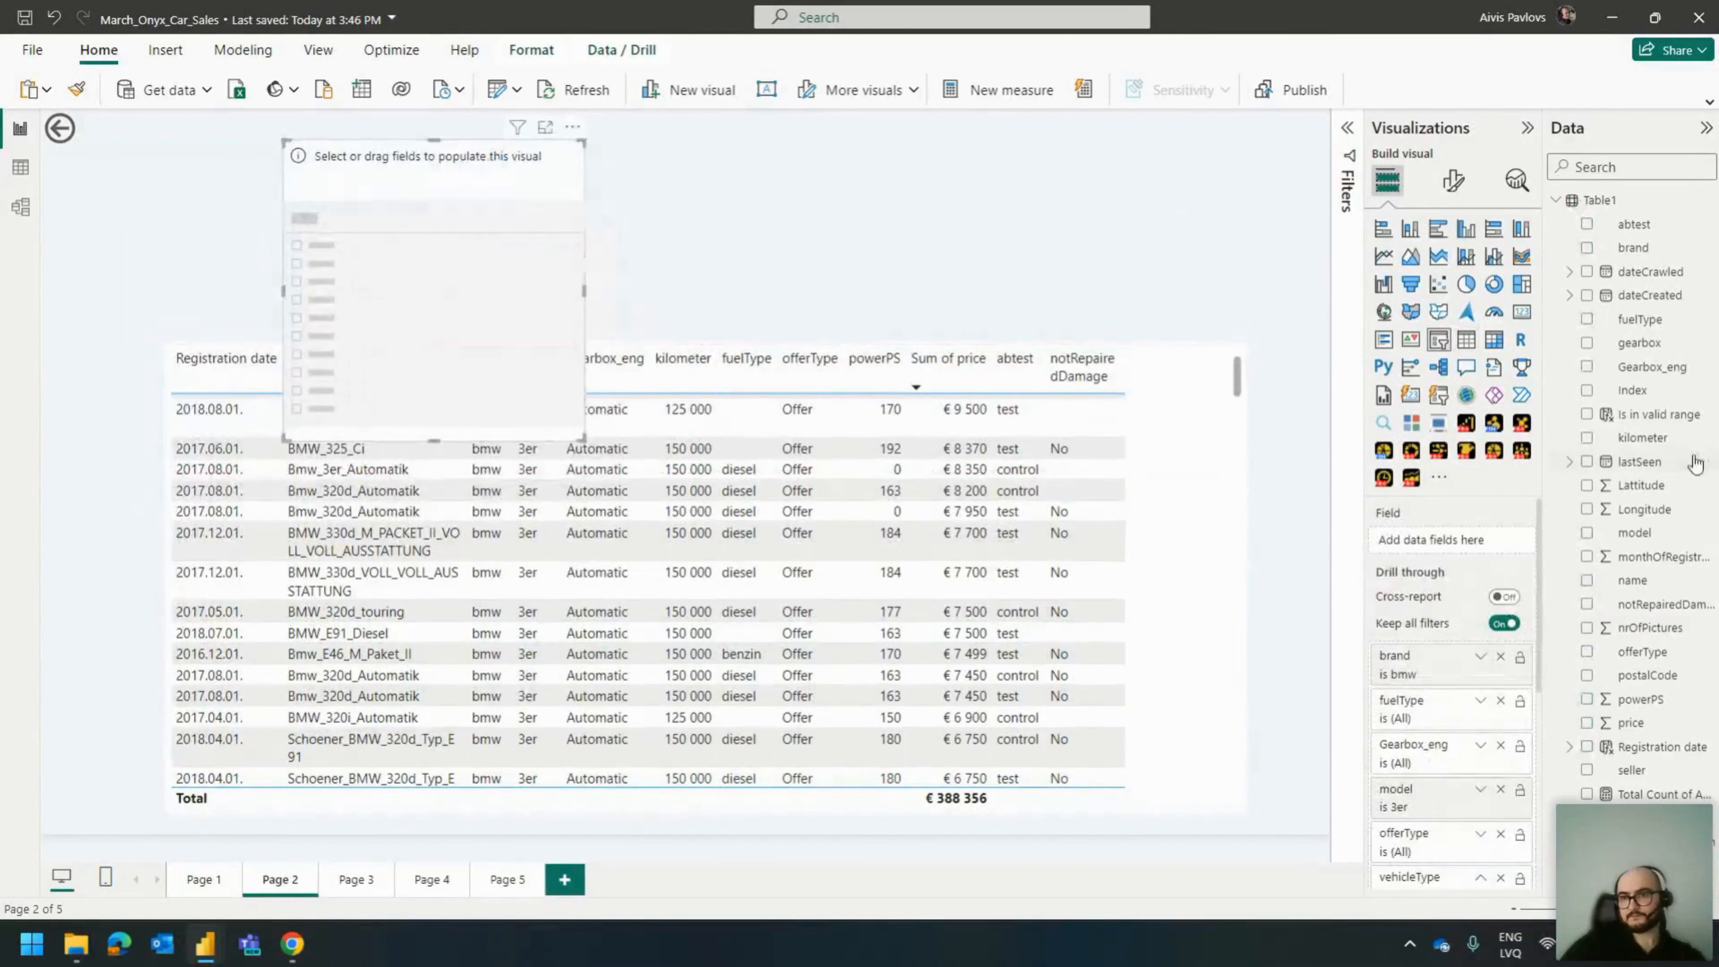
Convert the blank slicer to a Drill Down Combo PRO chart of Total Count of Ads. by kilometer, and widen it above the table.
click(1521, 450)
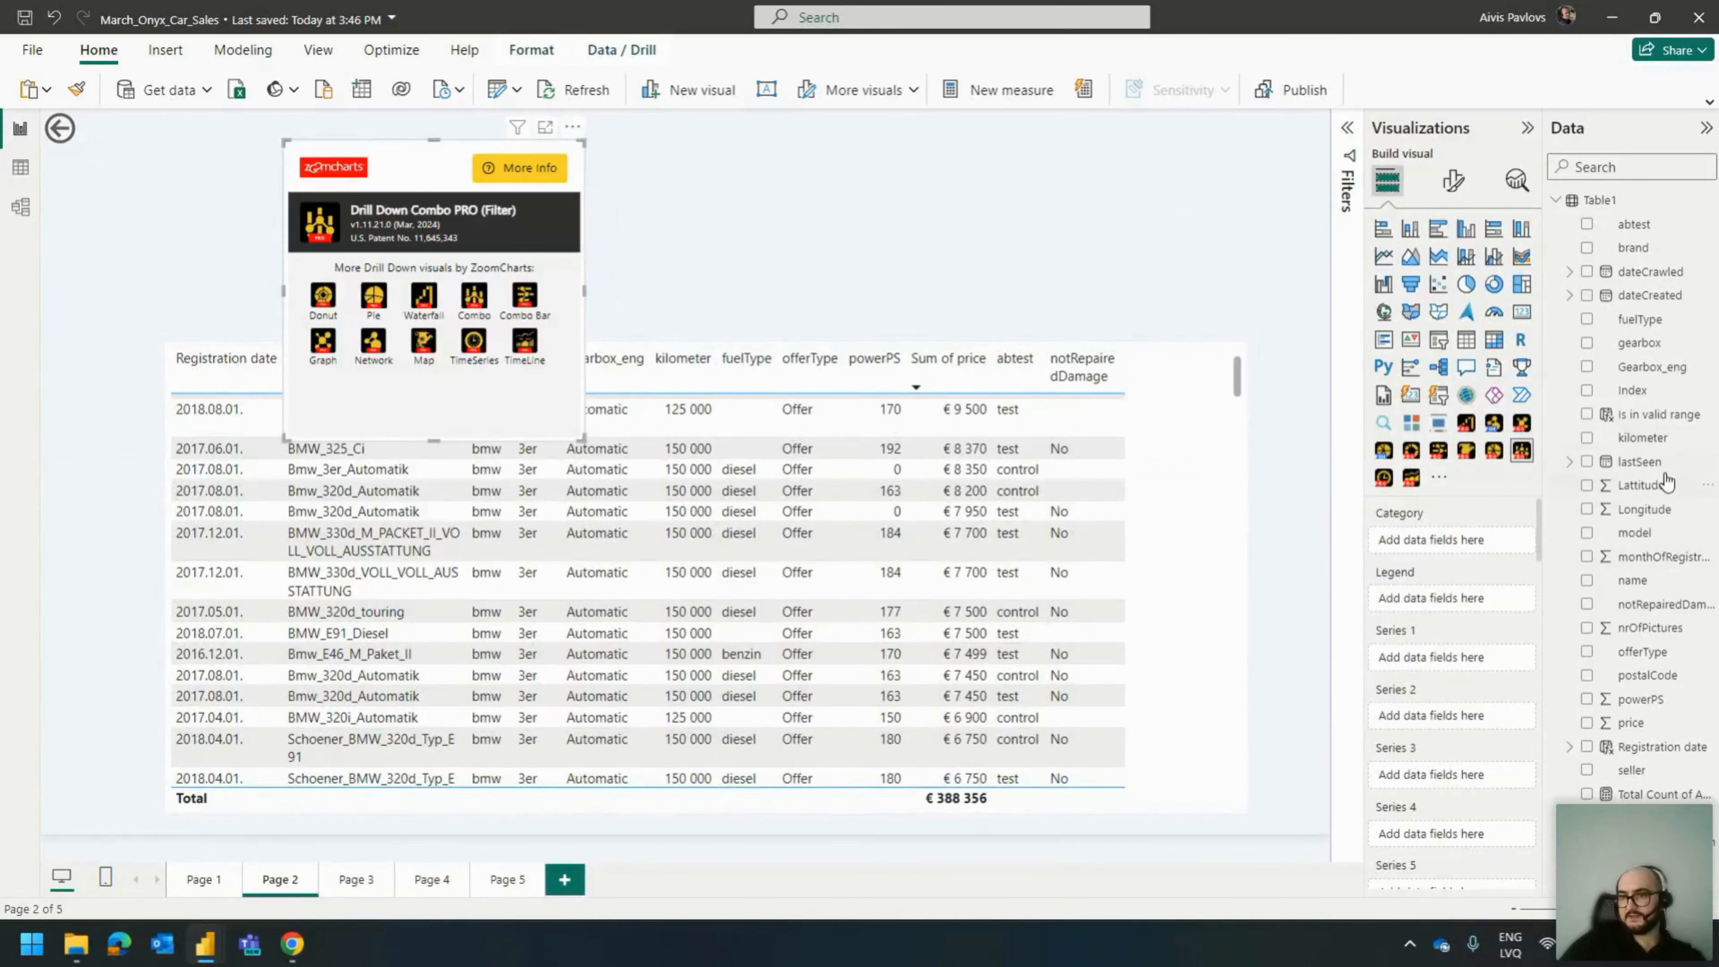
drag(1648, 437, 1455, 541)
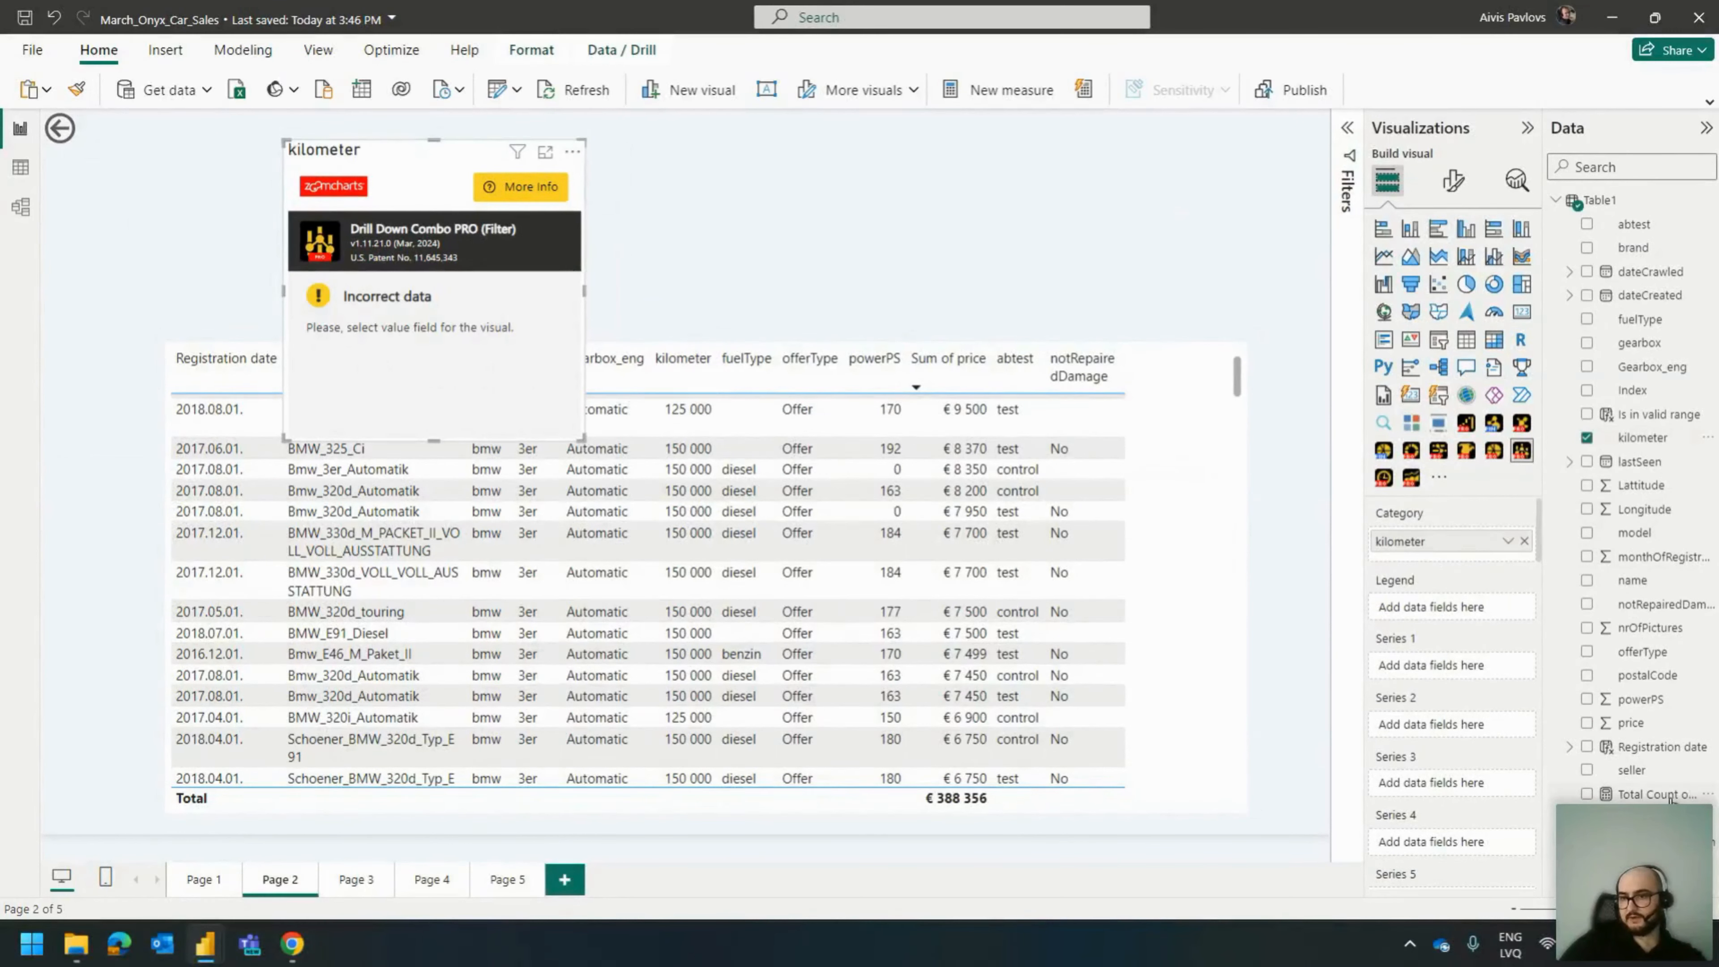
drag(1651, 799, 1455, 667)
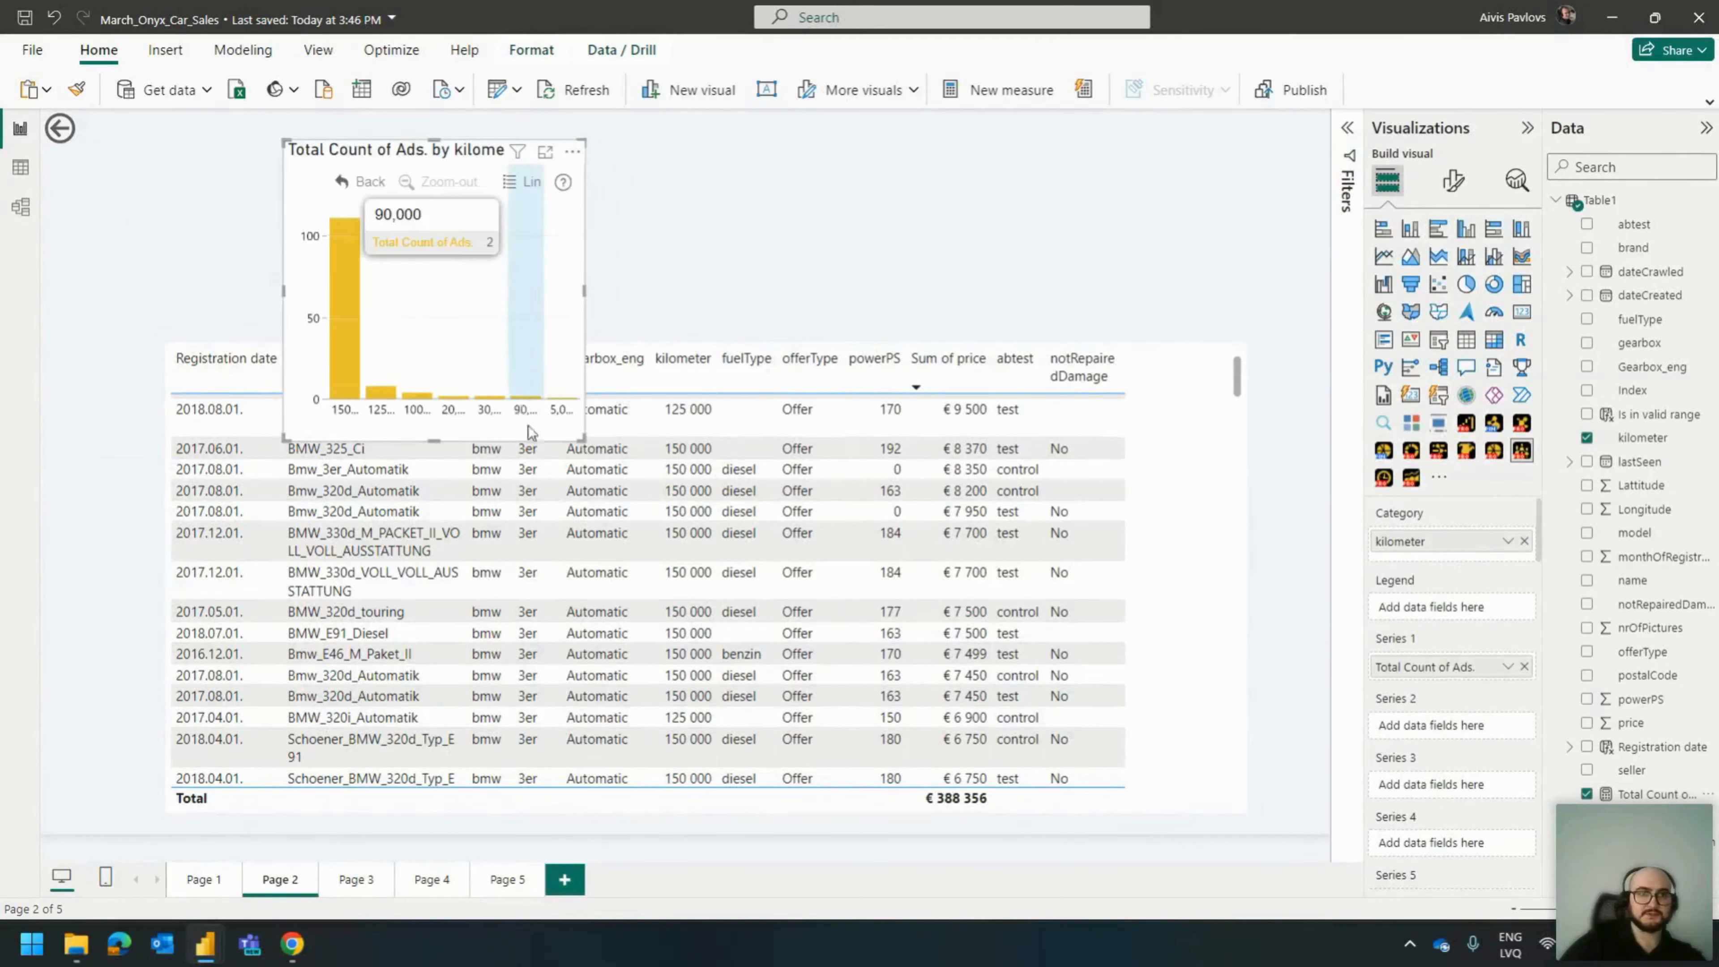
drag(573, 435, 1093, 323)
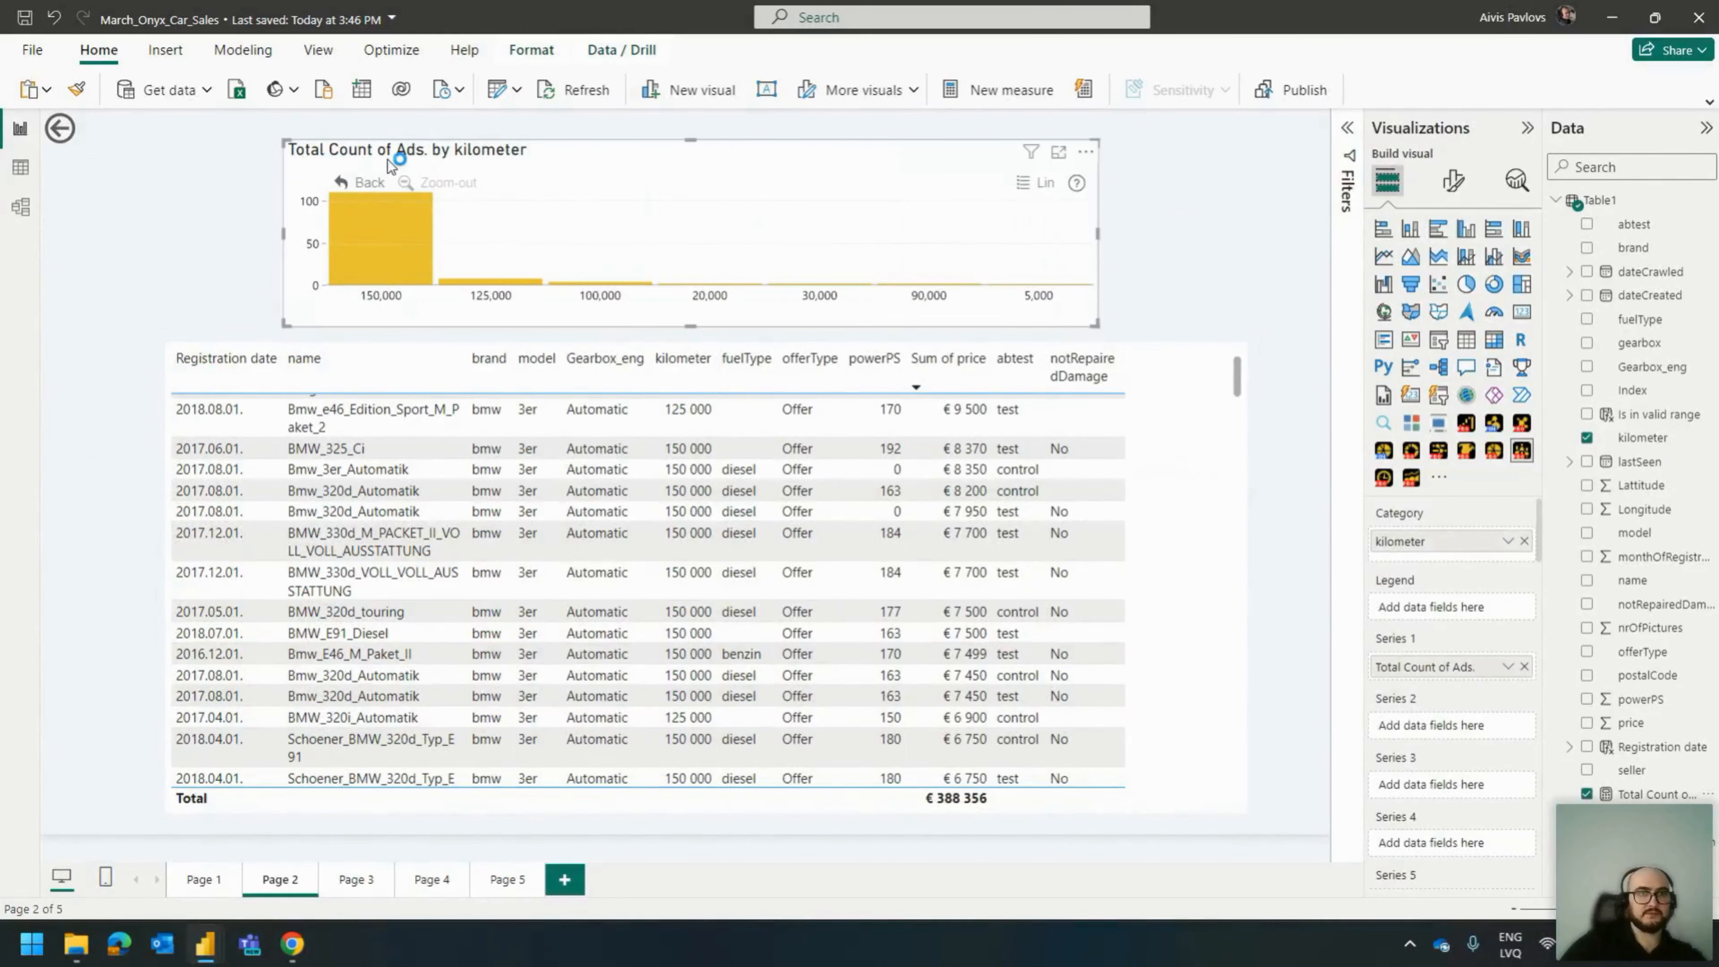
drag(387, 158, 263, 164)
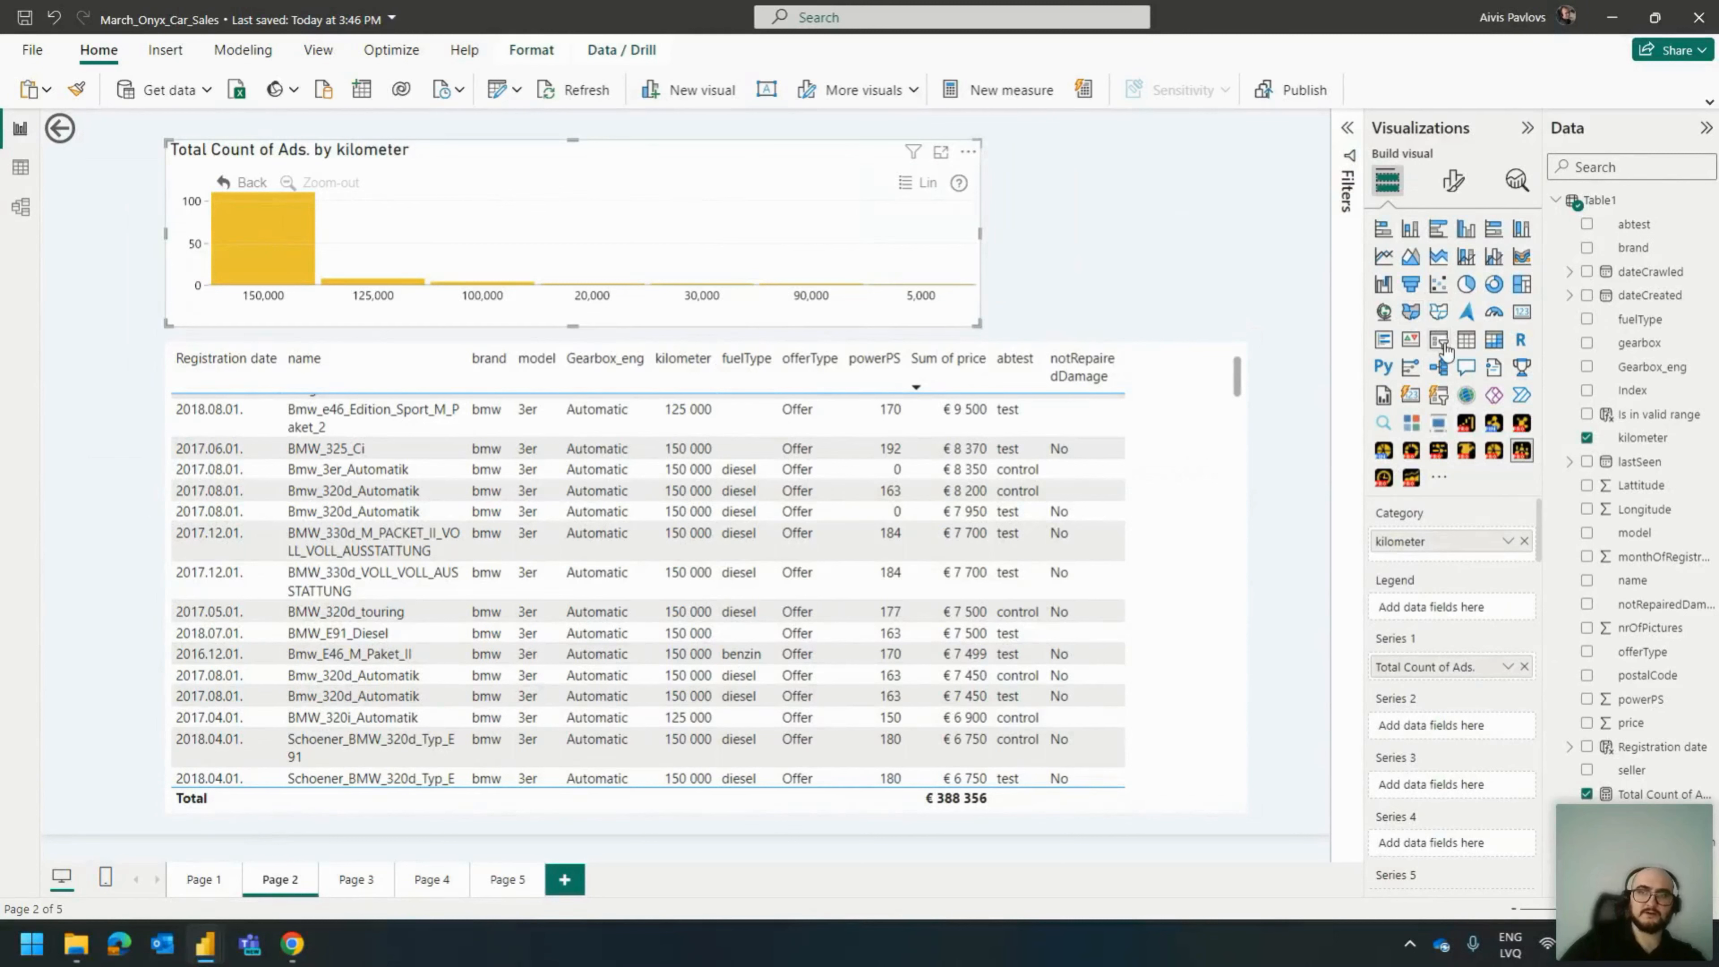
Convert the kilometer chart to a range slicer and shrink it to a compact box above the table's first columns.
click(1438, 340)
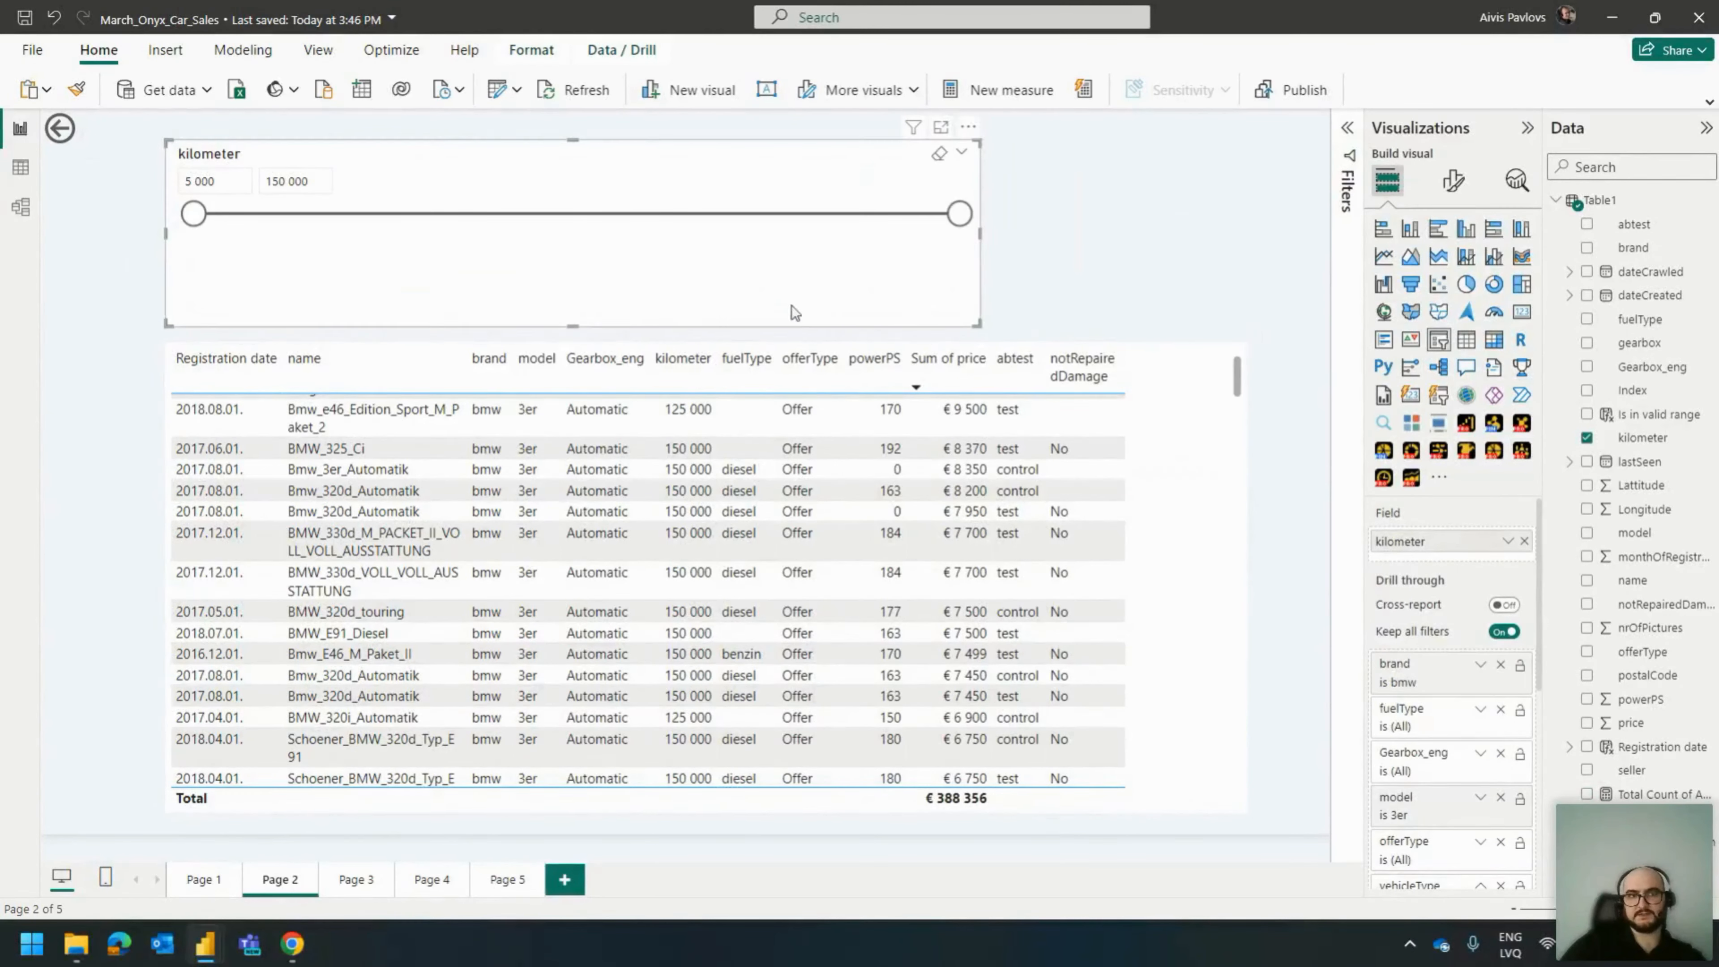
drag(978, 320, 432, 255)
click(591, 219)
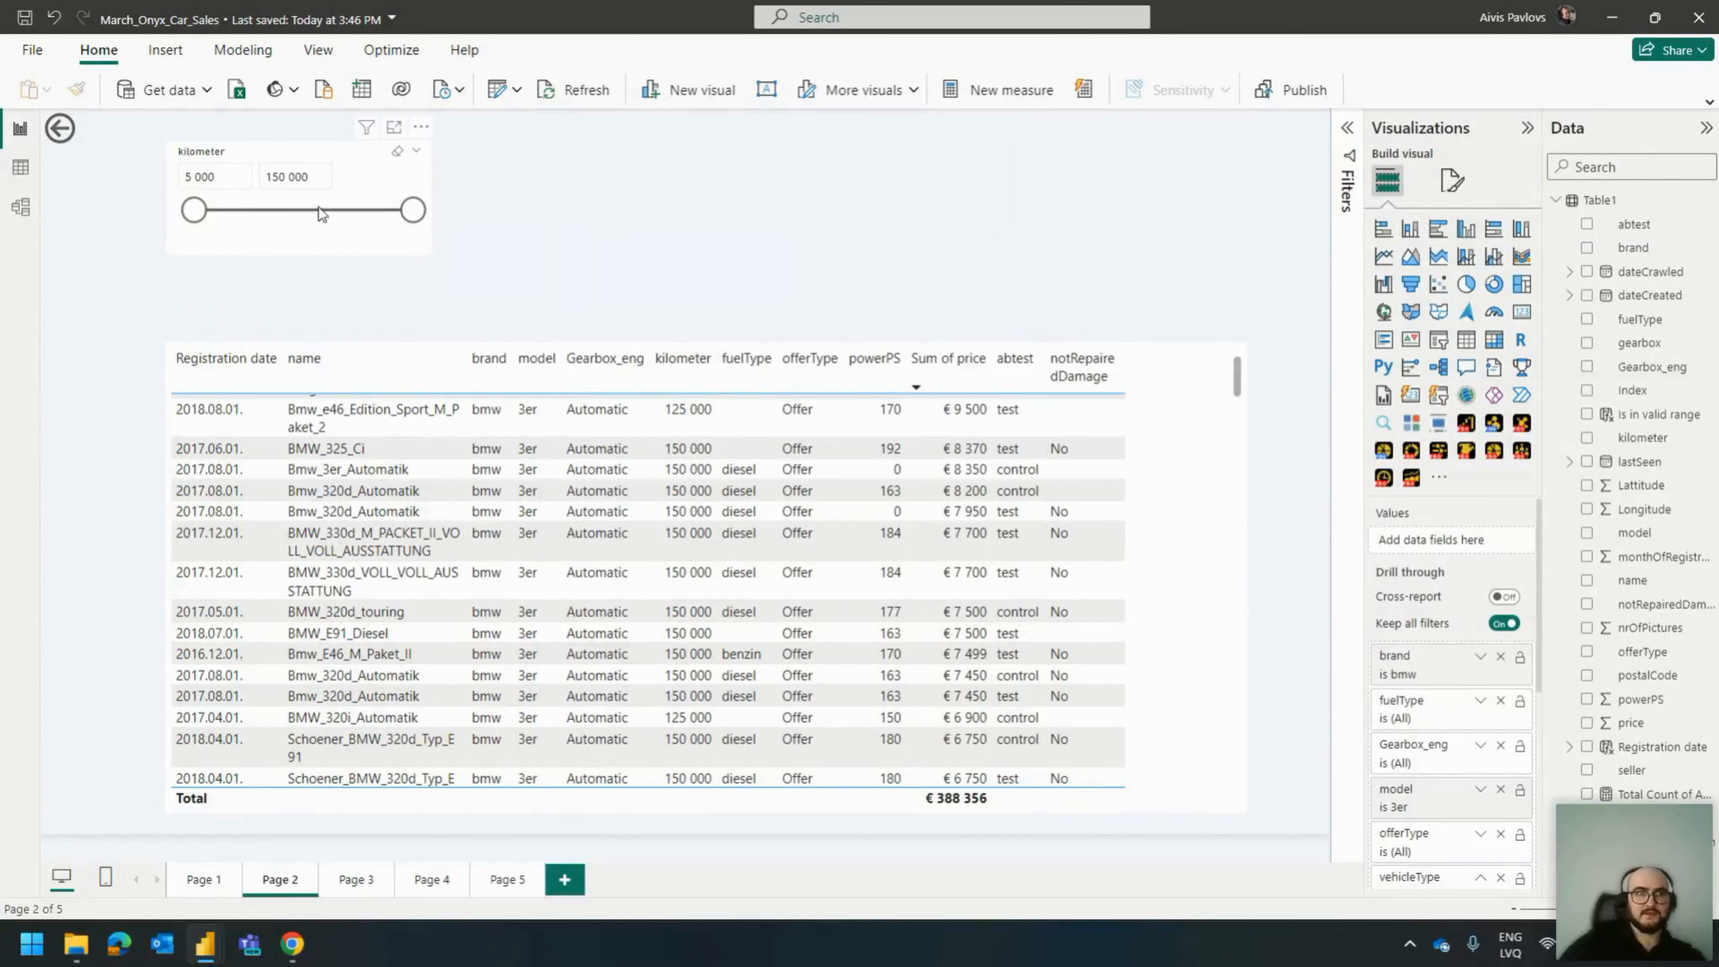
Set the kilometer slicer's maximum to 20000.
click(295, 176)
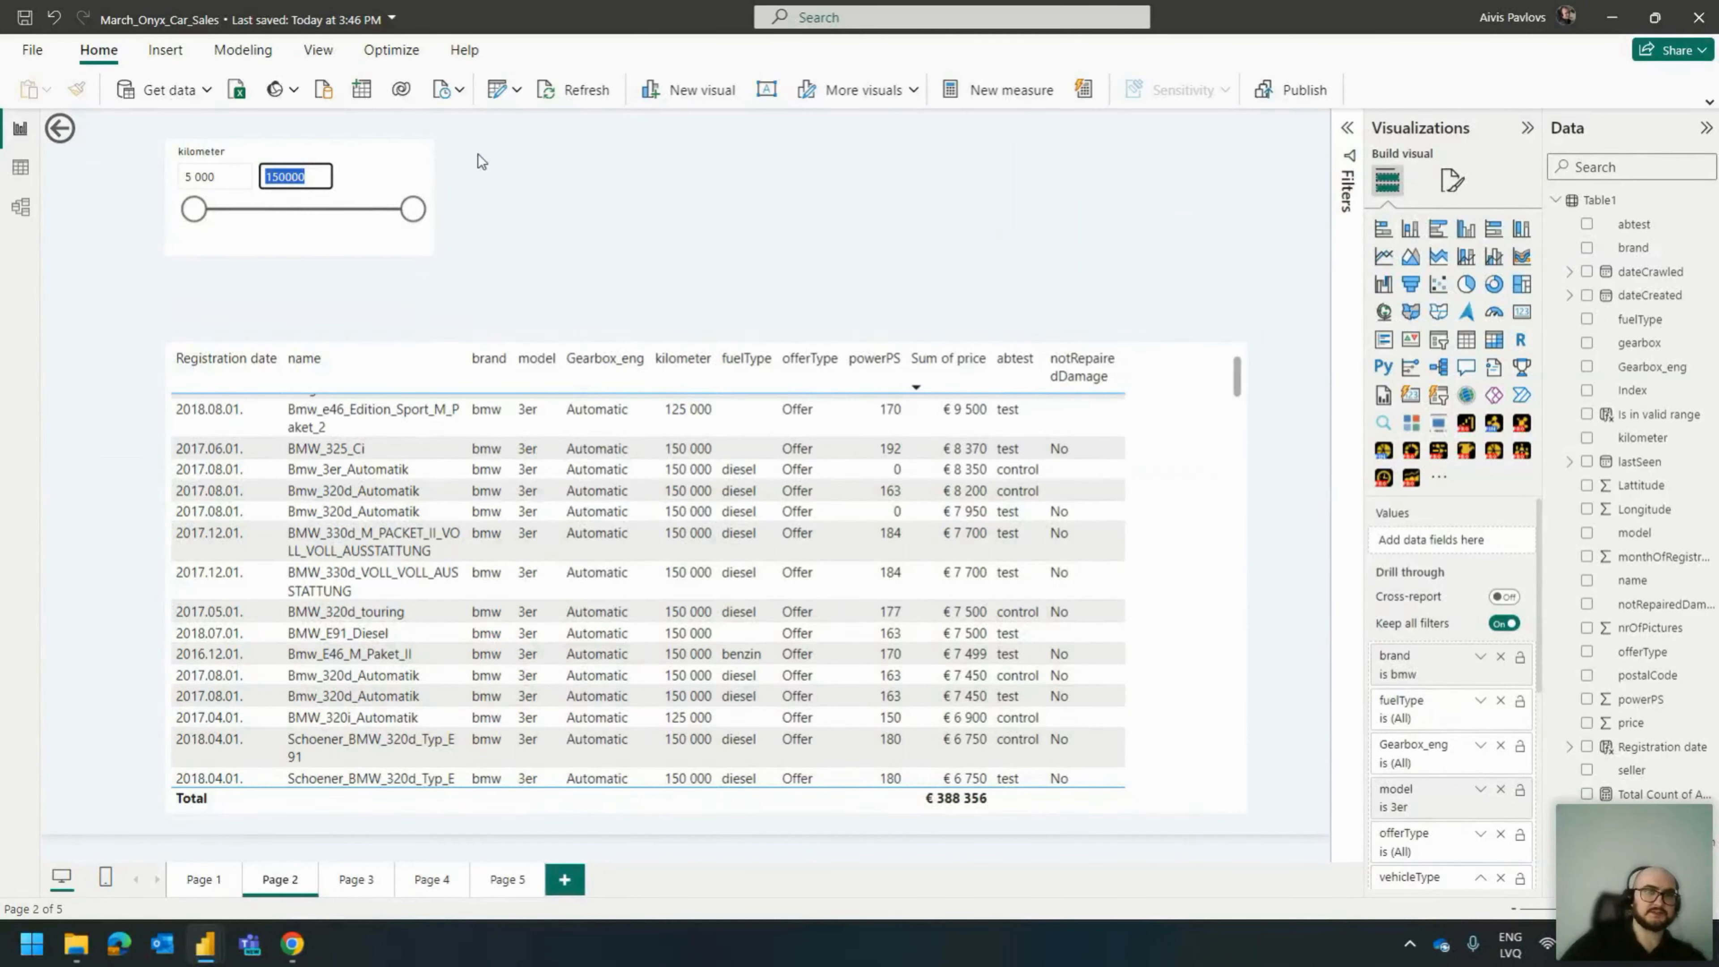
text(155)
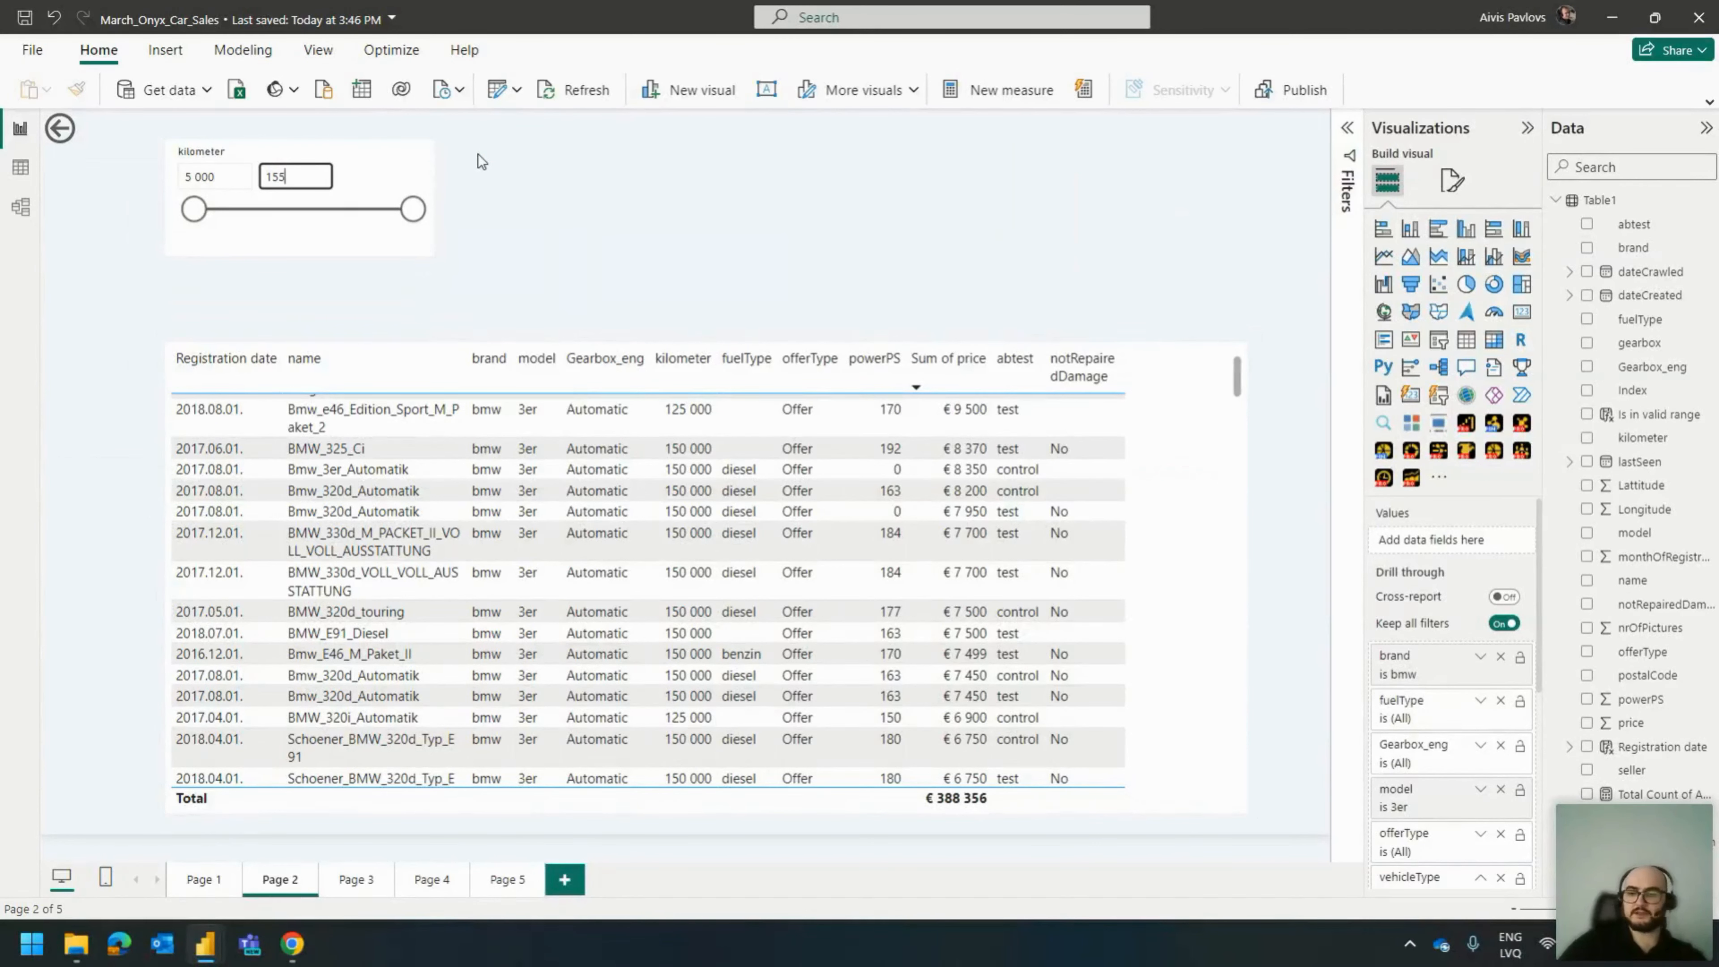
key(BackSpace)
key(BackSpace)
key(BackSpace)
text(20000)
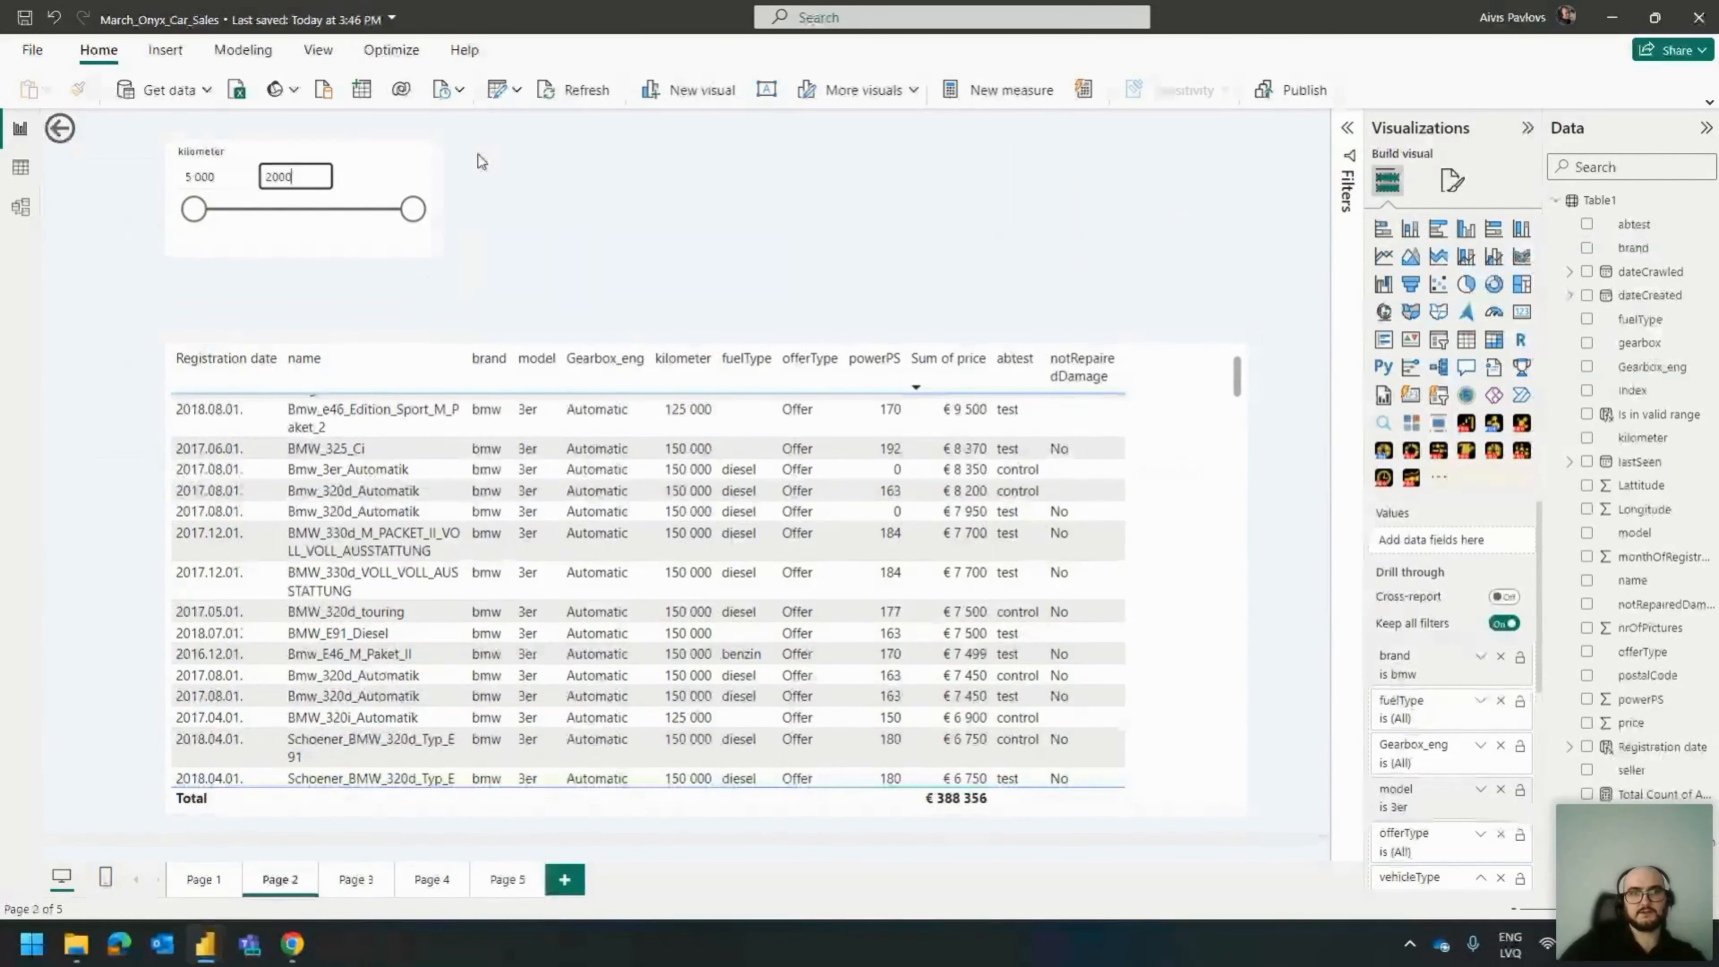
key(Return)
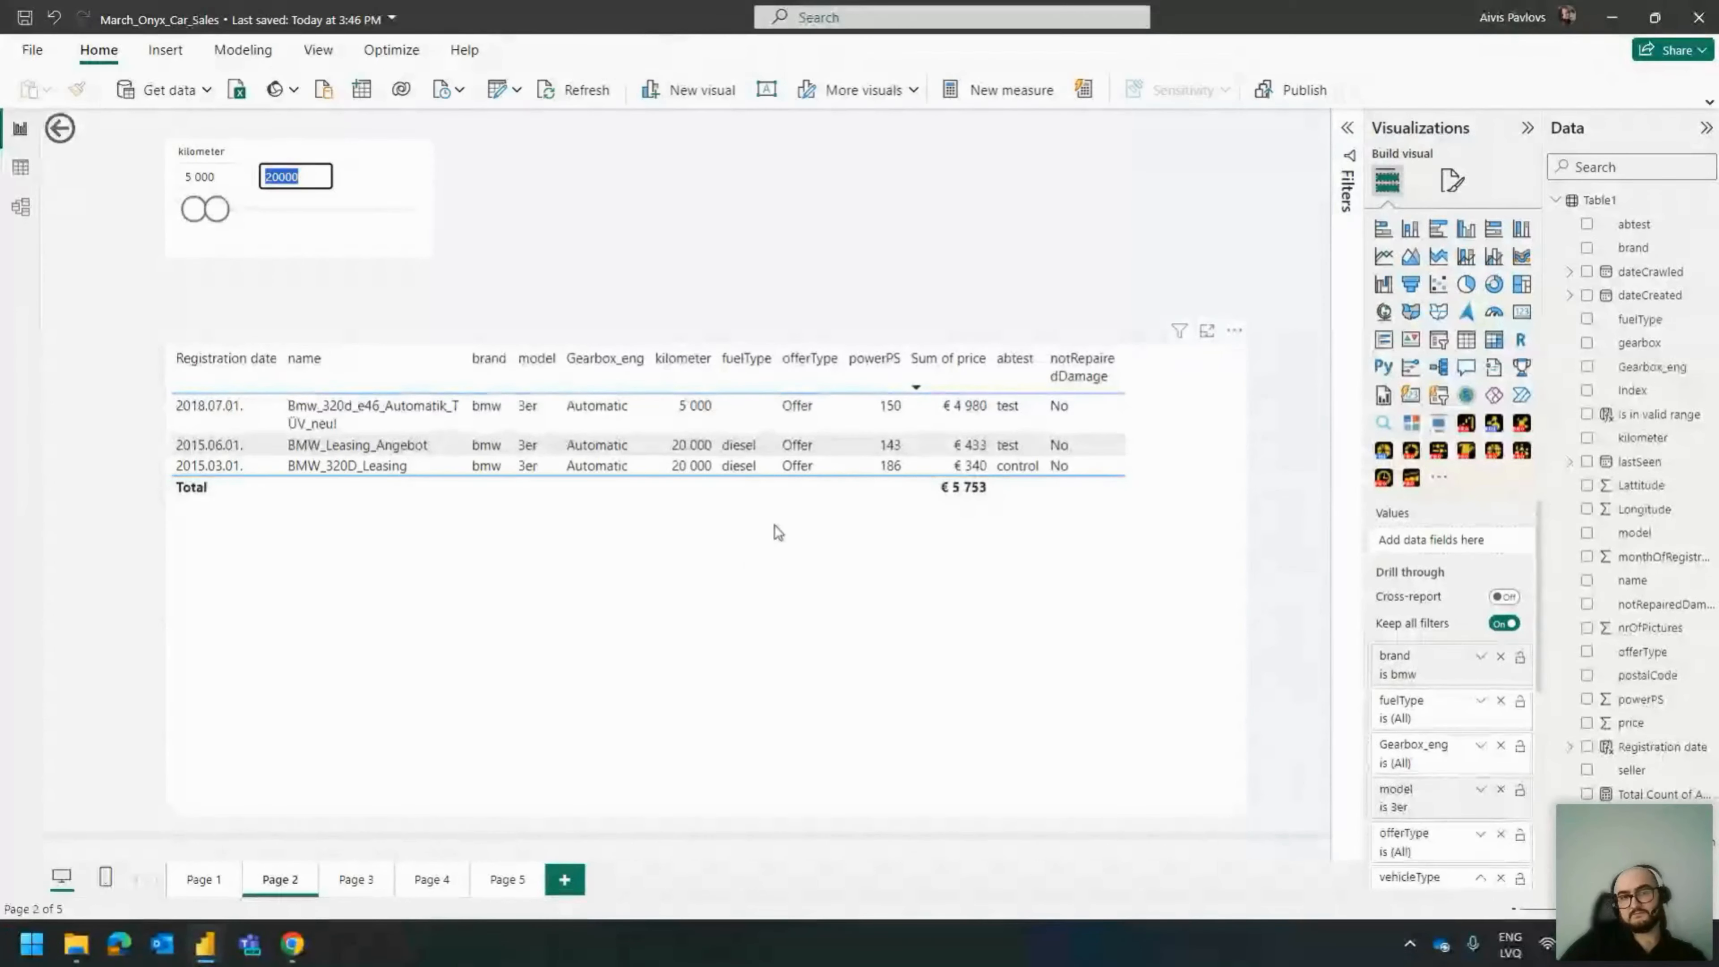
click(605, 369)
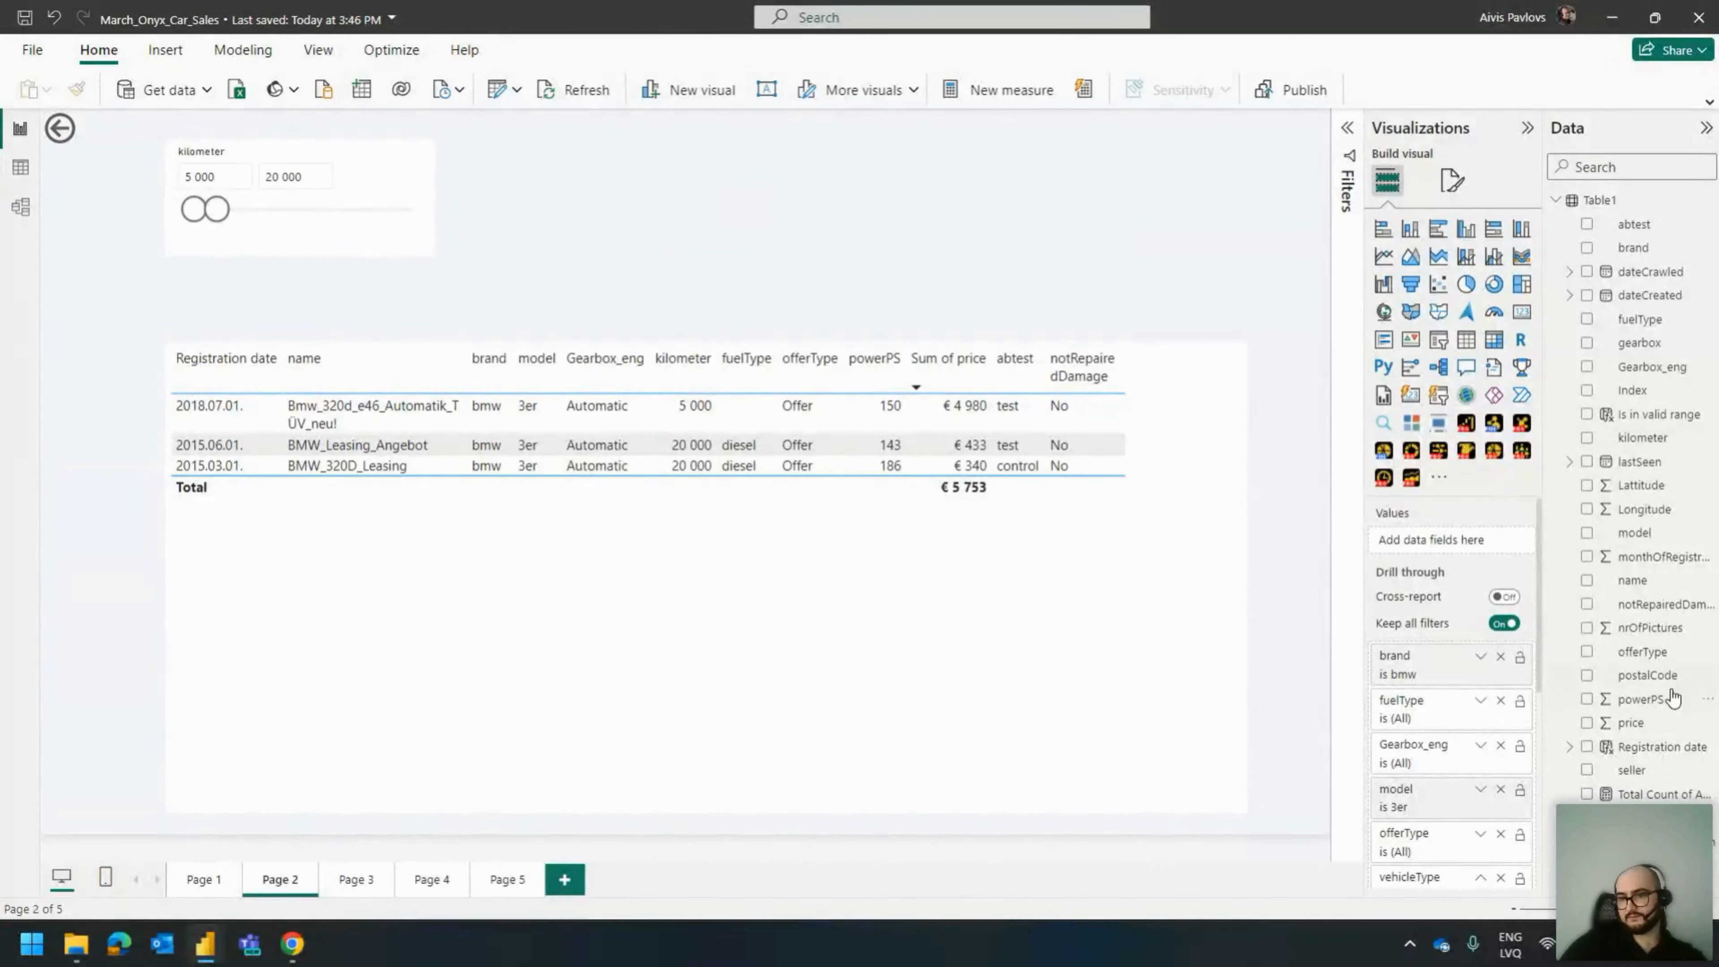
Create a price range slicer beside the kilometer slicer and resize it to a compact box.
drag(1631, 722, 837, 192)
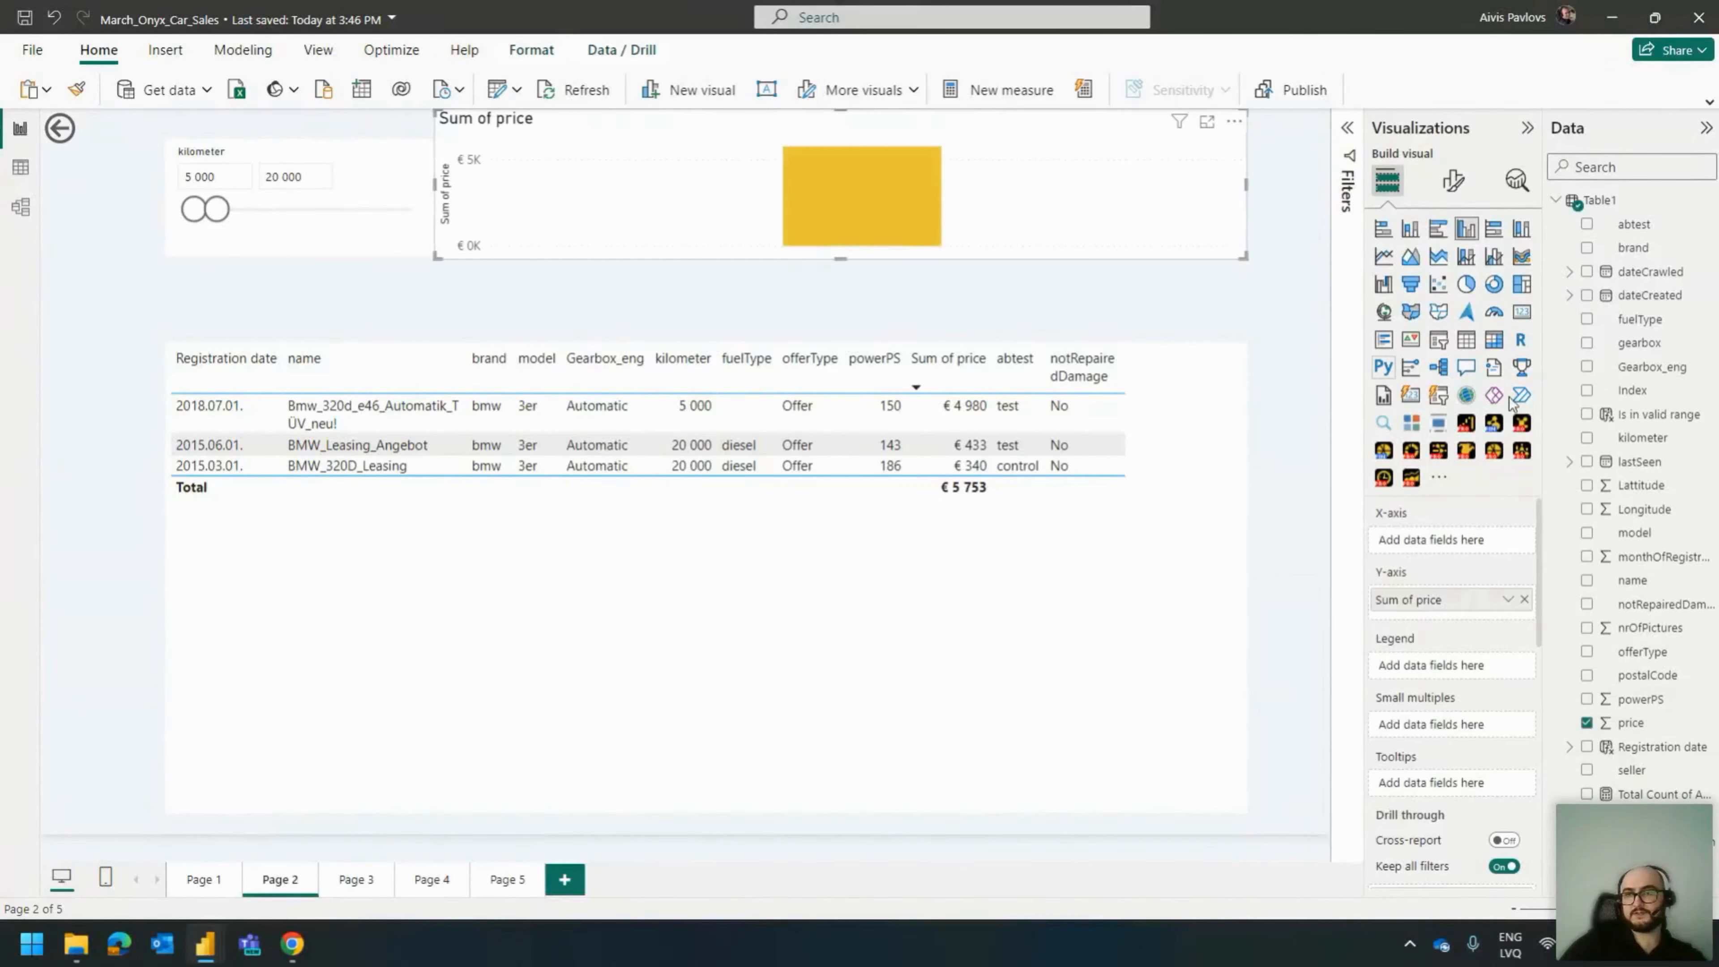
click(1438, 339)
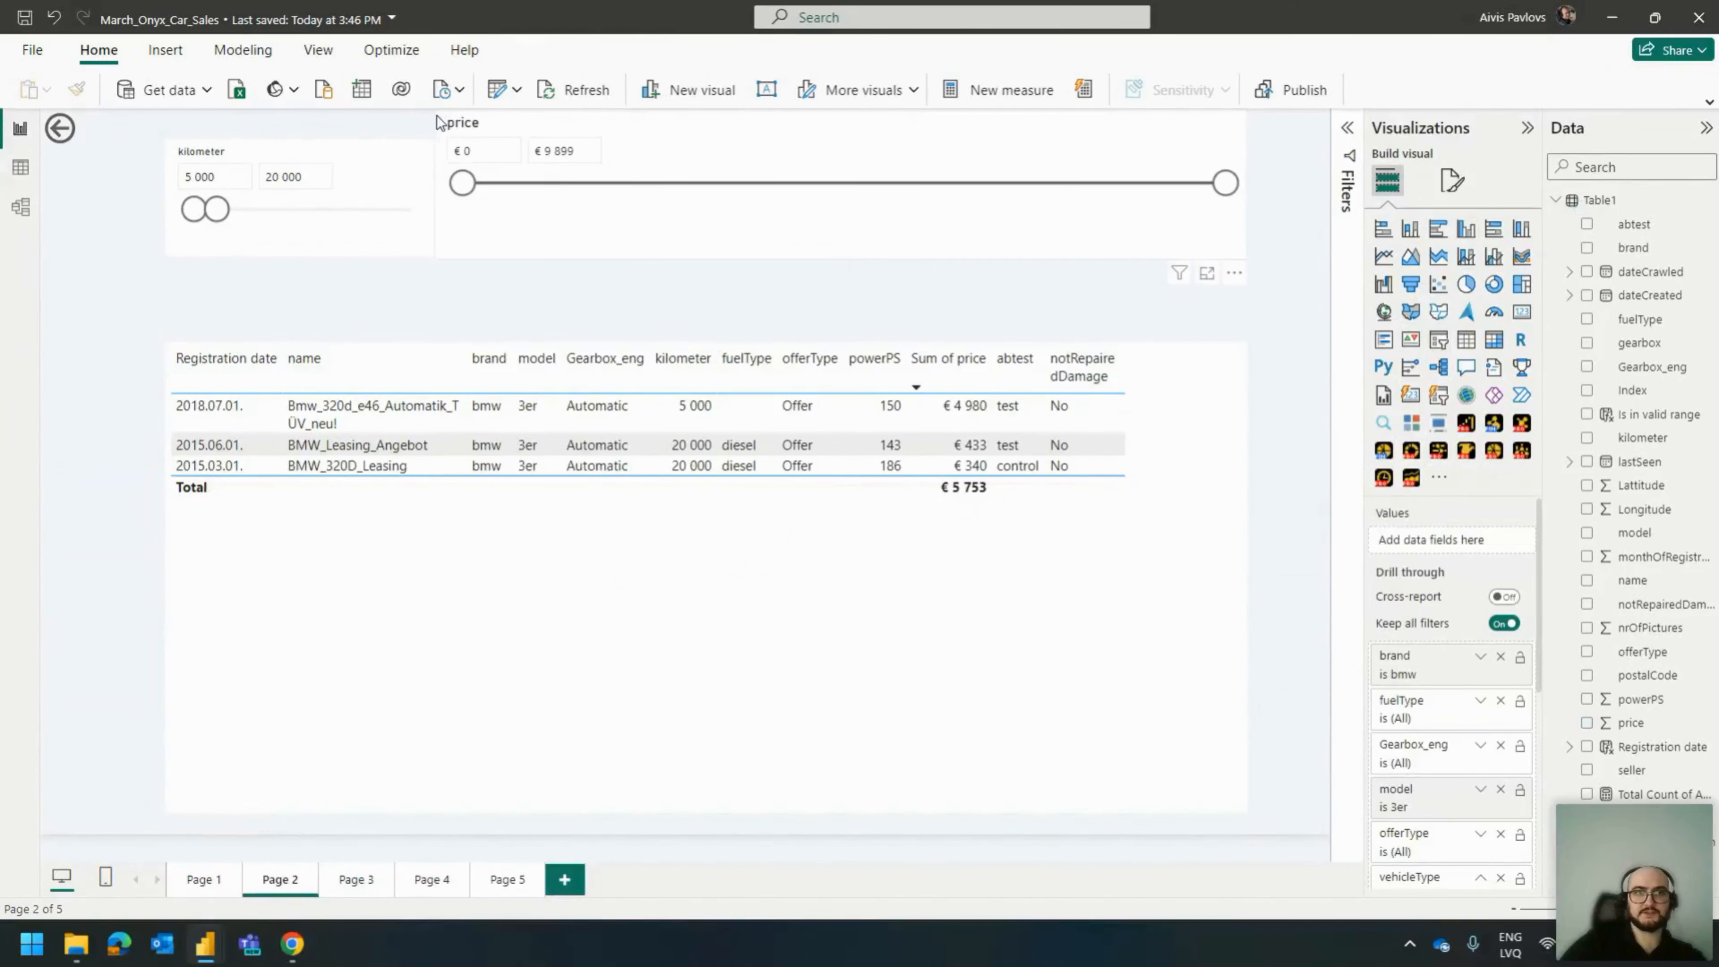
drag(433, 114, 969, 143)
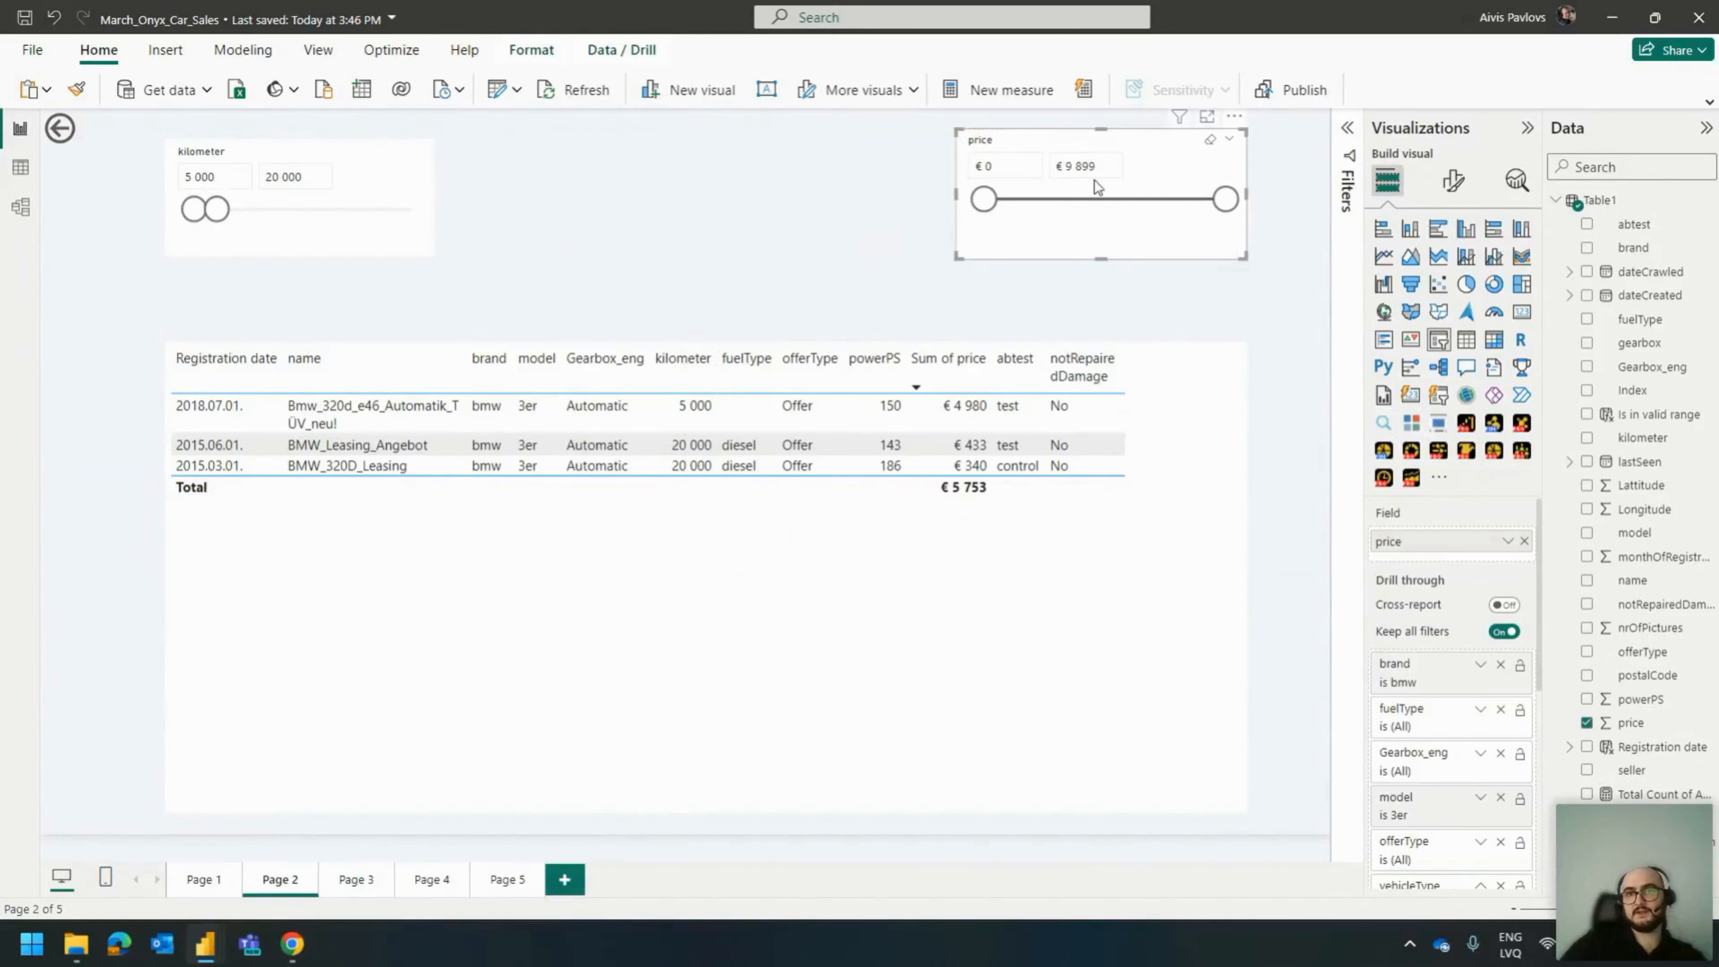
Set the price slicer's maximum on Page 2 to €500 and deselect the slicer.
click(1095, 167)
text(500)
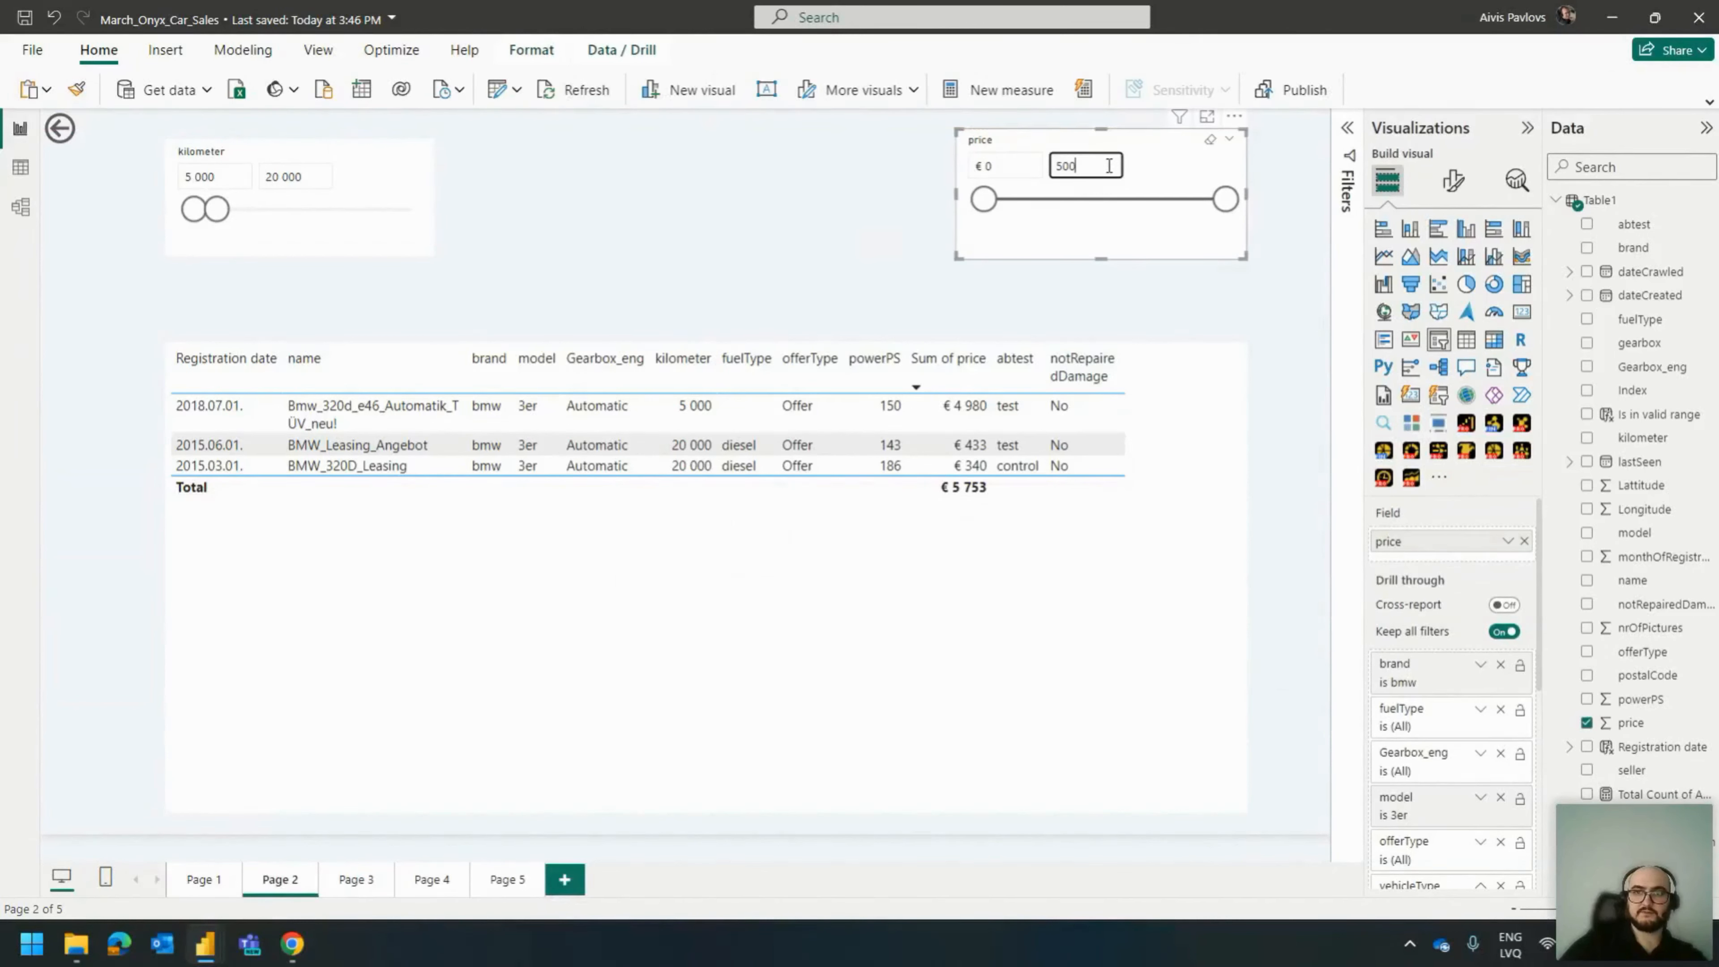
key(Return)
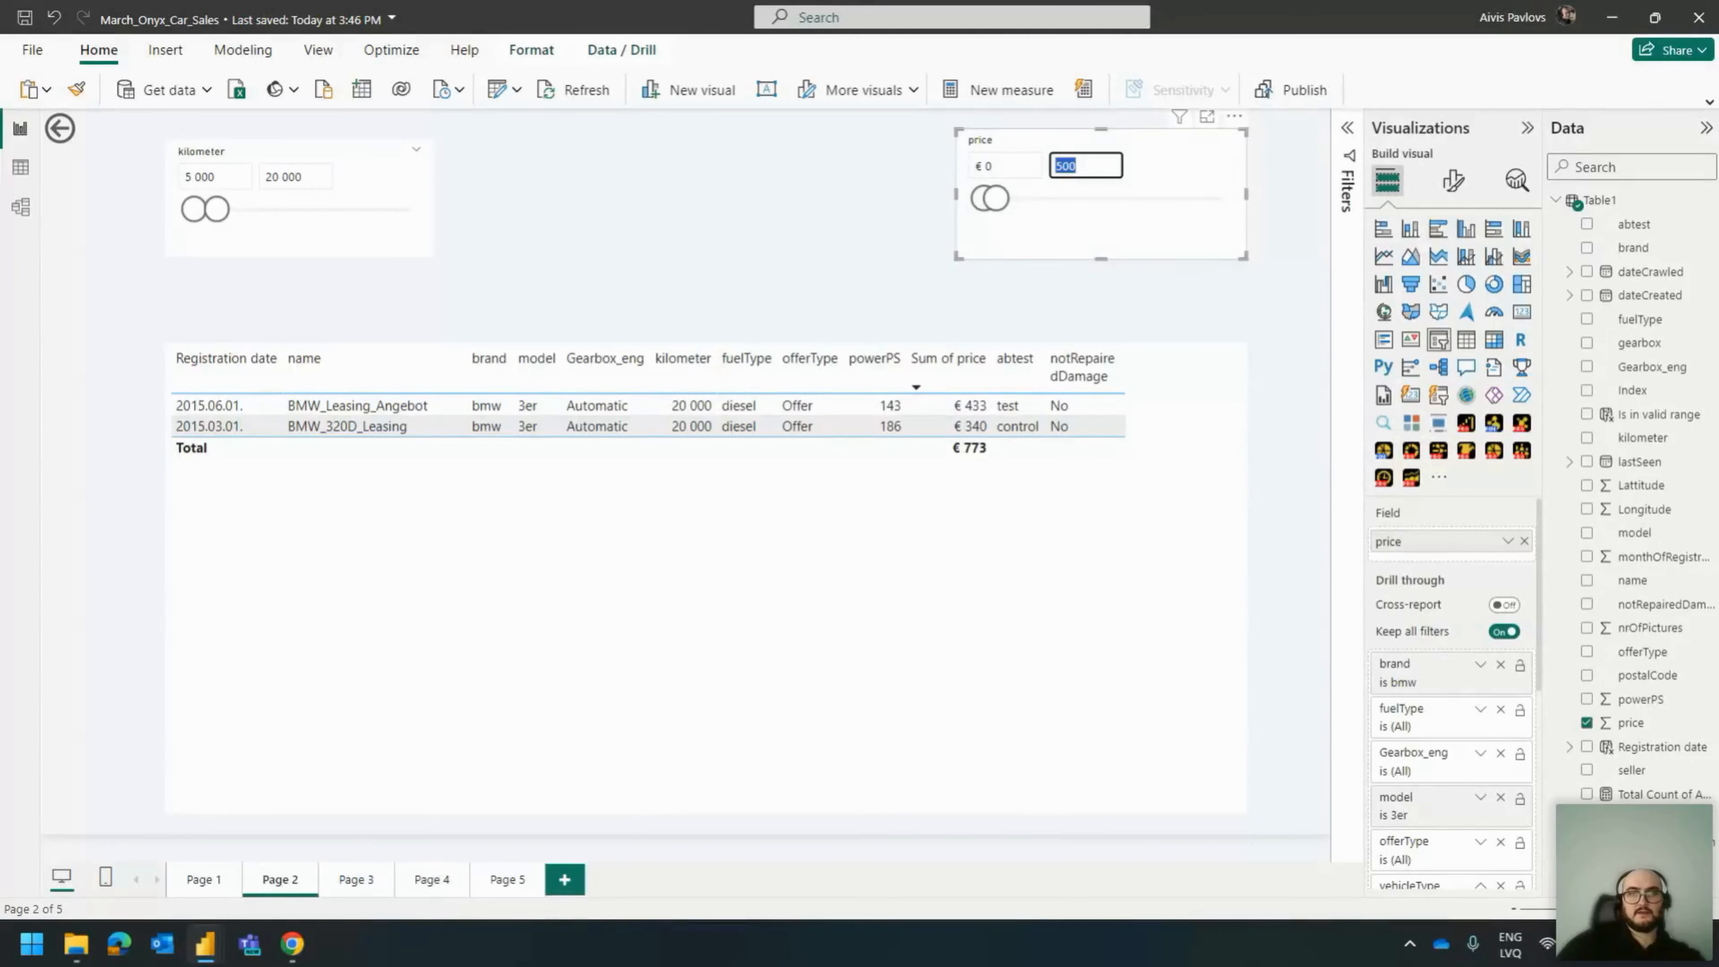
click(279, 292)
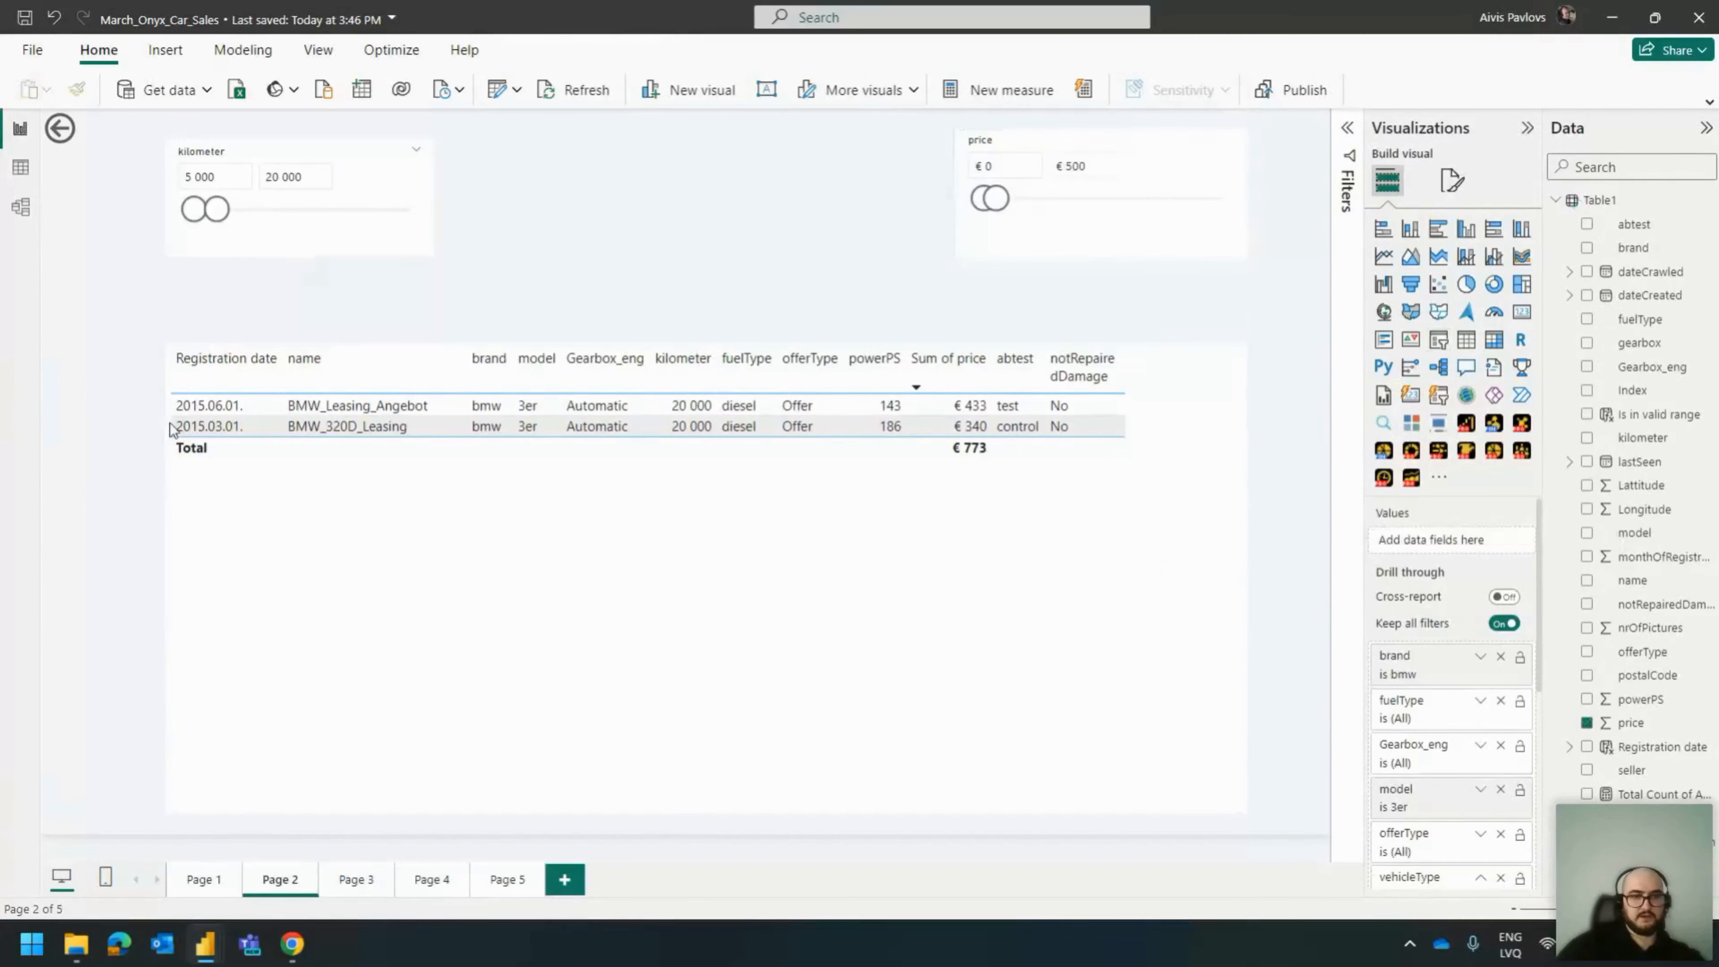
Return to Page 1, clear the timeline and gearbox selections, and bring the brand donut back to its brand level.
click(293, 944)
click(359, 619)
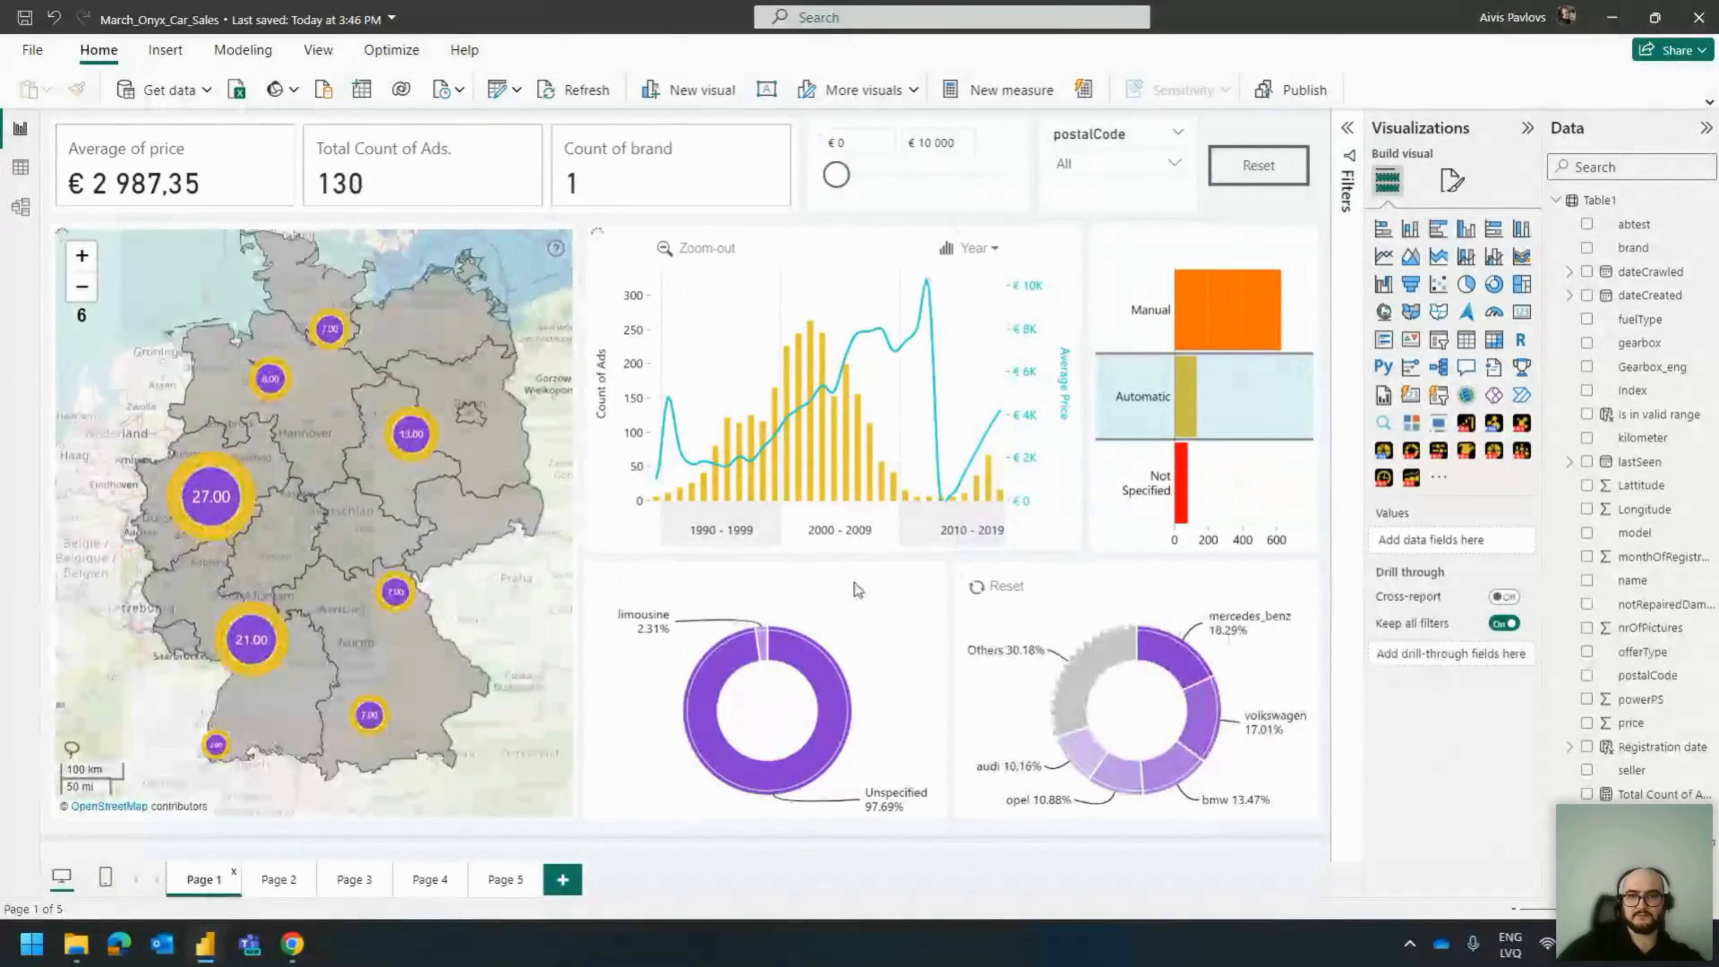
click(873, 583)
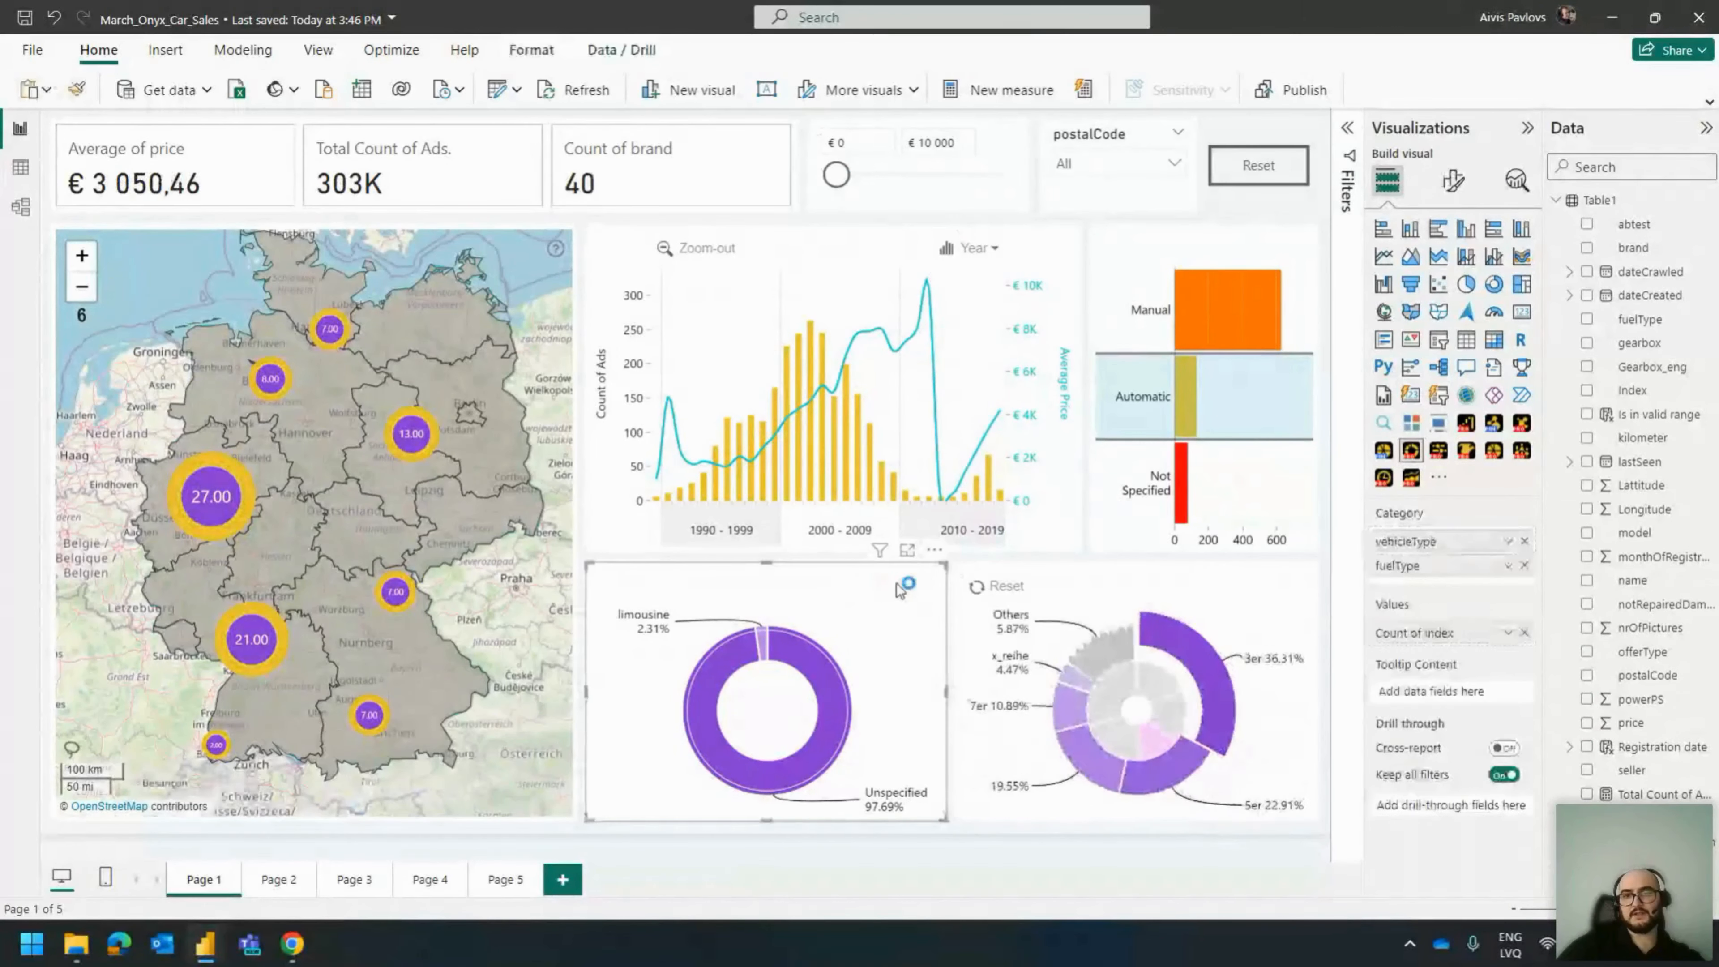
click(1095, 582)
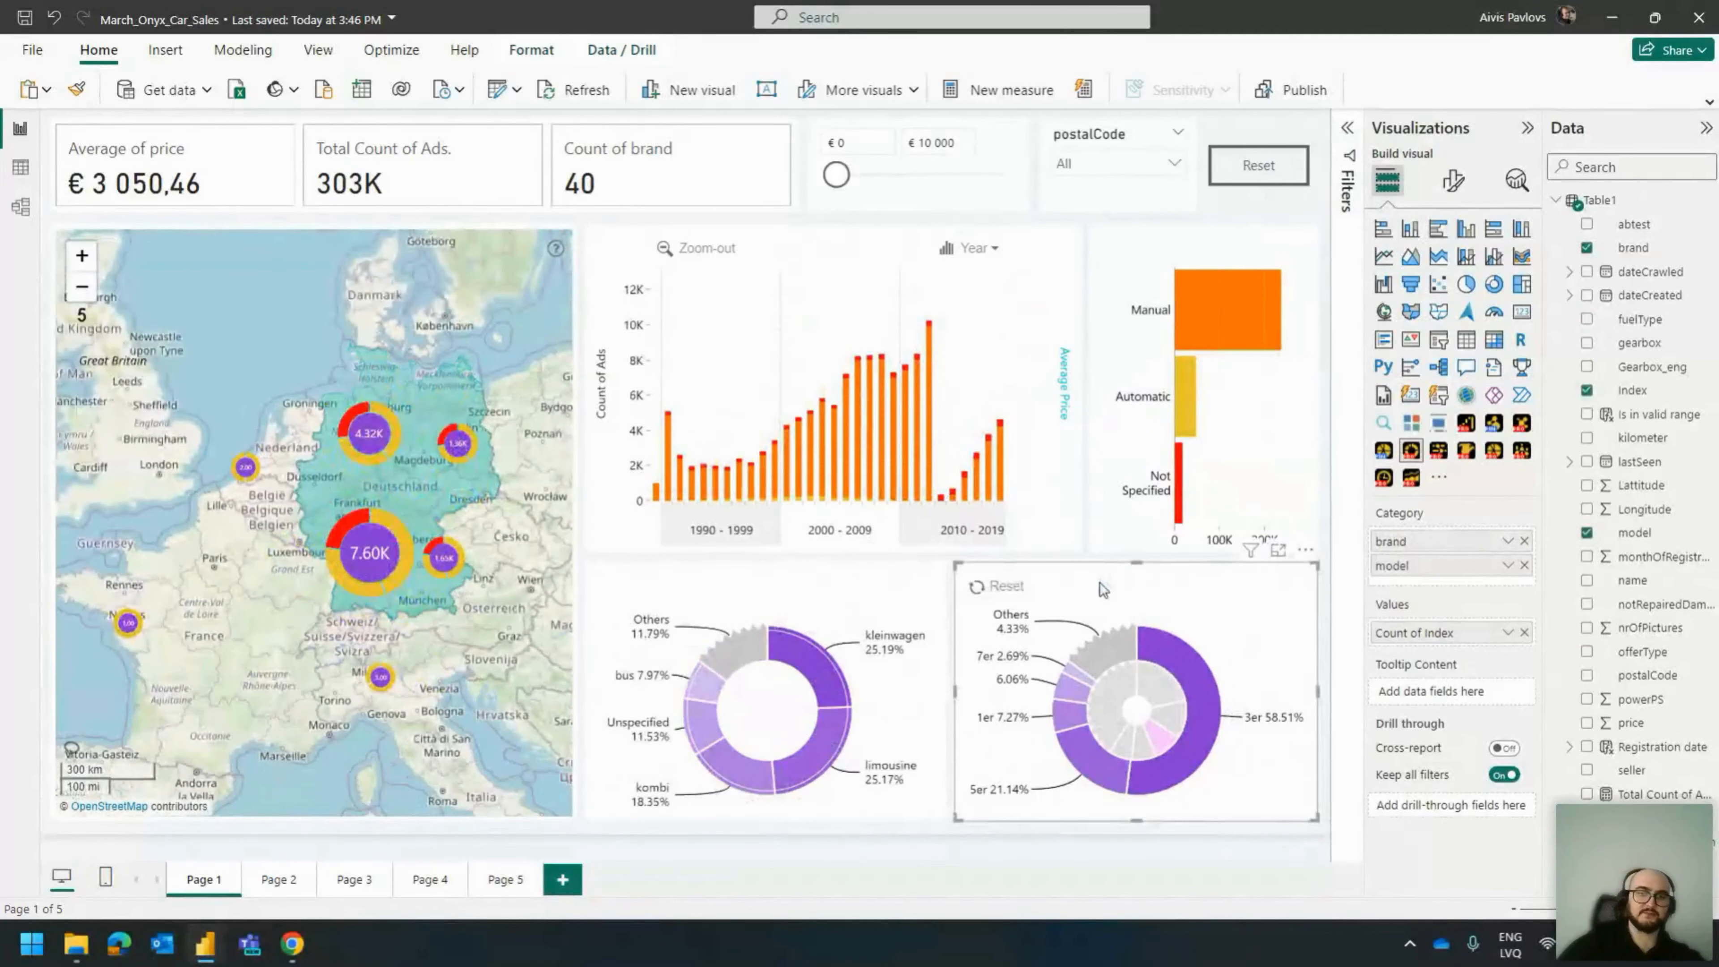
click(1156, 632)
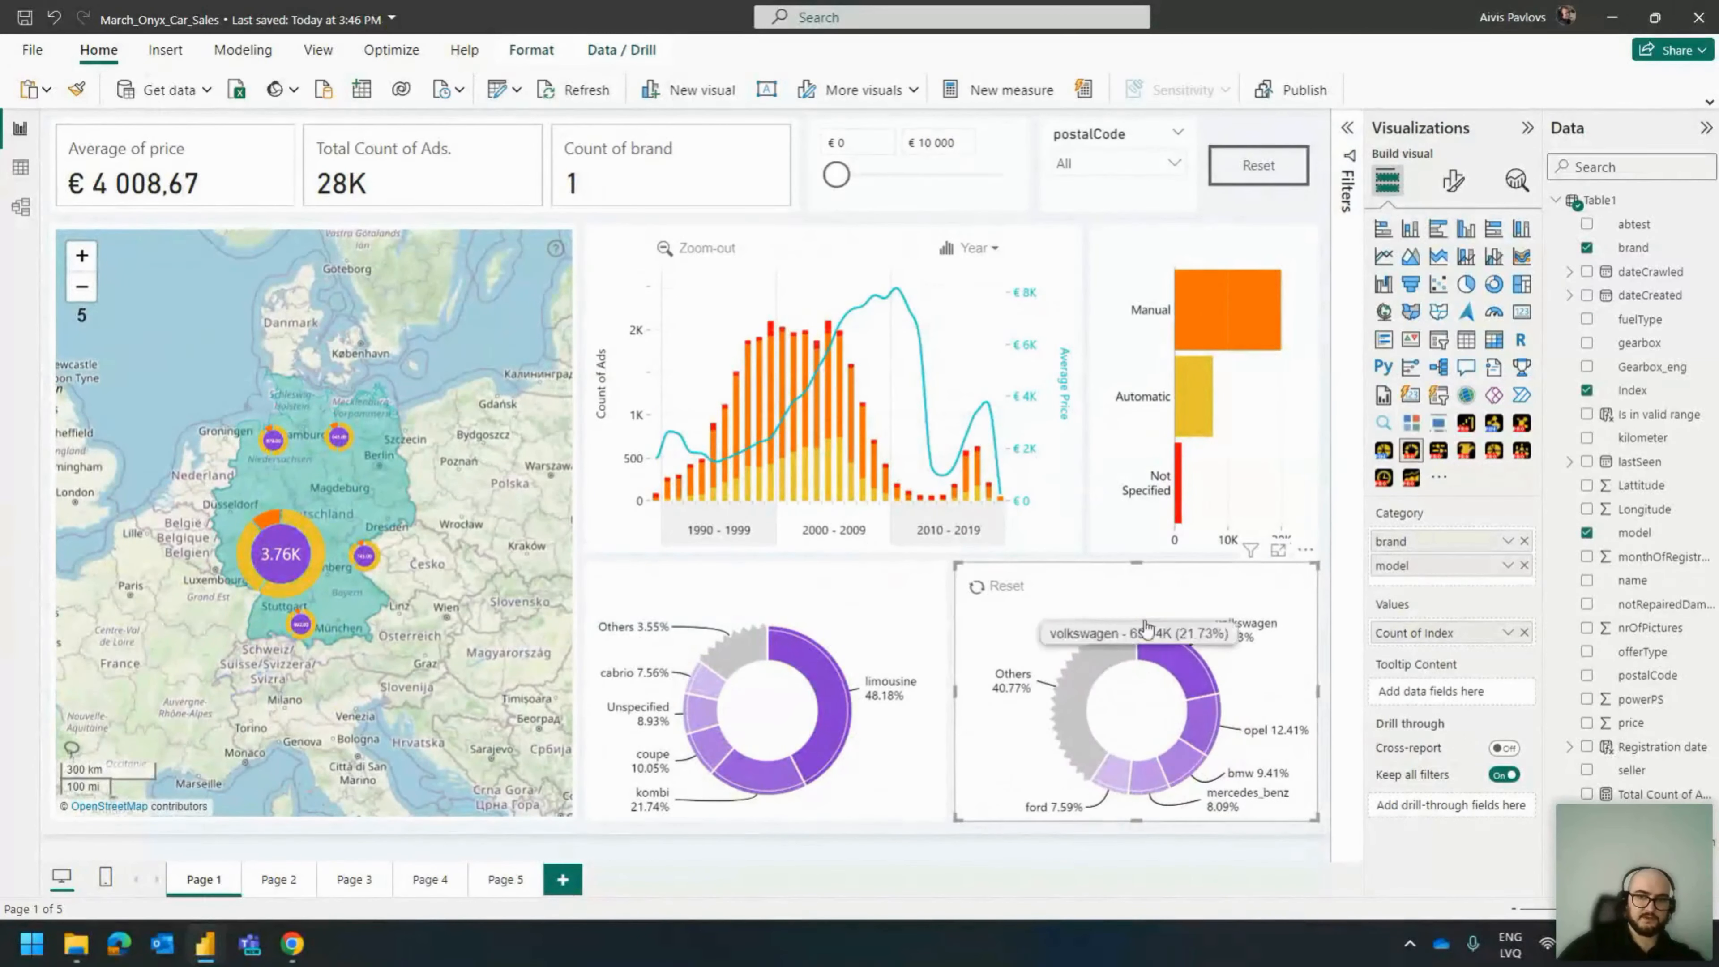
Clear the brand donut's remaining filter on Page 1 and reset its fill color settings to default.
click(1138, 587)
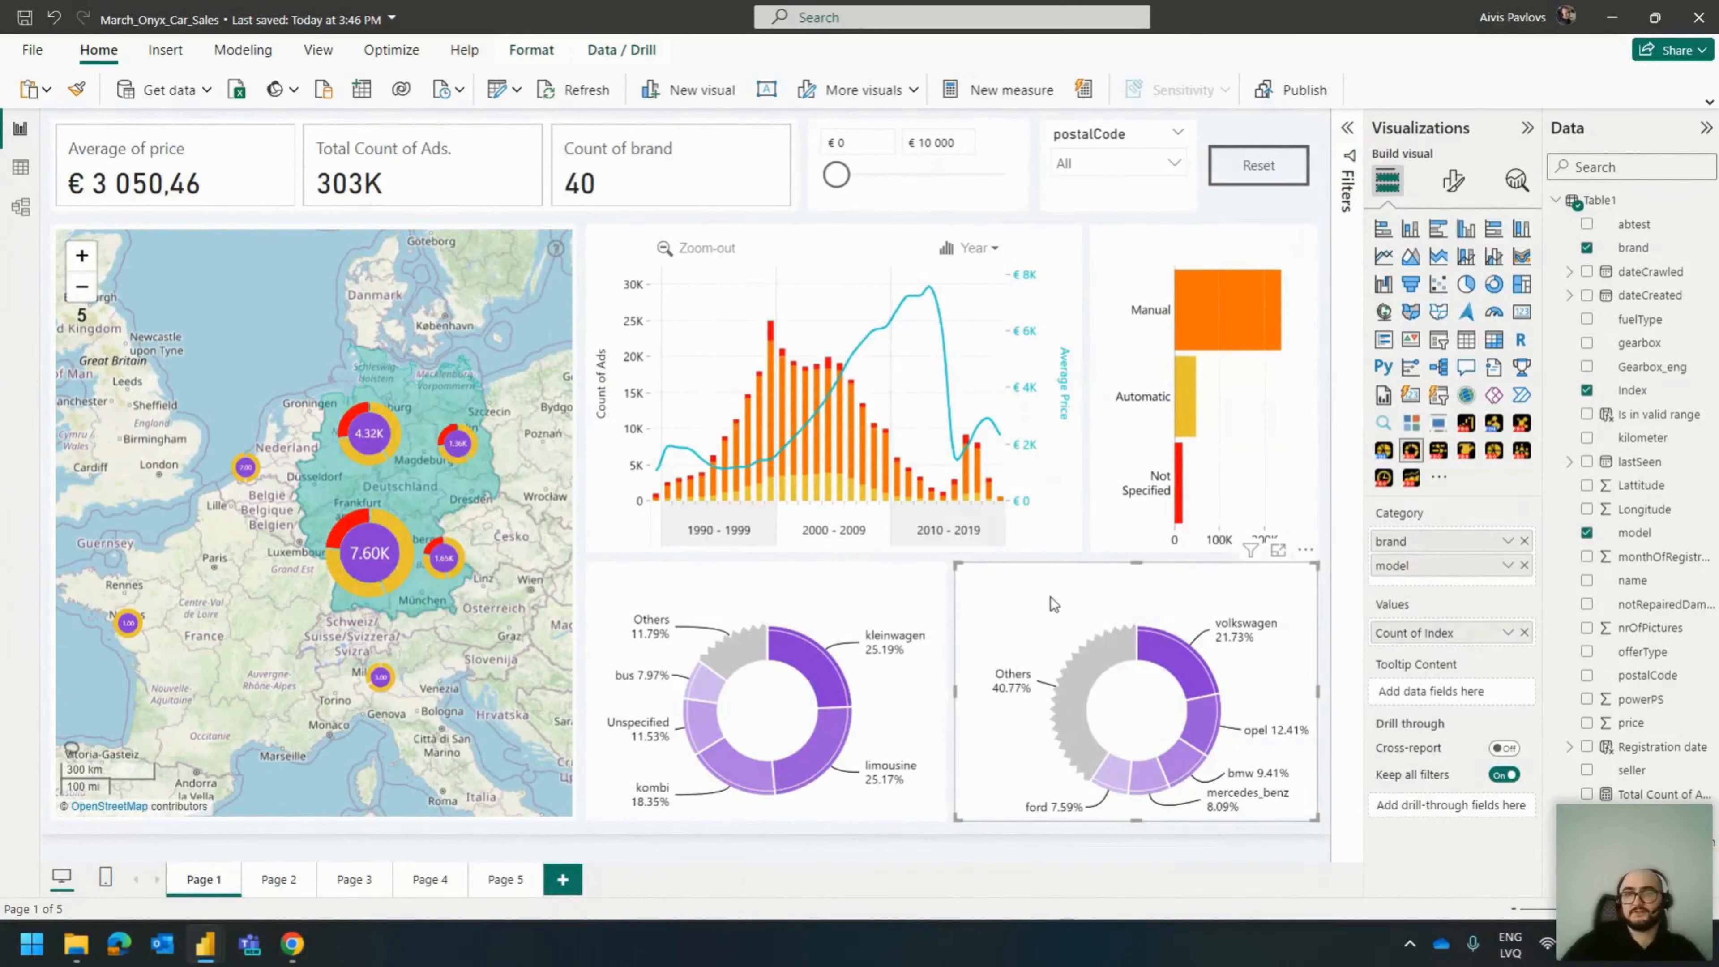
mouse_move(1158, 652)
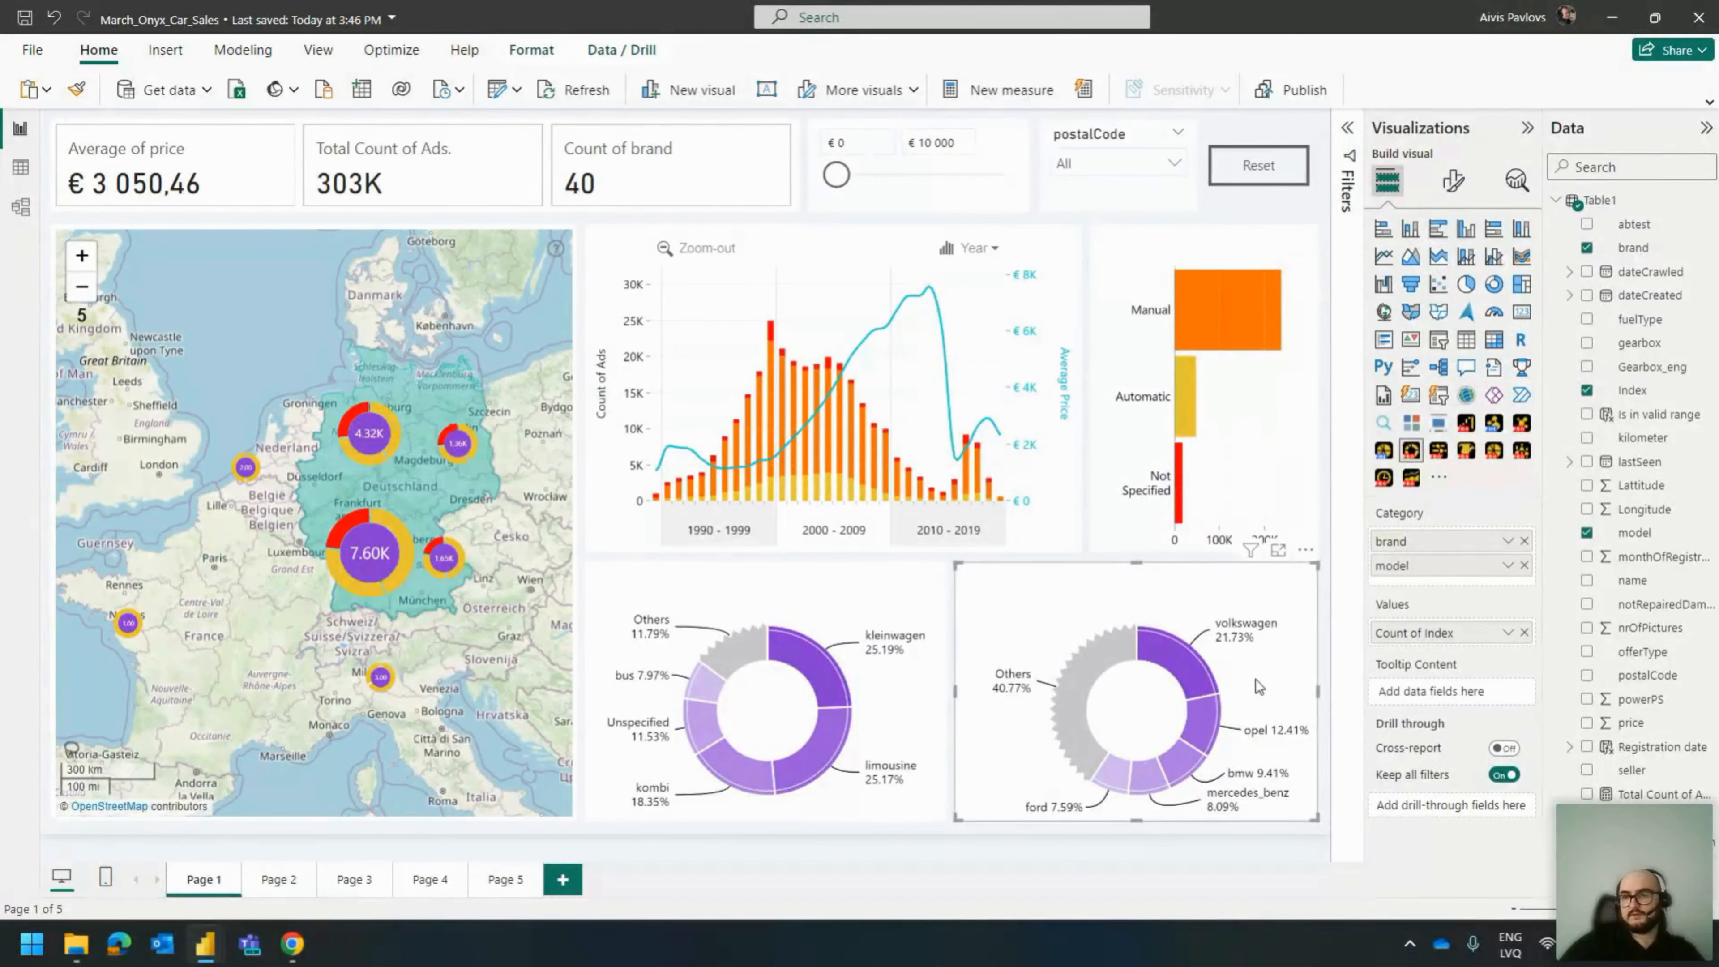
click(1453, 180)
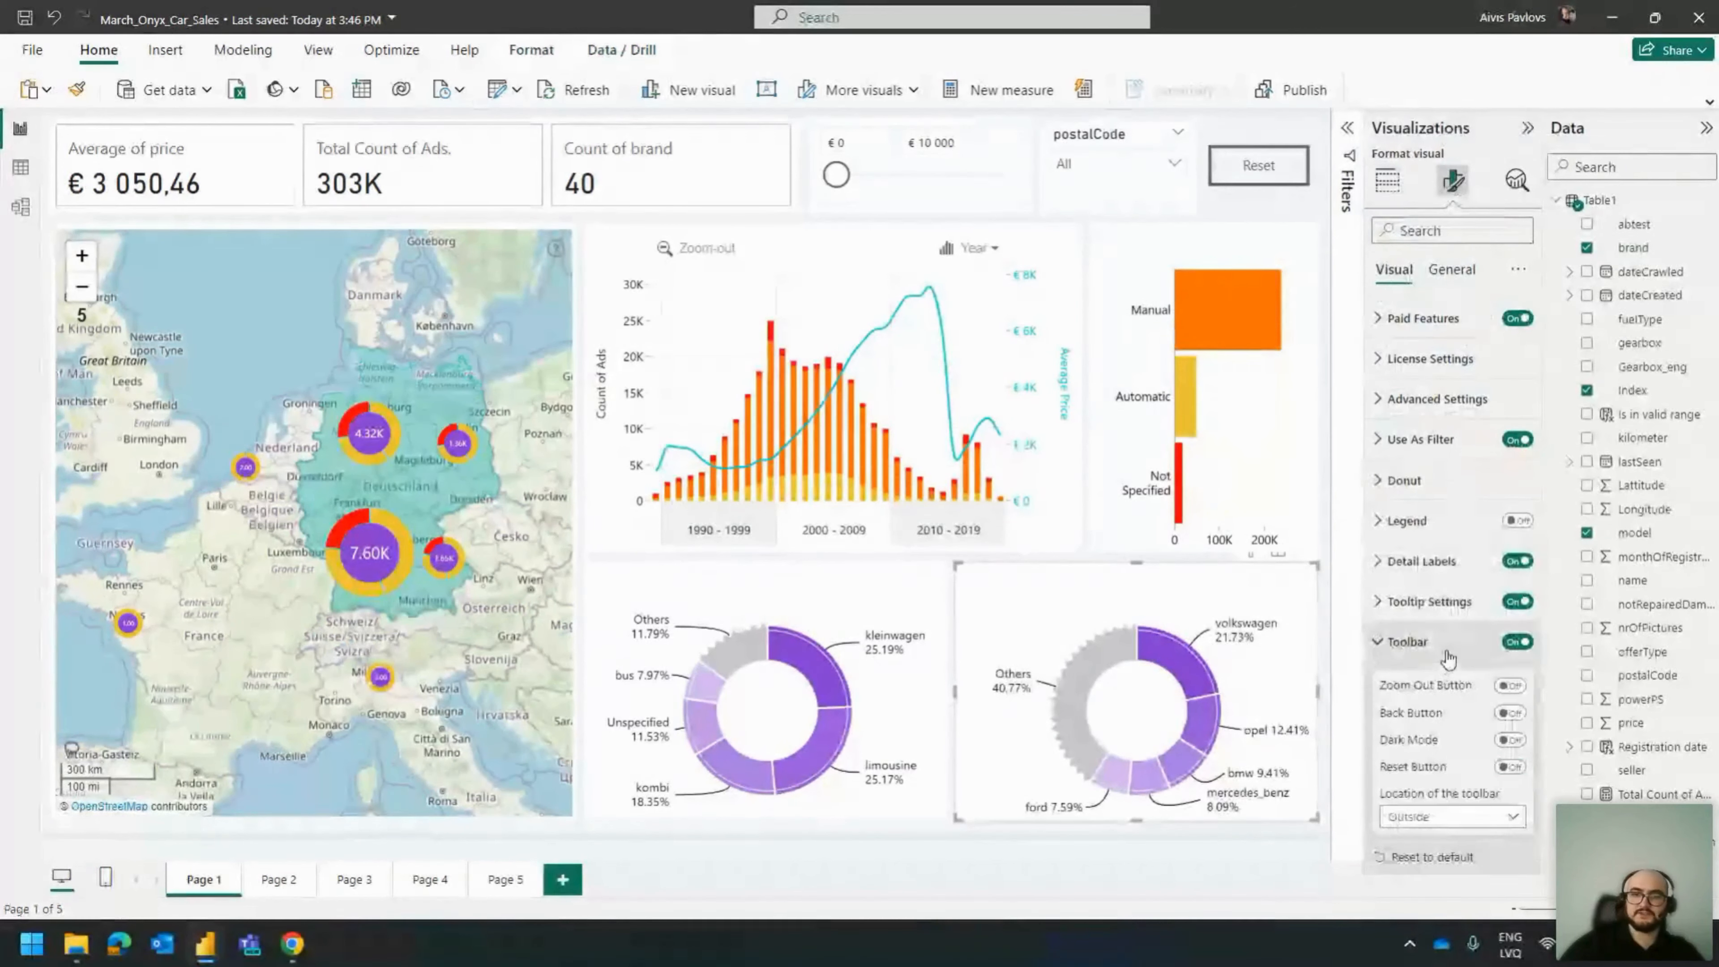
click(1443, 682)
click(1424, 839)
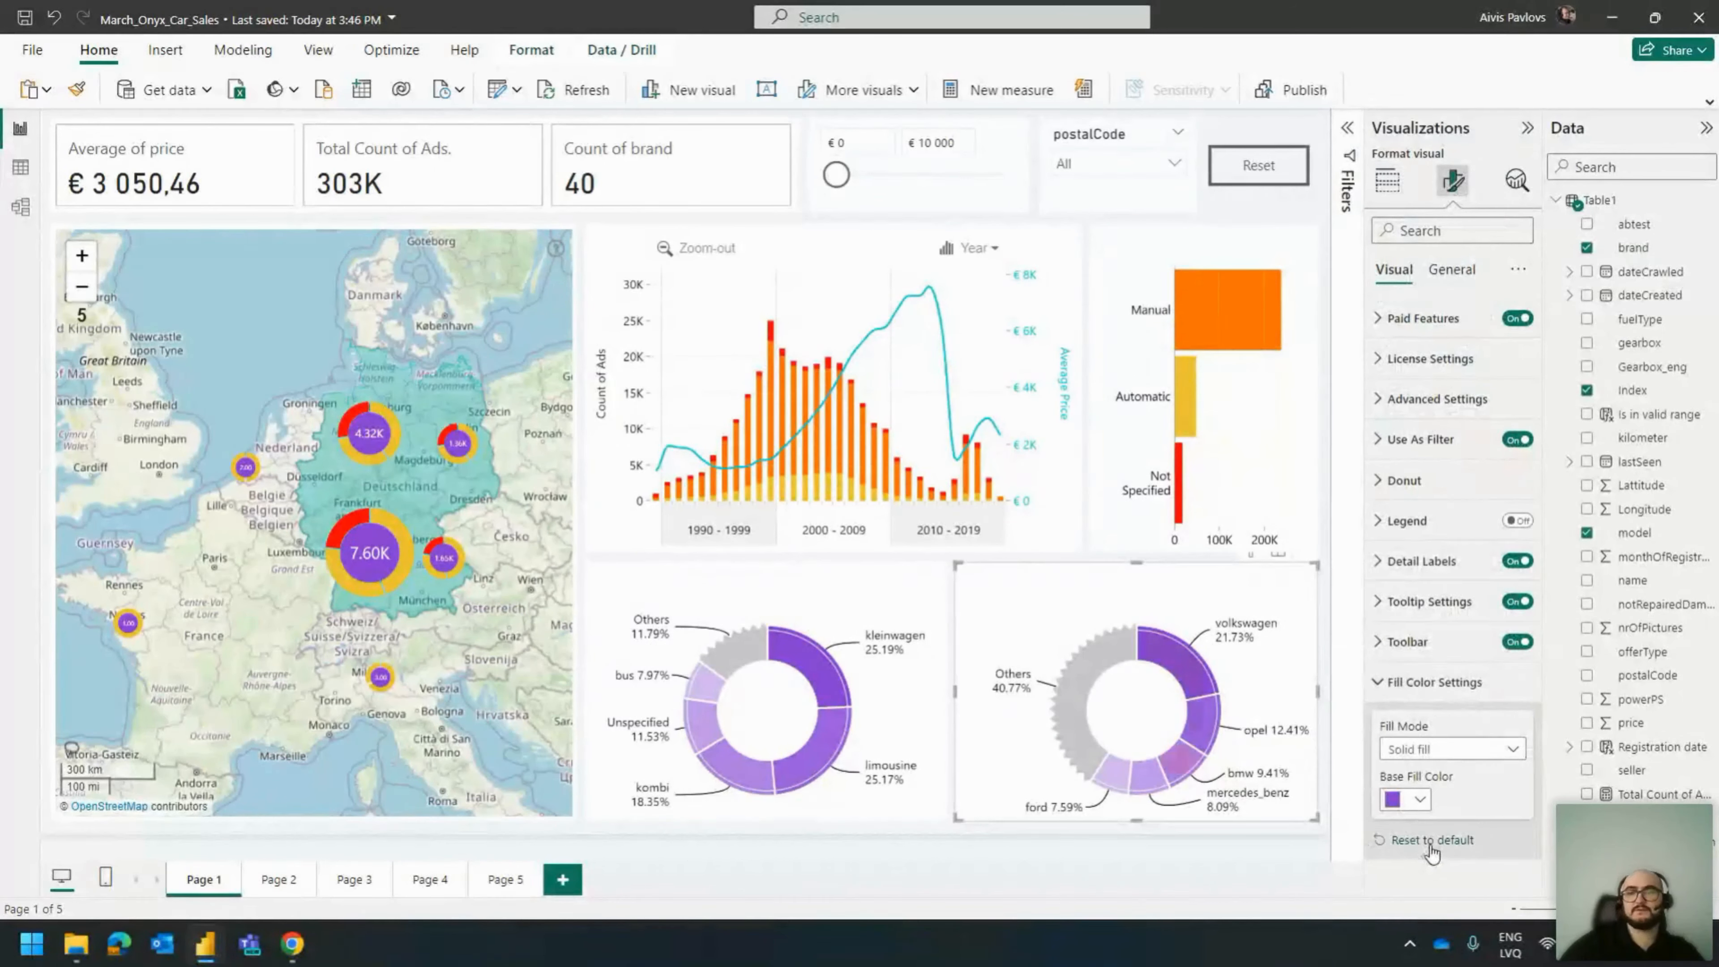
mouse_move(1201, 697)
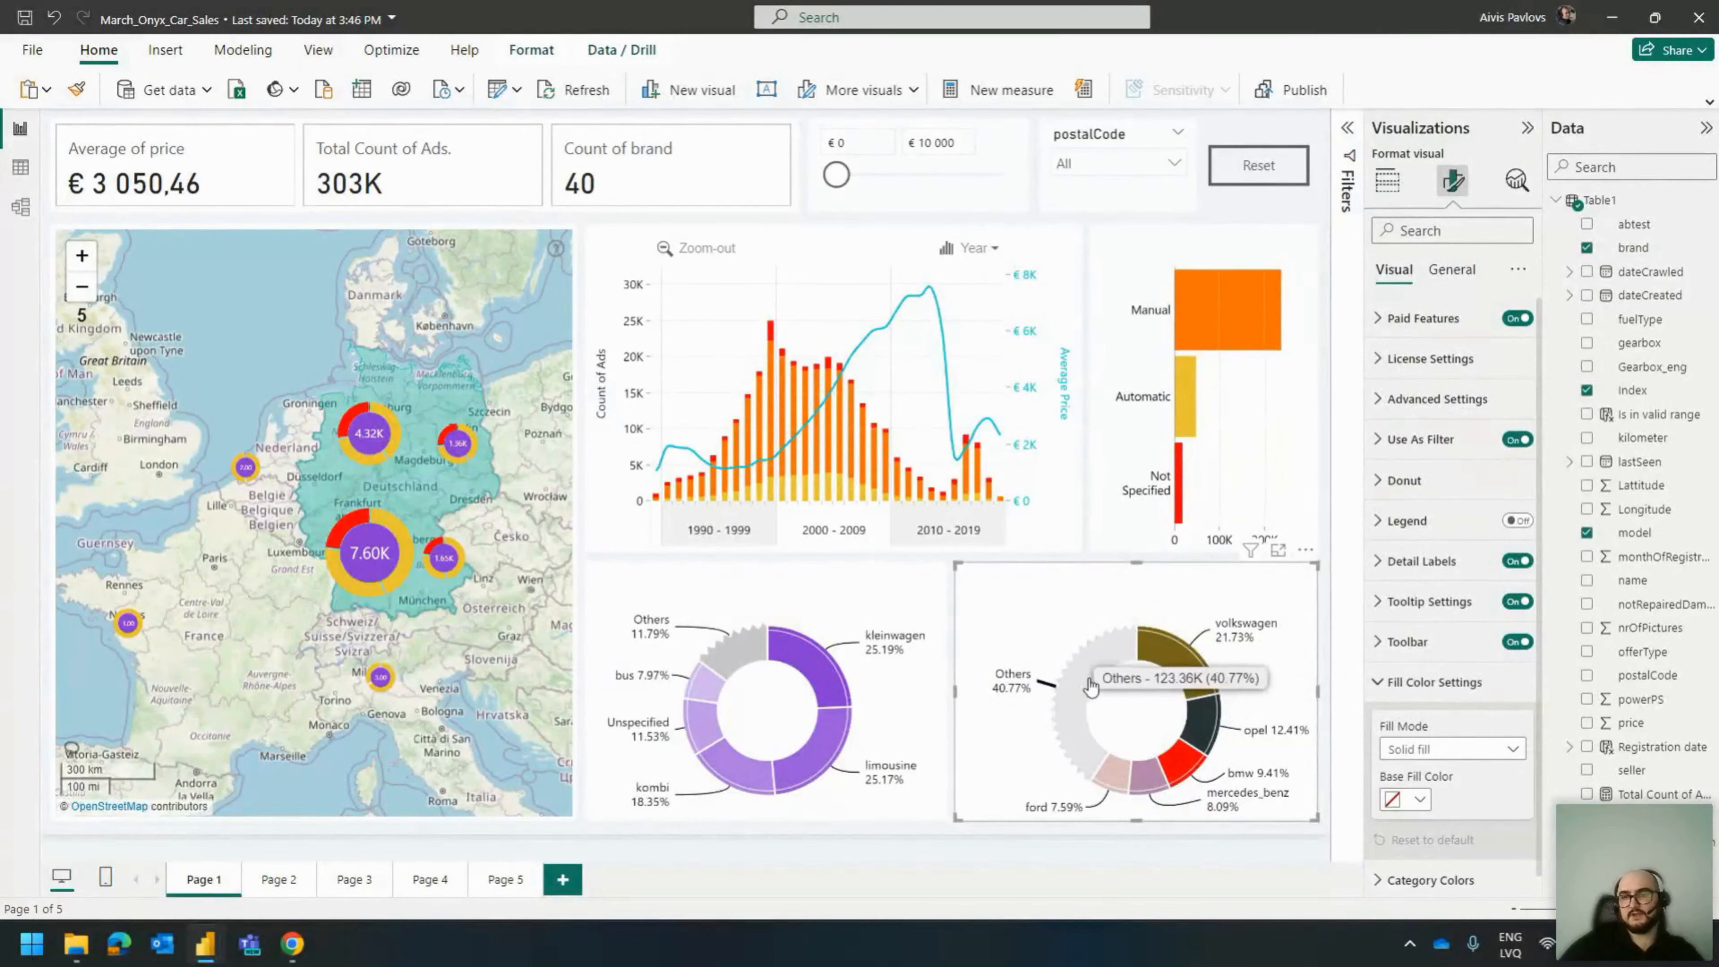
Expand the brand donut's Others slice, return to the previous slices, and set the base fill color to purple.
click(1064, 723)
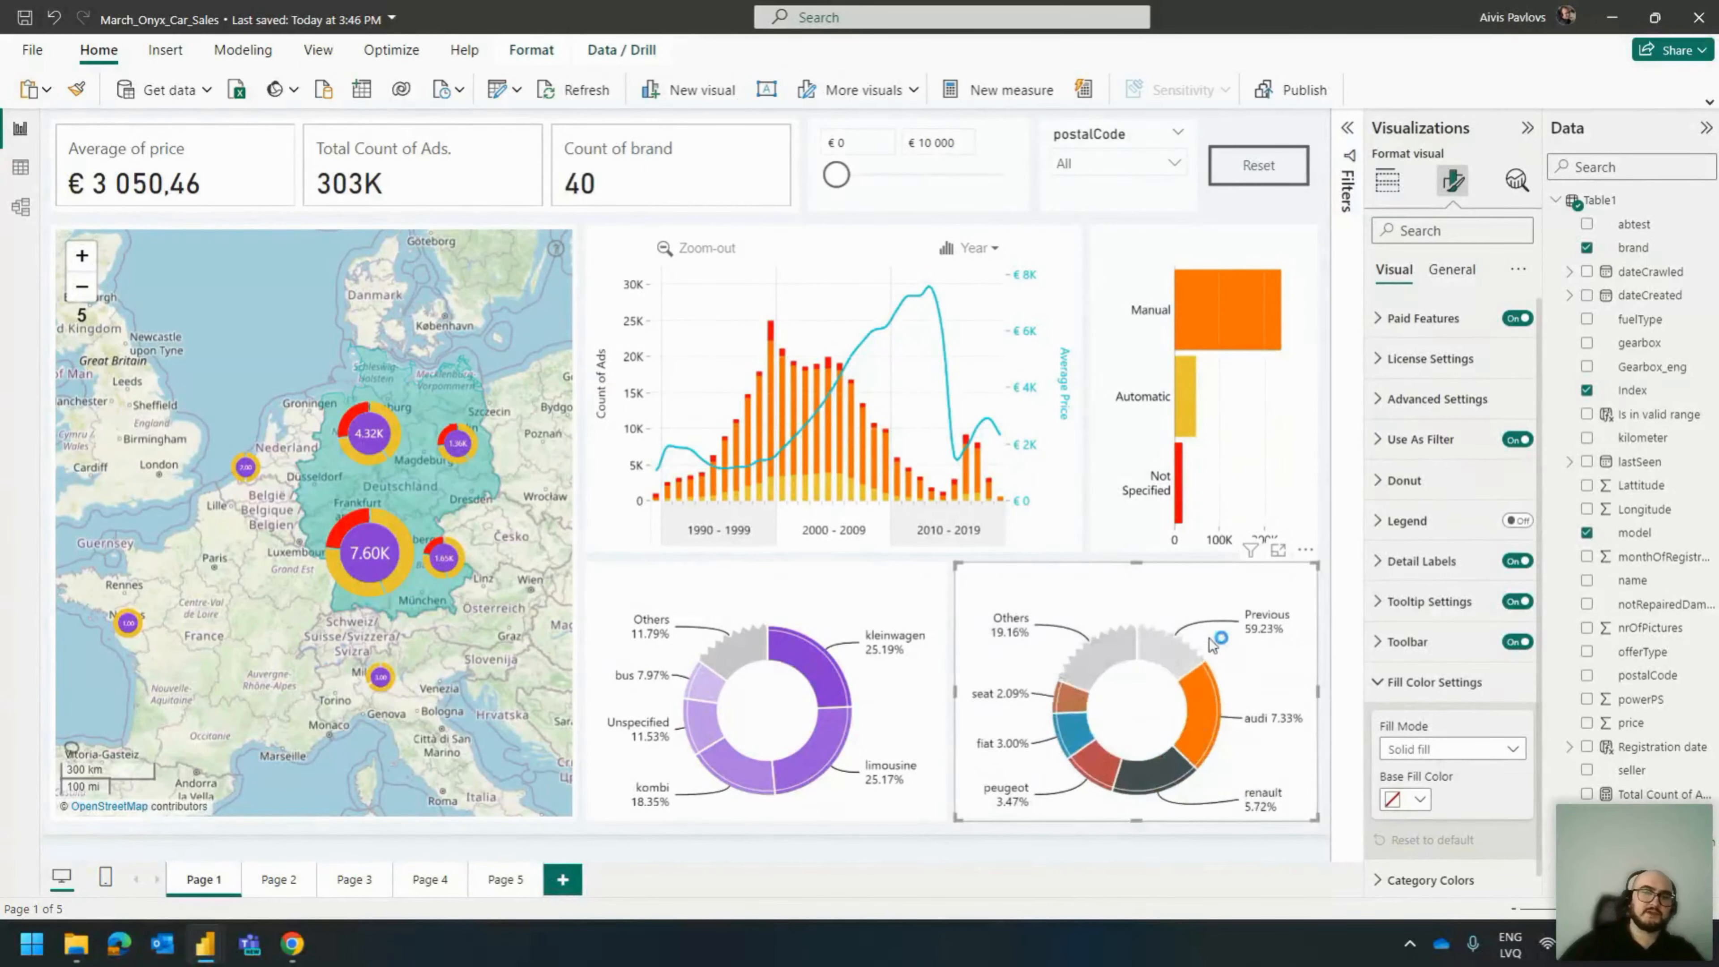
click(1185, 643)
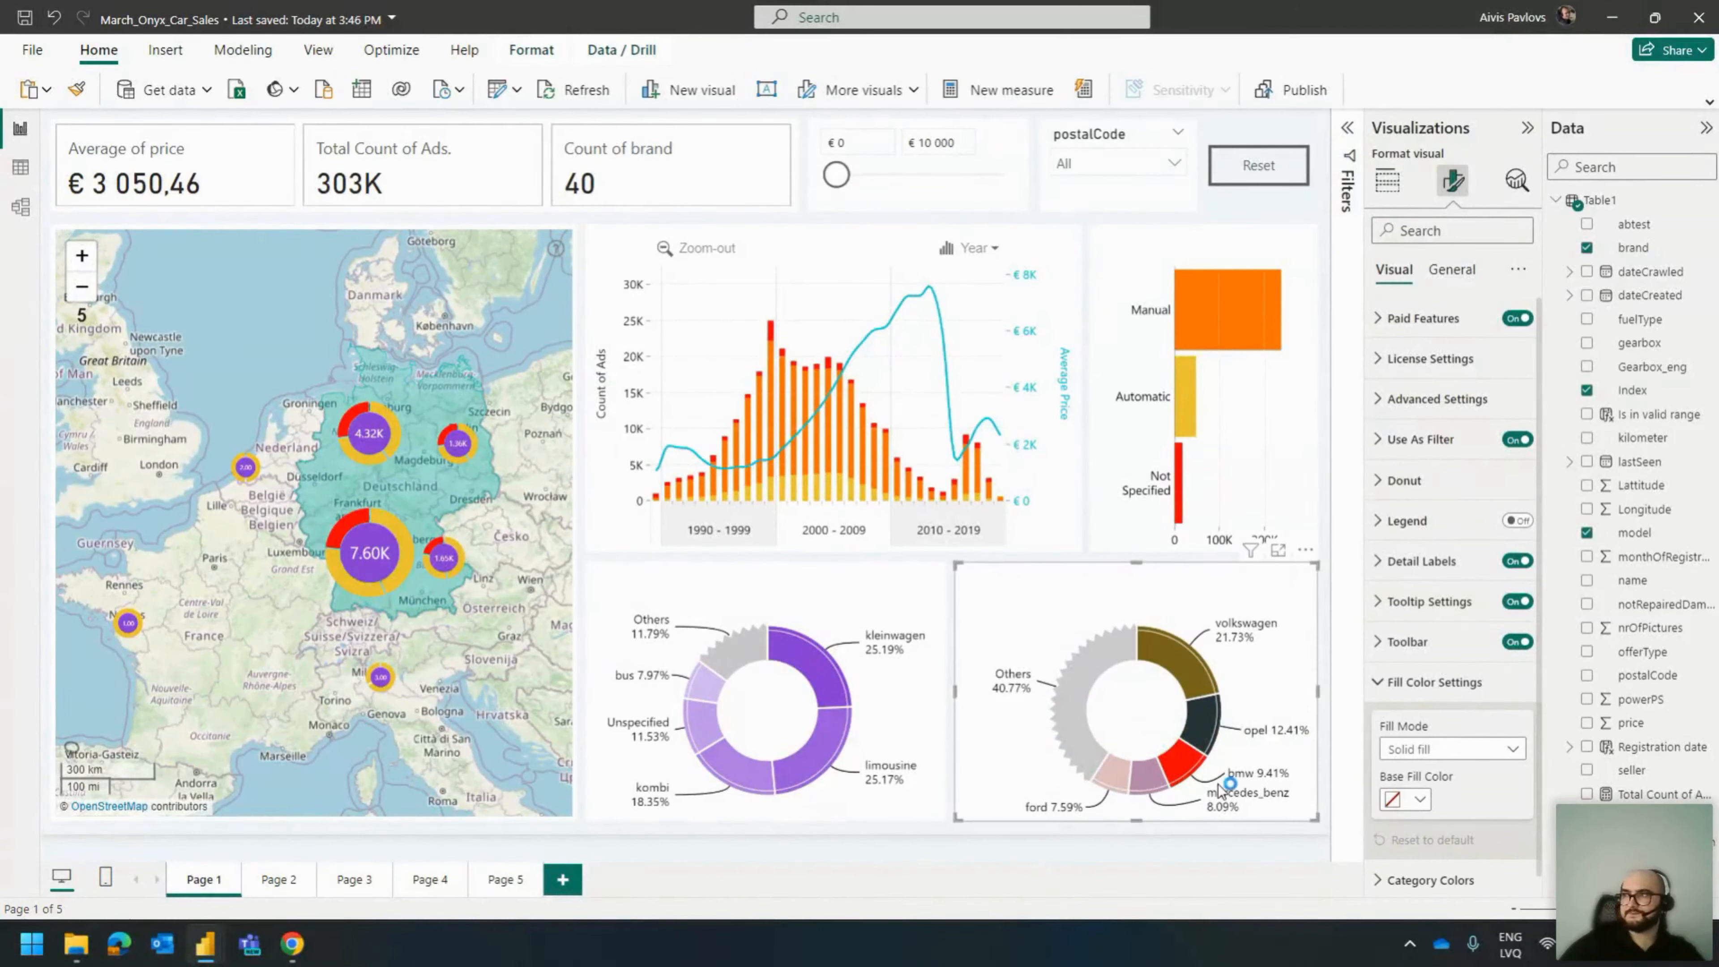
click(1420, 801)
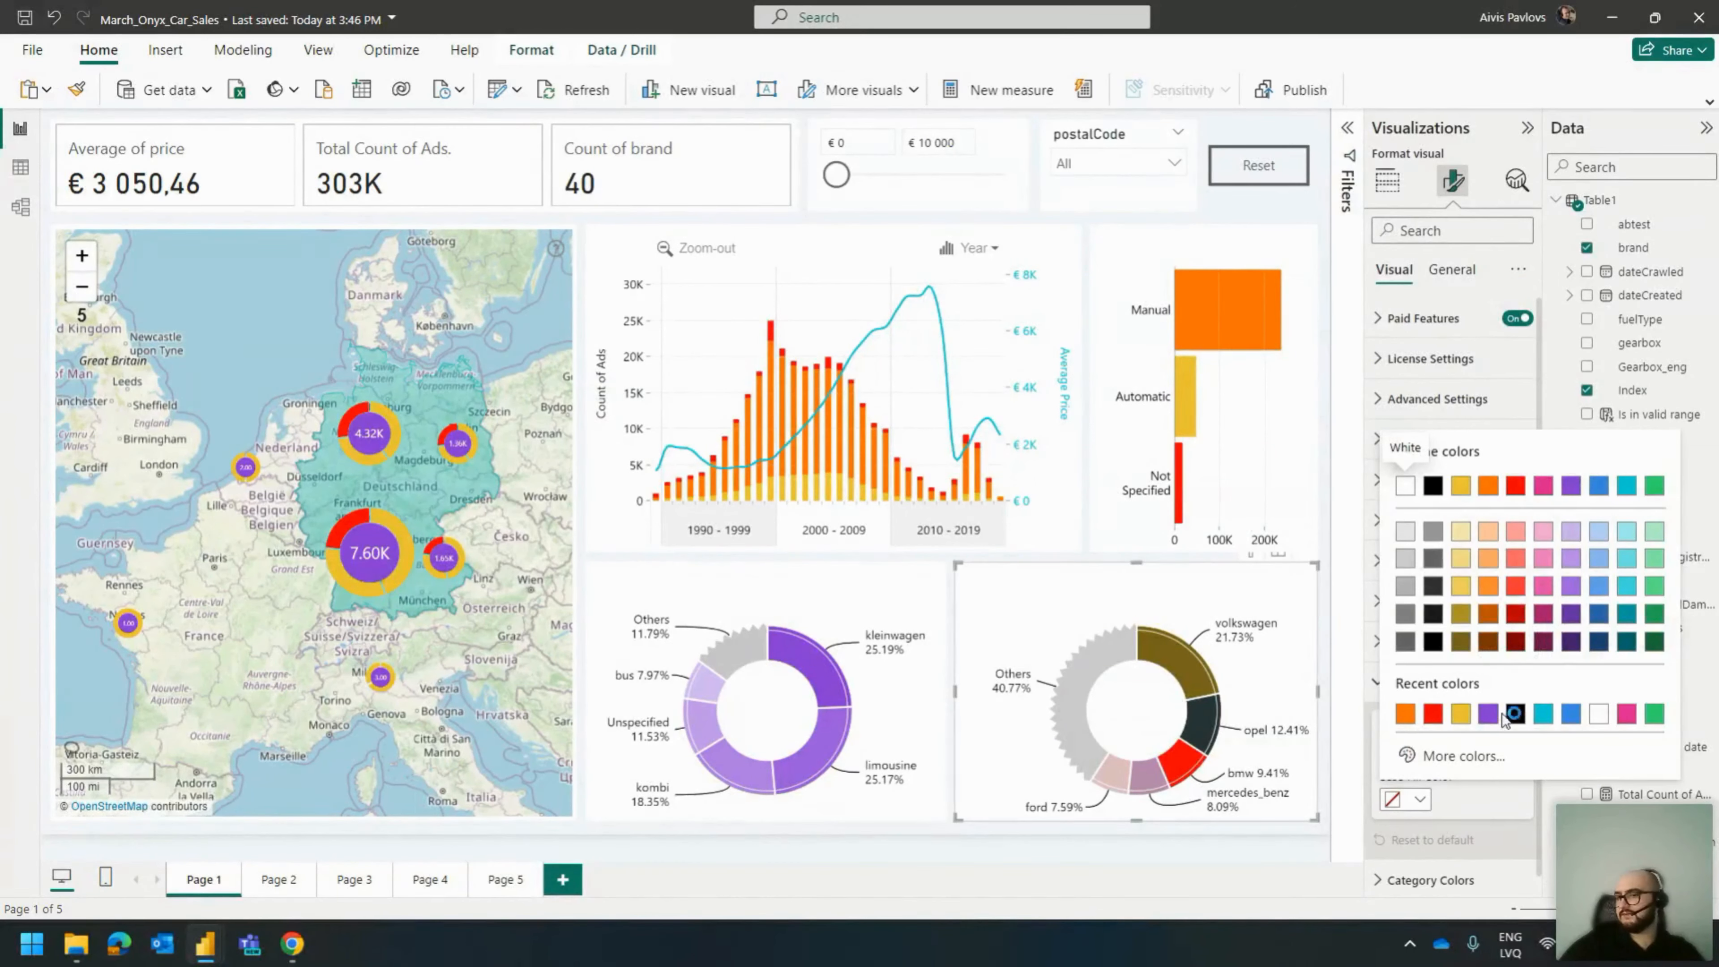
click(1489, 714)
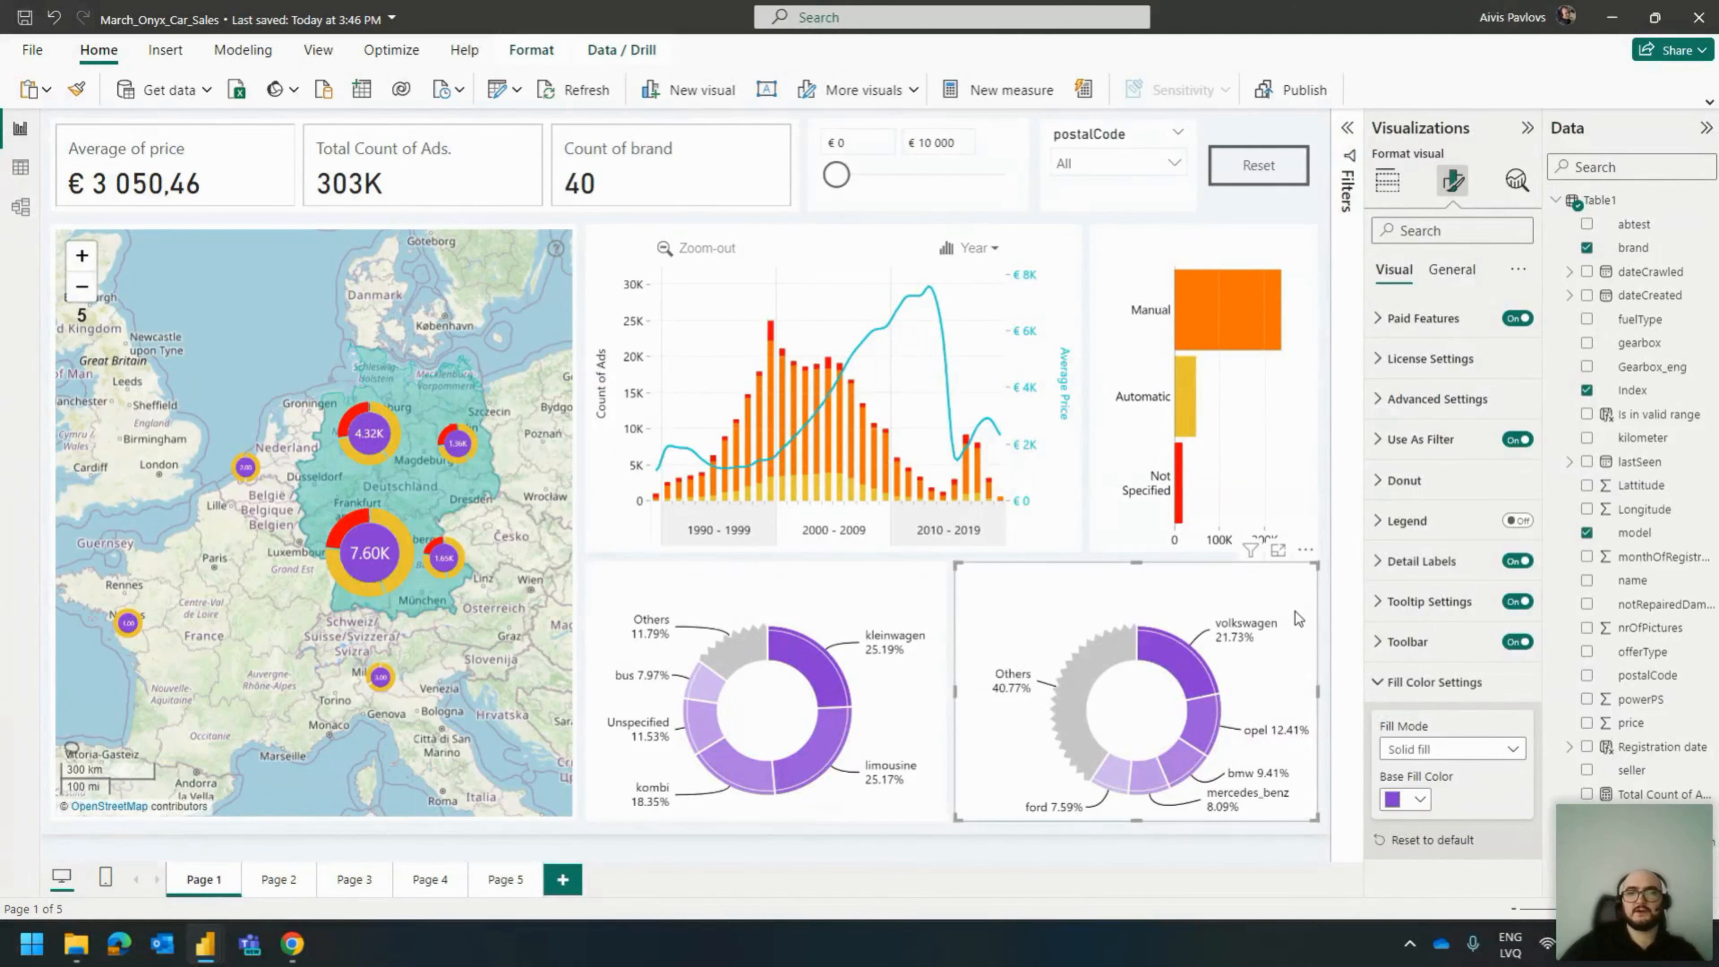
mouse_move(1225, 329)
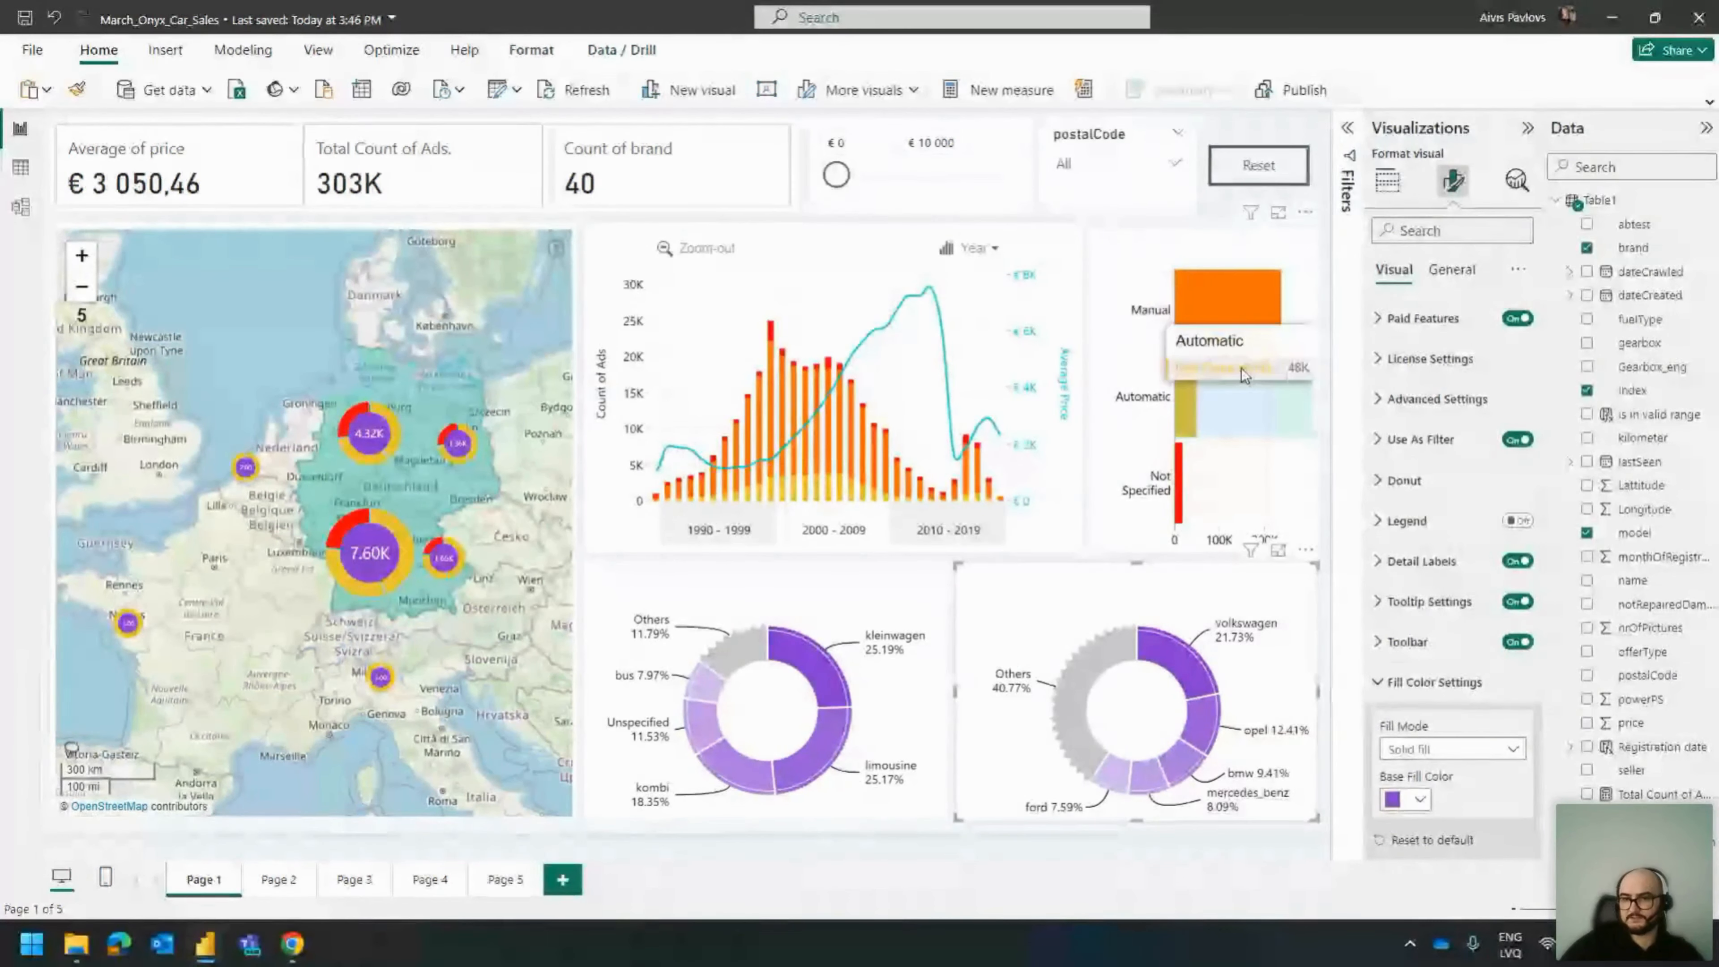
mouse_move(1174, 676)
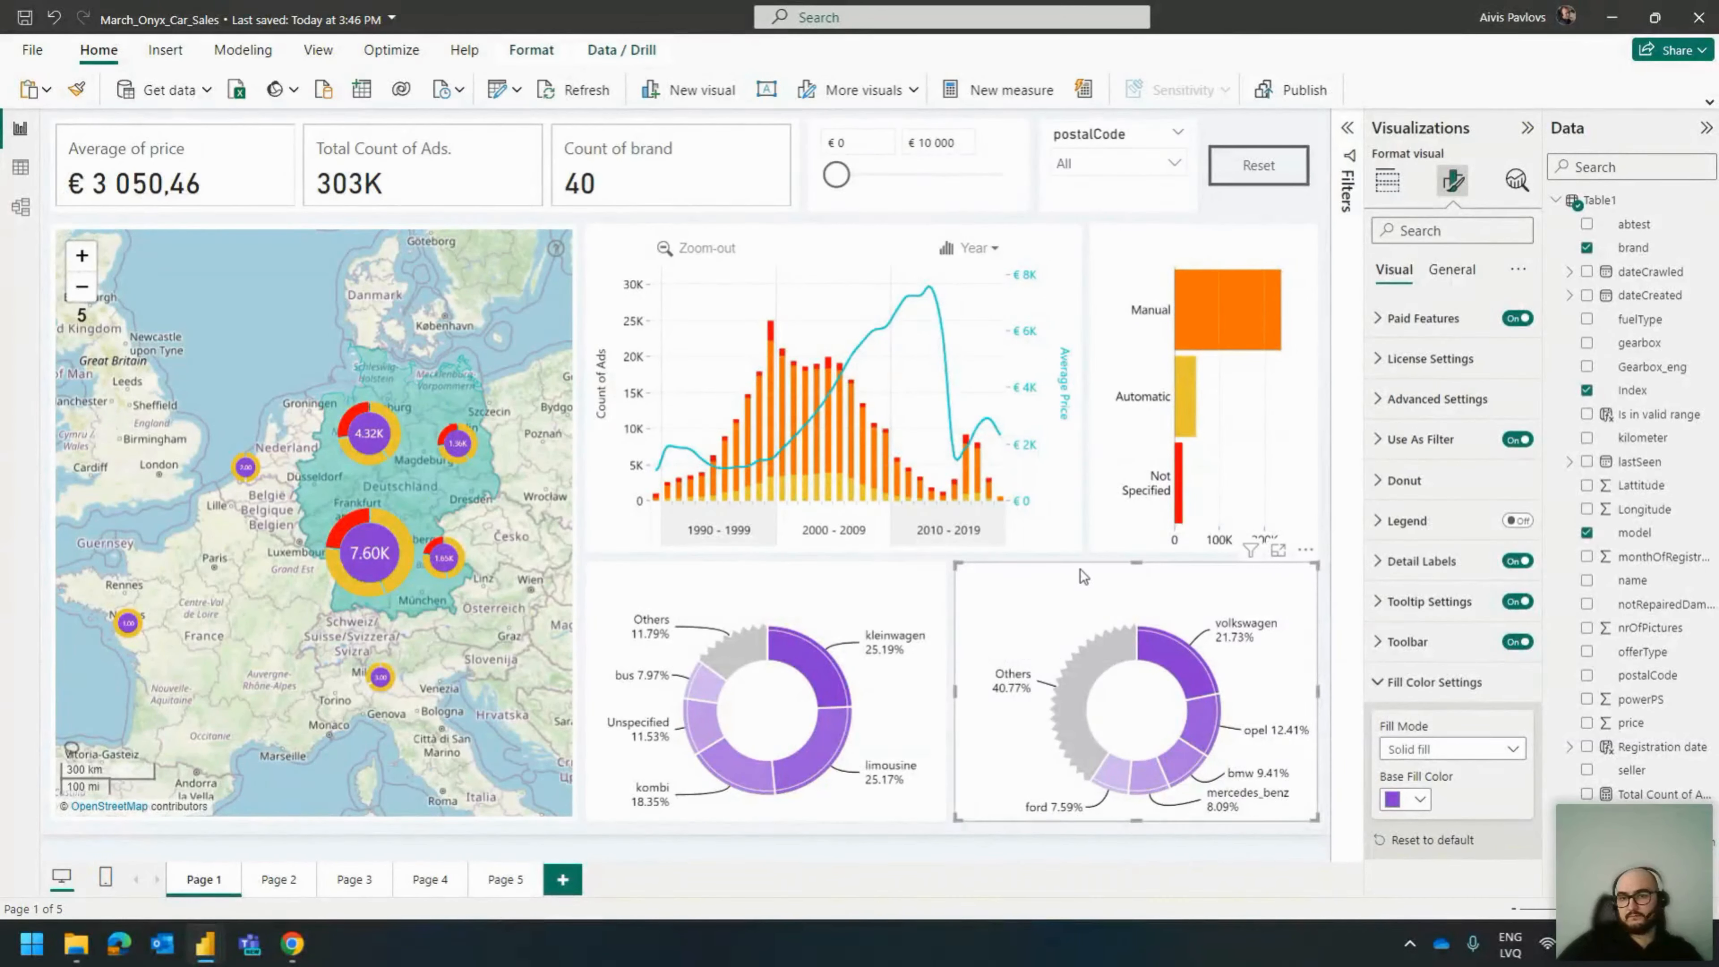
Open Page 2, select and deselect its ads table, and examine the page's drill-through fields.
click(280, 880)
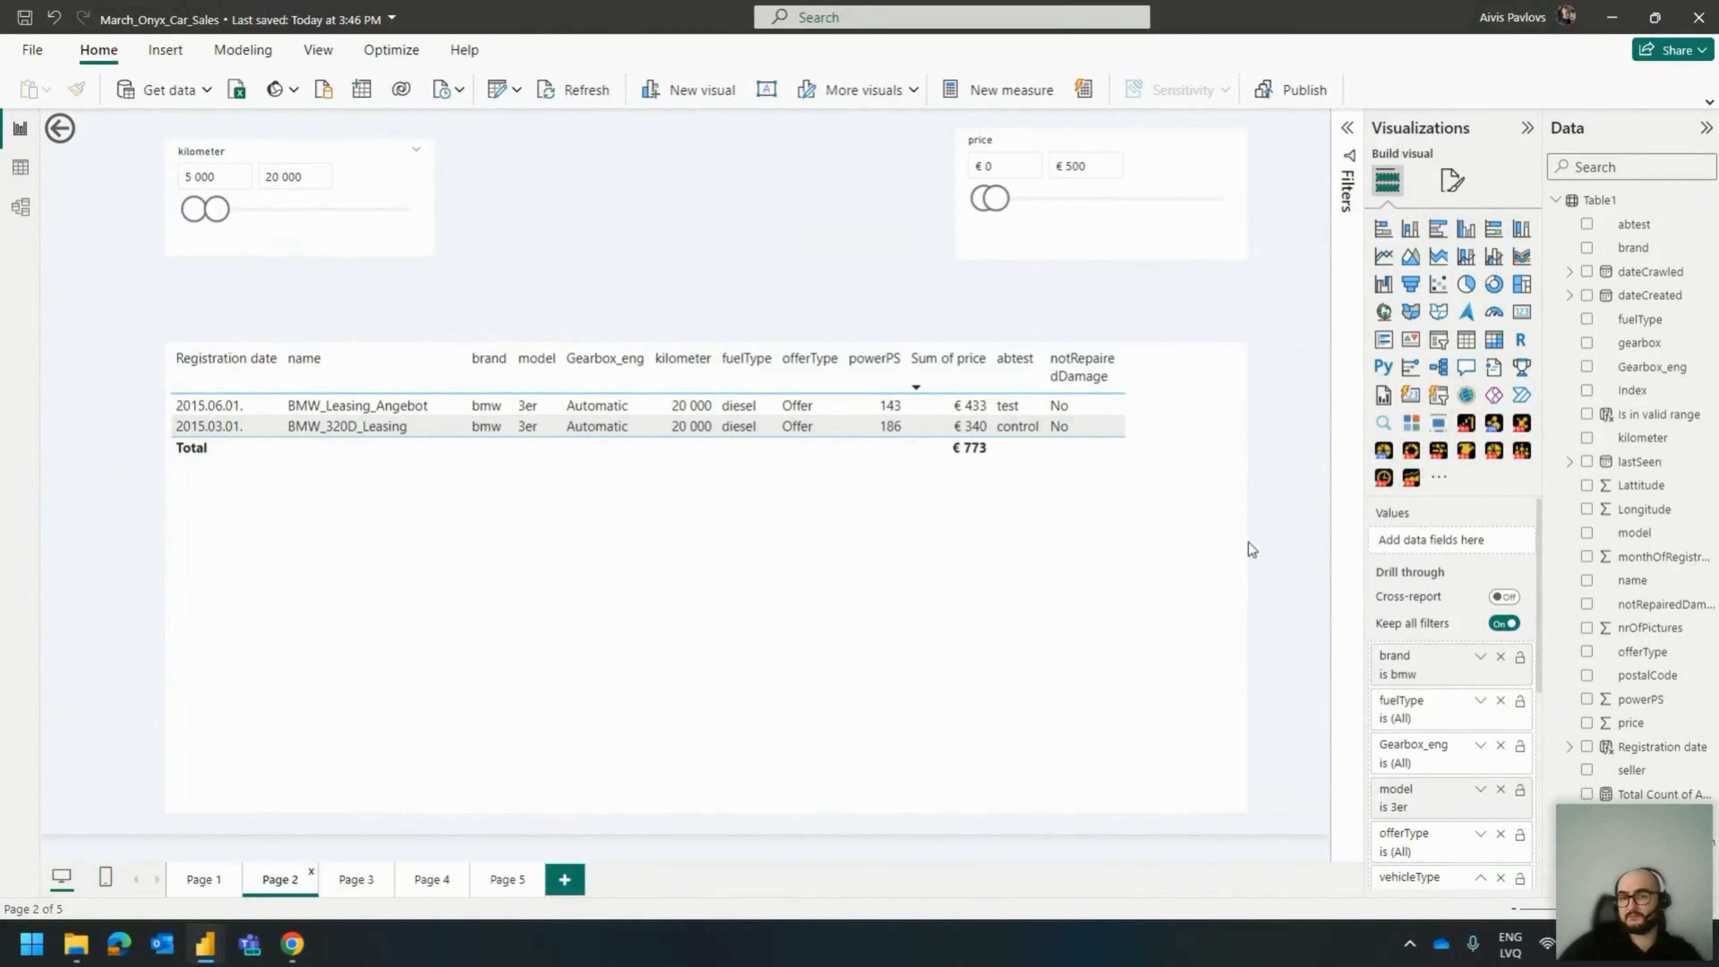
click(1230, 497)
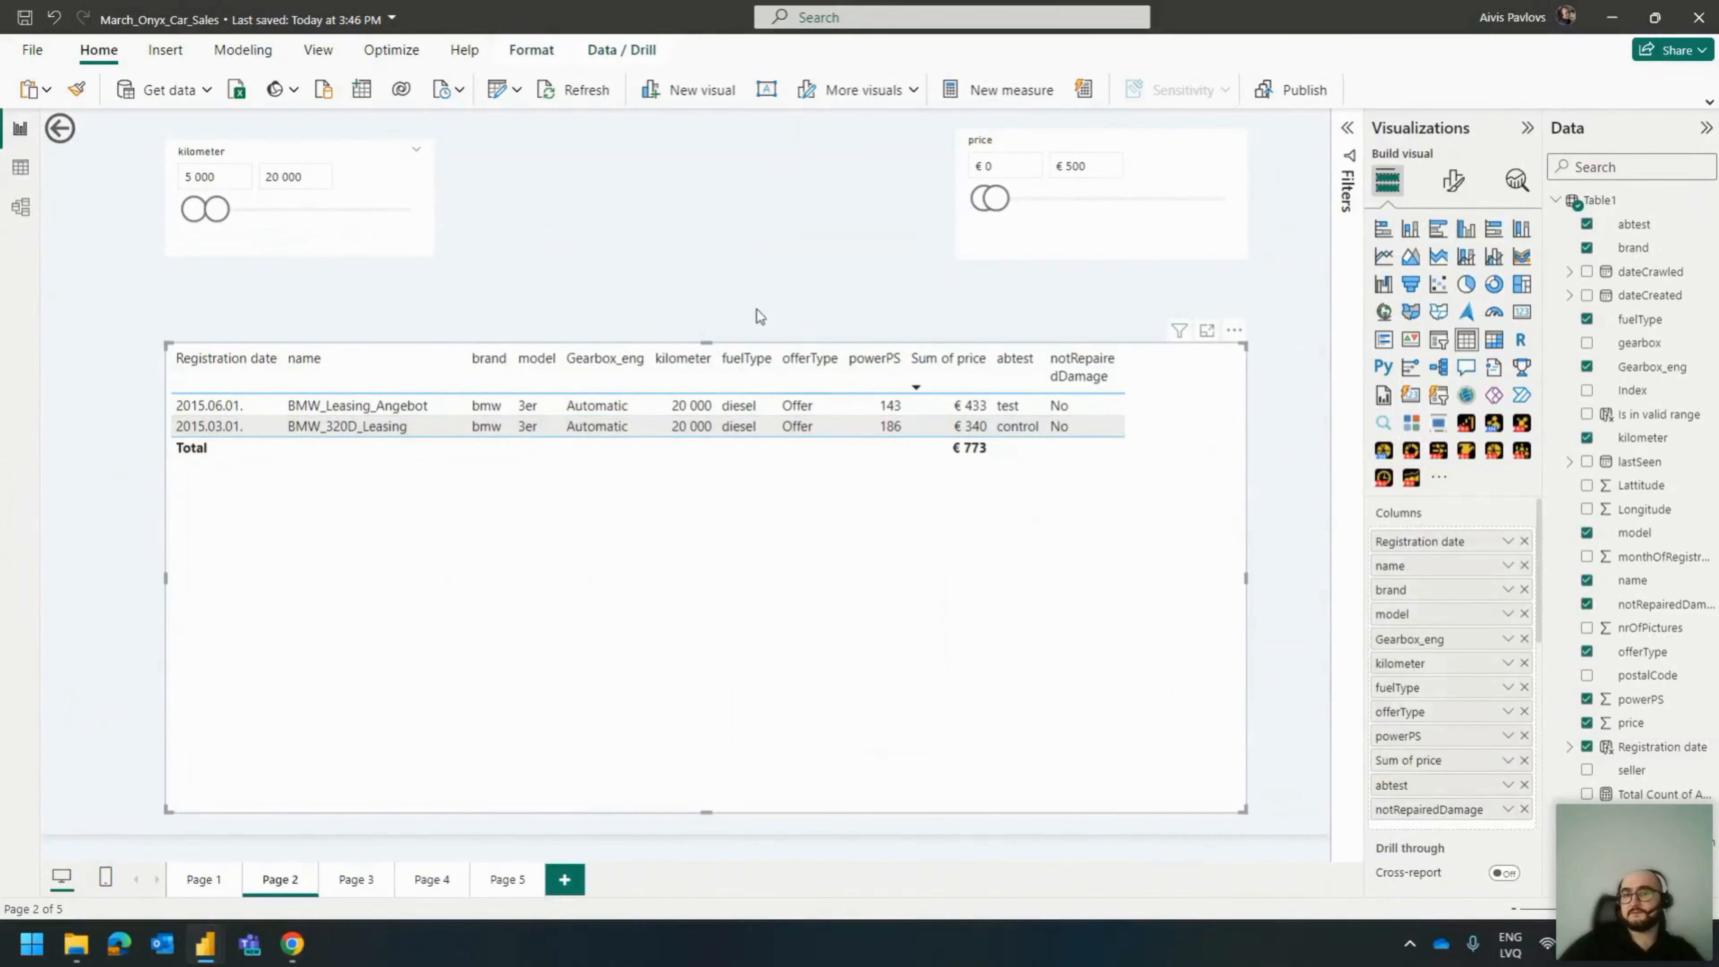
click(738, 298)
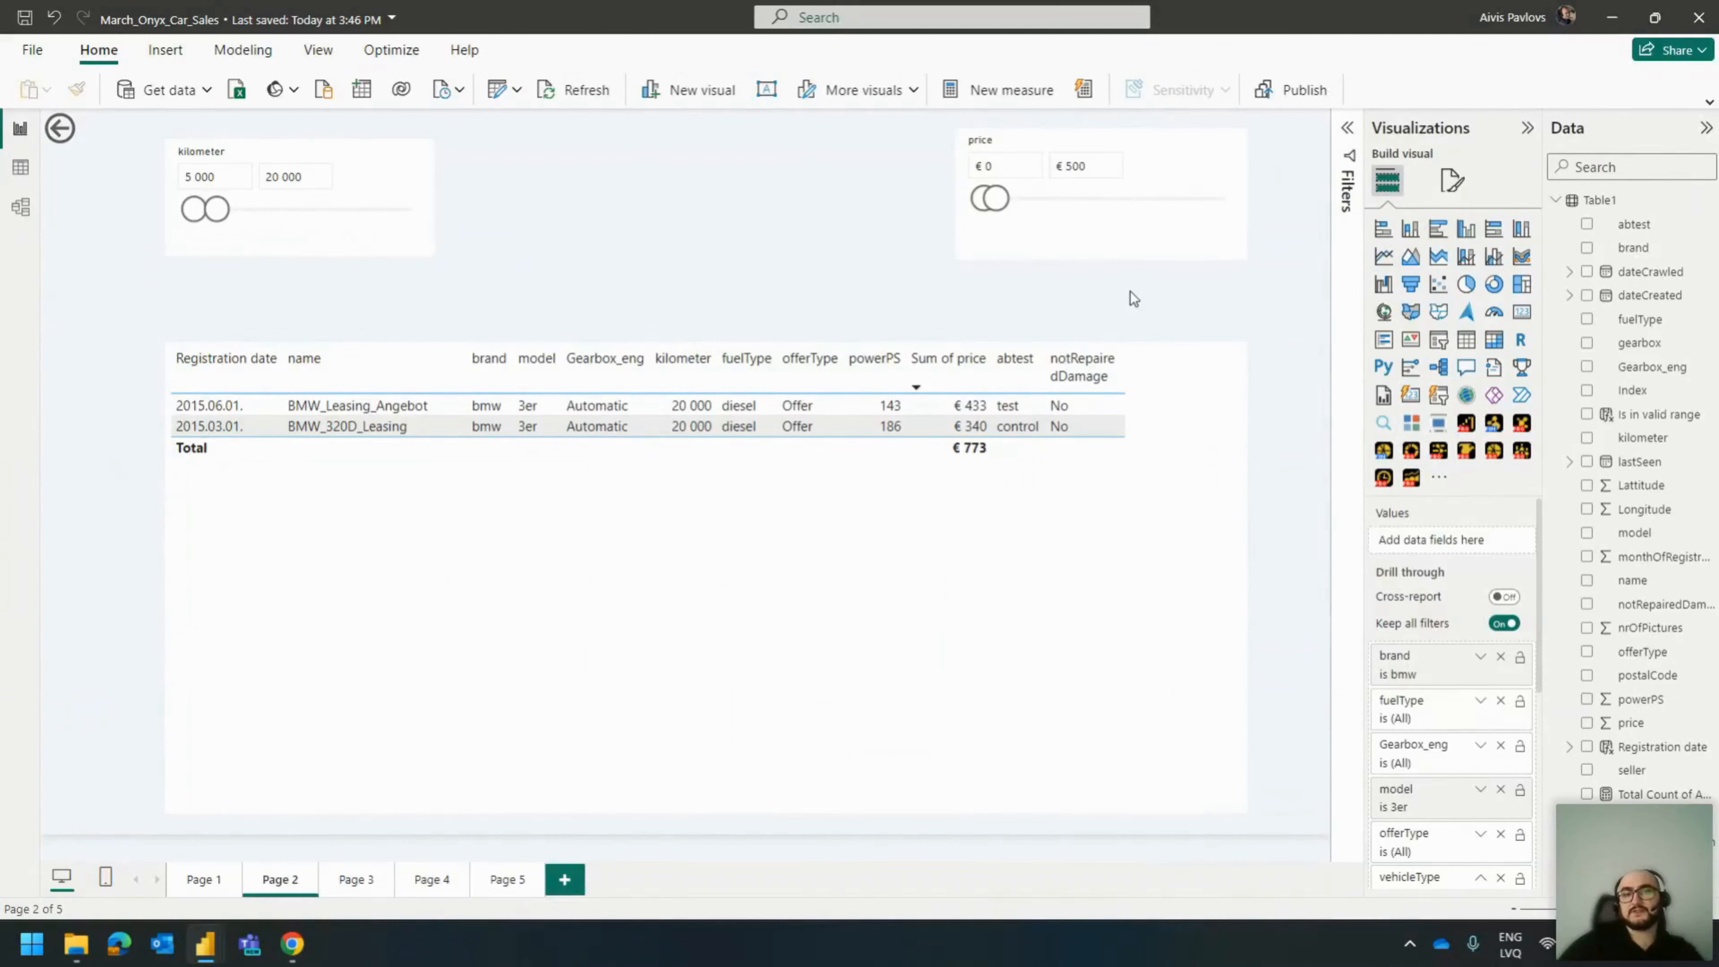
scroll(1466, 684, down, 3)
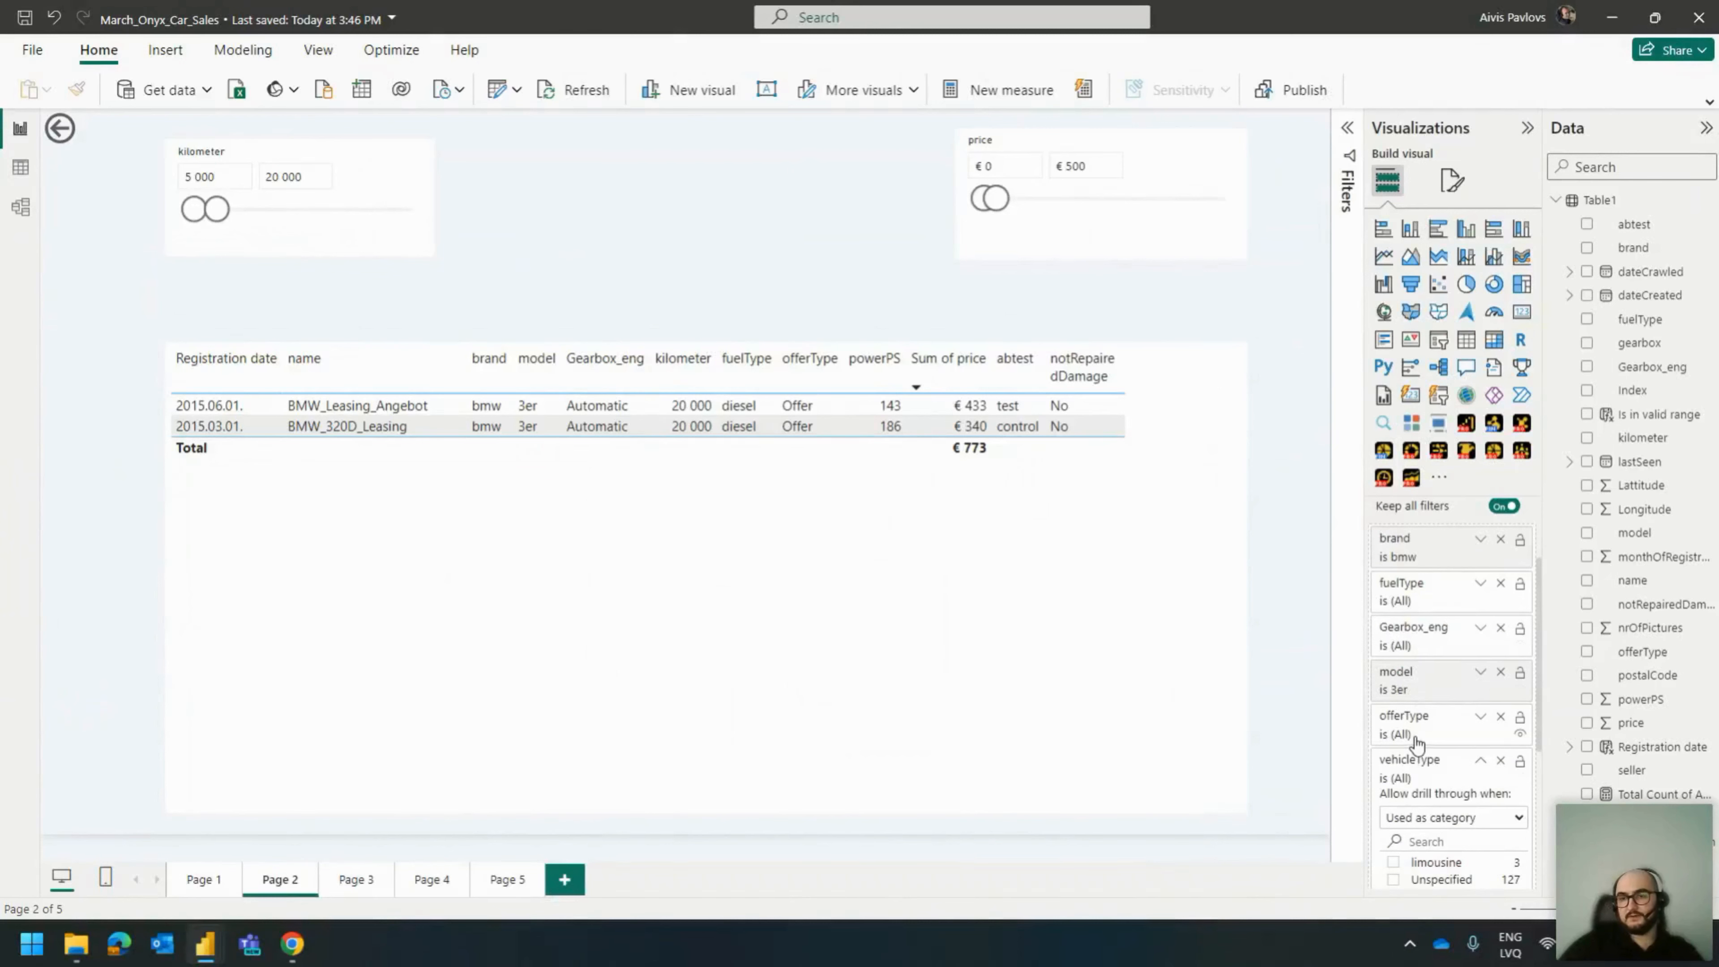
Add a blank report page and compare its empty drill-through settings with those of Page 1 and Page 2.
click(566, 877)
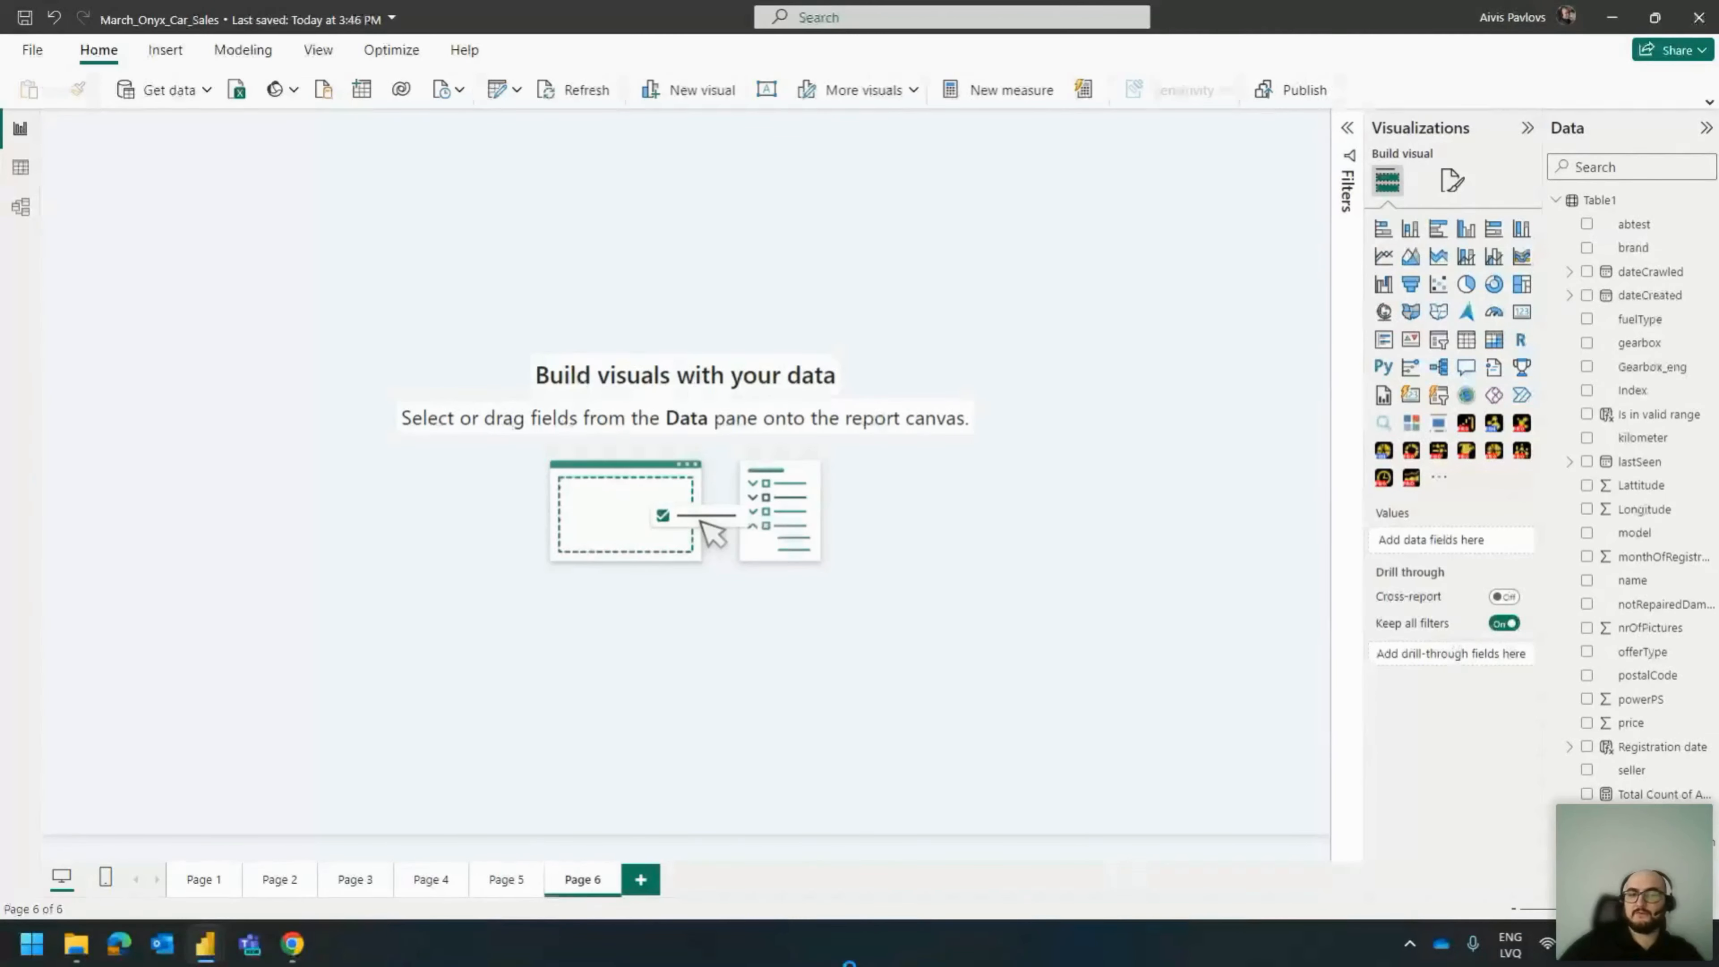
click(201, 881)
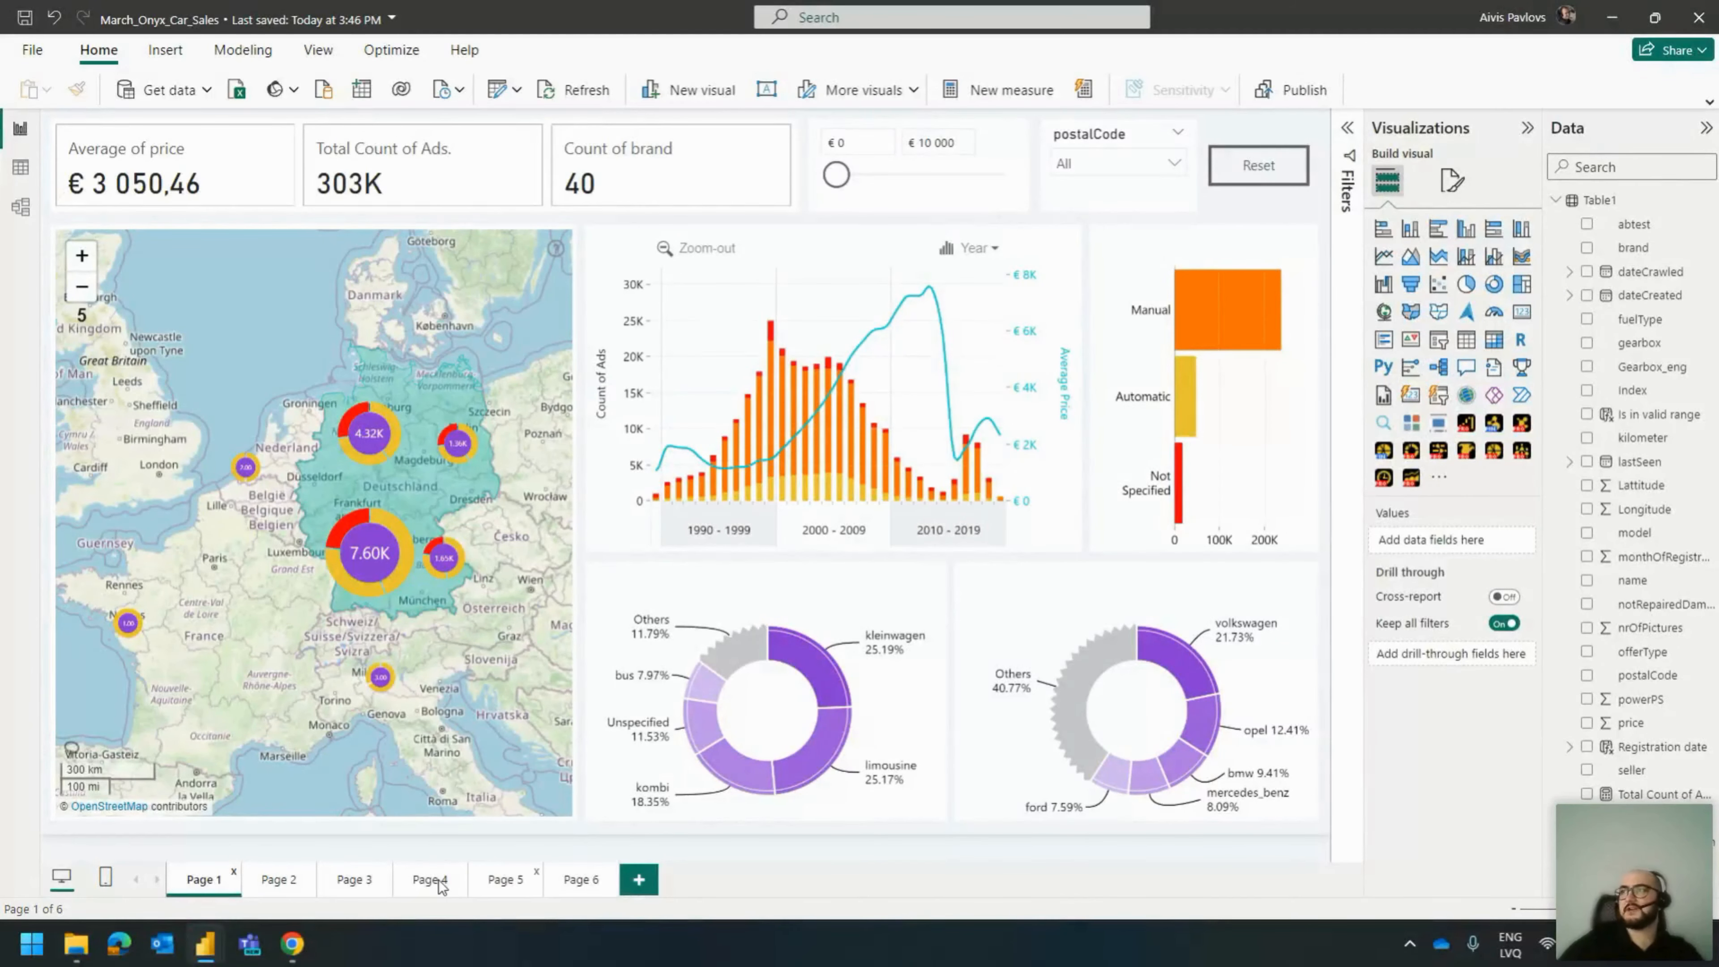
click(283, 884)
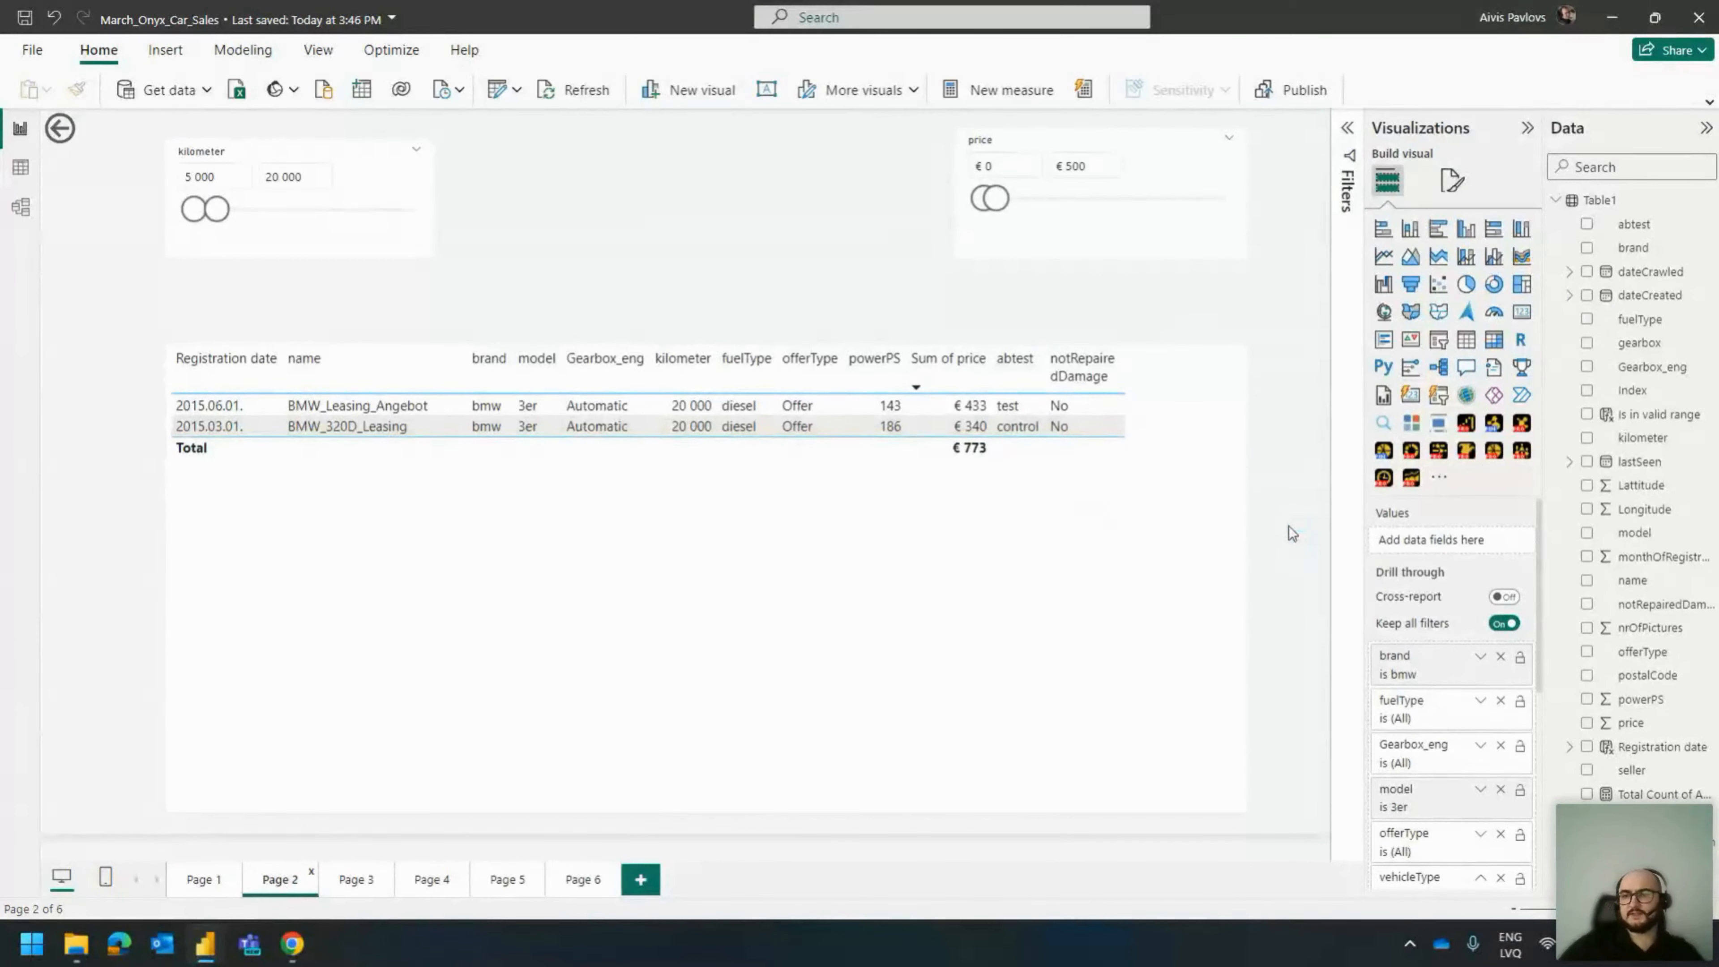
click(583, 879)
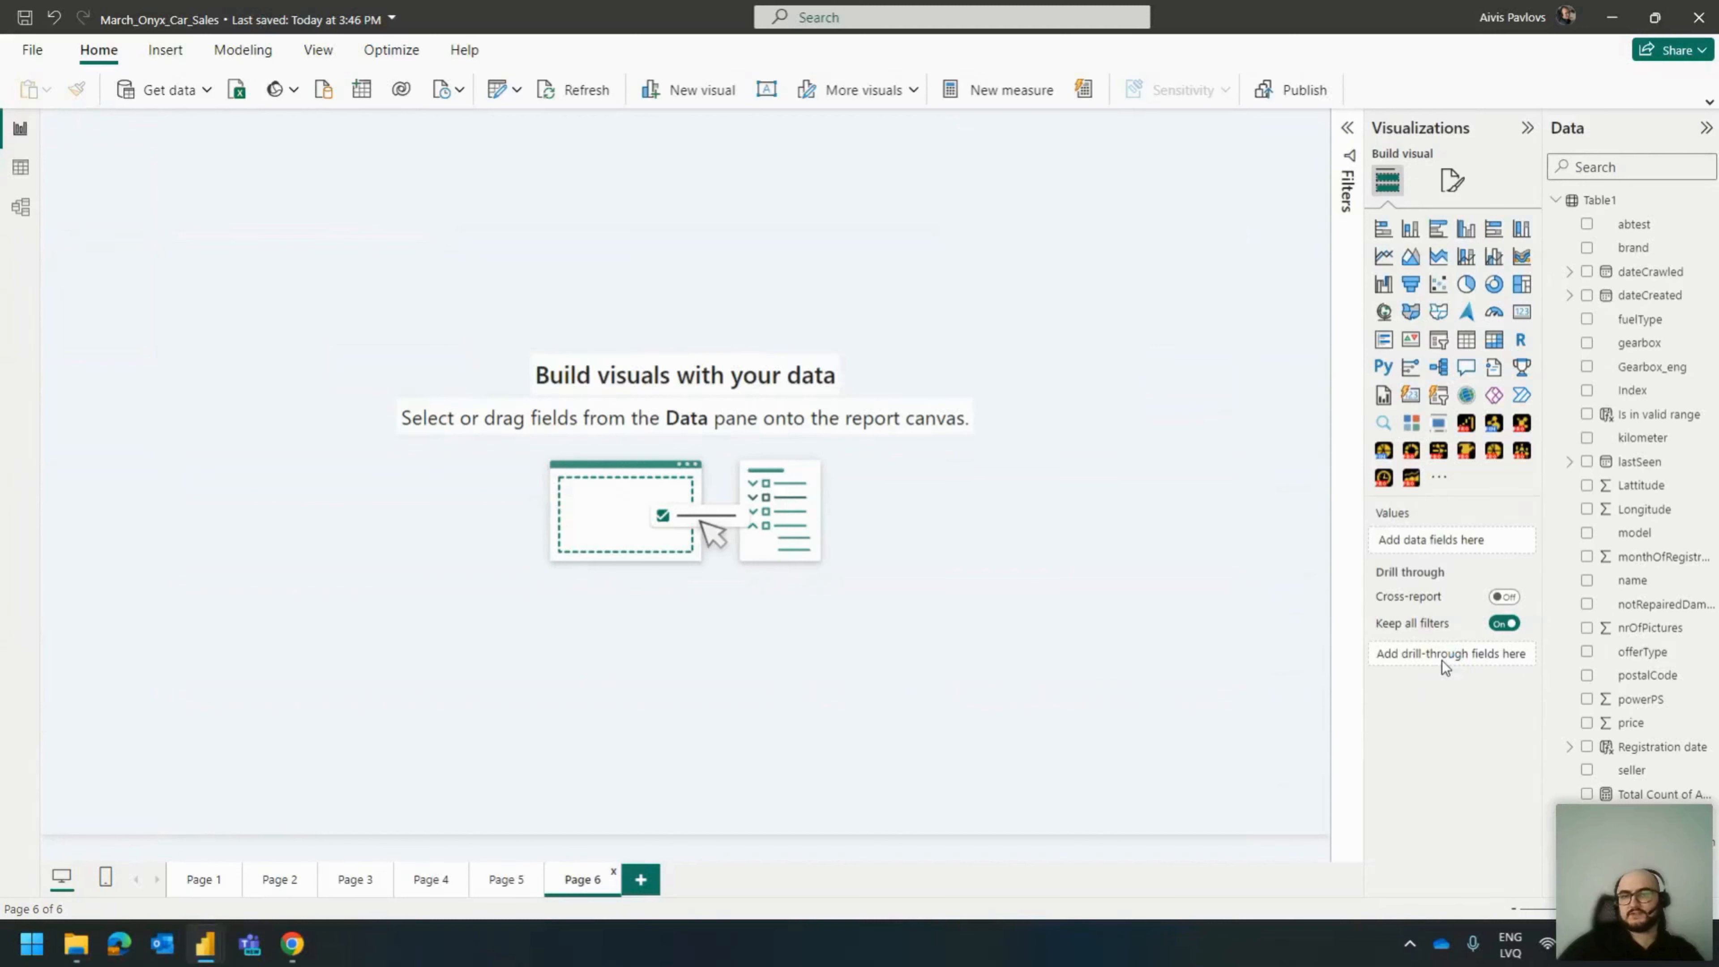
Review the full list of drill-through fields and passed-on filters on Page 2.
click(295, 879)
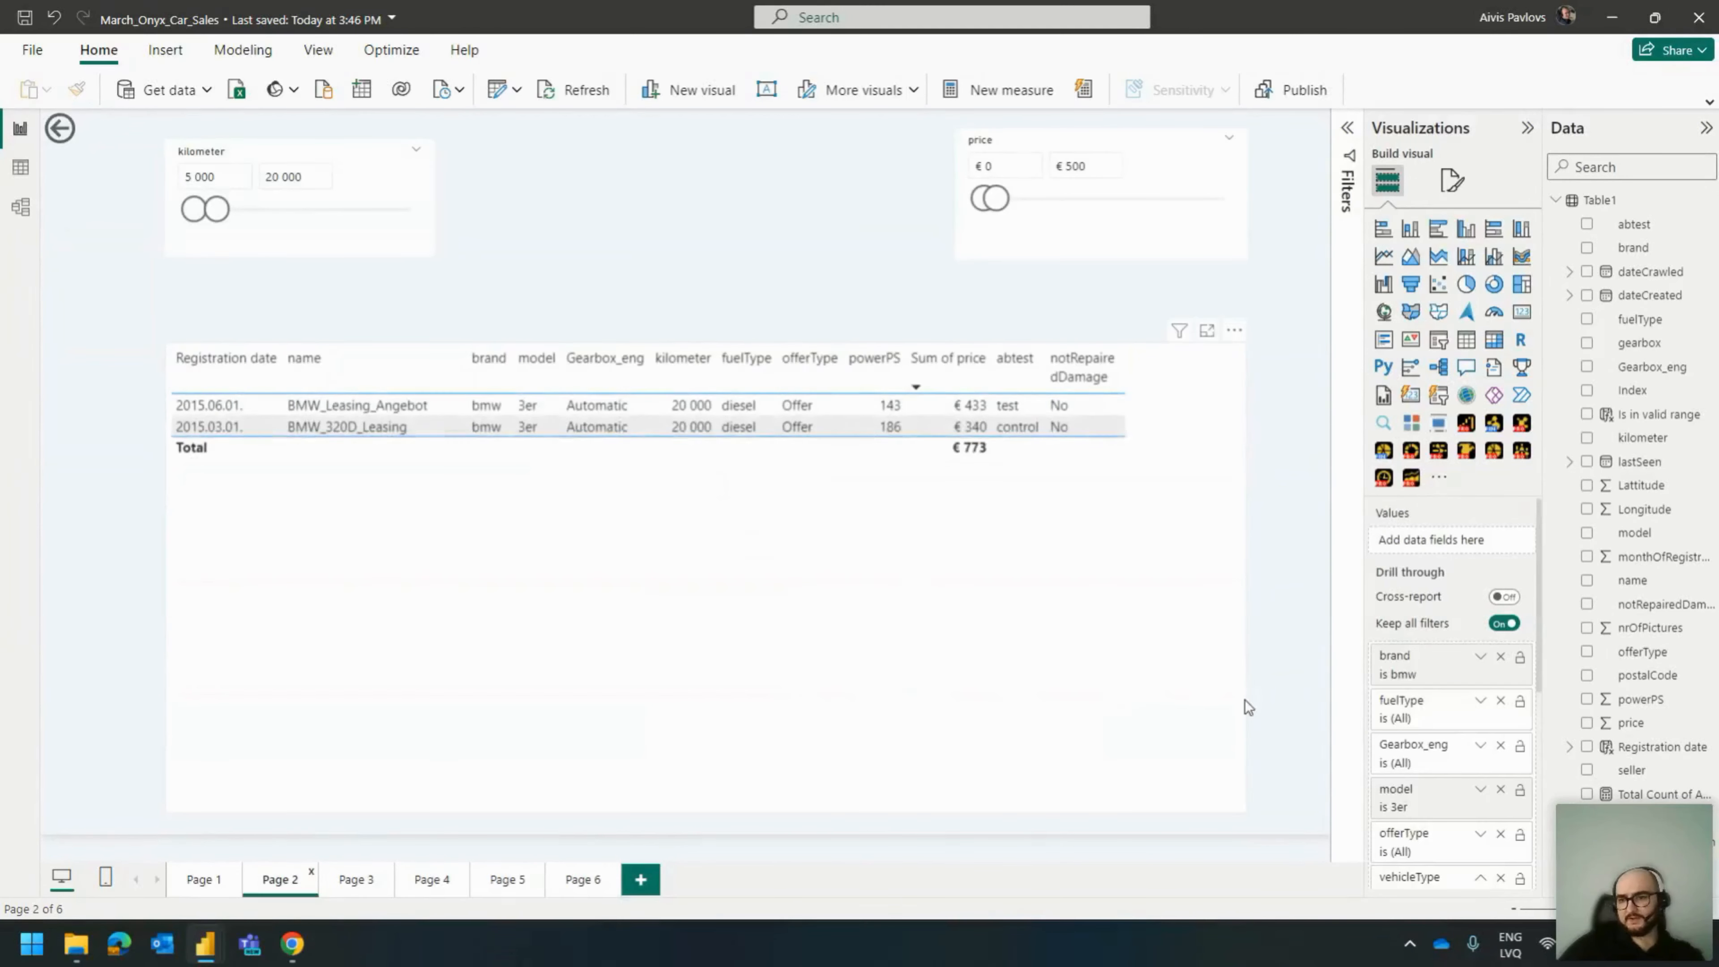
scroll(1452, 609, down, 3)
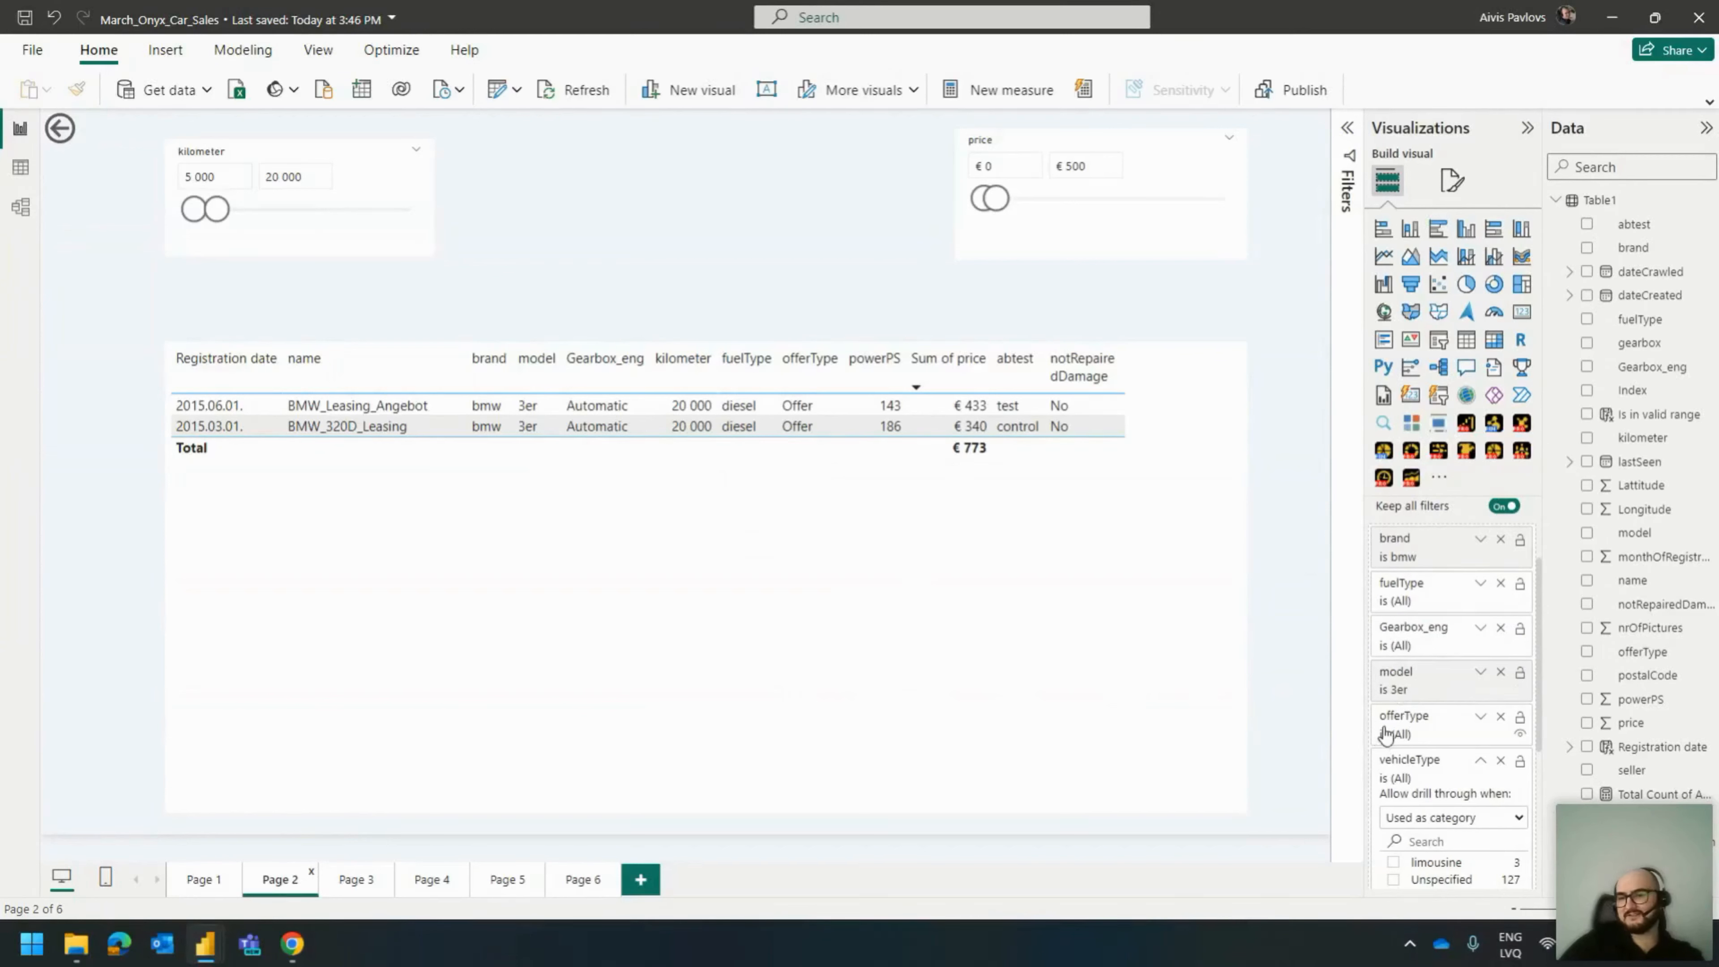
scroll(1418, 731, down, 6)
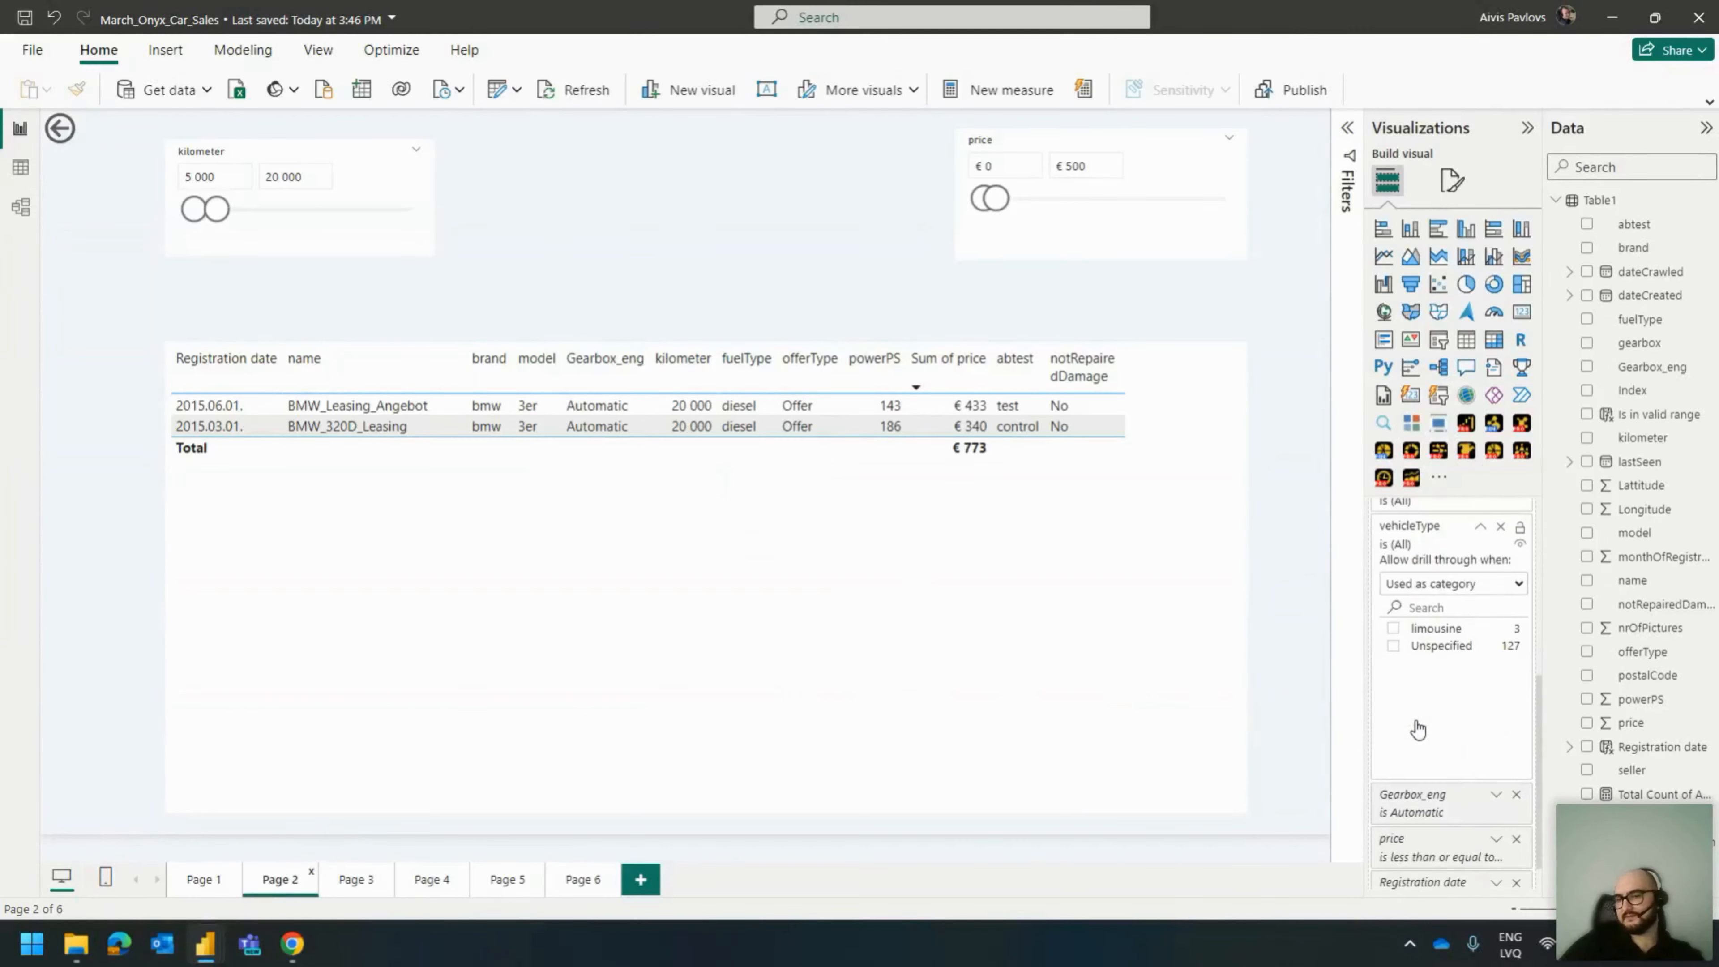
scroll(1417, 729, down, 1)
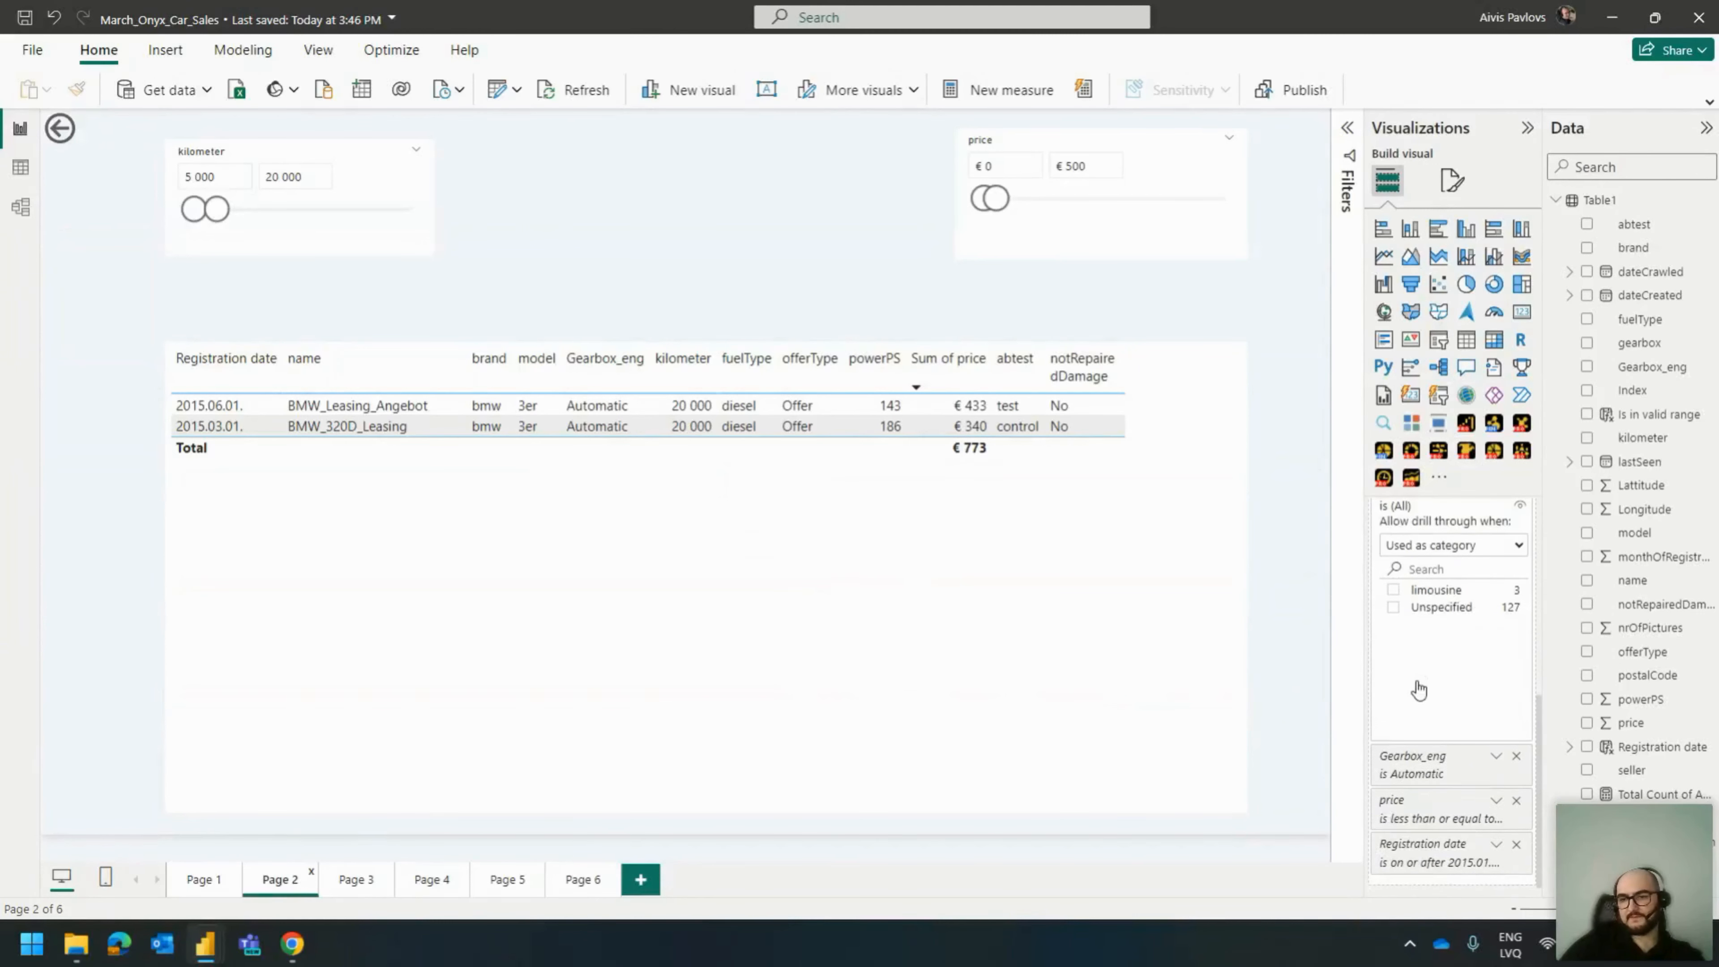
scroll(1419, 689, up, 6)
Build a Drill Down Pie PRO on Page 6 with Gearbox_eng as category and Total Count of Ads. as values.
click(582, 881)
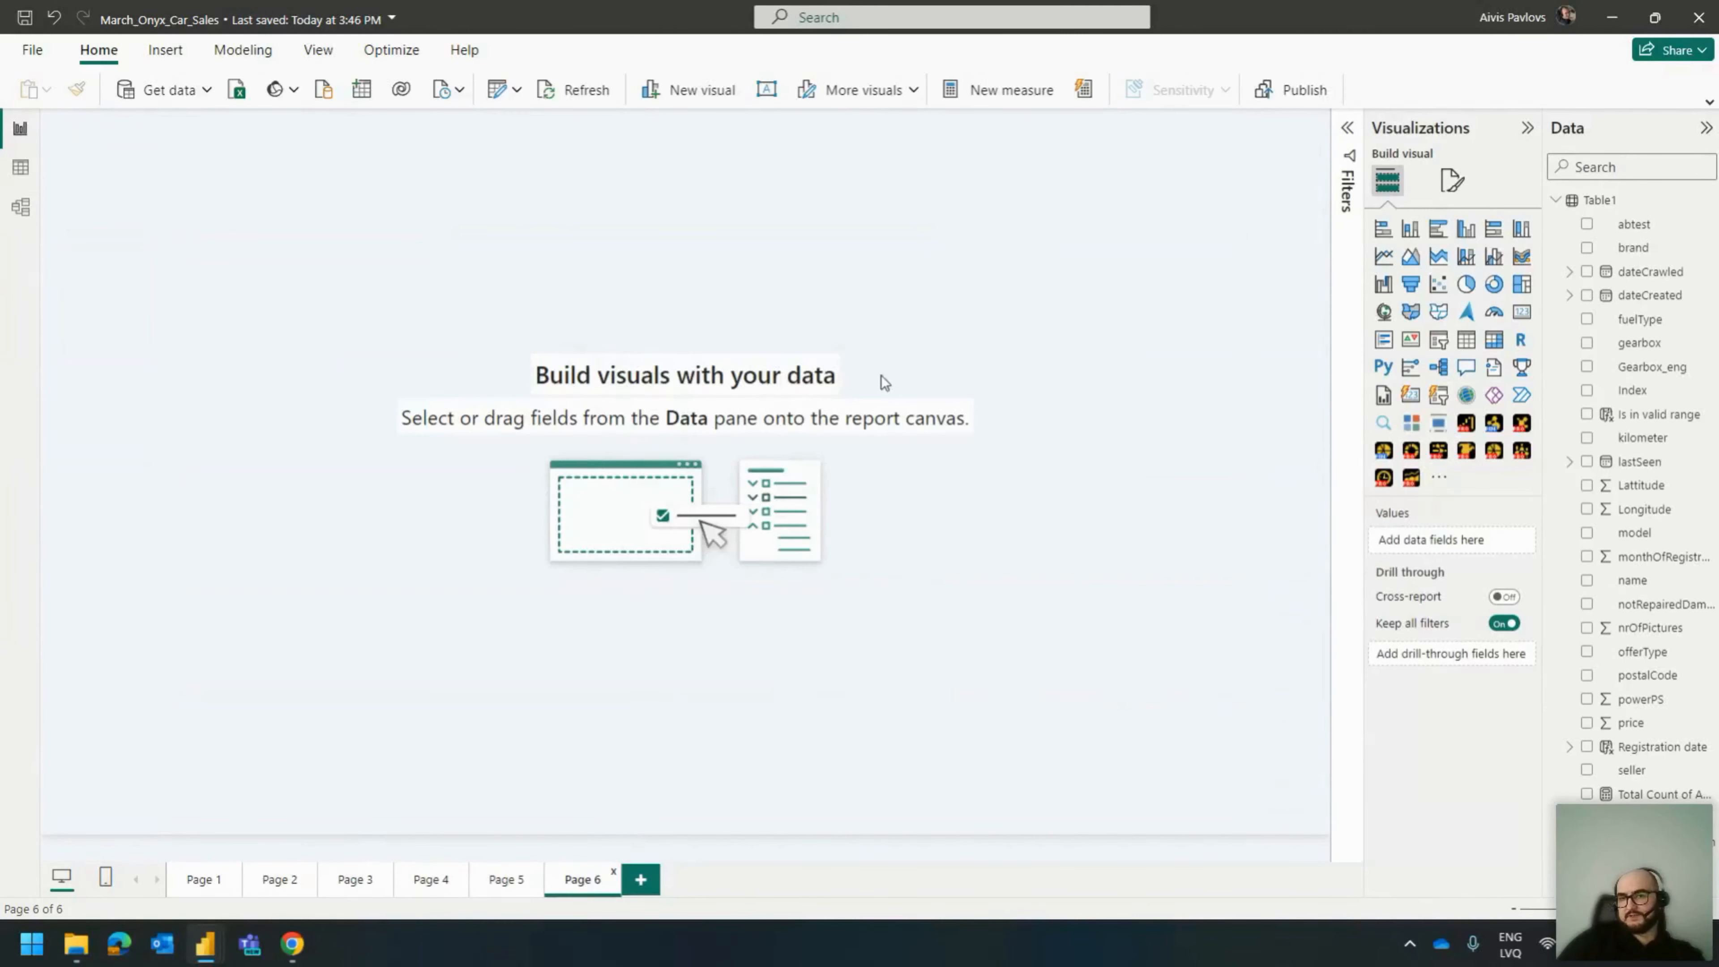
click(1495, 455)
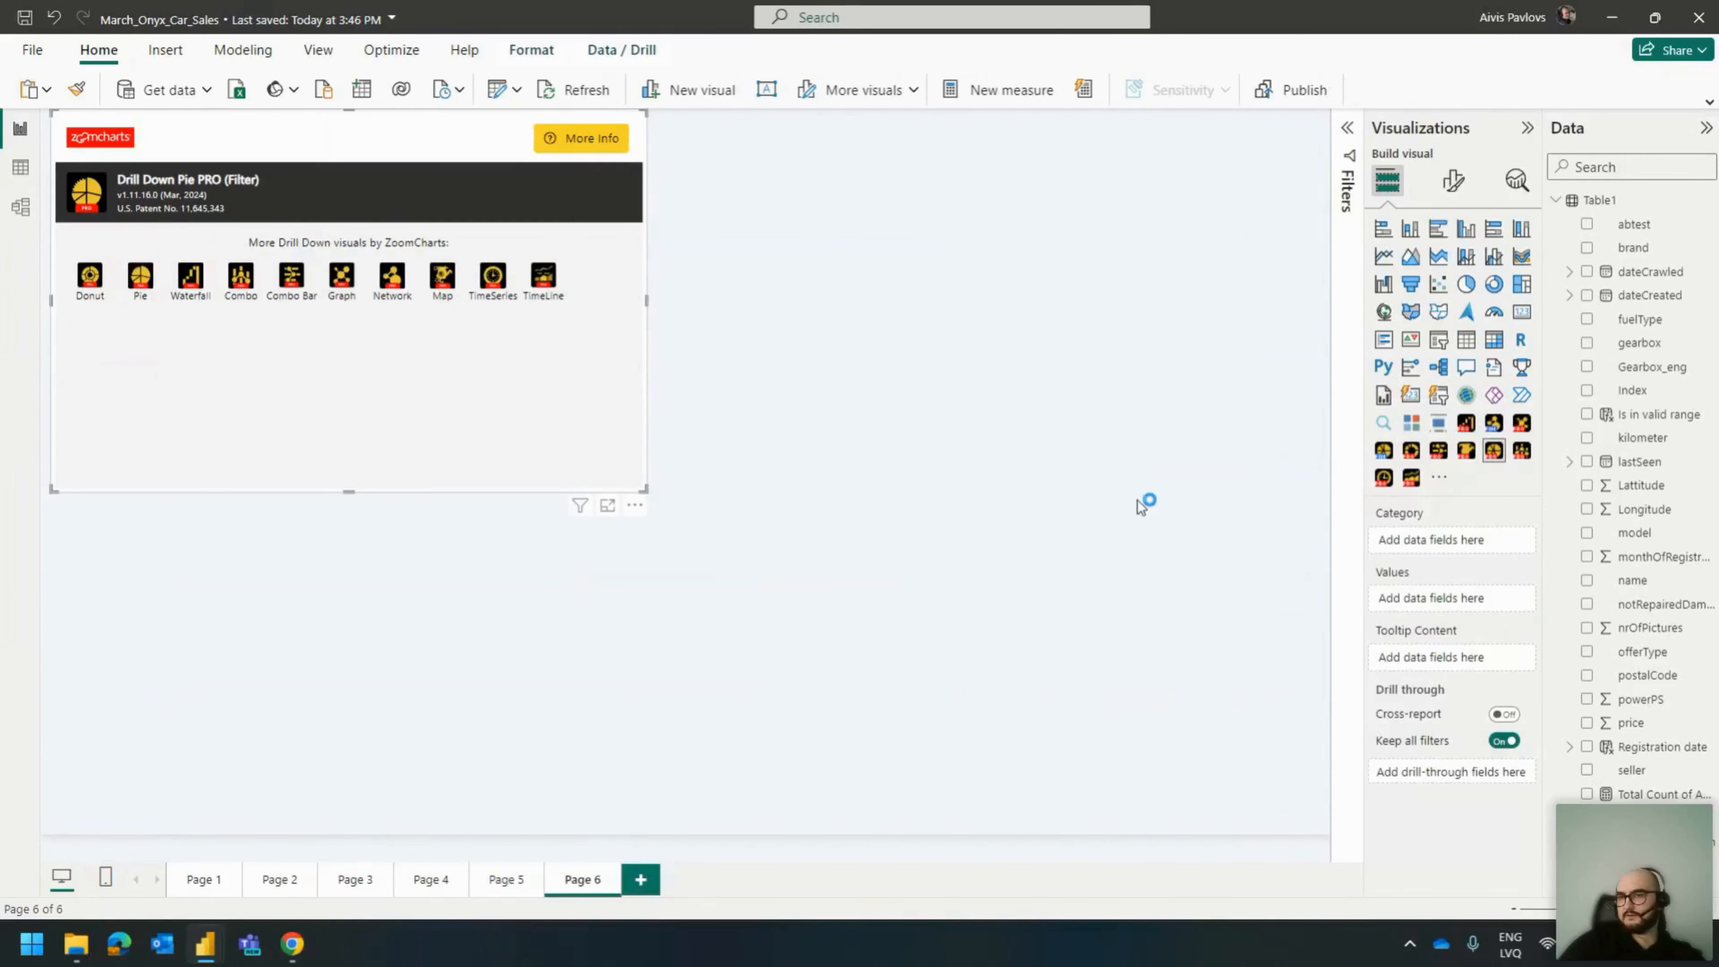
drag(1652, 369, 1449, 540)
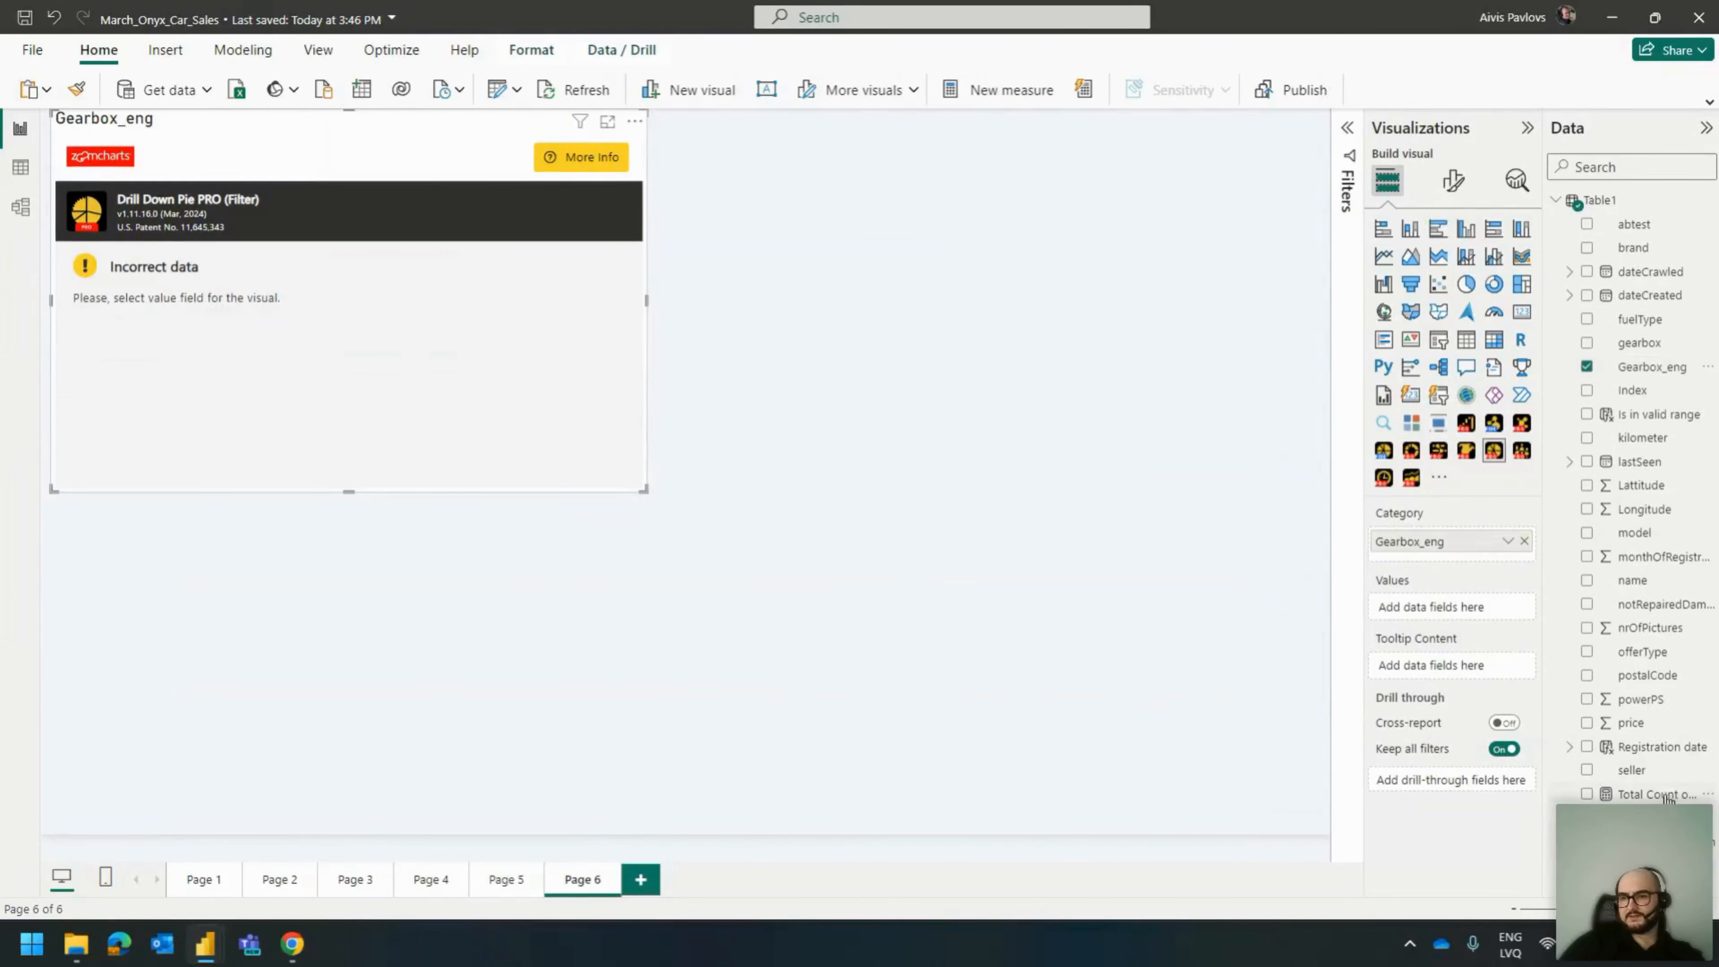
drag(1656, 794, 1445, 607)
Show the drill-through option to Page 2 for the pie's Manual slice and dismiss it without drilling.
mouse_move(427, 313)
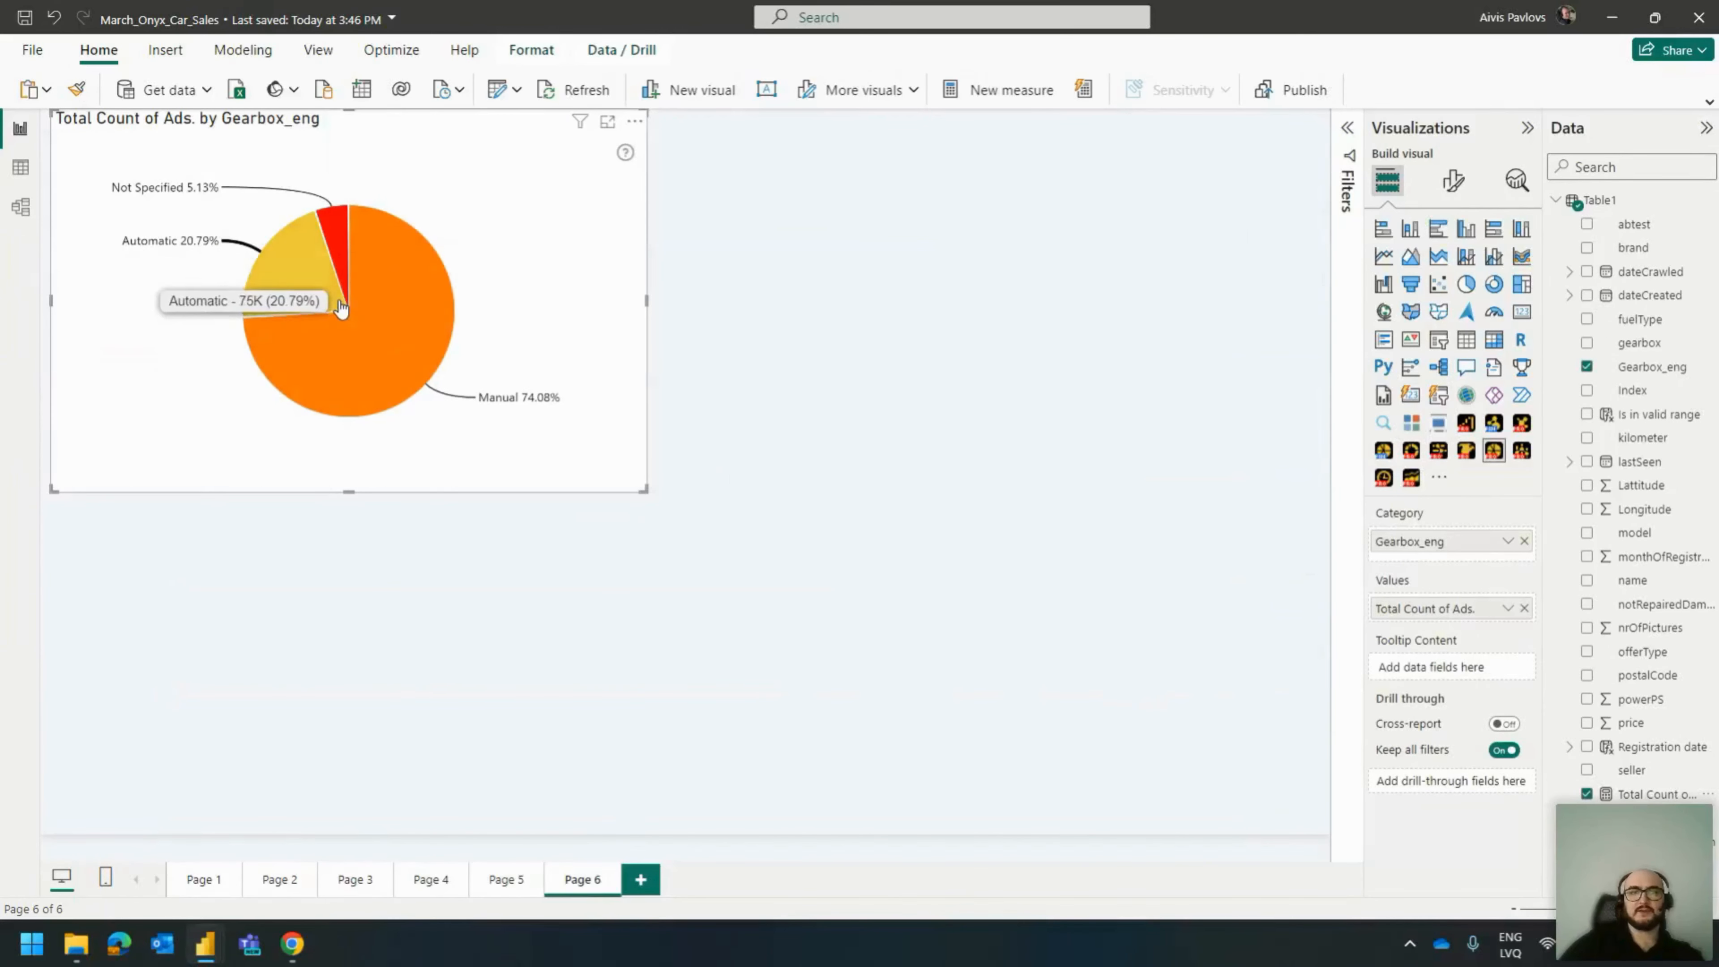
right_click(375, 291)
mouse_move(446, 364)
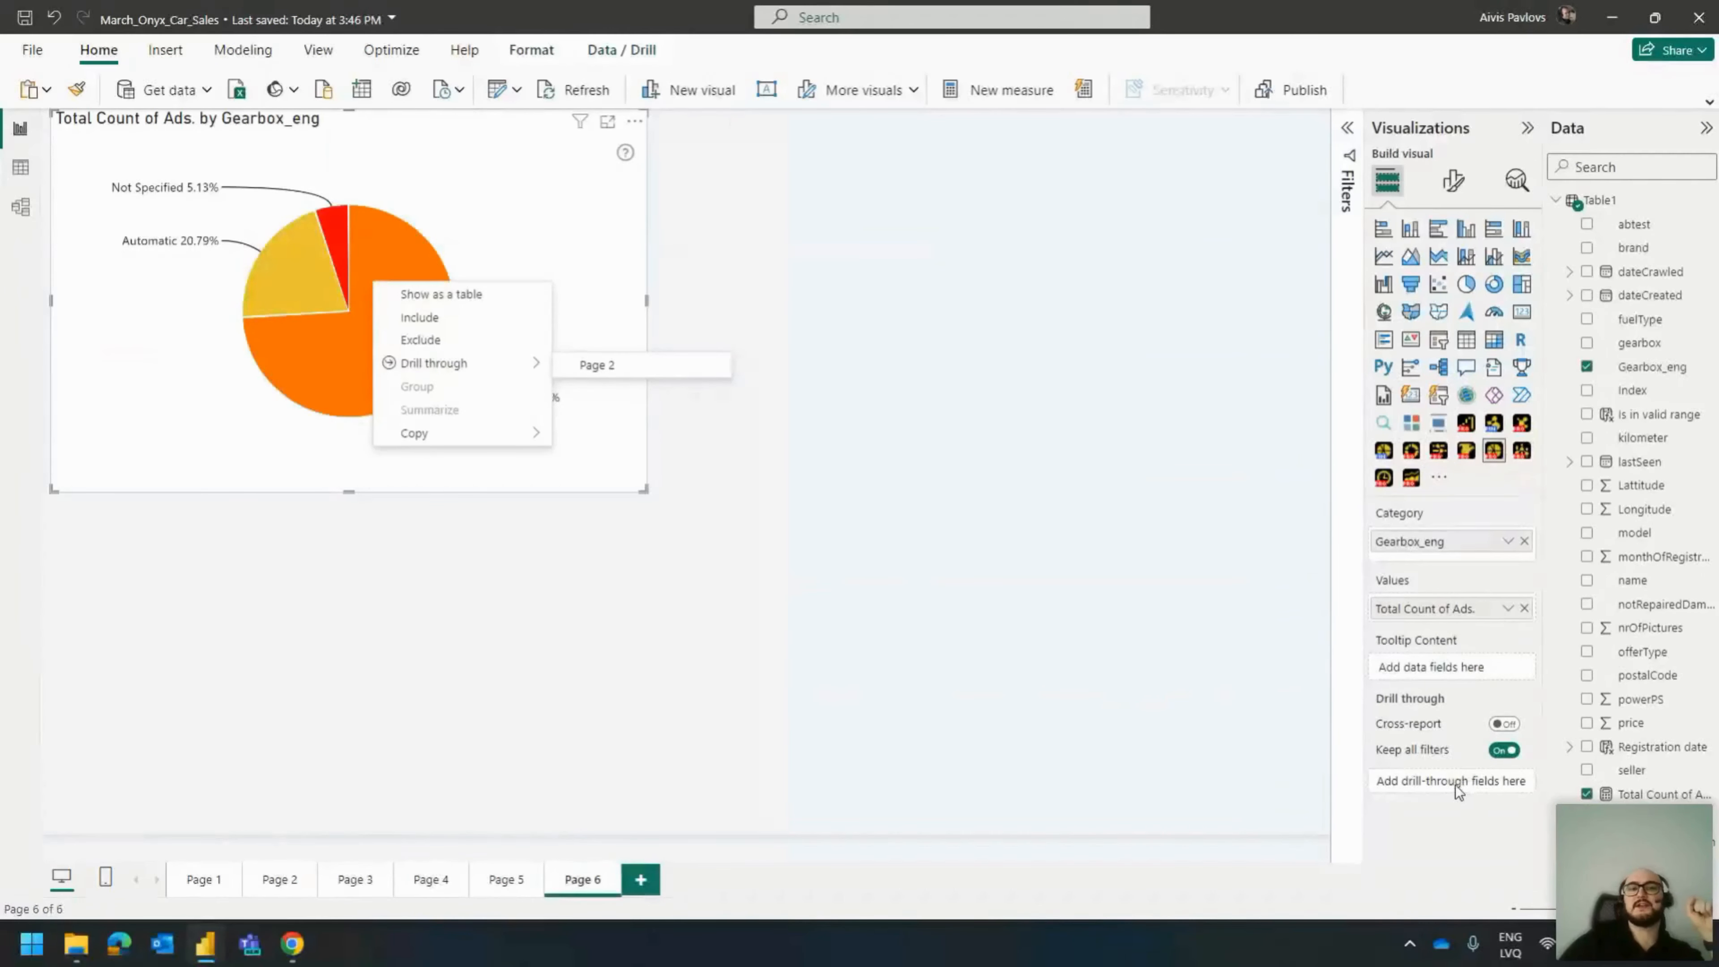
click(1237, 642)
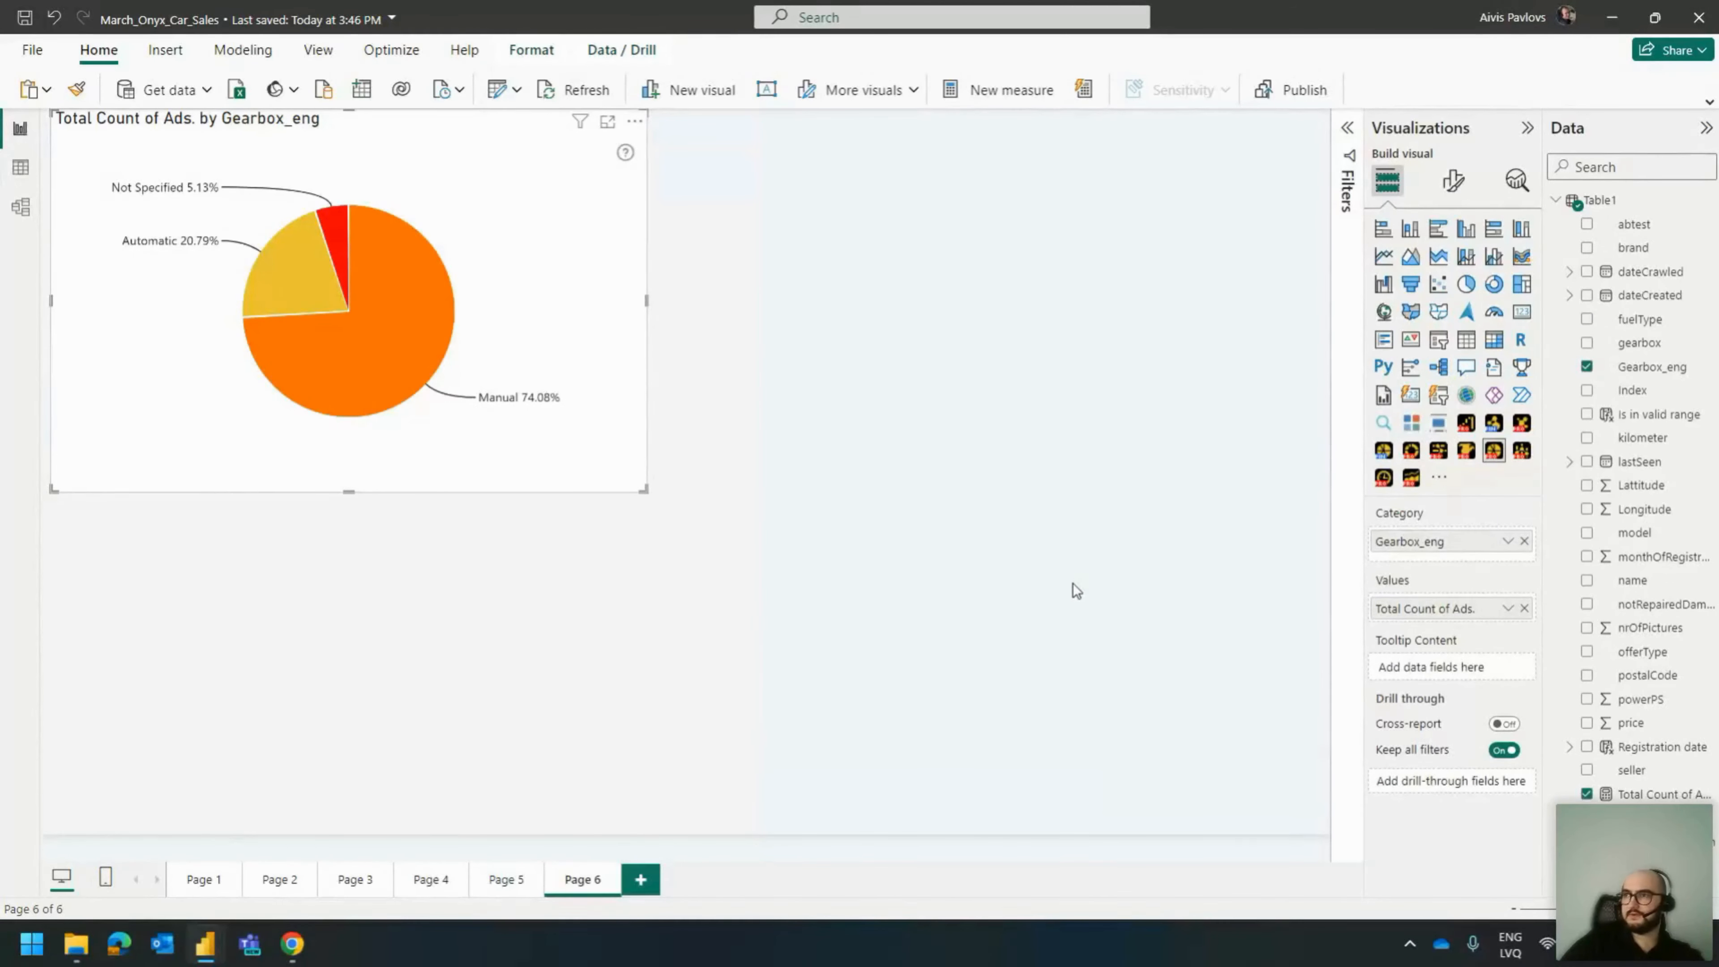
Check the drill-through fields defined on Page 2 against the drill-through area of Page 1.
click(280, 882)
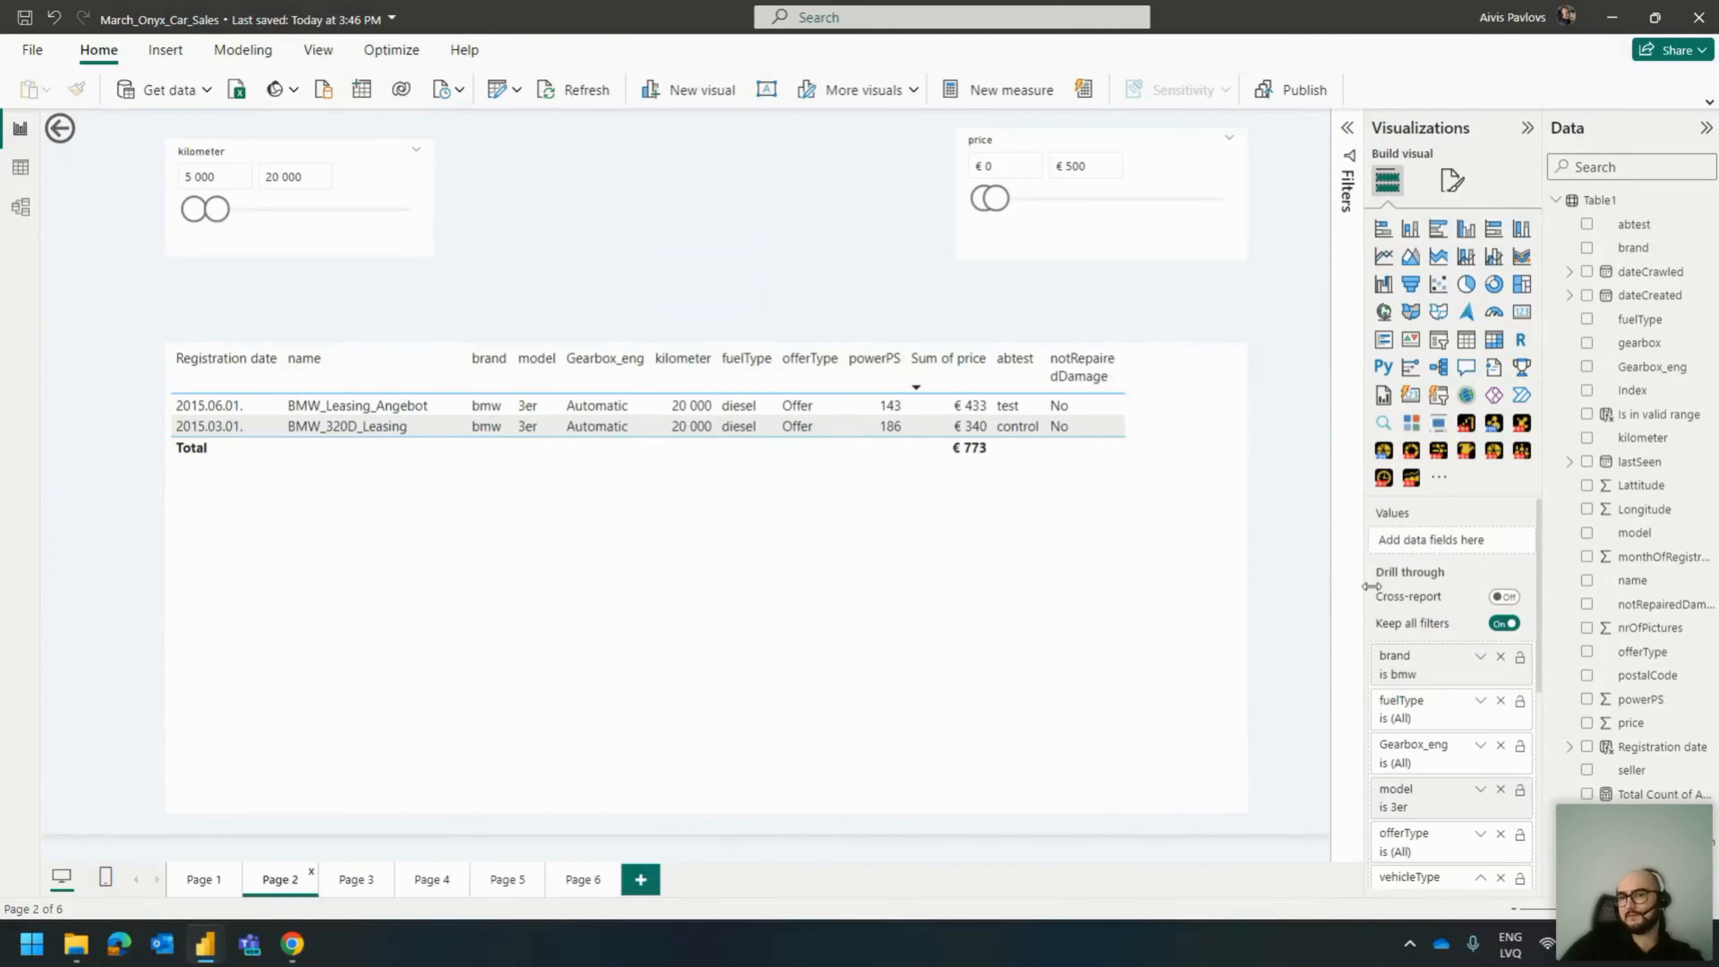
scroll(1448, 677, down, 5)
scroll(1448, 704, up, 5)
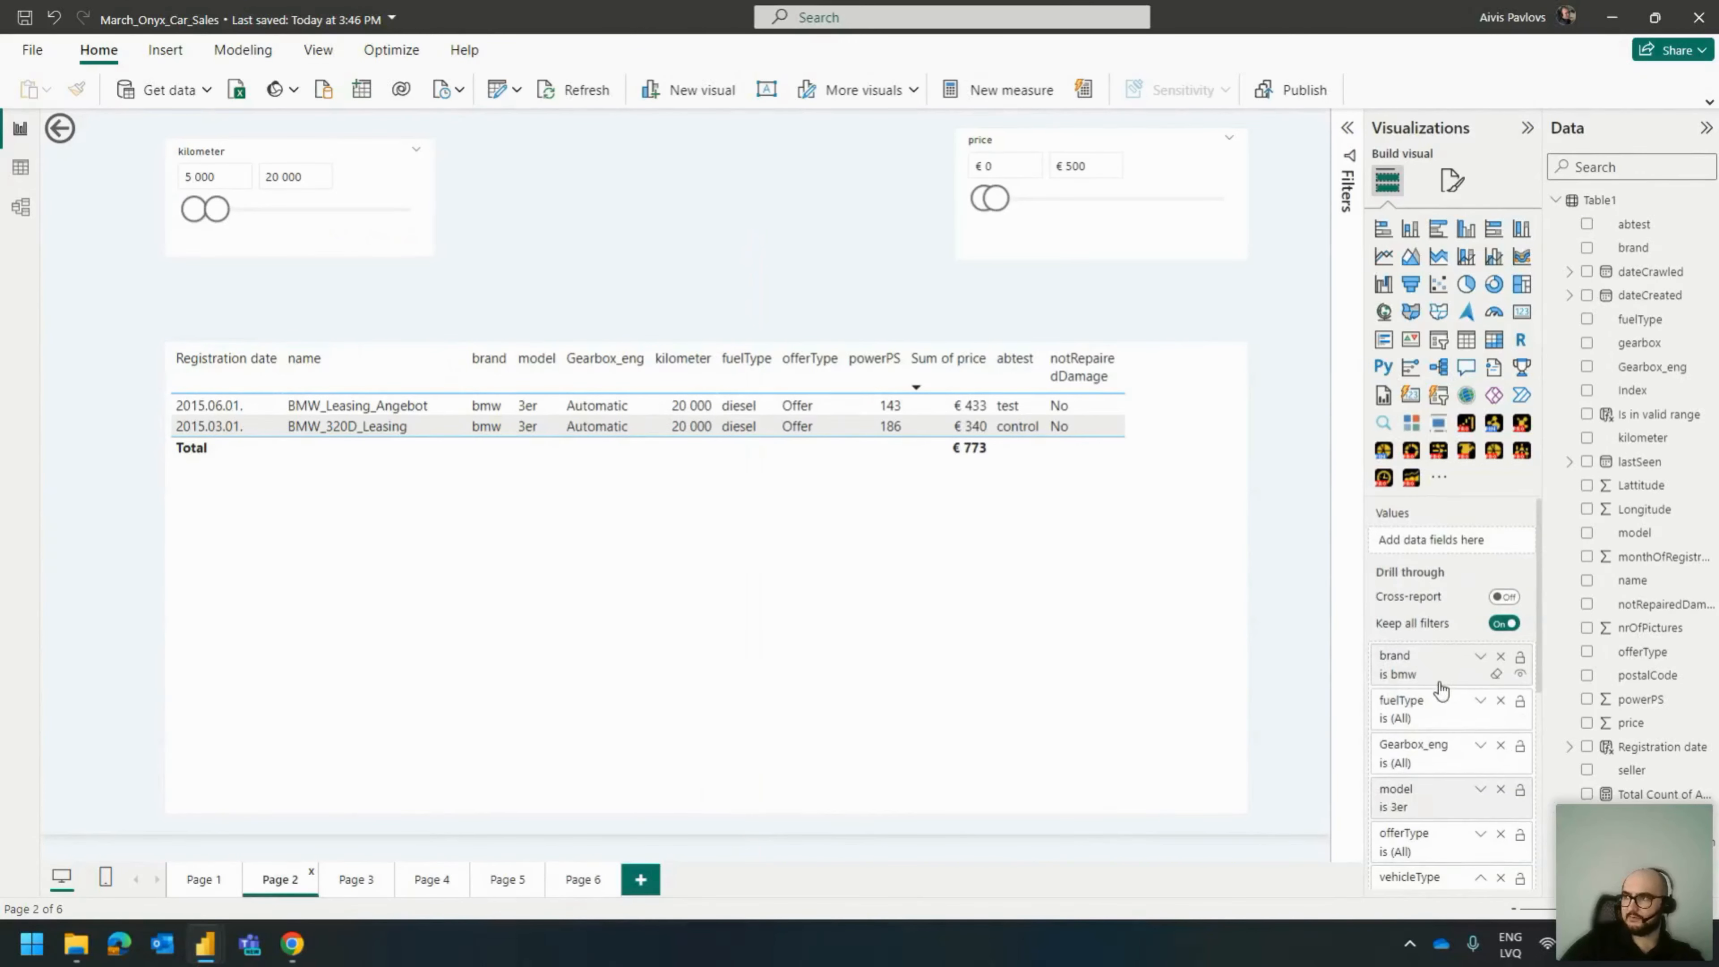
click(203, 880)
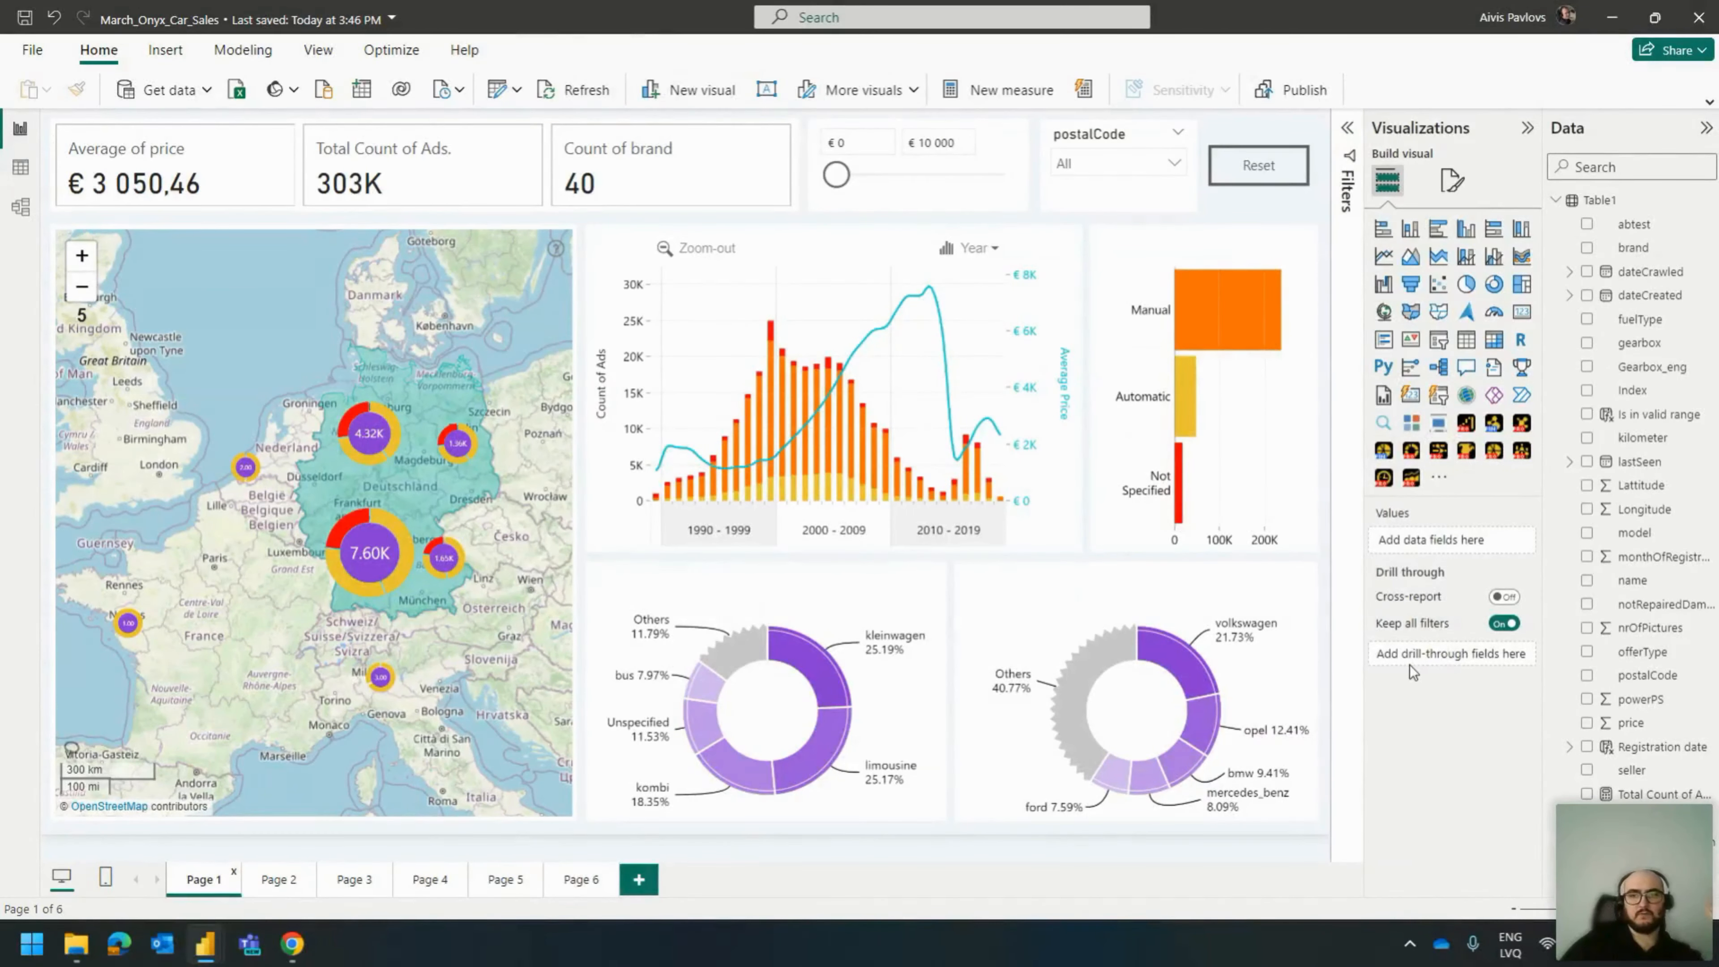
Select the ads table on Page 2, examine the Keep all filters drill-through option, and return to Page 1.
click(277, 884)
click(1175, 529)
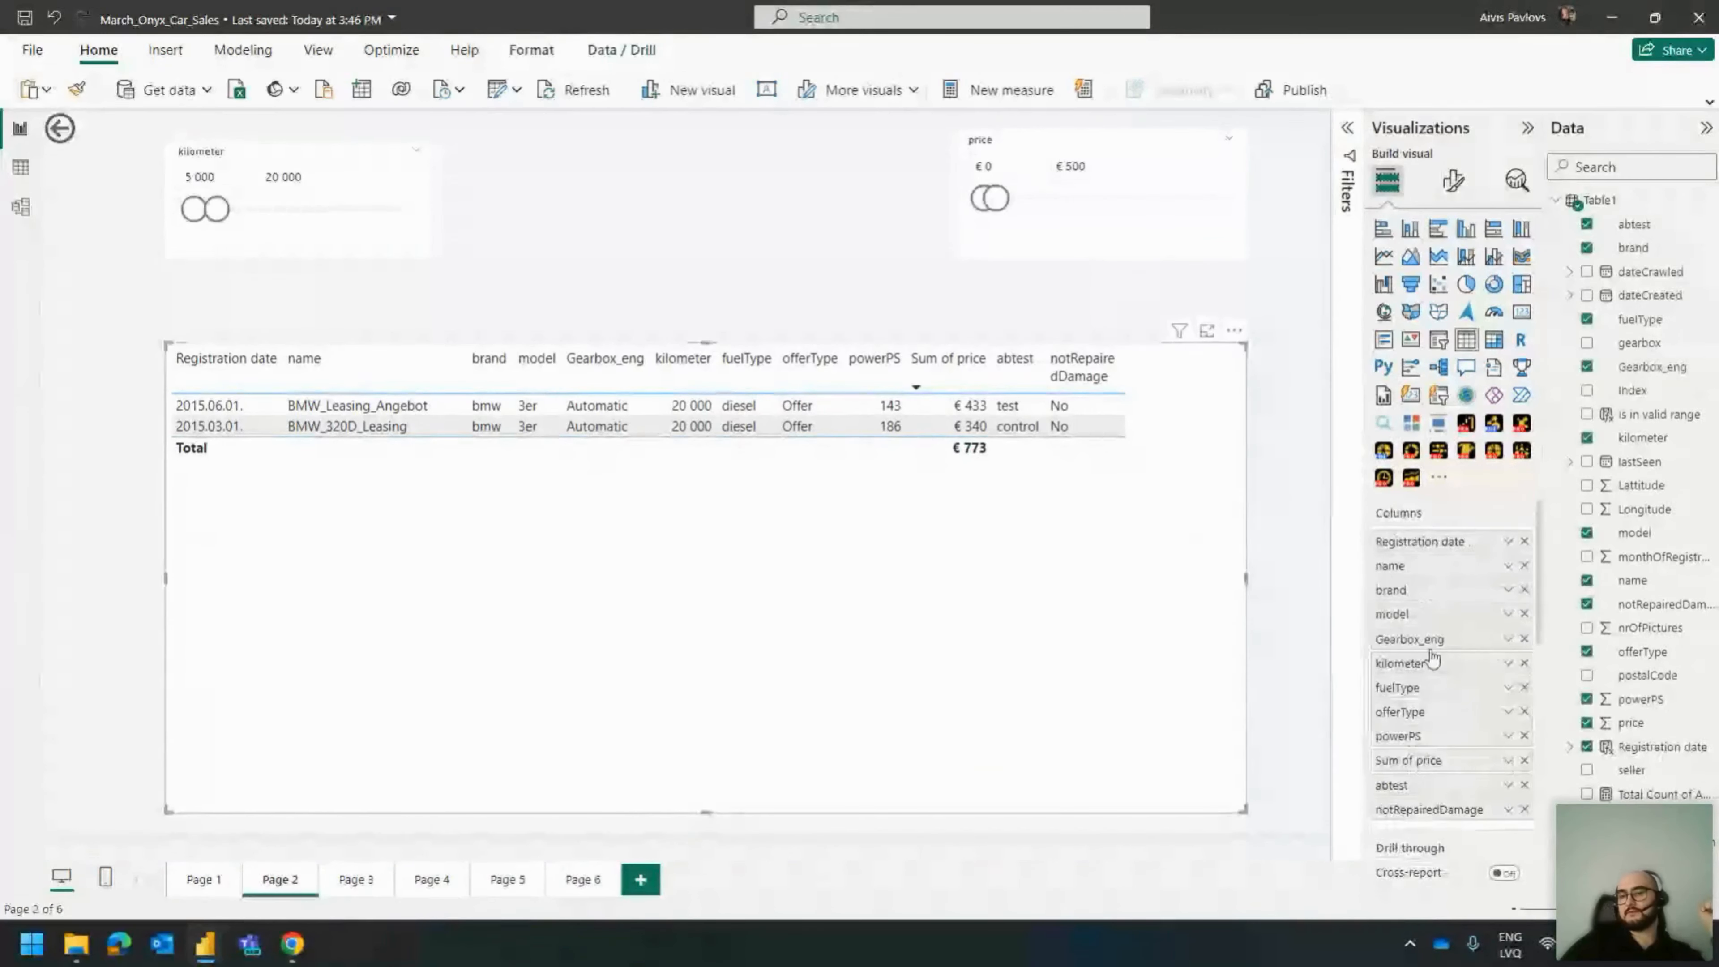
scroll(1432, 661, down, 3)
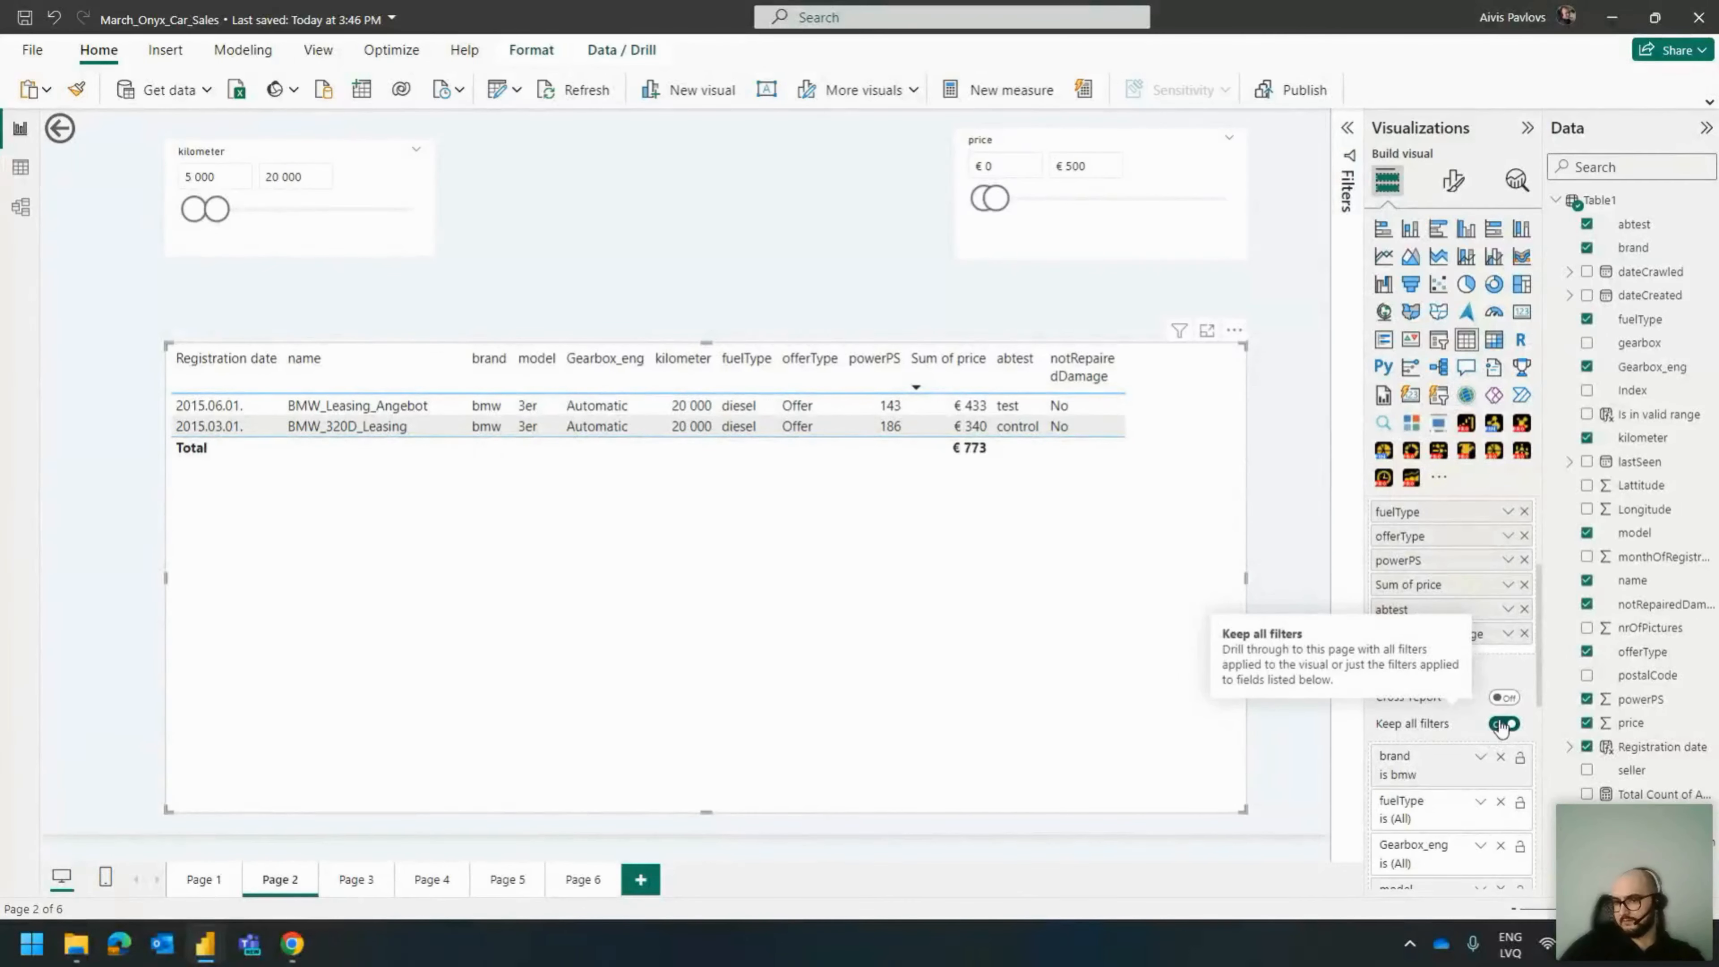
click(188, 891)
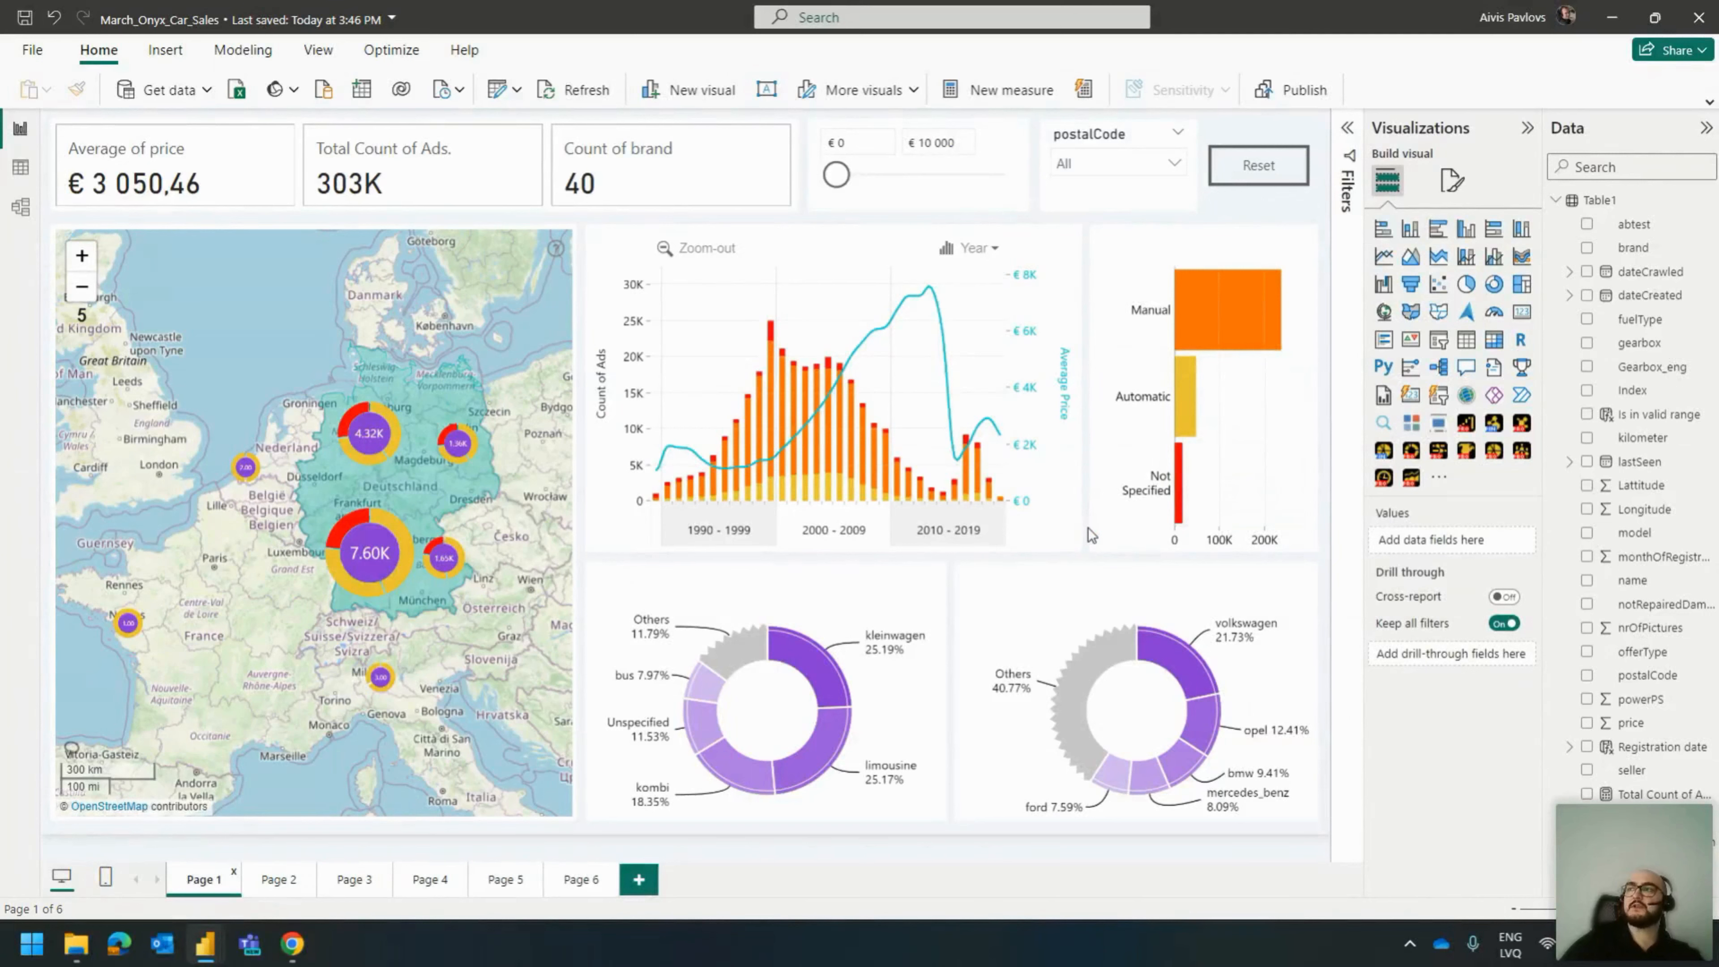
Remove the passed Gearbox_eng, price and Registration date filters from the drill-through fields of Page 2.
click(279, 879)
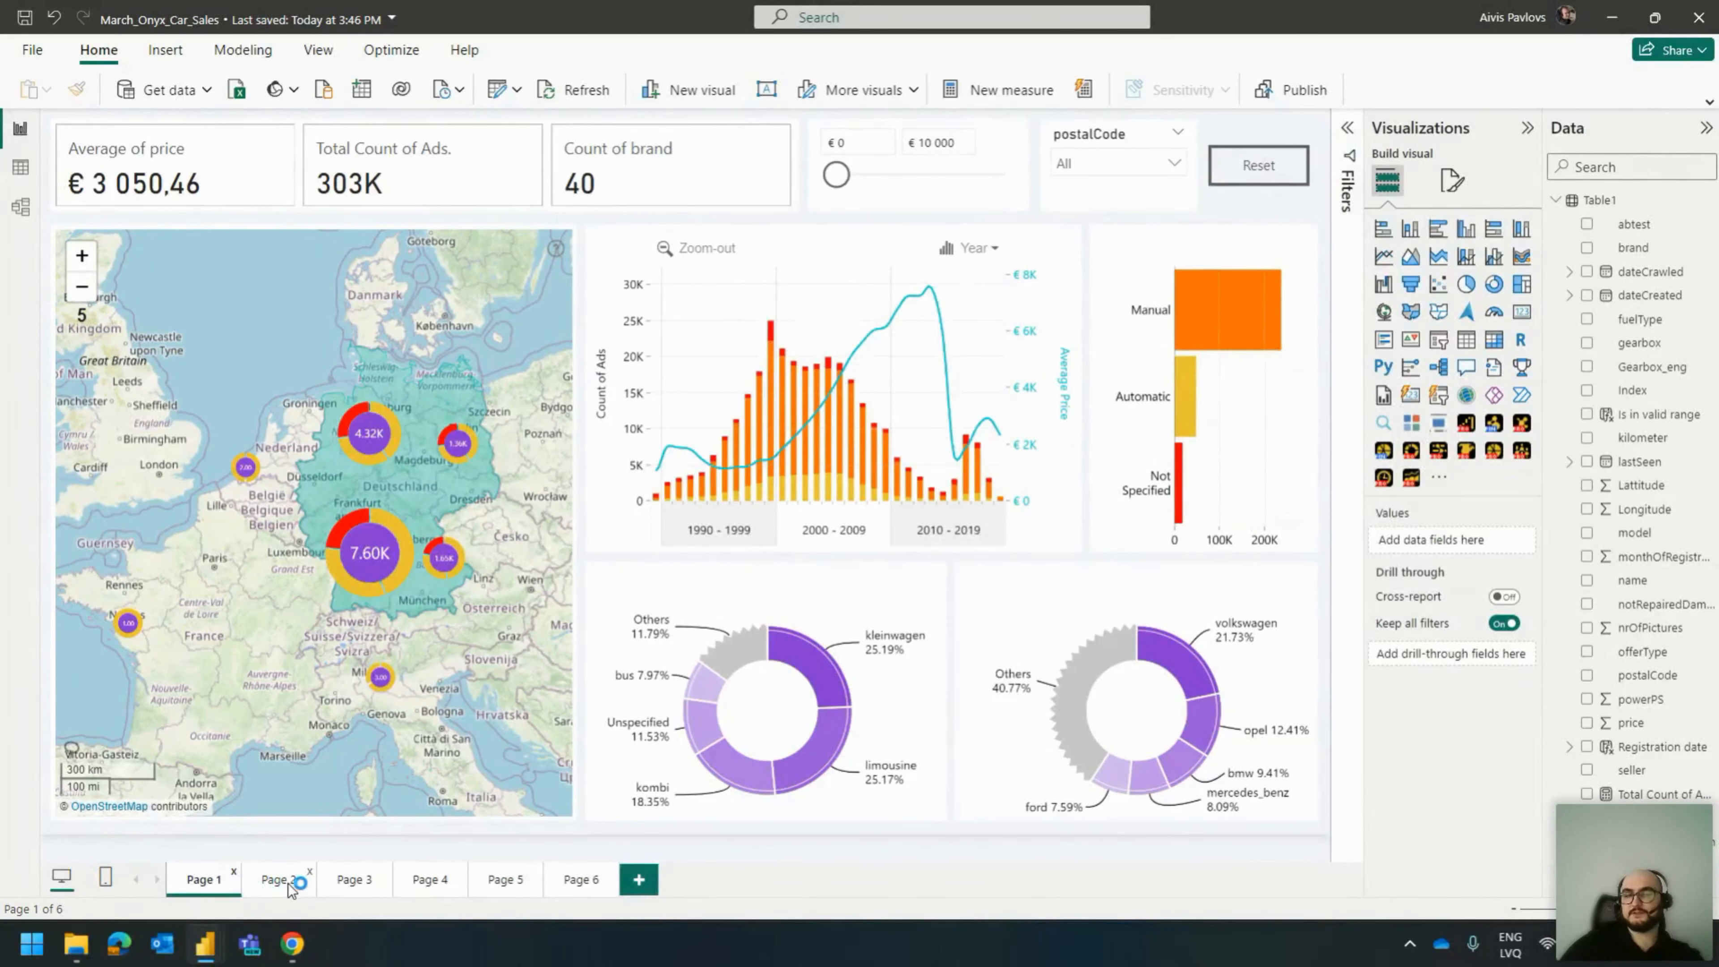
scroll(1443, 632, down, 3)
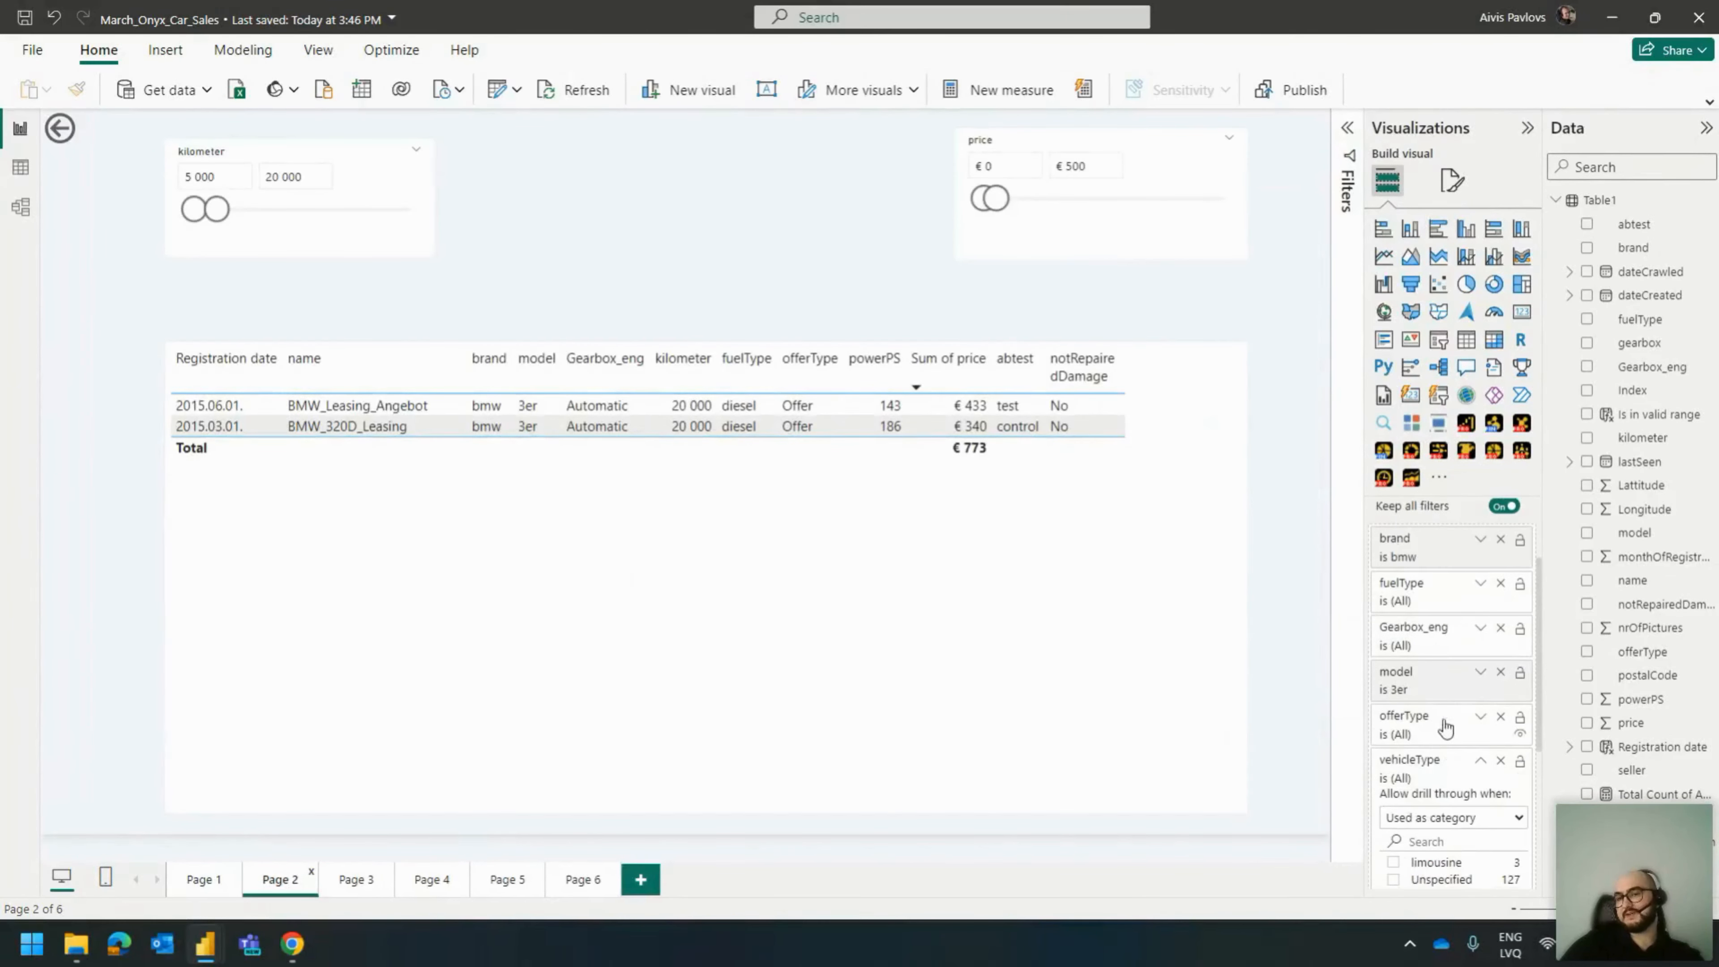
scroll(1452, 596, down, 2)
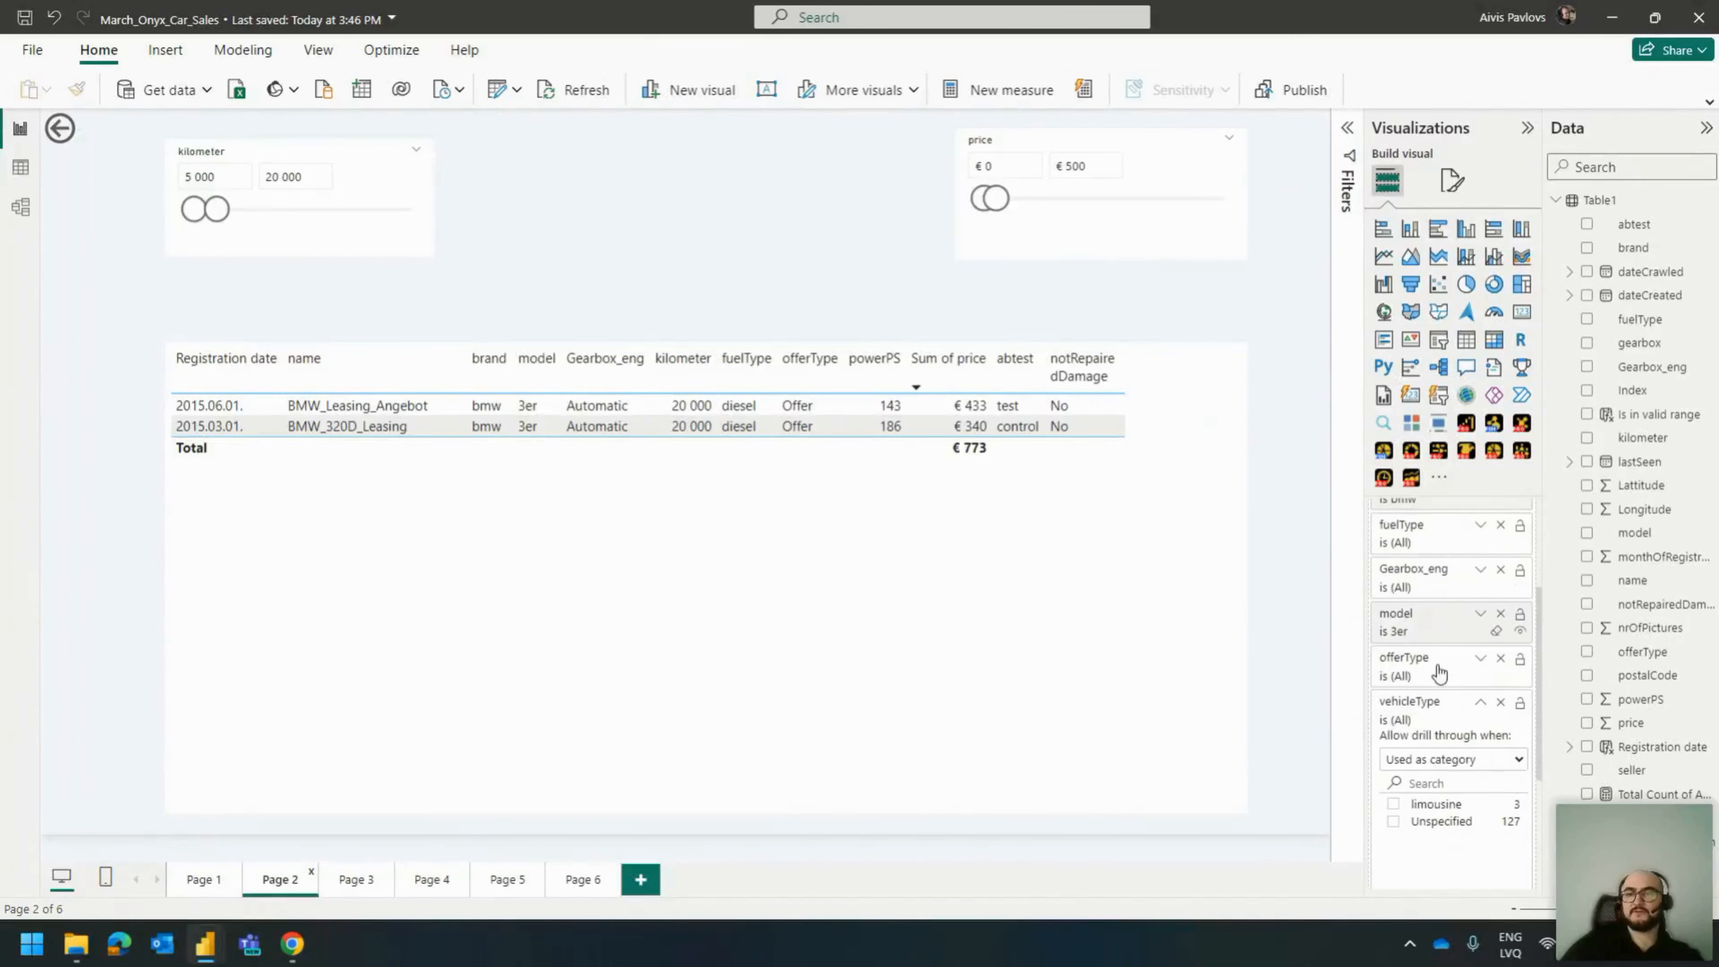
scroll(1448, 650, up, 3)
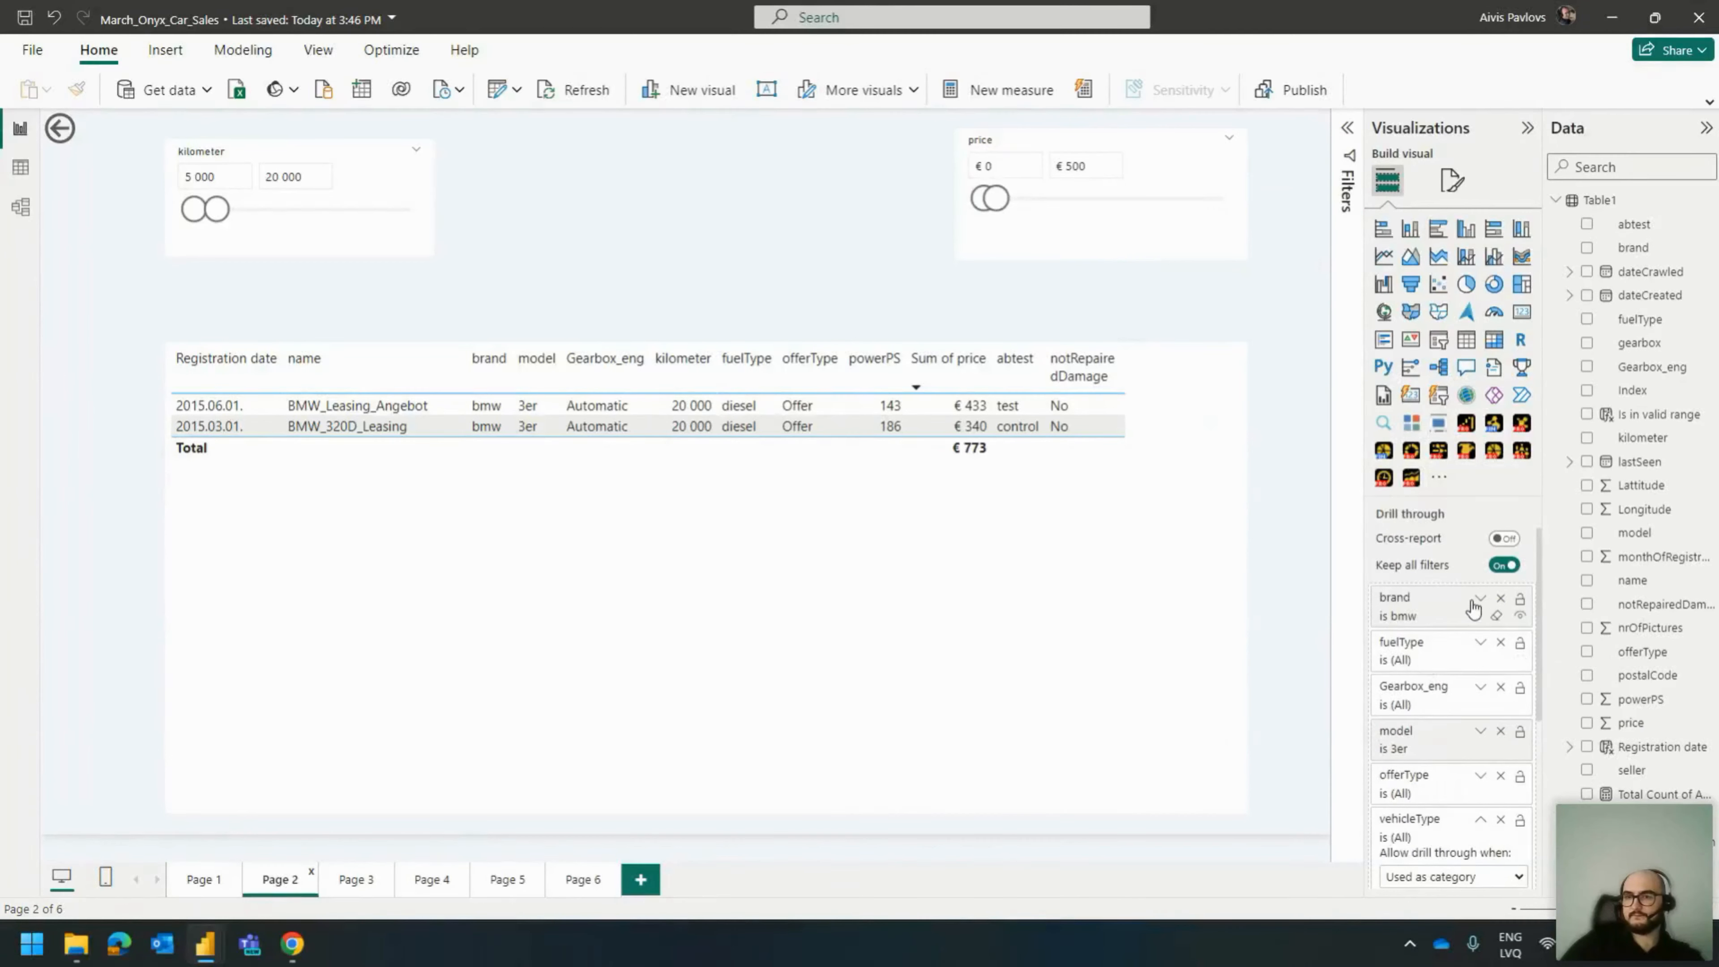
scroll(1469, 609, down, 5)
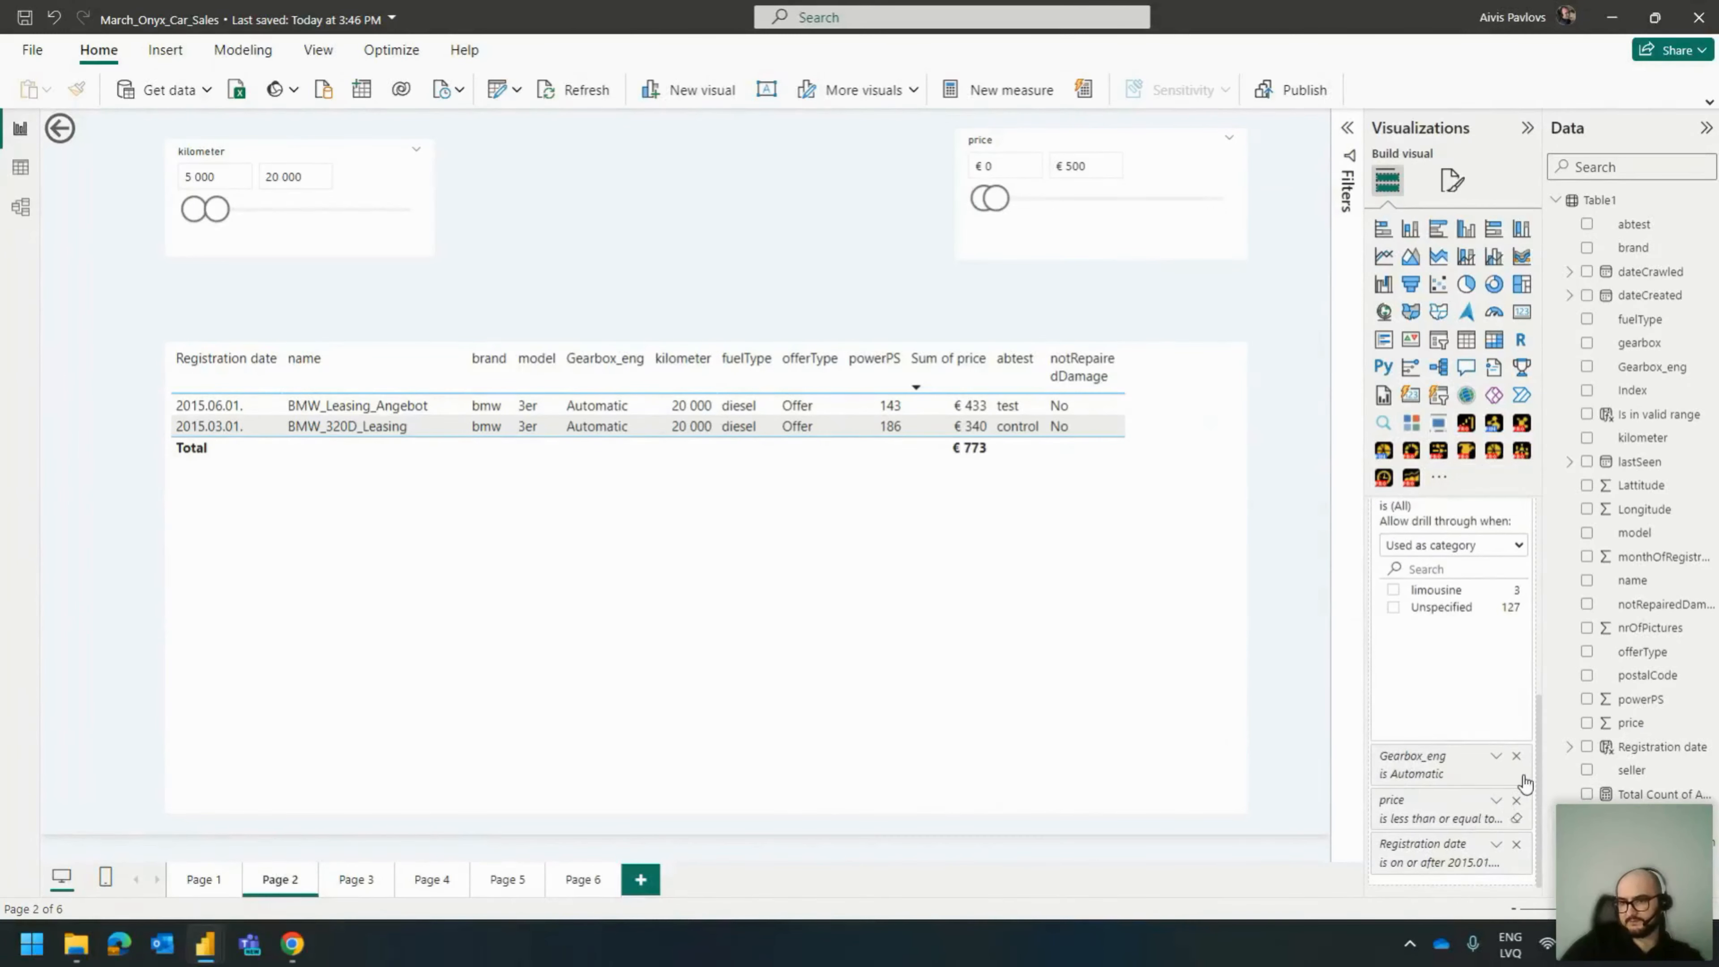
click(1516, 757)
click(1516, 799)
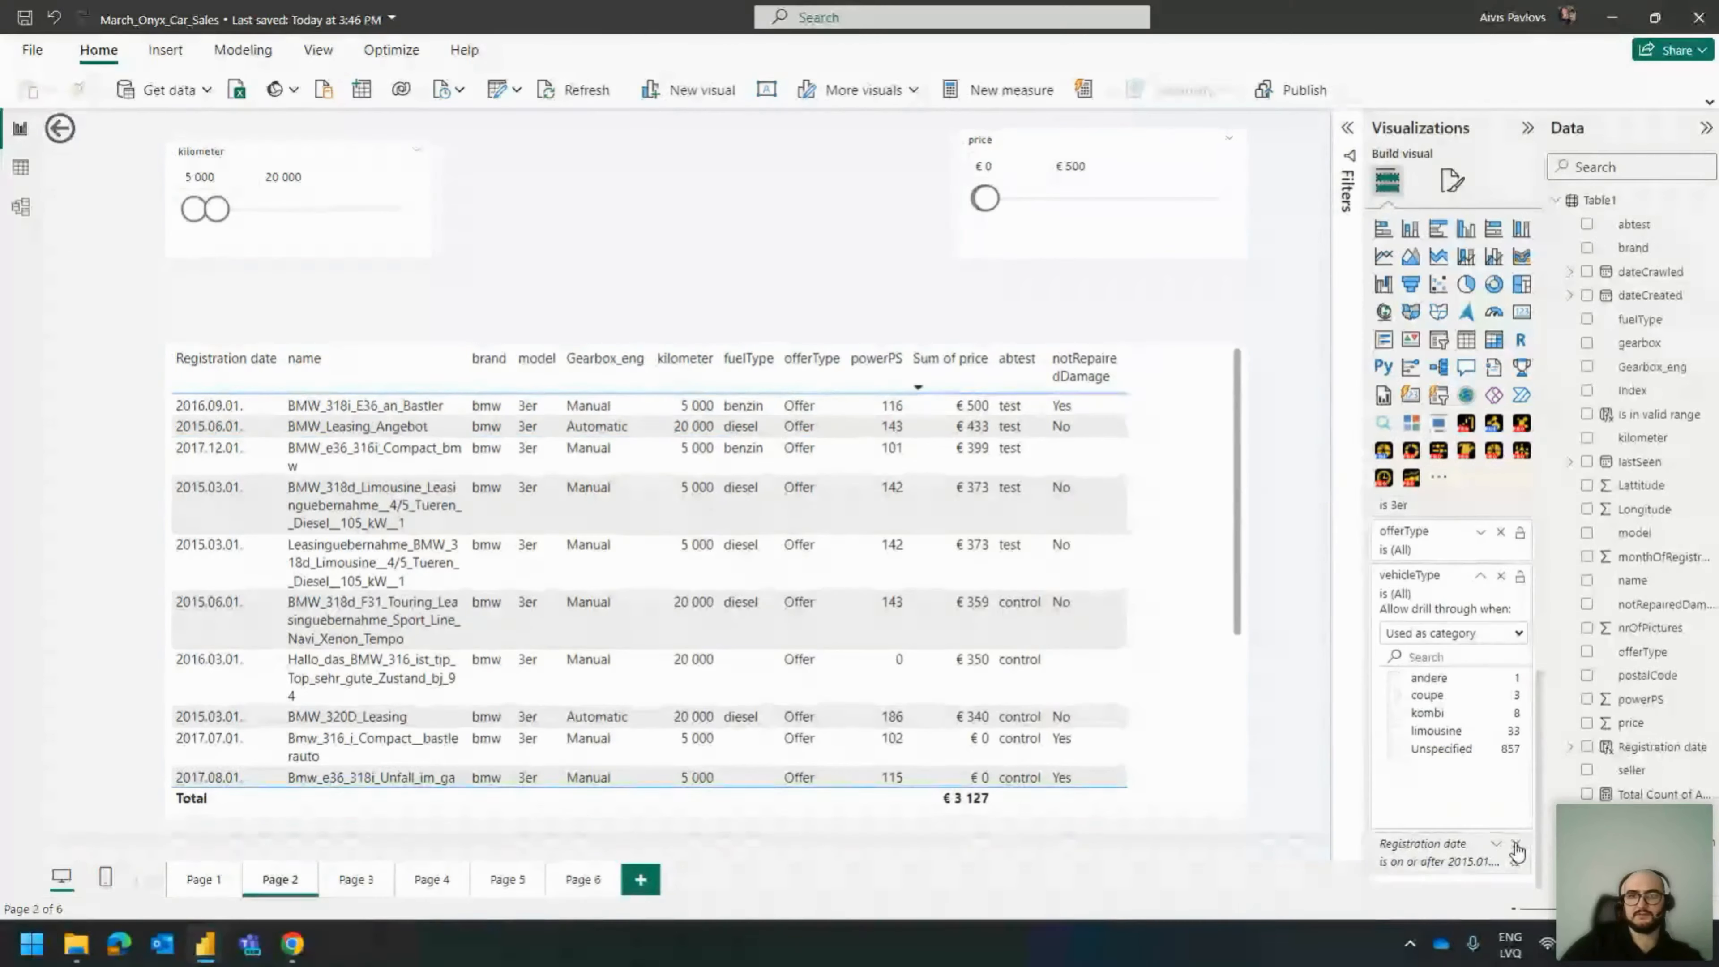
click(1517, 846)
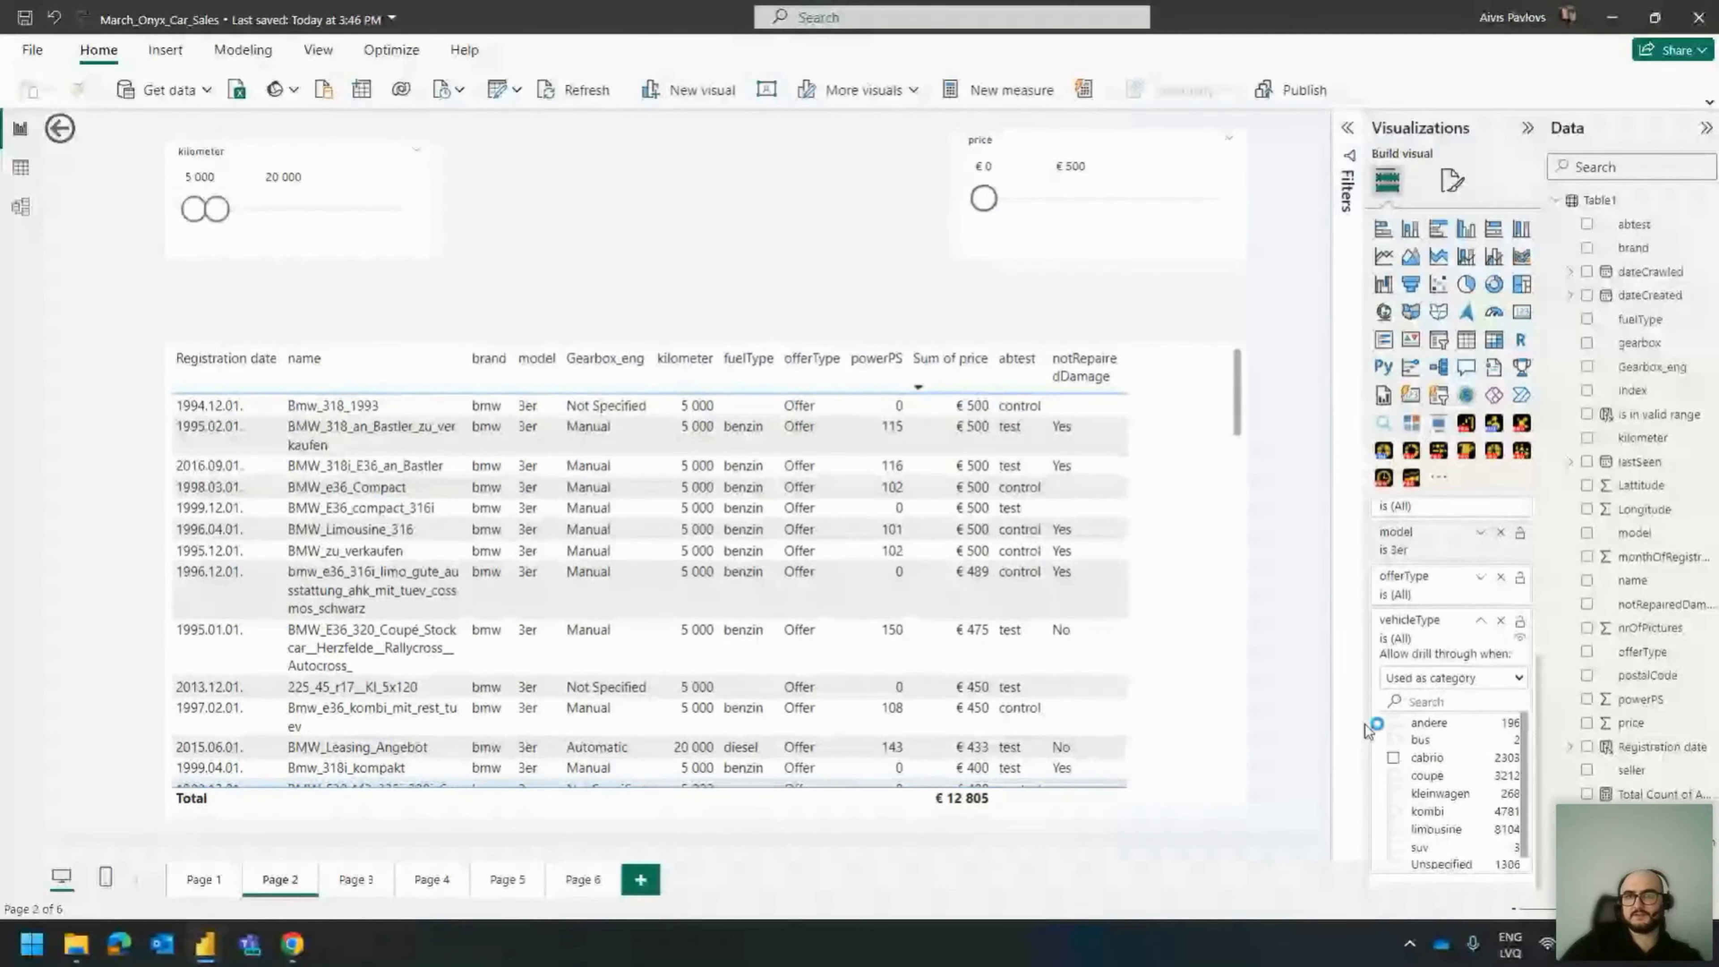
Widen the kilometer slicer's upper limit to 150 000 and clear the model and brand drill-through filters.
drag(216, 211, 412, 210)
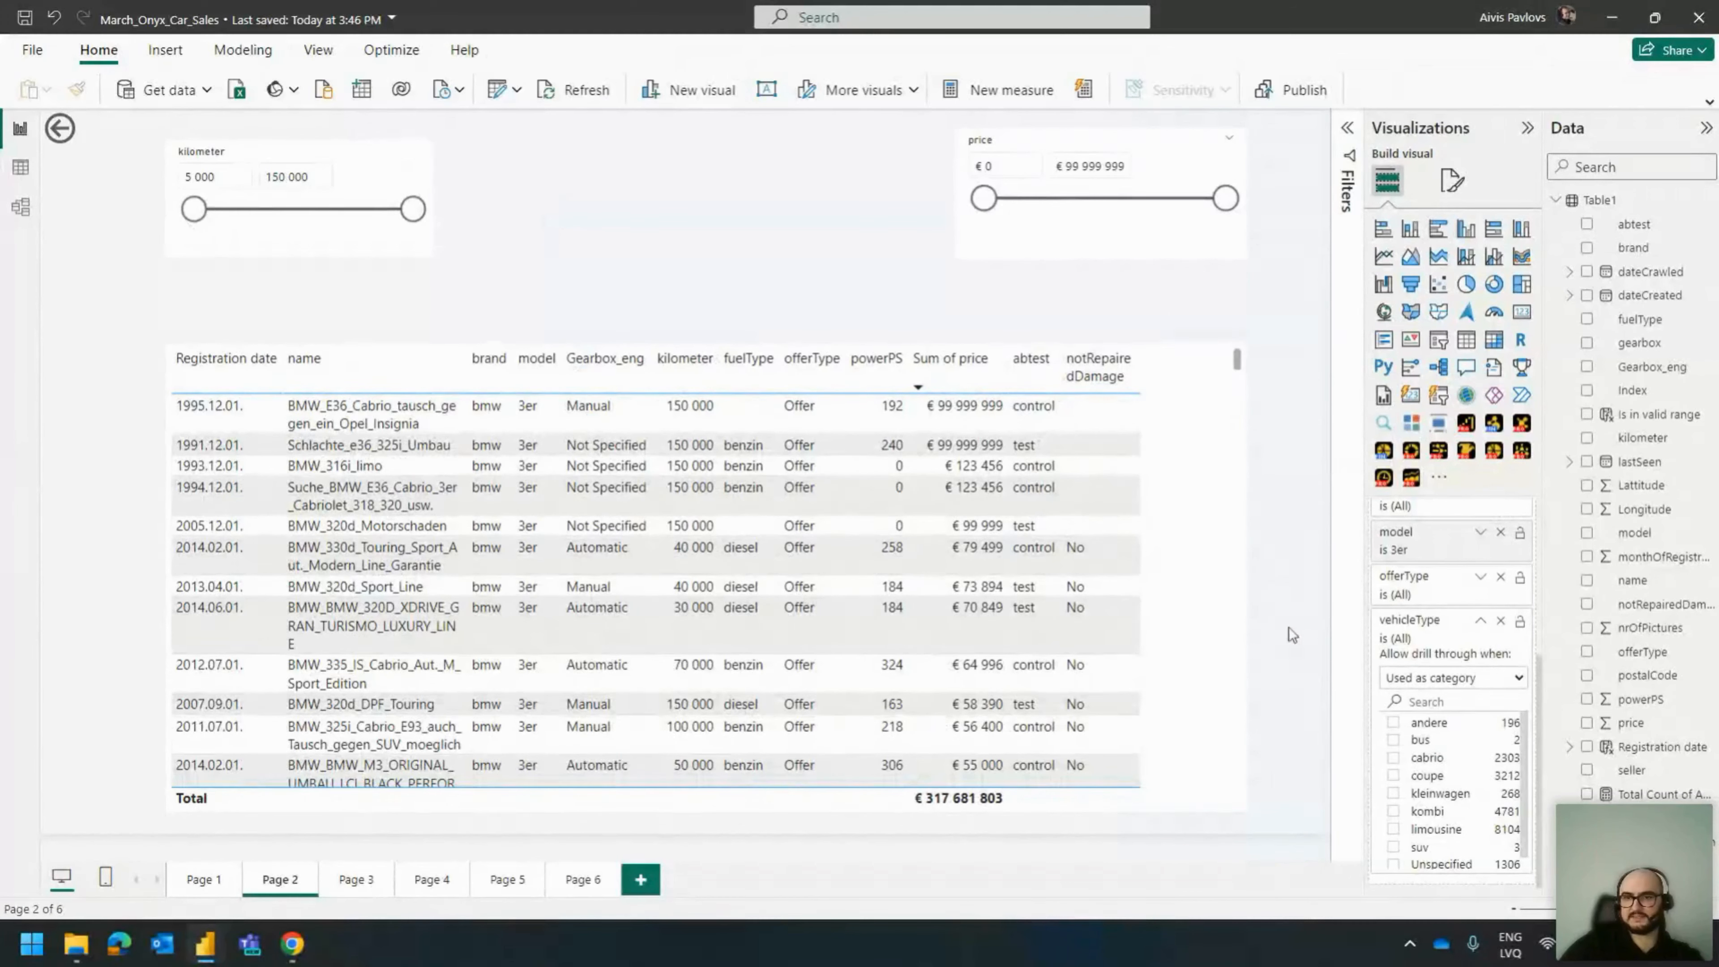
scroll(1458, 707, up, 2)
click(1498, 669)
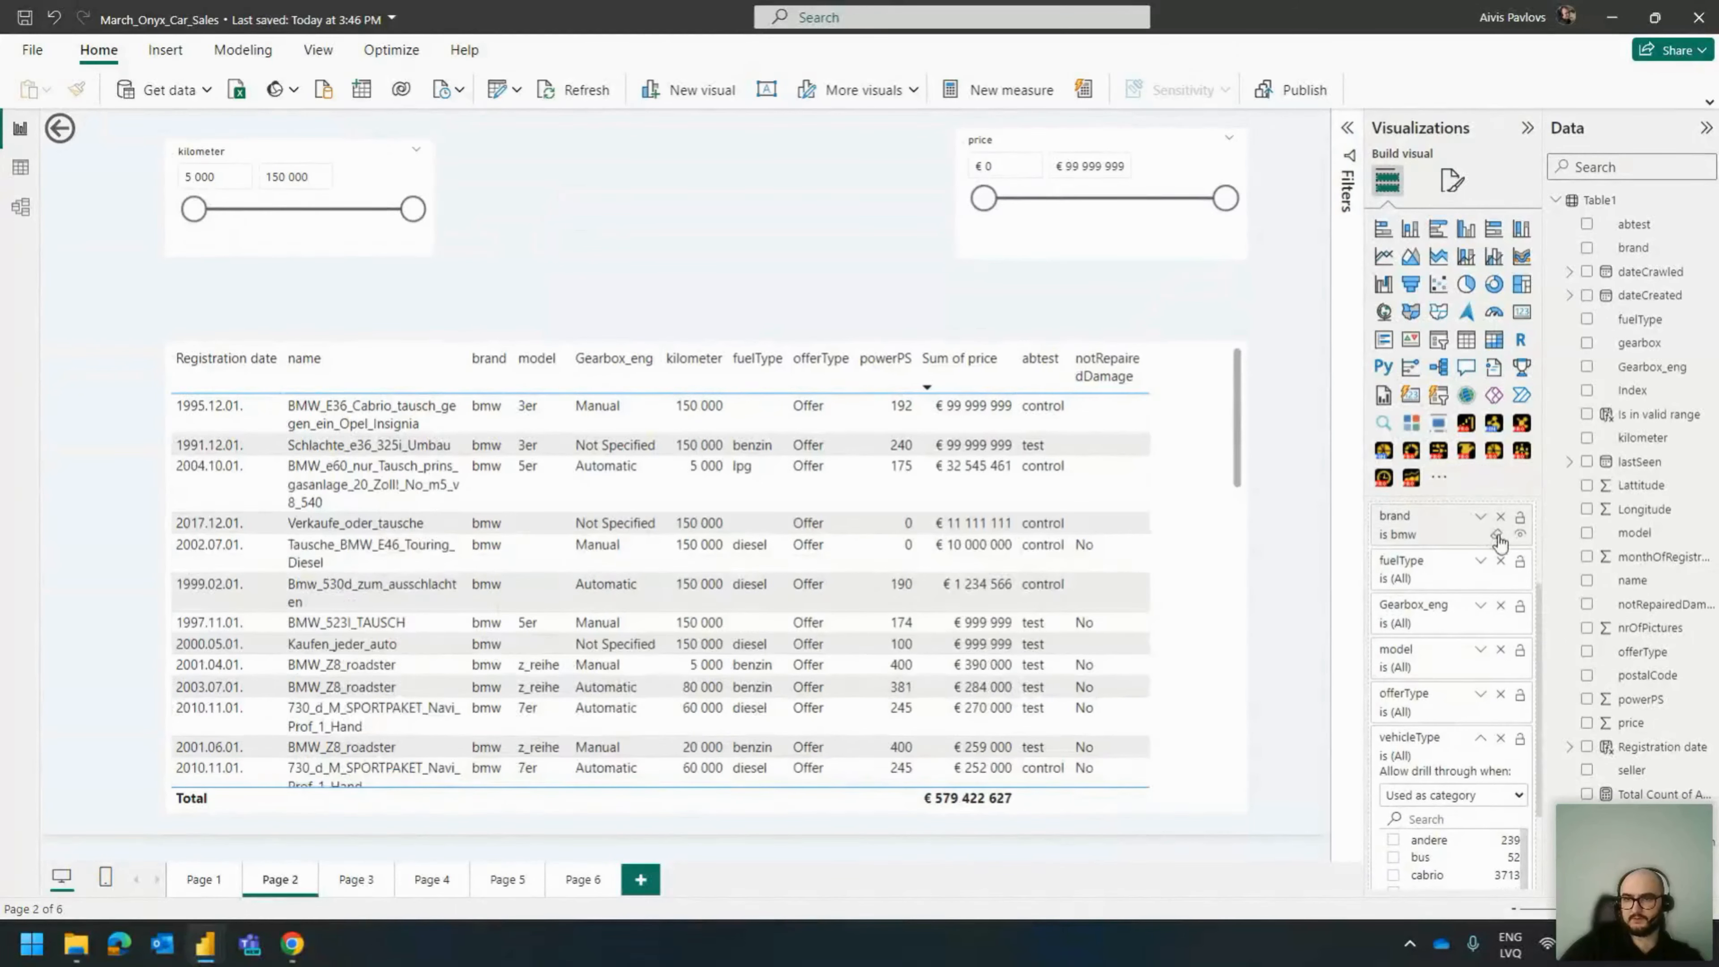
click(1498, 535)
Collapse the vehicleType drill-through field and turn off Keep all filters for Page 2.
scroll(1398, 651, up, 2)
scroll(1455, 684, down, 3)
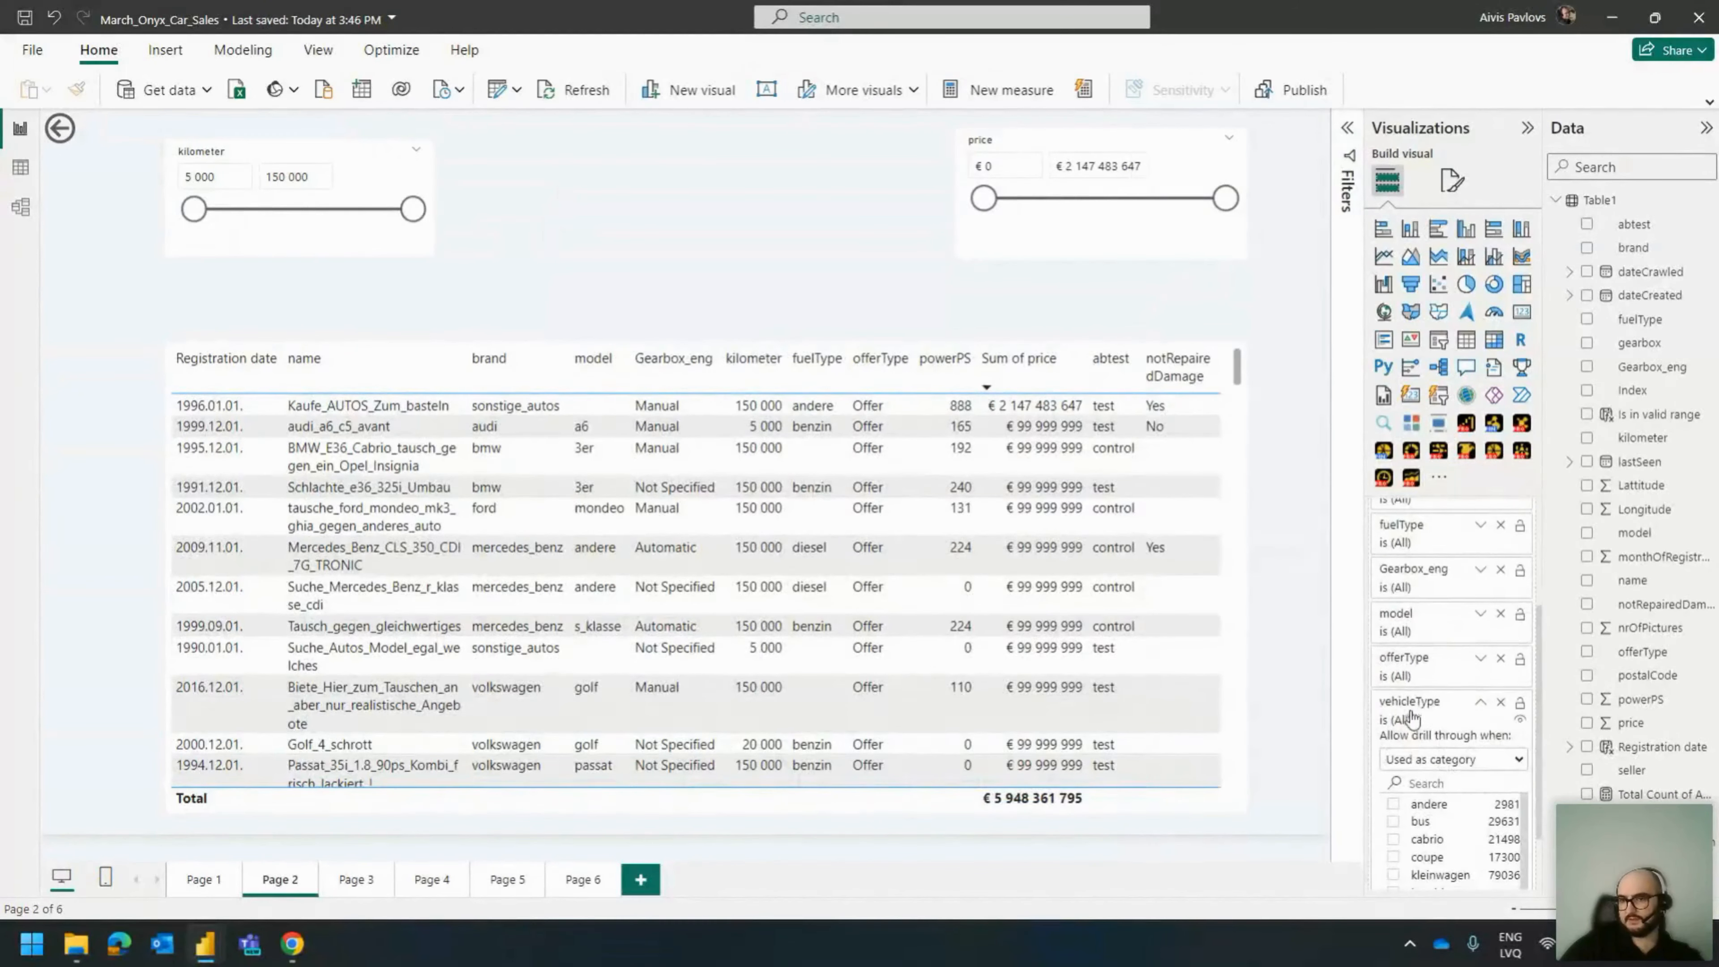
click(1481, 706)
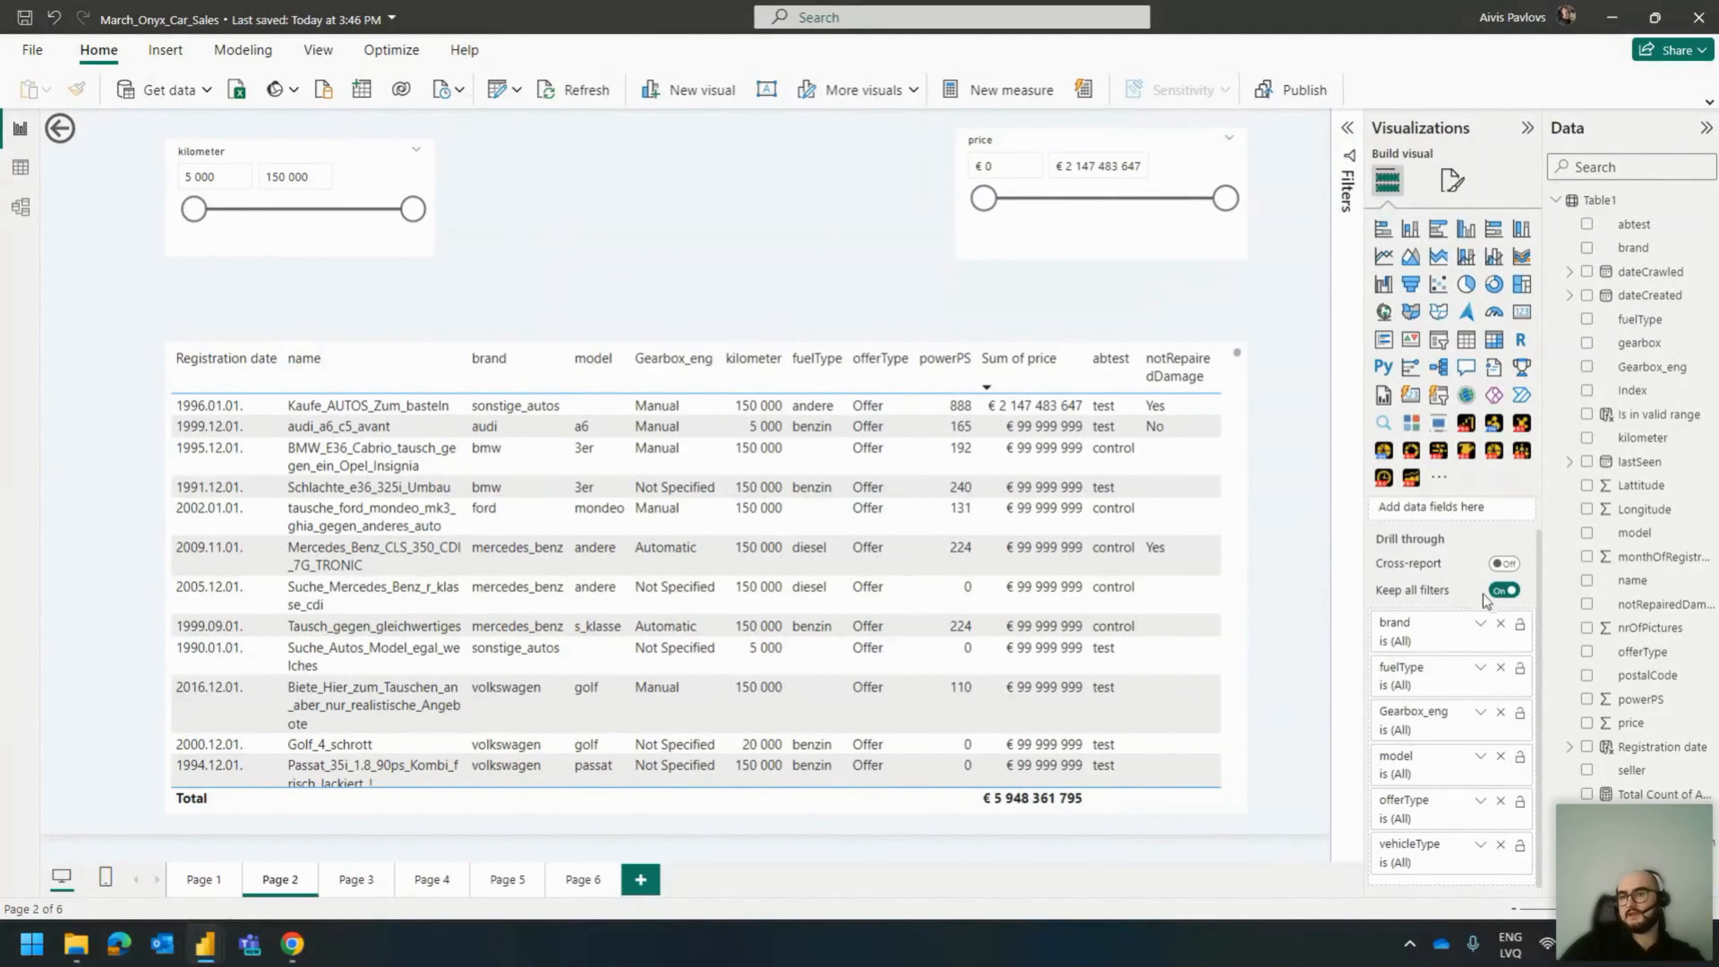
click(1503, 589)
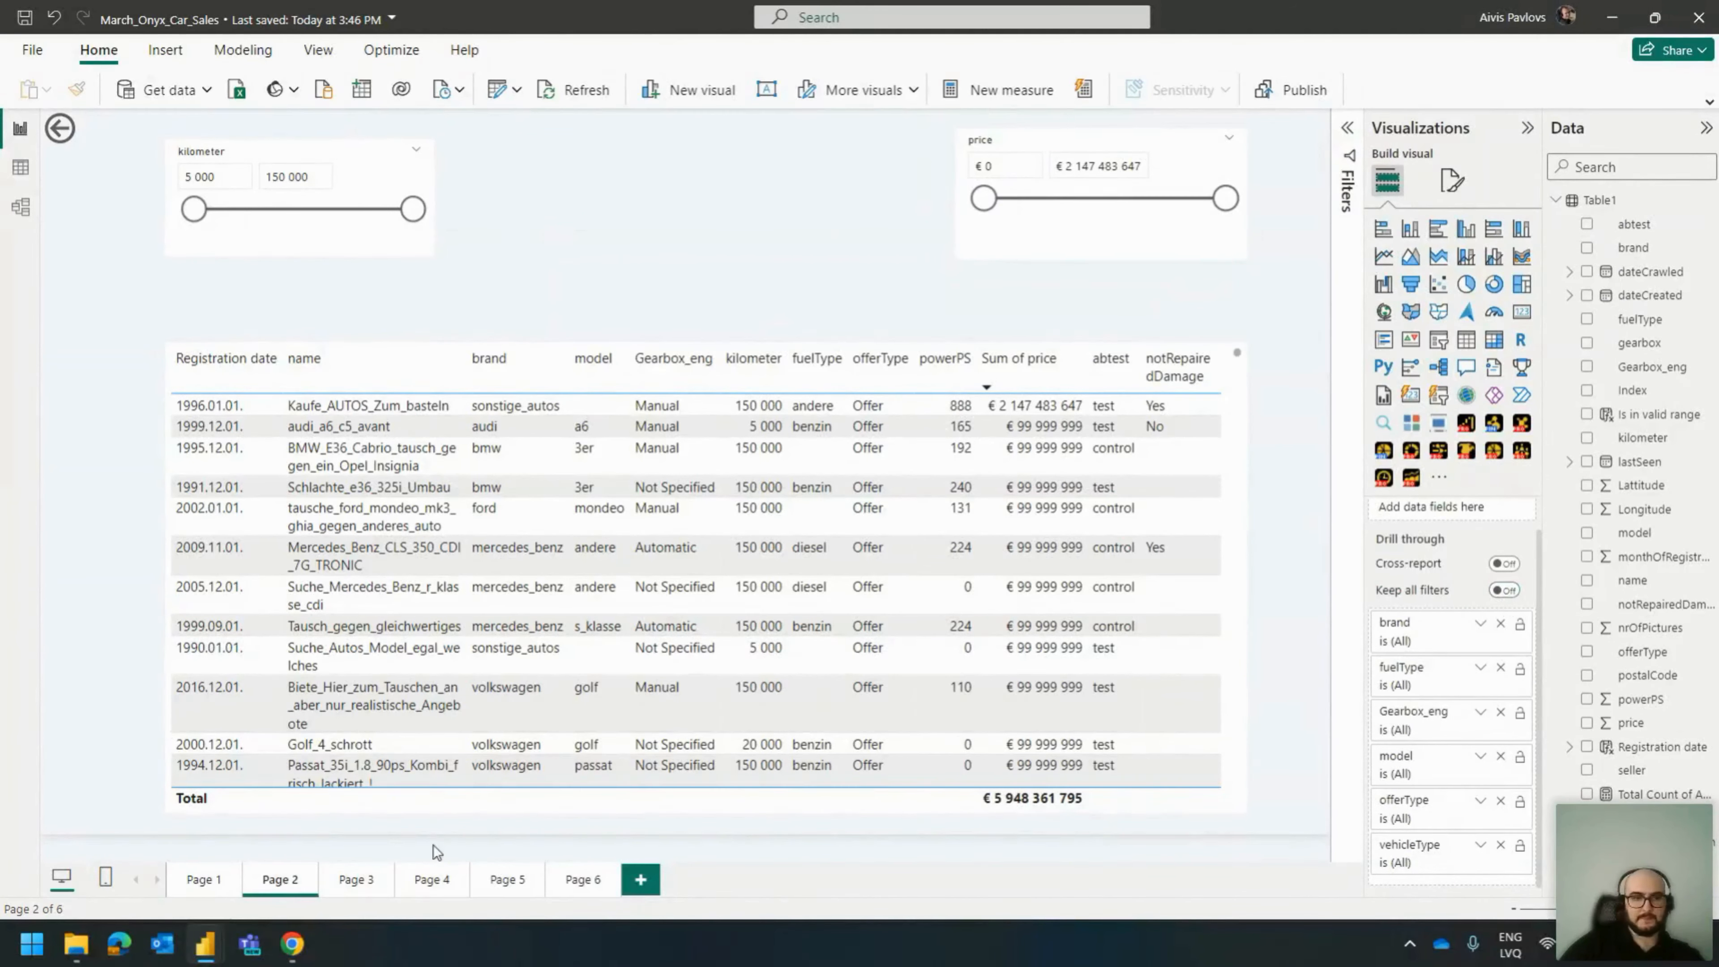
Drill through from the volkswagen slice of Page 1's brand donut to Page 2, check the passed filters, and turn Keep all filters on.
click(203, 878)
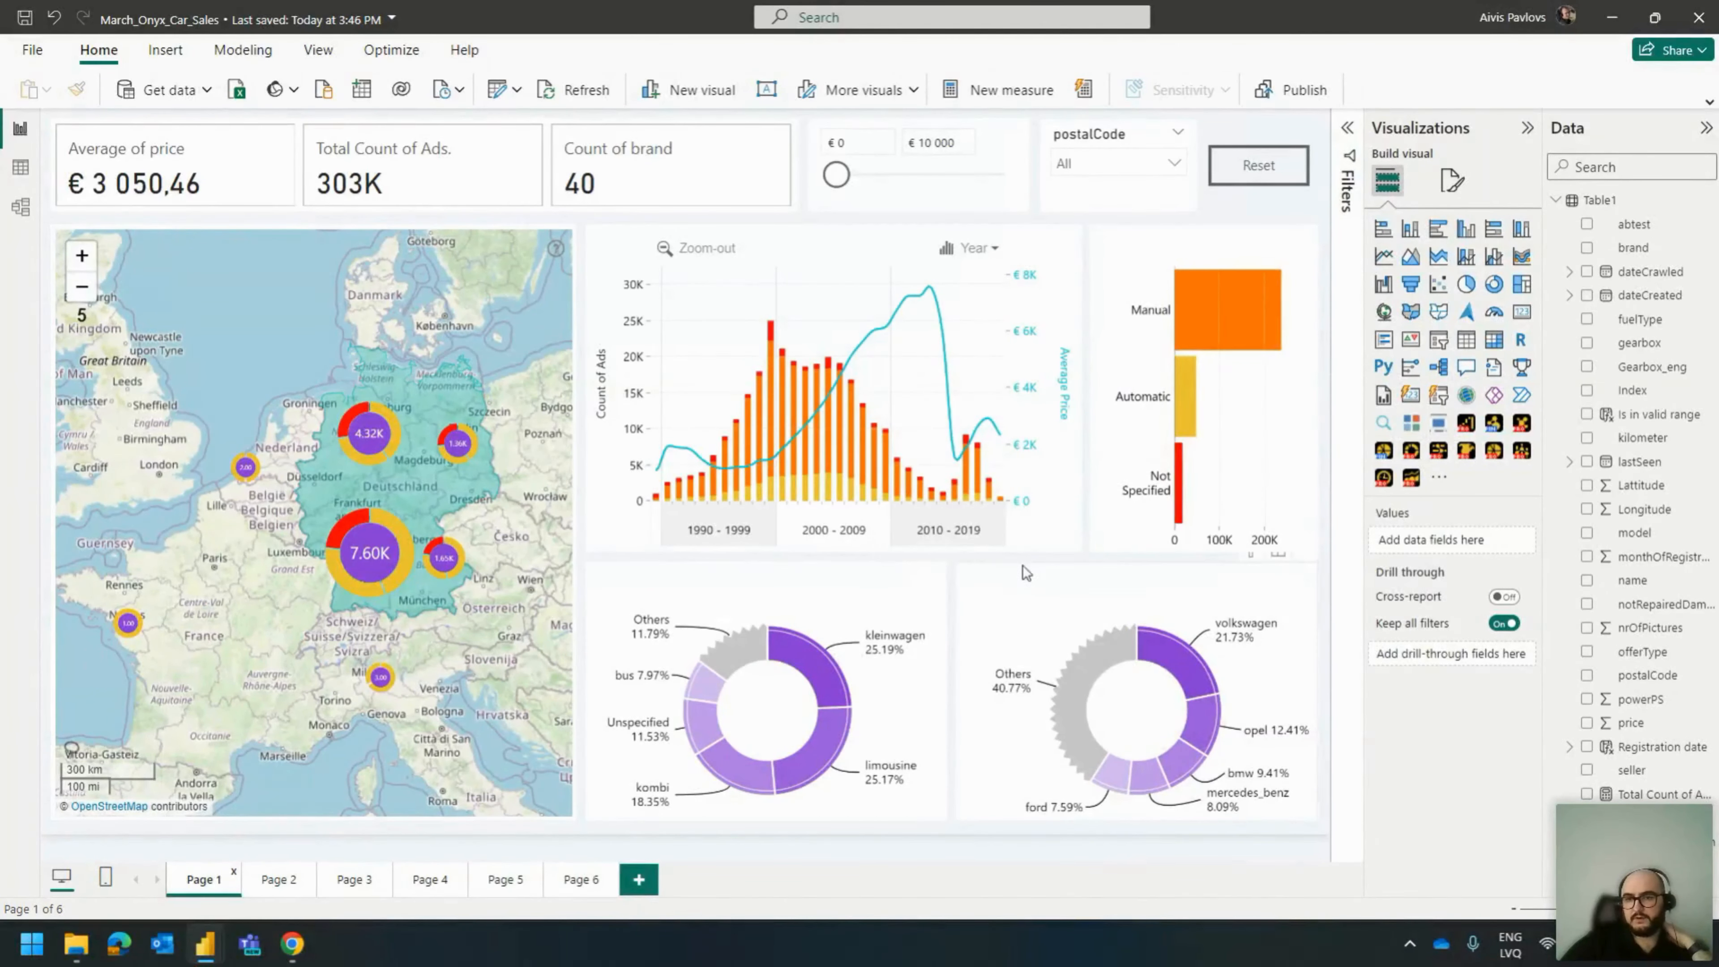
right_click(1193, 672)
mouse_move(1276, 753)
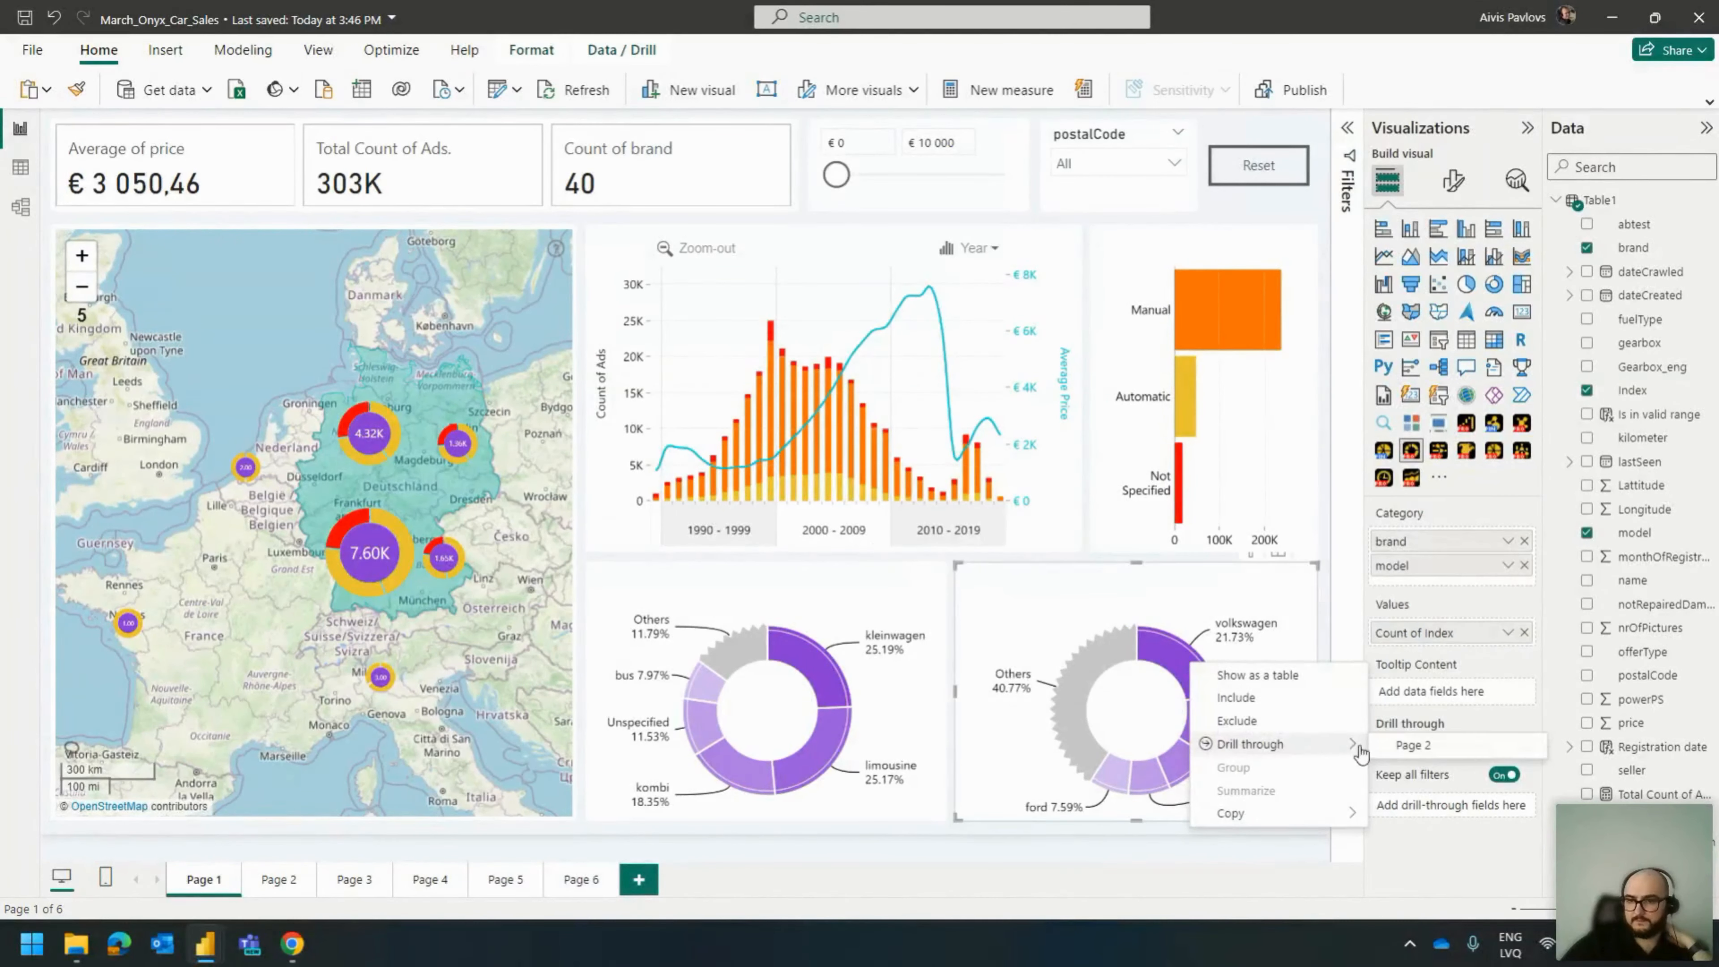
click(1380, 748)
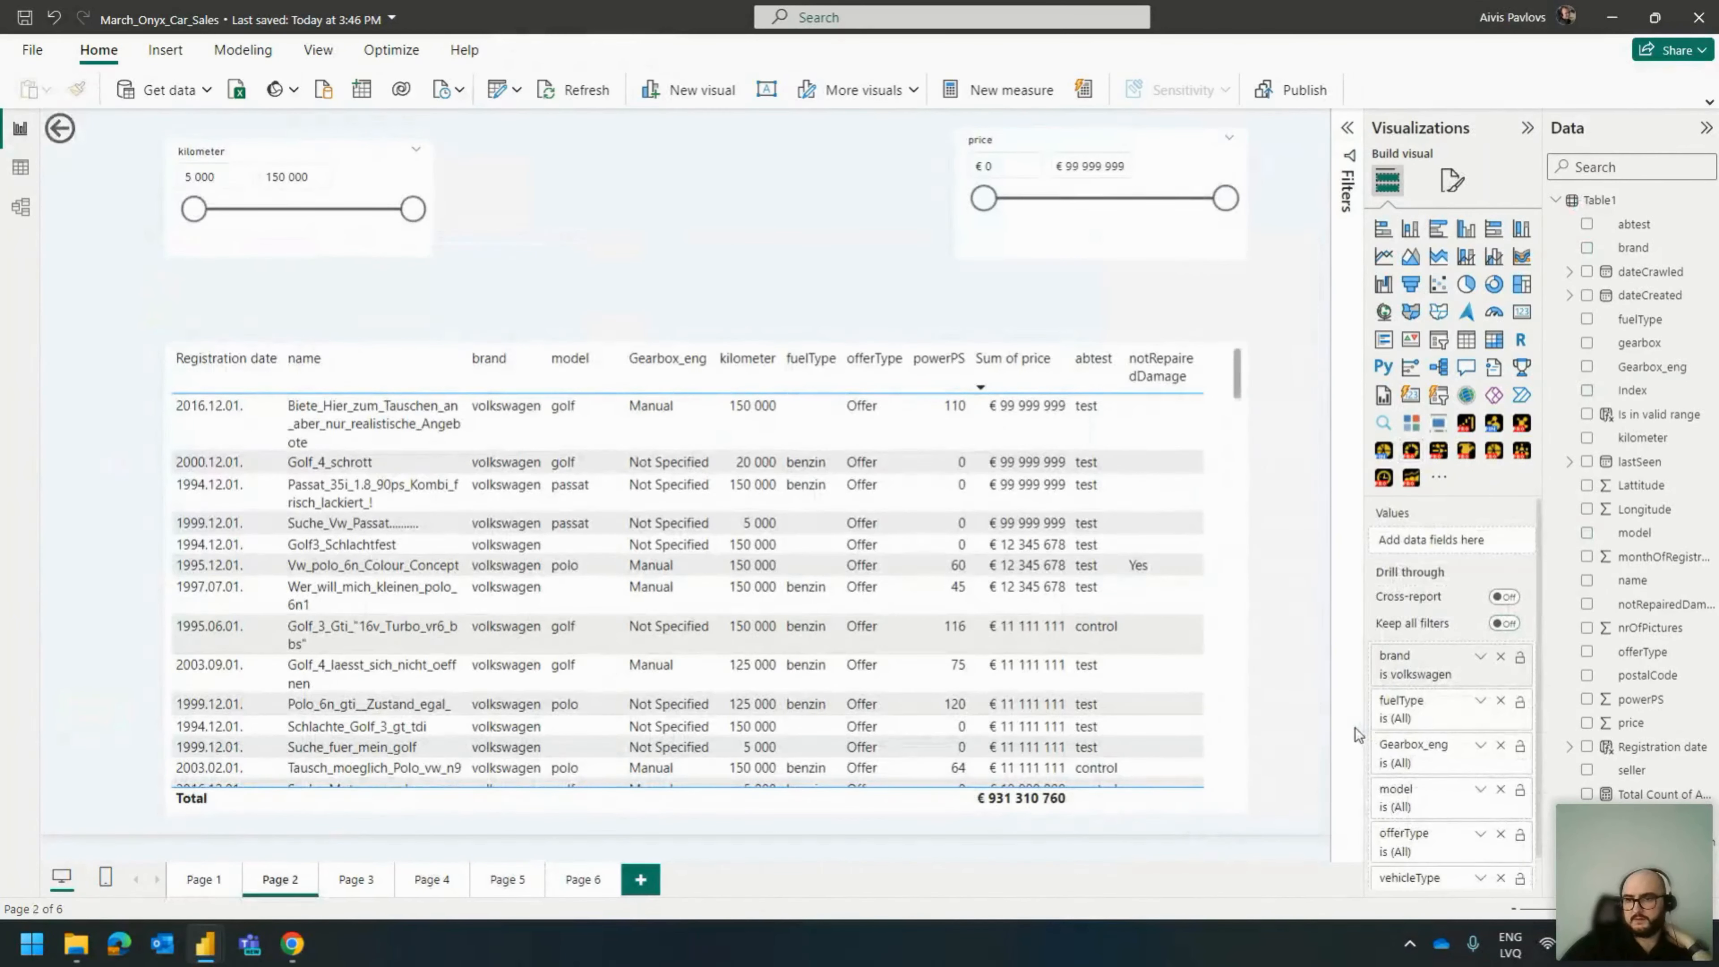
scroll(1468, 583, down, 1)
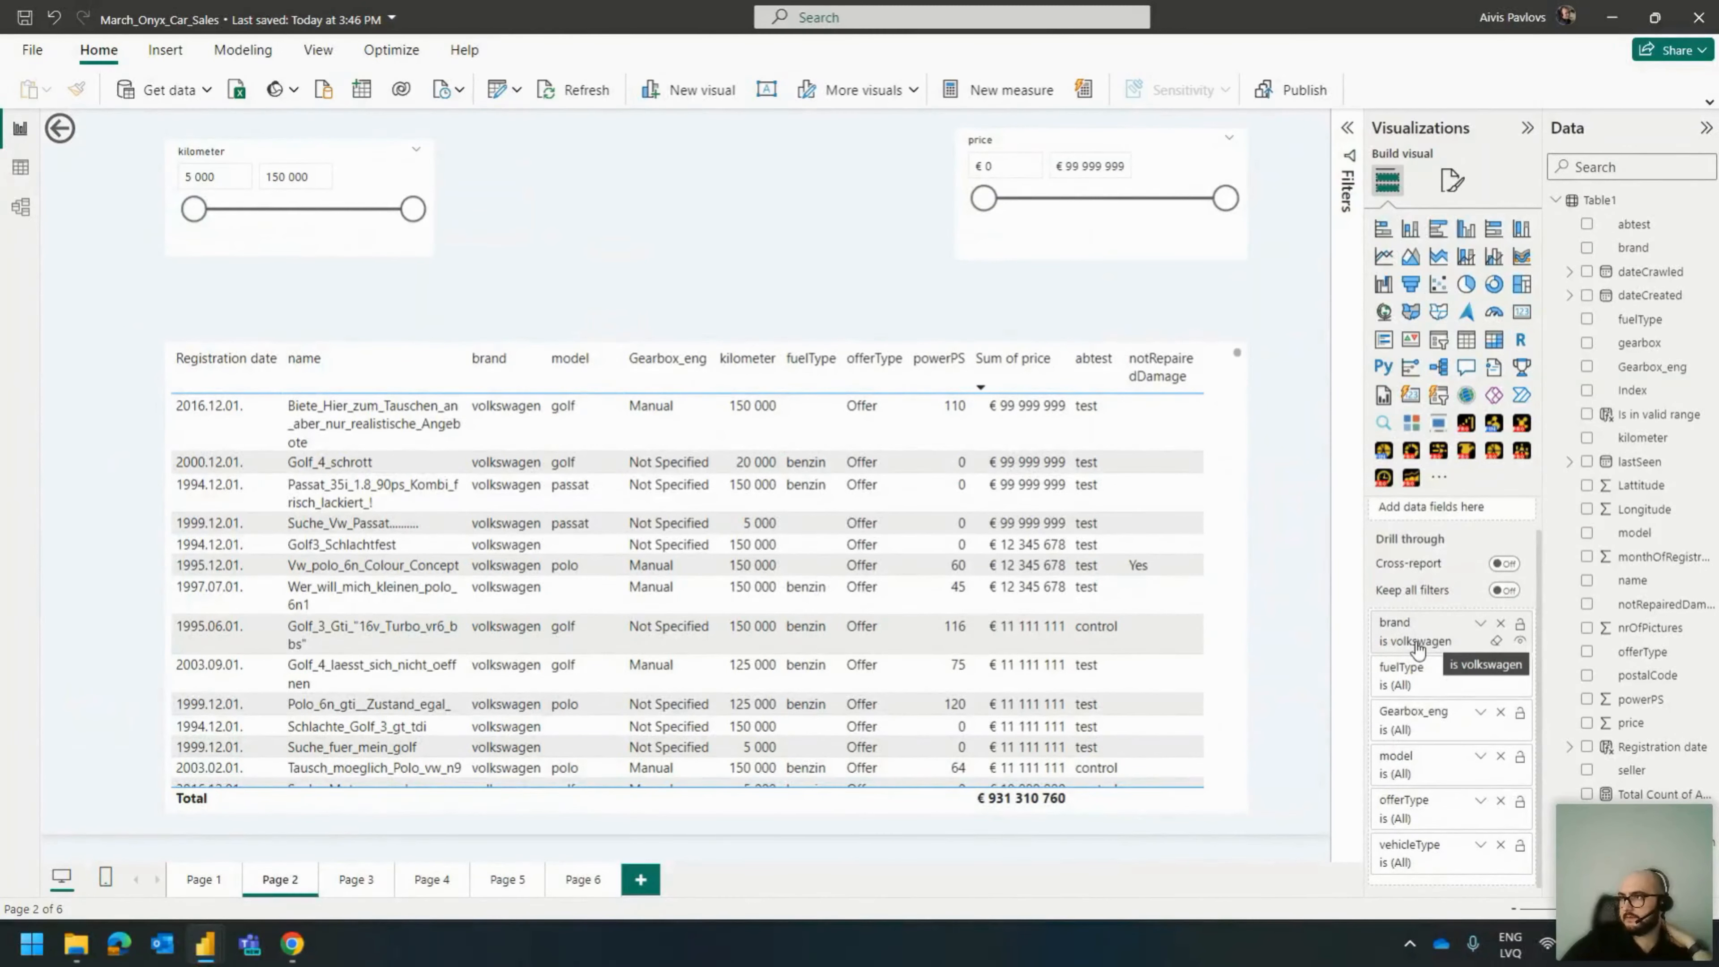
click(1507, 592)
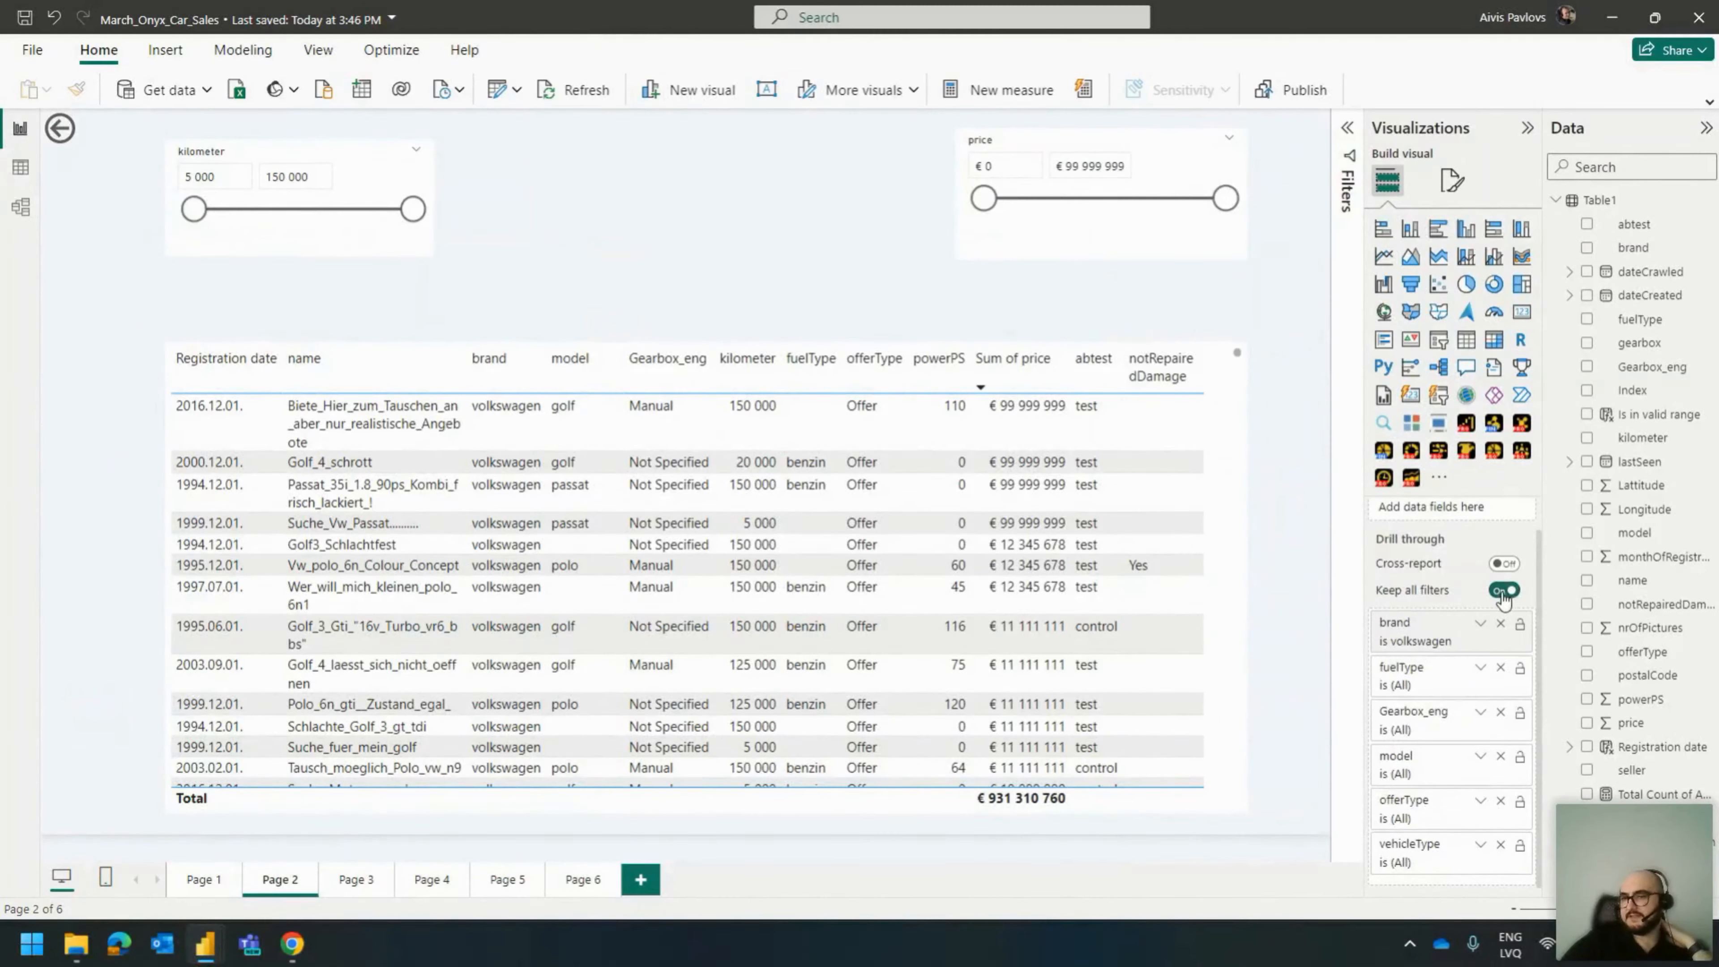
On Page 1, drill the brand donut down into volkswagen and filter the report by the Manual gearbox bar.
click(200, 884)
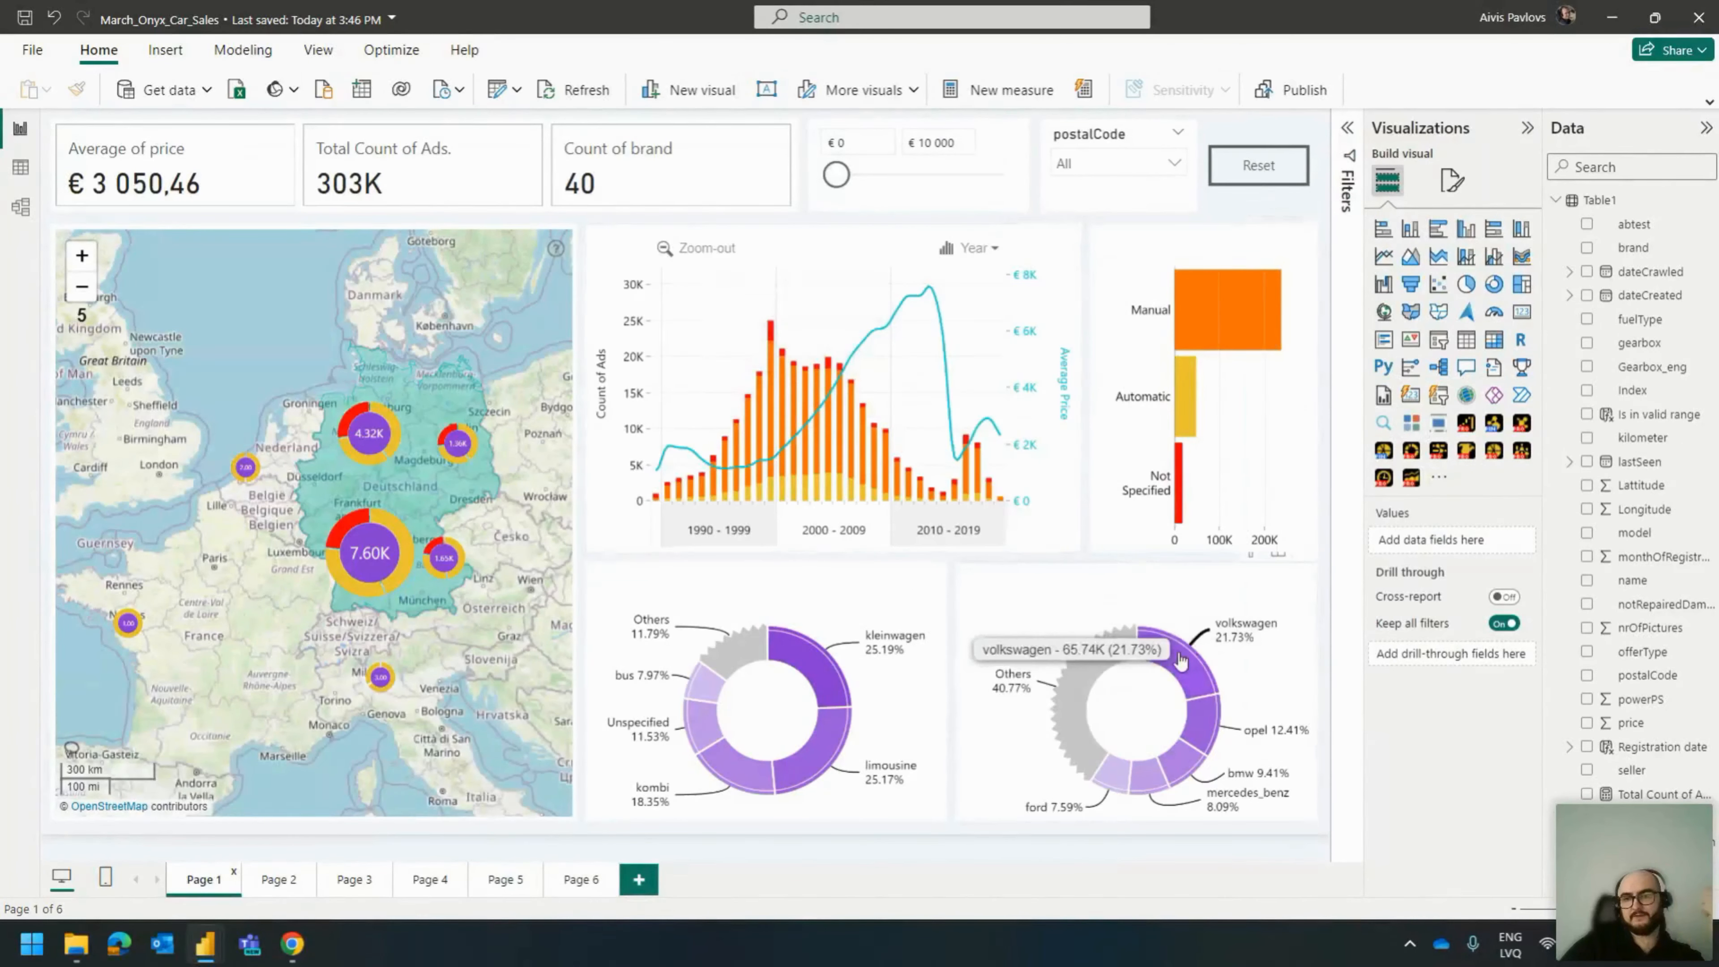
click(1181, 663)
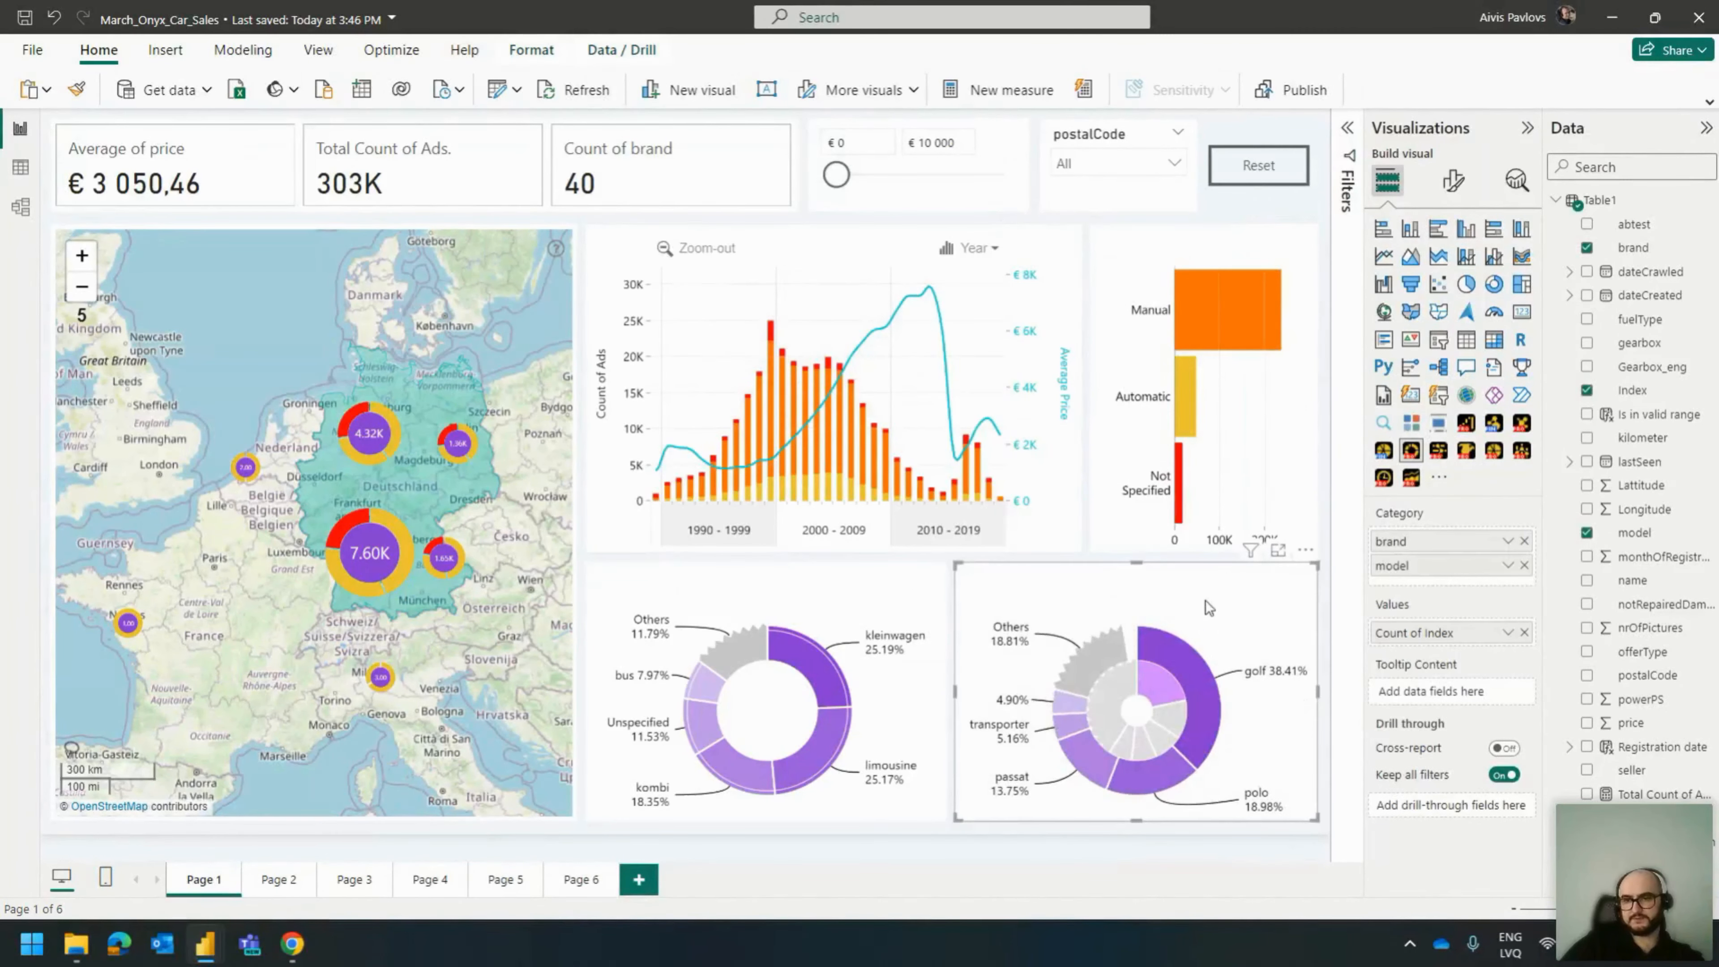
click(1195, 660)
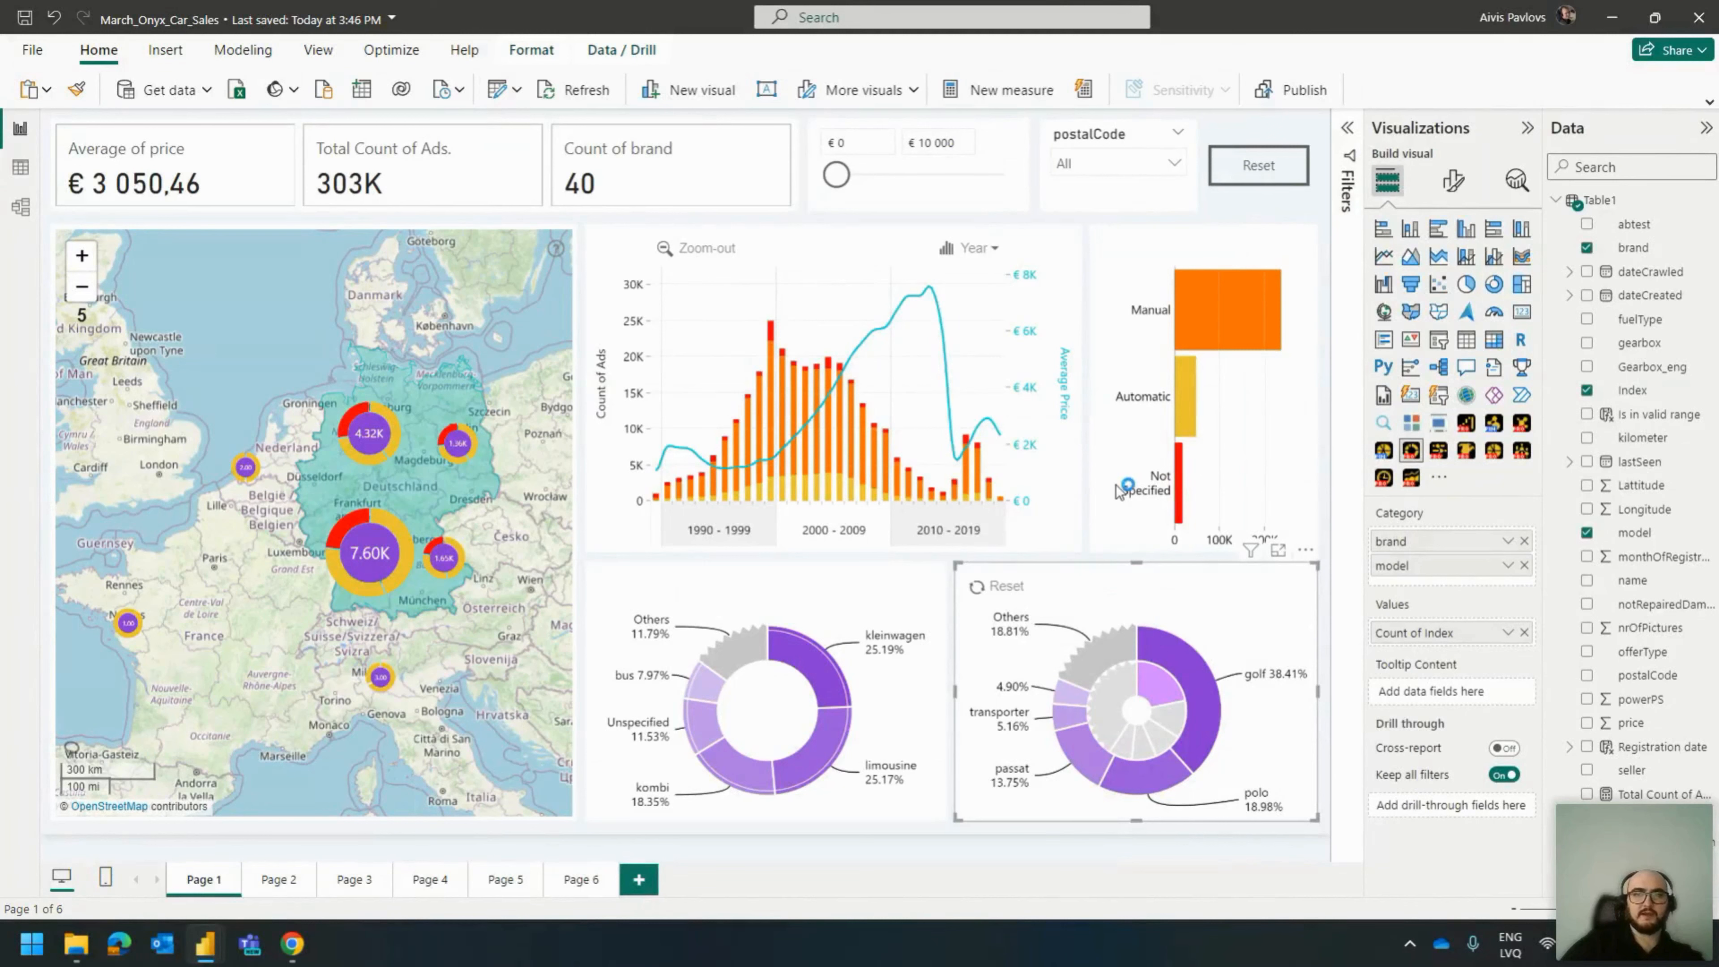
mouse_move(1170, 291)
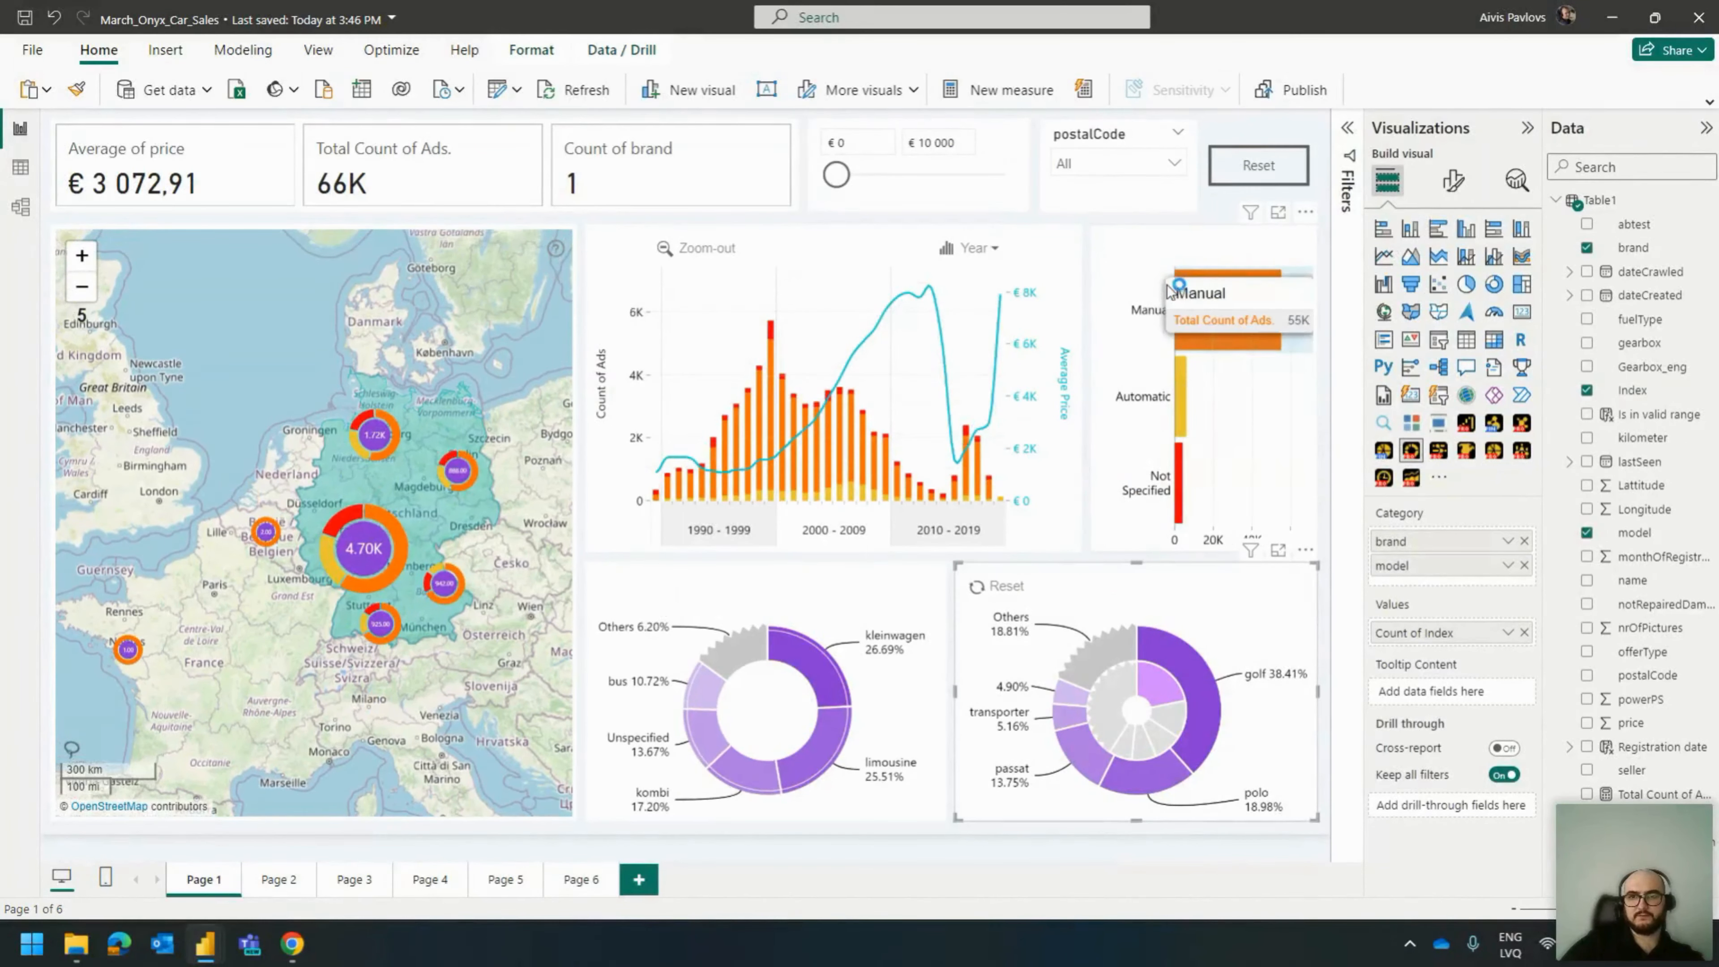
click(1233, 346)
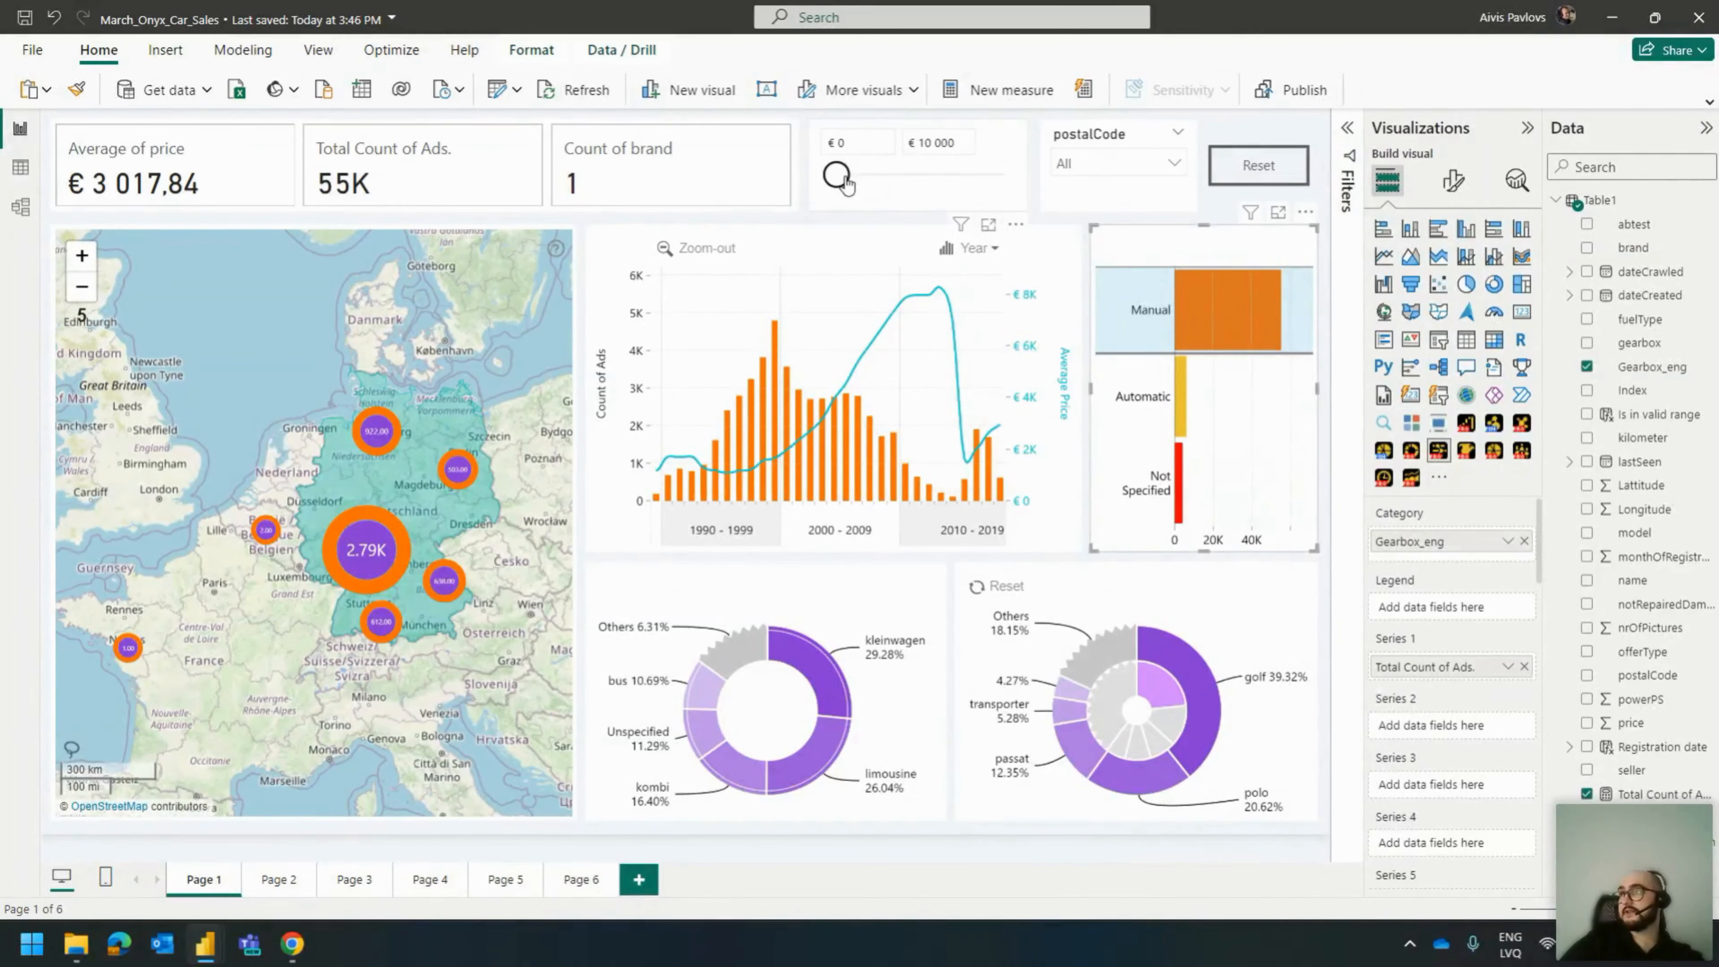
Try a wider range on the price slicer and set its upper limit back to 10 000.
drag(843, 180, 867, 180)
click(950, 144)
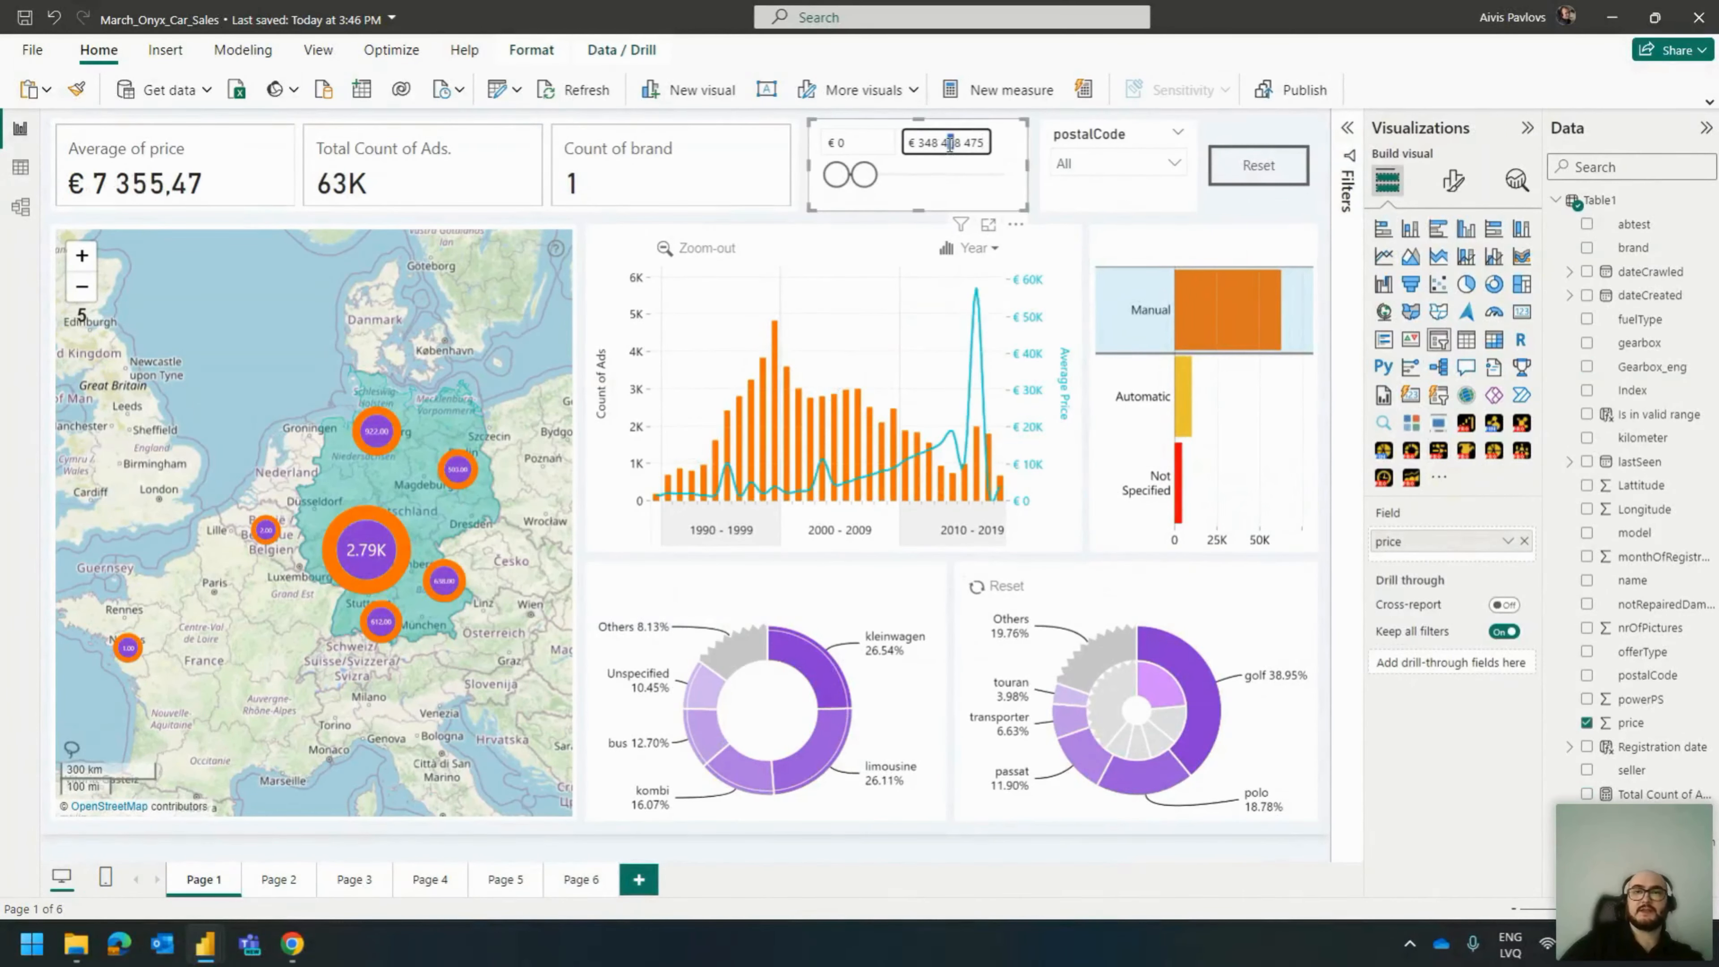
click(949, 145)
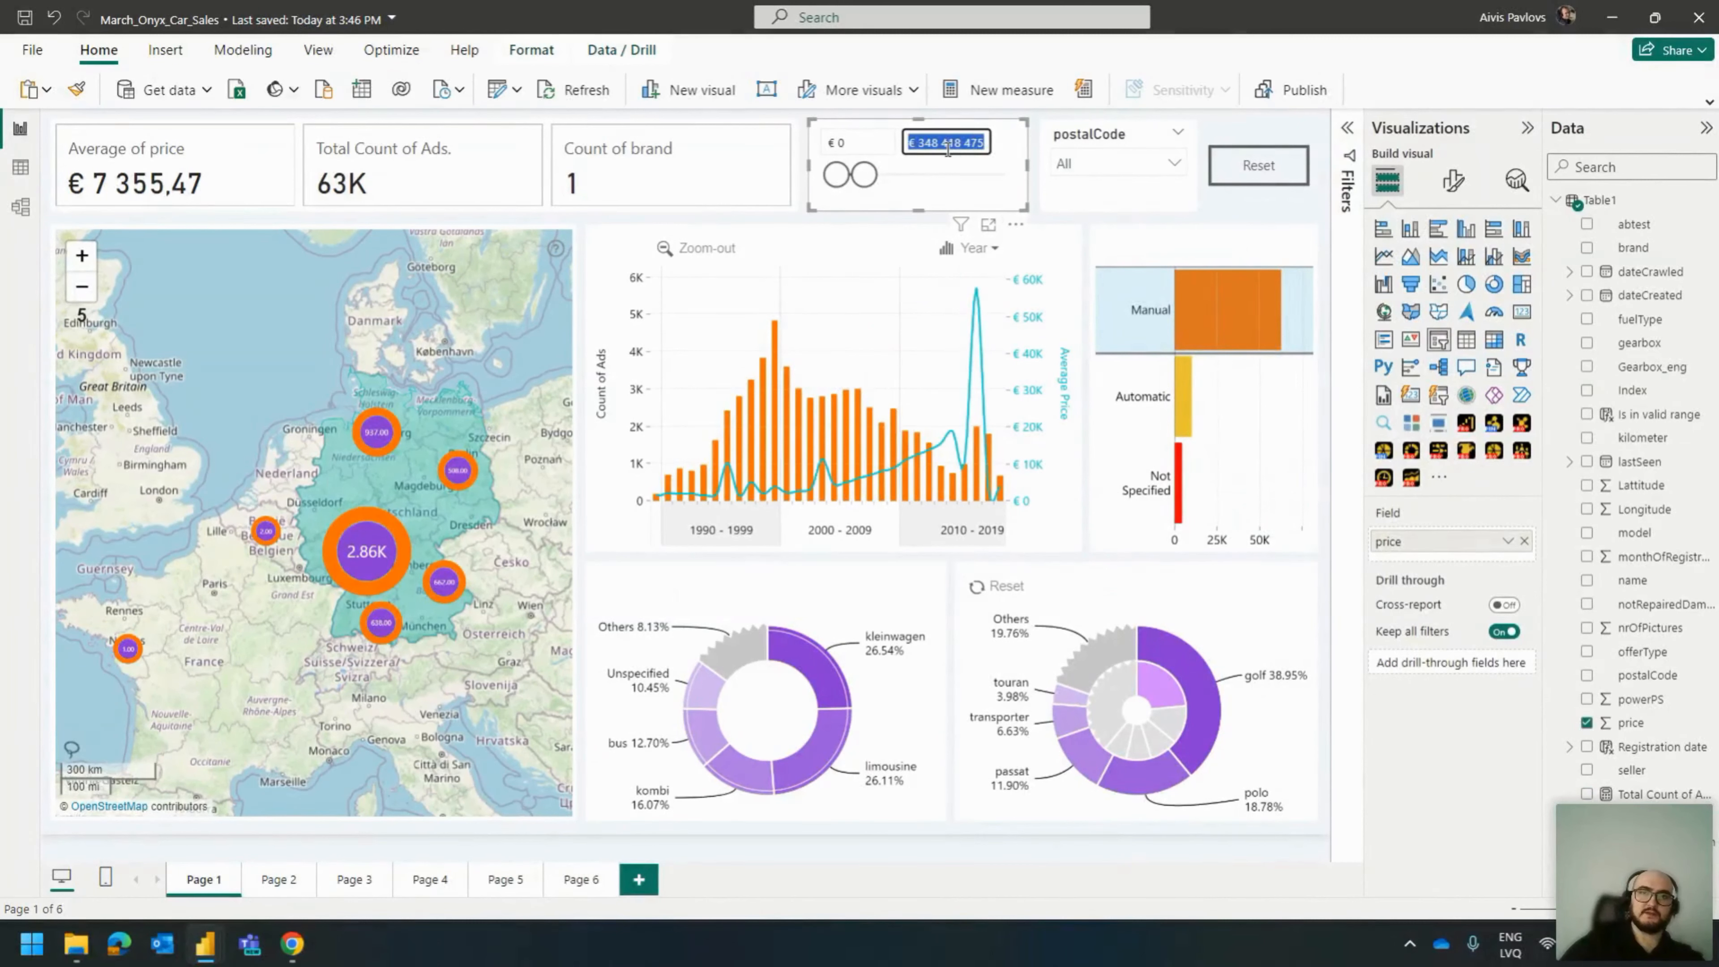
text(10 00)
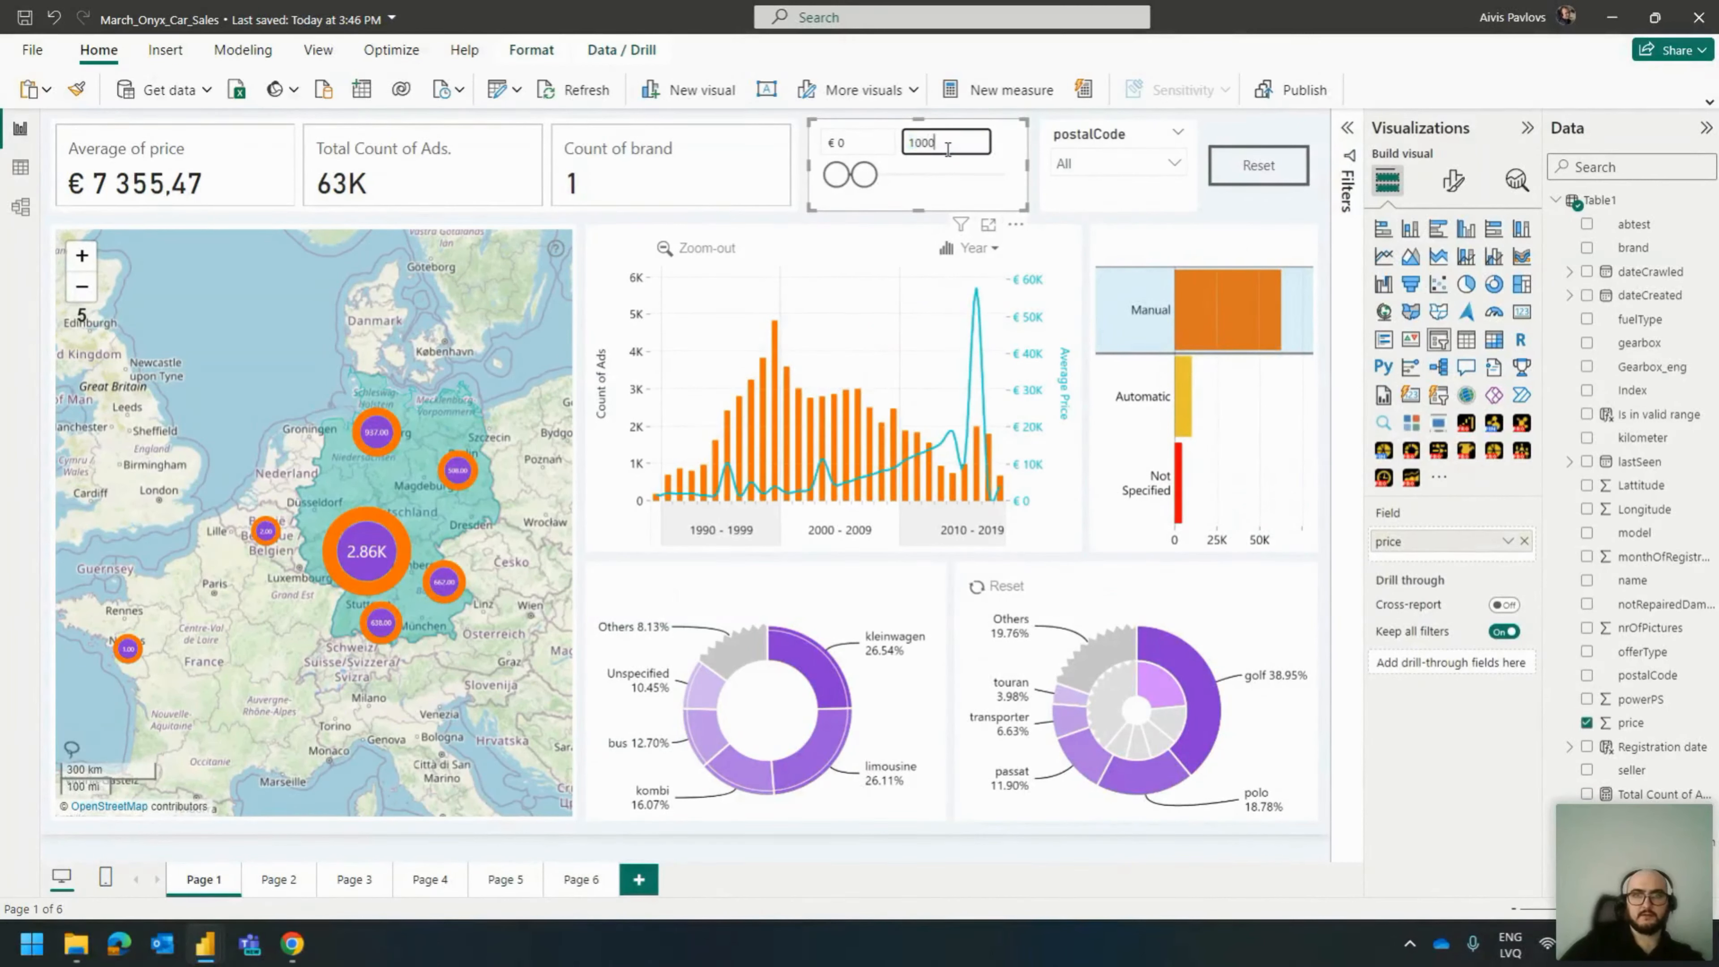
text(0)
key(Return)
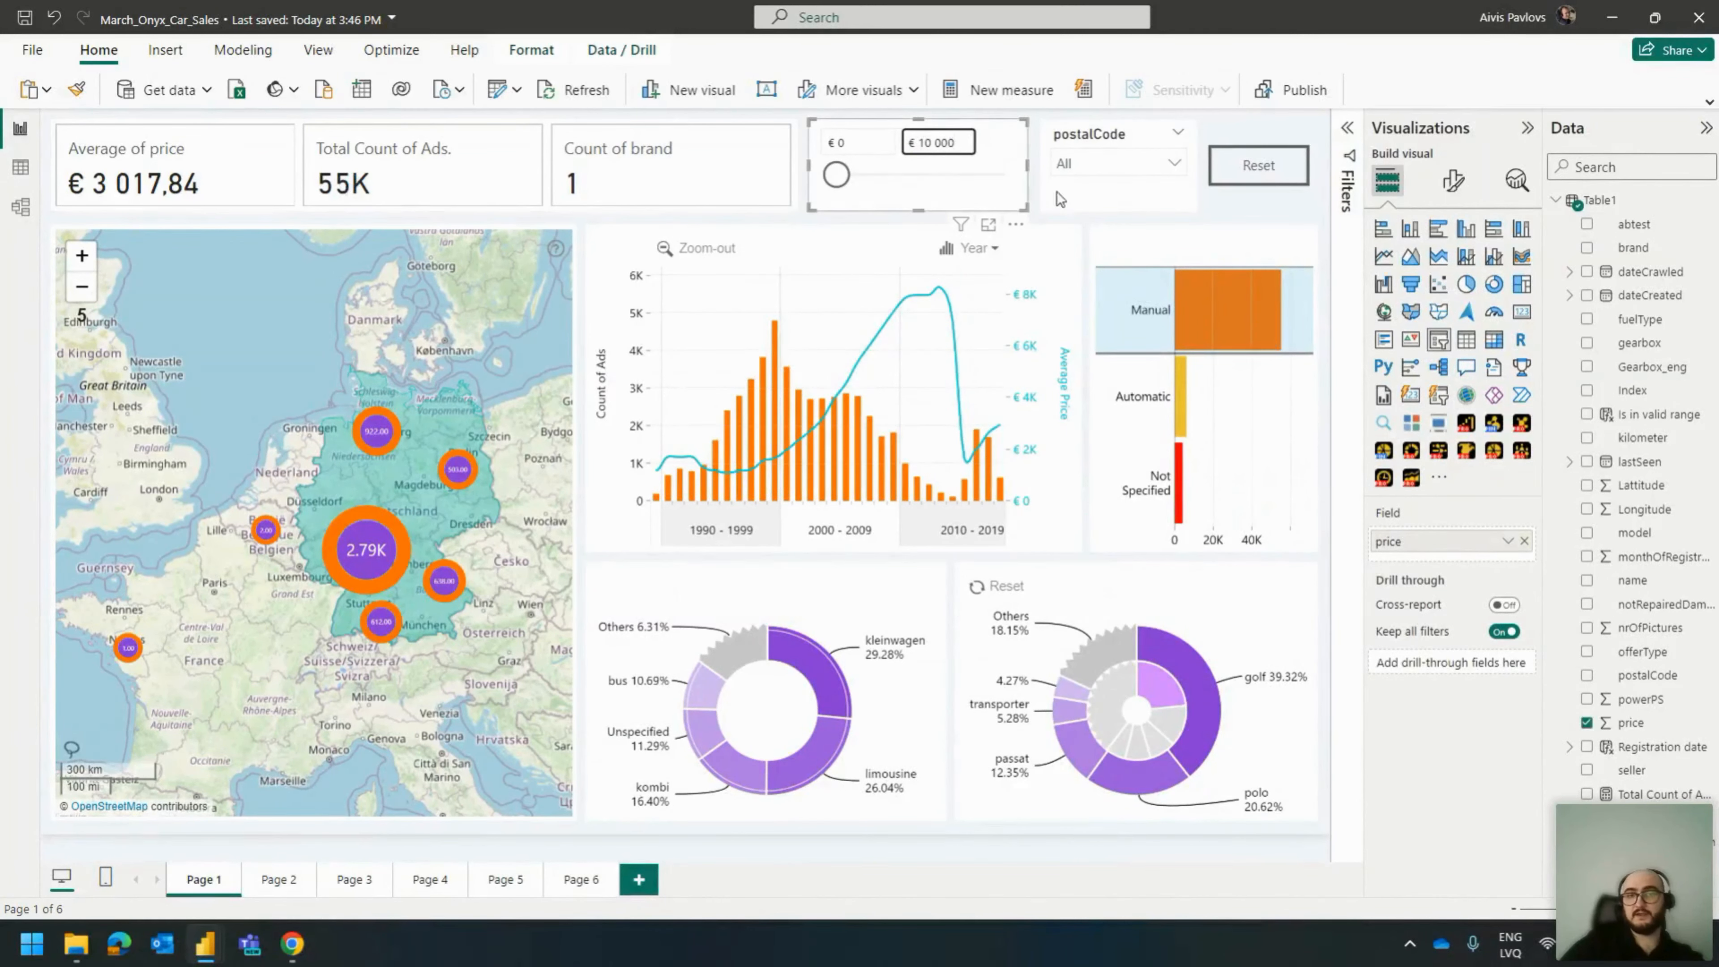
Filter the report to postalCode 1069 and close the slicer's list.
click(1137, 166)
click(1103, 224)
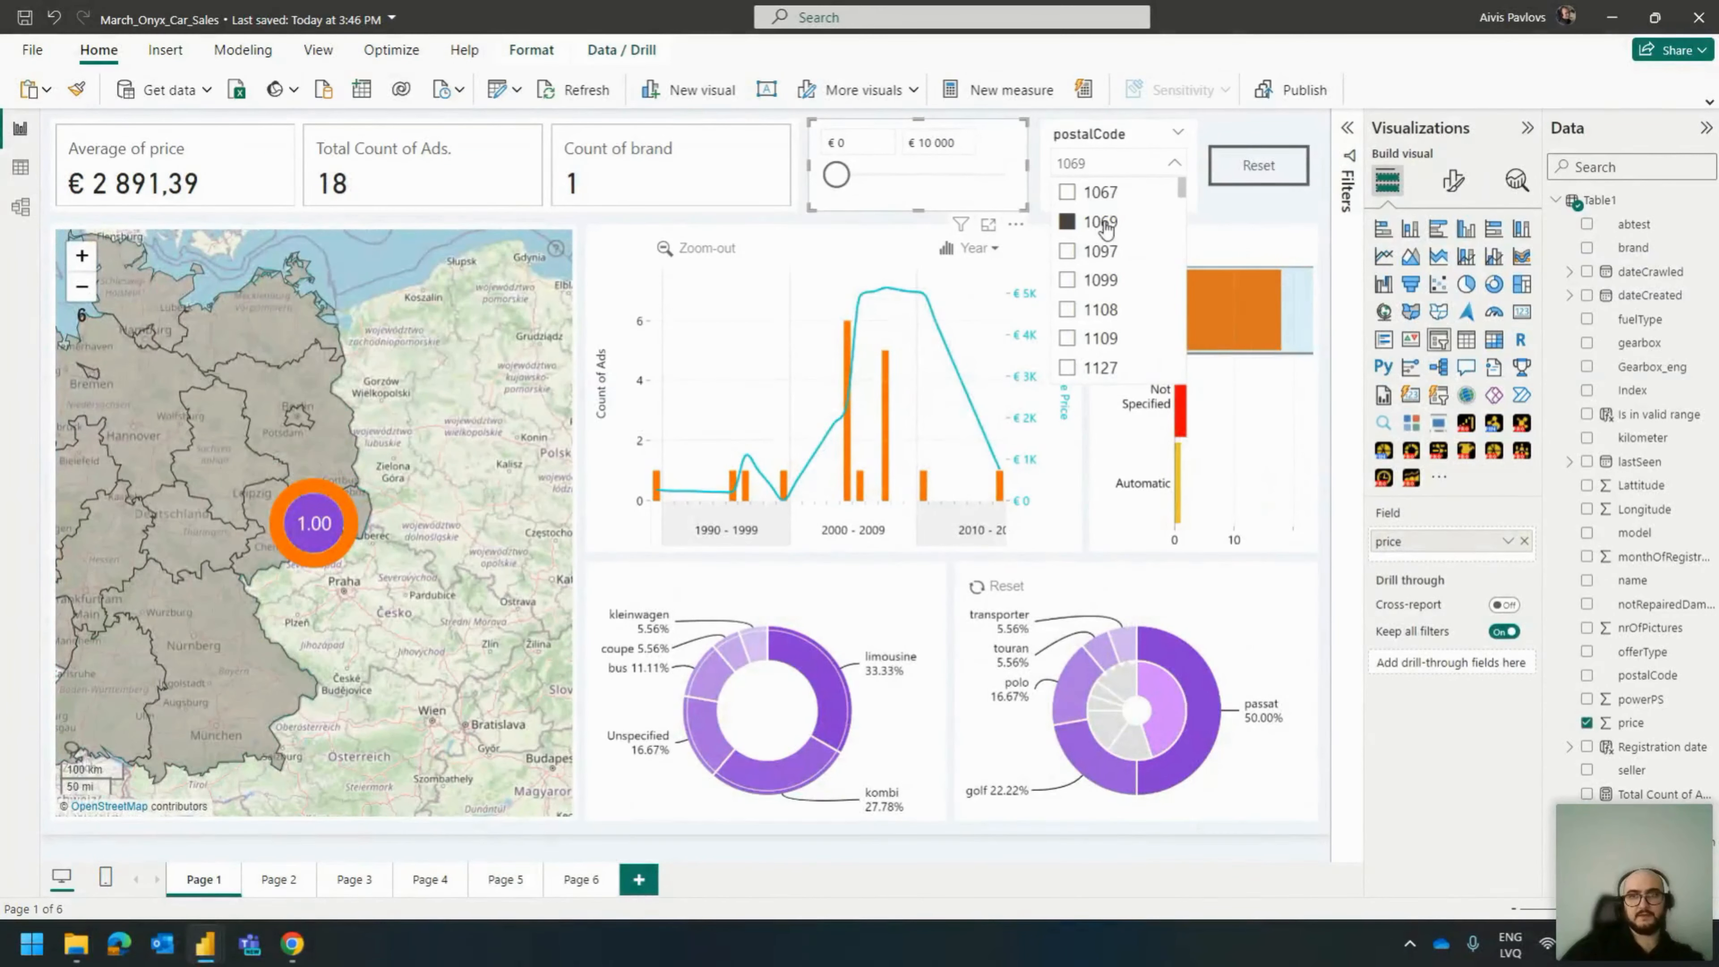
click(1160, 567)
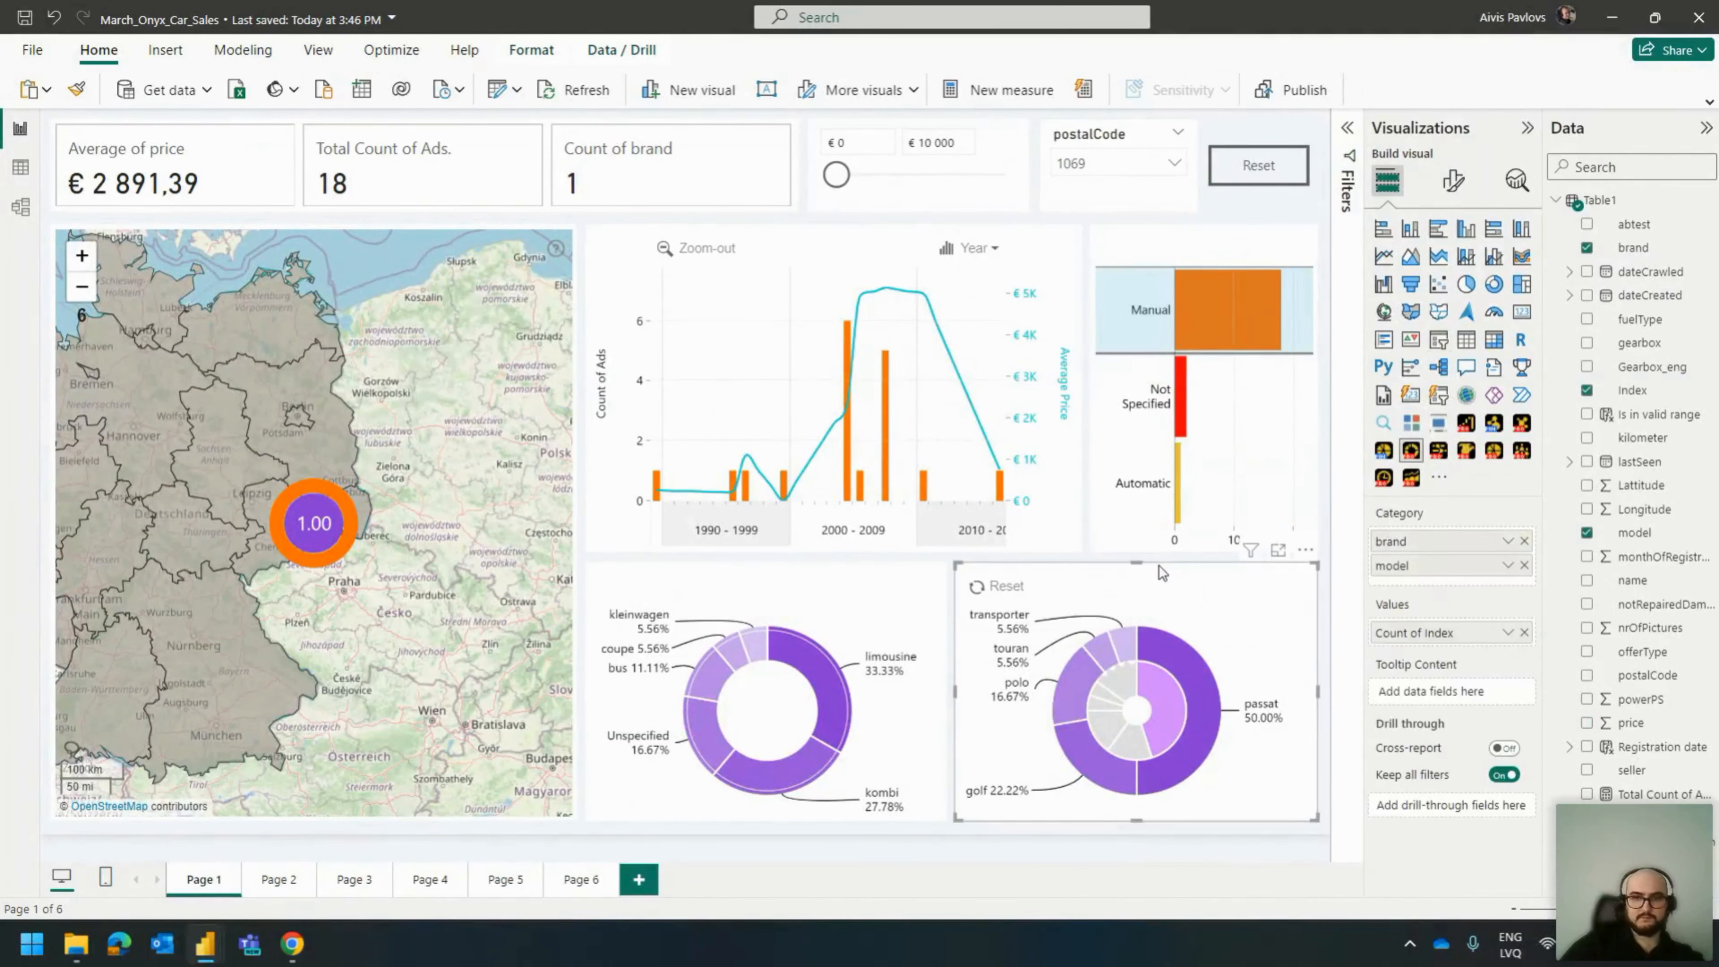
Drill through from the donut's inner volkswagen slice to Page 2 and examine all the filters passed along.
mouse_move(1174, 681)
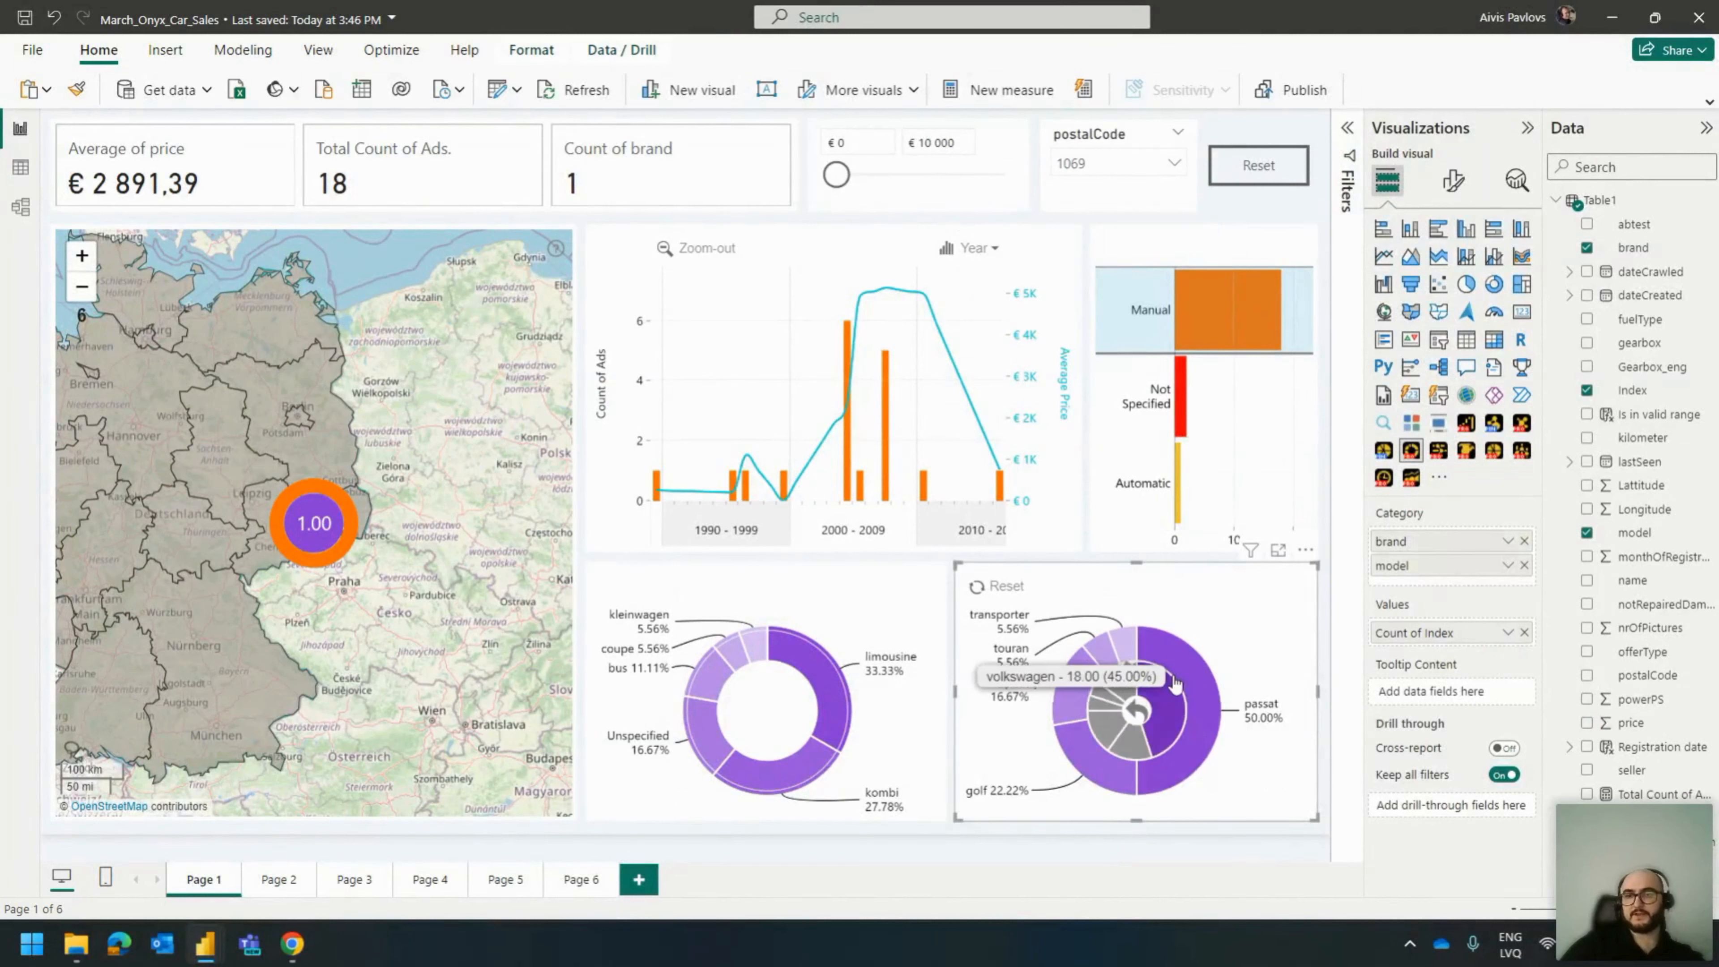
right_click(1174, 680)
mouse_move(1244, 750)
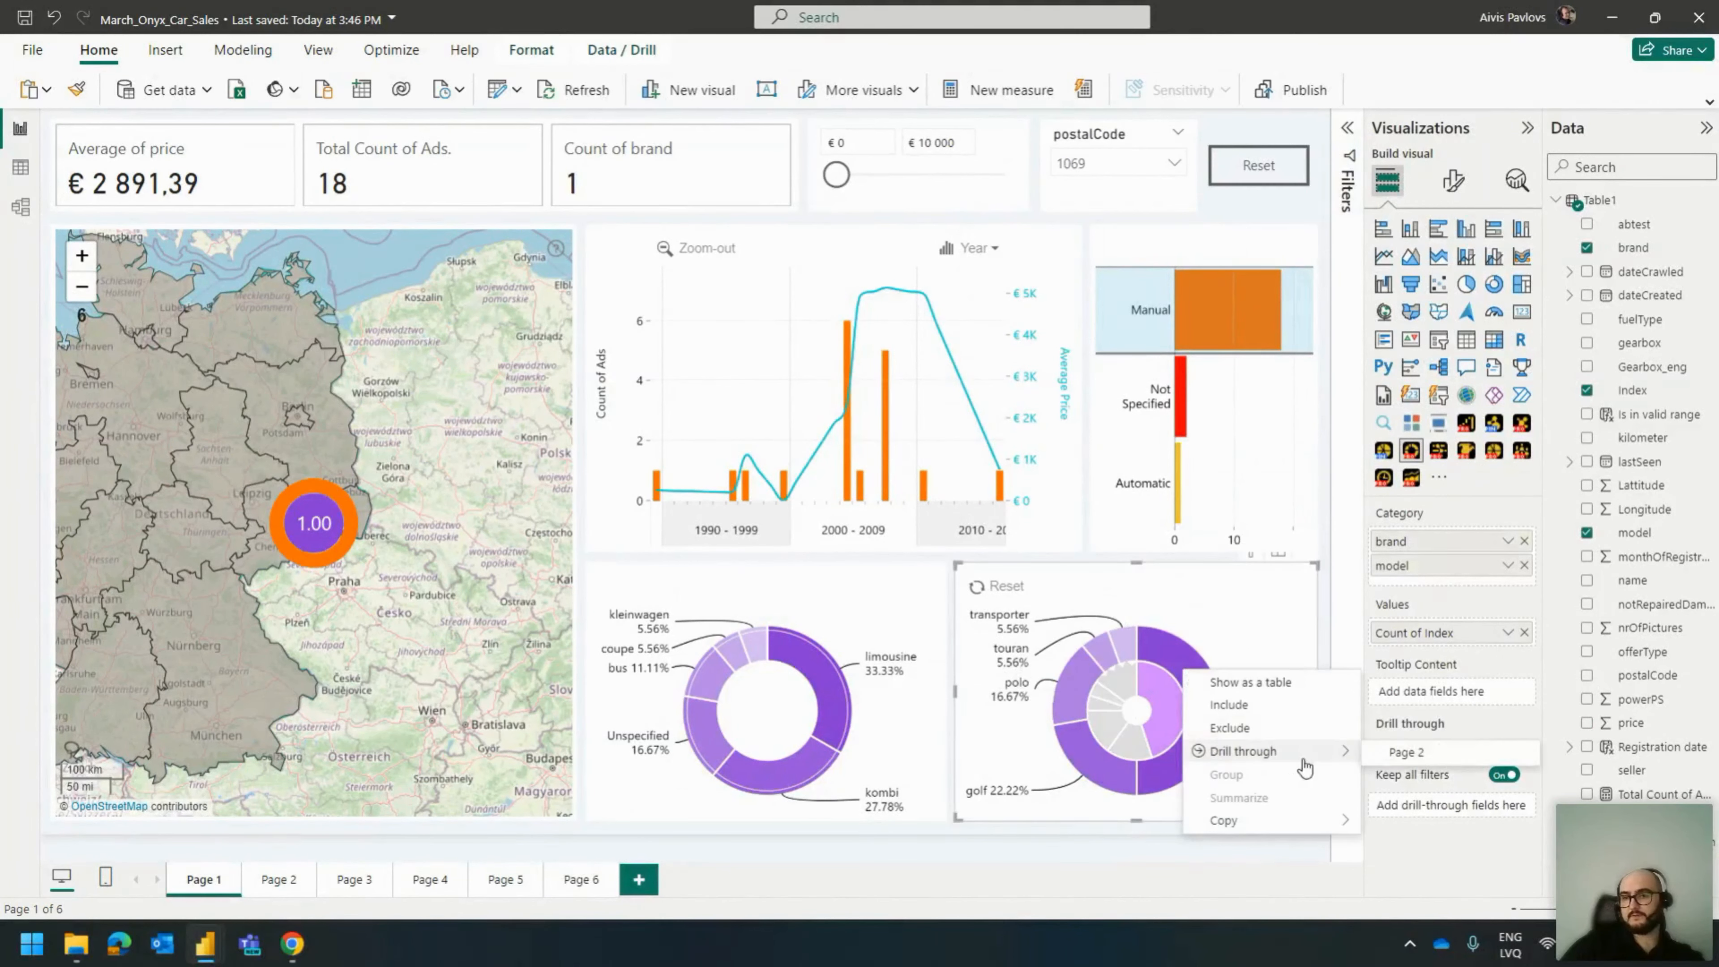
click(1405, 753)
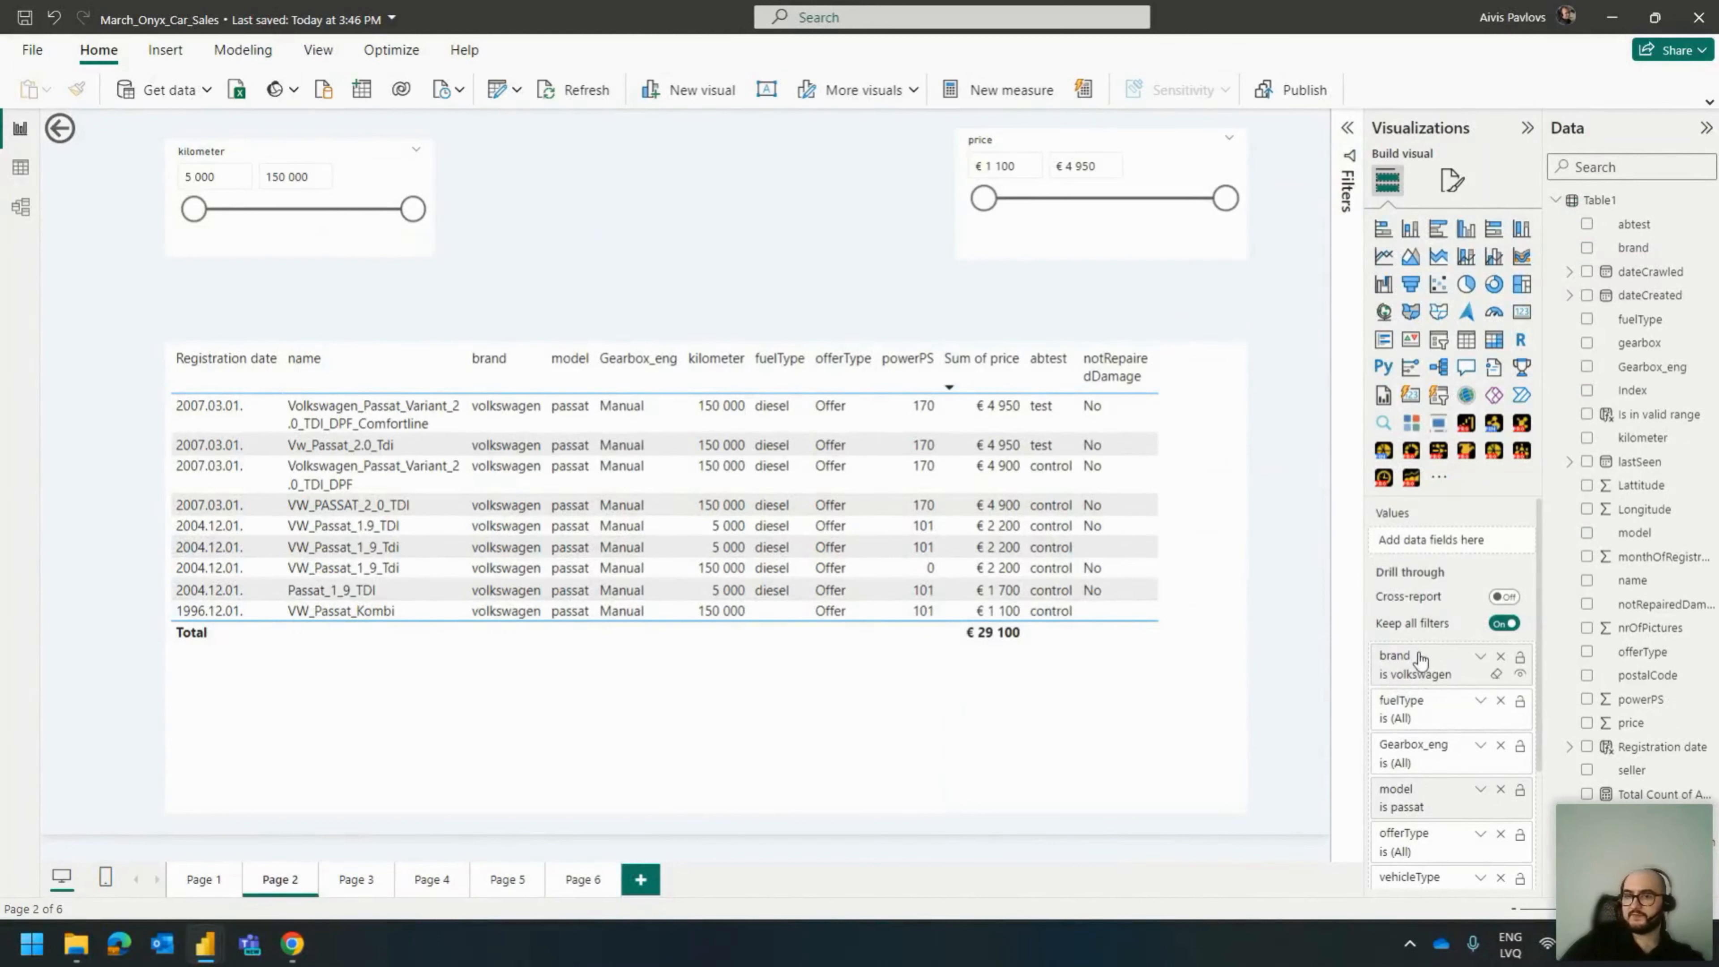
scroll(1425, 667, down, 1)
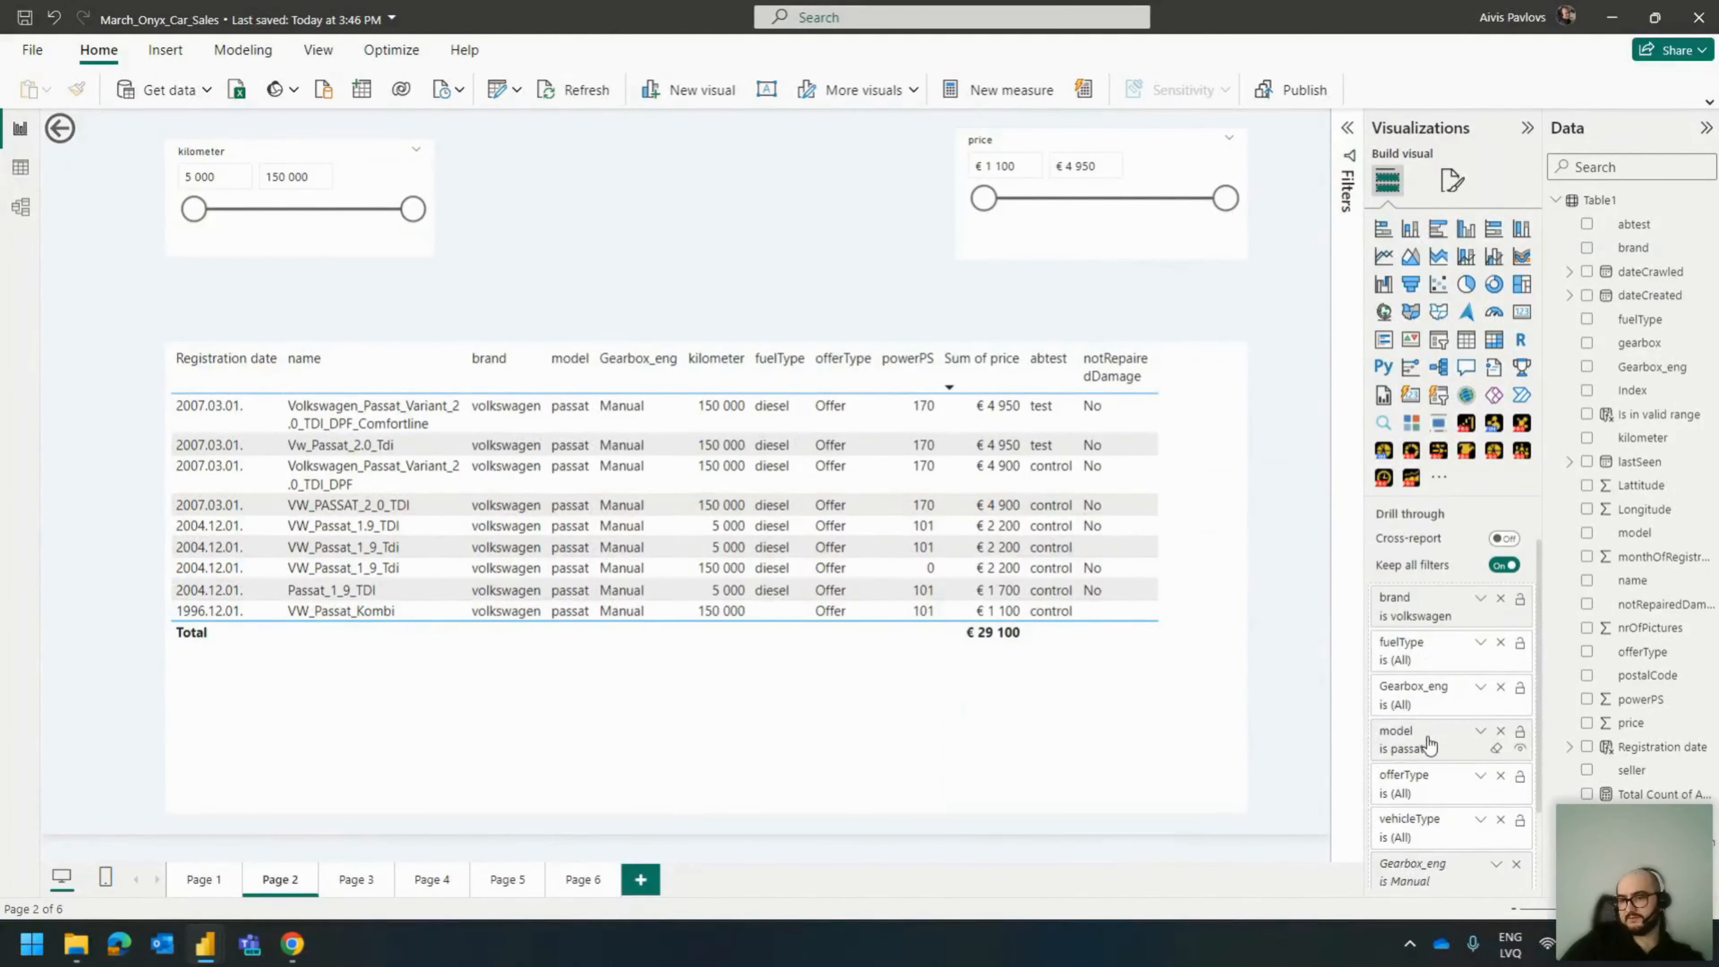
scroll(1425, 749, down, 1)
scroll(1393, 830, down, 1)
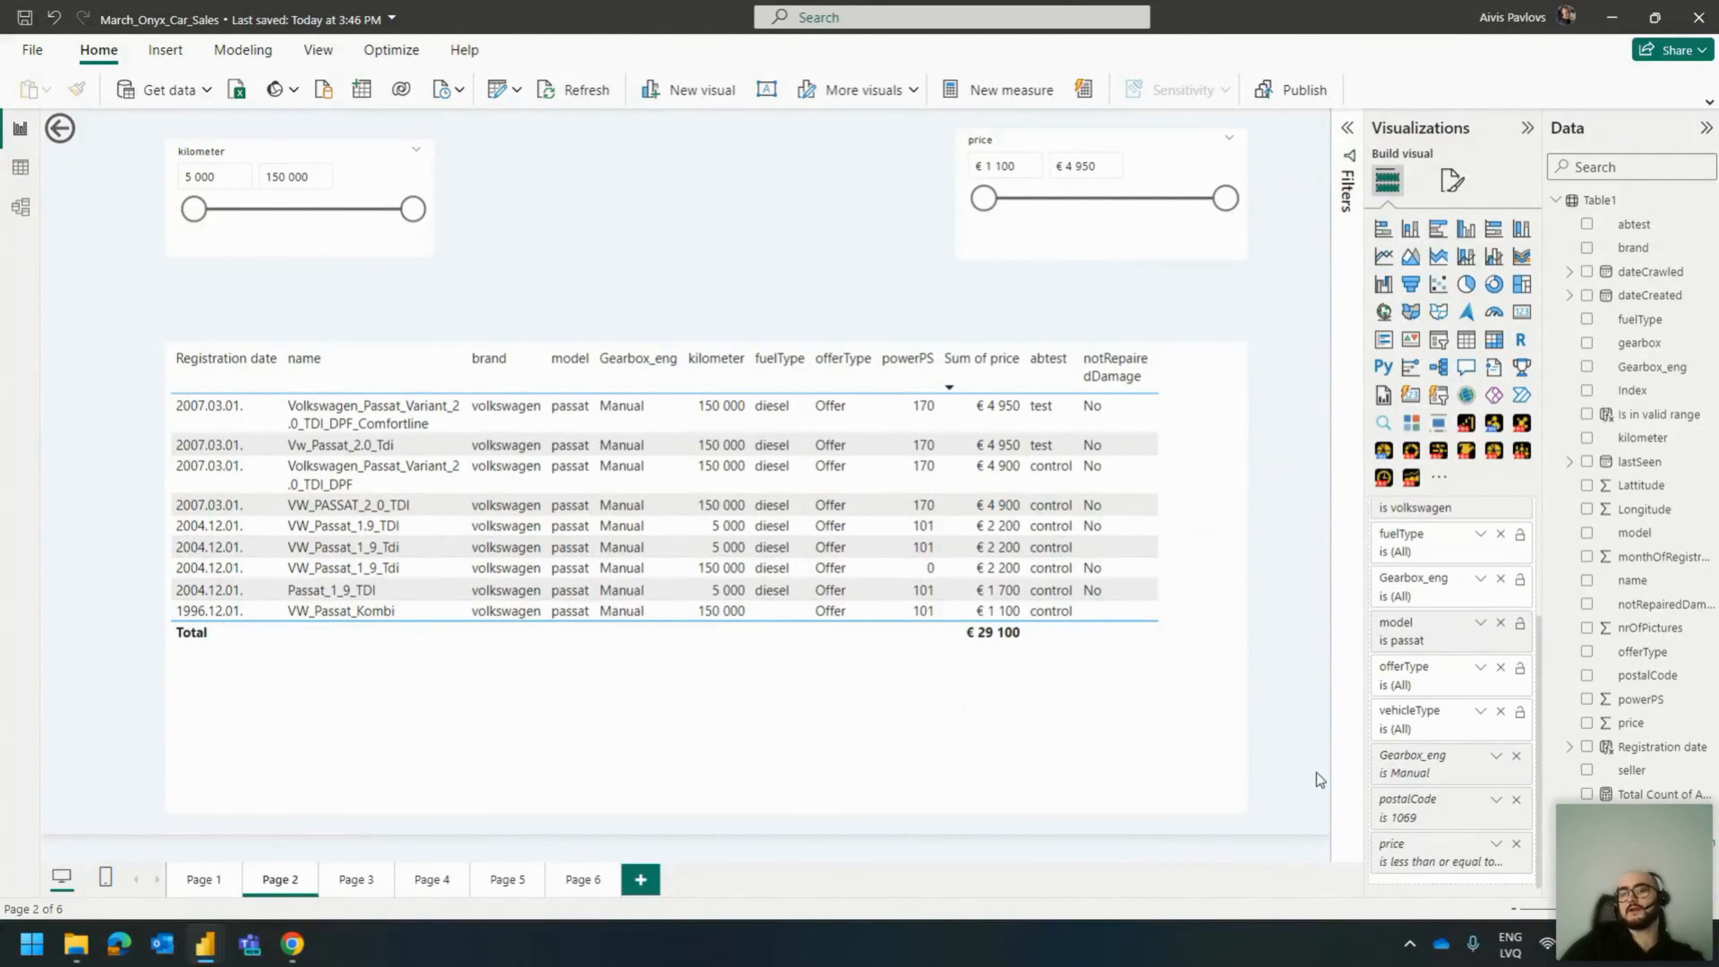
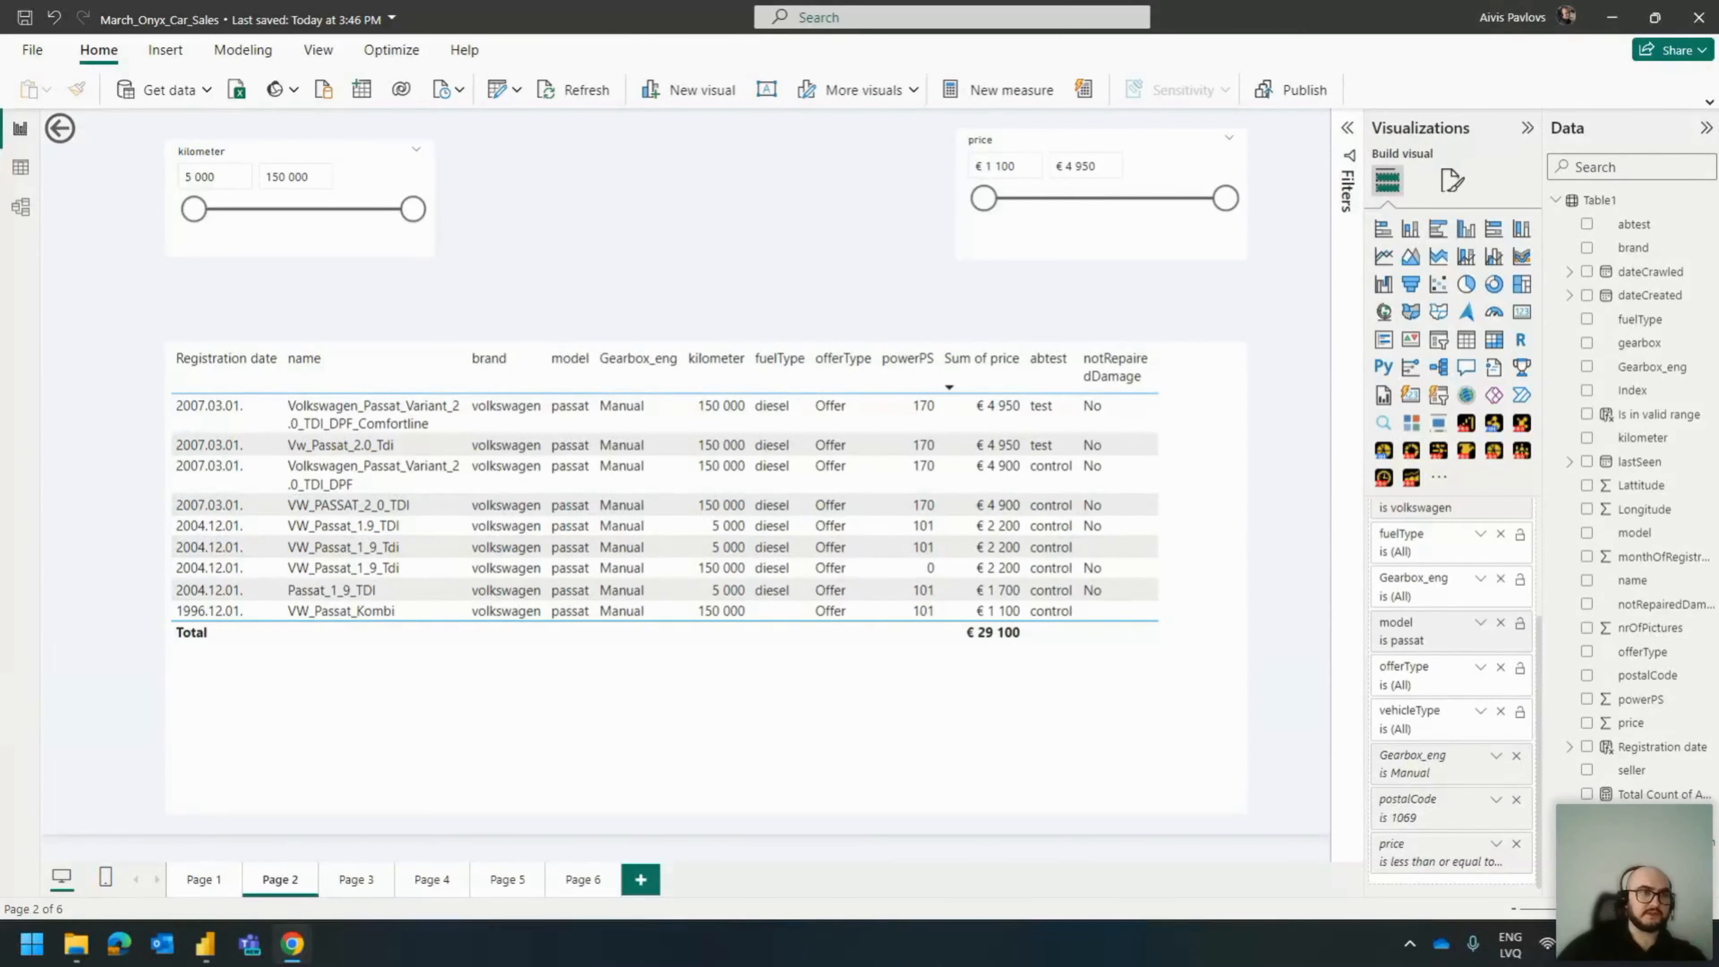
Switch from the report to the data view of Table1.
click(20, 170)
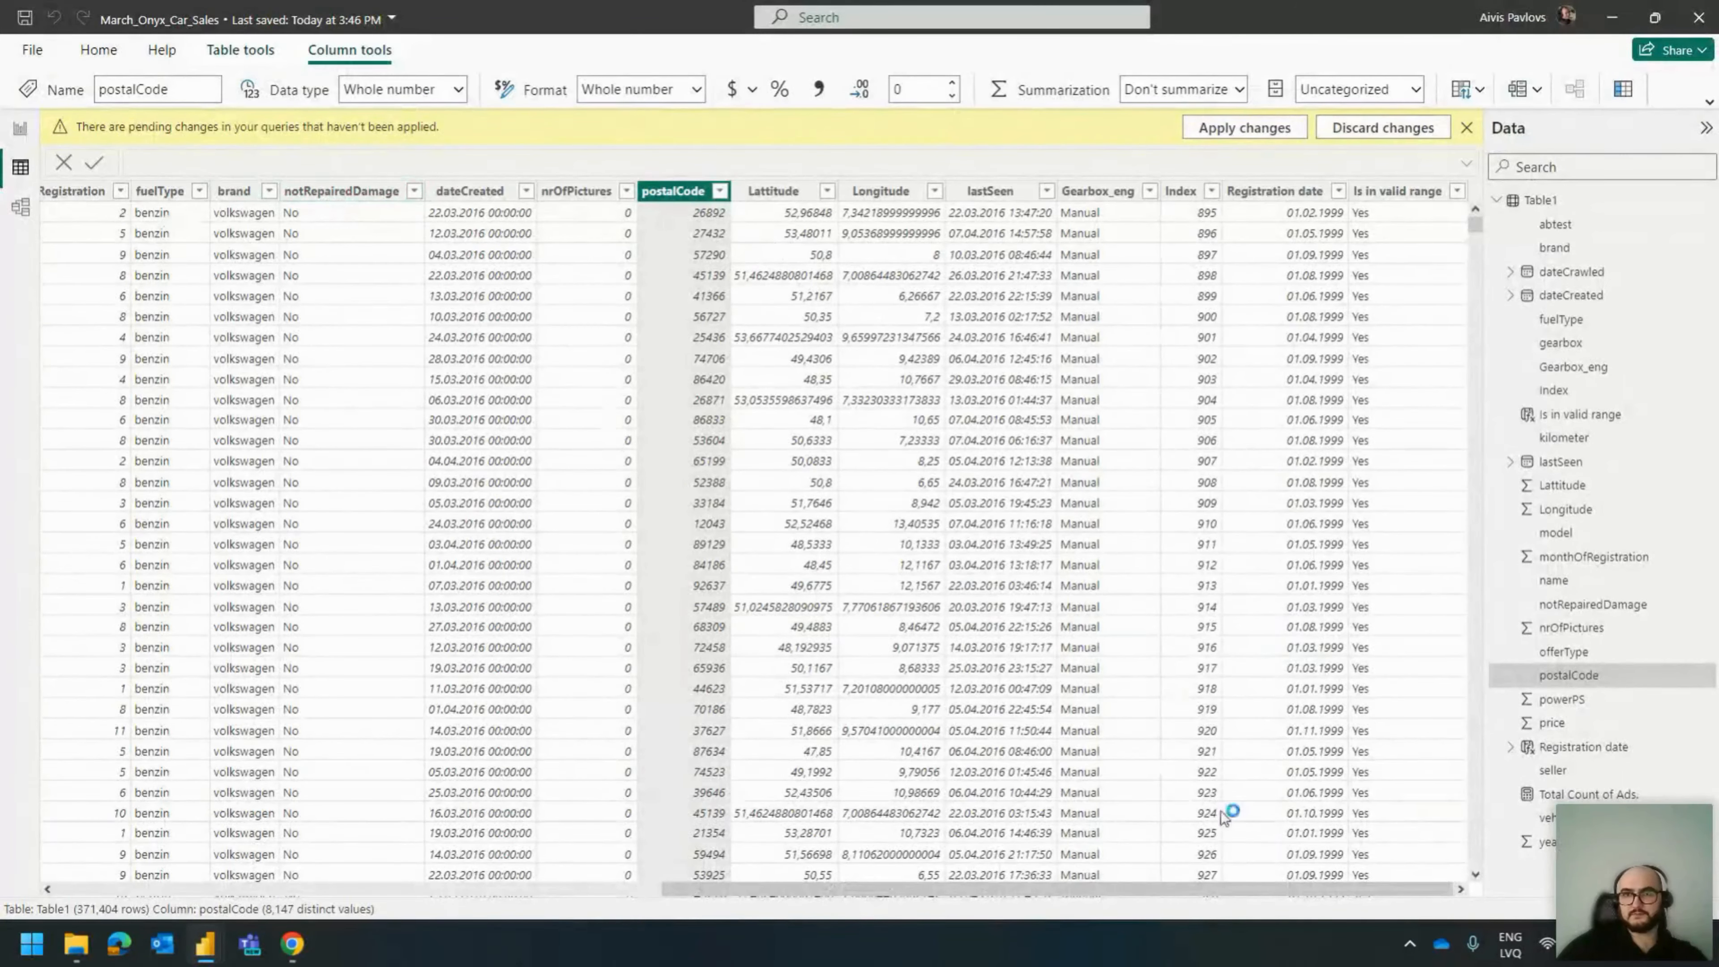
Examine the values in the monthOfRegistration column's filter list and leave it without applying anything.
drag(853, 890, 529, 891)
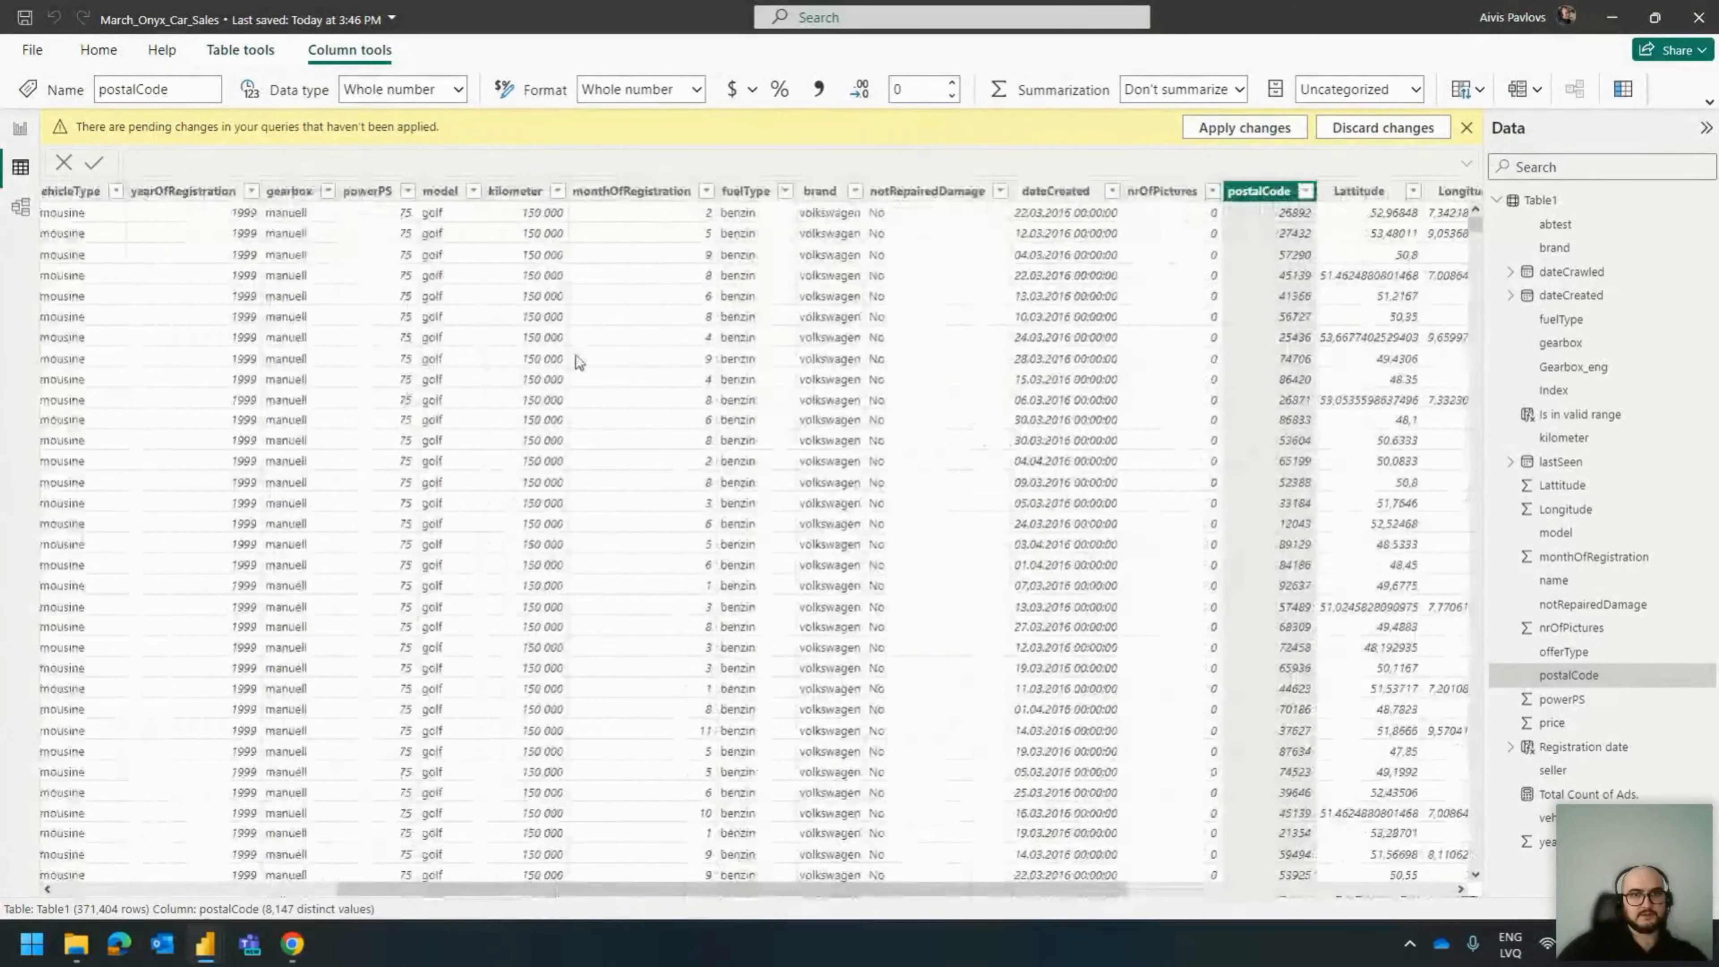
click(706, 192)
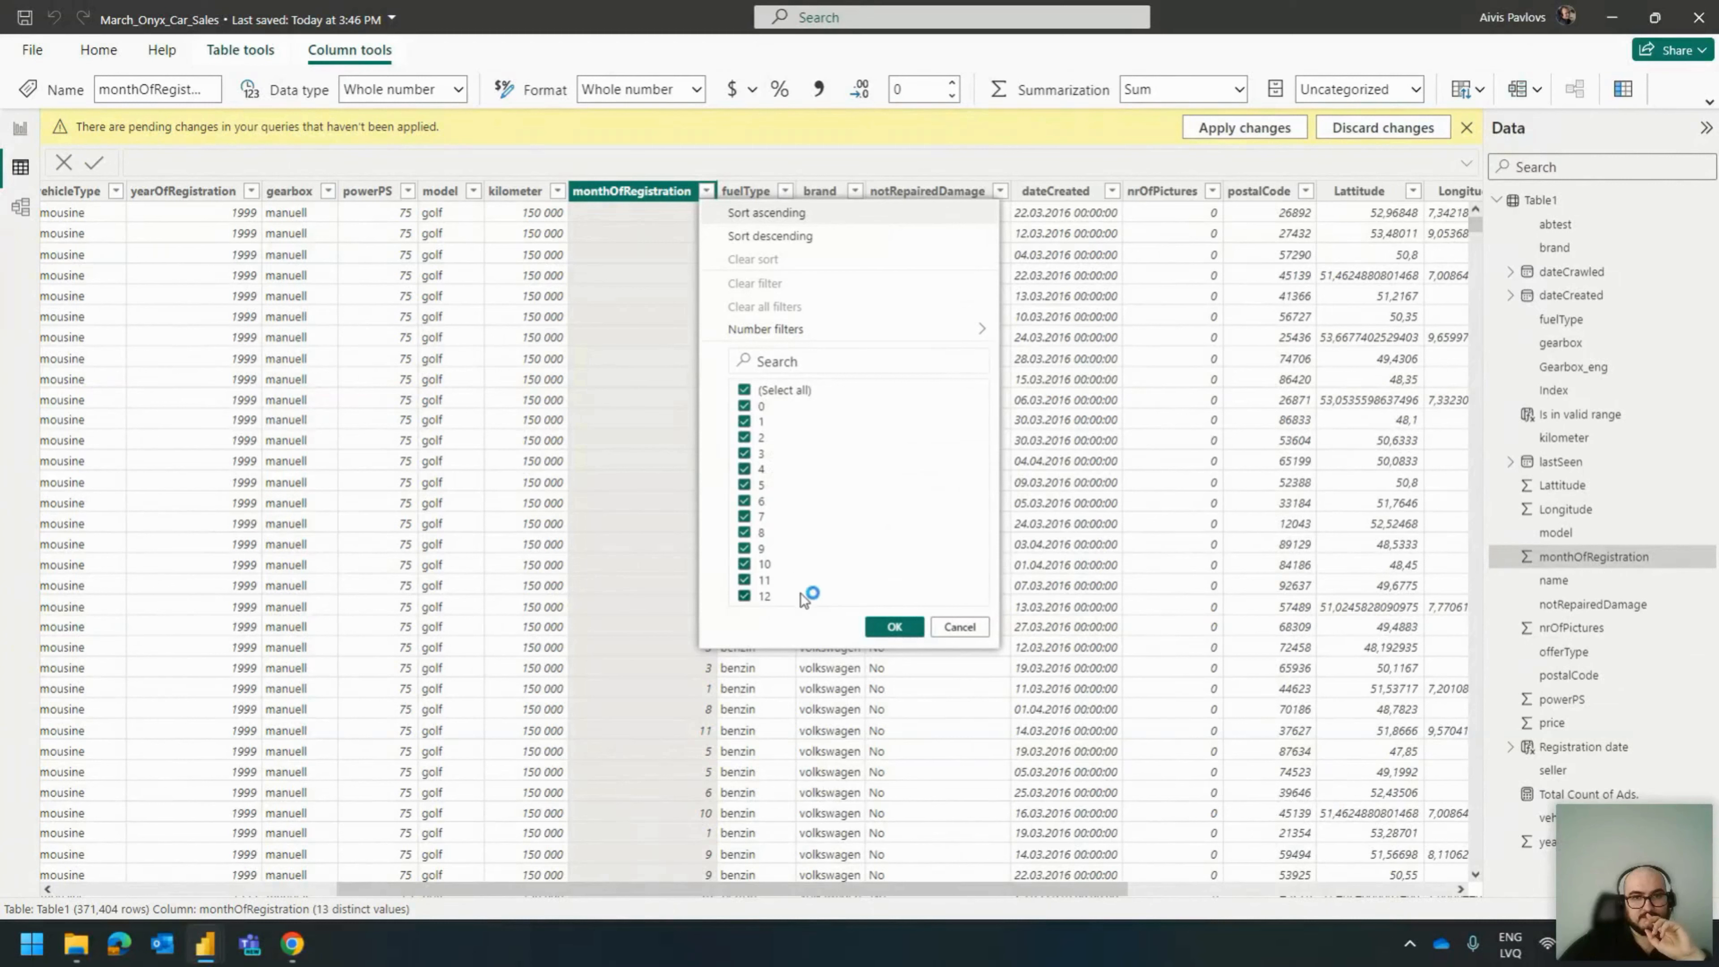
click(961, 627)
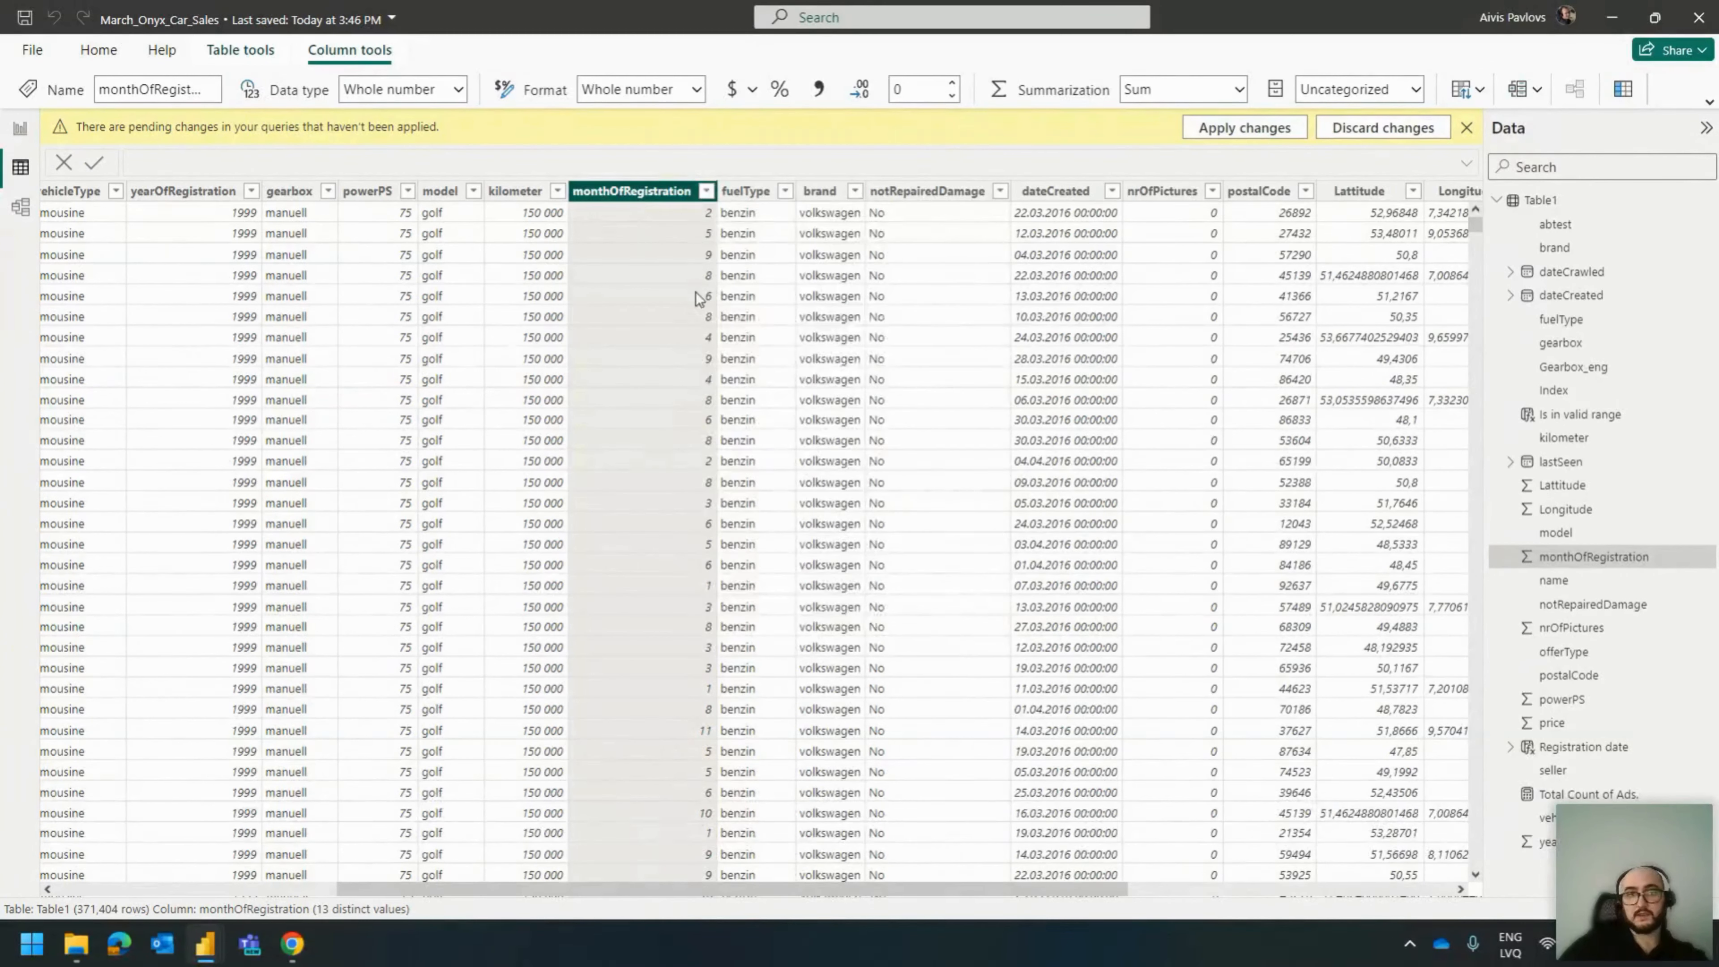
click(706, 192)
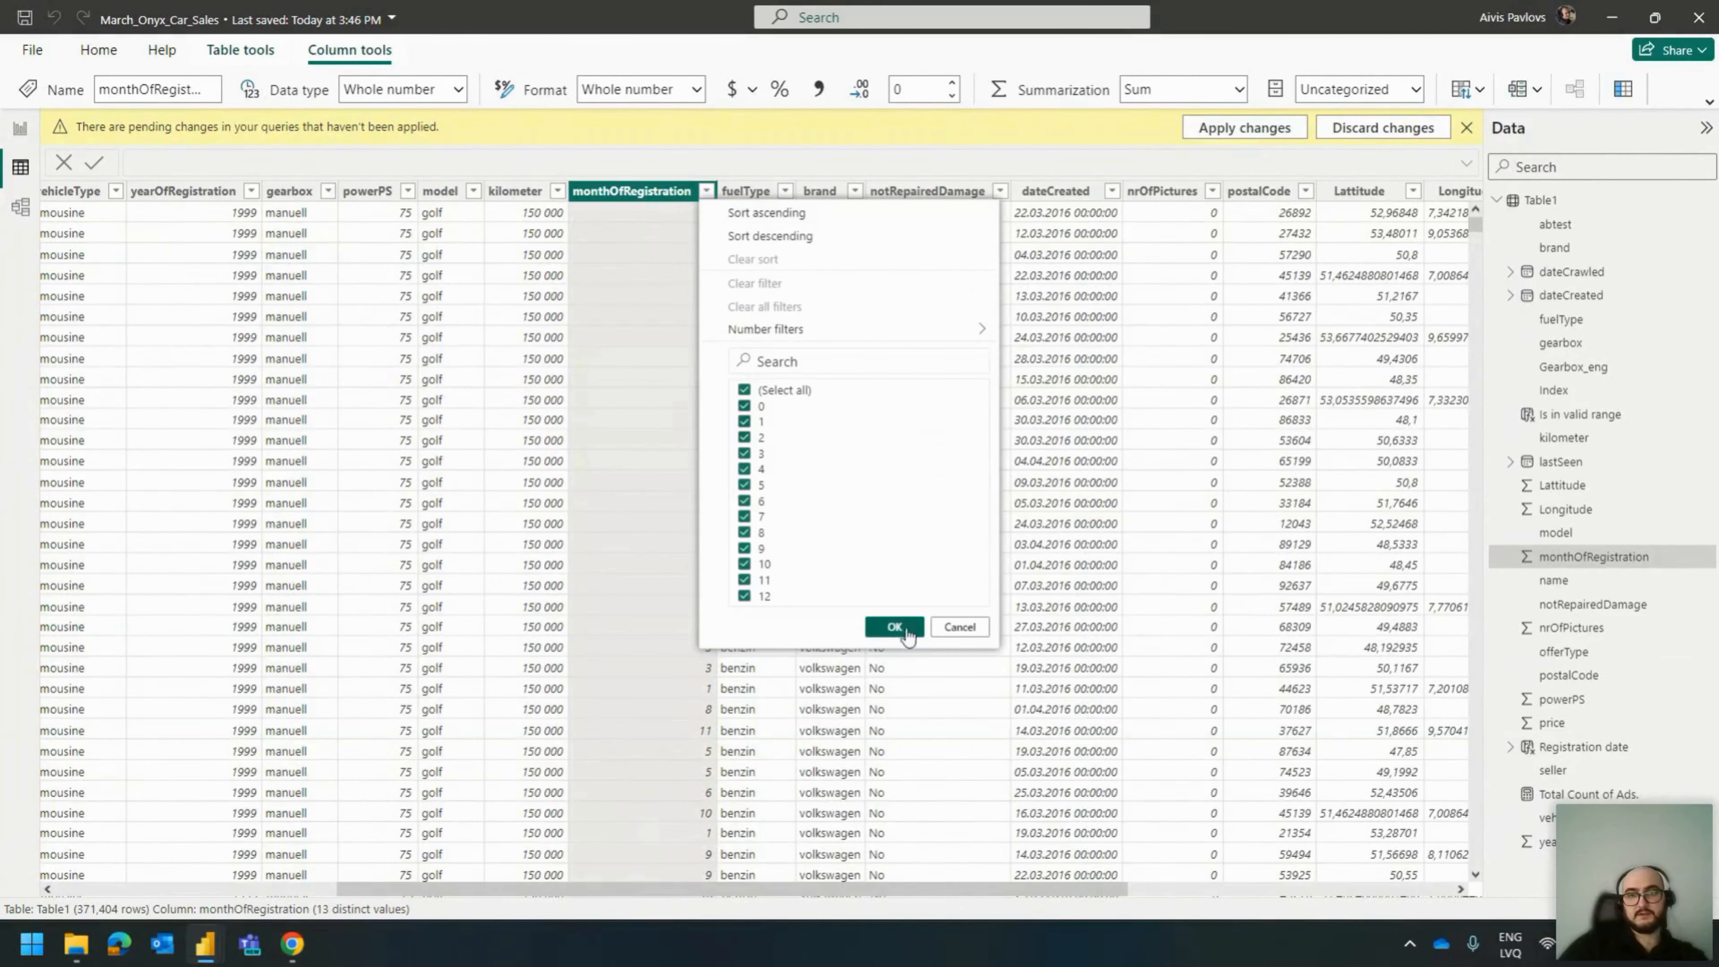
click(961, 627)
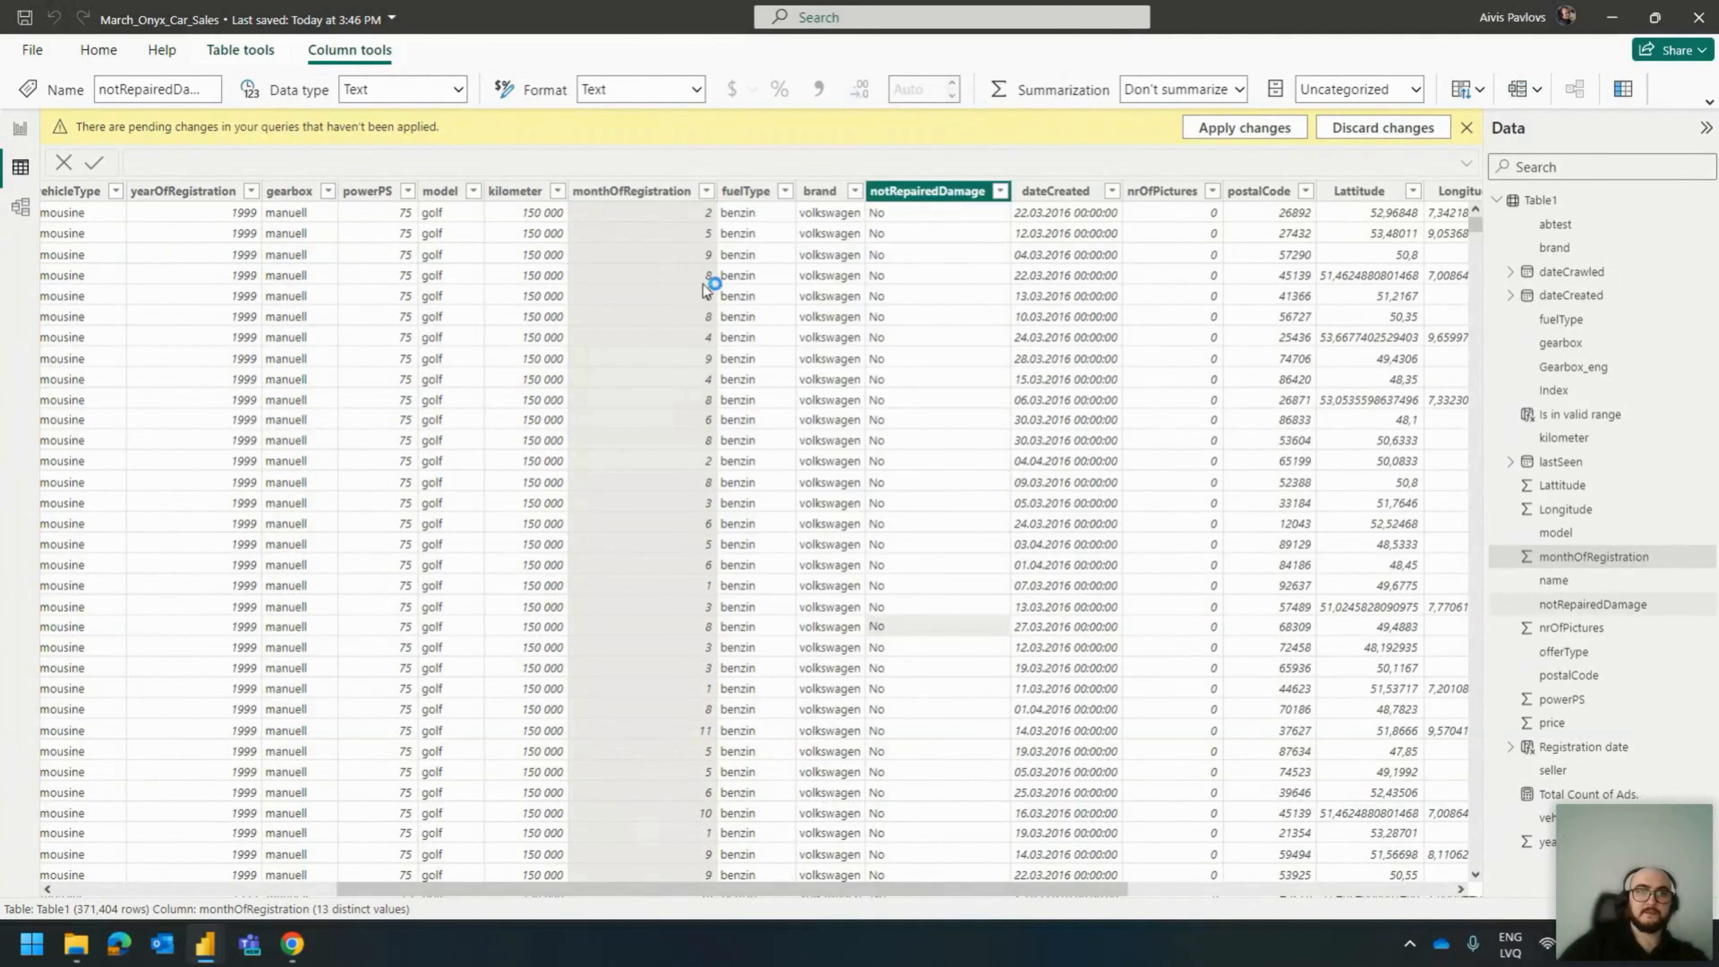
Filter the monthOfRegistration column to show only rows with the value 0.
click(707, 192)
click(768, 392)
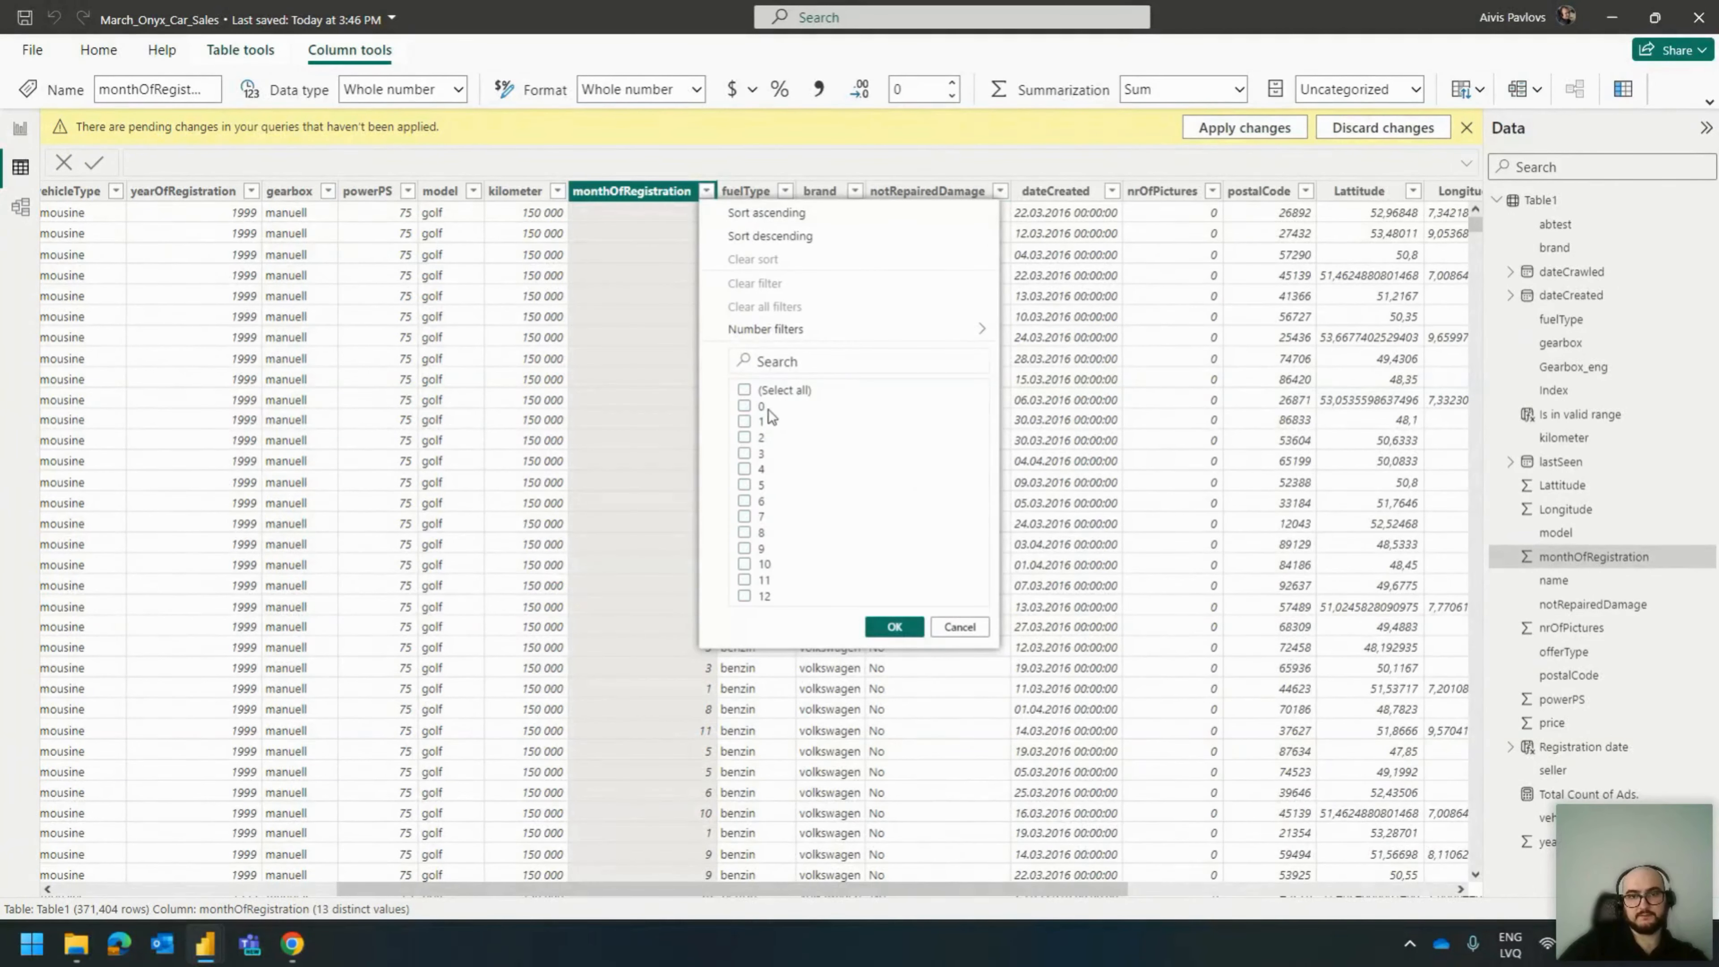
click(751, 408)
click(894, 627)
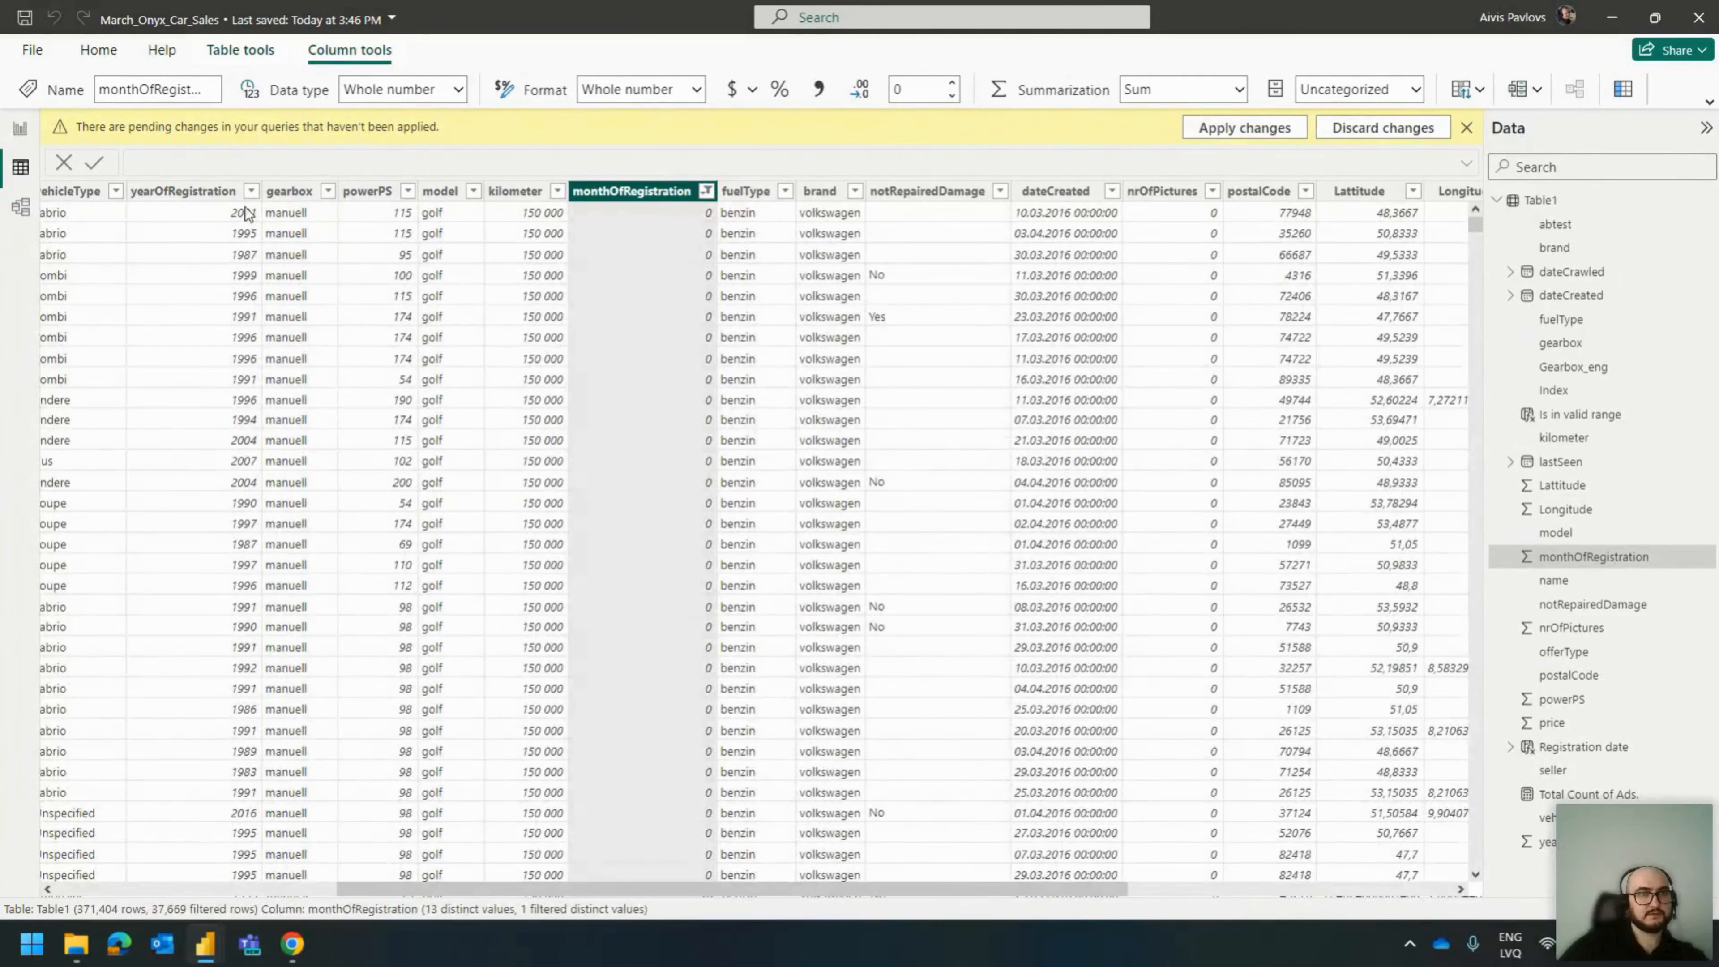
Check the yearOfRegistration filter values and look through the rows filtered by monthOfRegistration.
click(251, 191)
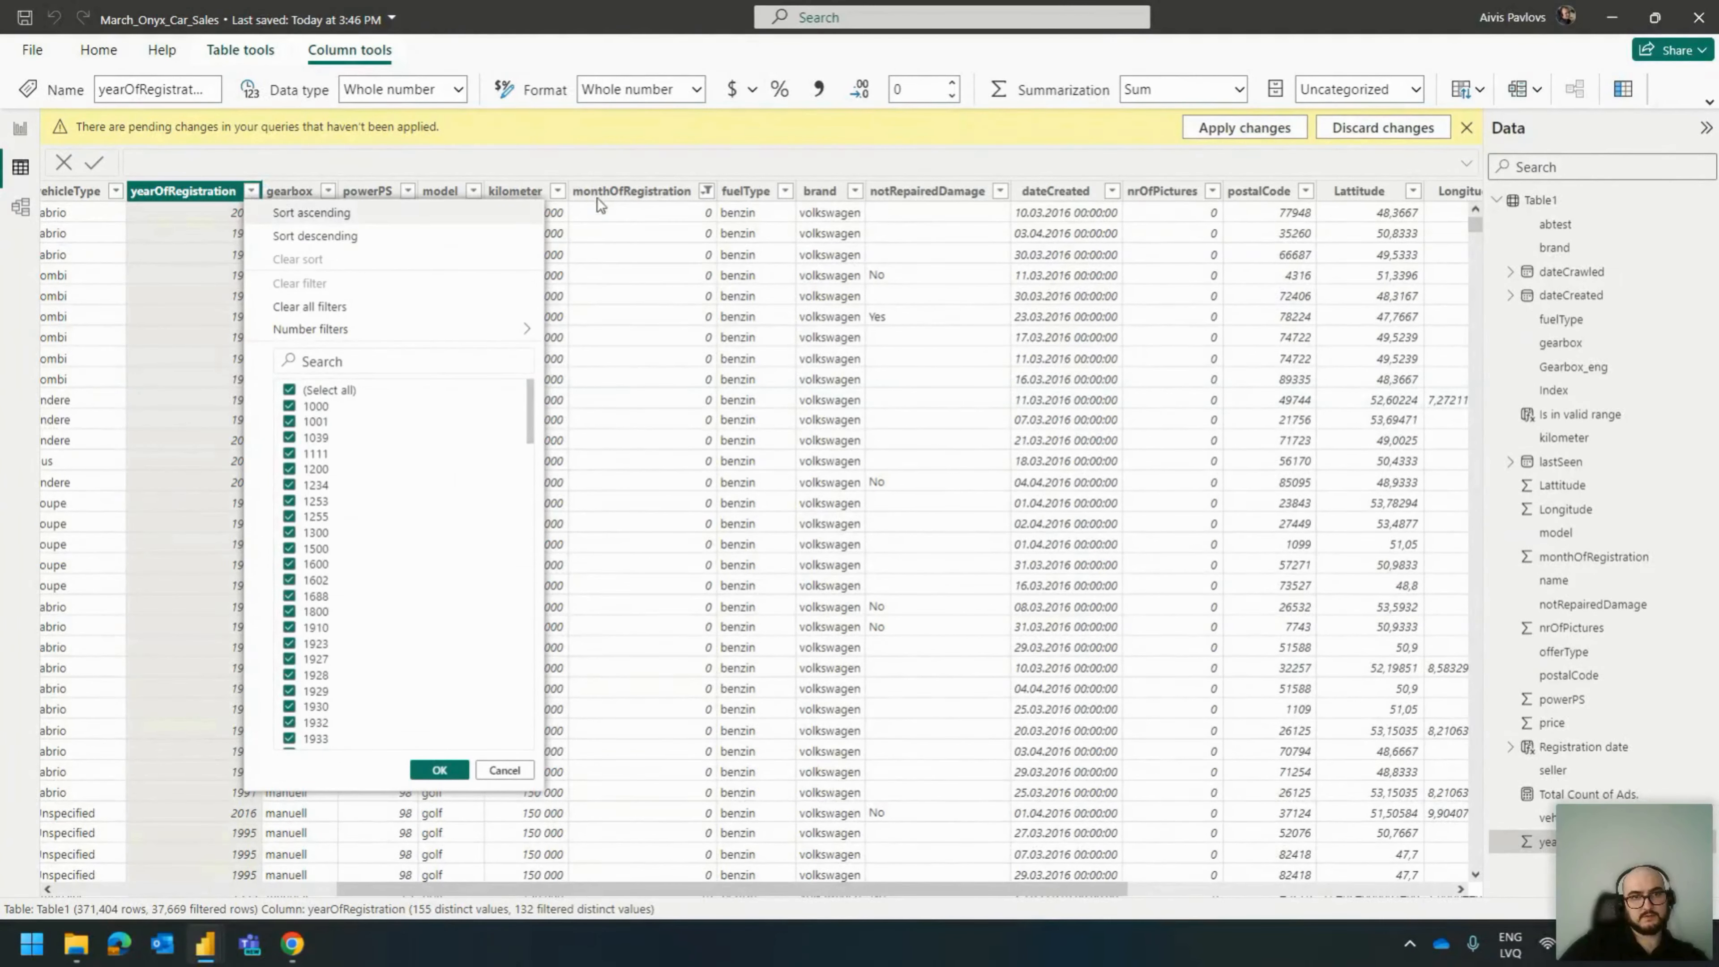
click(628, 201)
scroll(707, 355, down, 7)
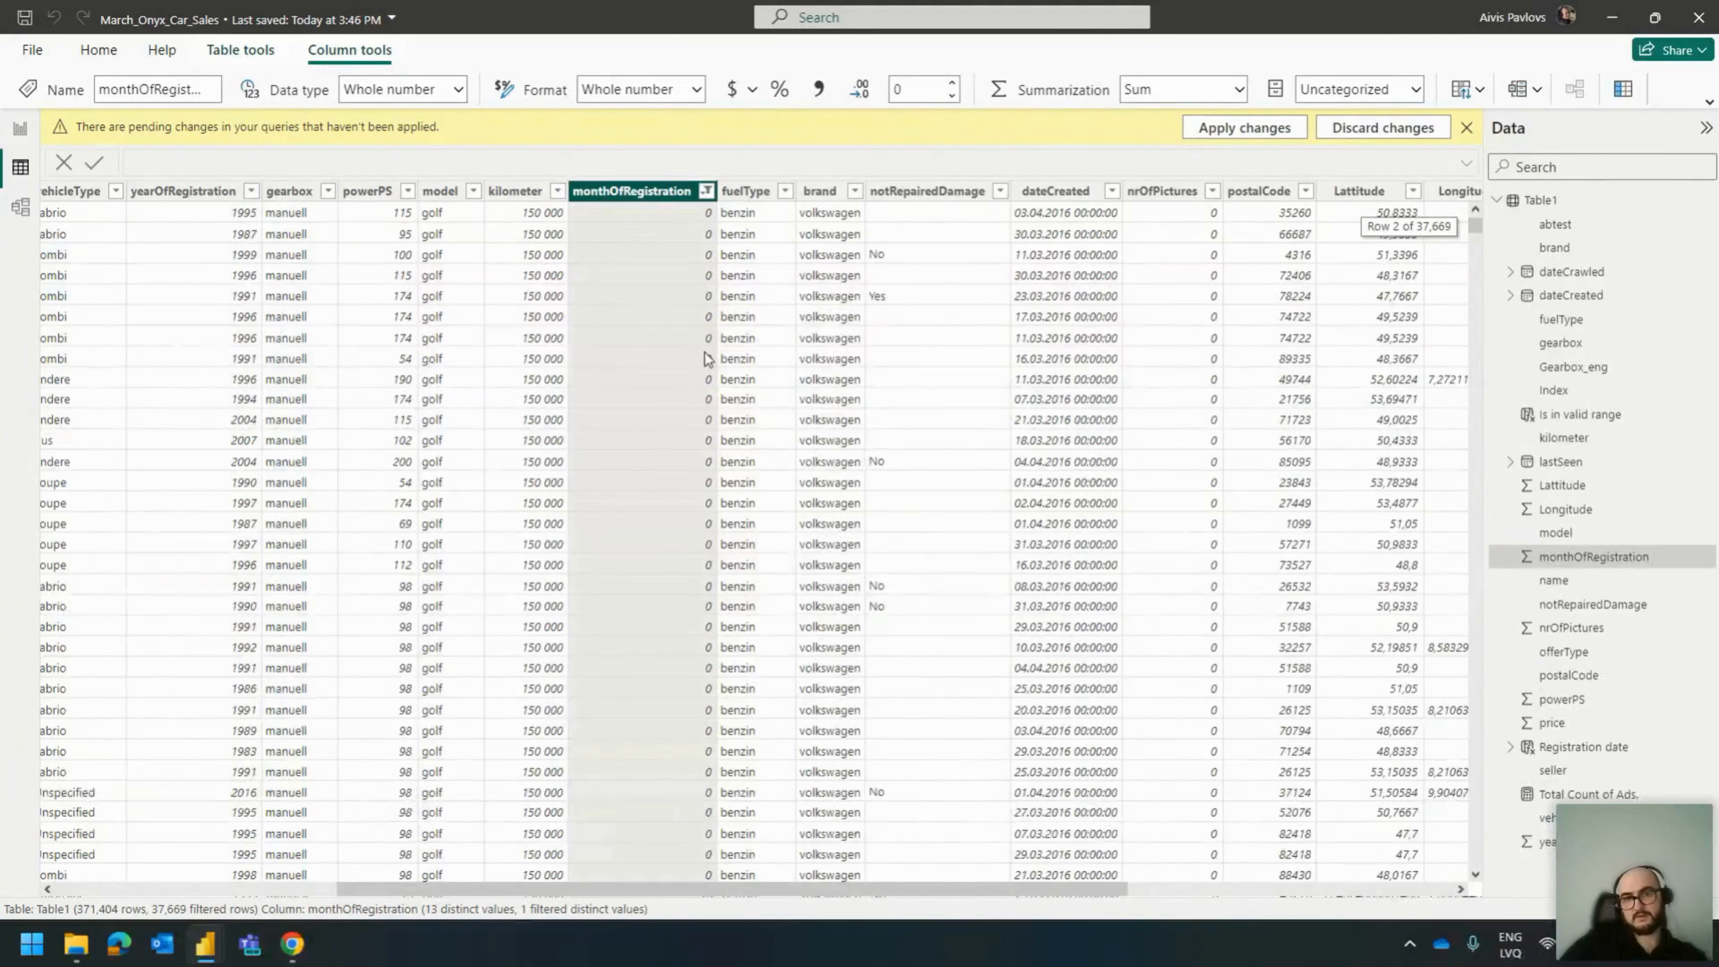
Return to the report view and dismiss the pending query changes message.
click(20, 128)
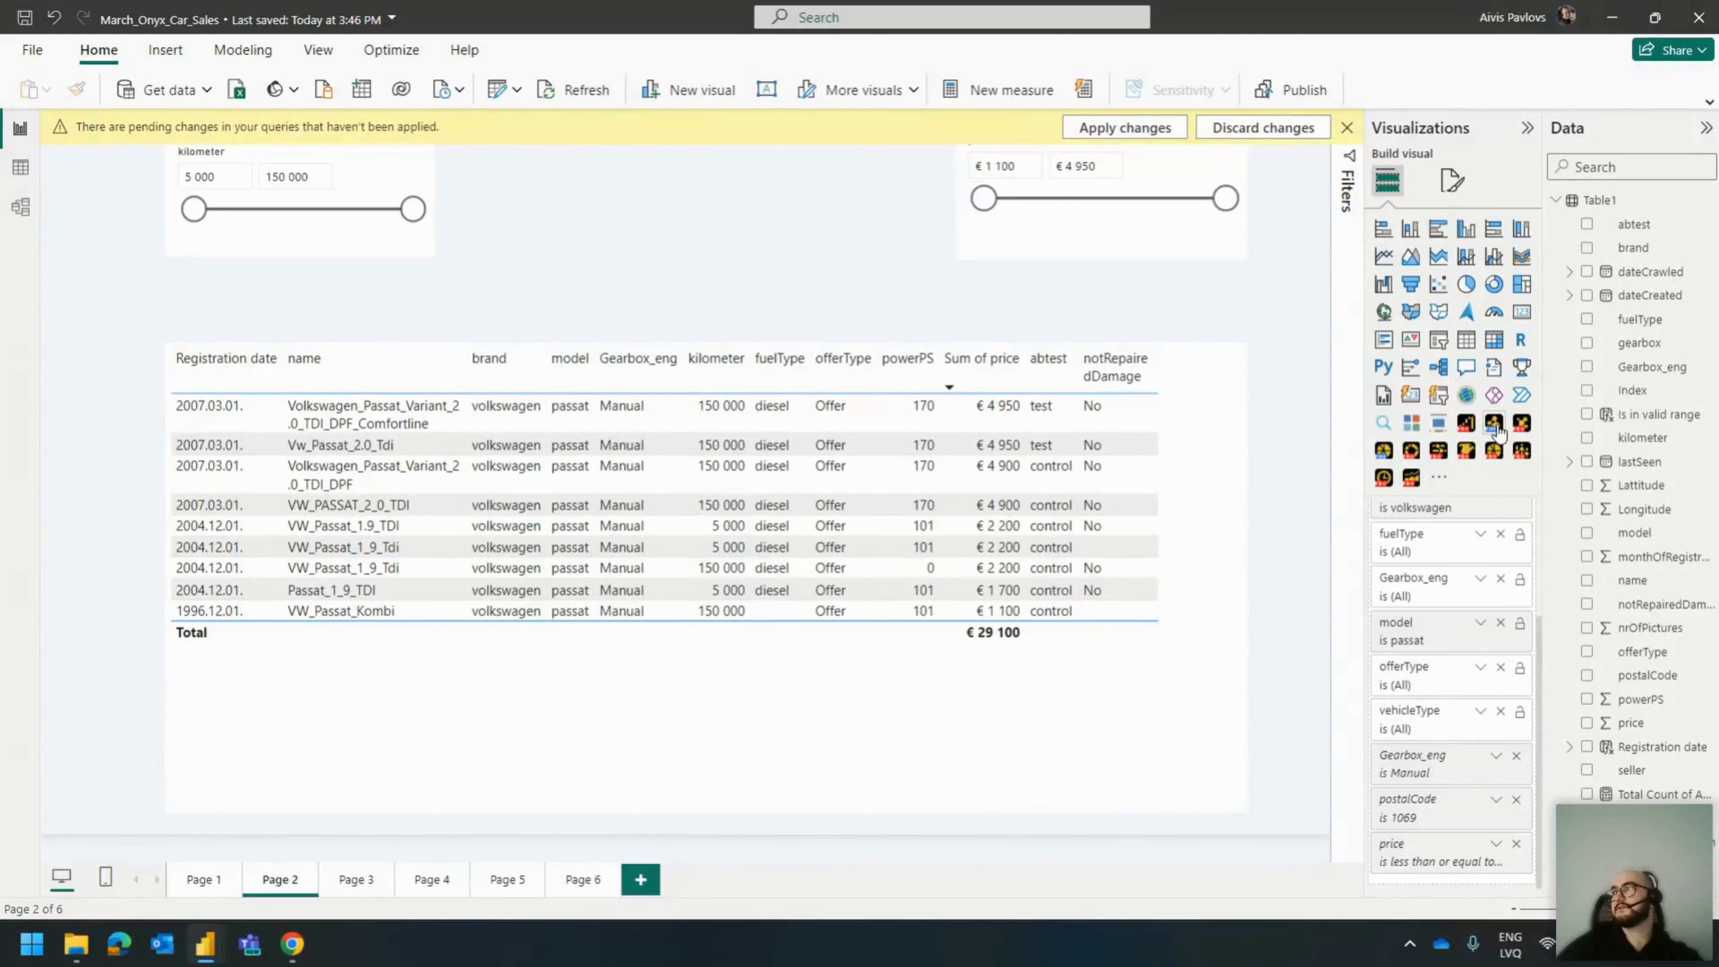
key(alt+Tab)
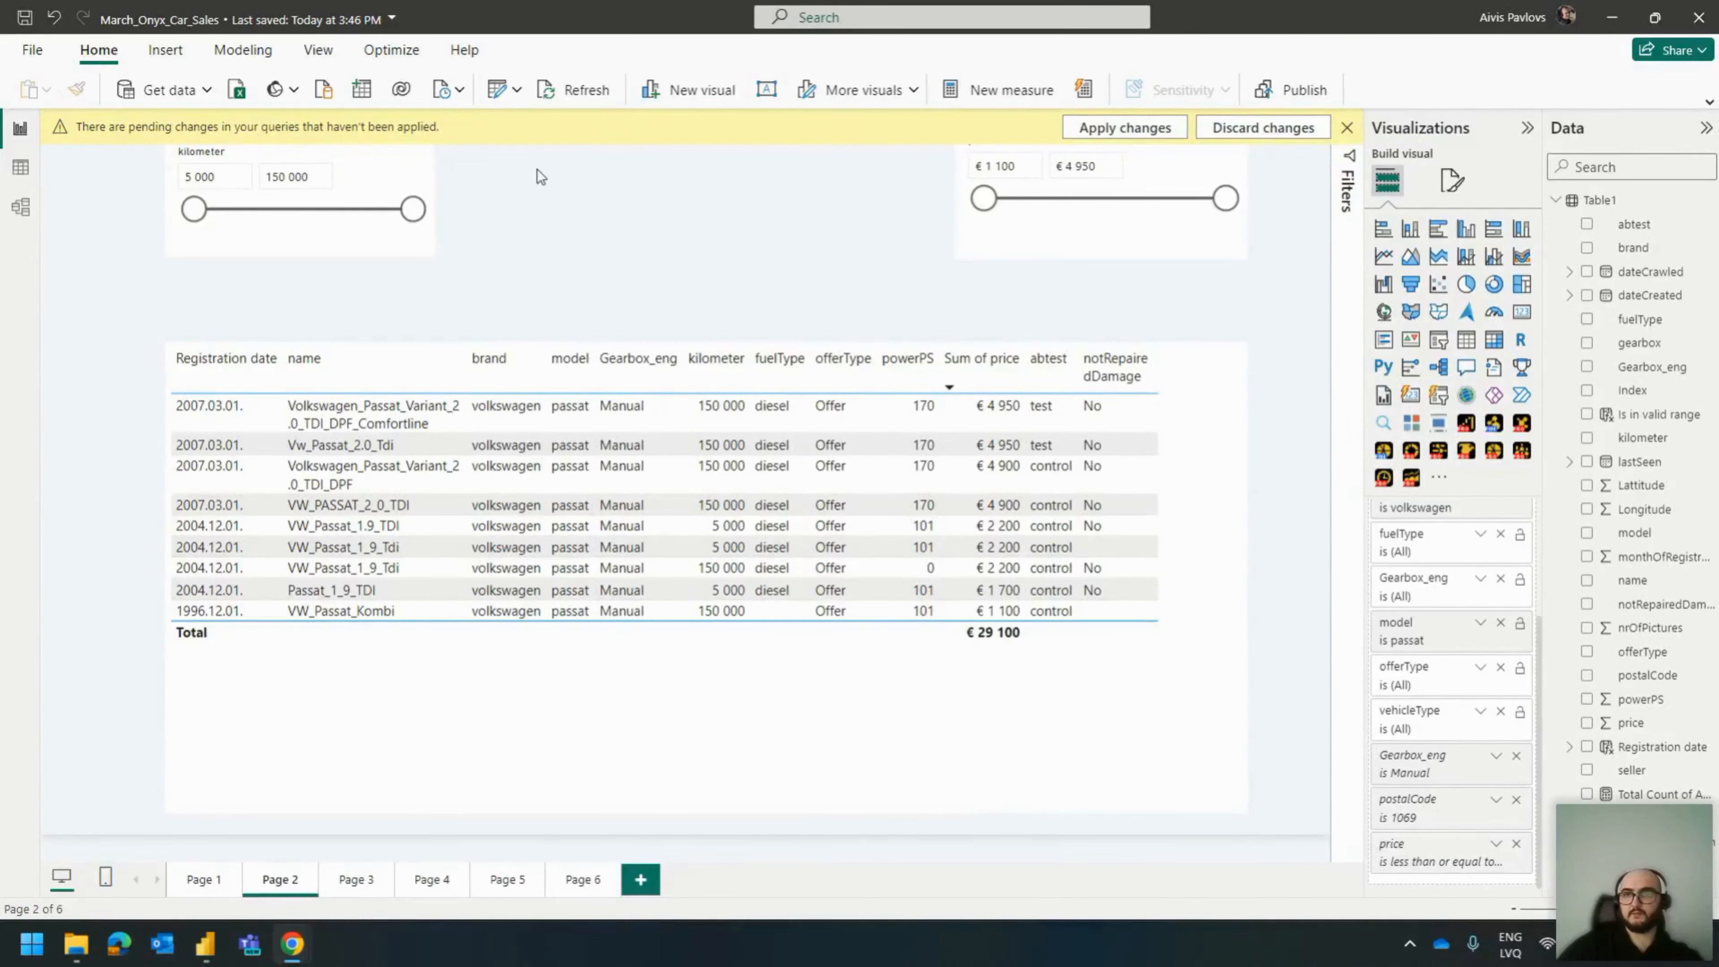
click(1346, 128)
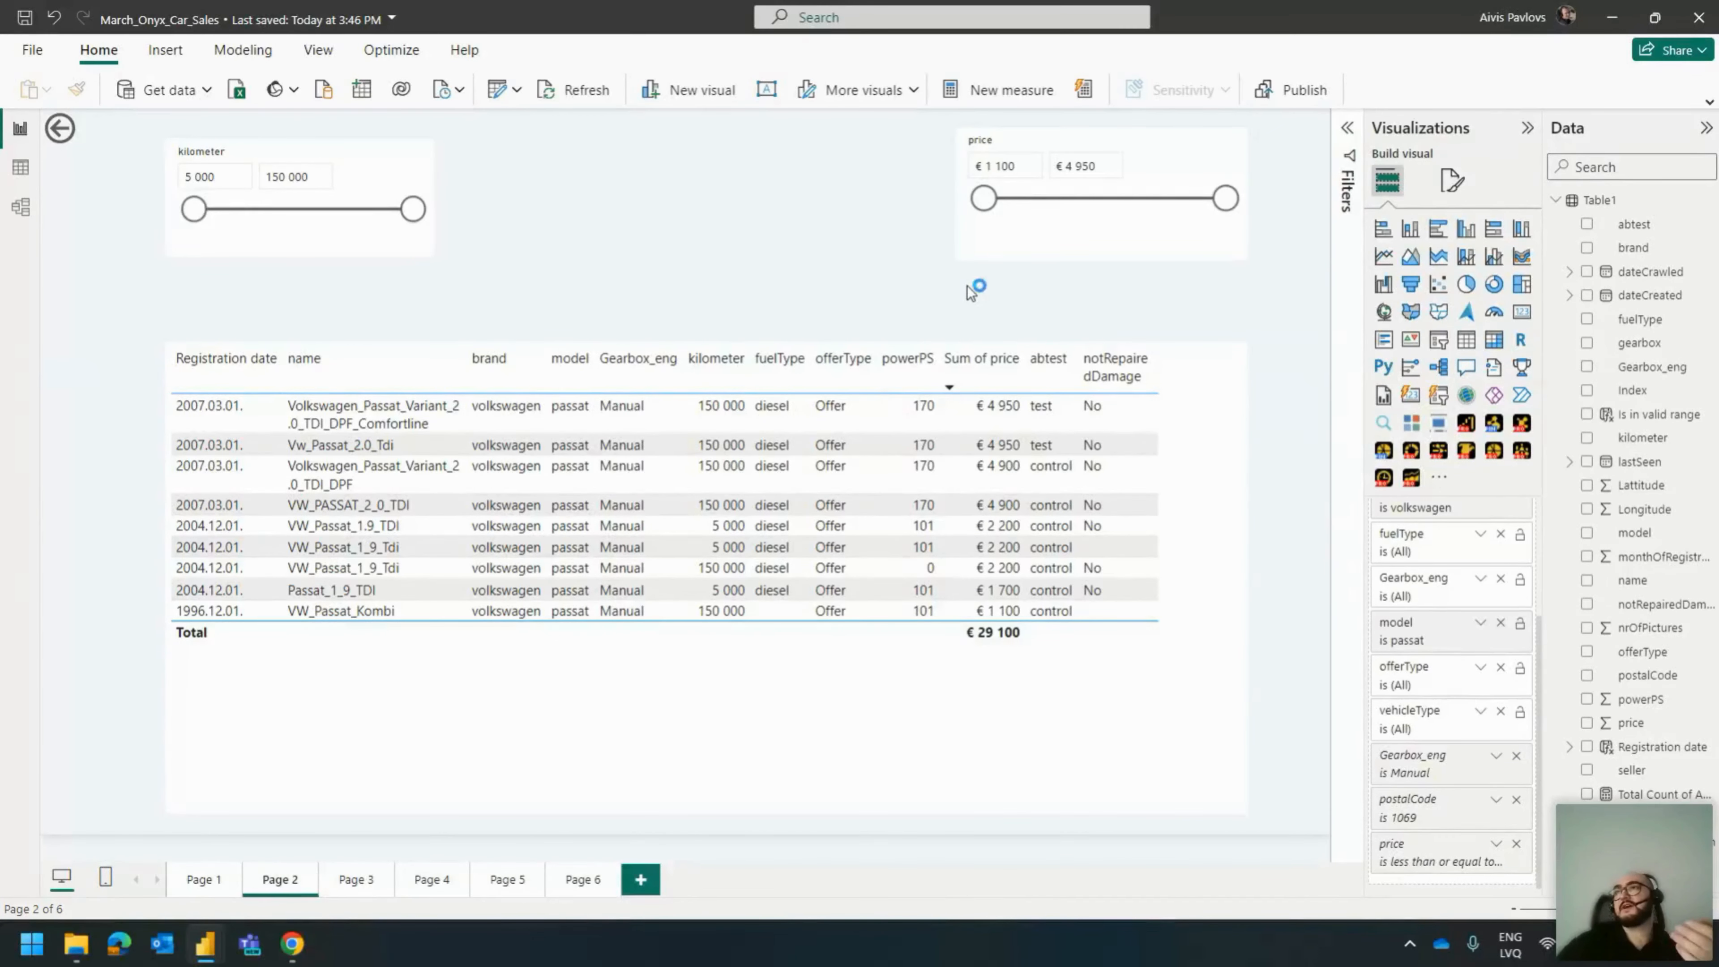
View the Table1 card in the data model and return to the report.
click(21, 207)
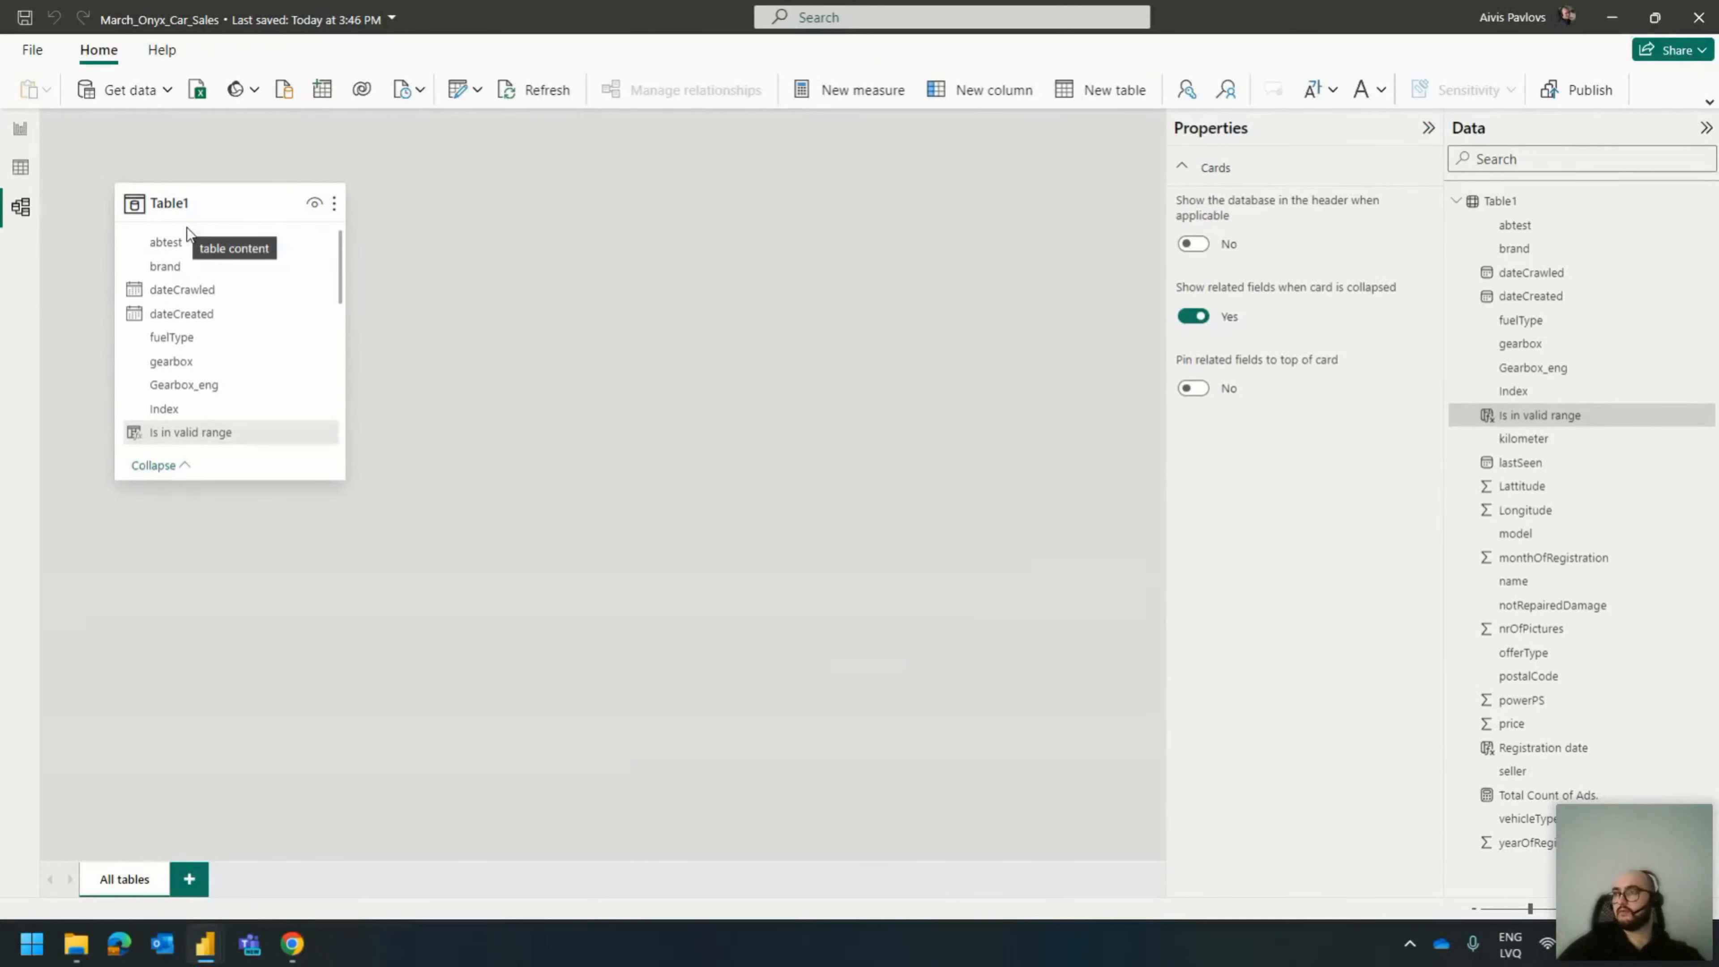
click(21, 130)
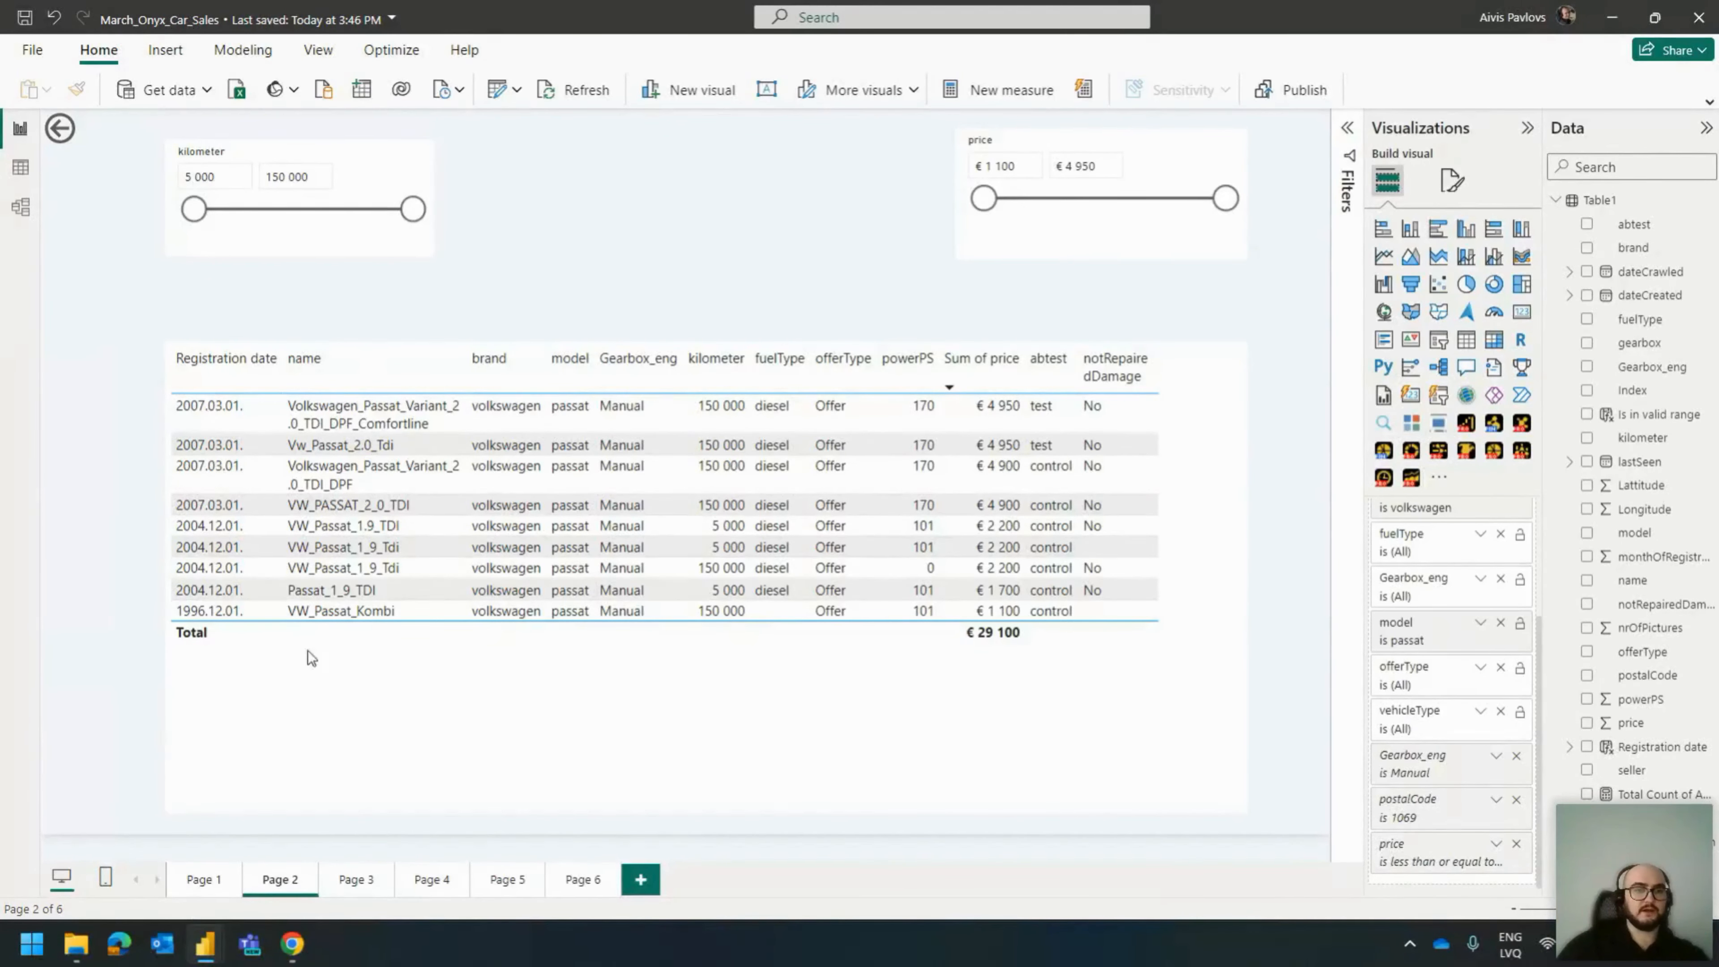
Switch to Chrome and open sqlbi.com in a new browser tab.
mouse_move(292, 943)
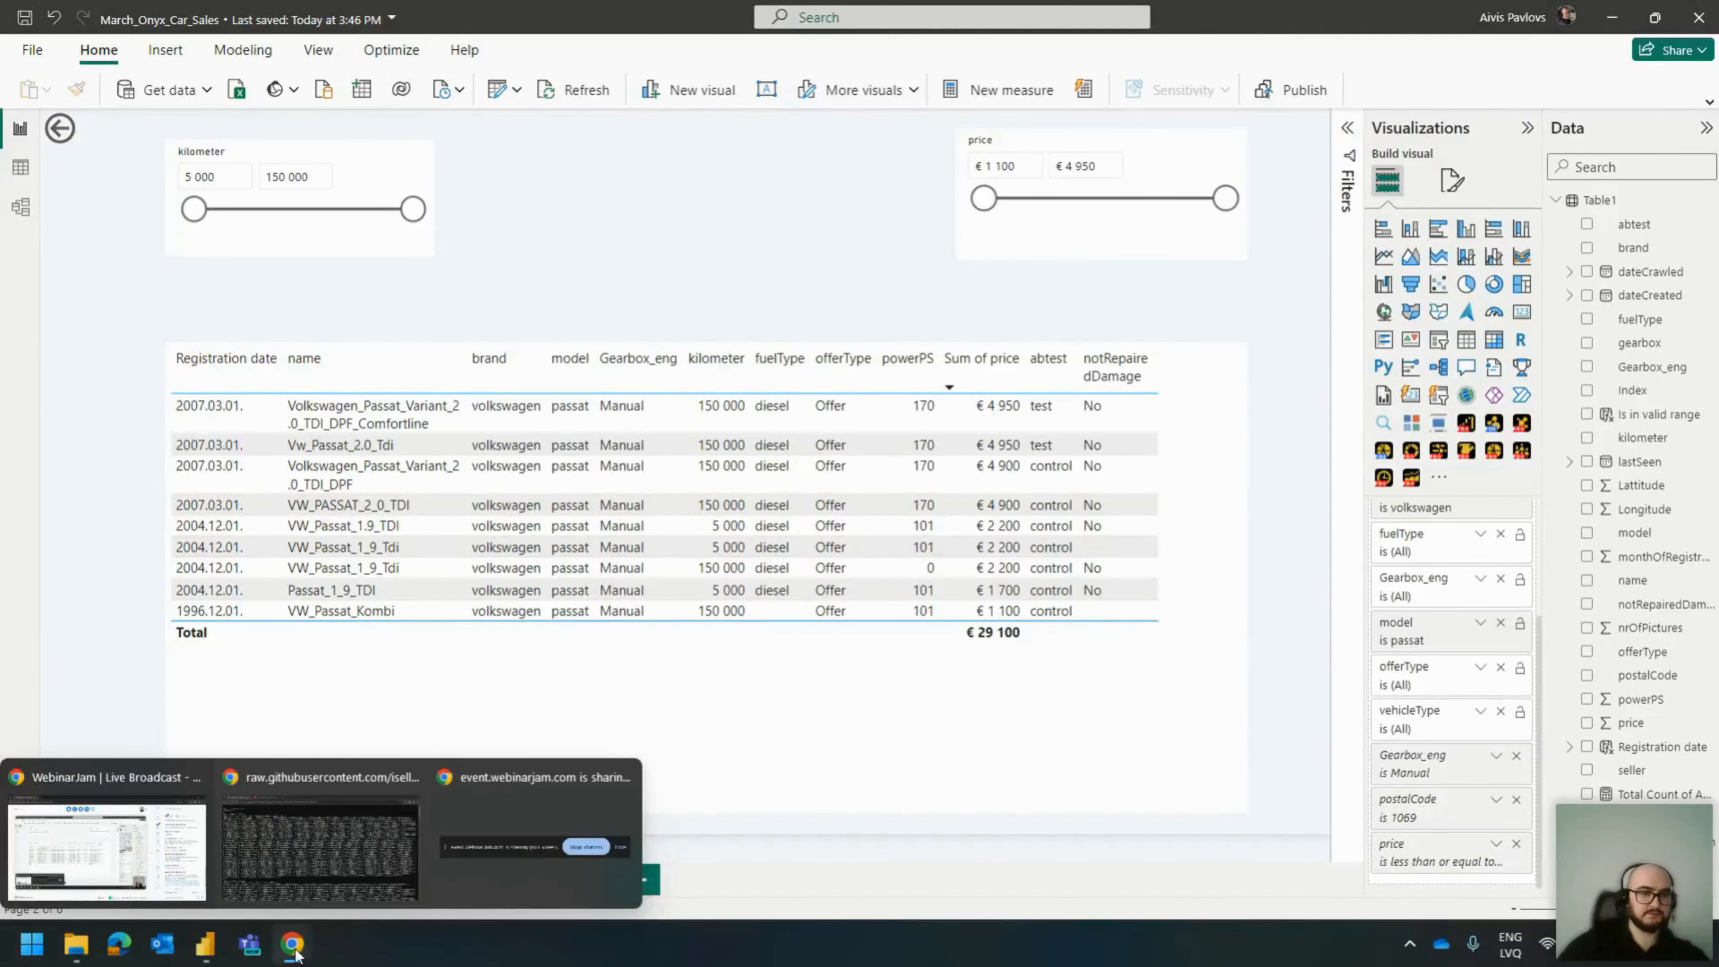
click(300, 874)
key(ctrl+t)
text(sqlbi)
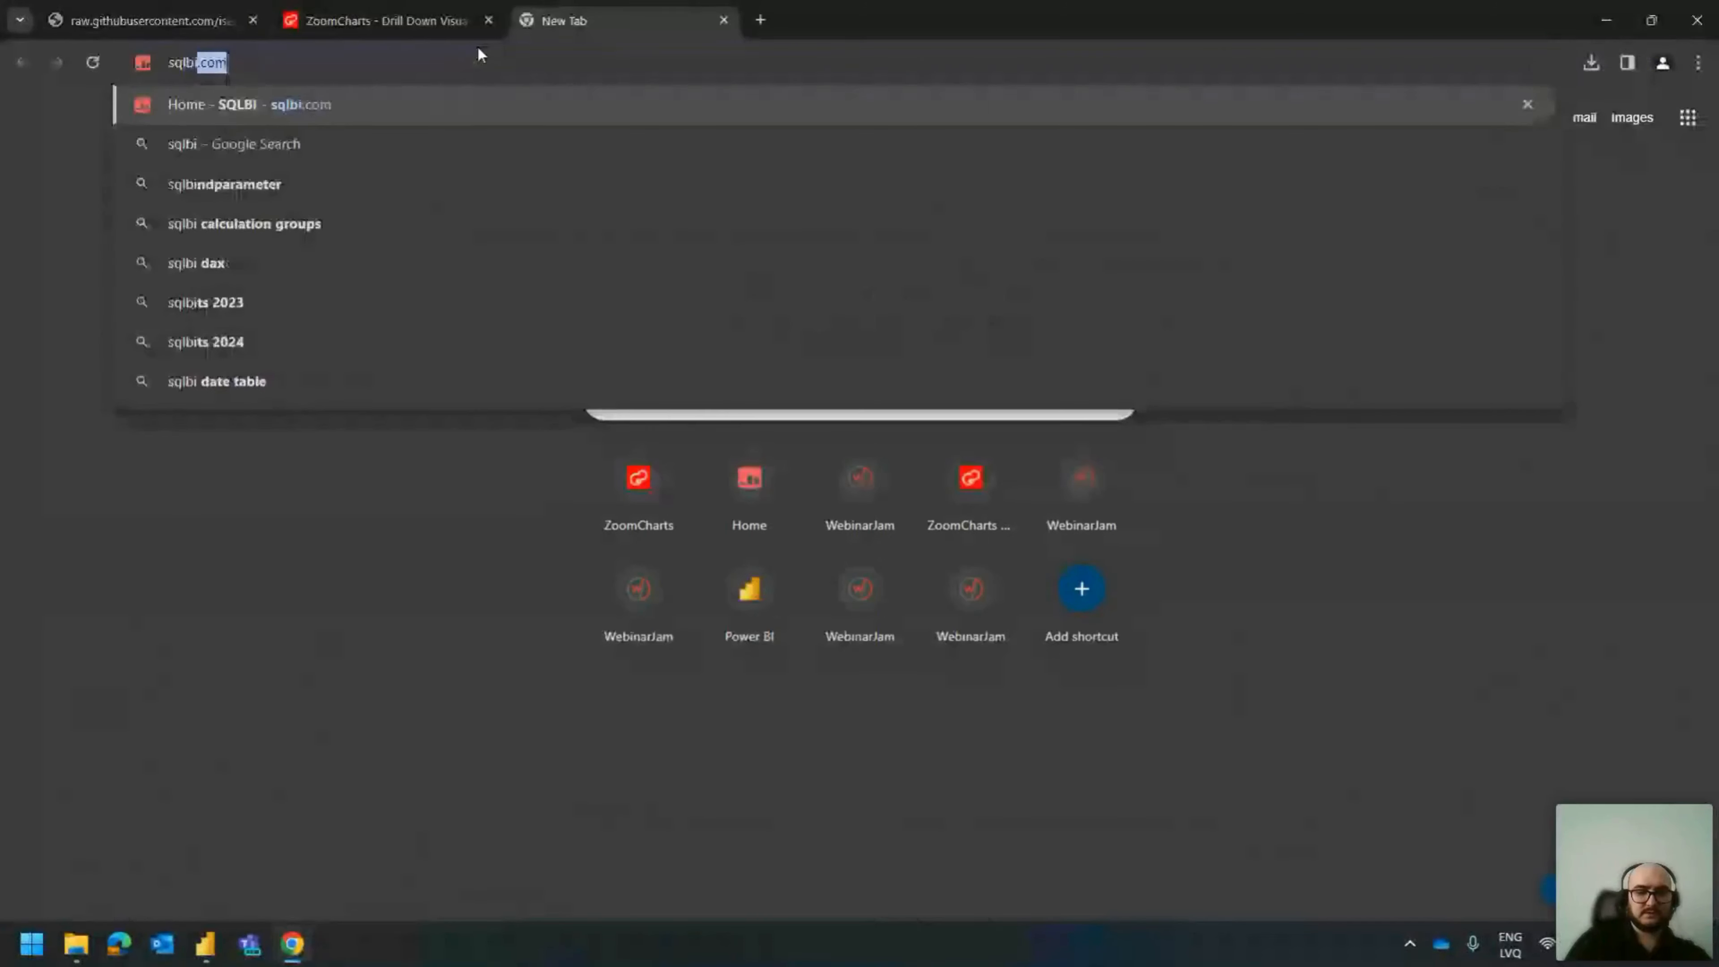
text(.com)
key(ctrl+a)
key(BackSpace)
text(sqlbi.)
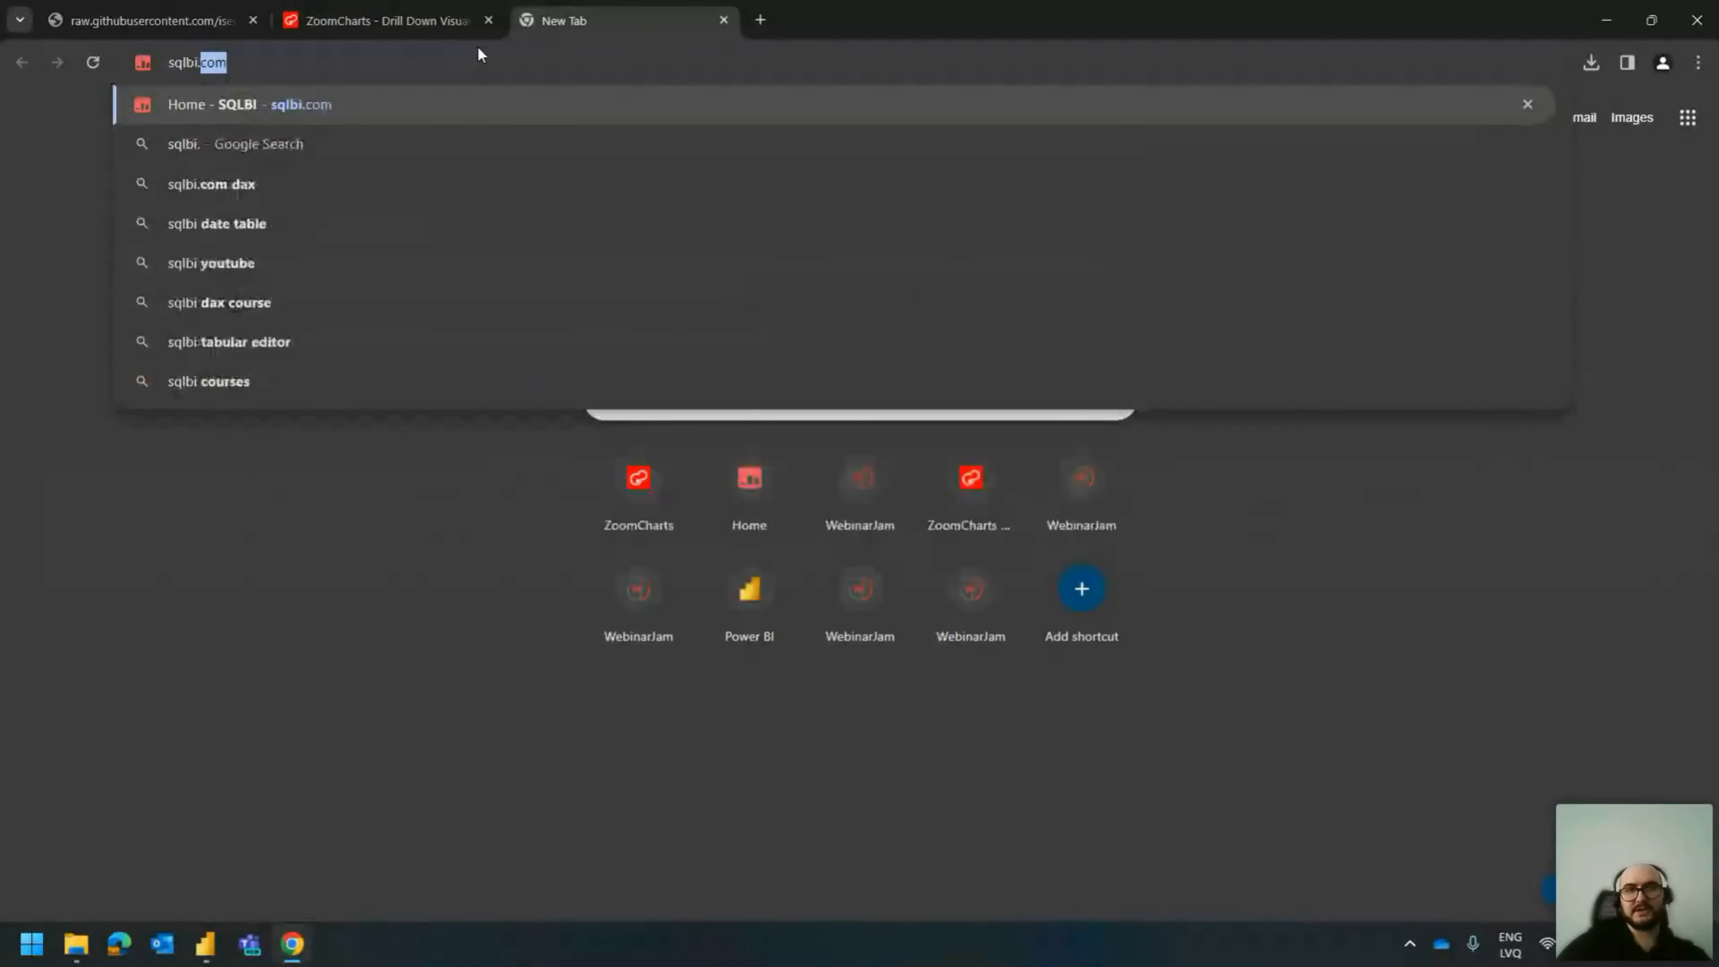
key(Return)
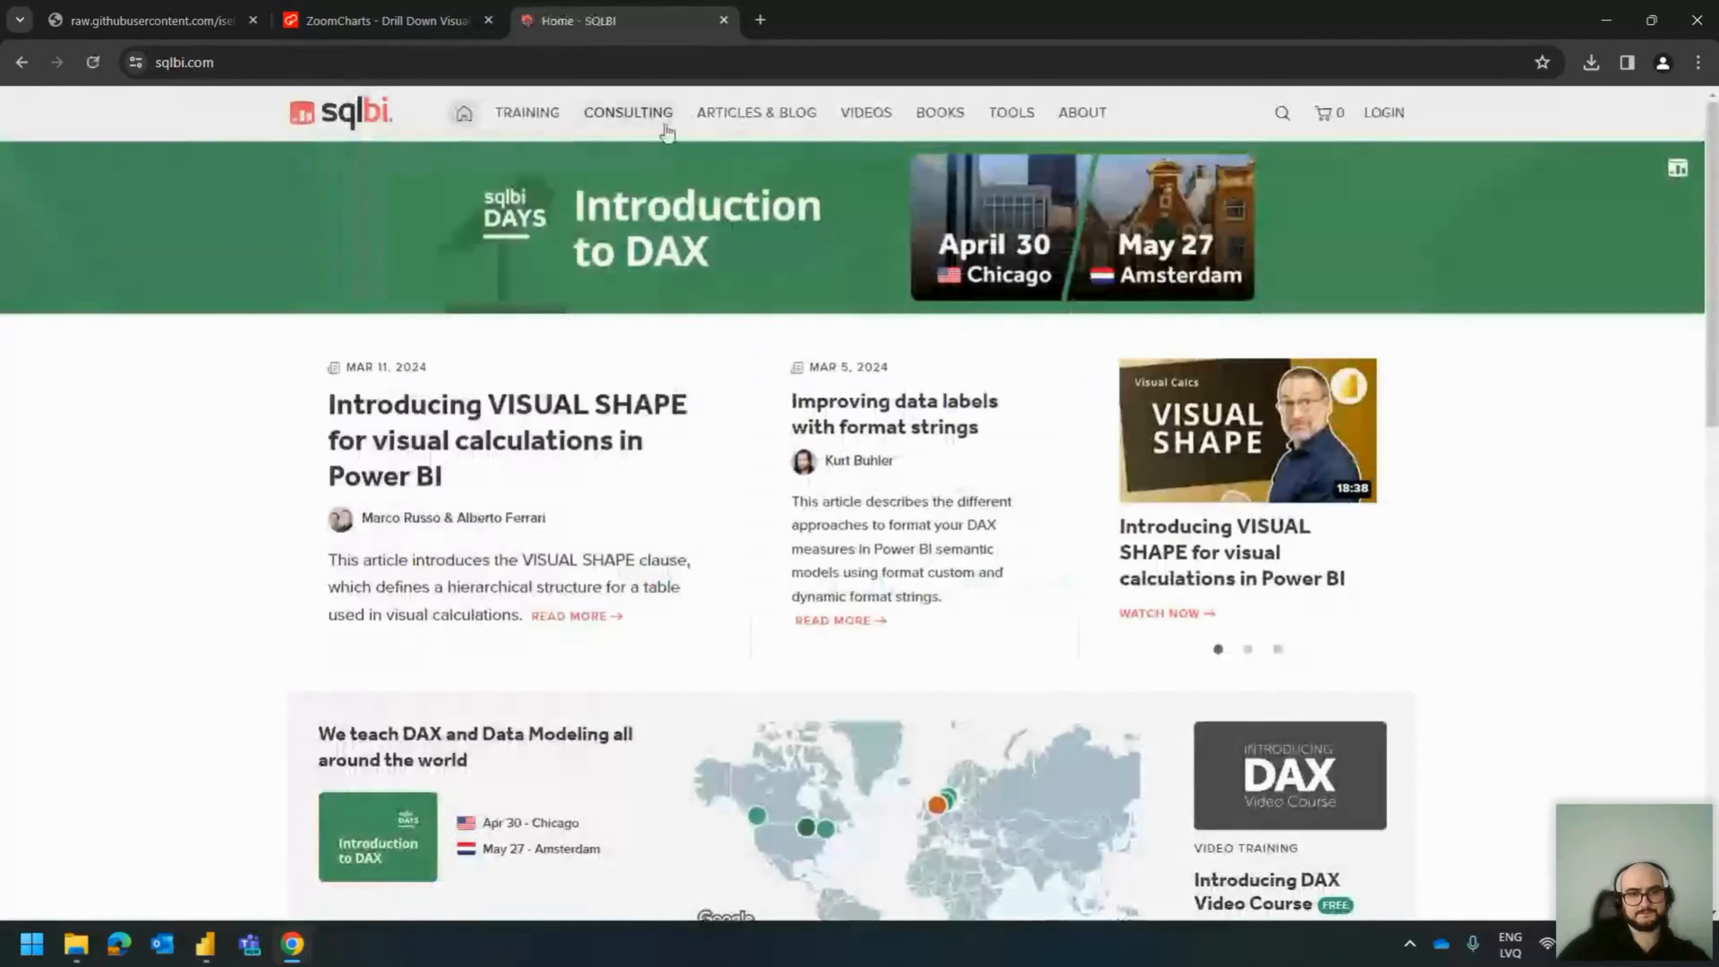
Open the free Introduction to Data Modeling for Power BI Video Course from SQLBI's training page and pause its video.
click(528, 113)
scroll(440, 589, down, 3)
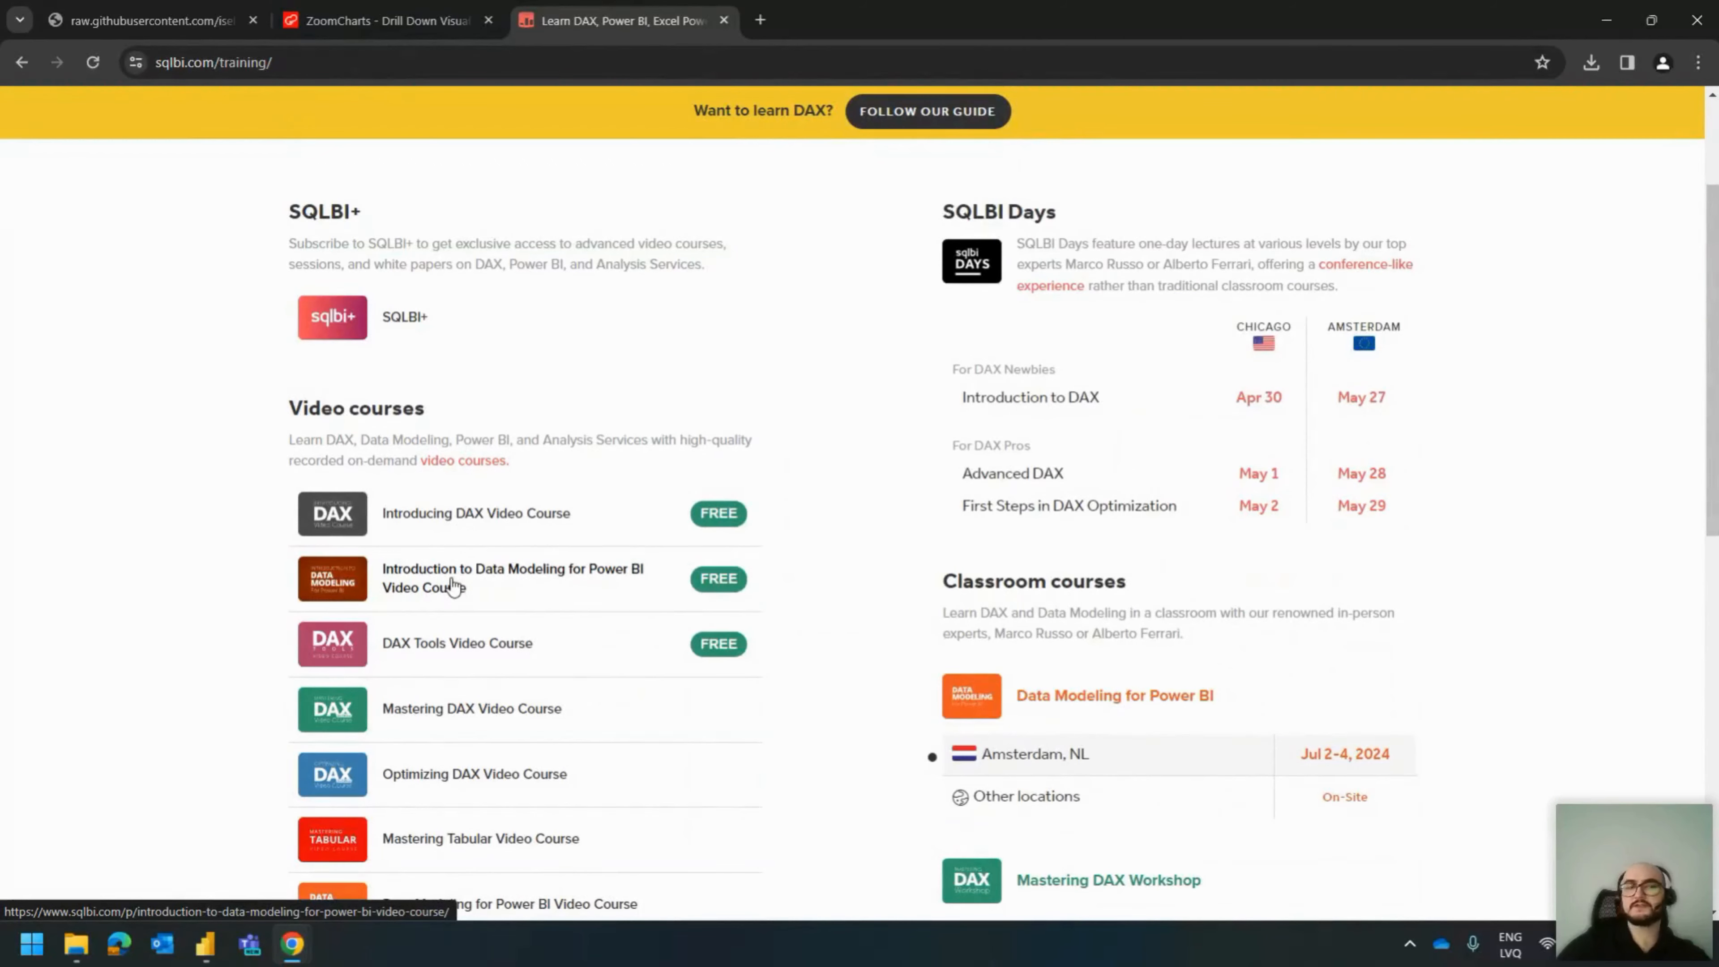
click(453, 587)
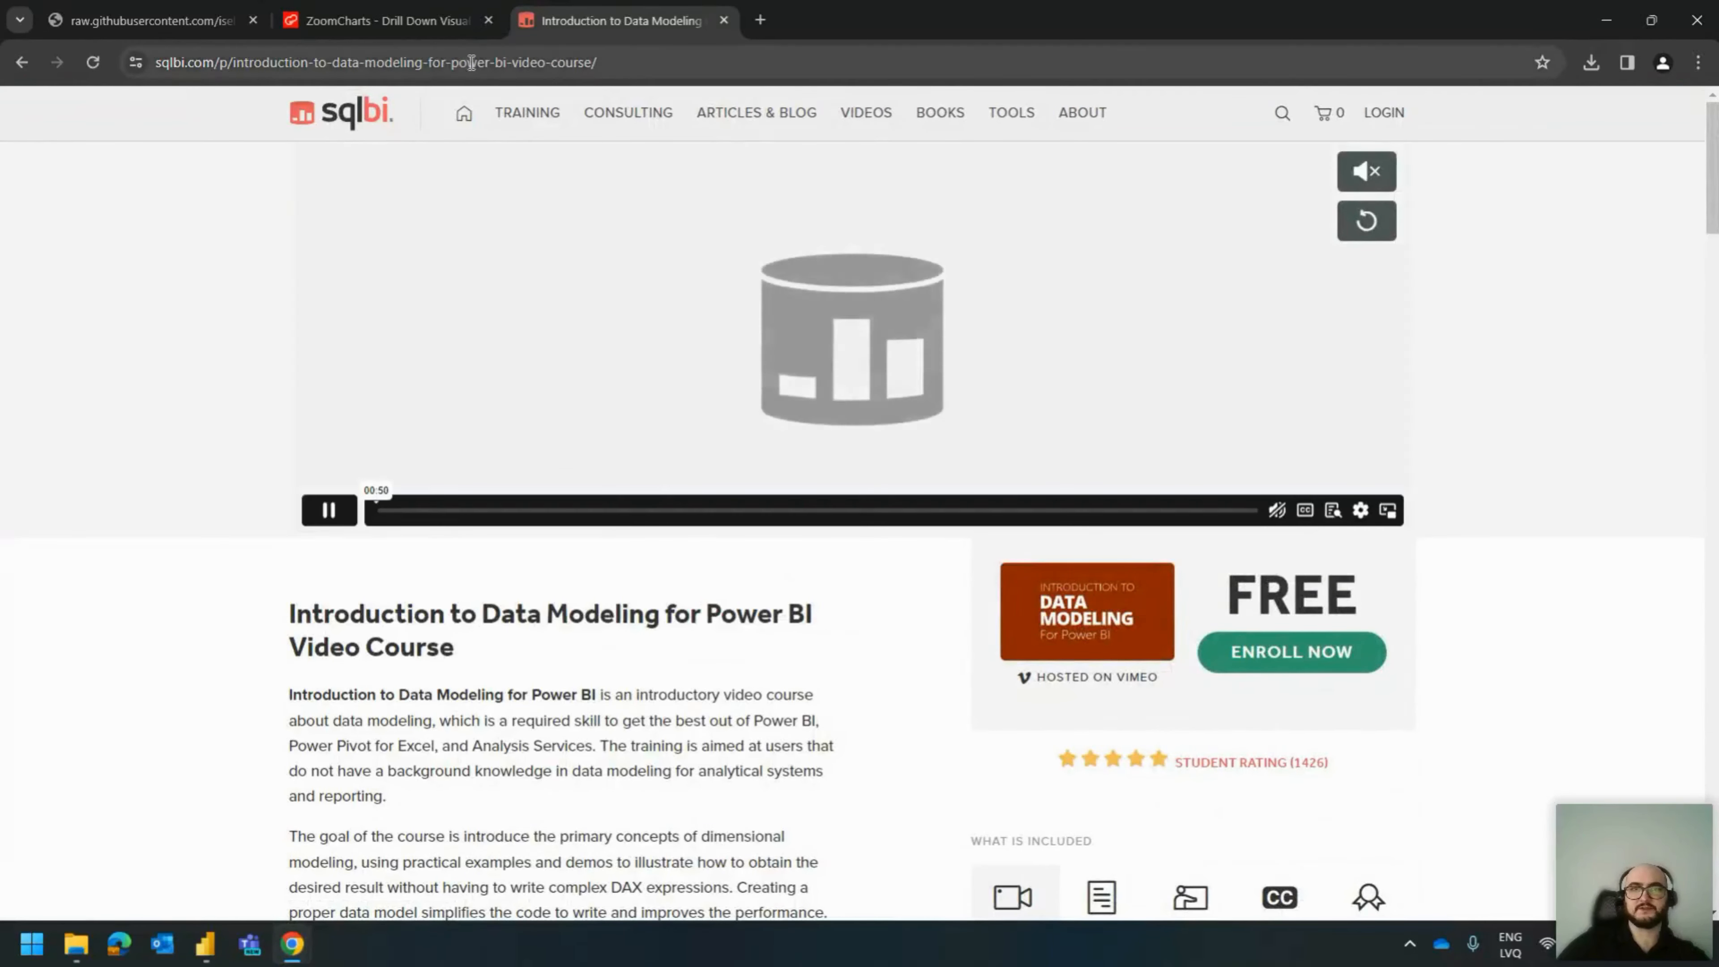
click(328, 512)
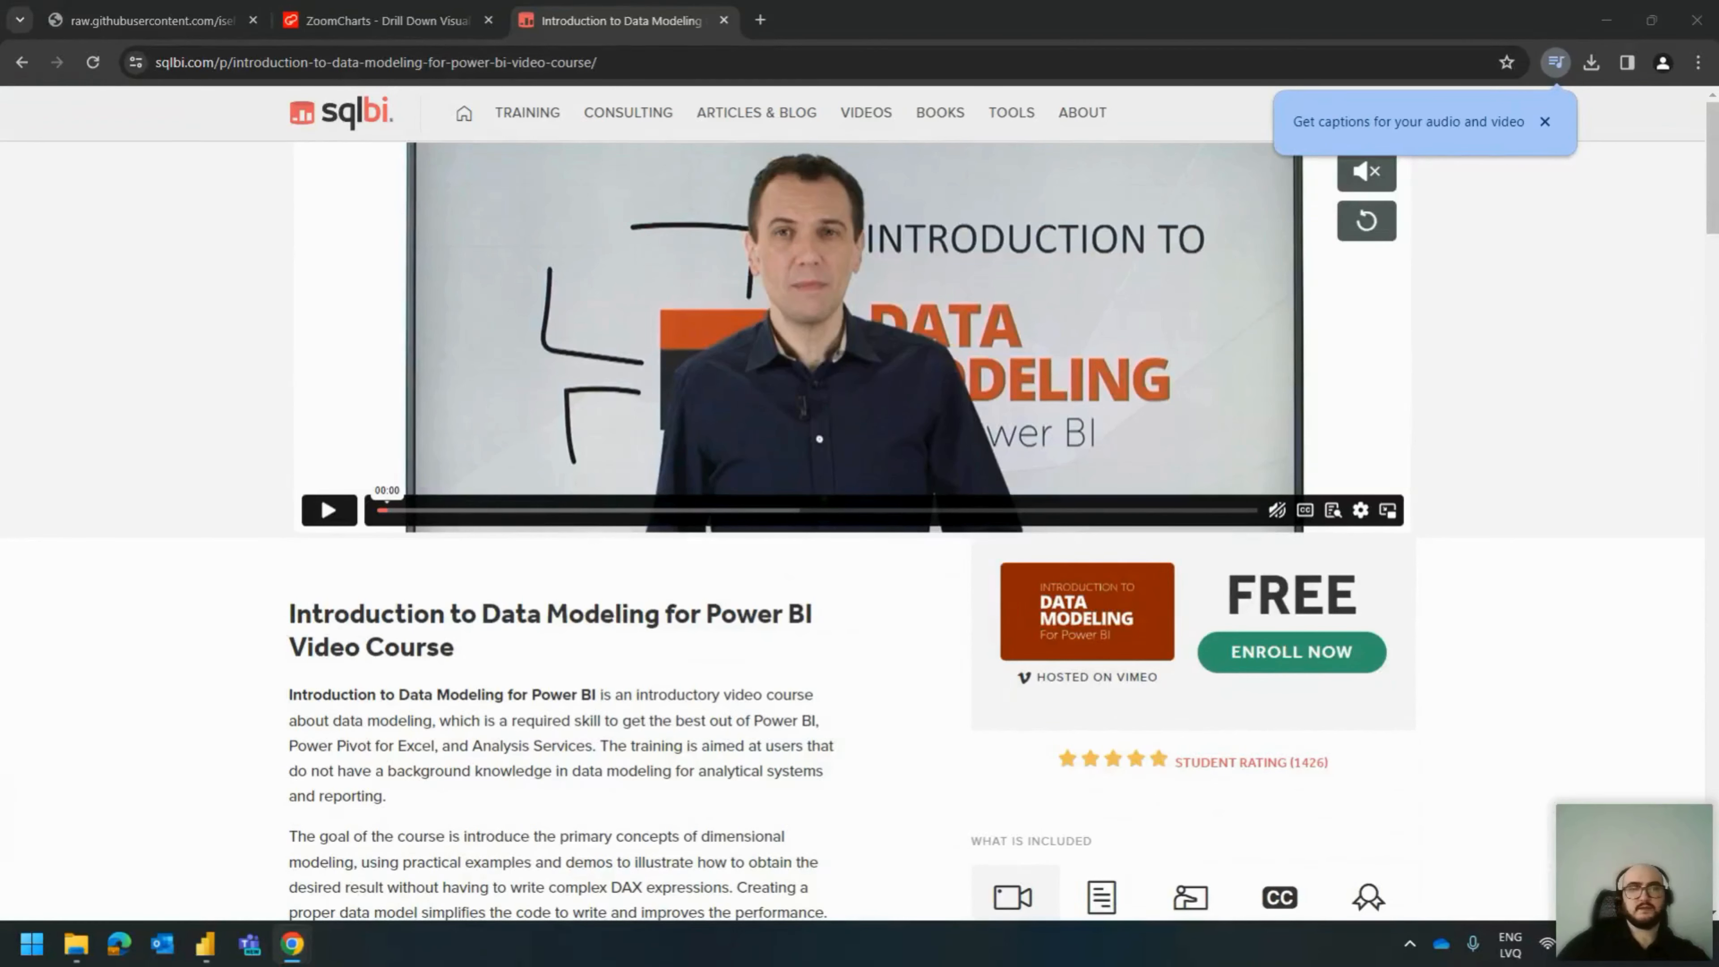
Switch back to Power BI Desktop and delete the Q&A visual accidentally added to Page 2.
key(alt+Tab)
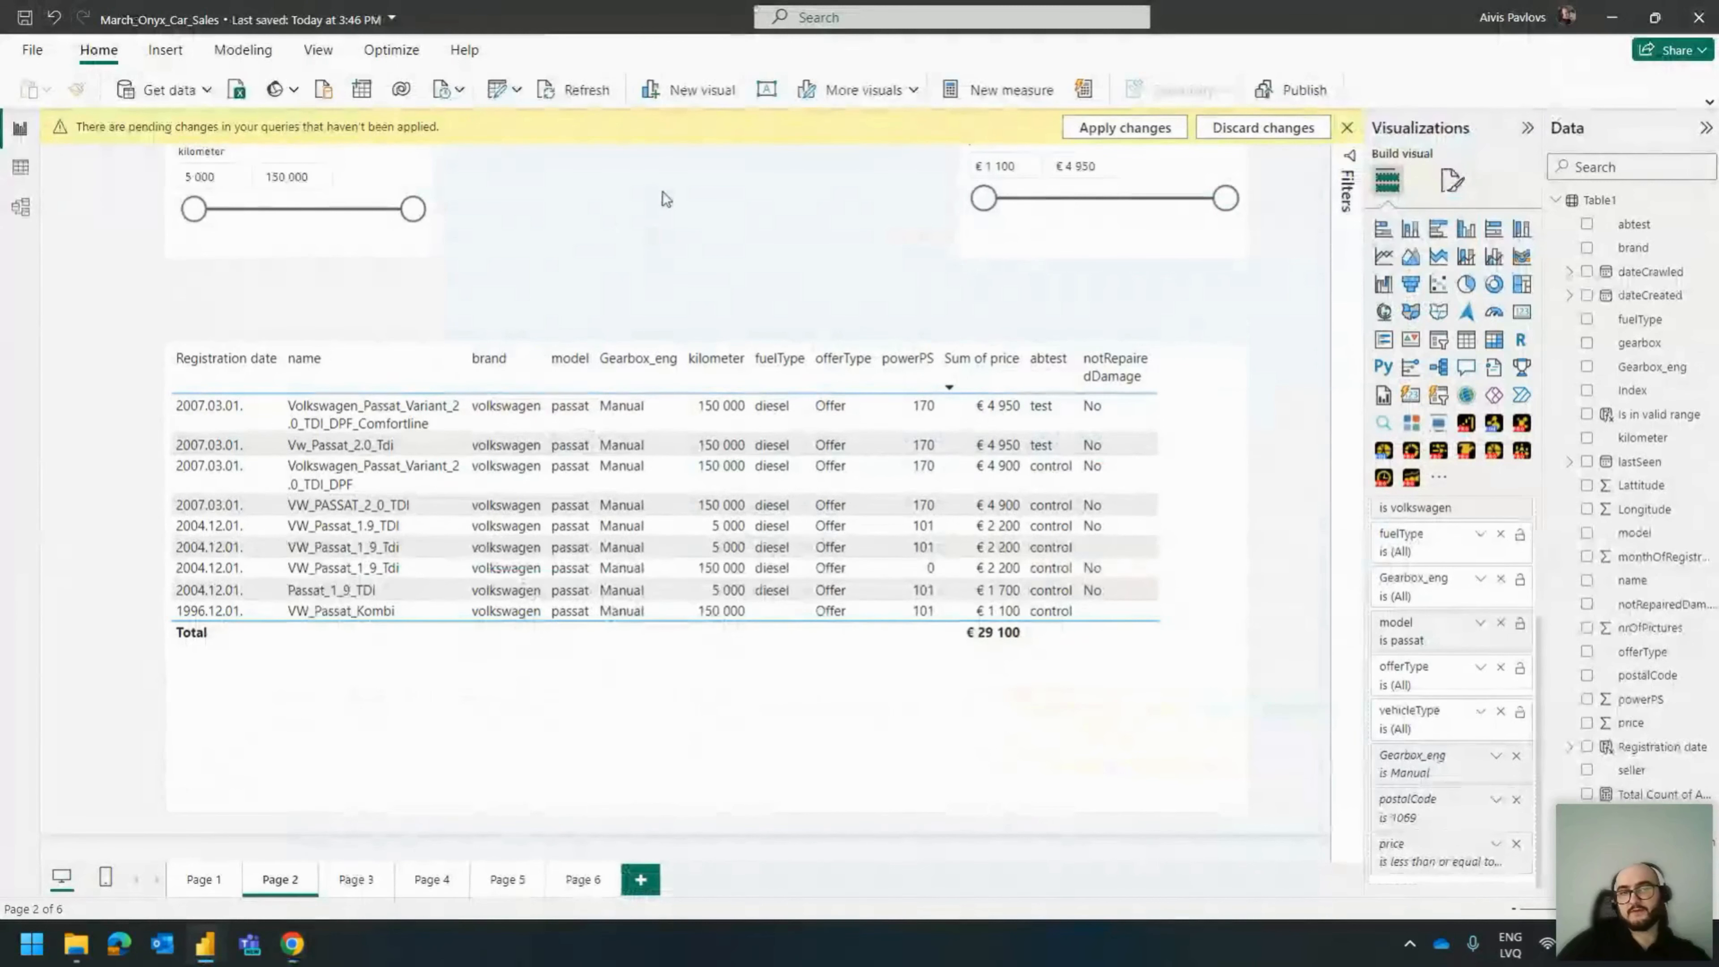
double_click(736, 219)
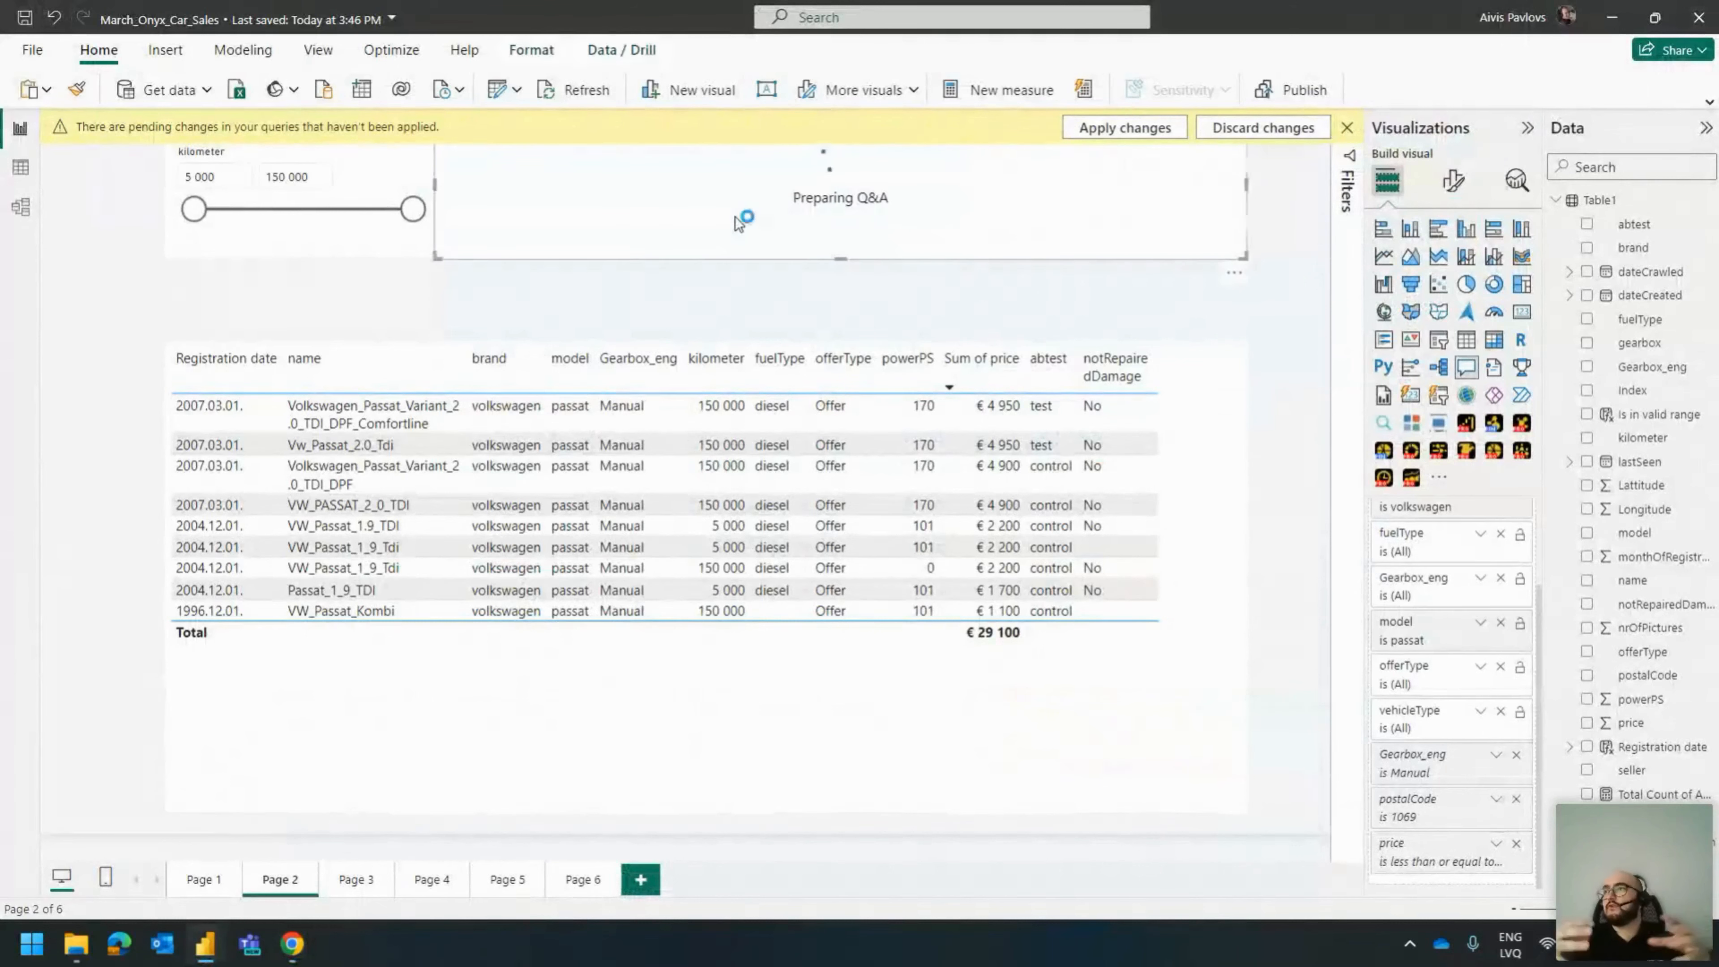
key(Delete)
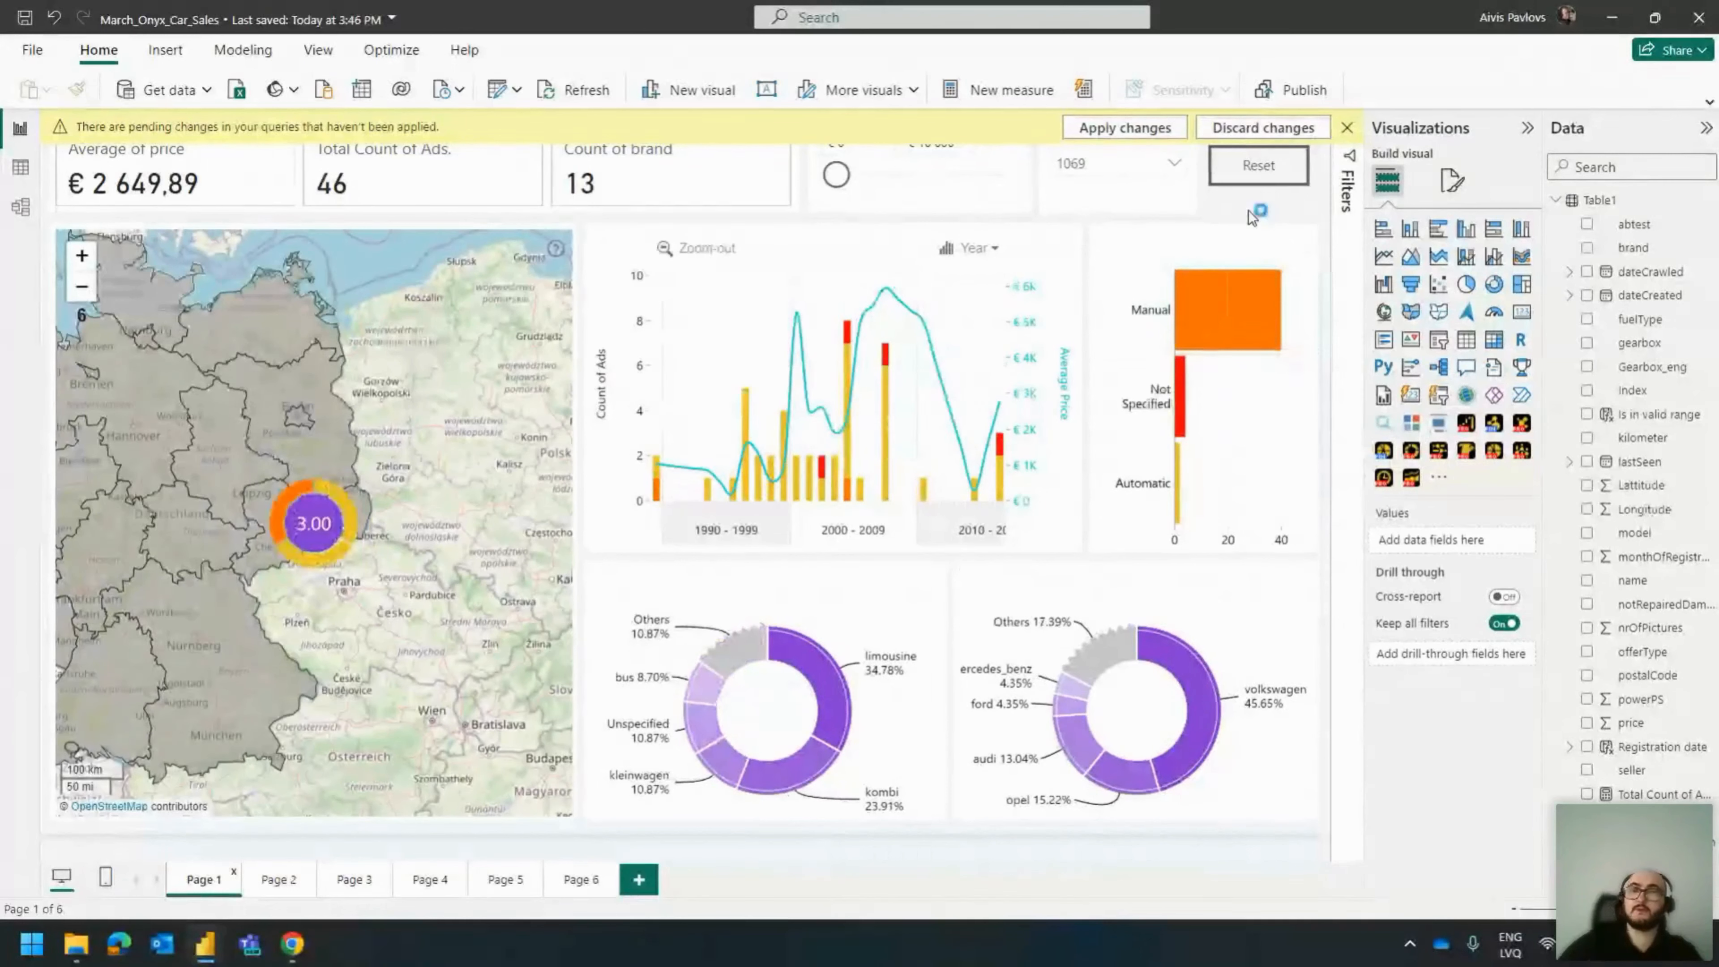
Clear 1069 from the postalCode slicer on Page 1 and close the slicer's list.
click(1128, 165)
click(1097, 218)
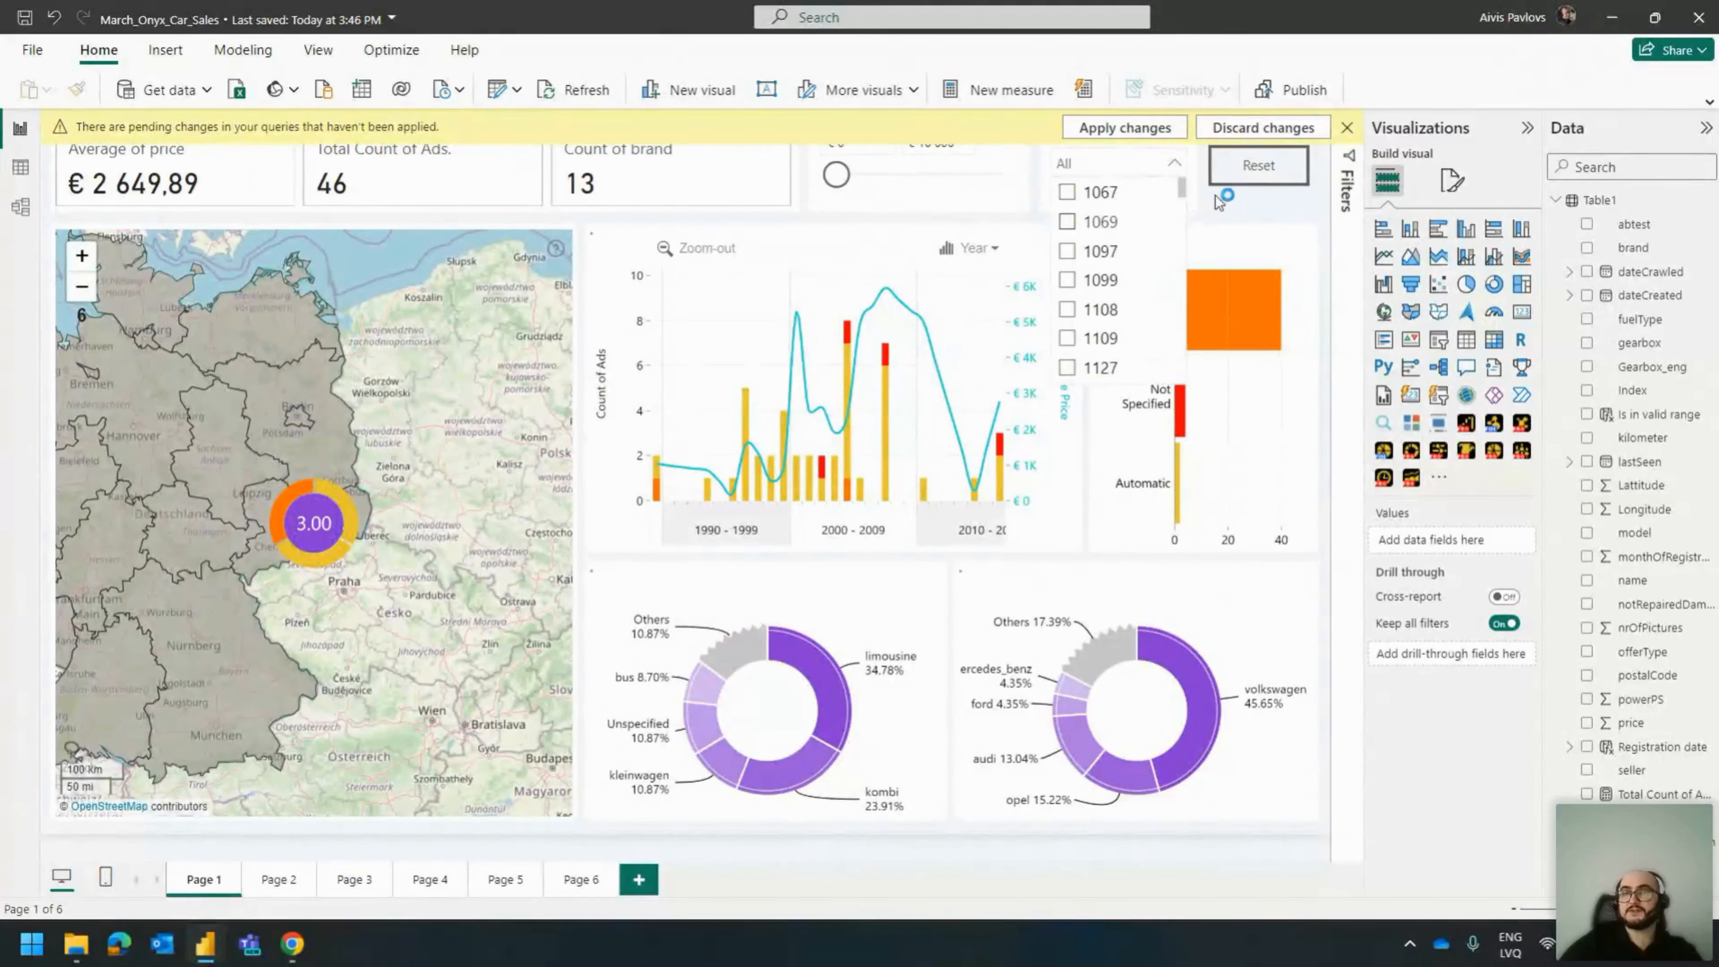
click(1243, 210)
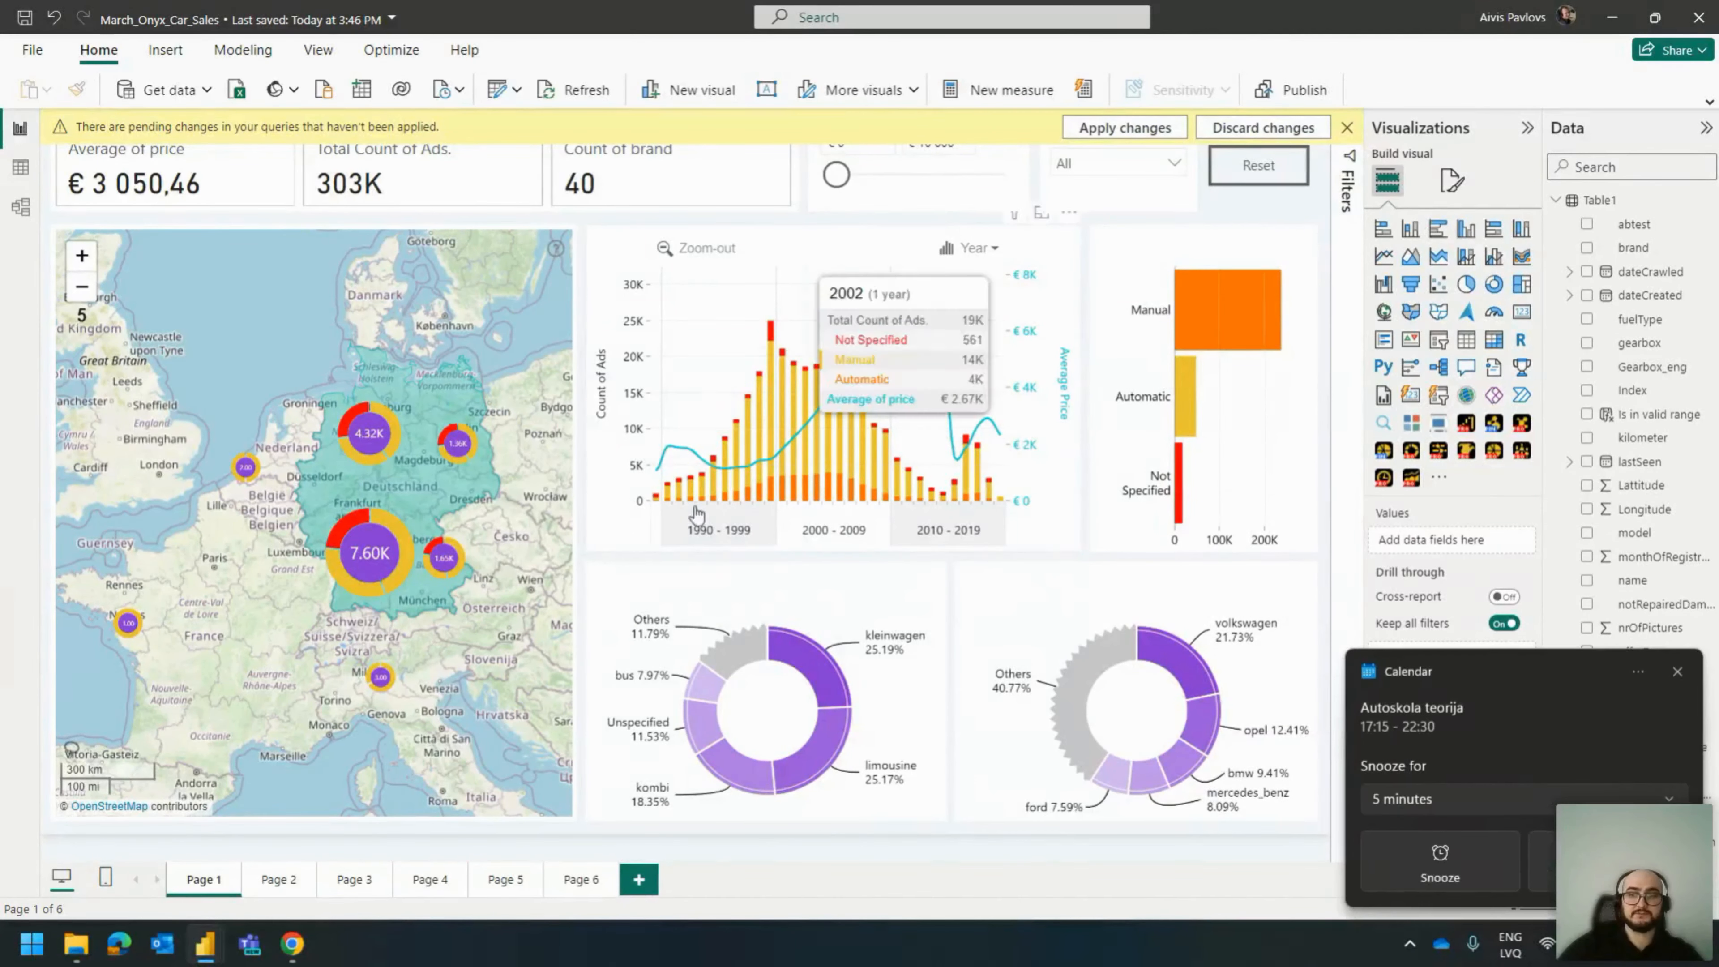
Dismiss the calendar reminder and the pending query changes message over the report.
click(1677, 673)
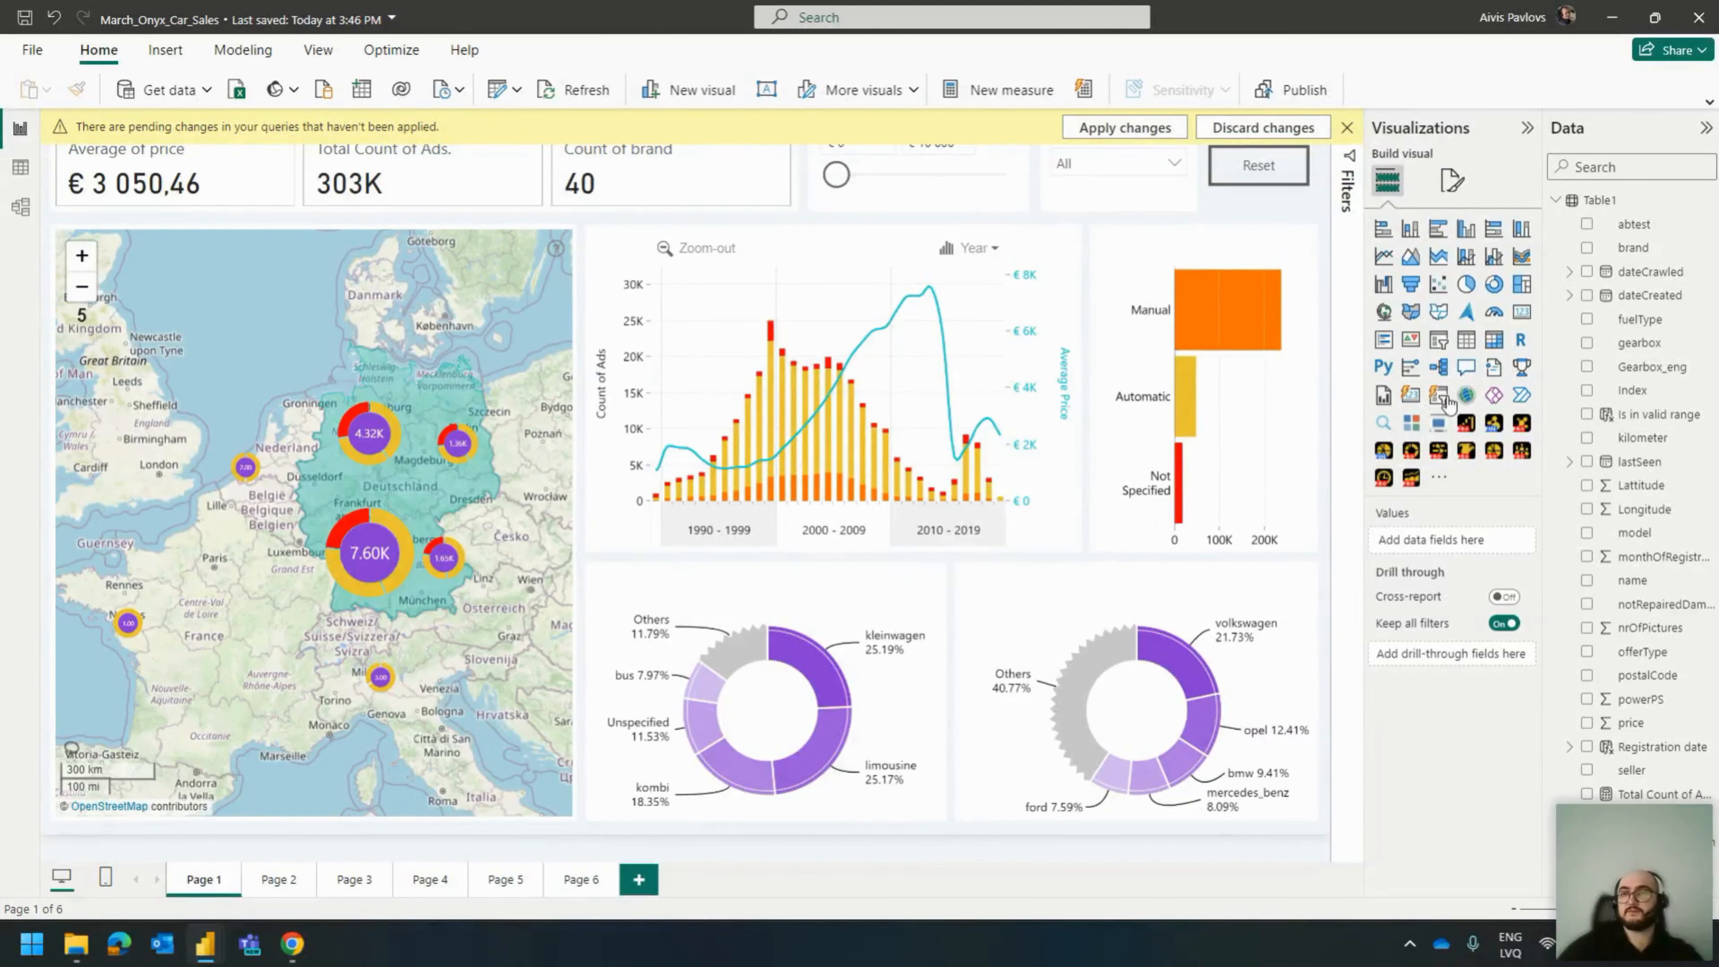
click(1340, 128)
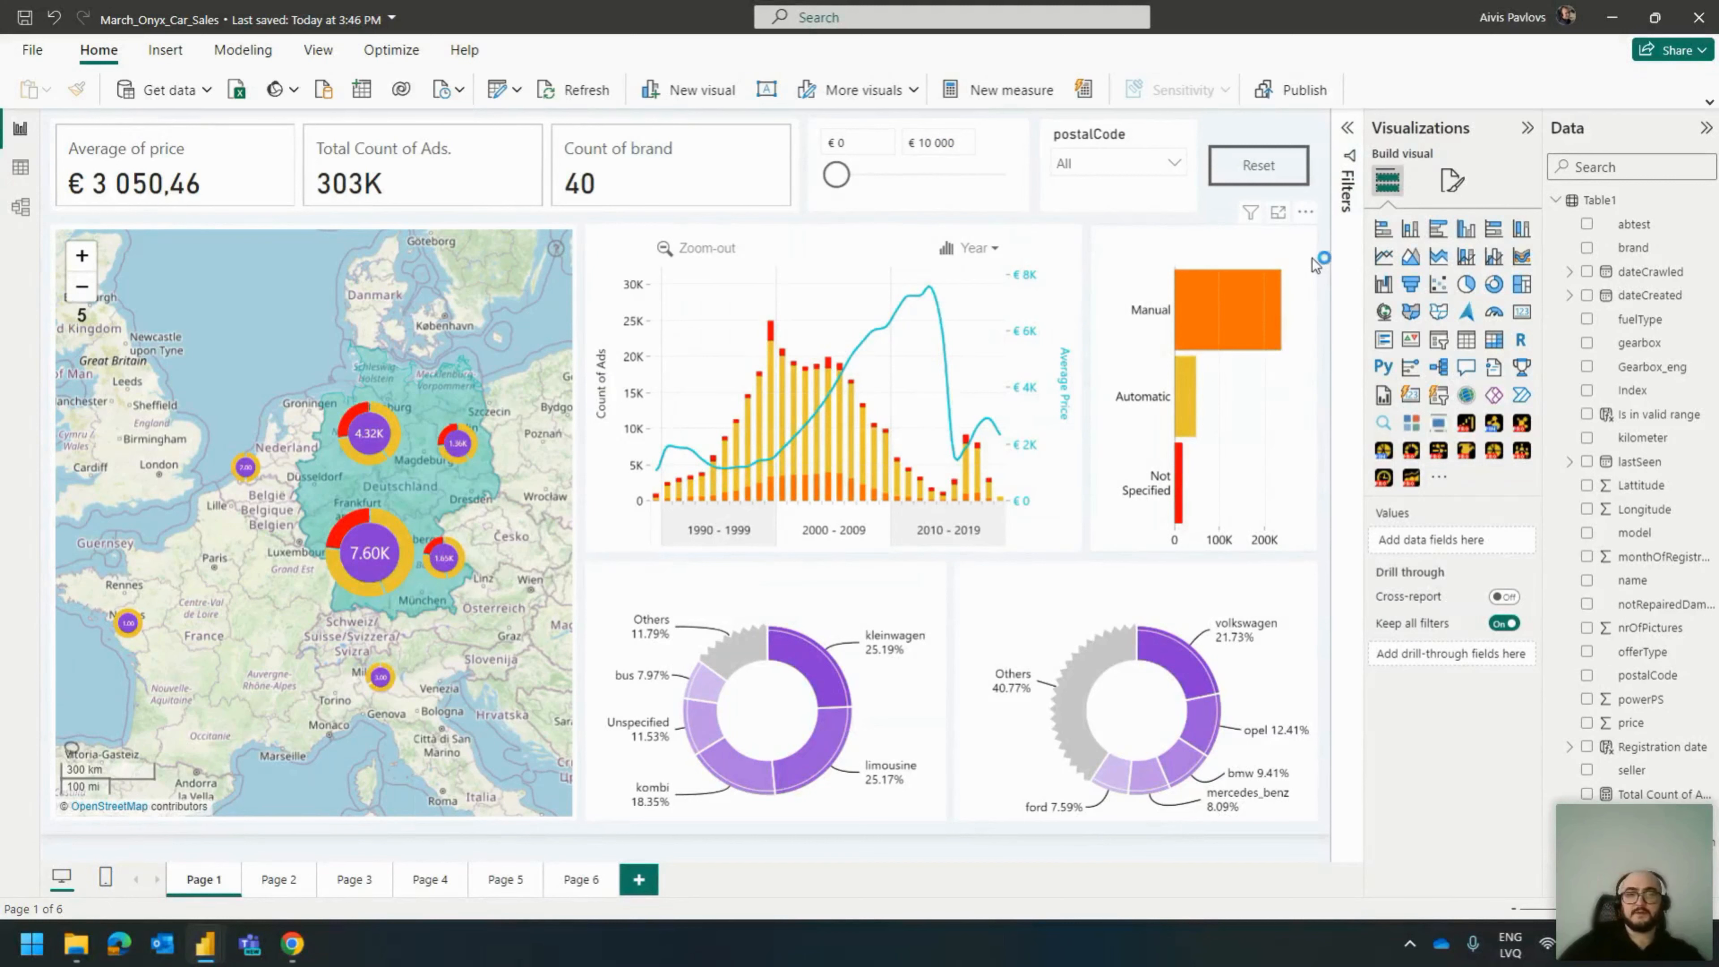
mouse_move(940, 410)
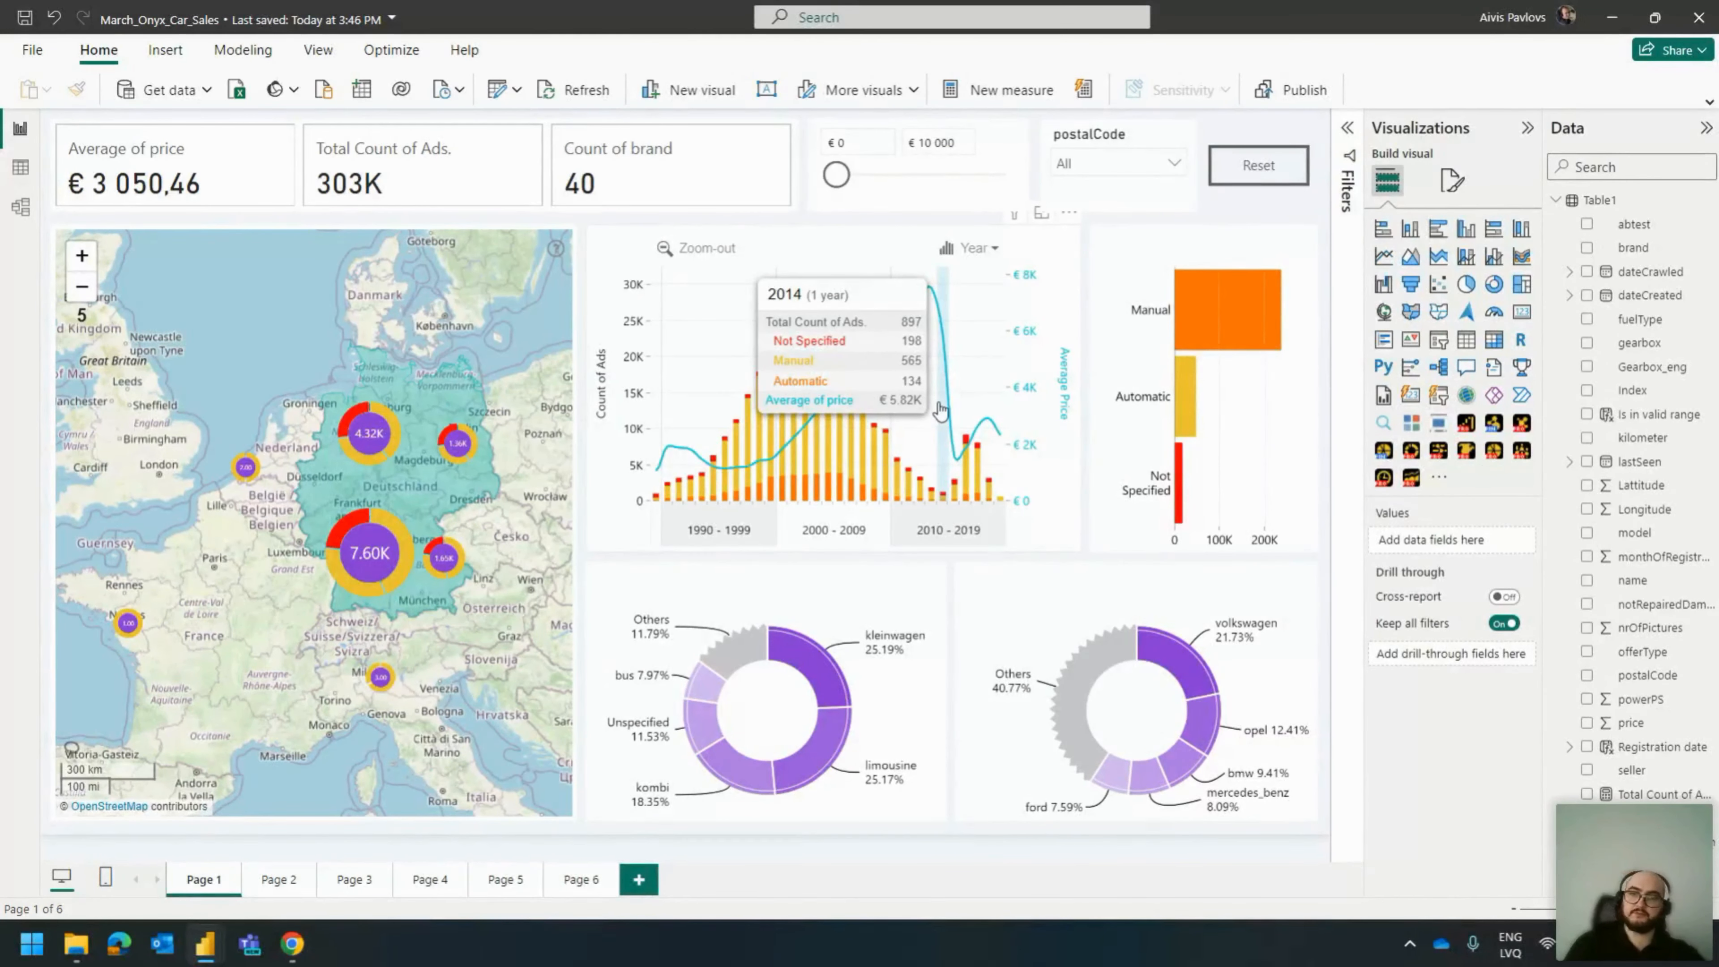
key(alt+Tab)
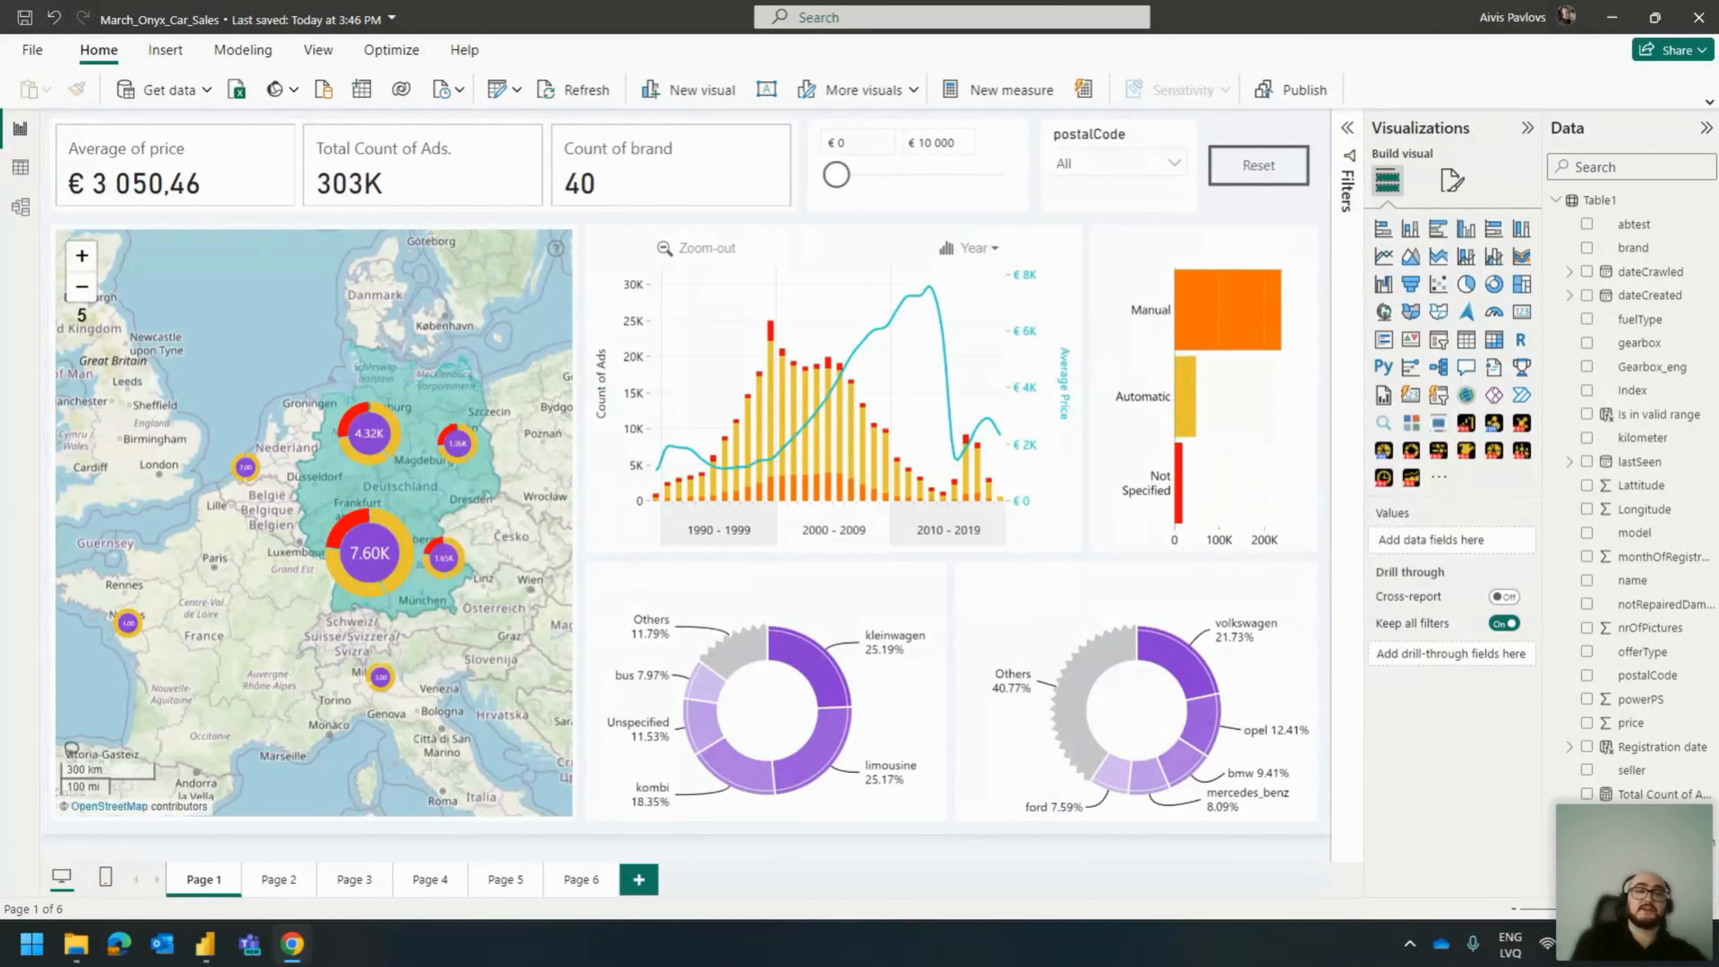